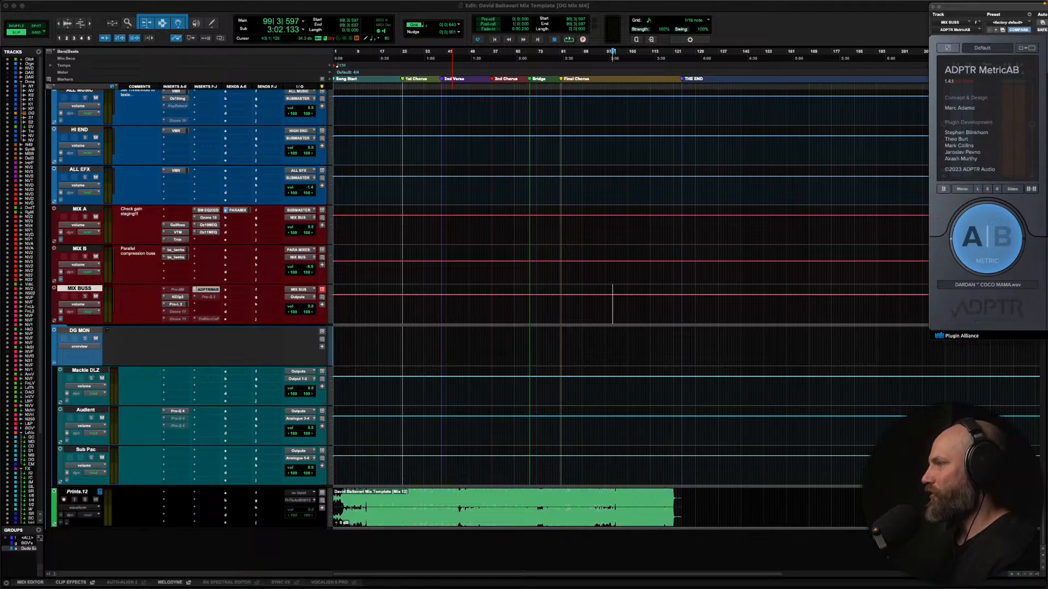
Return to the song start and look over the session from the mix buses up to the Originals and Drums folders
click(746, 26)
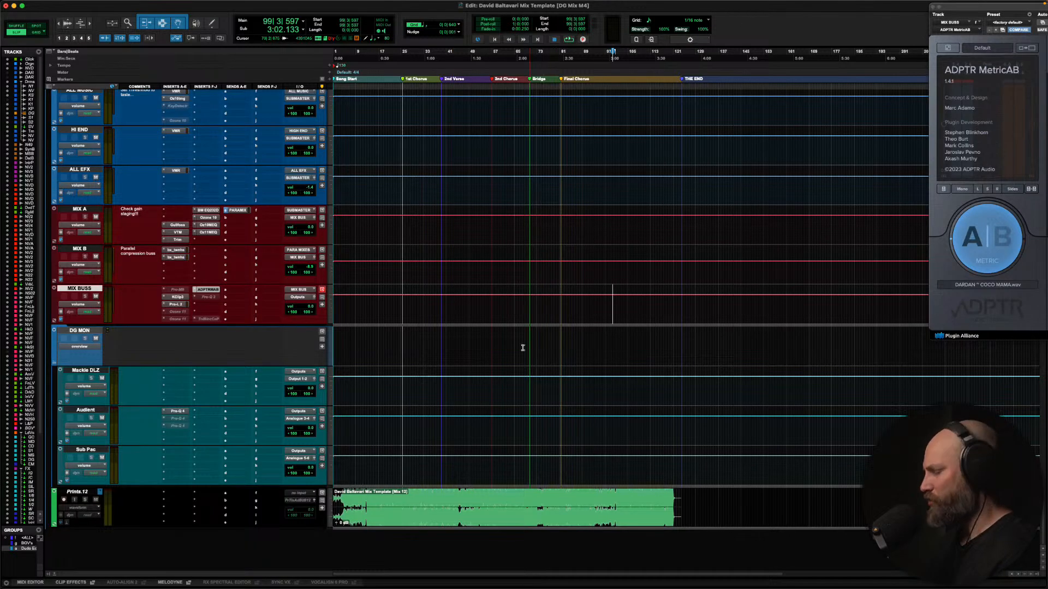
key(Return)
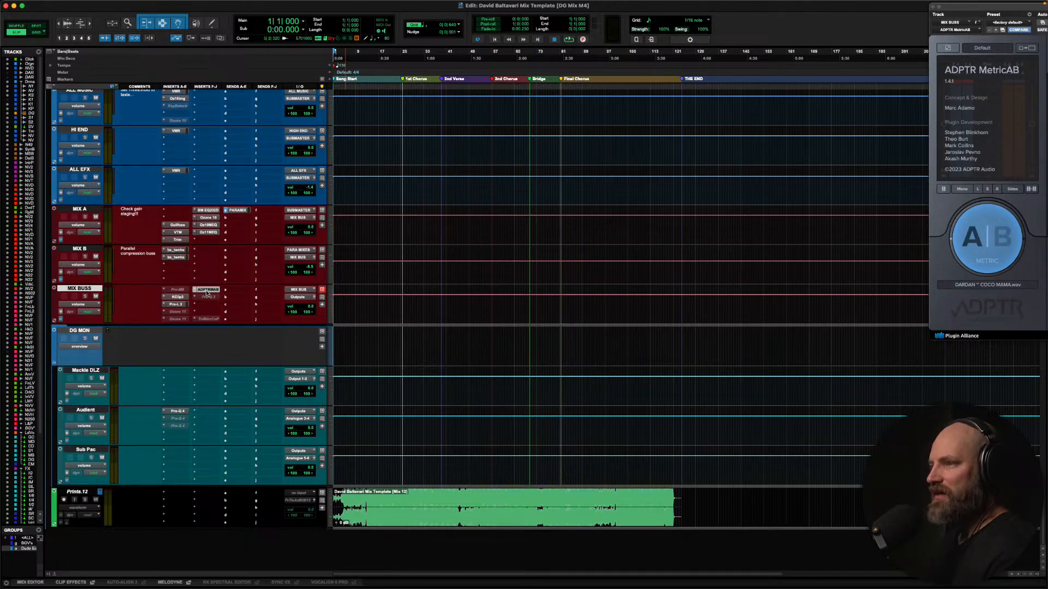
scroll(205, 281, up, 5)
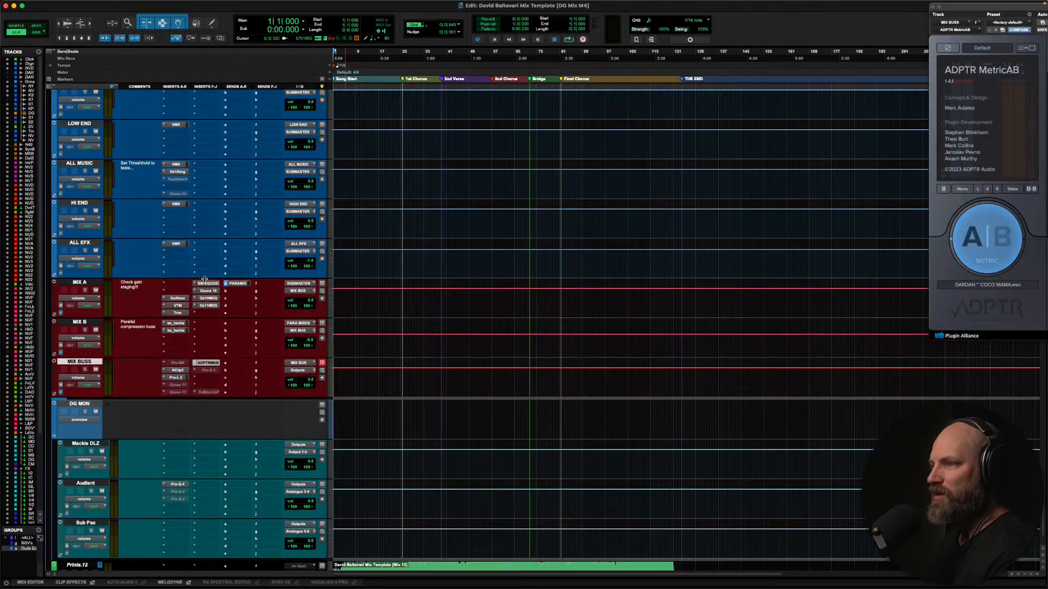
scroll(205, 281, down, 5)
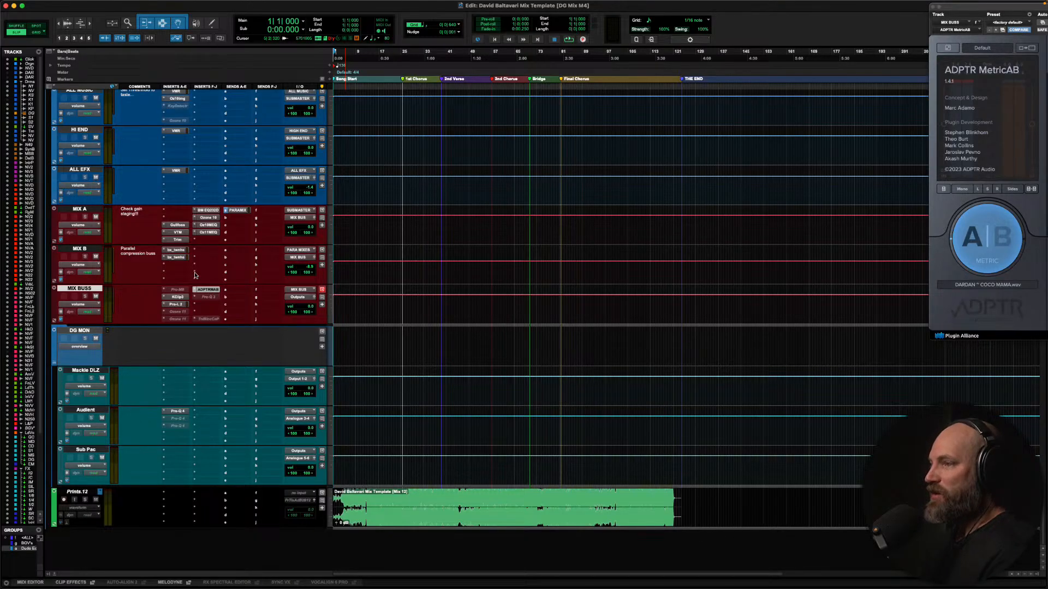
scroll(186, 266, up, 20)
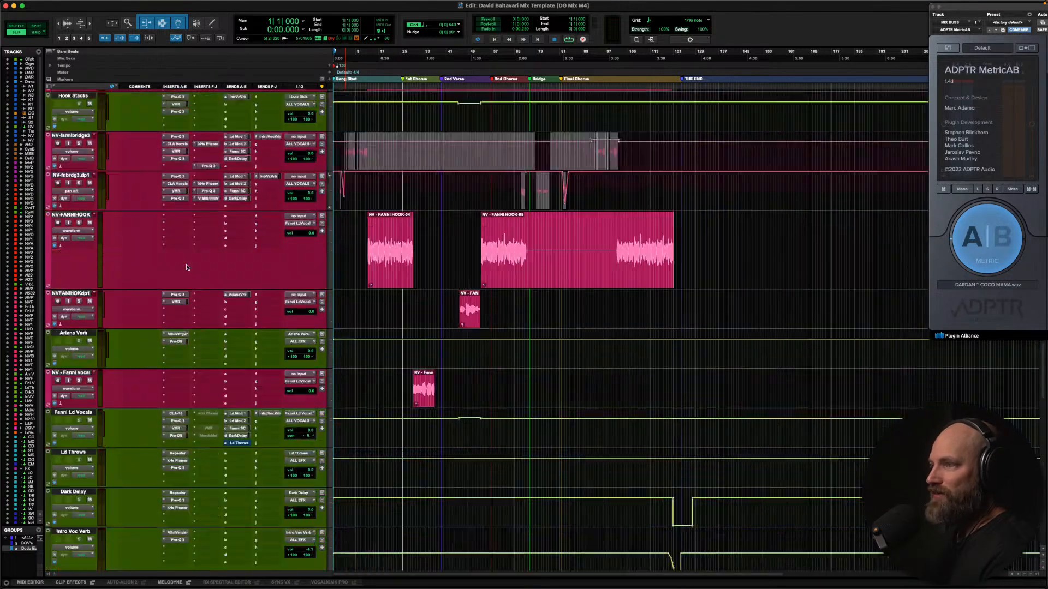
scroll(186, 267, up, 10)
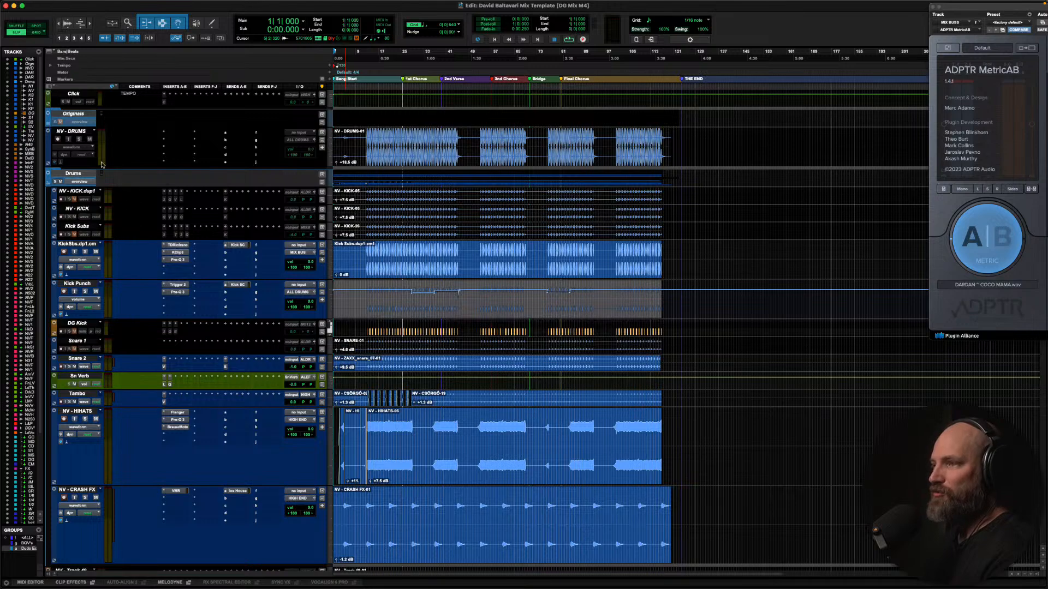
click(71, 117)
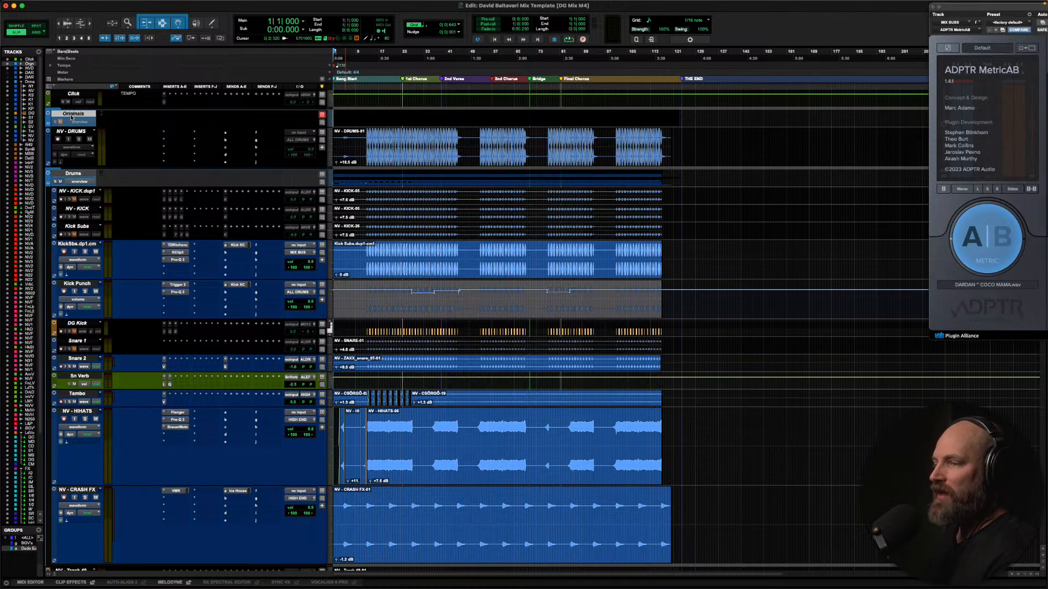
scroll(252, 249, down, 2)
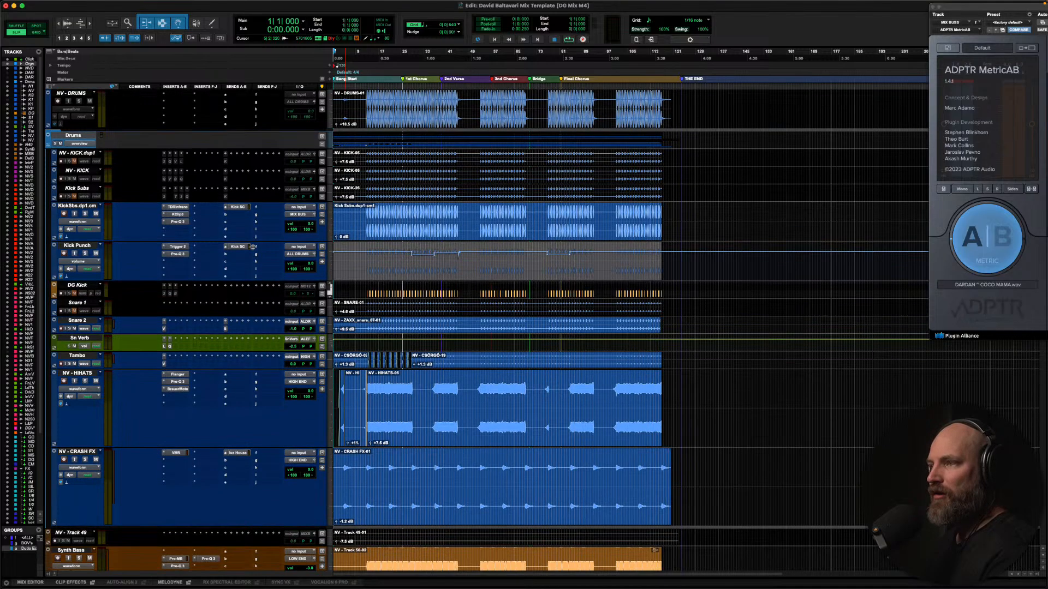
scroll(252, 249, down, 1)
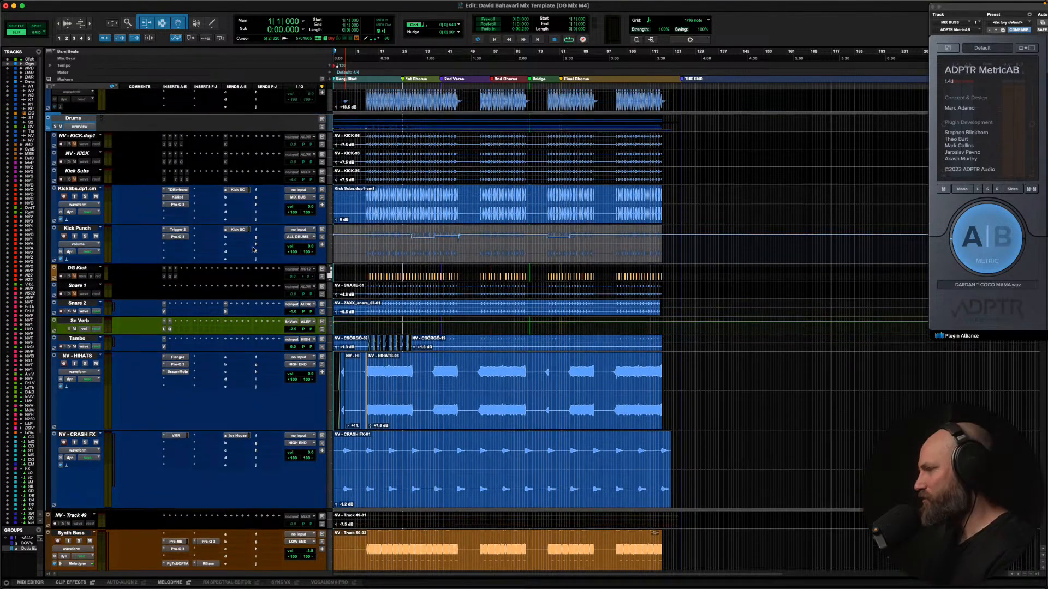
scroll(253, 250, up, 3)
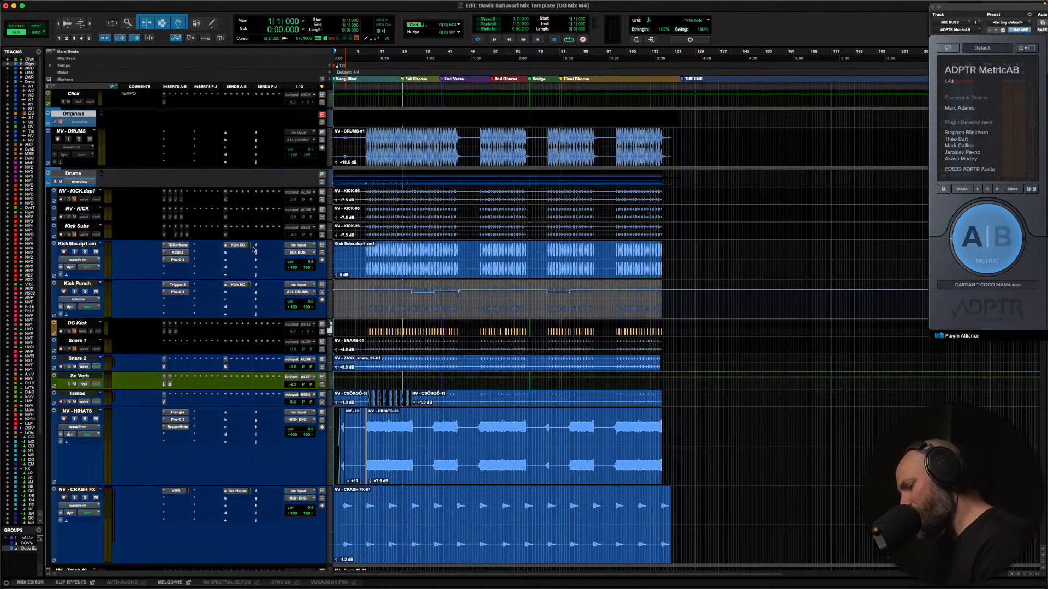
Play the full mix from the song start and dismiss MetricAB's credits screen to watch the level meters
key(space)
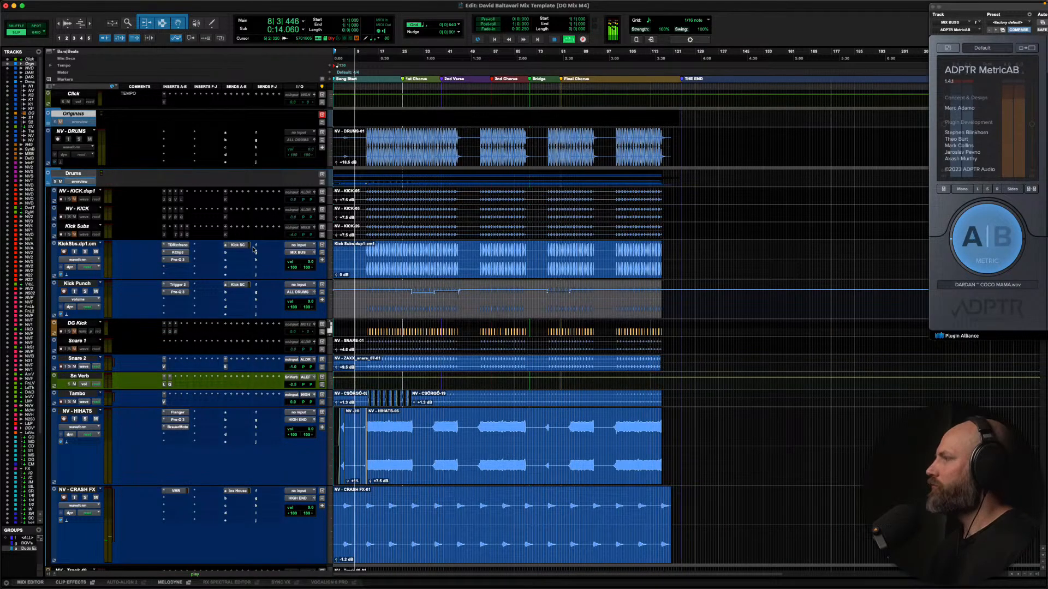
click(1001, 152)
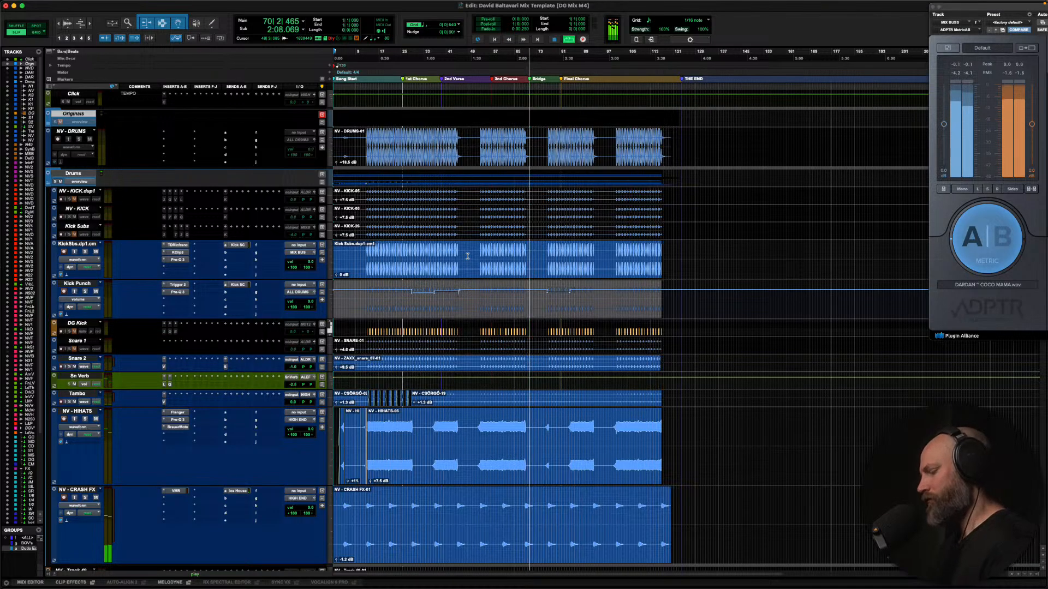
key(space)
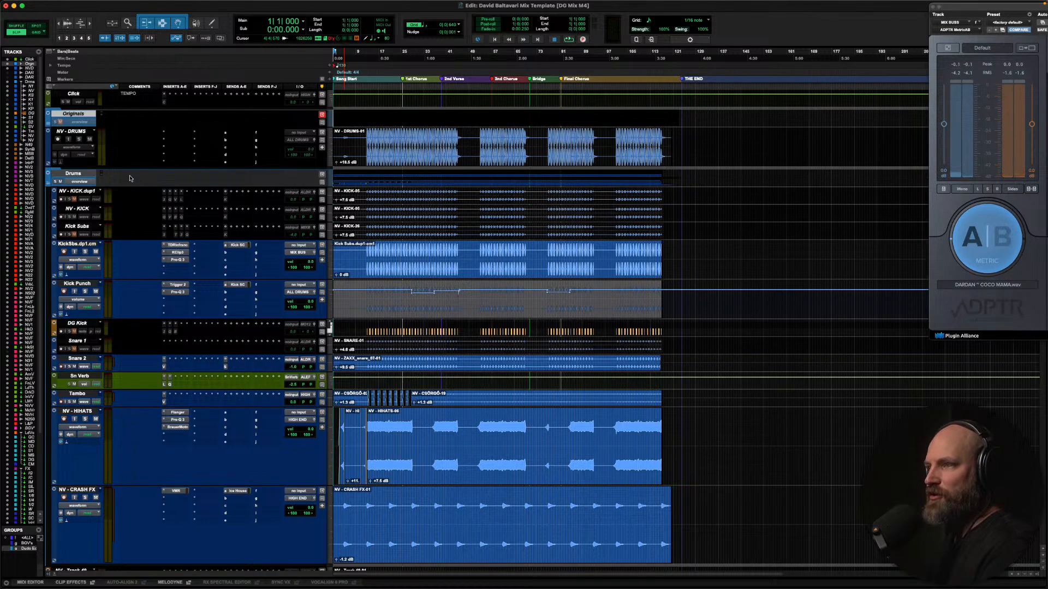
Look over the kick tracks in the Drums folder, focusing on KickSbs.dp1.cm, its inserts, and Kick Punch
click(69, 174)
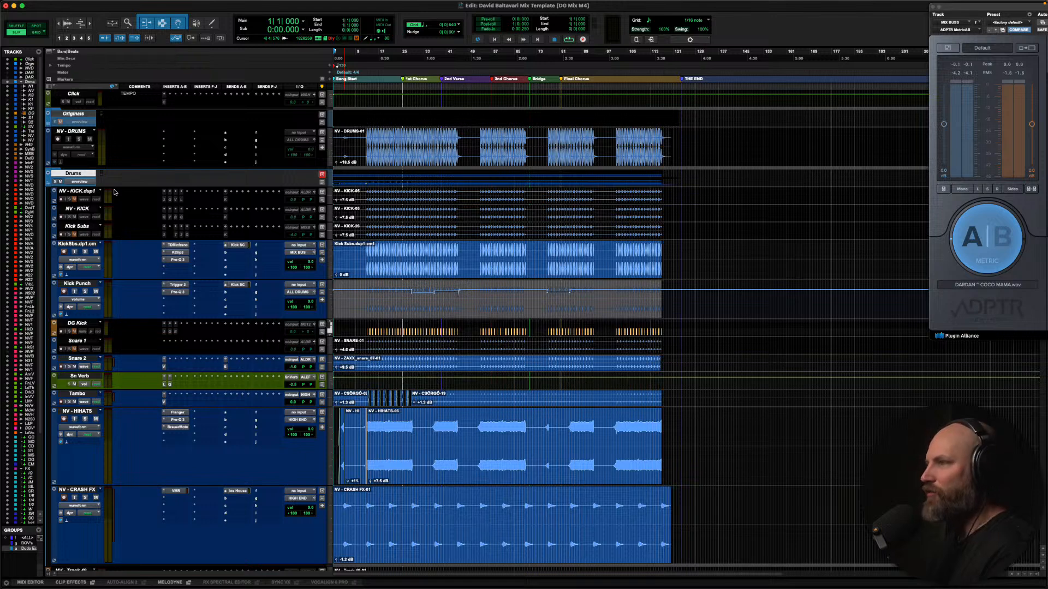
scroll(125, 185, down, 3)
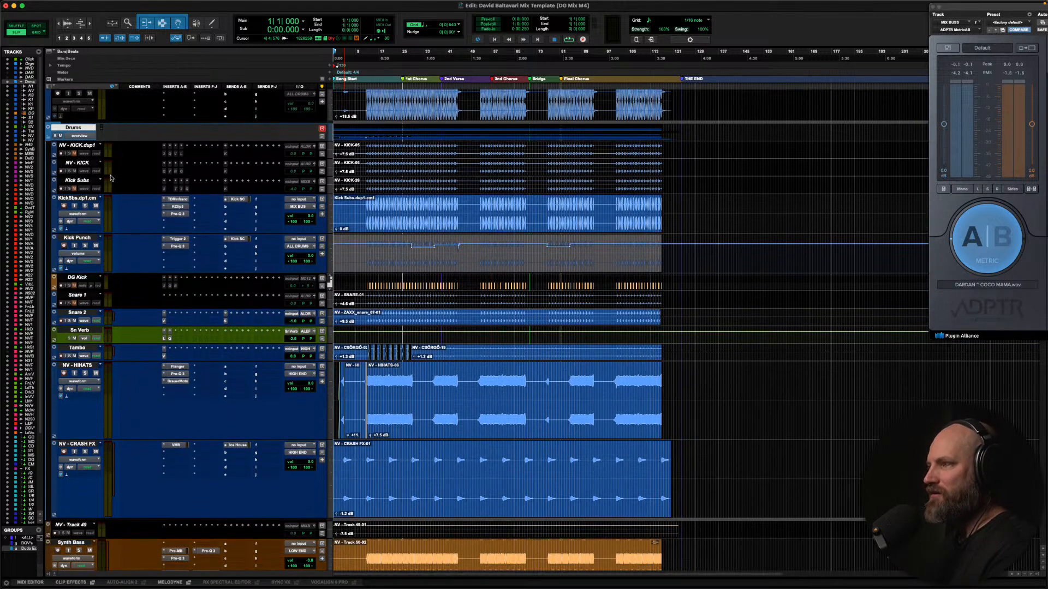
scroll(130, 182, down, 1)
click(81, 173)
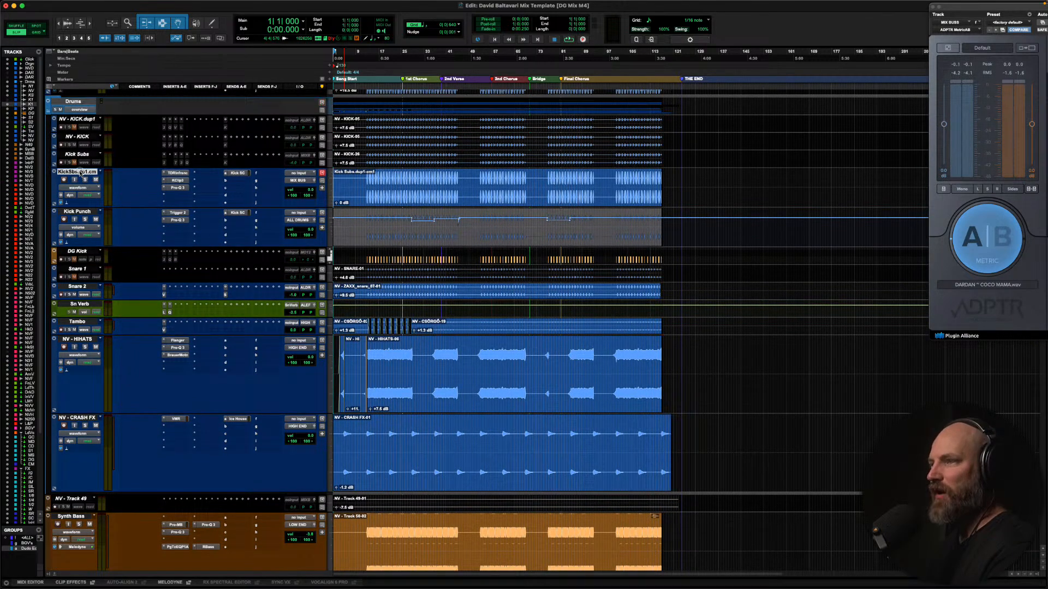
scroll(81, 174, down, 1)
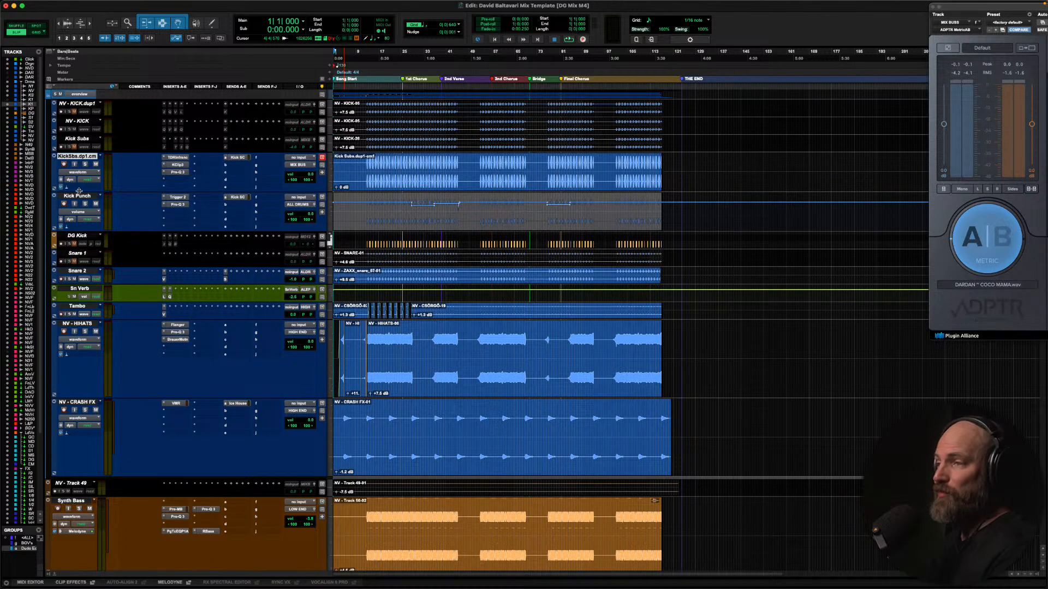
click(79, 197)
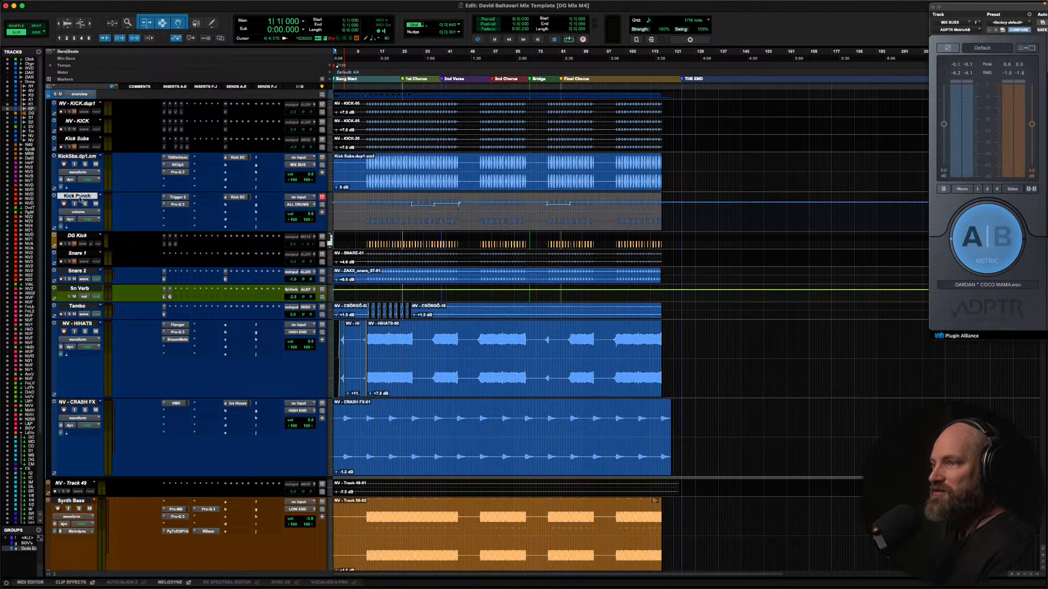
click(79, 157)
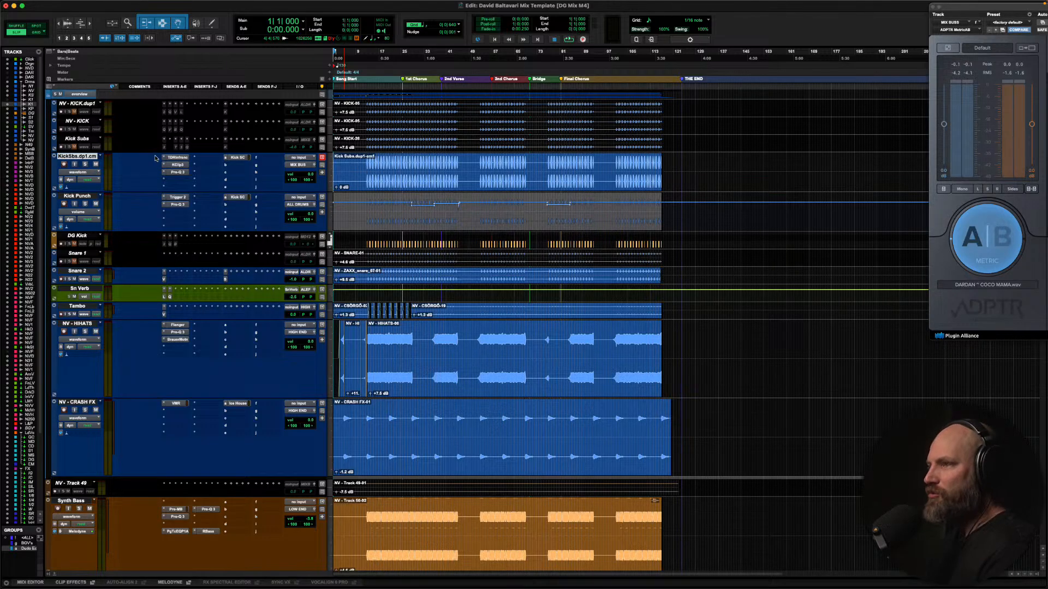
click(173, 158)
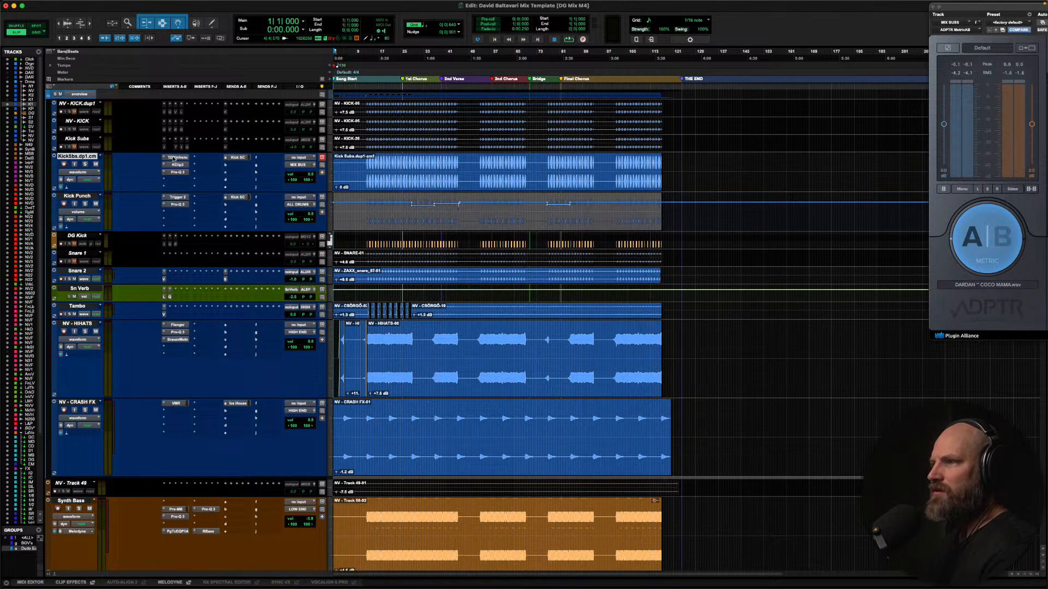
Make the inactive NV - KICK.dup1 track active
click(84, 104)
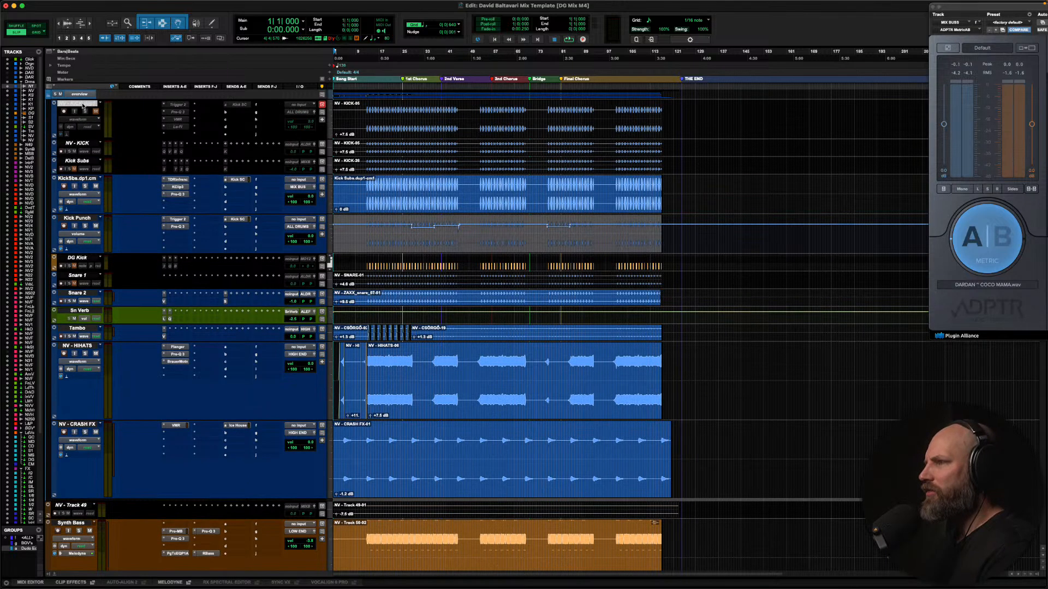
right_click(82, 106)
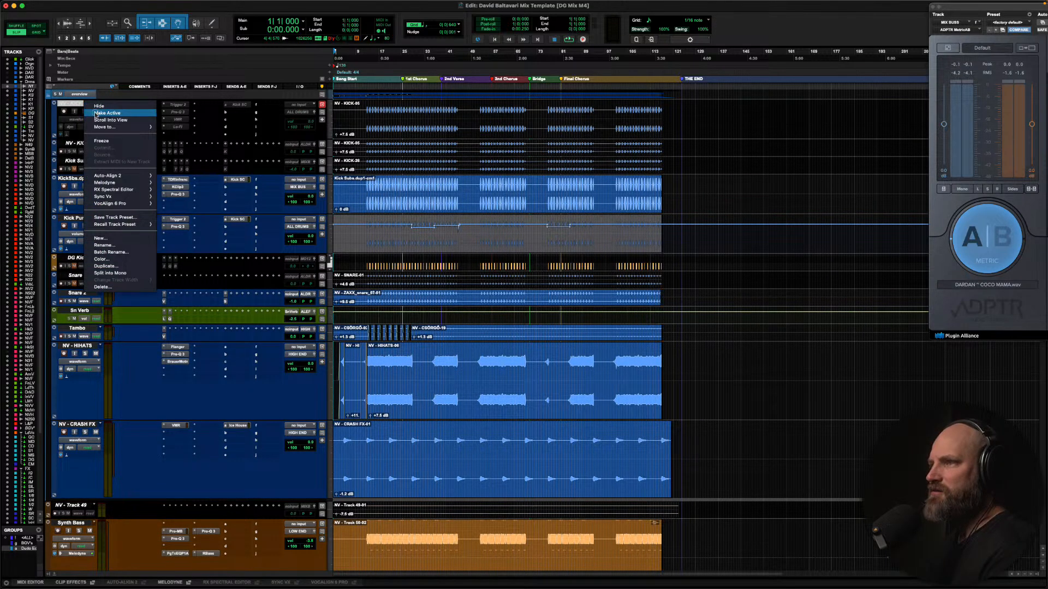
click(95, 113)
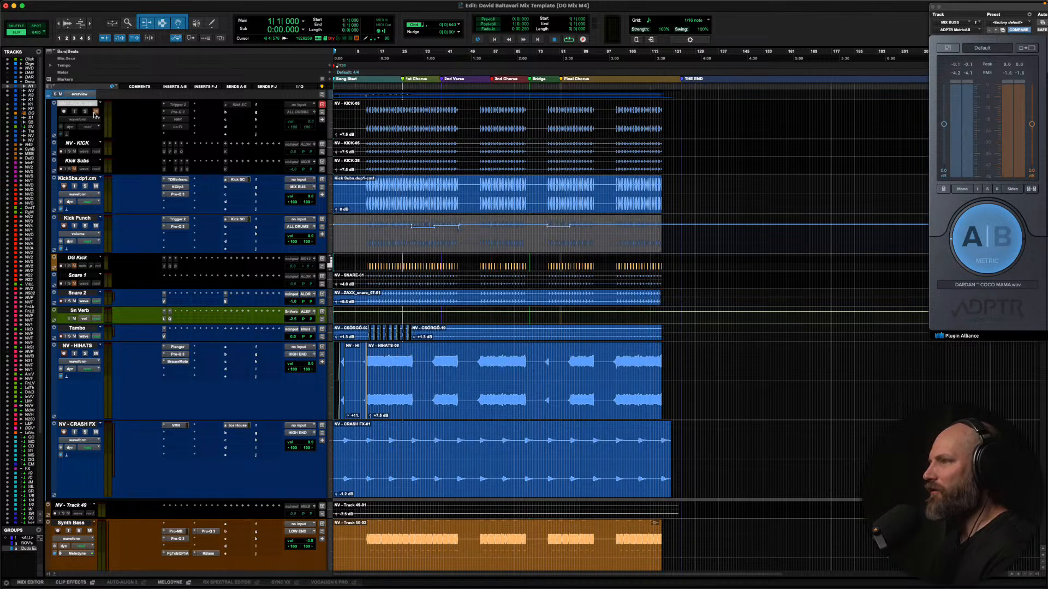
Deactivate the Trigger 2, Pro-Q 3, VMR and Lo-Fi inserts on the NV - KICK.dup1 track
ctrl+super+click(173, 105)
ctrl+super+click(177, 112)
ctrl+super+click(176, 119)
ctrl+super+click(177, 126)
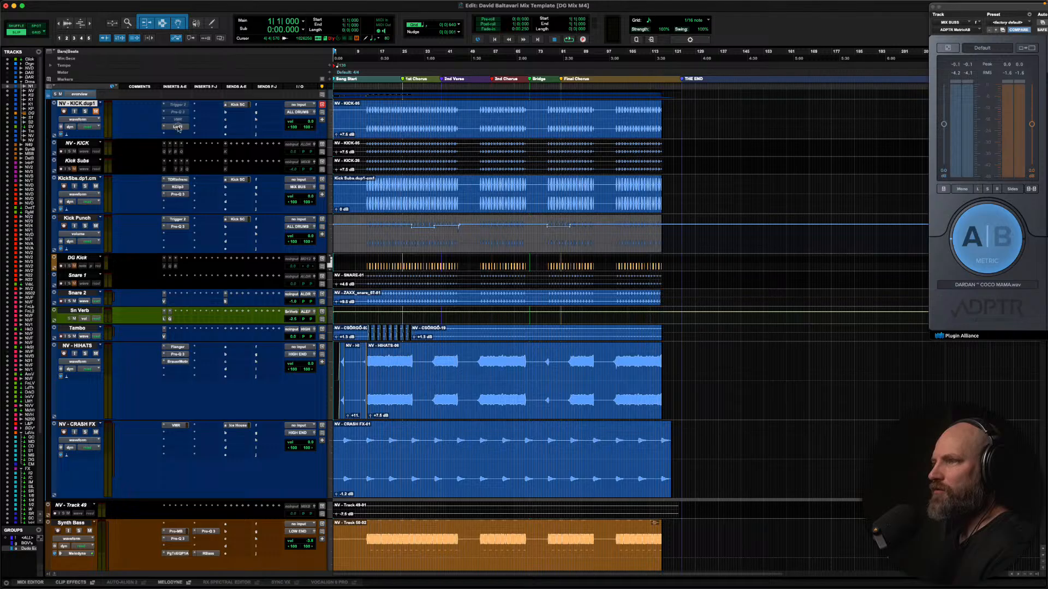
Audition the NV - KICK.dup1 track in solo from bar 13, where the kick starts
click(367, 123)
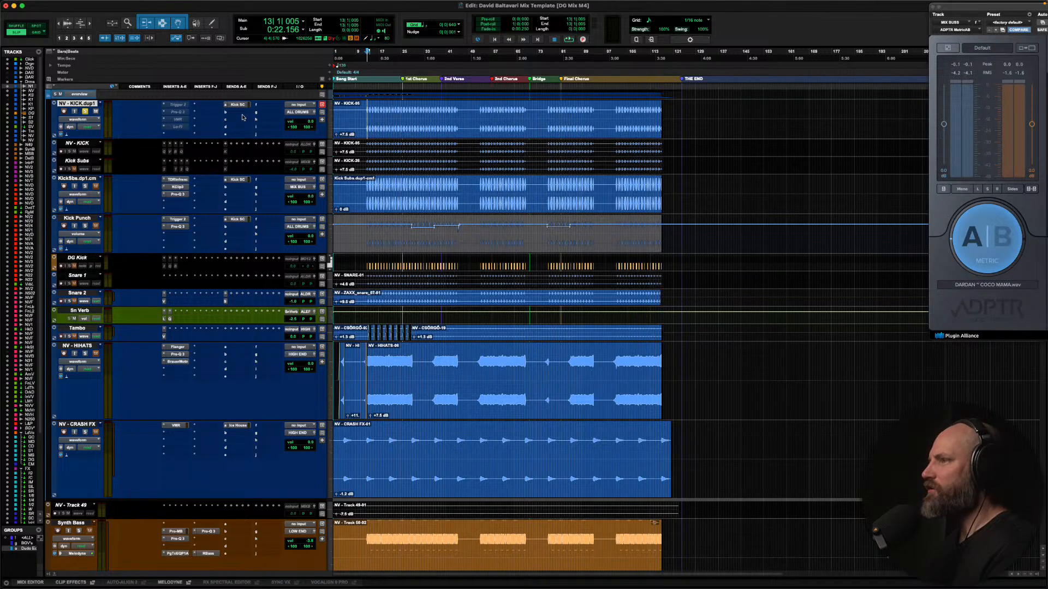
key(space)
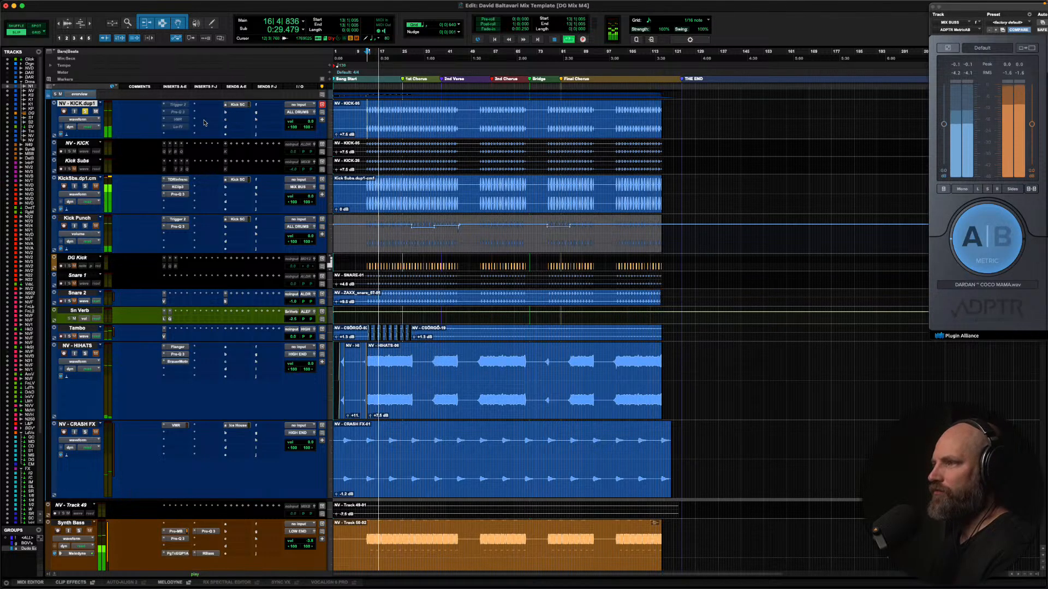
key(space)
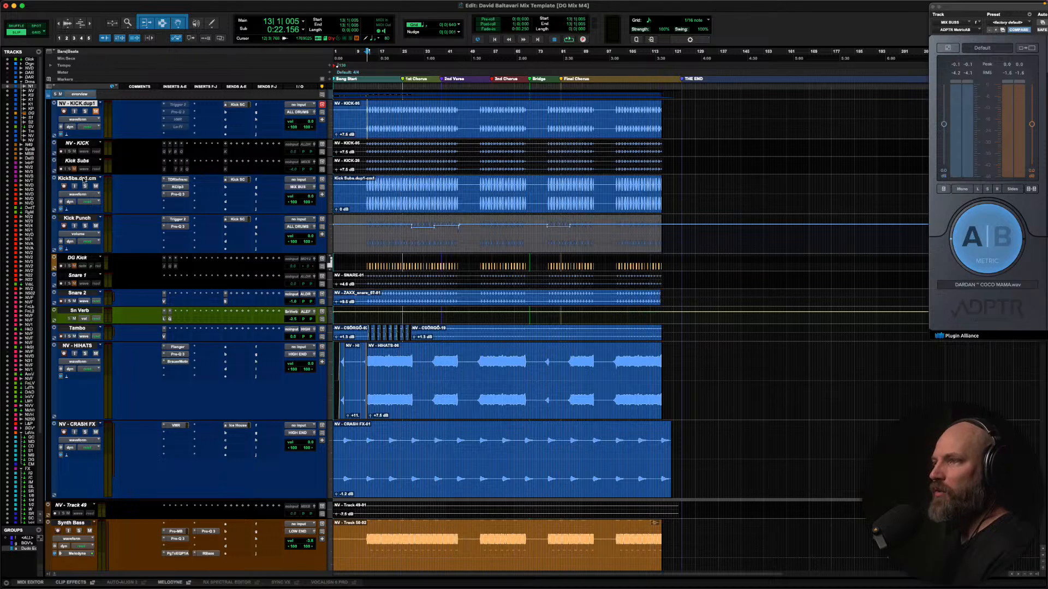
Enlarge the timeline around the kick's entry and audition NV - KICK.dup1 against KickSbs.dp1.cm from bar 13
double_click(78, 179)
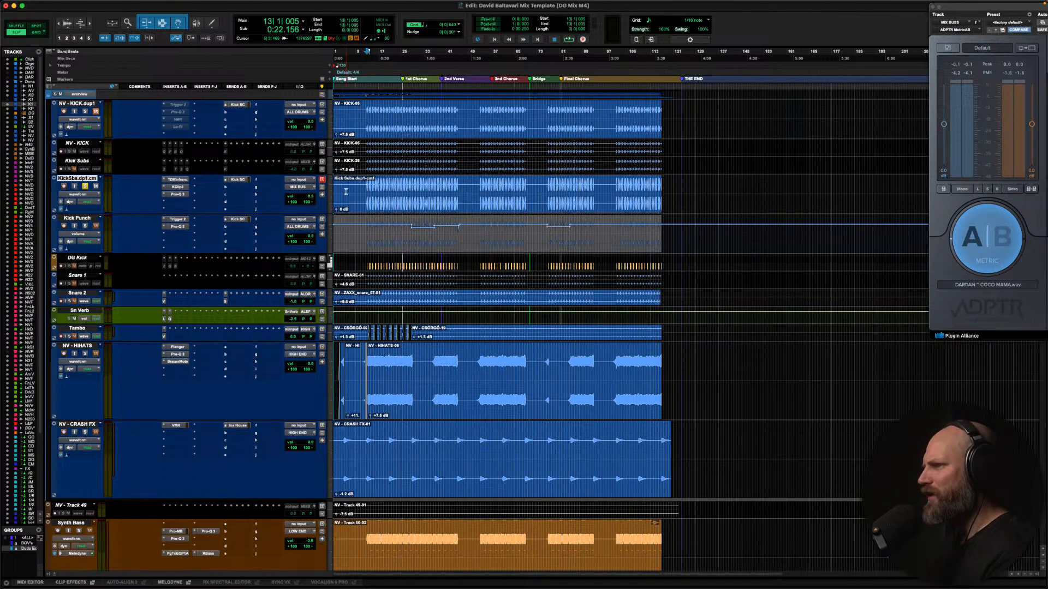
key(super+bracketright)
key(super+bracketright)
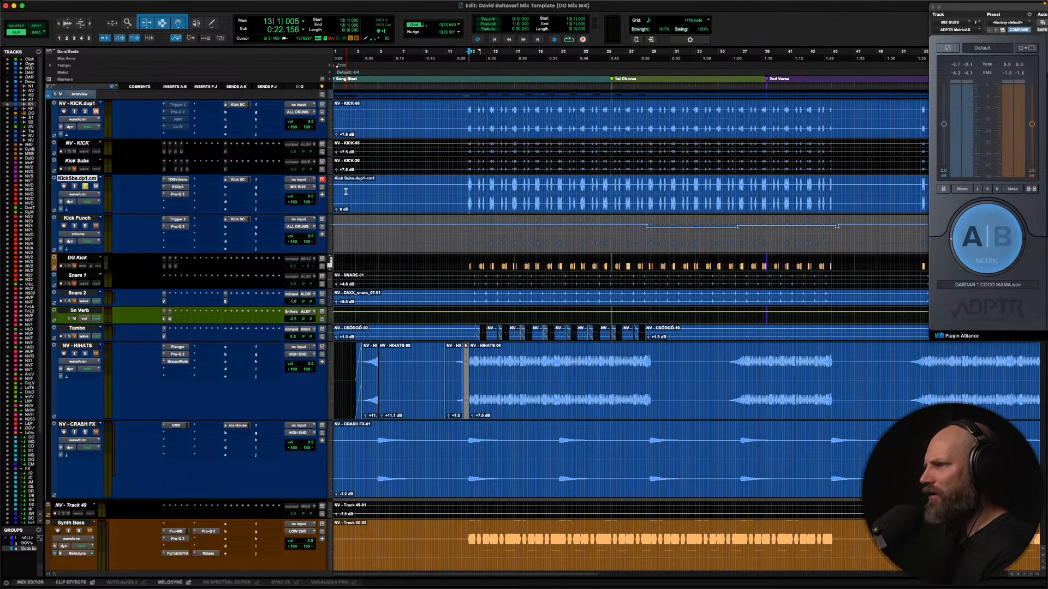
click(85, 104)
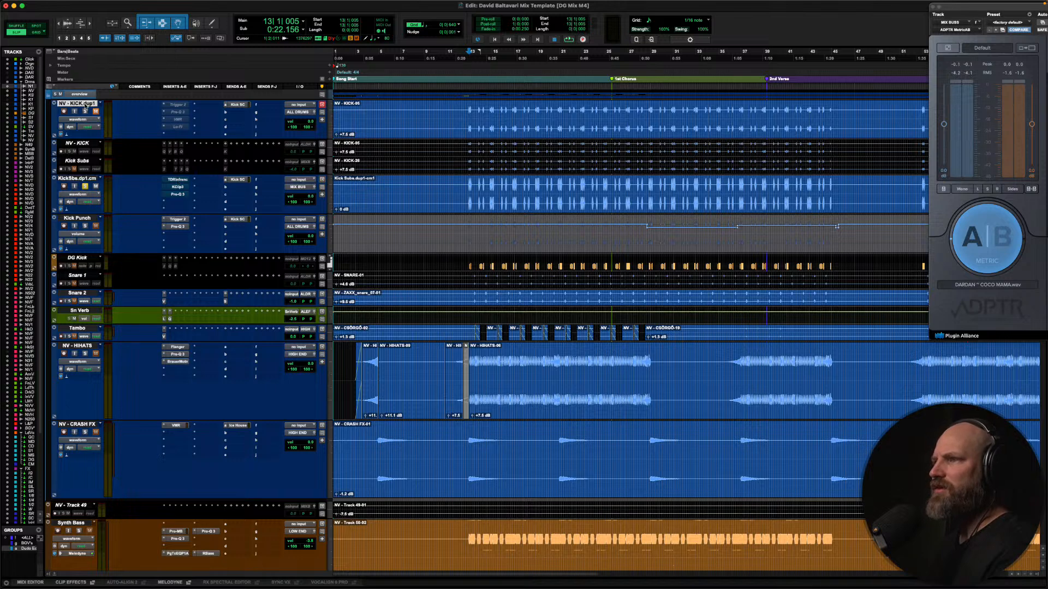
click(82, 179)
key(space)
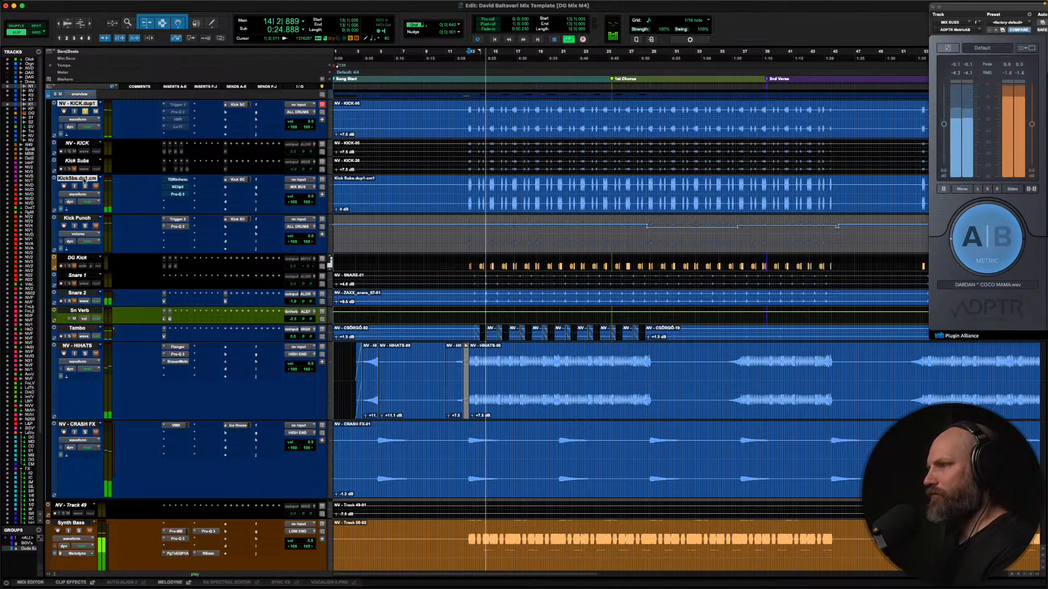
key(space)
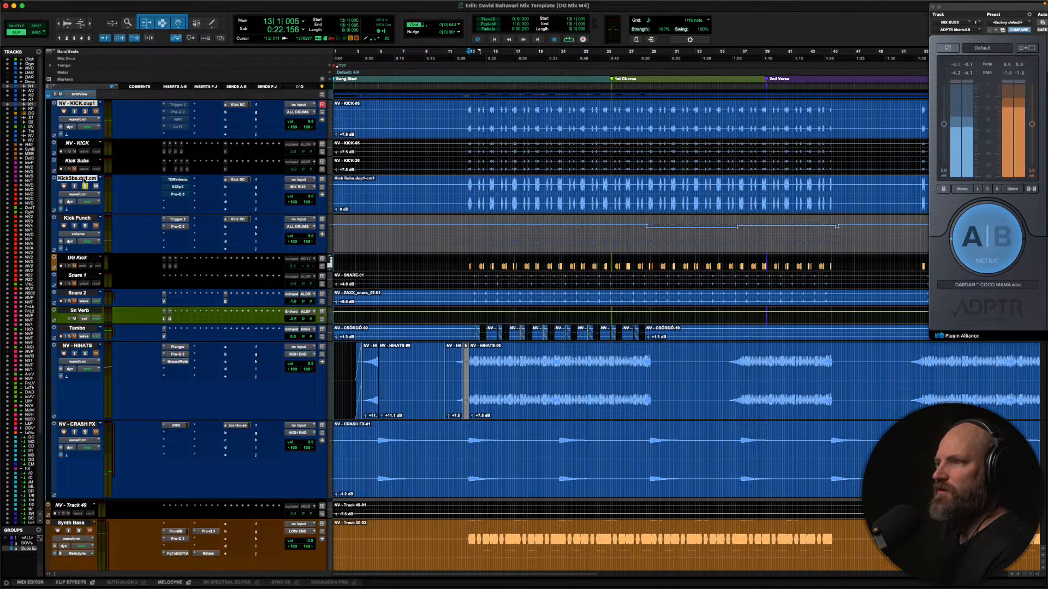
Bypass the inserts on KickSbs.dp1.cm and play the soloed track from bar 13
super+click(178, 182)
key(space)
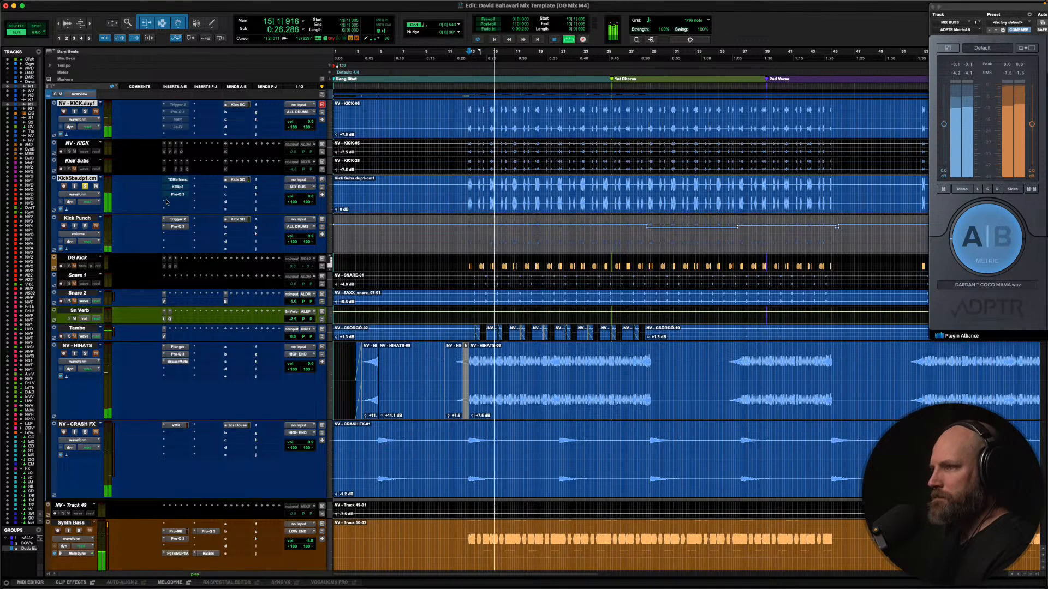
key(space)
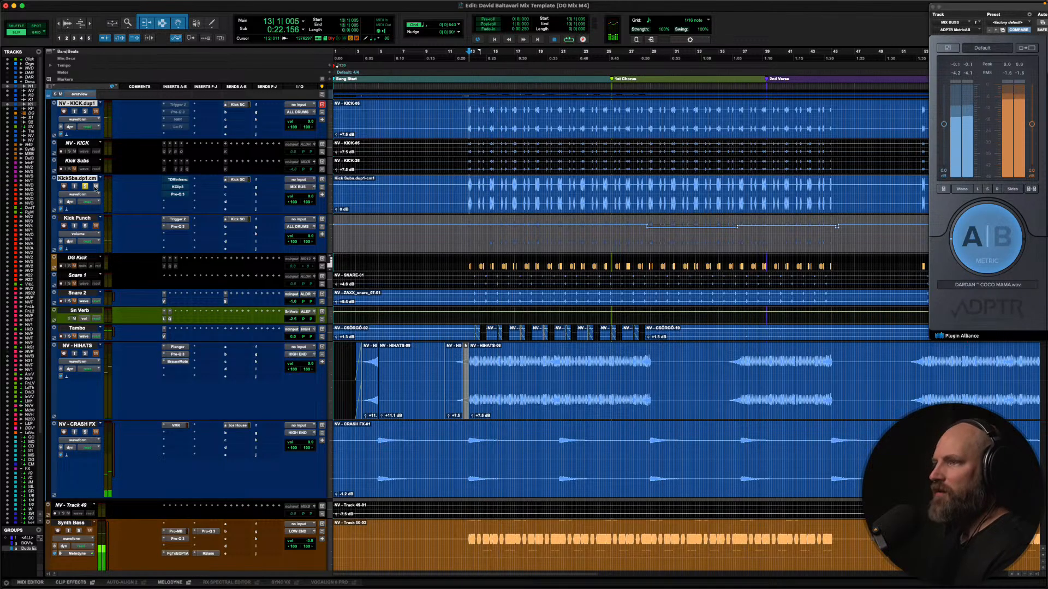
Solo KickSbs.dp1.cm together with Kick Punch, select both along with NV - KICK.dup1, and play from bar 13
click(81, 219)
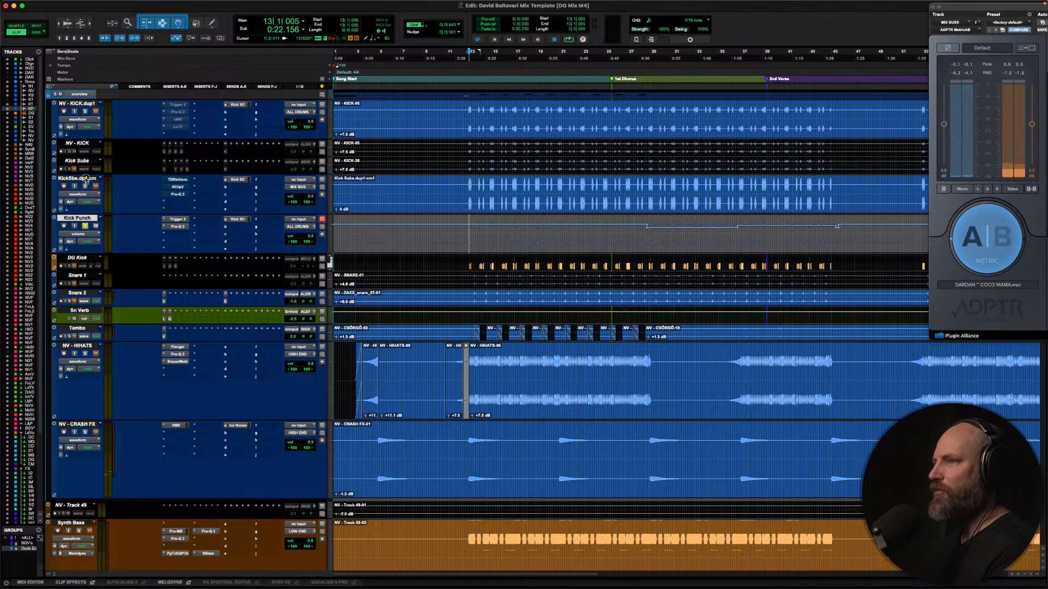
click(82, 179)
click(86, 186)
super+click(83, 220)
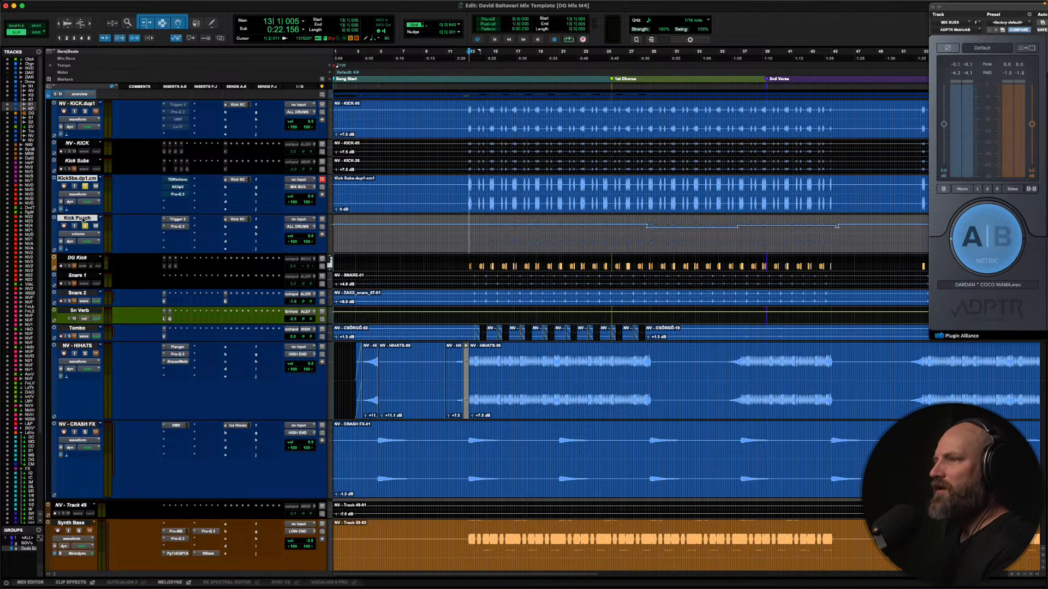
scroll(83, 219, up, 1)
super+click(83, 118)
key(space)
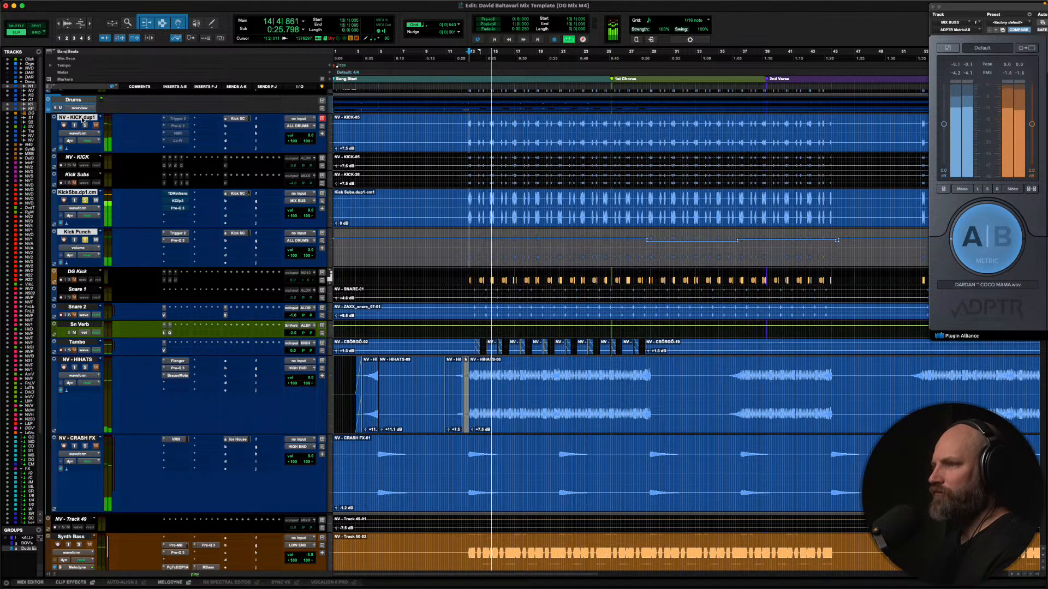
Compare NV - KICK.dup1 against the KickSbs.dp1.cm and Kick Punch pair by switching solos and replaying from bar 13, then clear the original's solo
key(space)
key(space)
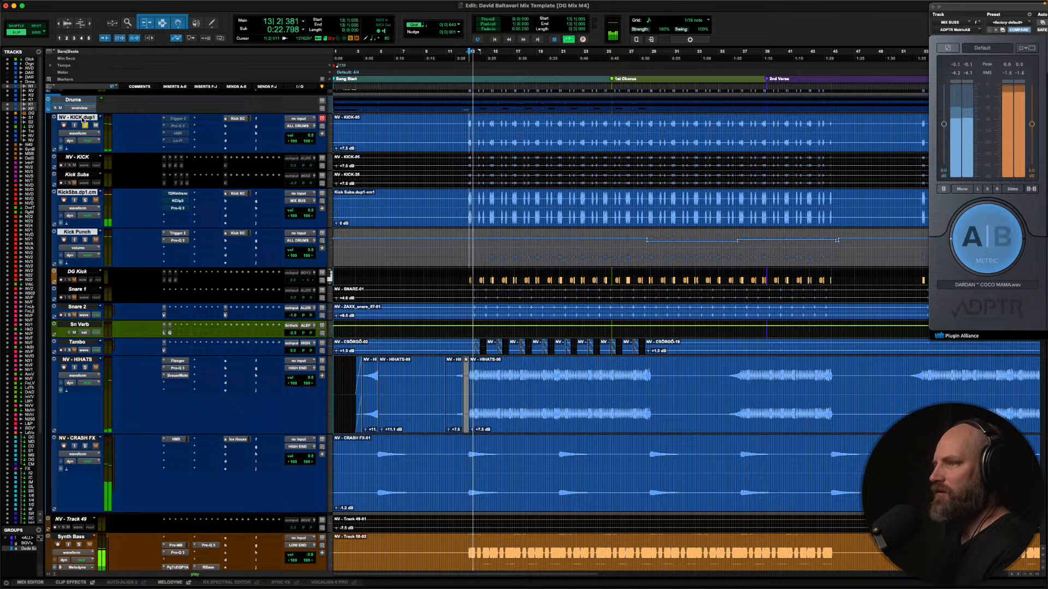
key(space)
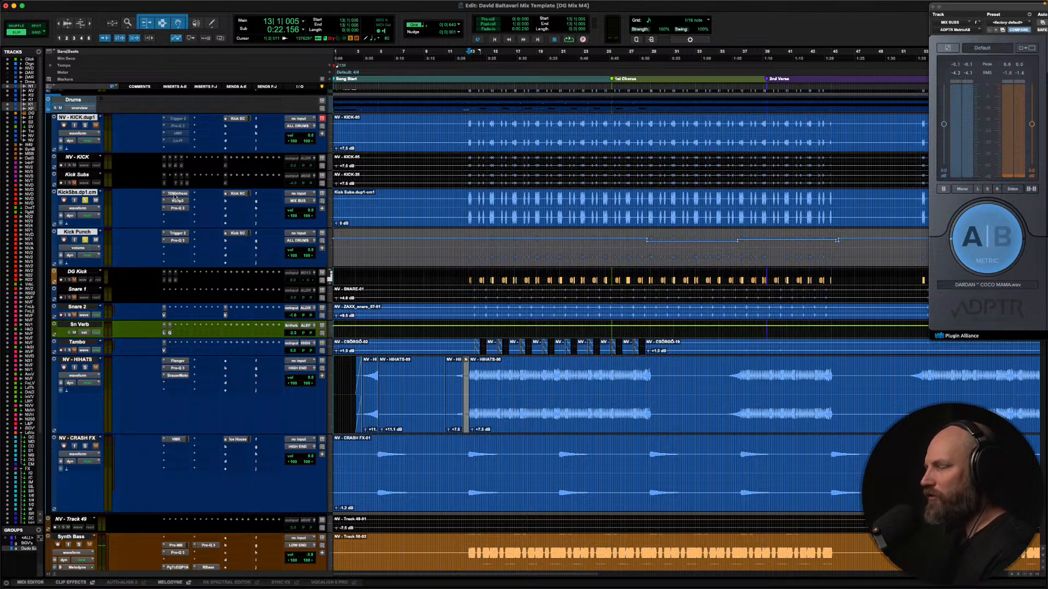
key(space)
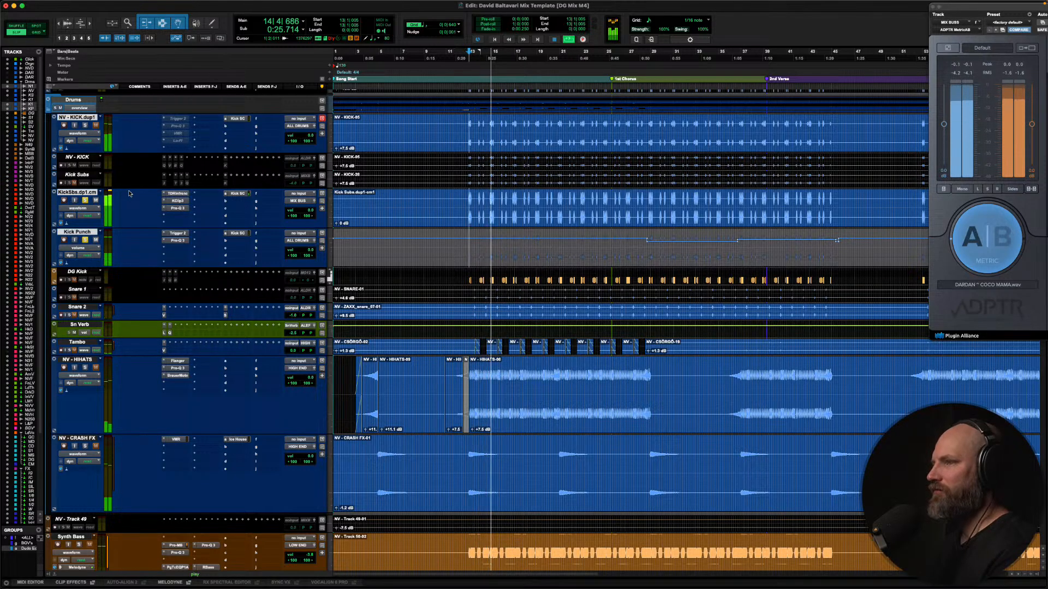
click(85, 125)
key(space)
key(space)
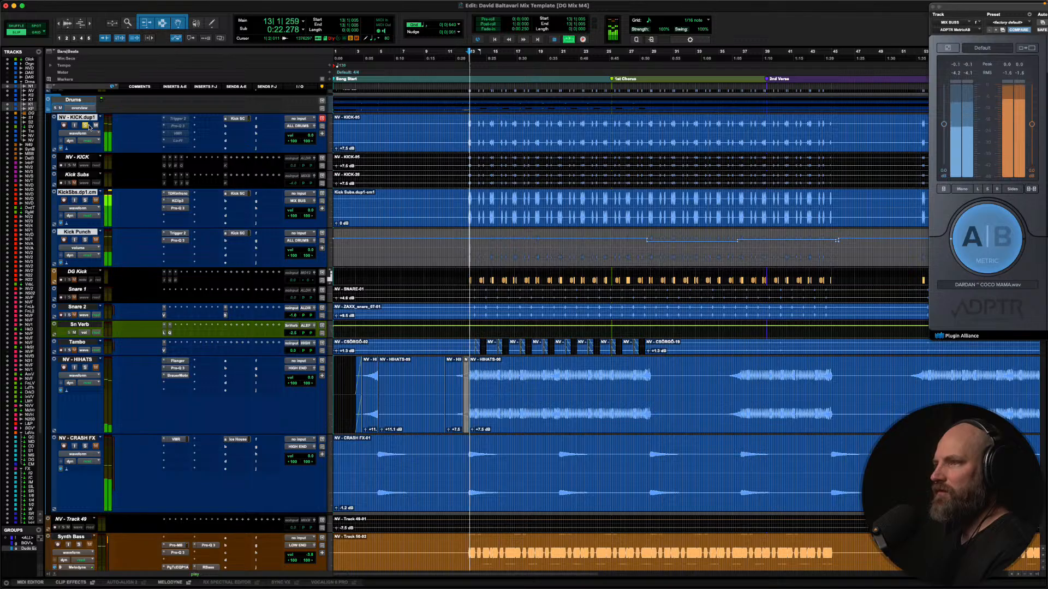
key(space)
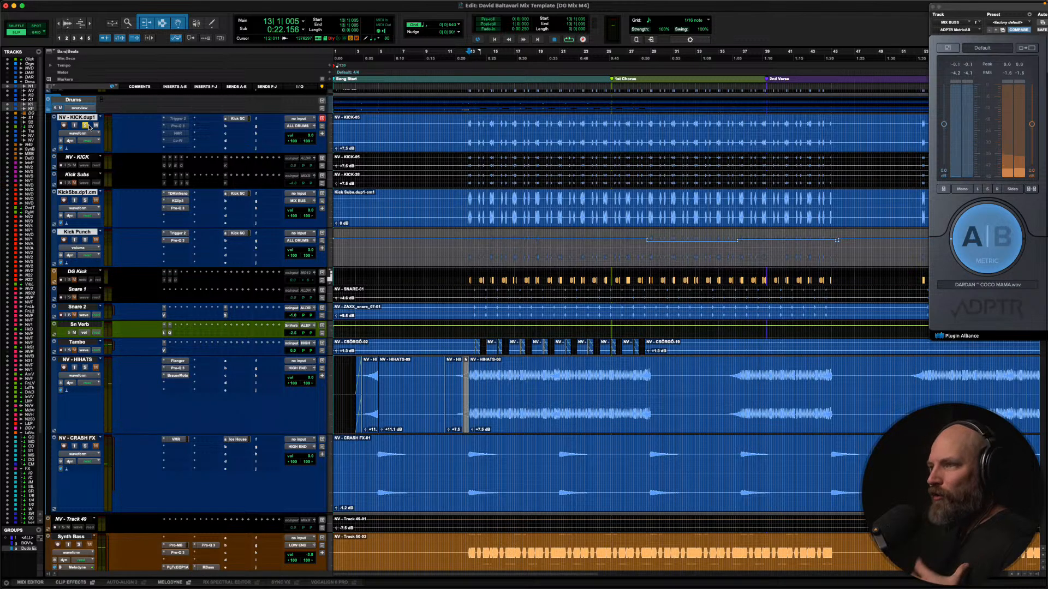
click(85, 125)
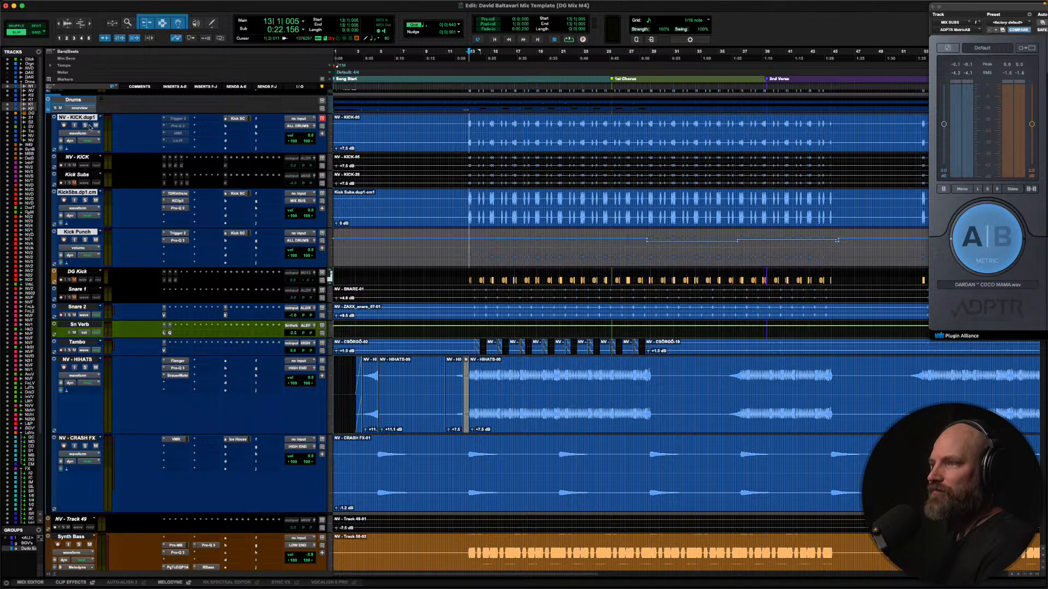
Make the NV - KICK.dup1 track inactive
click(86, 118)
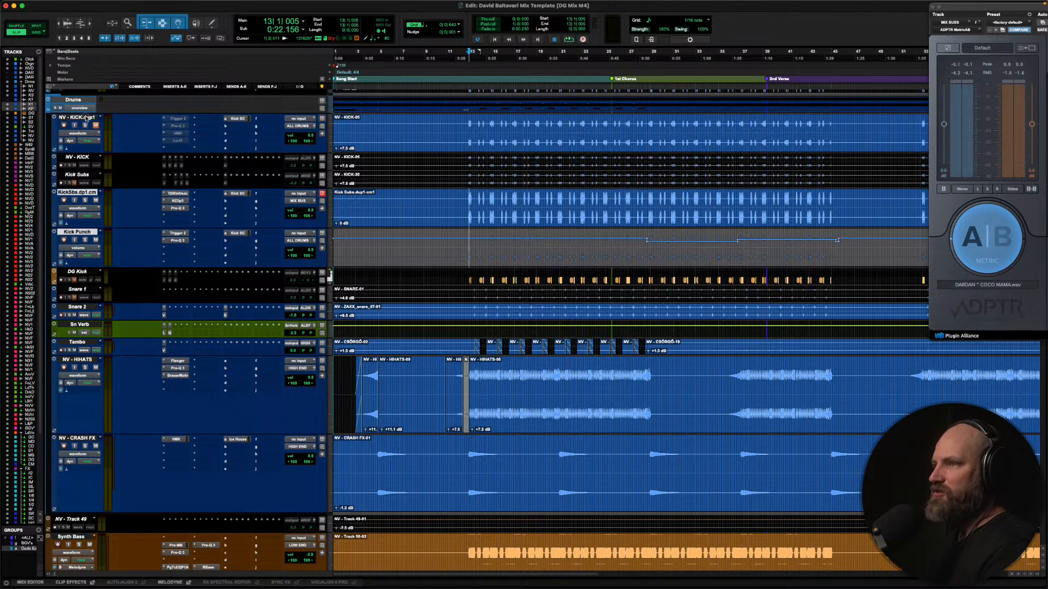
right_click(86, 118)
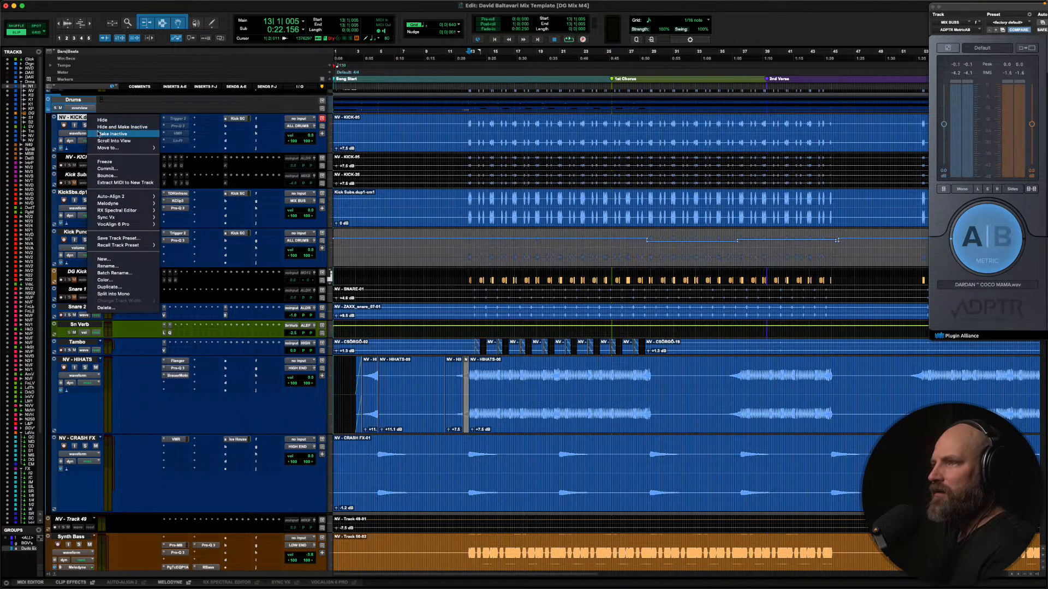
click(98, 134)
Audition the KickSbs.dp1.cm track on its own in solo from bar 13
click(81, 193)
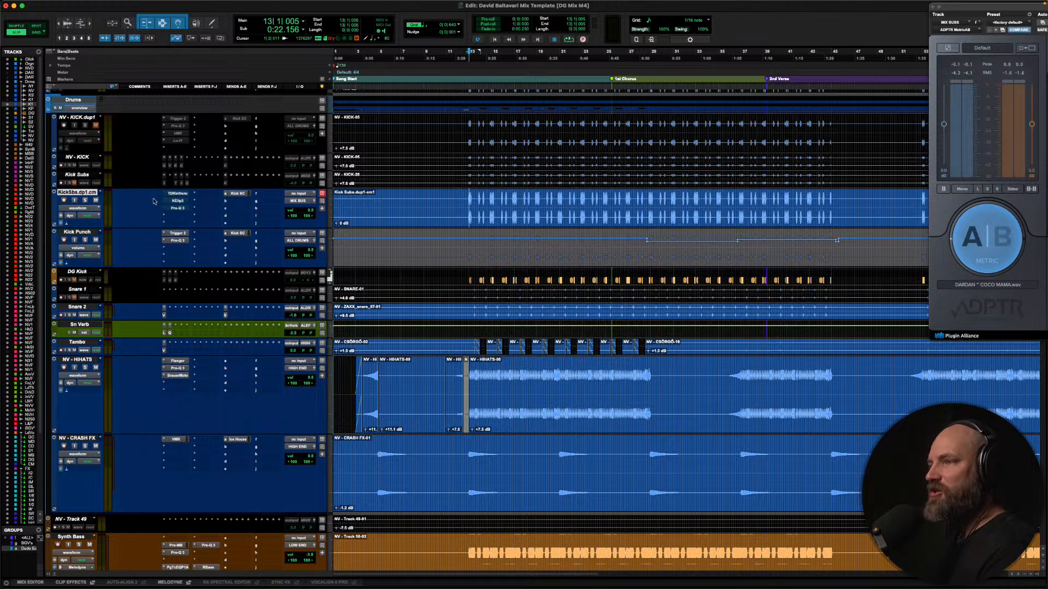
key(shift+s)
key(space)
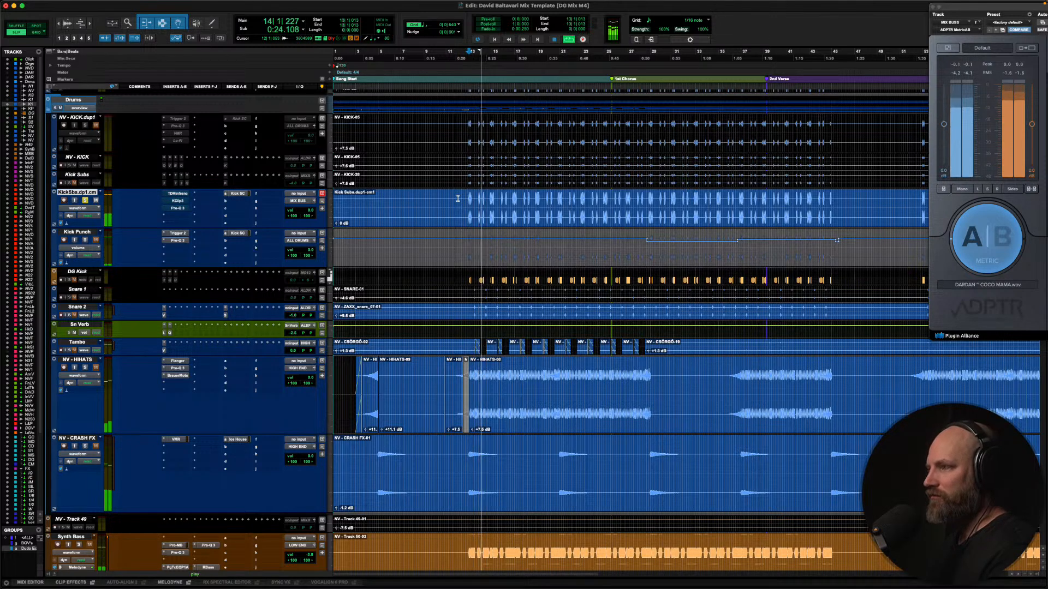
key(space)
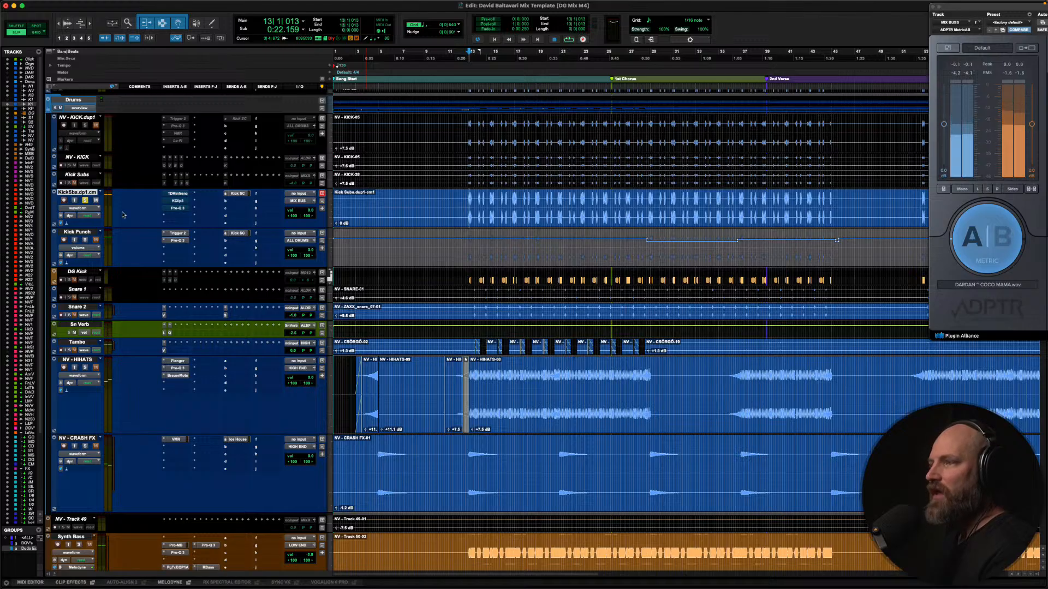
Open TDR Infrasonic on KickSbs.dp1.cm and compare it enabled and bypassed while playing from bar 13
click(179, 194)
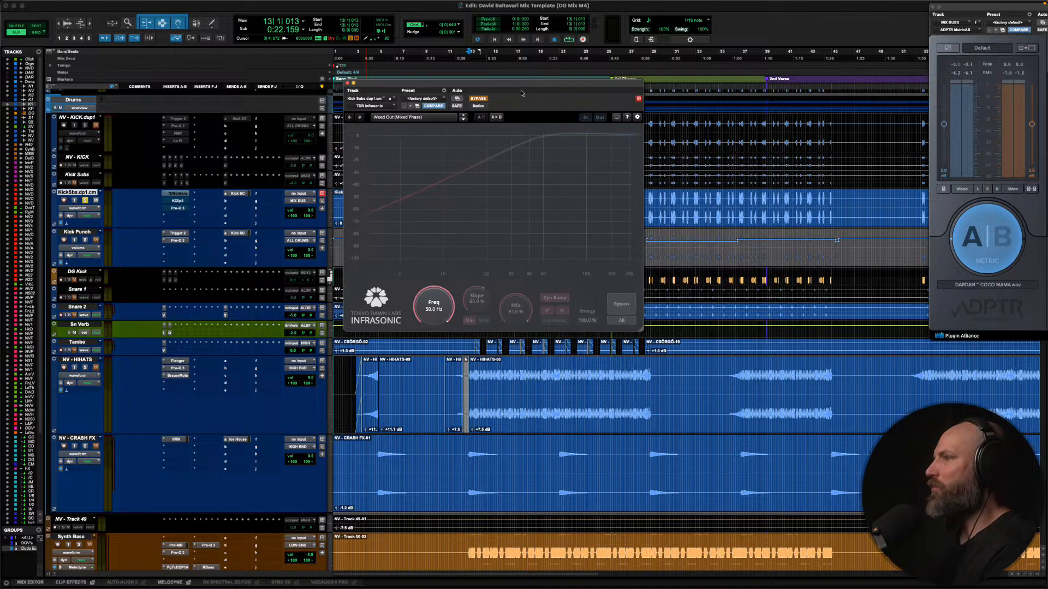
drag(519, 87, 550, 78)
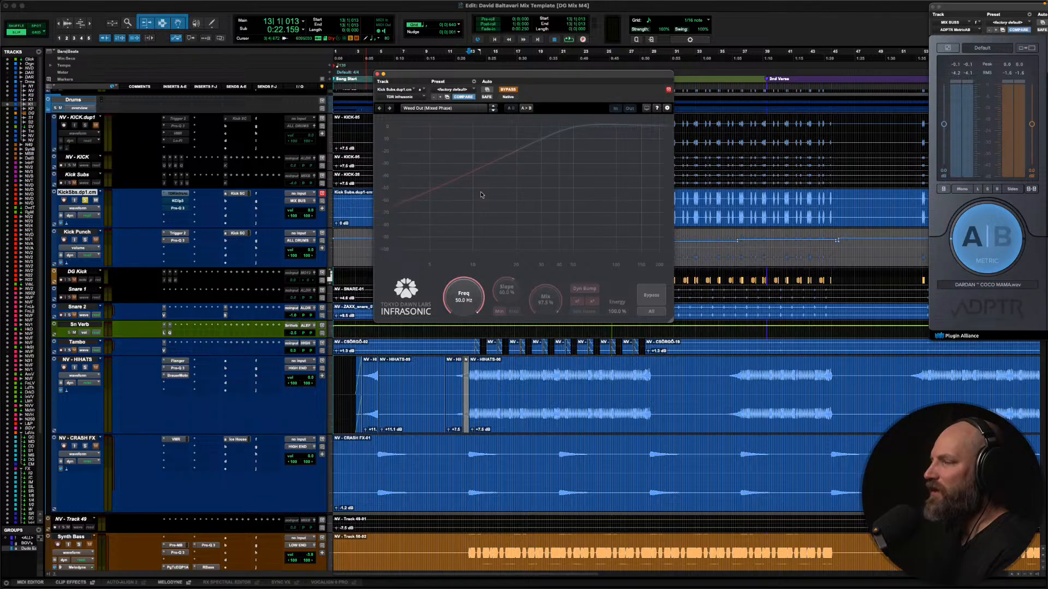
click(508, 90)
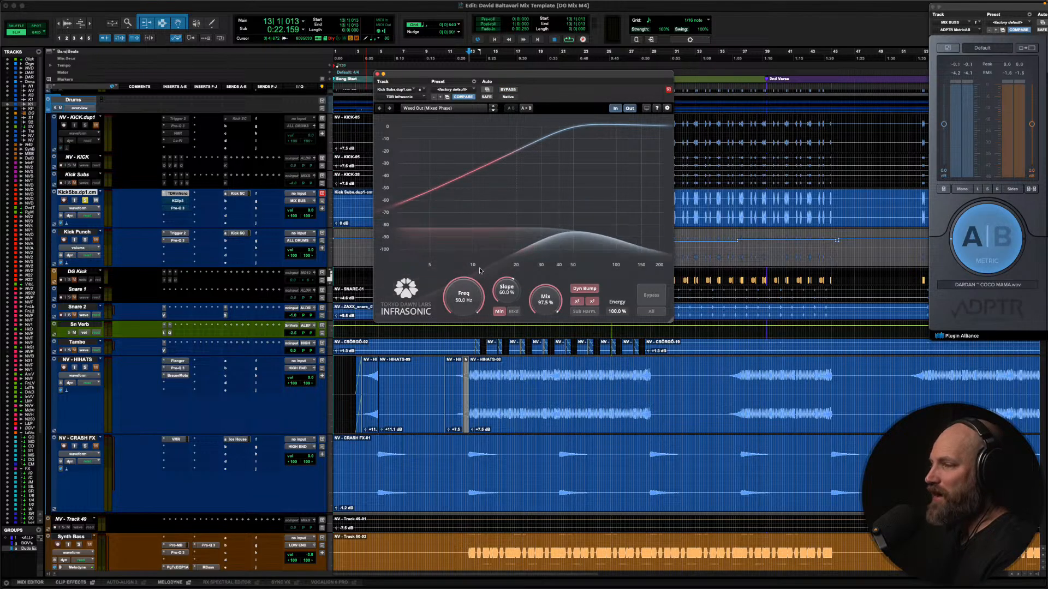
key(space)
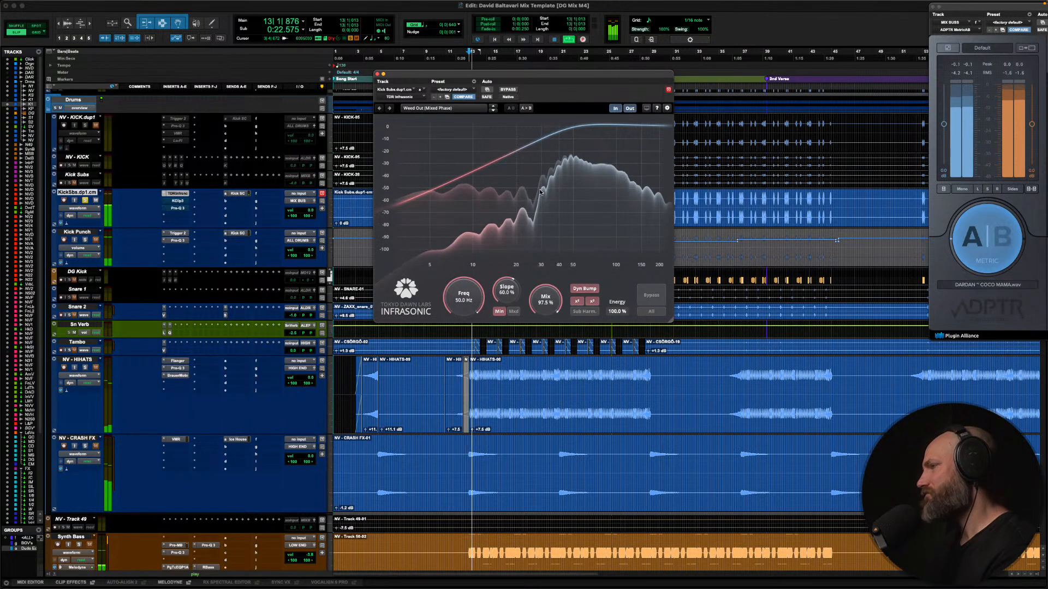
click(511, 91)
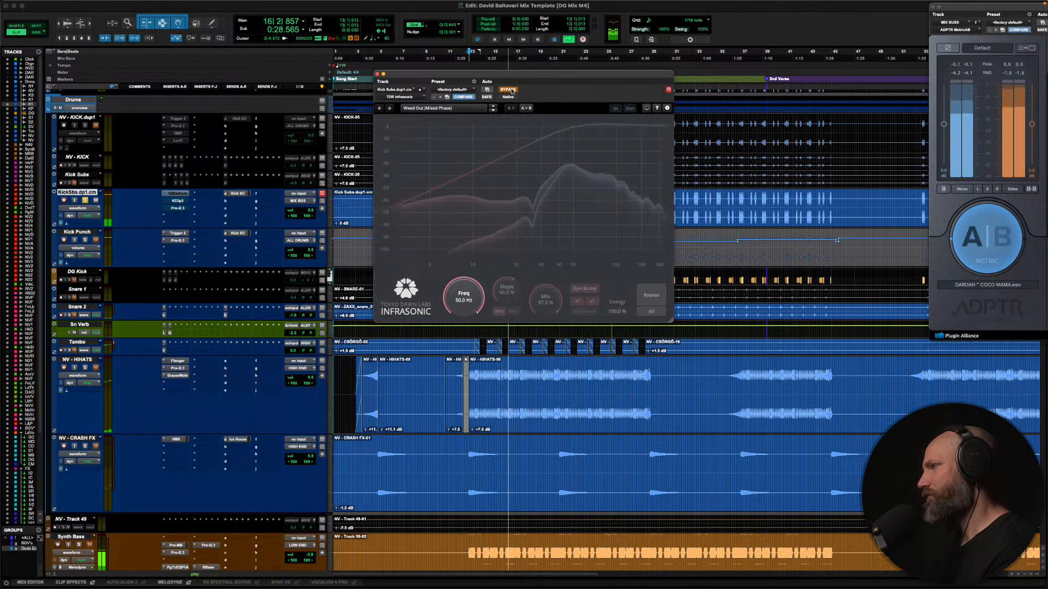
key(space)
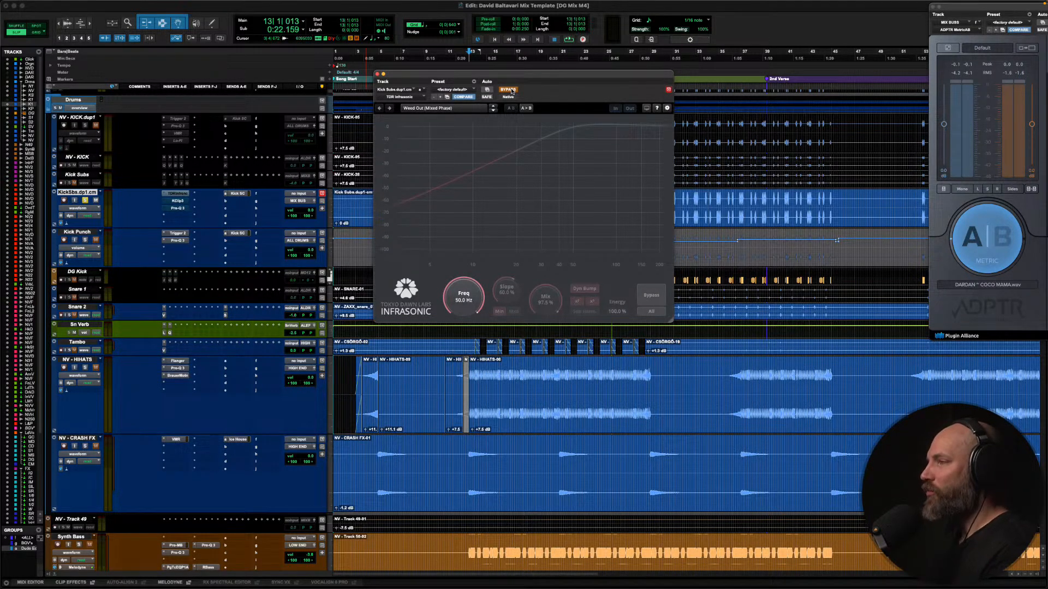
Re-enable TDR Infrasonic on KickSbs.dp1.cm and close its plug-in window
click(511, 91)
click(511, 91)
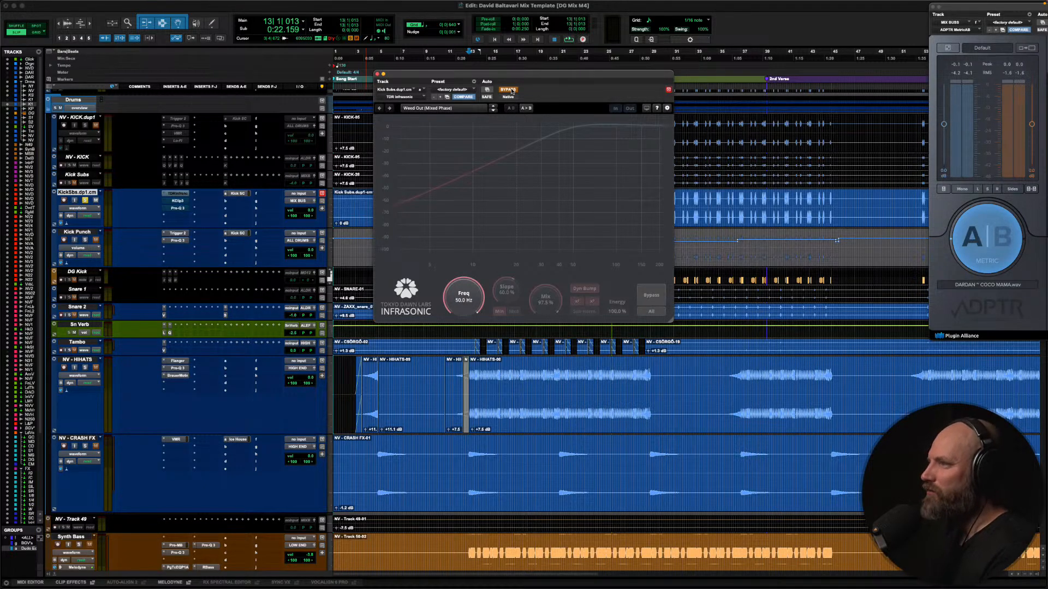
click(511, 91)
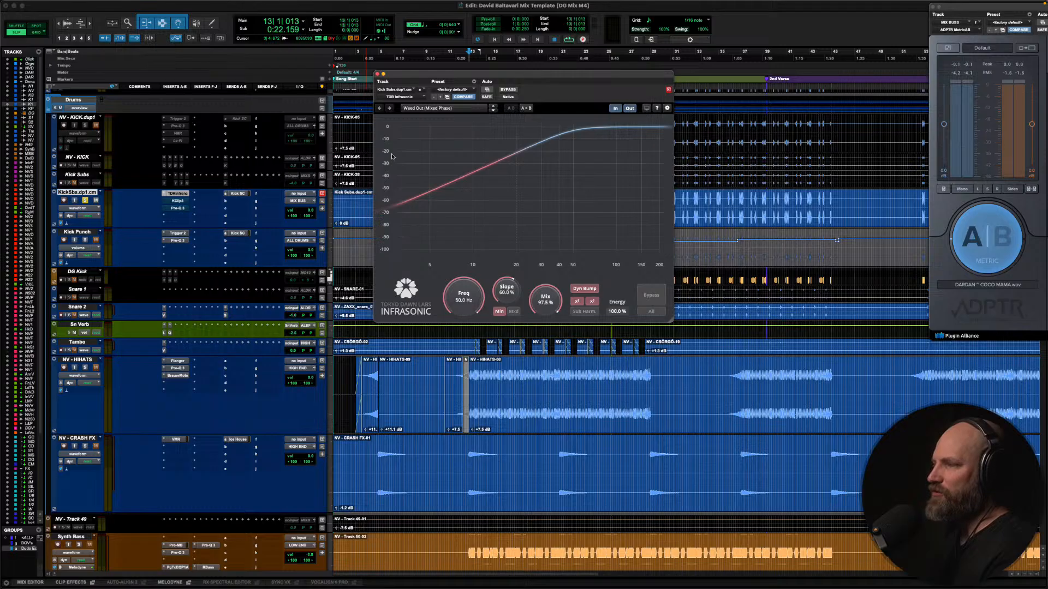
click(184, 196)
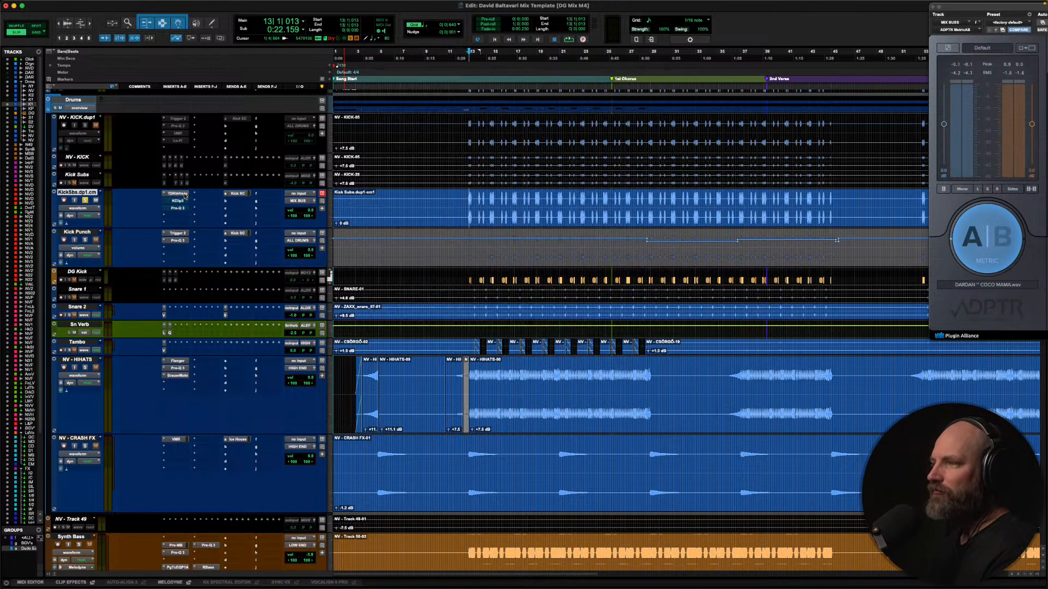
Open KClip3 on KickSbs.dp1.cm and compare it enabled and bypassed while playing from bar 13
click(179, 202)
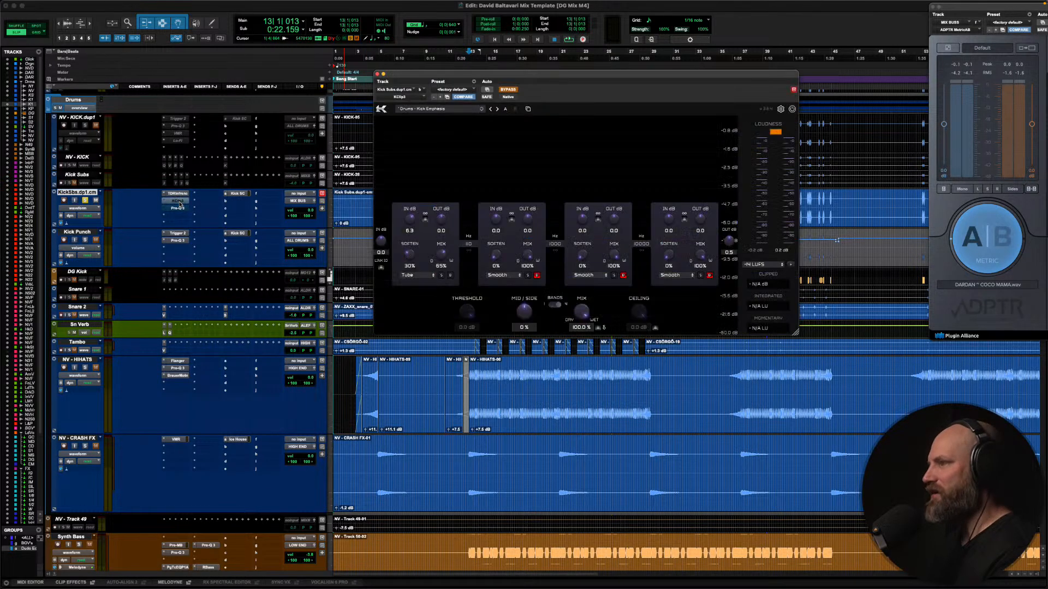
drag(609, 82, 579, 102)
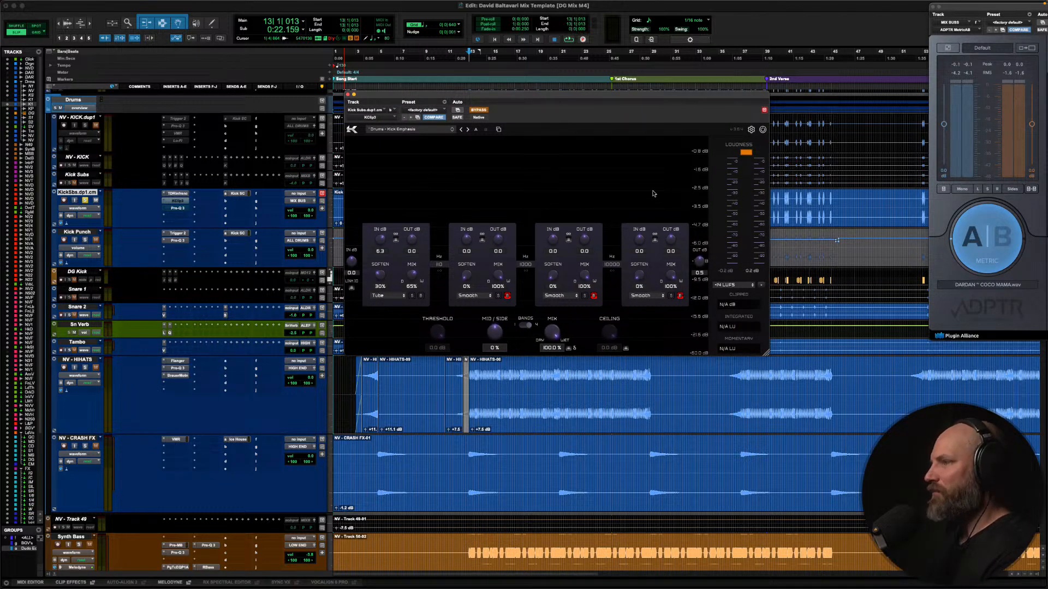
click(478, 110)
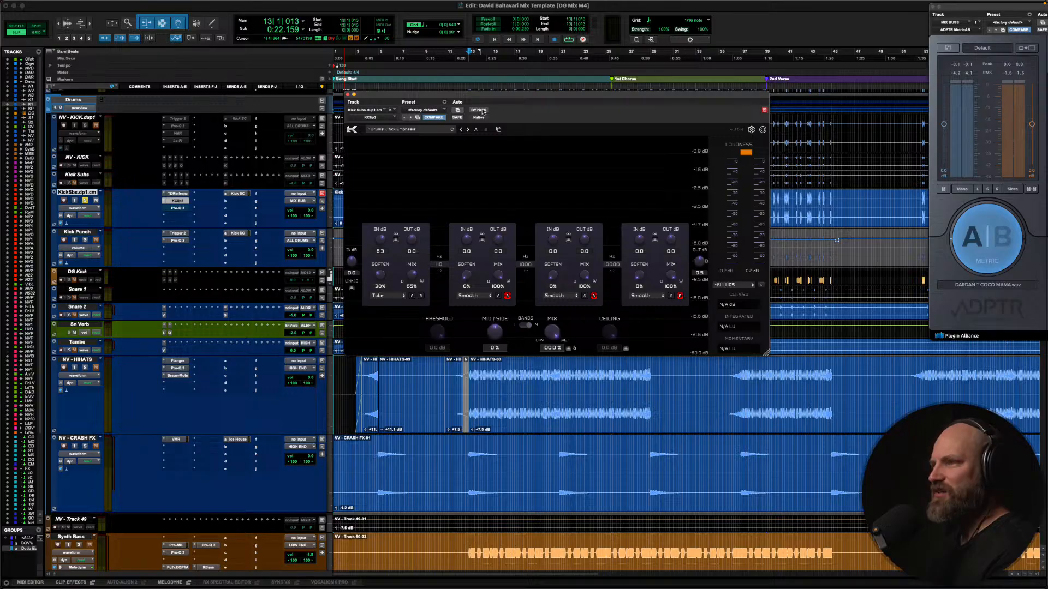
key(space)
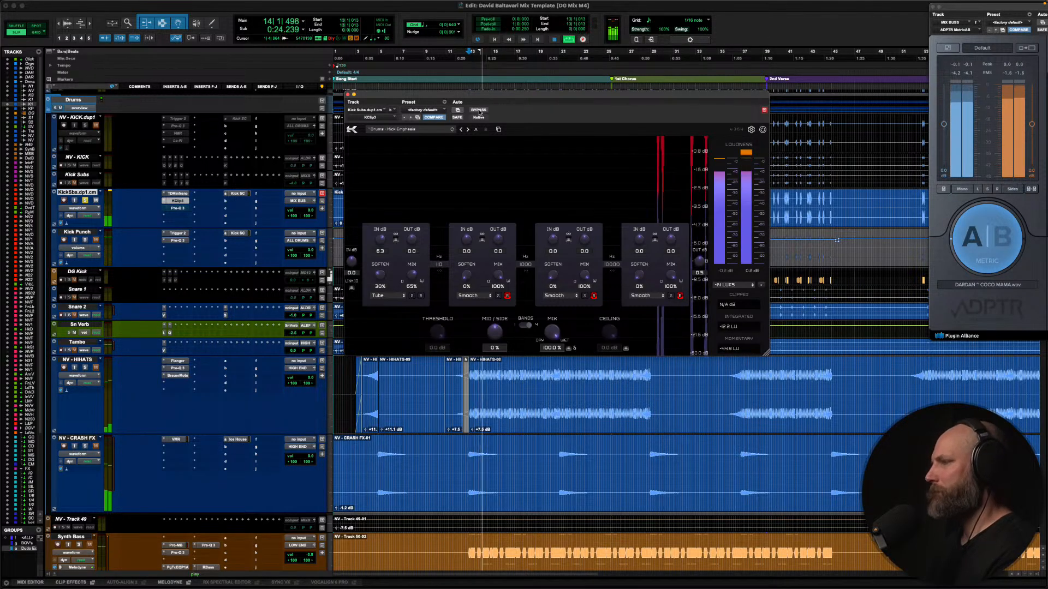
click(478, 111)
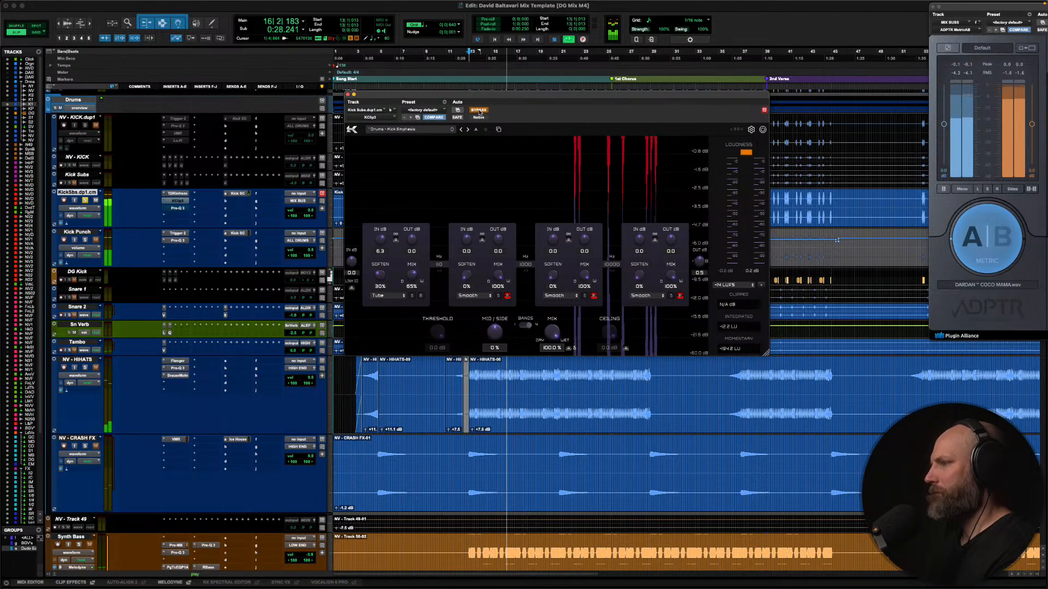
key(space)
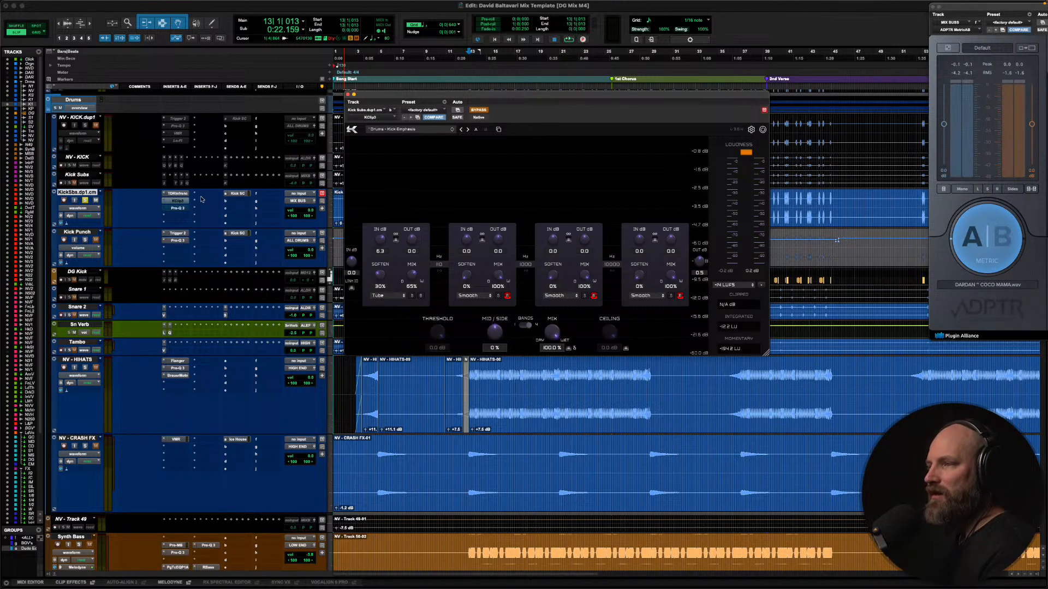
Open Pro-Q 3 on KickSbs.dp1.cm, make the insert inactive and close its plug-in window
click(177, 208)
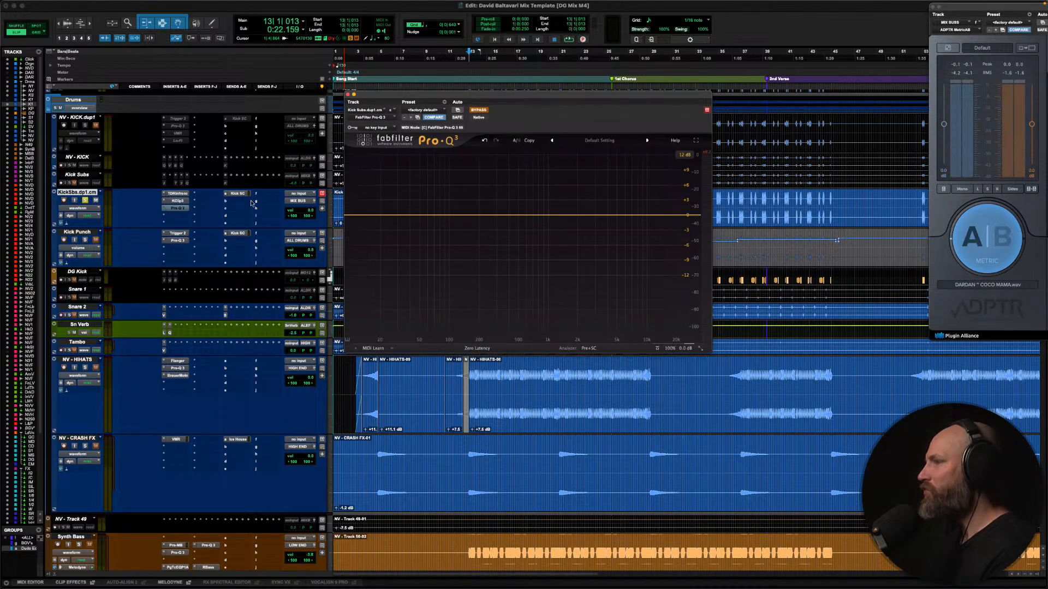
click(474, 110)
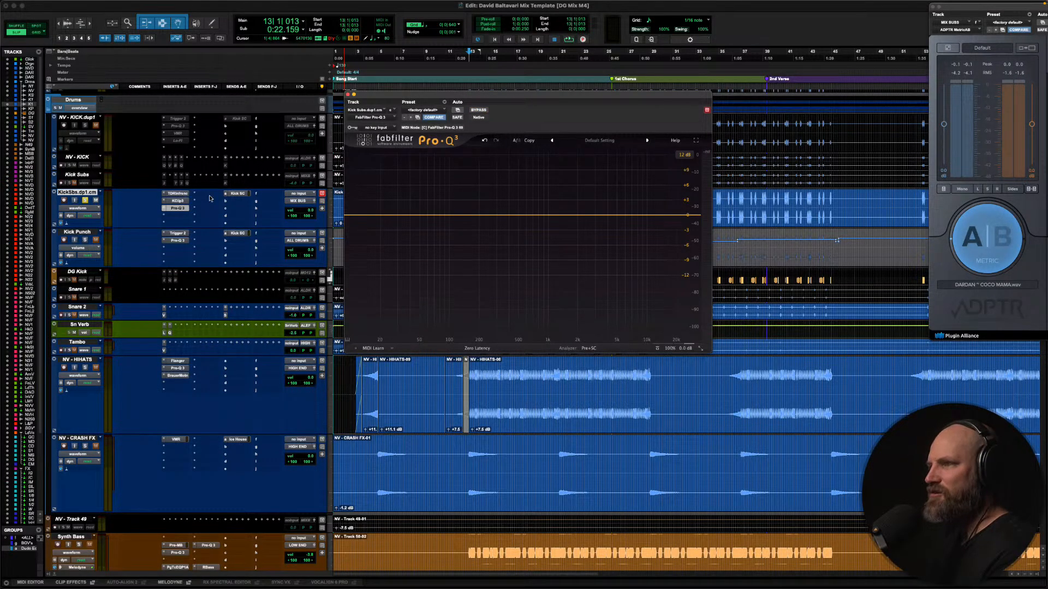
ctrl+super+click(182, 210)
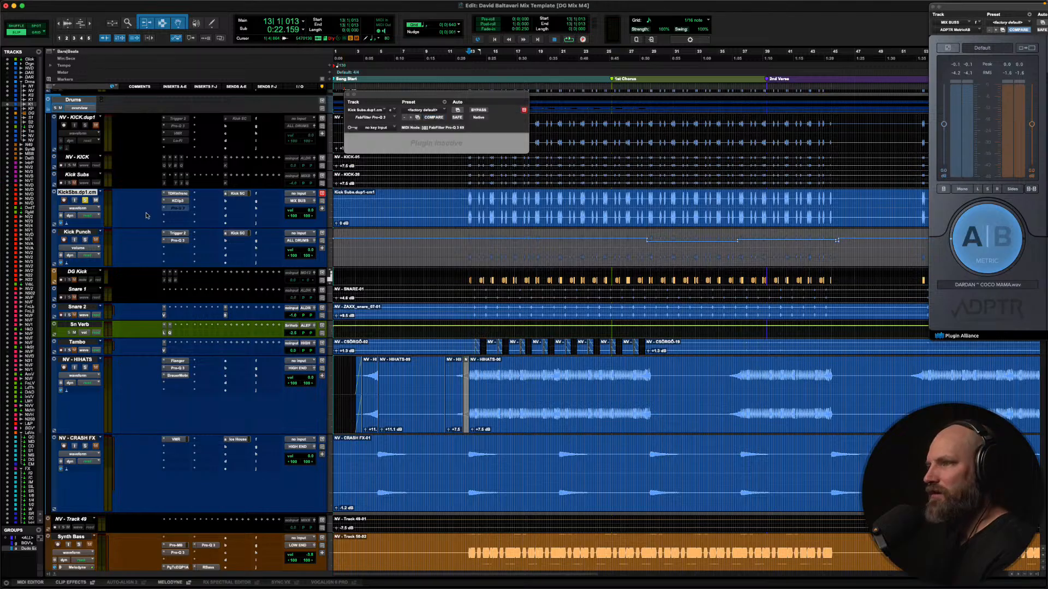
click(176, 206)
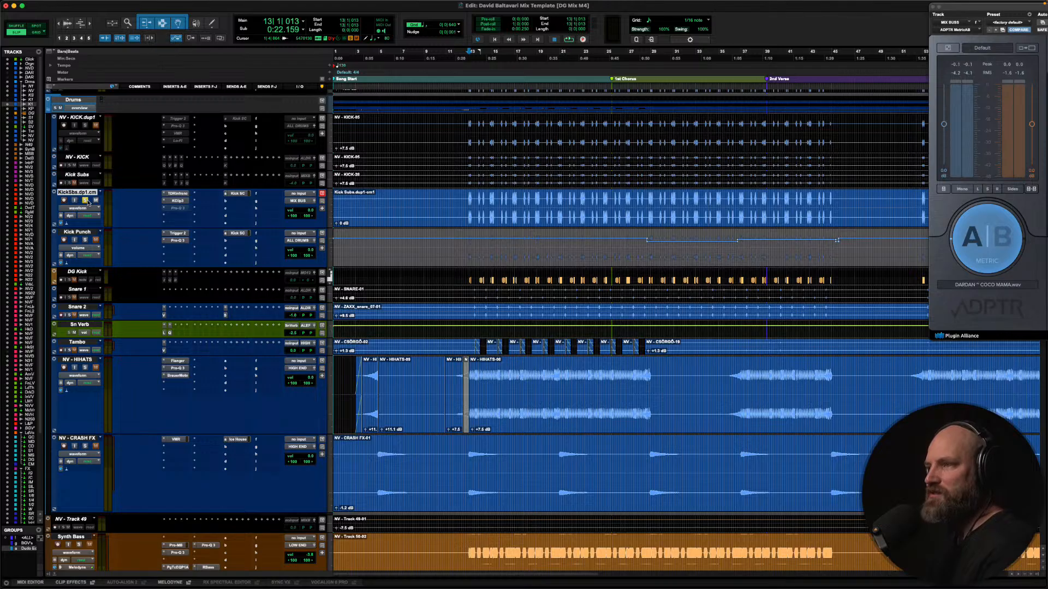
Take KickSbs.dp1.cm out of solo and solo the Kick Punch track instead
click(86, 201)
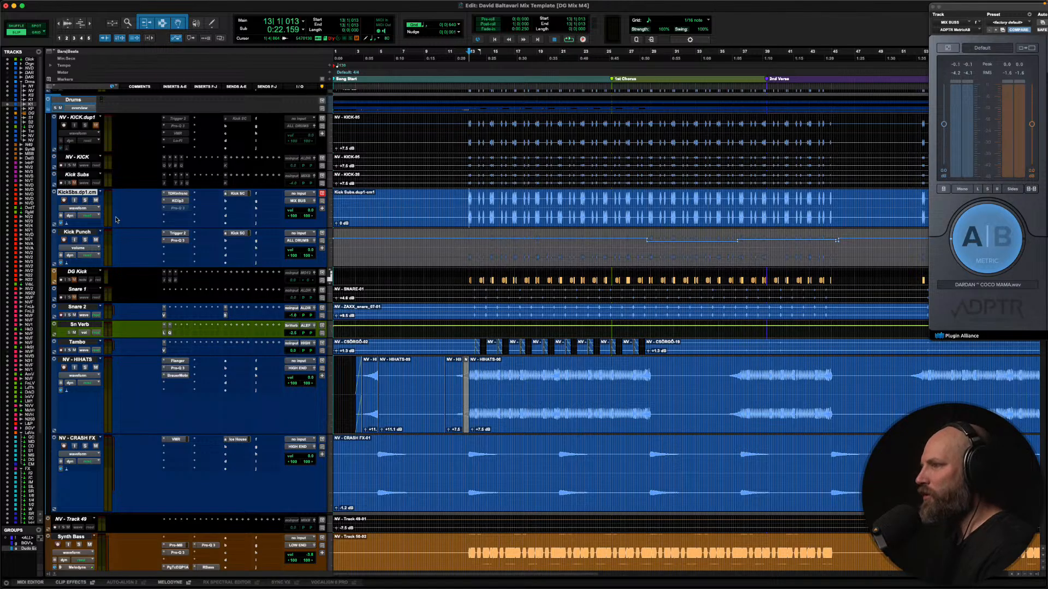
click(77, 232)
click(85, 240)
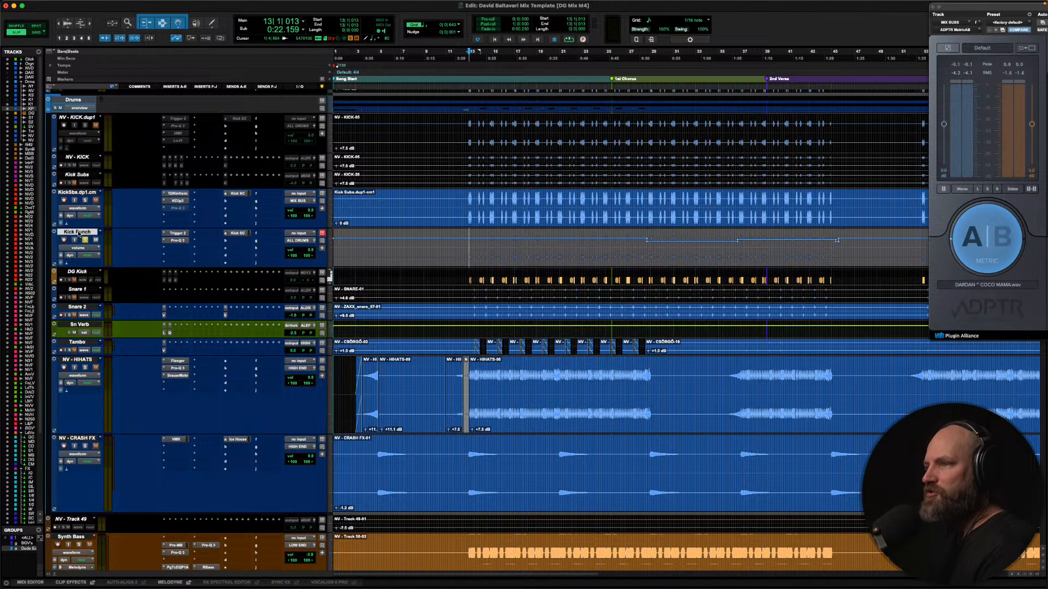
Open Trigger 2 on Kick Punch and audition the Joey Kicks.wav sample several times
click(177, 233)
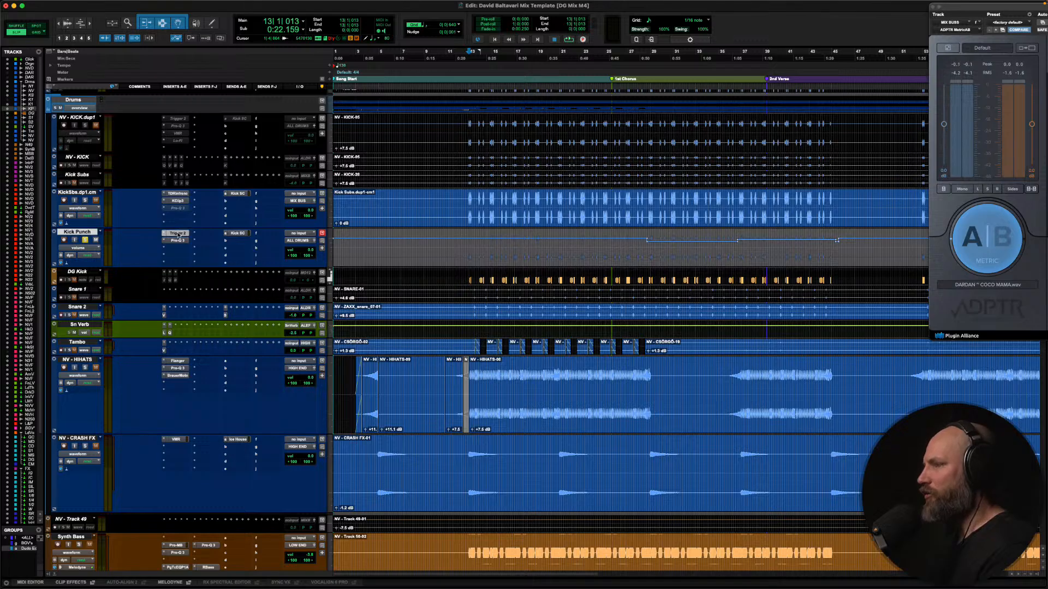
click(420, 381)
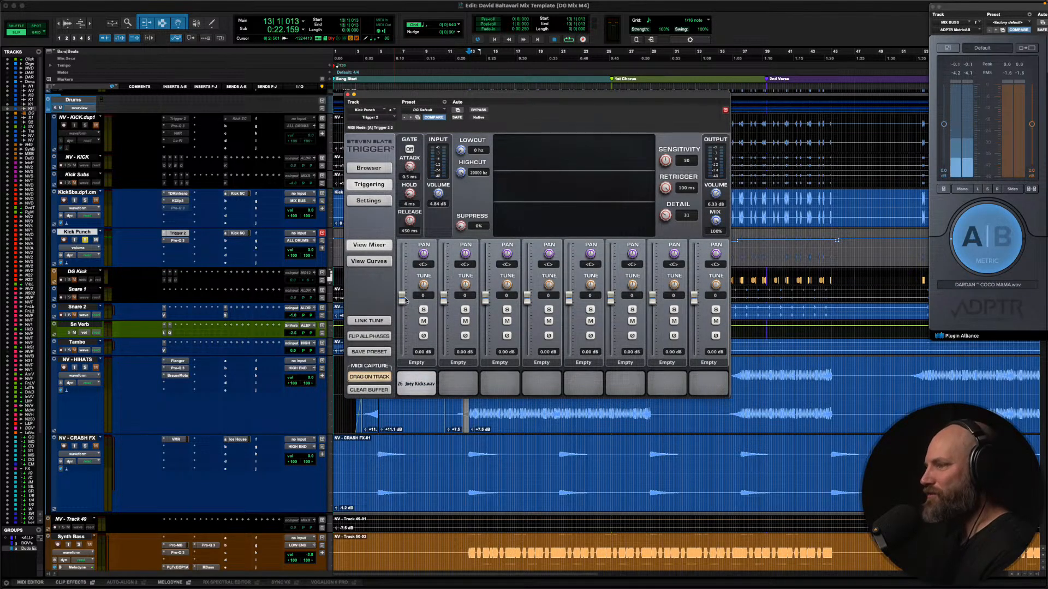
click(416, 377)
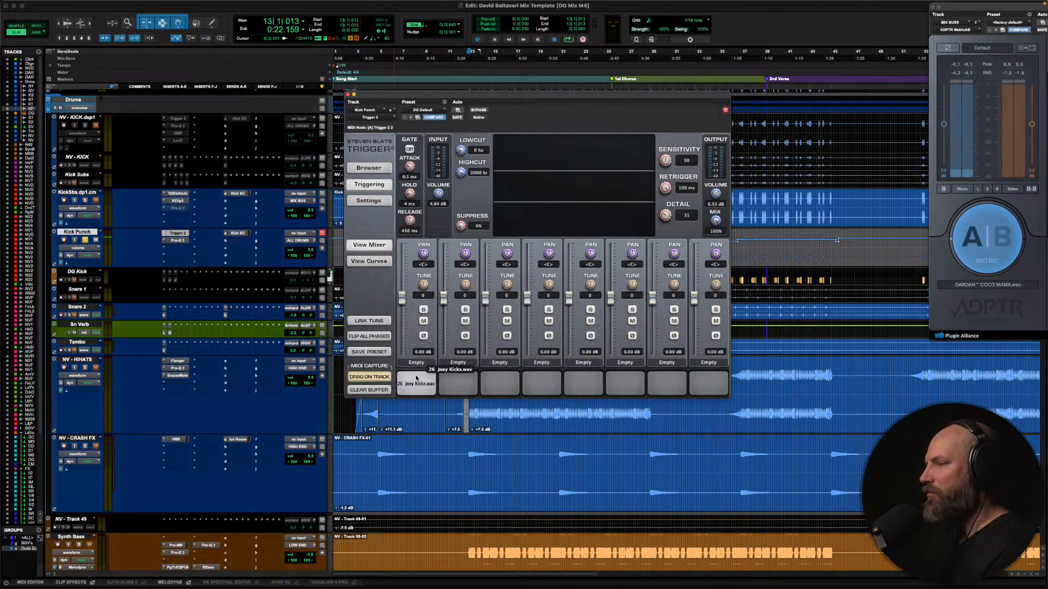
click(417, 377)
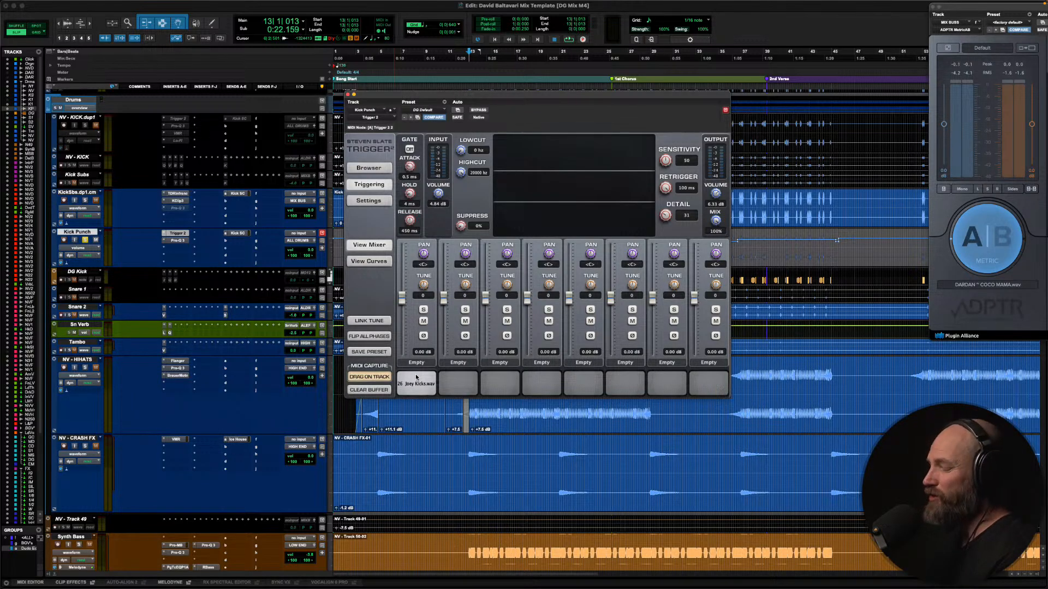
click(416, 382)
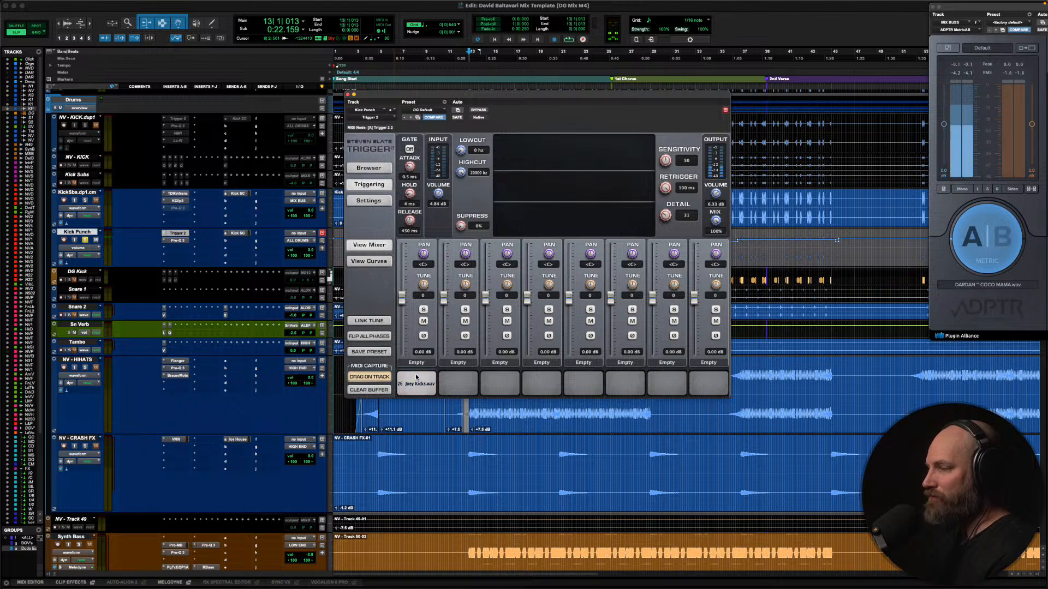
click(417, 382)
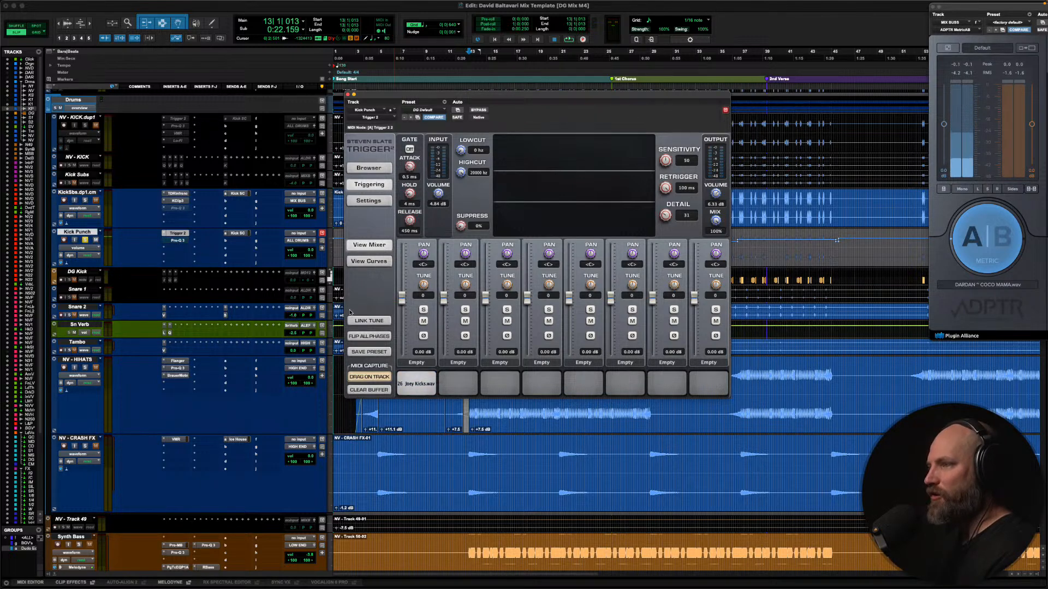
click(429, 377)
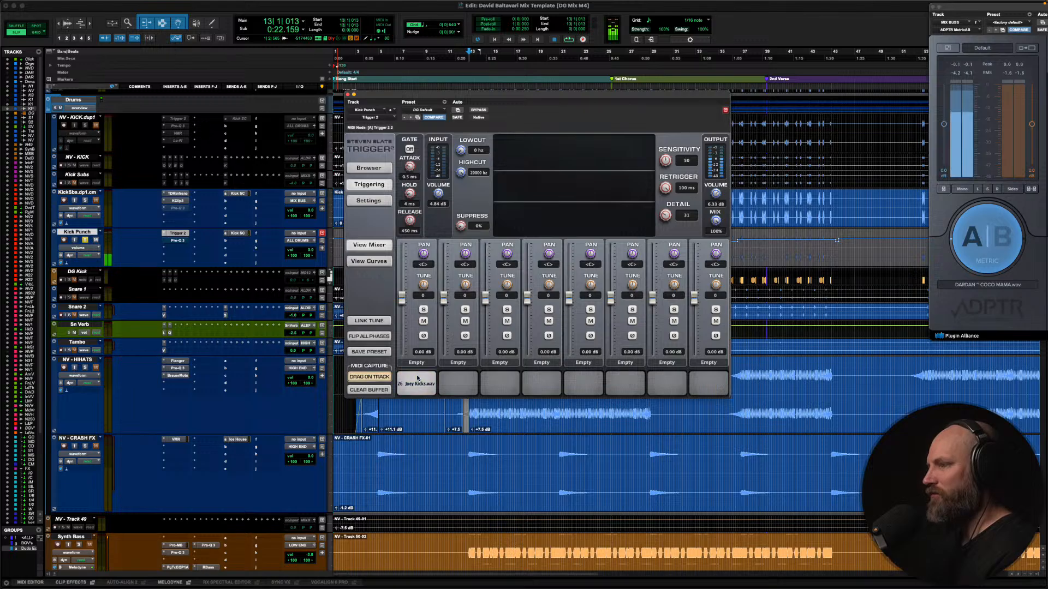
click(417, 378)
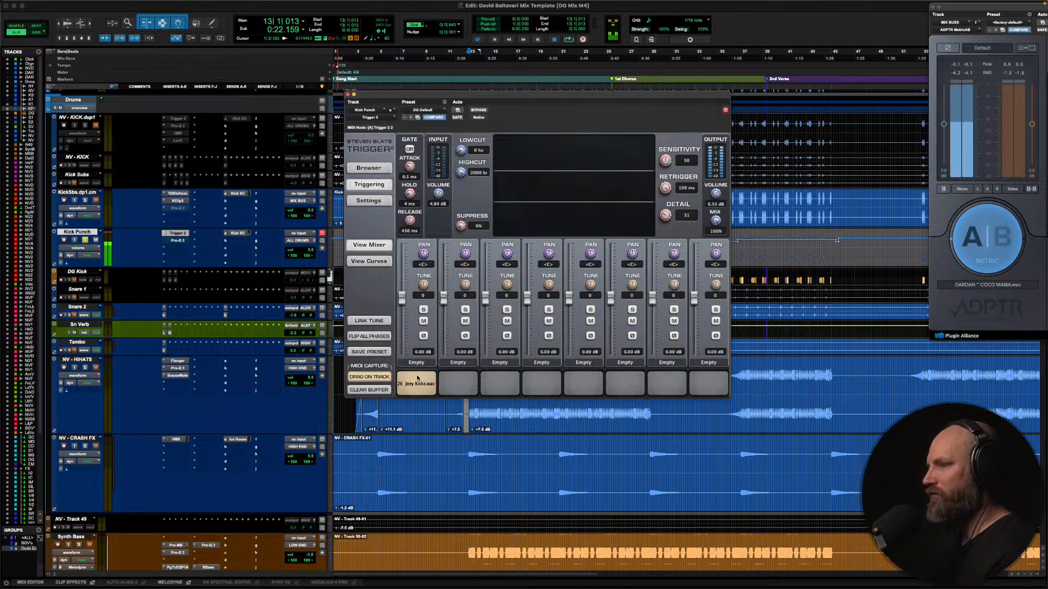
Open Pro-Q 3 on Kick Punch and compare it bypassed and enabled while playing from bar 13
click(179, 242)
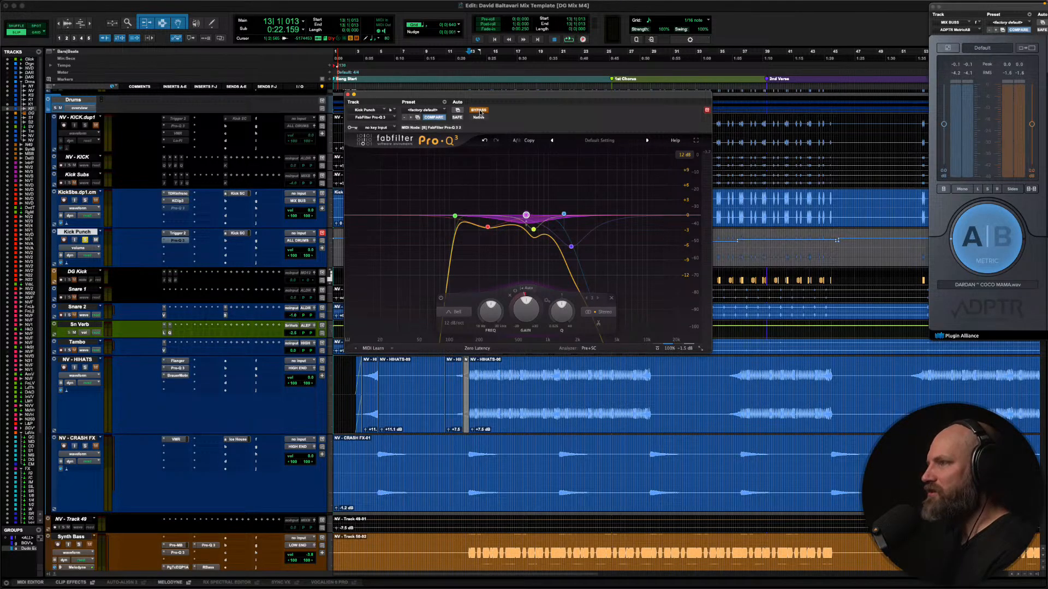
key(space)
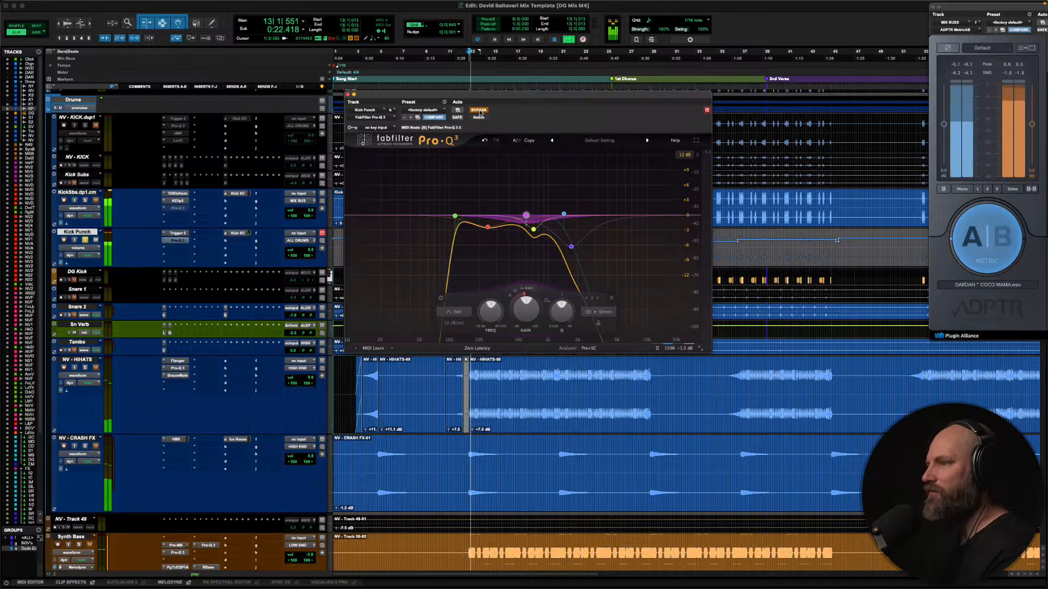
click(479, 110)
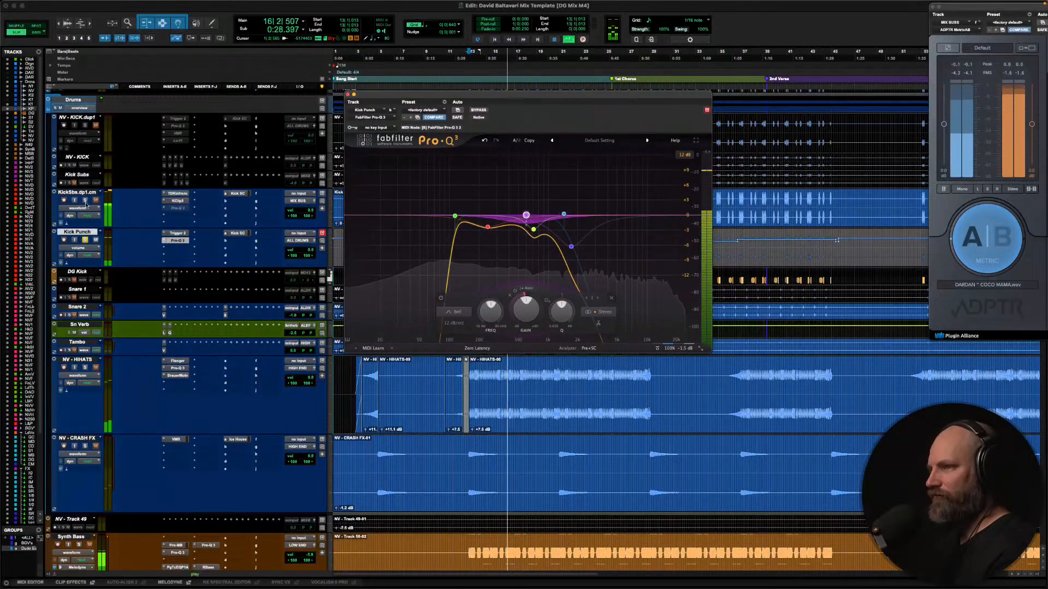
key(space)
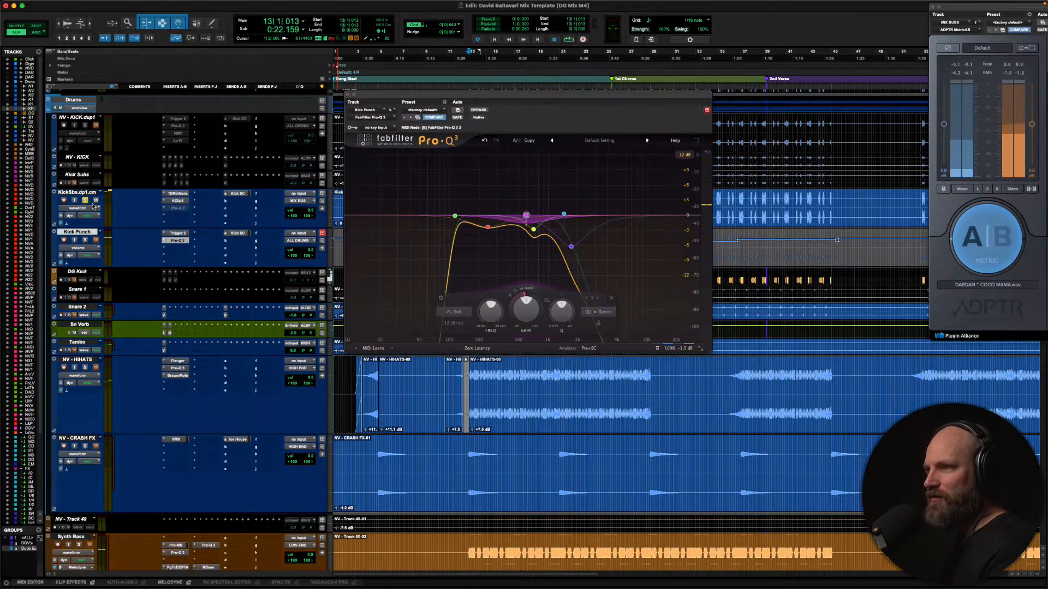
Play KickSbs.dp1.cm and Kick Punch soloed from bar 13, and take both tracks out of solo
key(space)
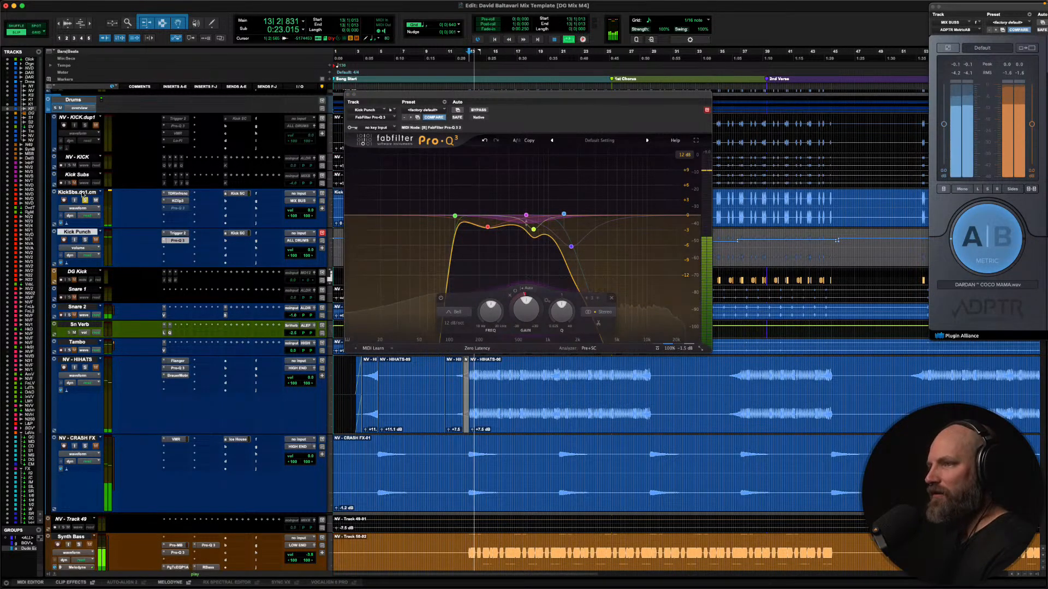
key(space)
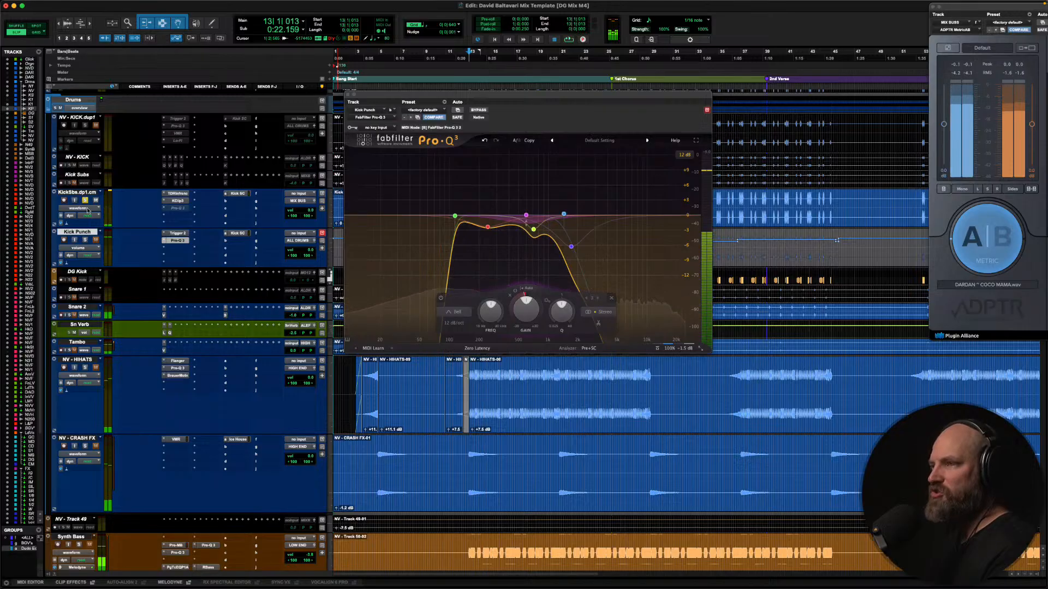
key(space)
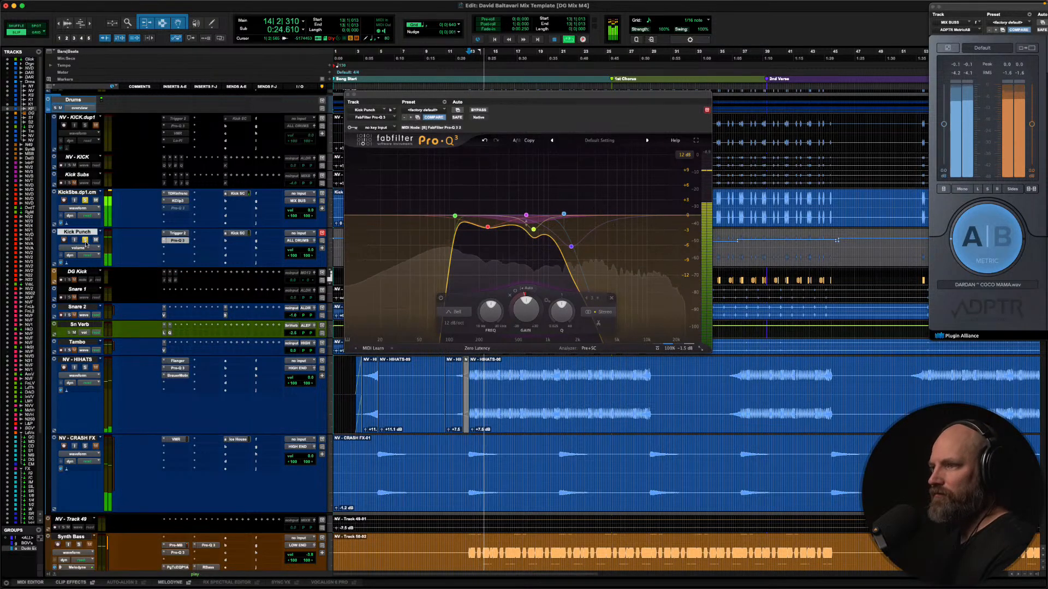
key(space)
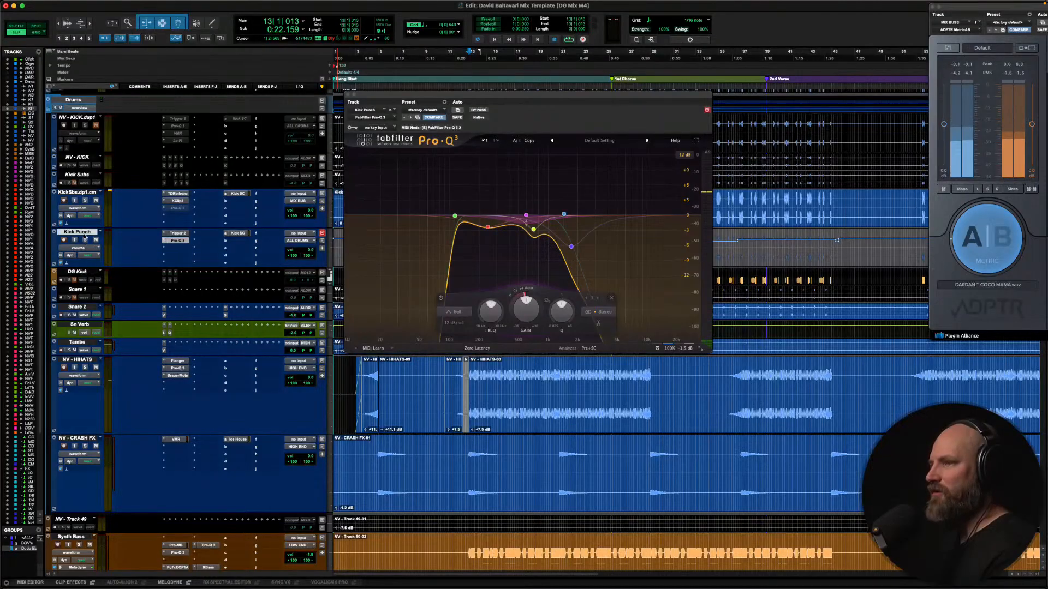
click(85, 241)
click(85, 194)
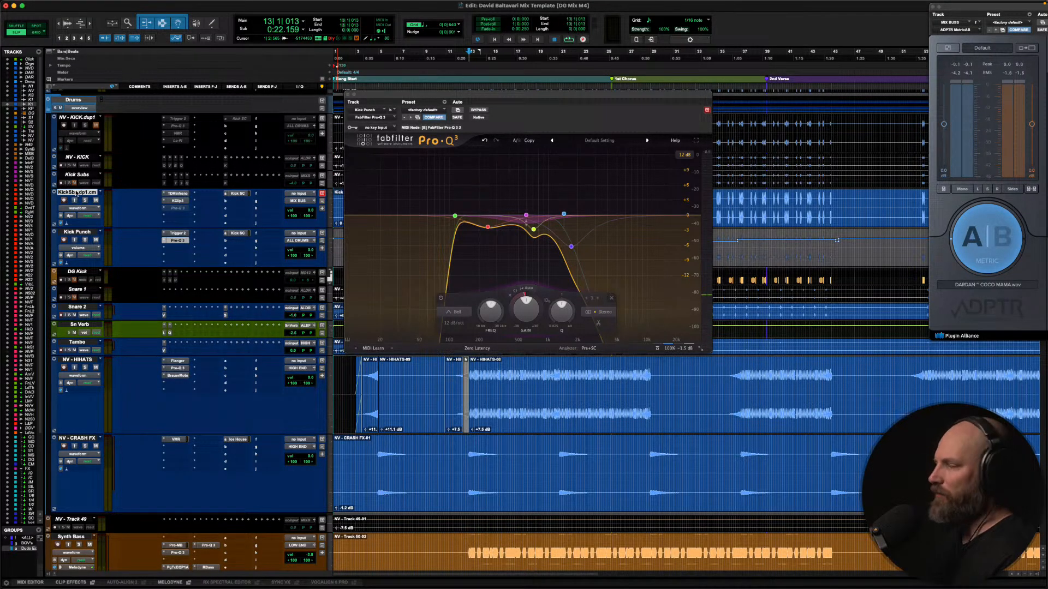
Inspect the curves and mixer views of Trigger 2 on Kick Punch and close the plug-in window
click(78, 233)
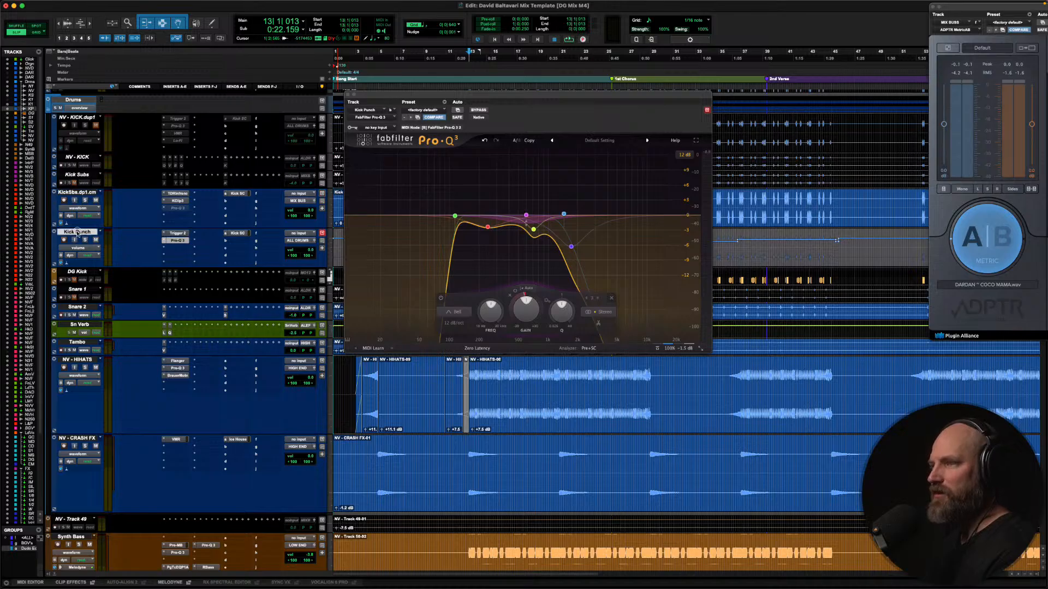
click(176, 233)
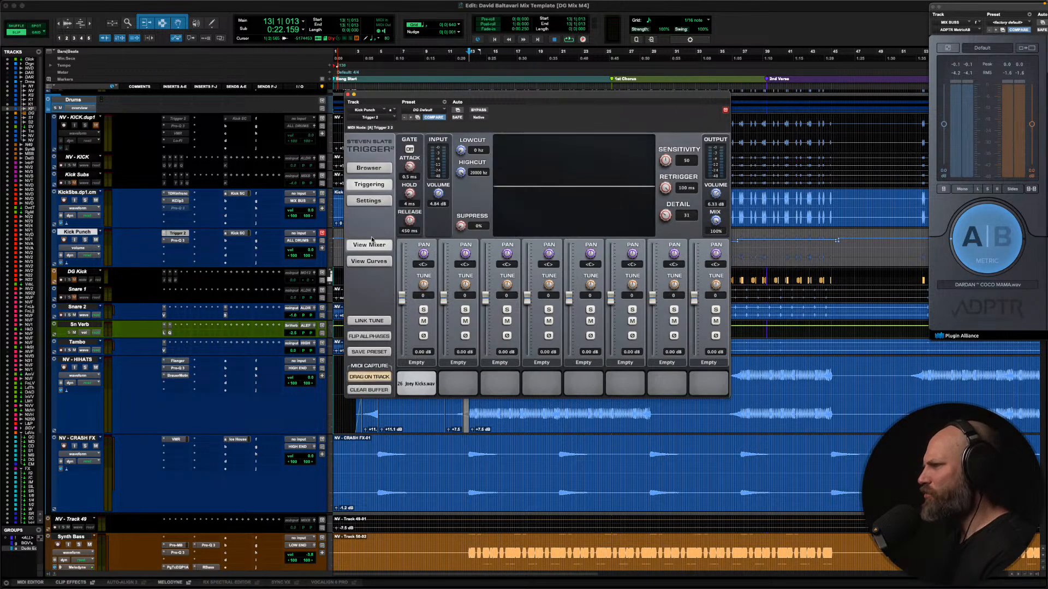
click(359, 264)
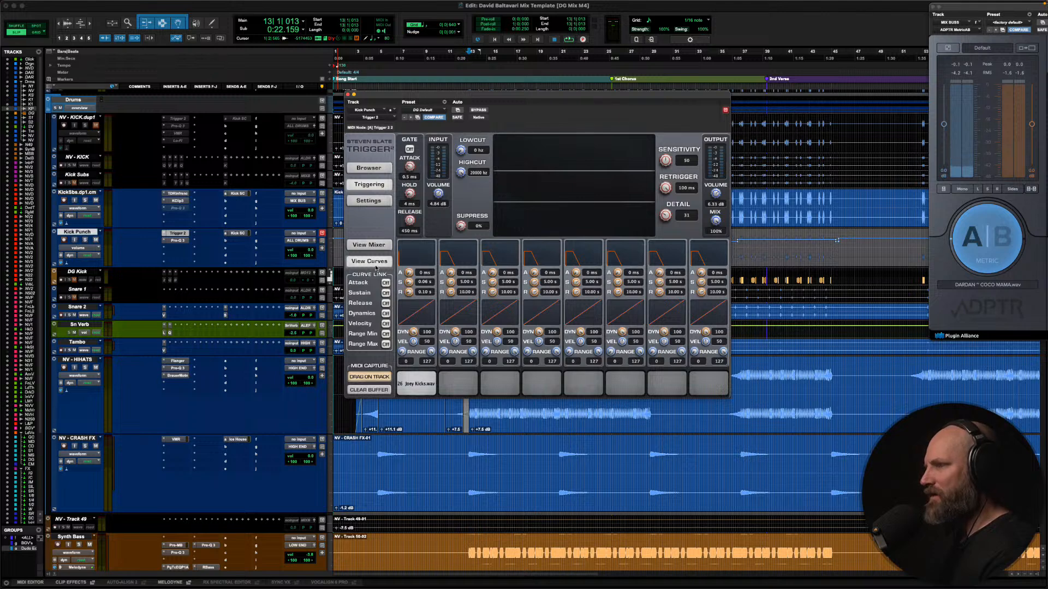
click(366, 246)
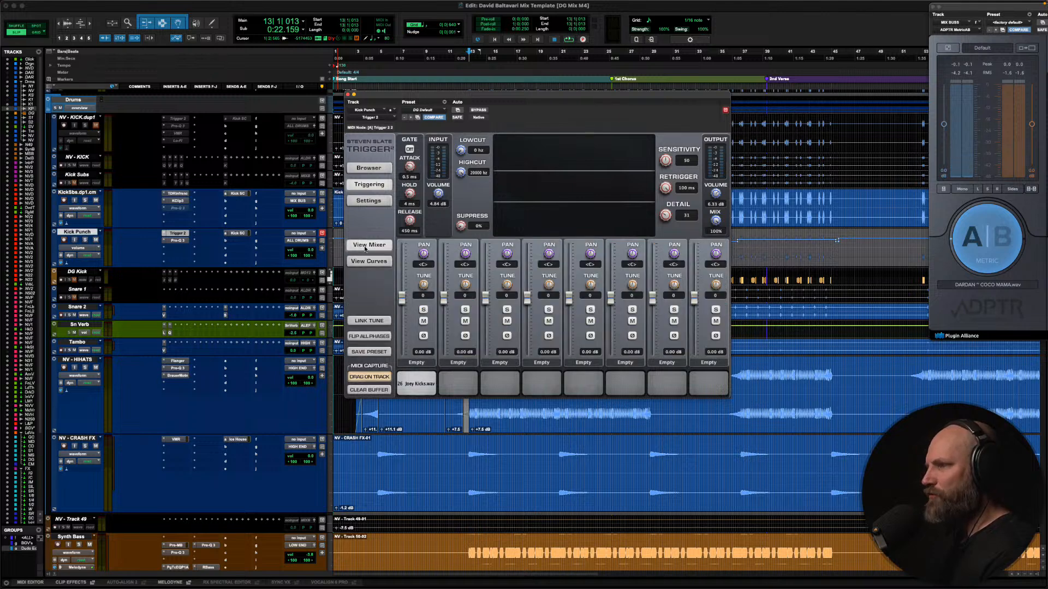
click(177, 235)
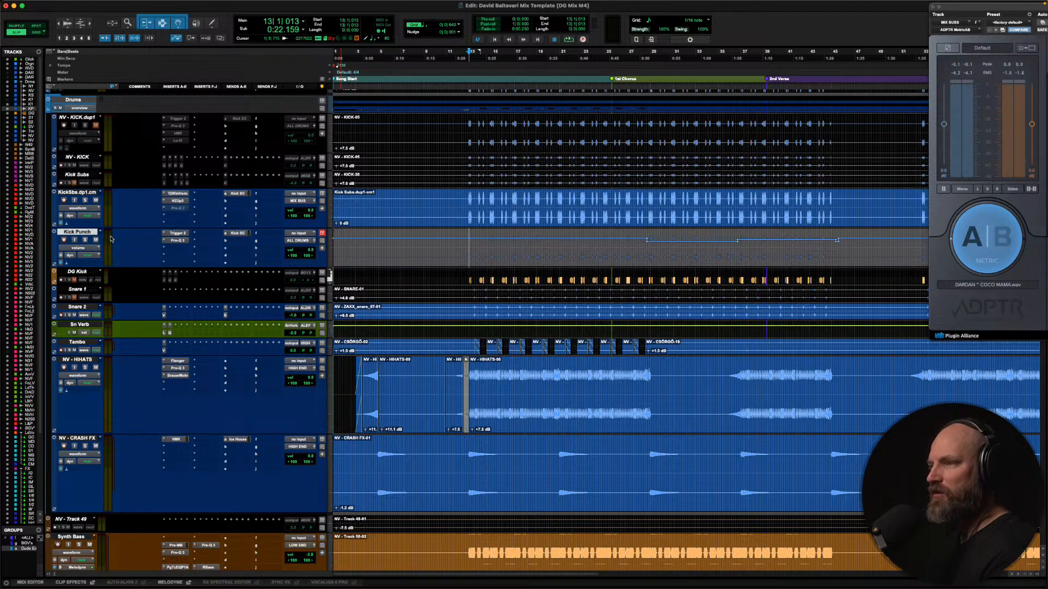
Review the Kick Punch insert chain by viewing Trigger 2 and Pro-Q 3 in turn
click(175, 235)
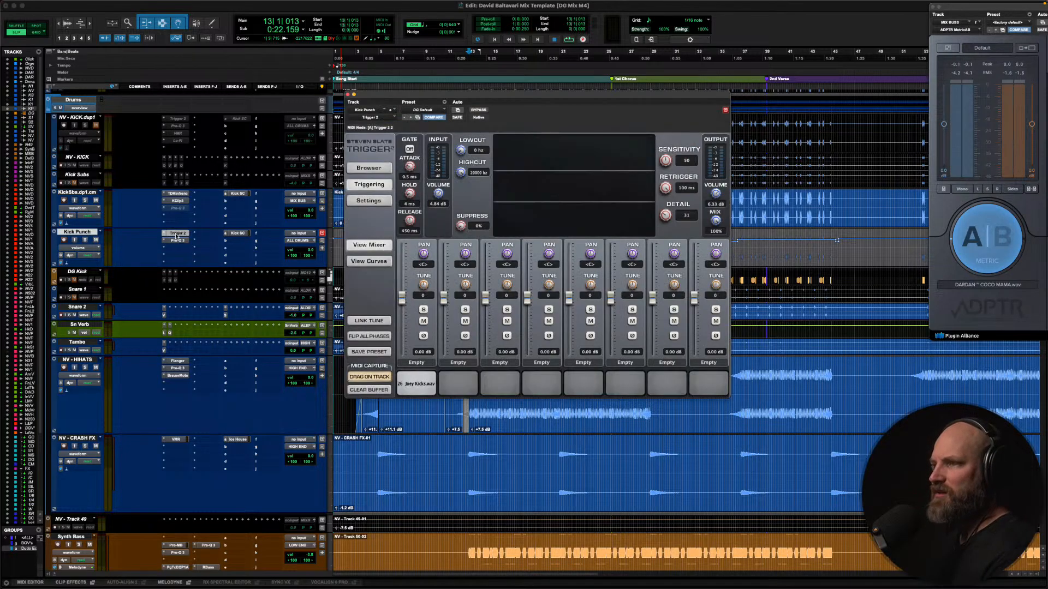
click(428, 337)
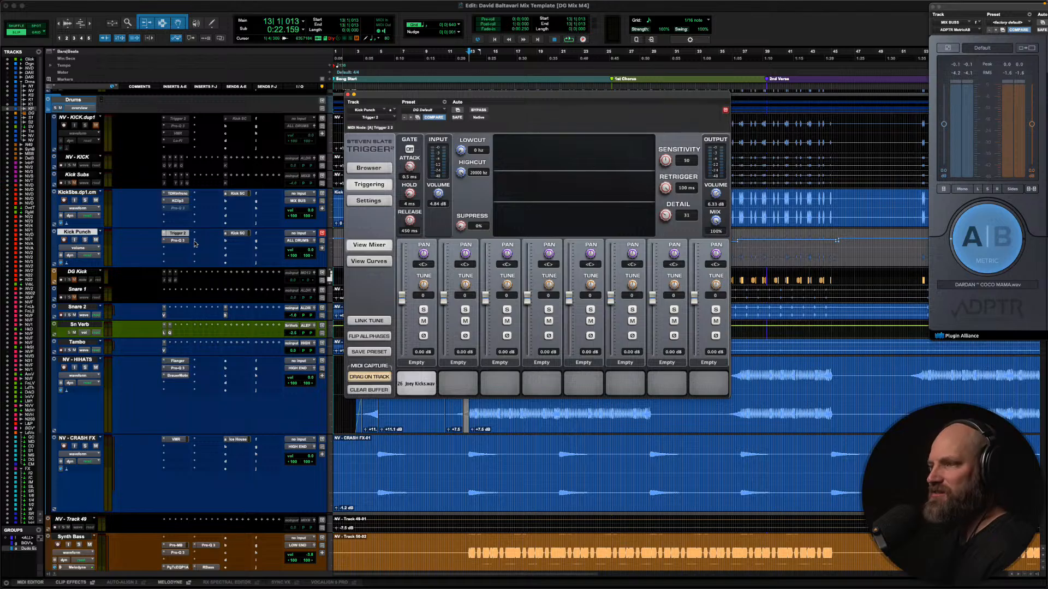
click(180, 235)
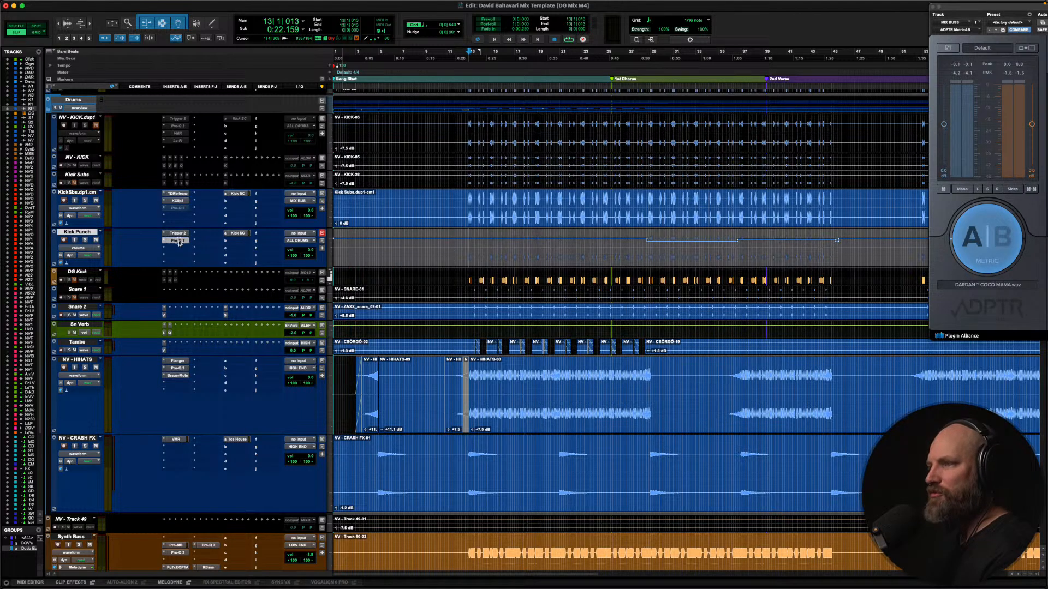
click(179, 241)
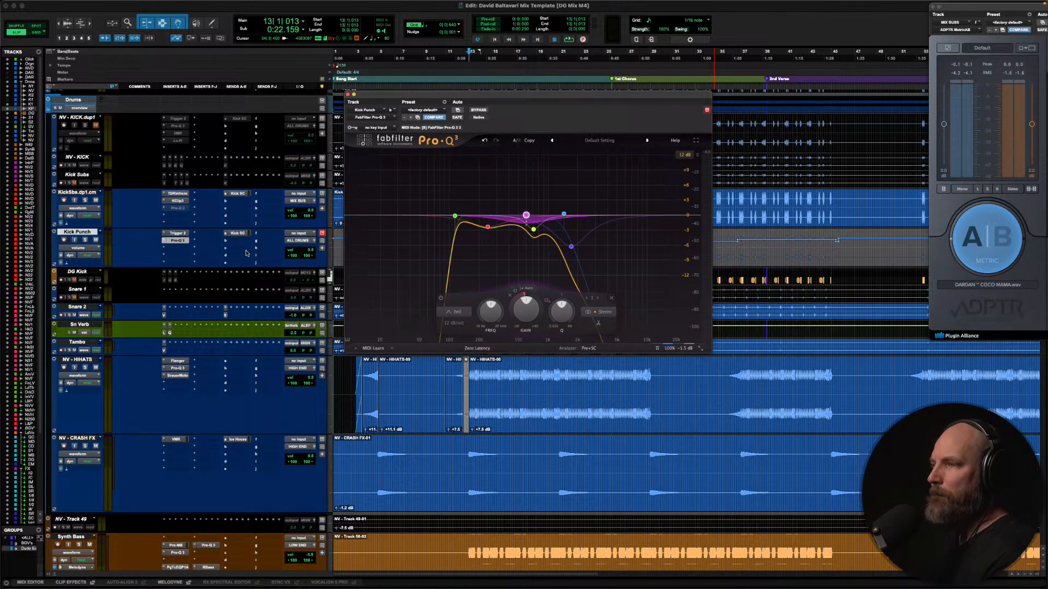
click(175, 233)
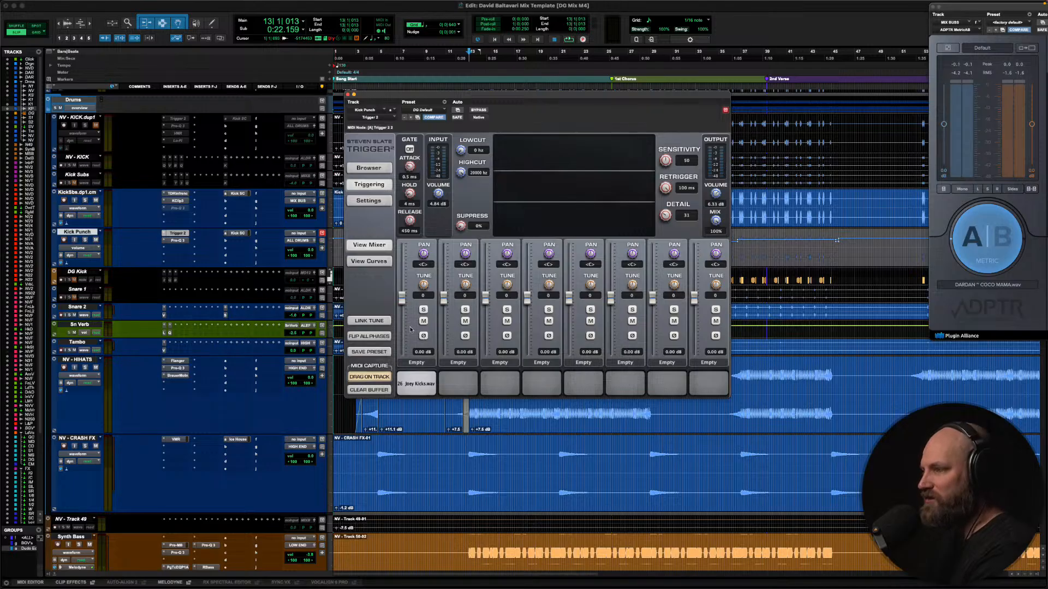
Examine the Pro-Q 3 bands and output gain on Kick Punch and close the plug-in window
click(177, 240)
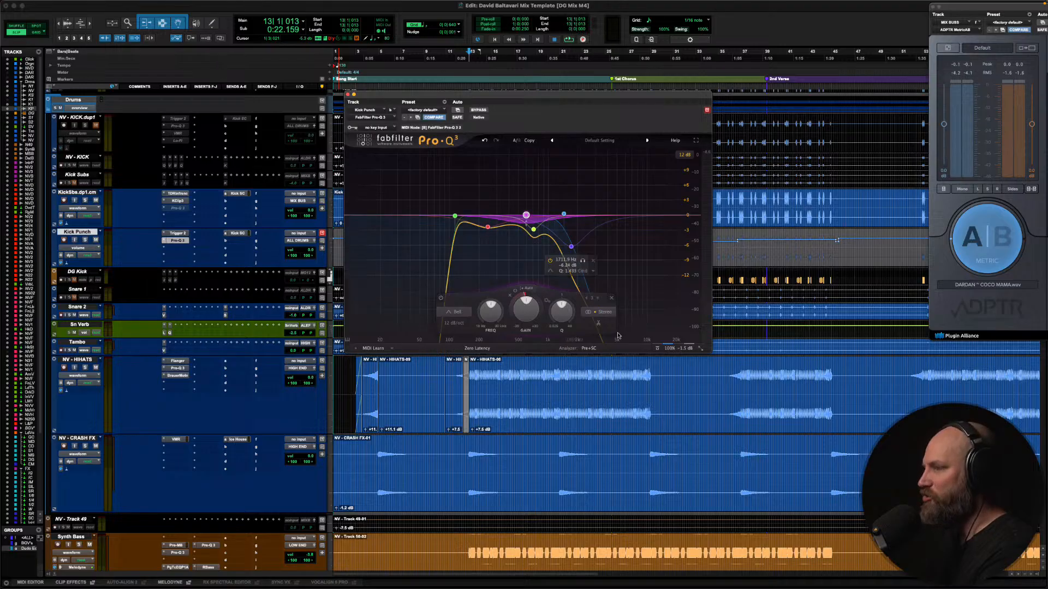
mouse_move(671, 344)
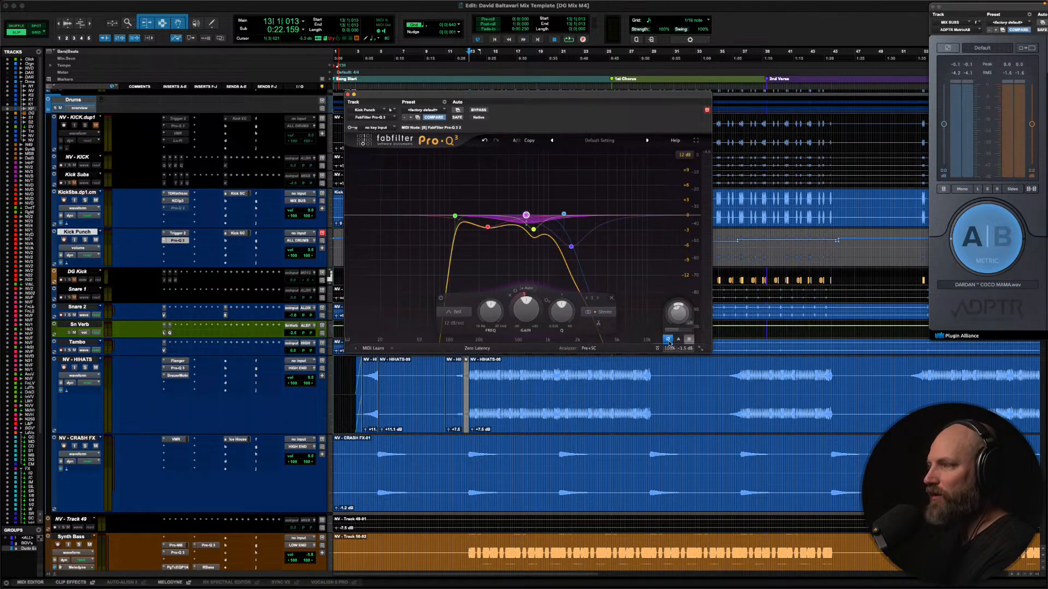
mouse_move(487, 221)
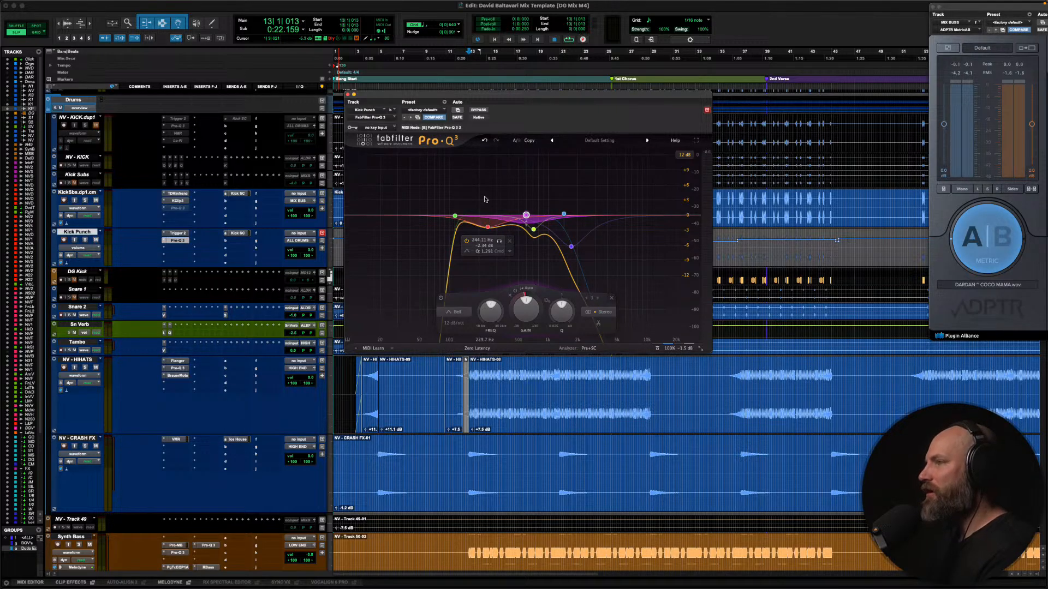
drag(497, 98, 501, 75)
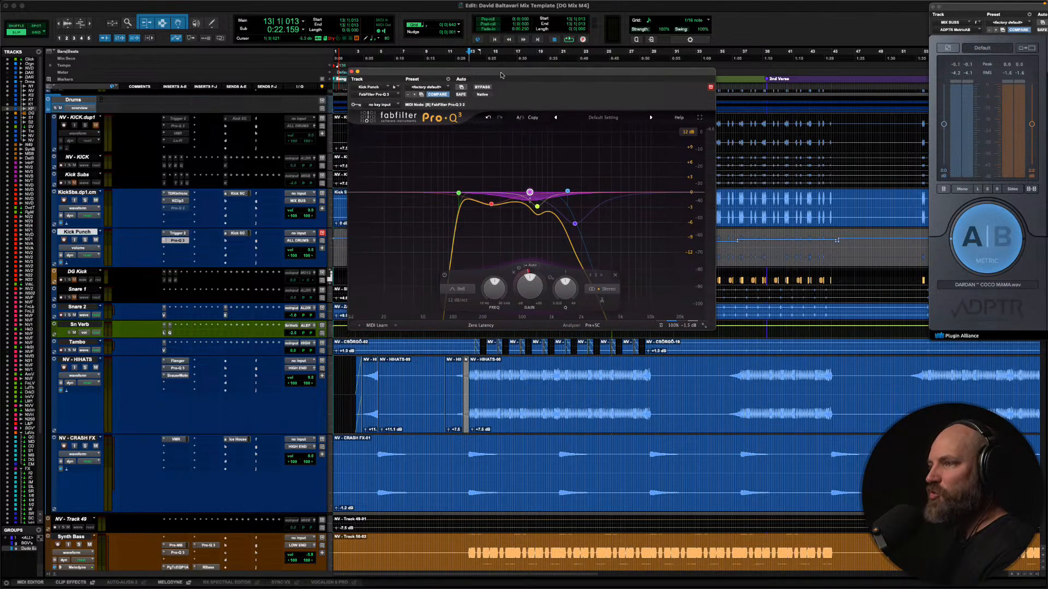
click(169, 240)
click(157, 250)
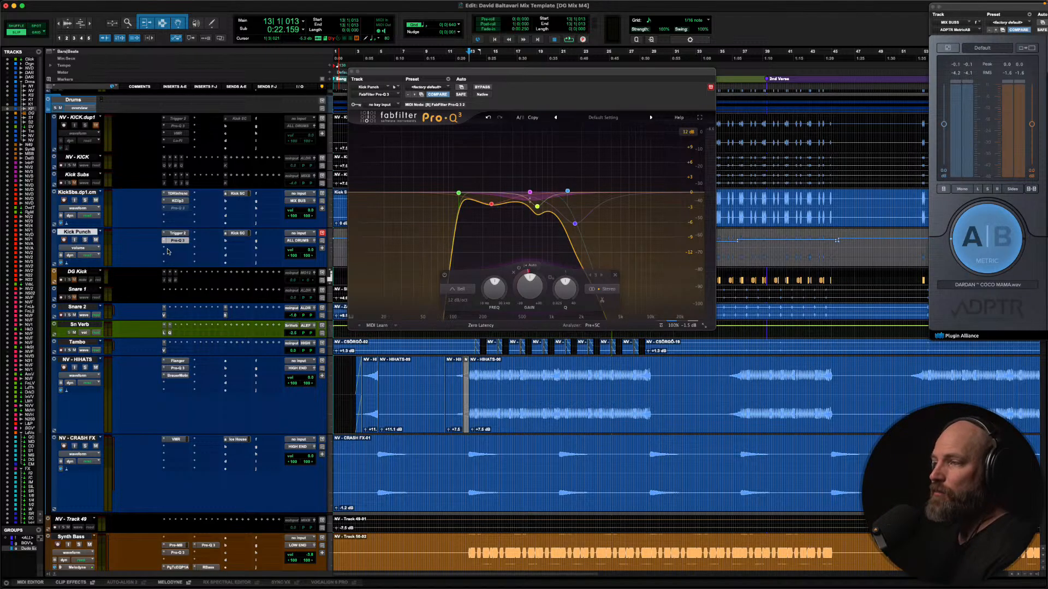
click(175, 243)
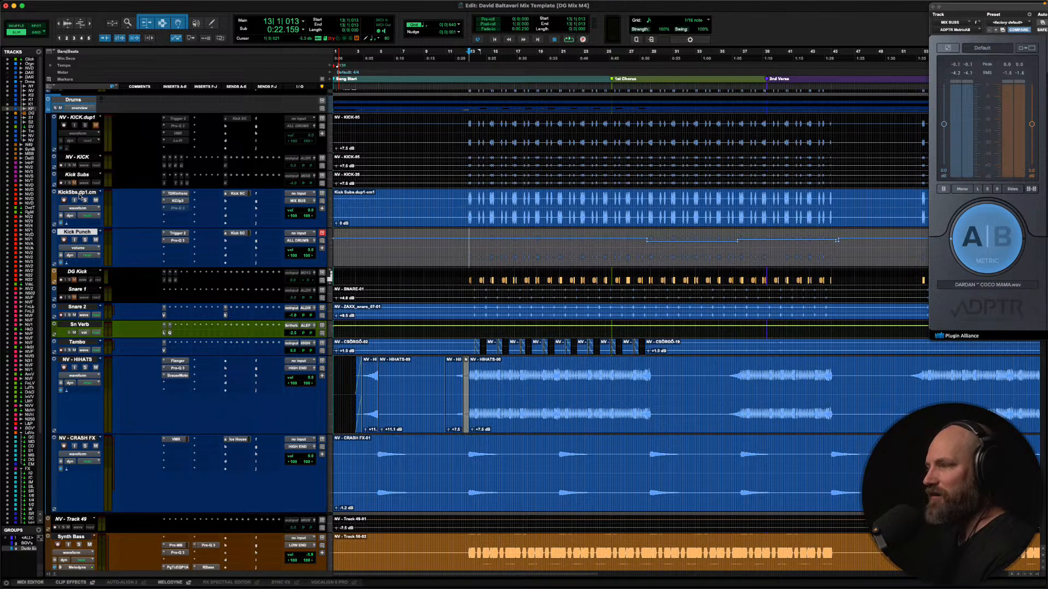
Find the ALL DRUMS bus, view its VMR plug-in while the song plays, and close the plug-in window
scroll(126, 245, down, 2)
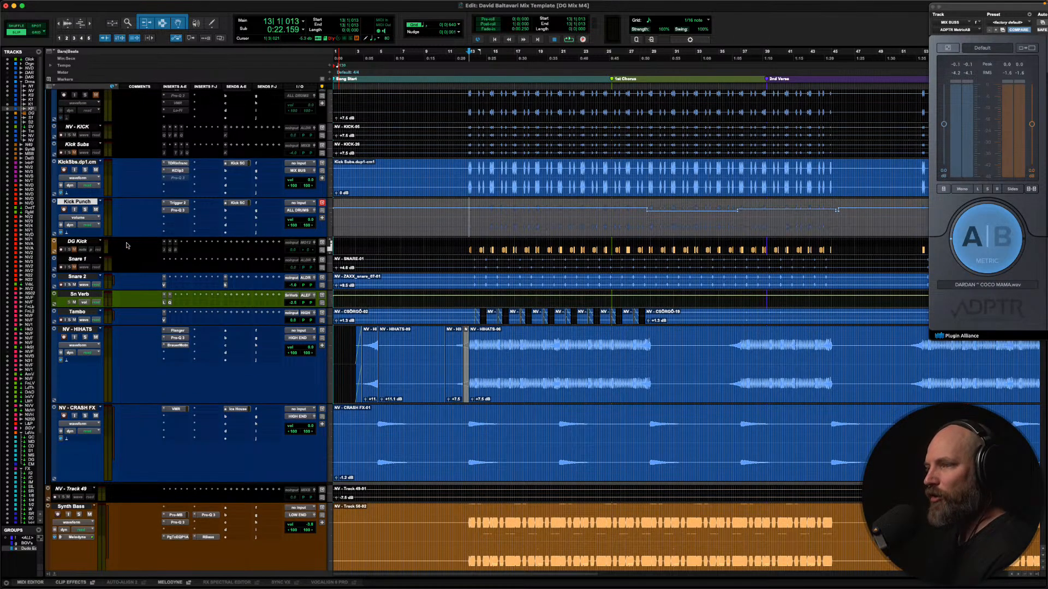
scroll(127, 246, down, 20)
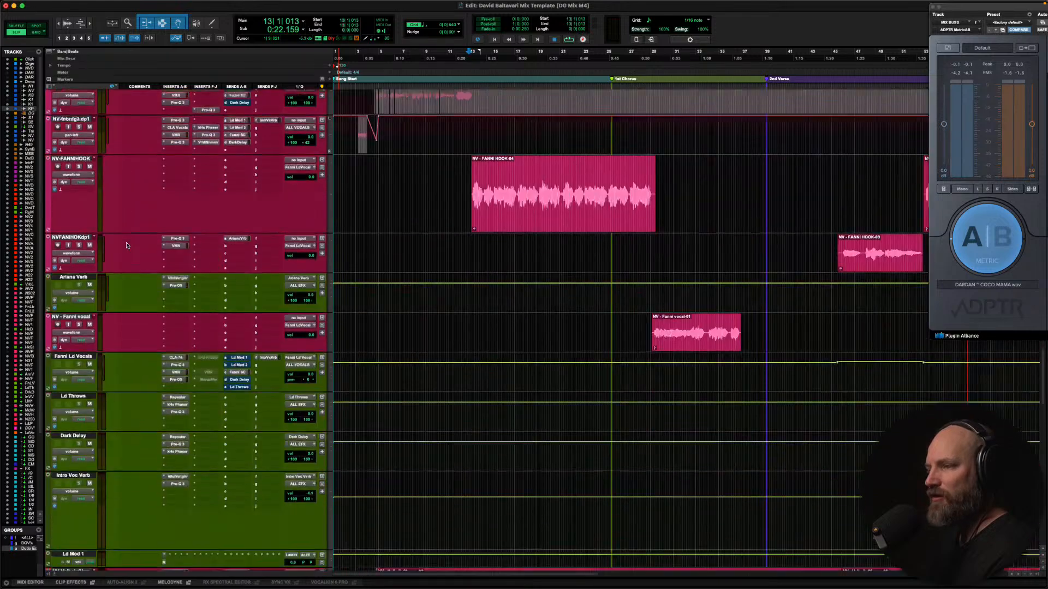
scroll(126, 246, down, 20)
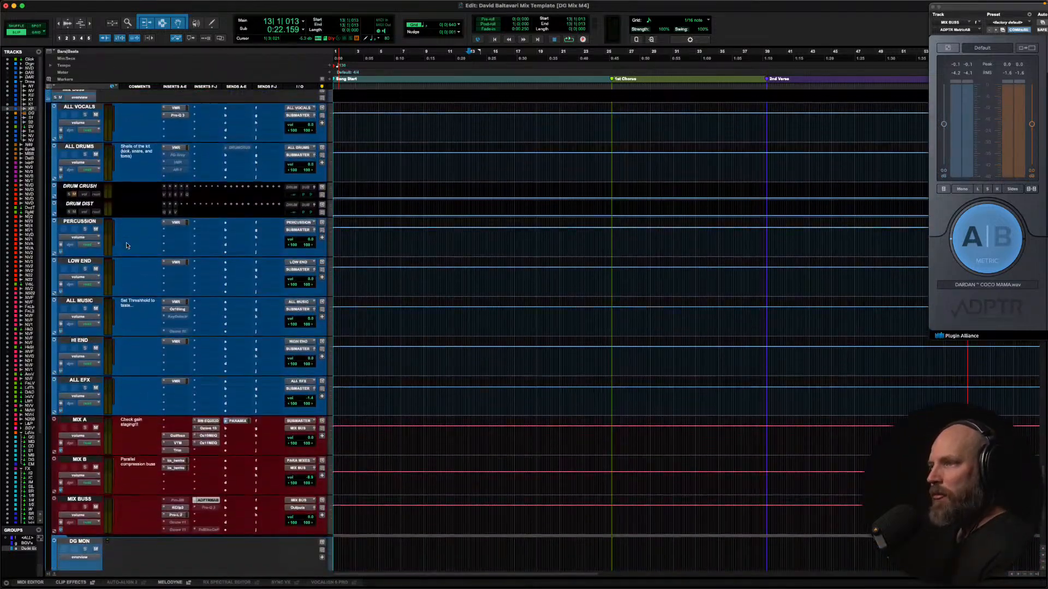
scroll(126, 246, up, 2)
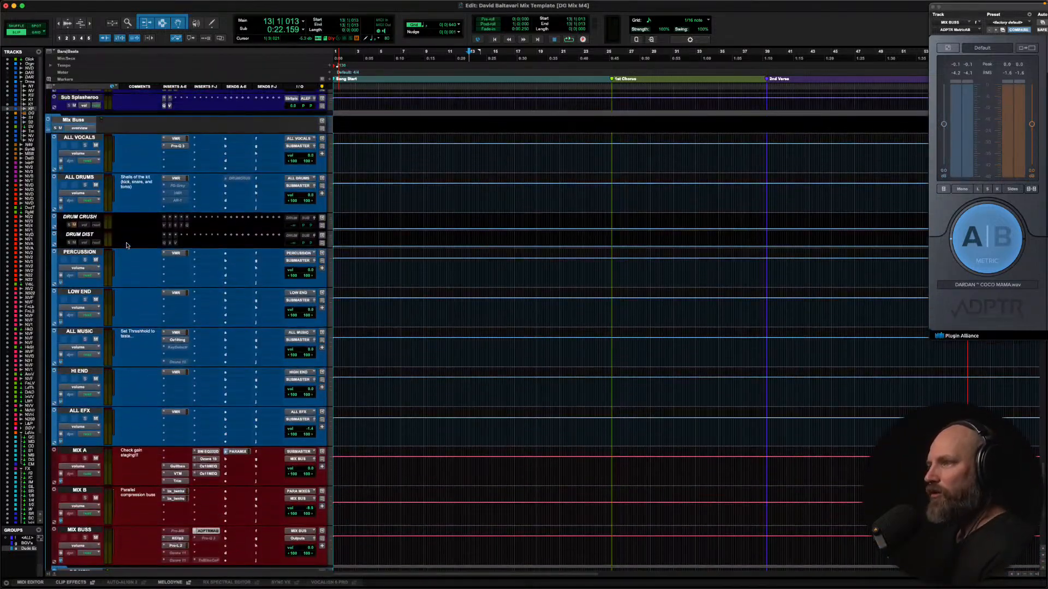
click(81, 178)
click(173, 179)
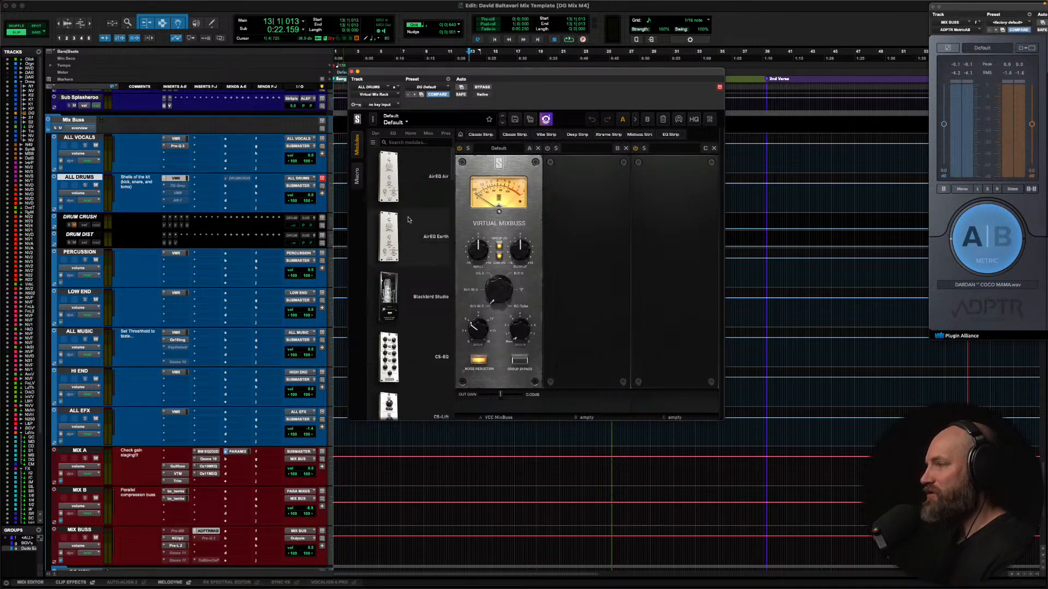
key(space)
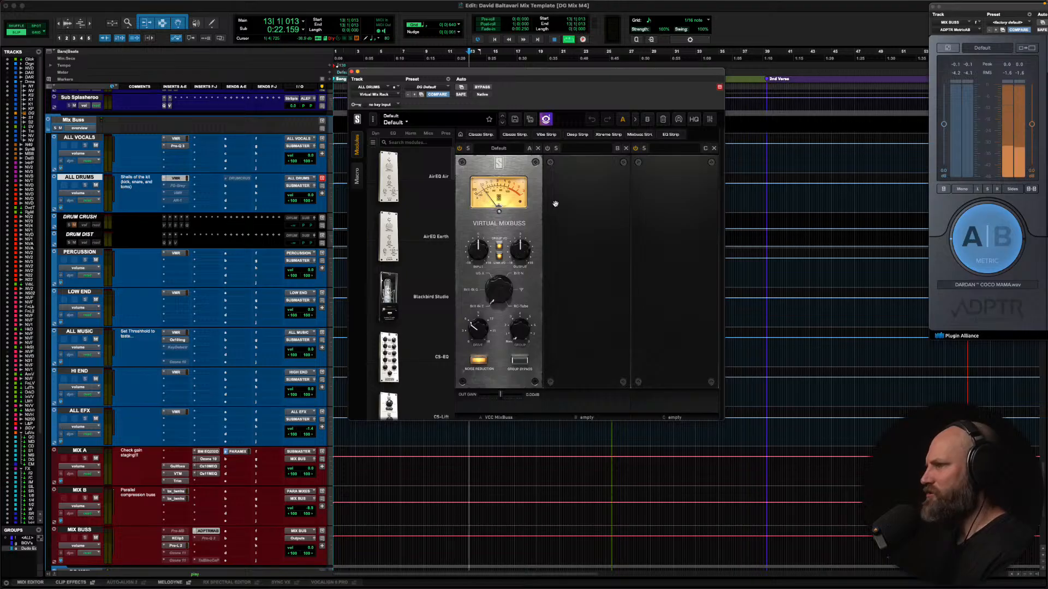
key(space)
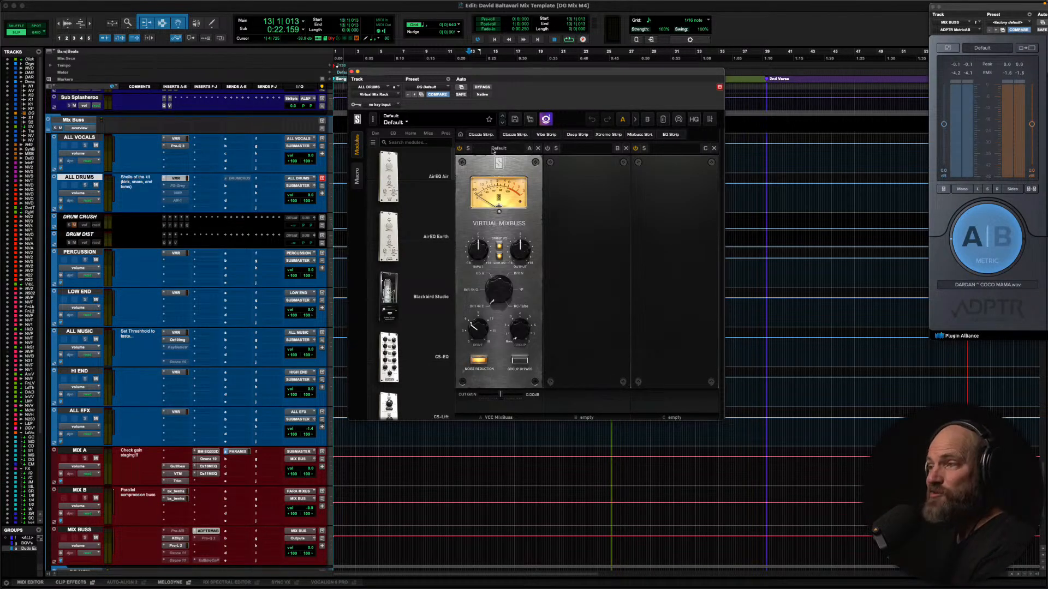
click(173, 180)
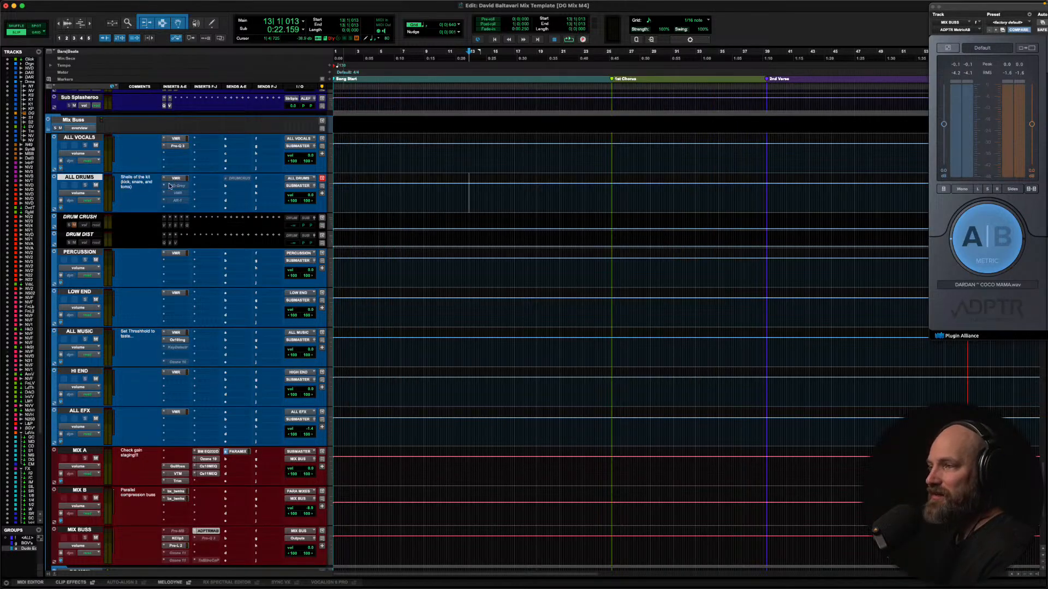
Select the Snare 2 track among the drum tracks and increase its track height
scroll(145, 206, down, 2)
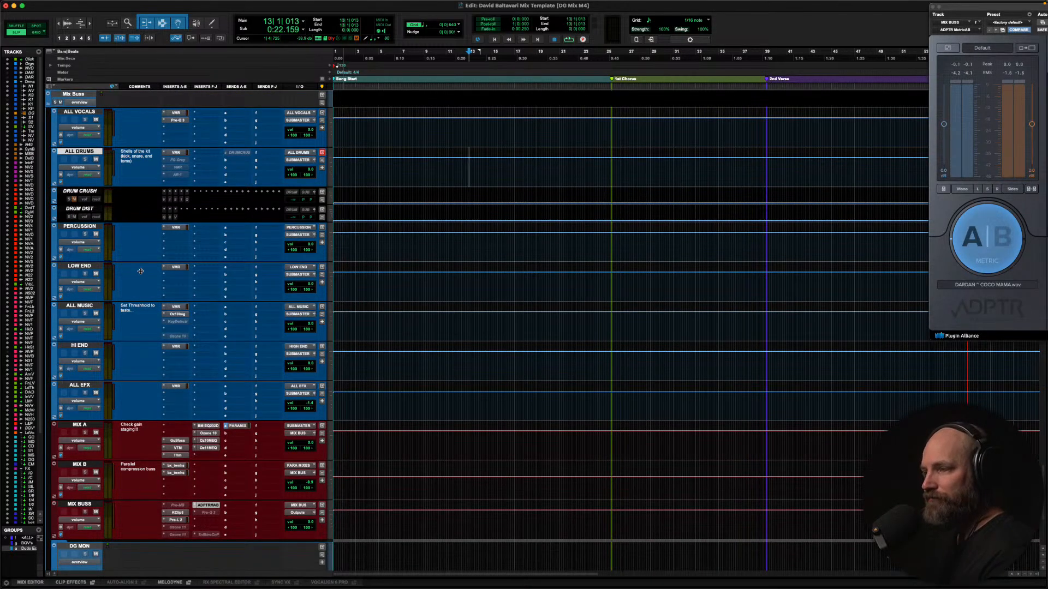
scroll(140, 271, down, 20)
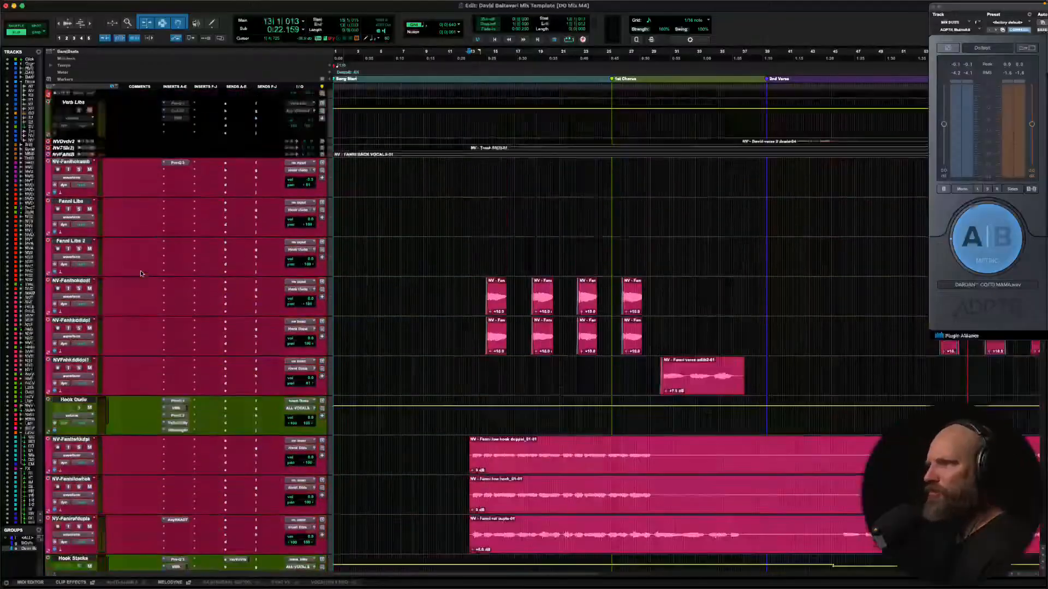
scroll(141, 273, up, 20)
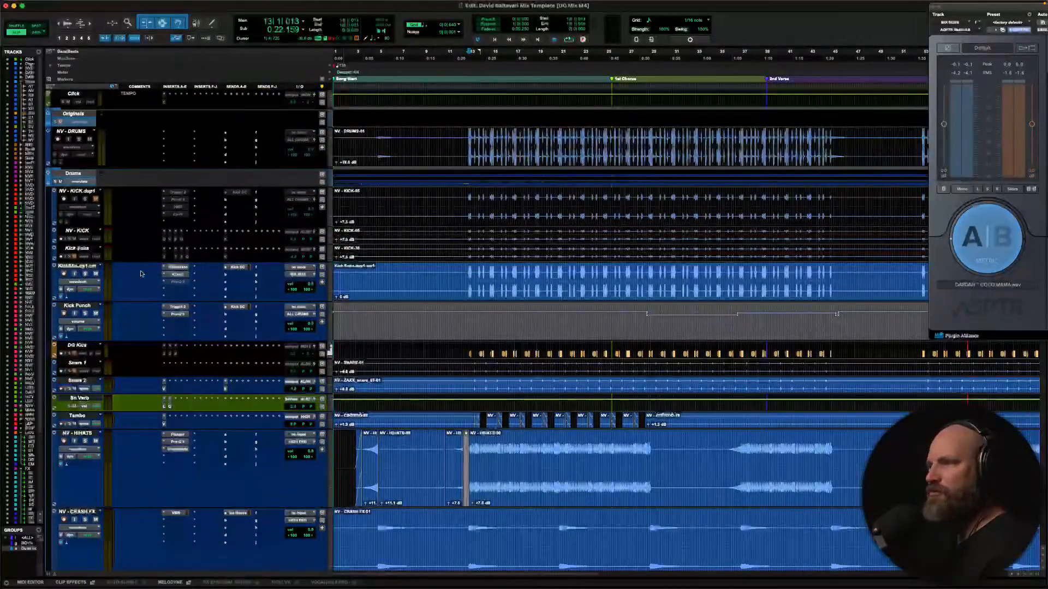
scroll(141, 274, down, 14)
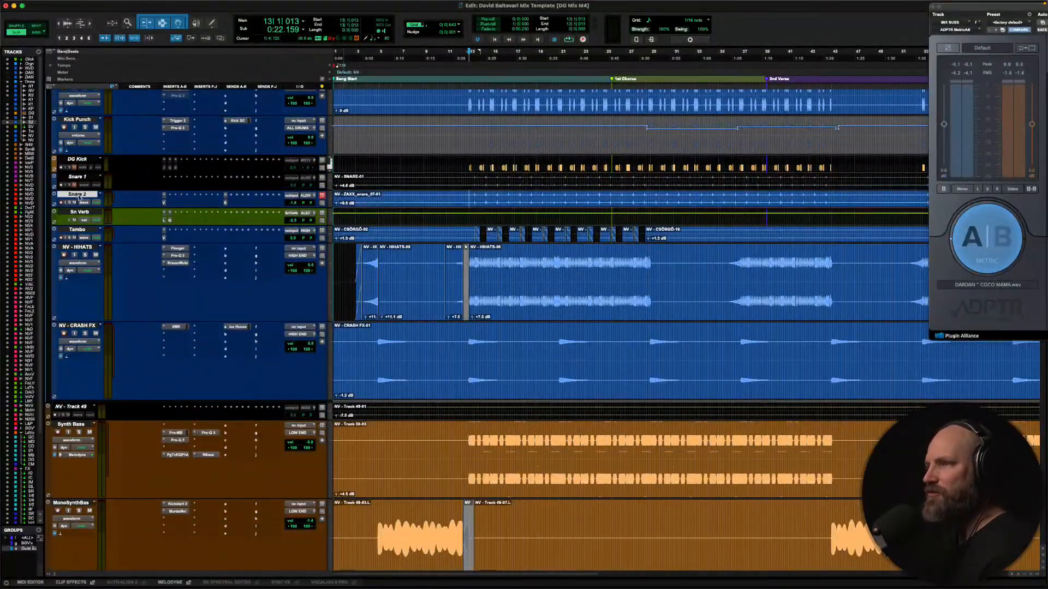
key(ctrl+Down)
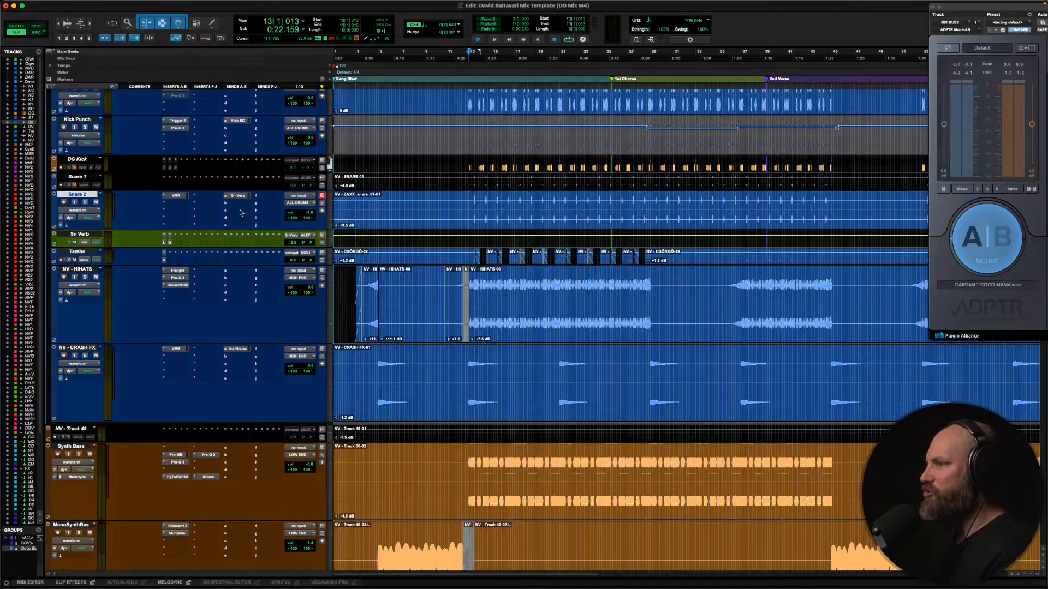
Solo Snare 2 and play it from bar 13 with its VMR insert bypassed
key(shift+s)
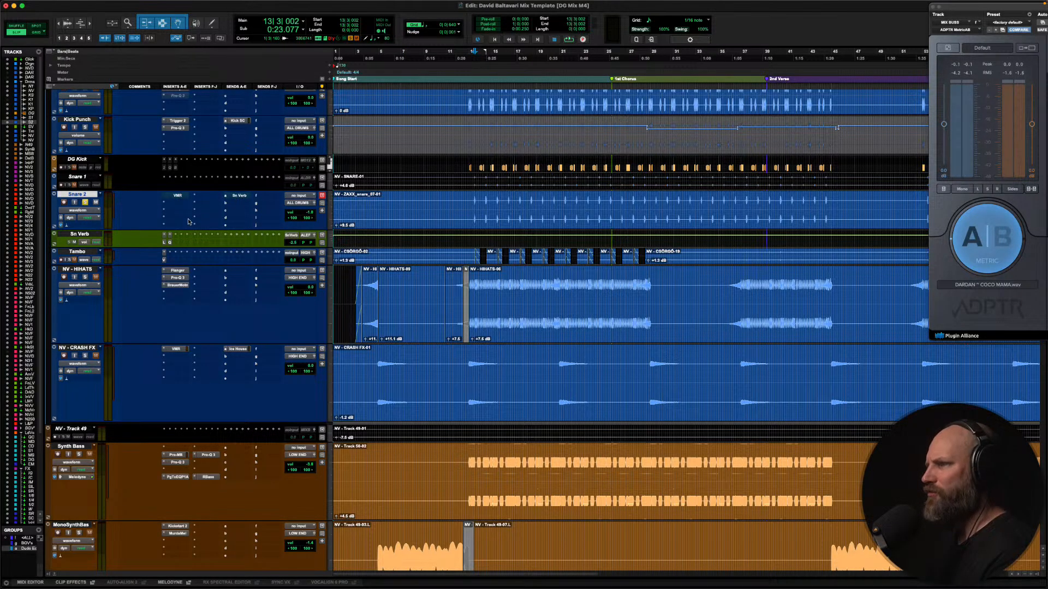
key(space)
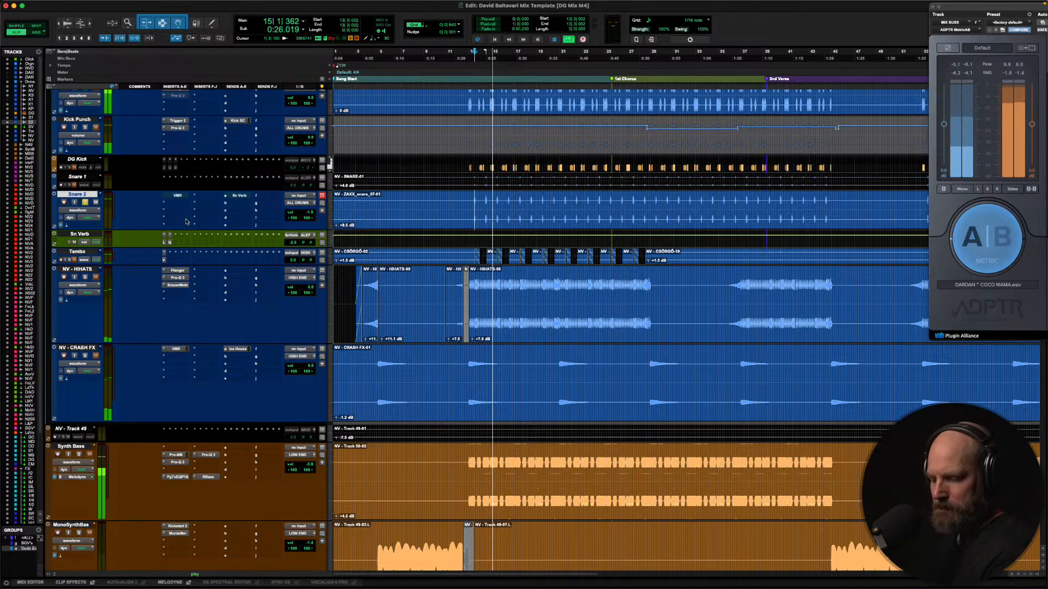
key(space)
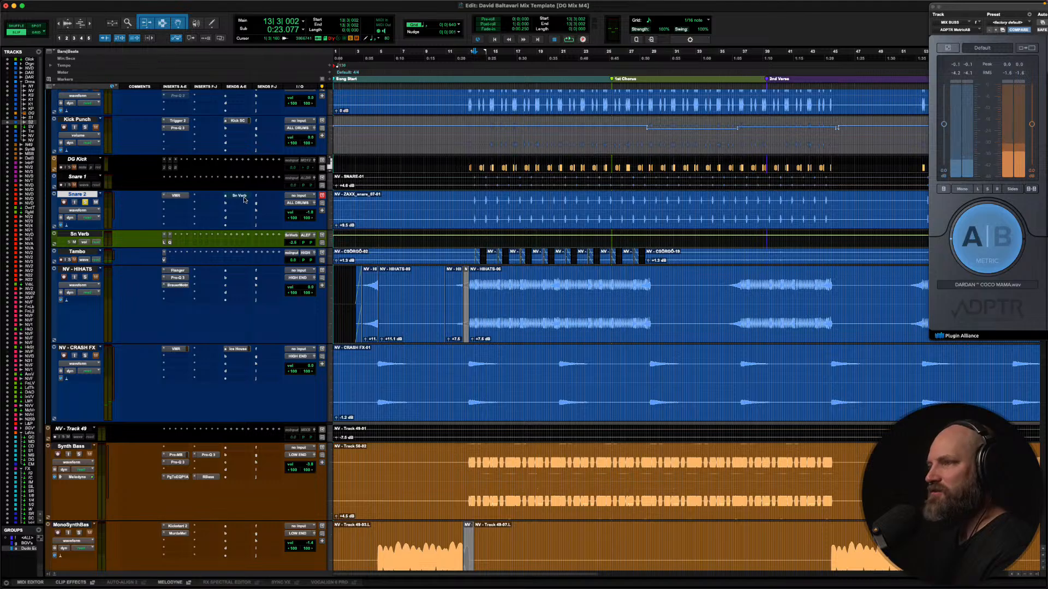
Inspect the transient shaper and equalizer in Snare 2's VMR during soloed playback, and close the plug-in window
click(177, 195)
key(space)
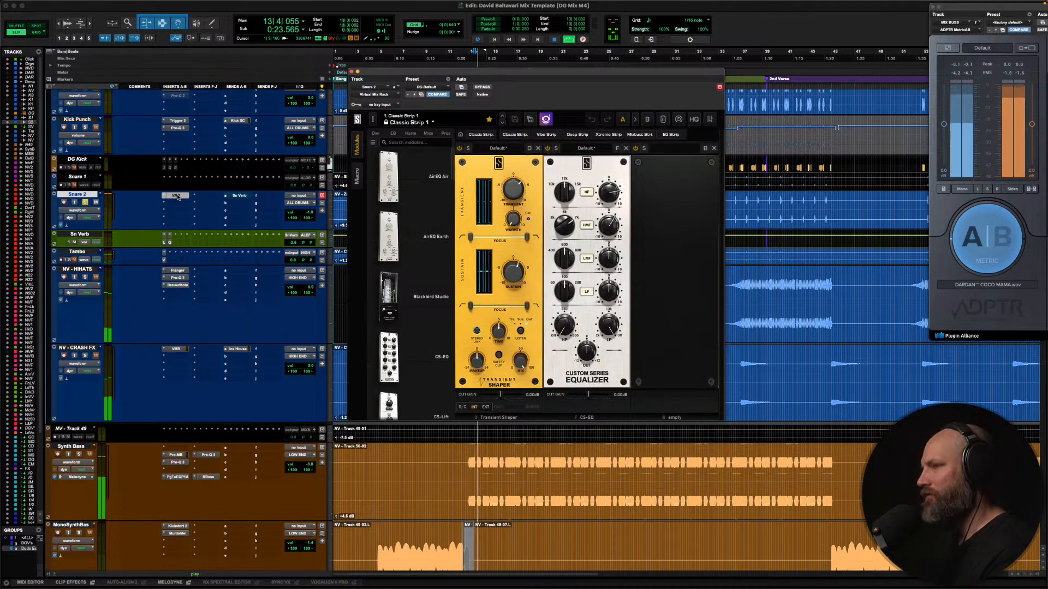
key(space)
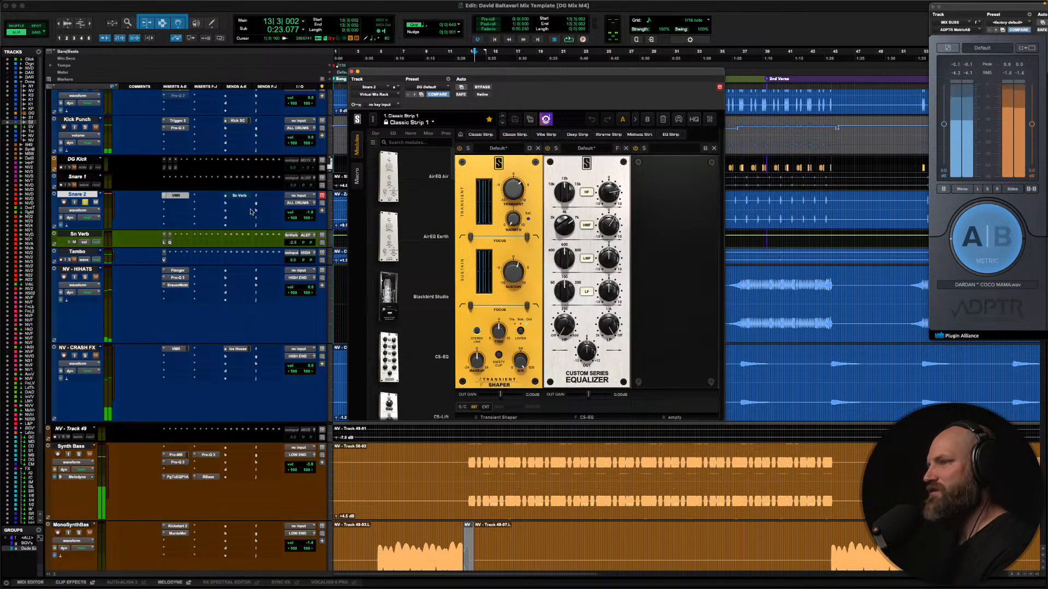
key(space)
super+click(175, 196)
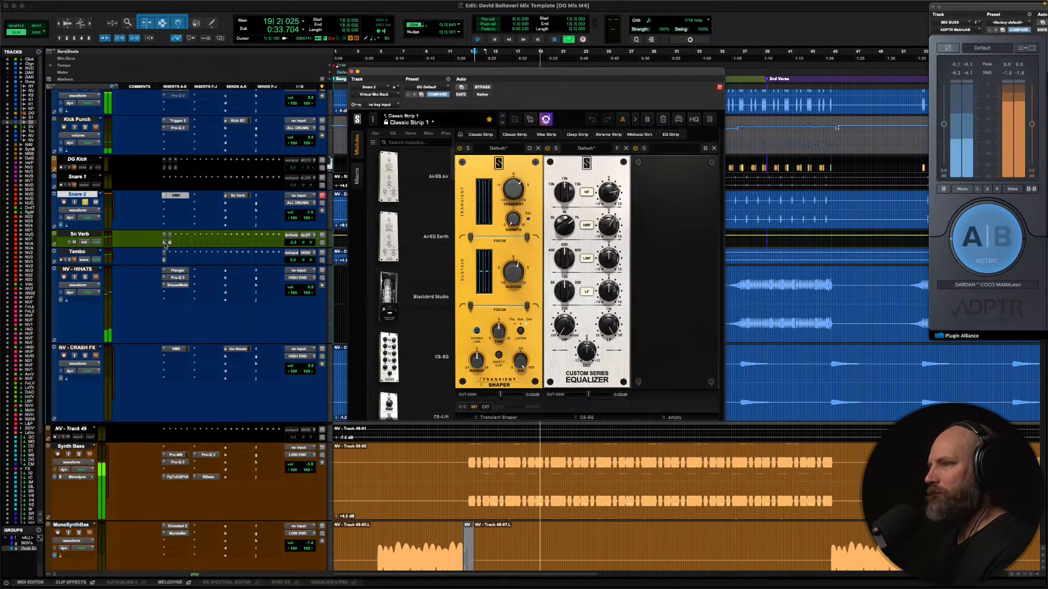
key(space)
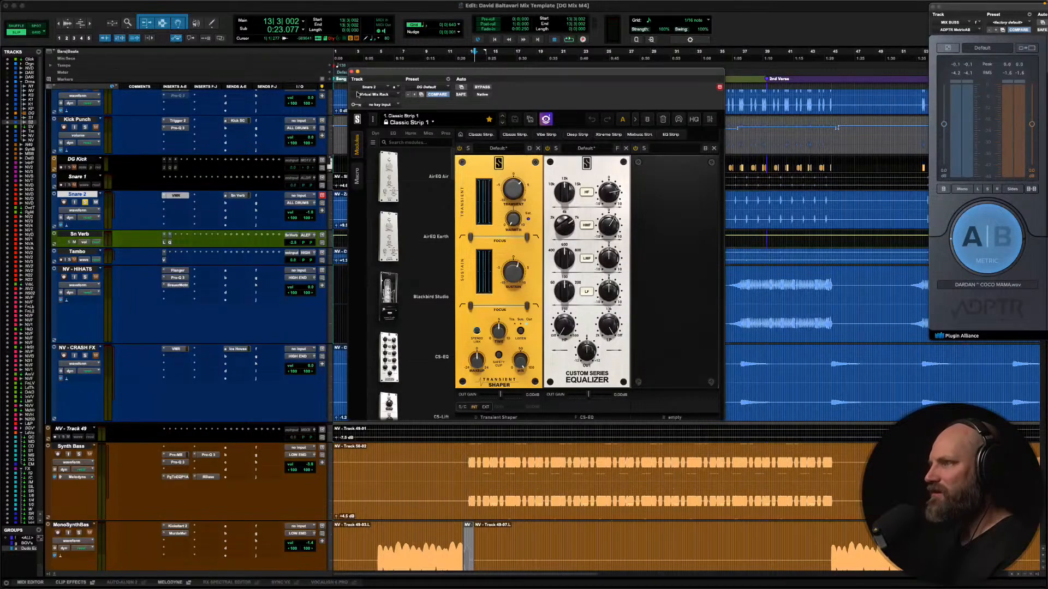
click(352, 72)
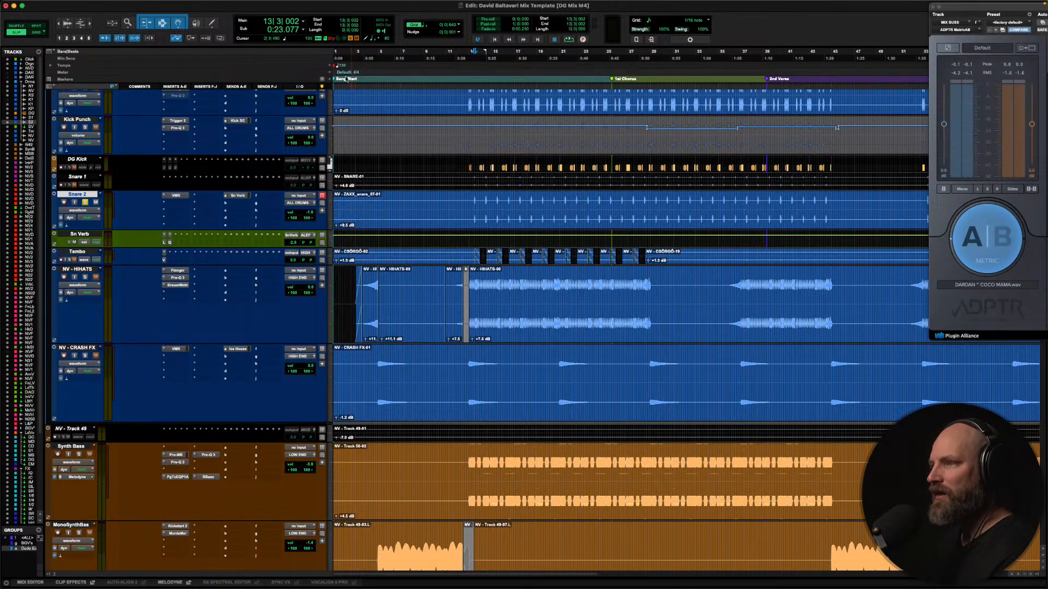
Place the playback start at the beginning of bar 13 and play the mix with Snare 2 out of solo
click(469, 205)
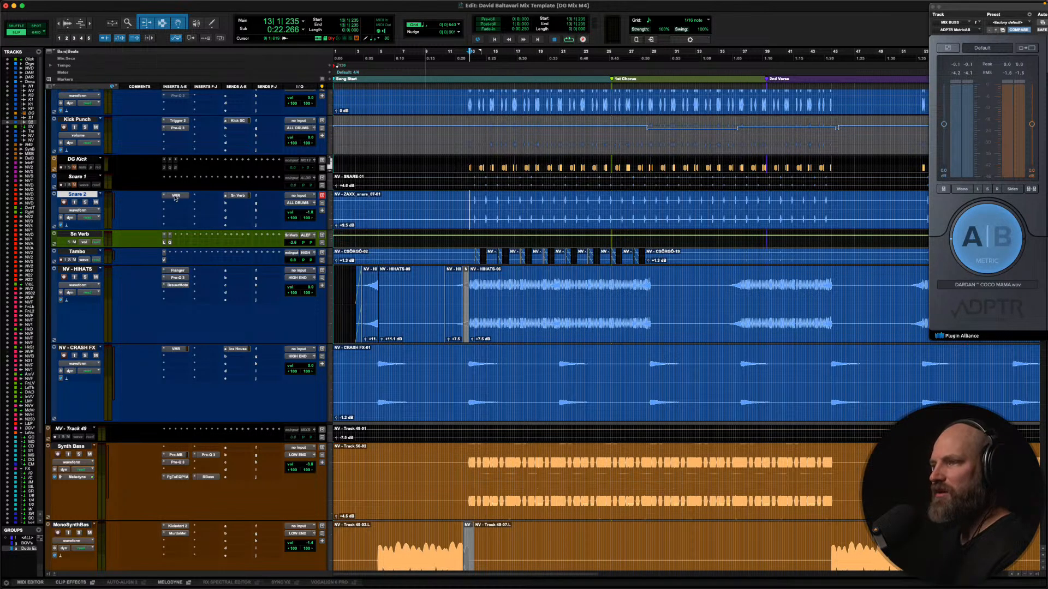
key(space)
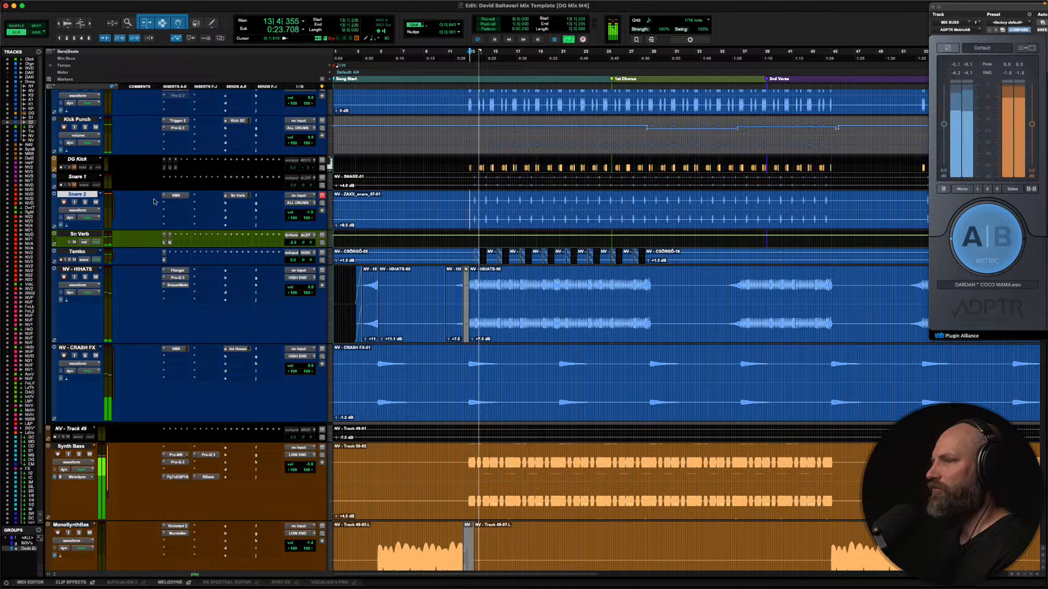
key(space)
Mute the ALL VOCALS and ALL EFX buses and play the mix from bar 13
scroll(105, 243, down, 15)
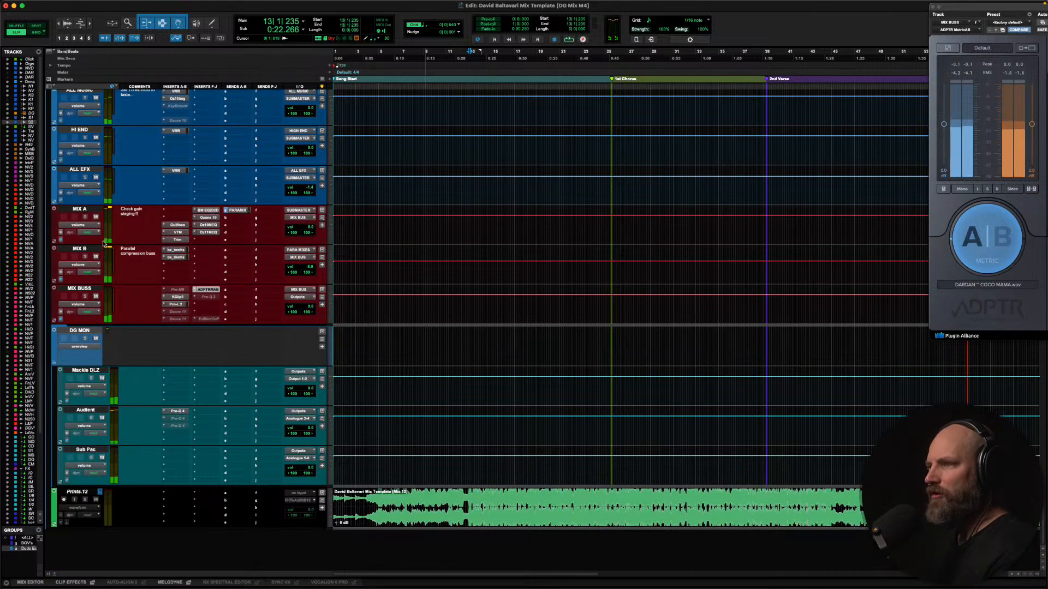
scroll(104, 243, up, 10)
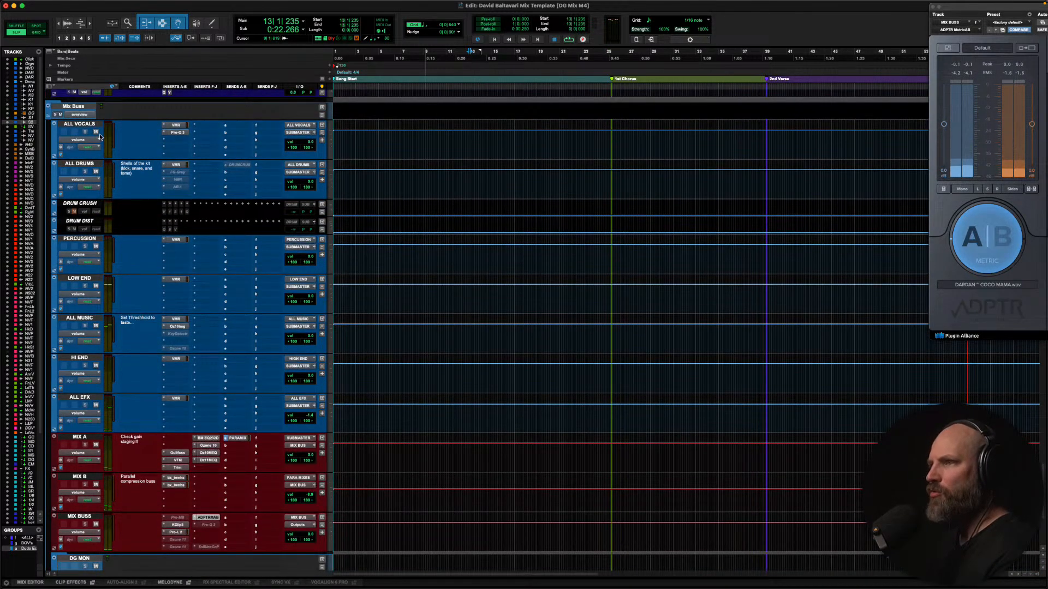
click(96, 133)
key(space)
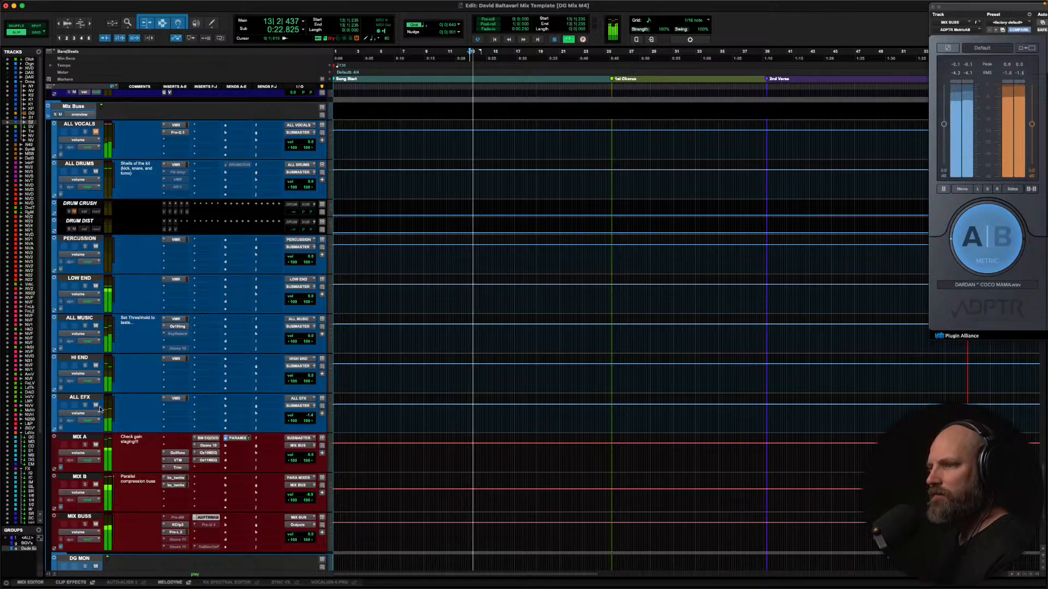
click(97, 405)
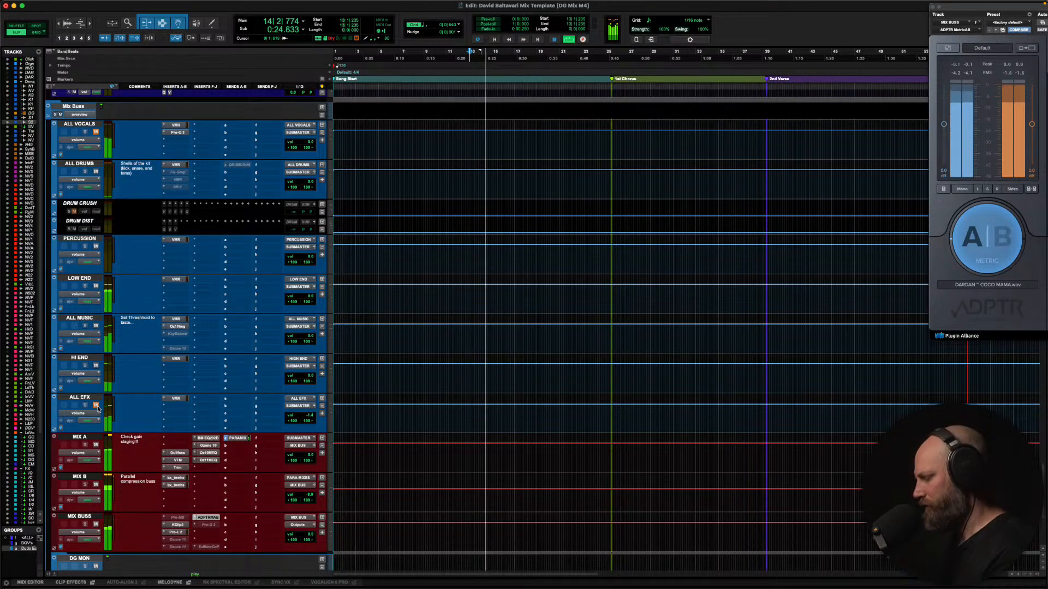
Compare Snare 2 in the playing mix with its VMR bypassed and active, trying its volume fader, and stop playback
key(Home)
scroll(145, 401, down, 5)
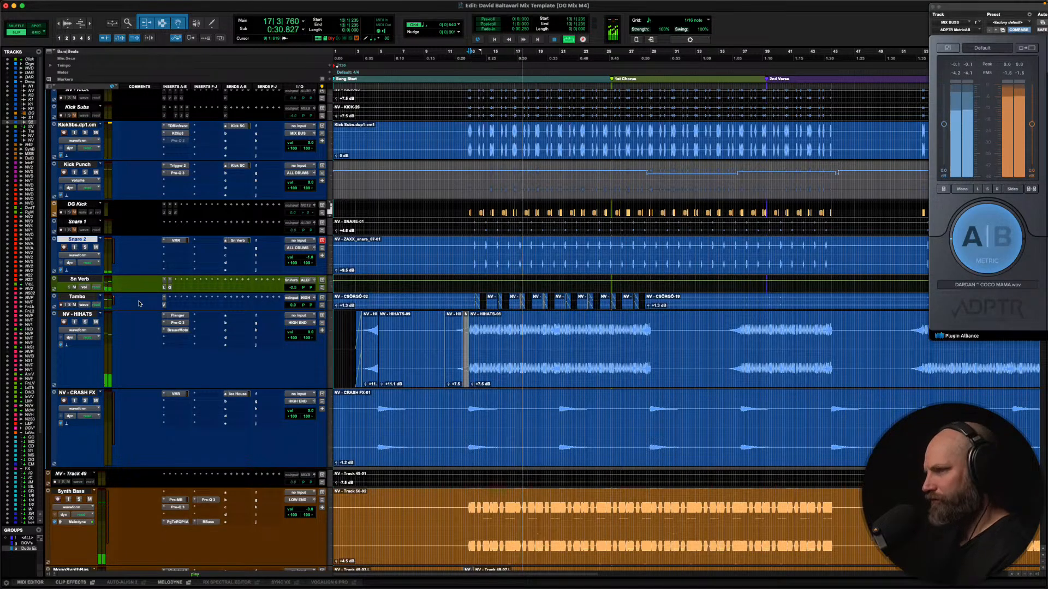
ctrl+super+click(176, 240)
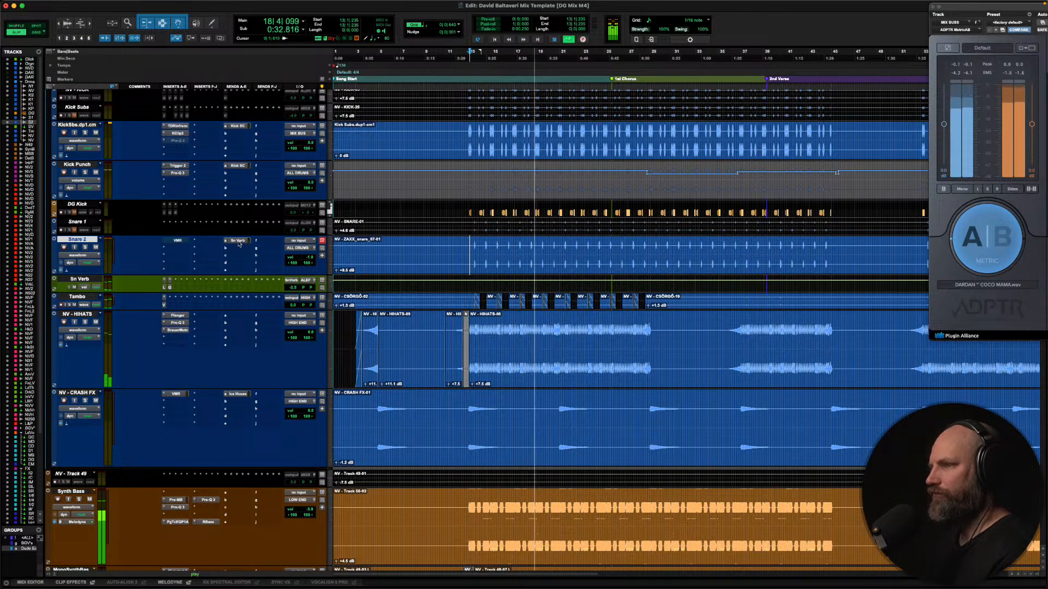
click(306, 257)
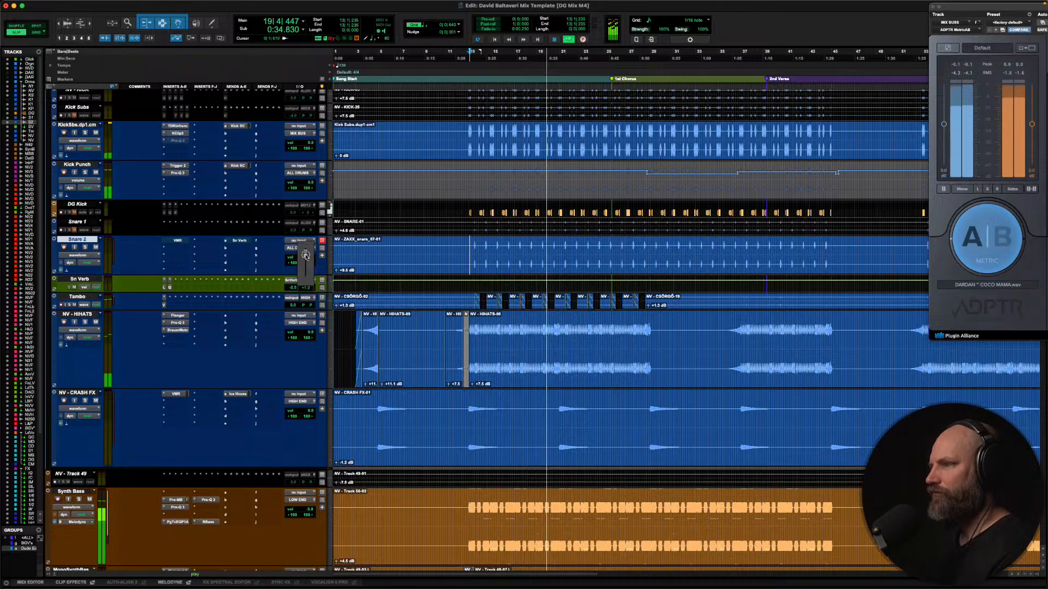
drag(306, 256, 306, 255)
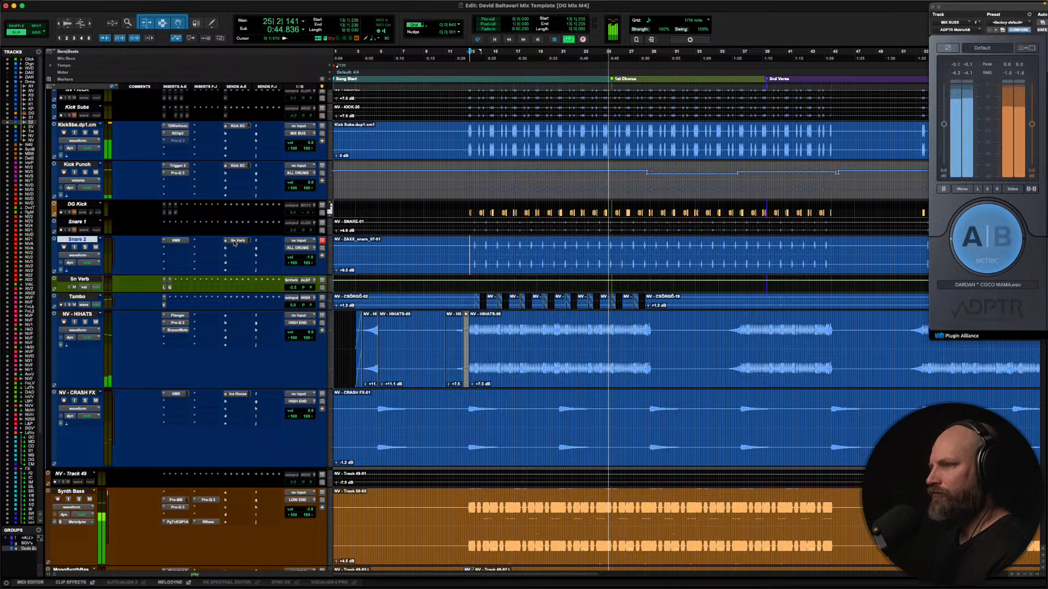
scroll(141, 284, down, 15)
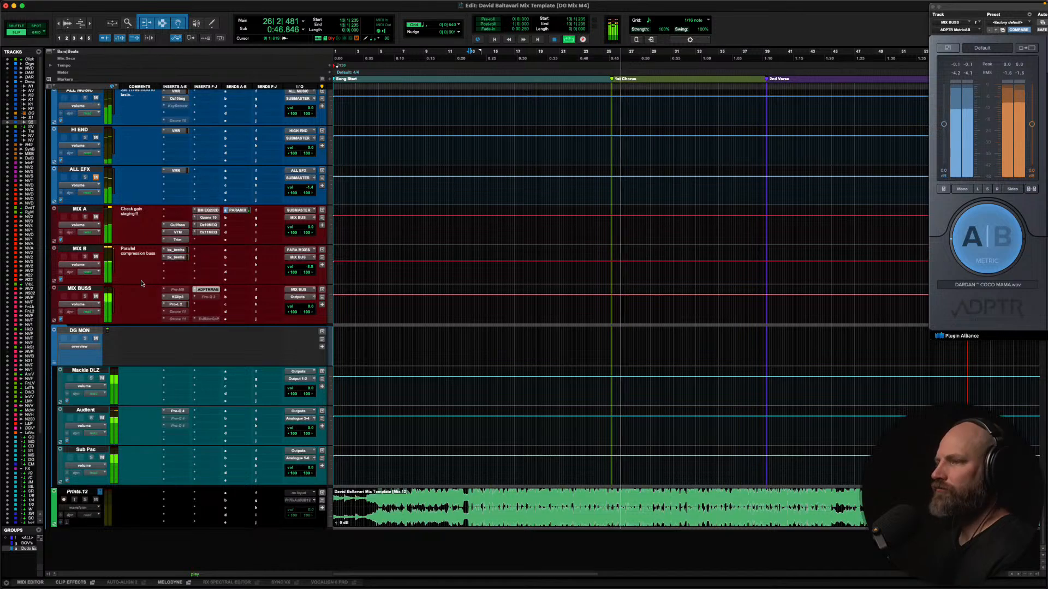
key(space)
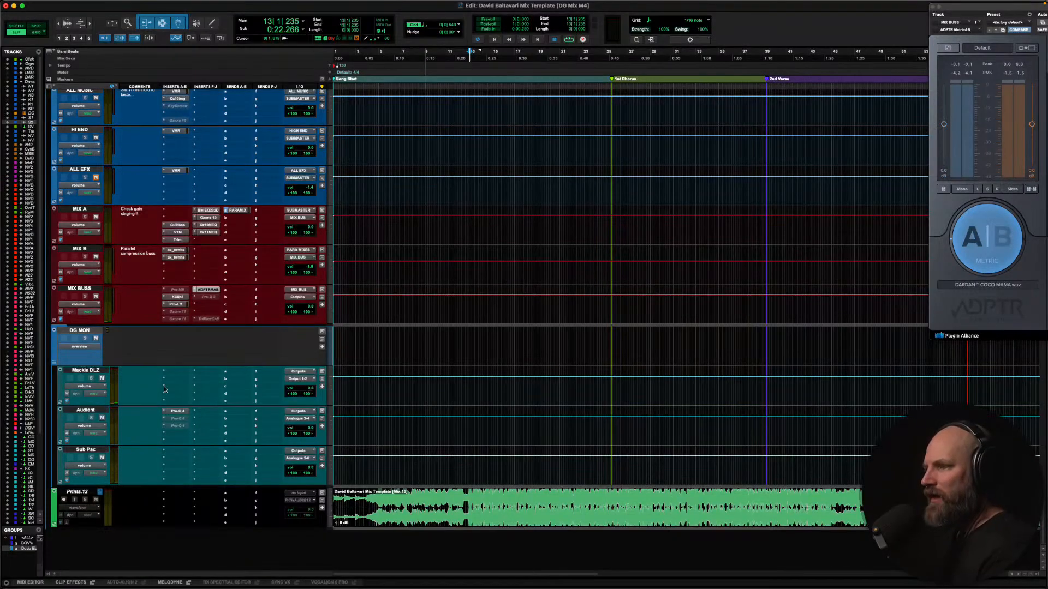
scroll(148, 346, up, 10)
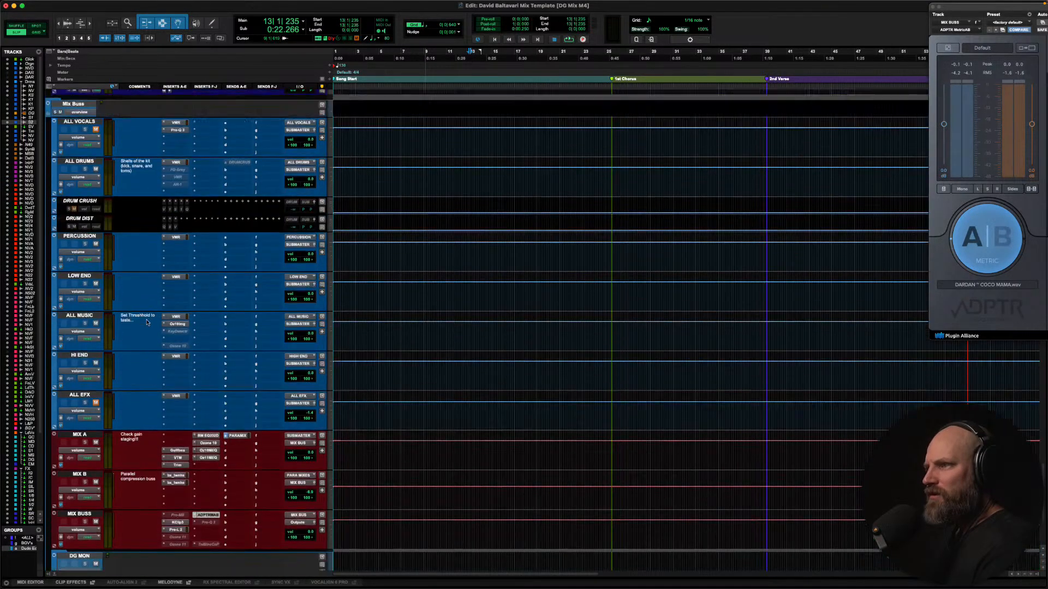
scroll(127, 280, down, 6)
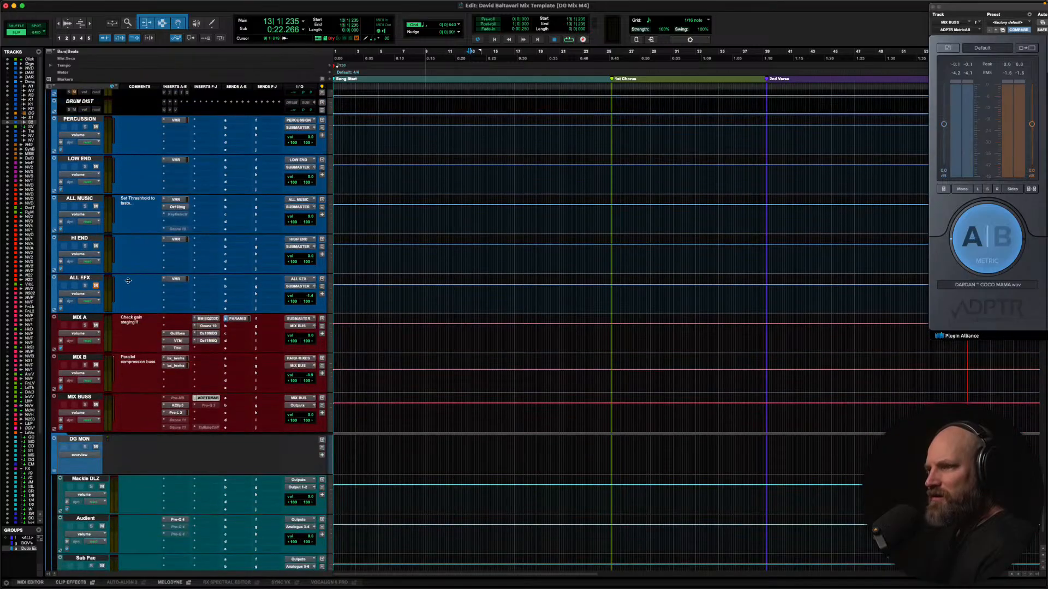
Unmute the ALL EFX bus, and play the mix from bar 13 with NV-ValhallaChrs, NV - H-Delay and NV - EMT 250 muted
click(85, 278)
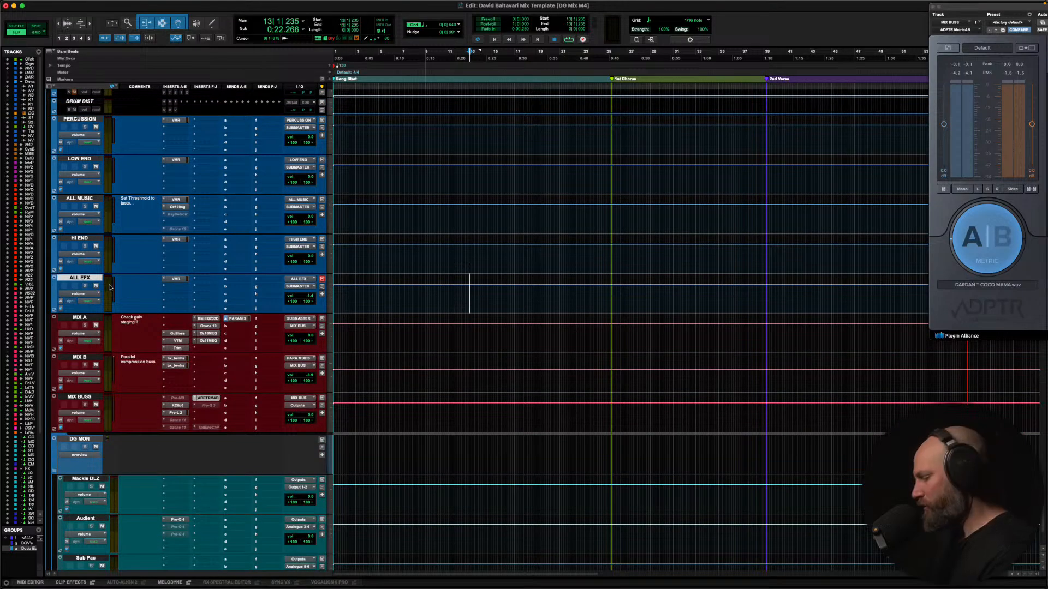
scroll(110, 288, down, 20)
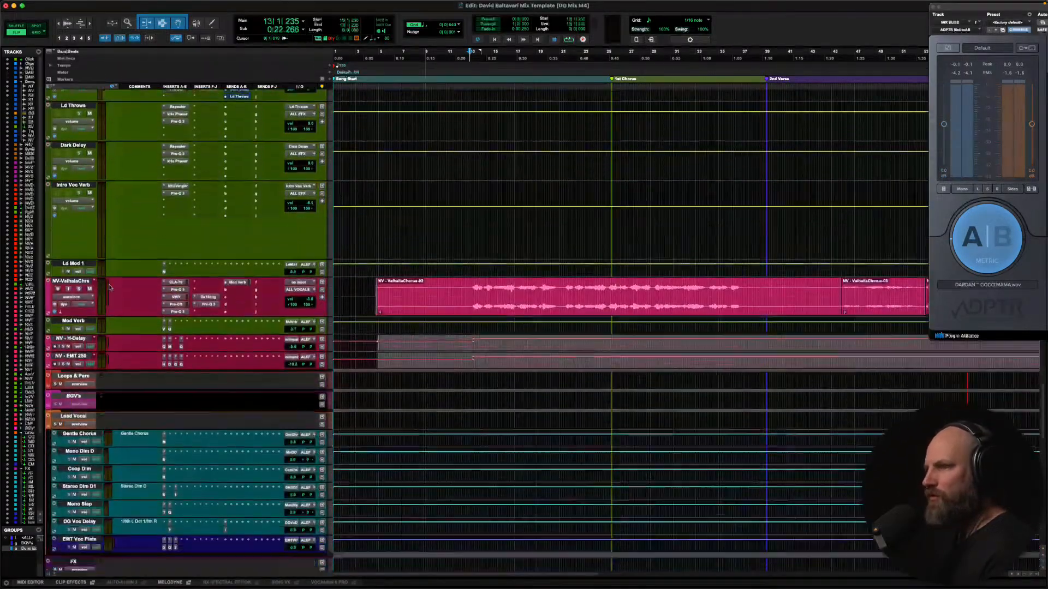
scroll(109, 287, down, 1)
click(79, 250)
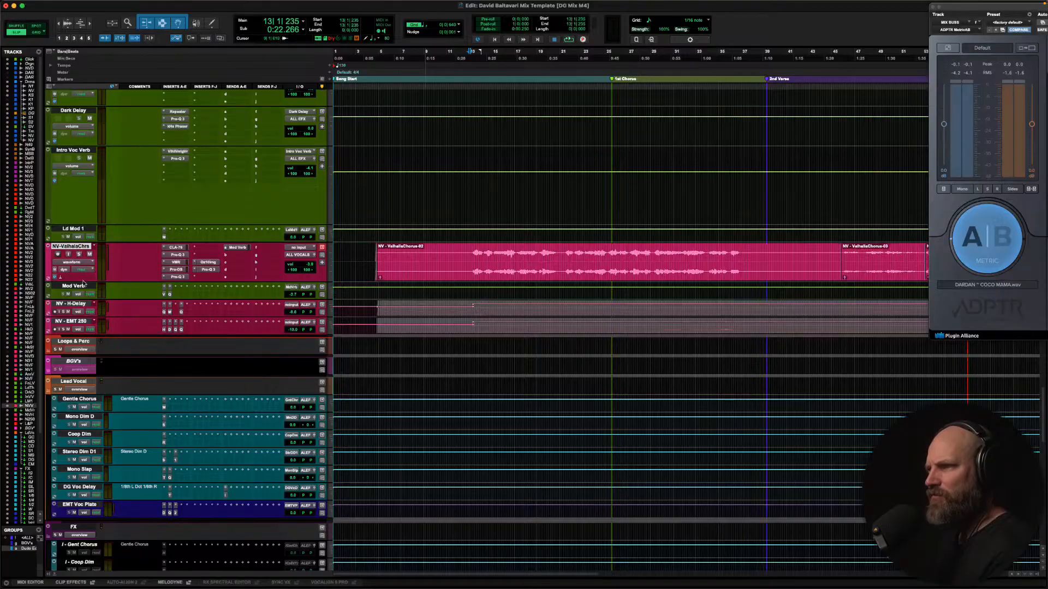
super+click(208, 269)
key(space)
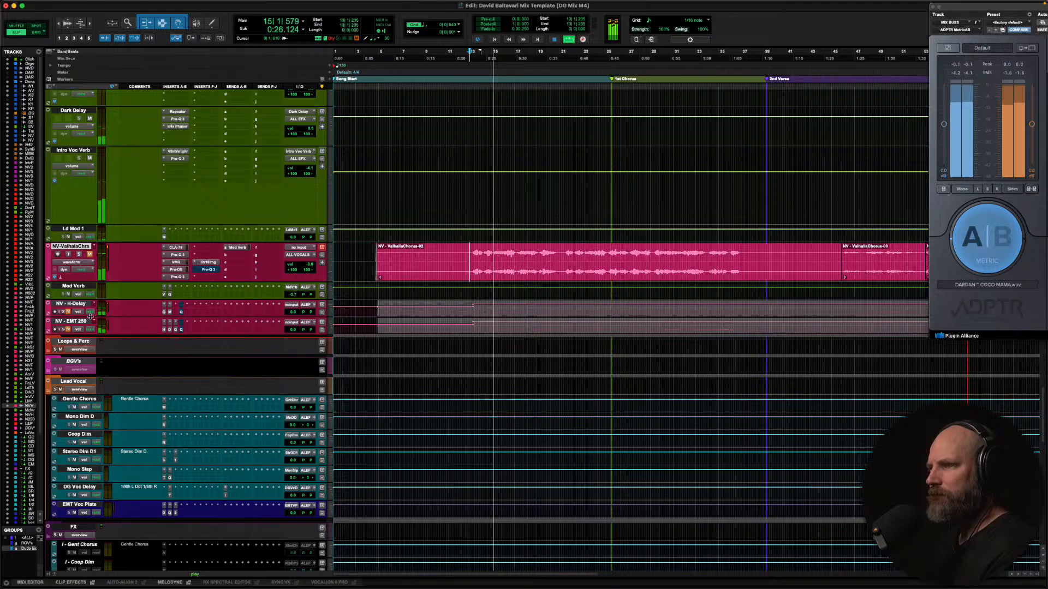
key(space)
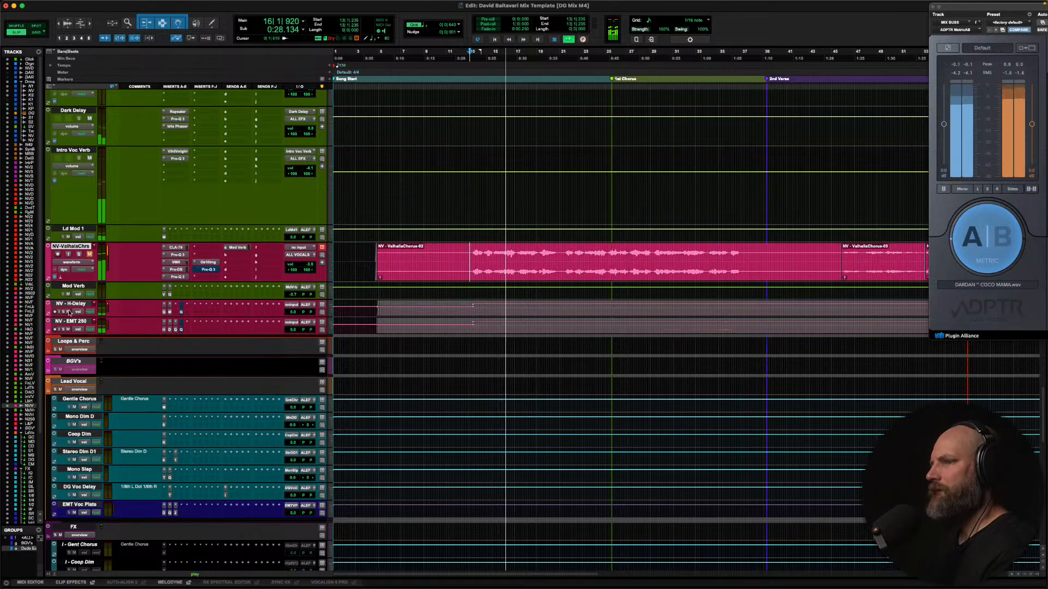
Move the vocal tracks from the first pink hook ad-lib track through NV - EMT 250 into a new basic folder named Ld Vocal
click(71, 322)
scroll(74, 326, up, 5)
scroll(75, 326, up, 15)
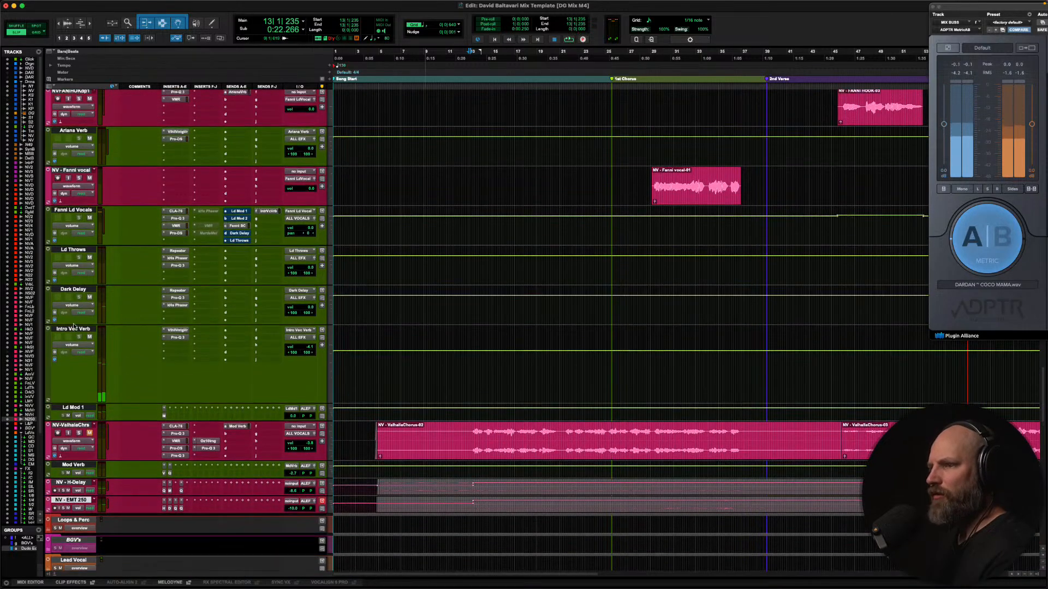
scroll(74, 326, up, 6)
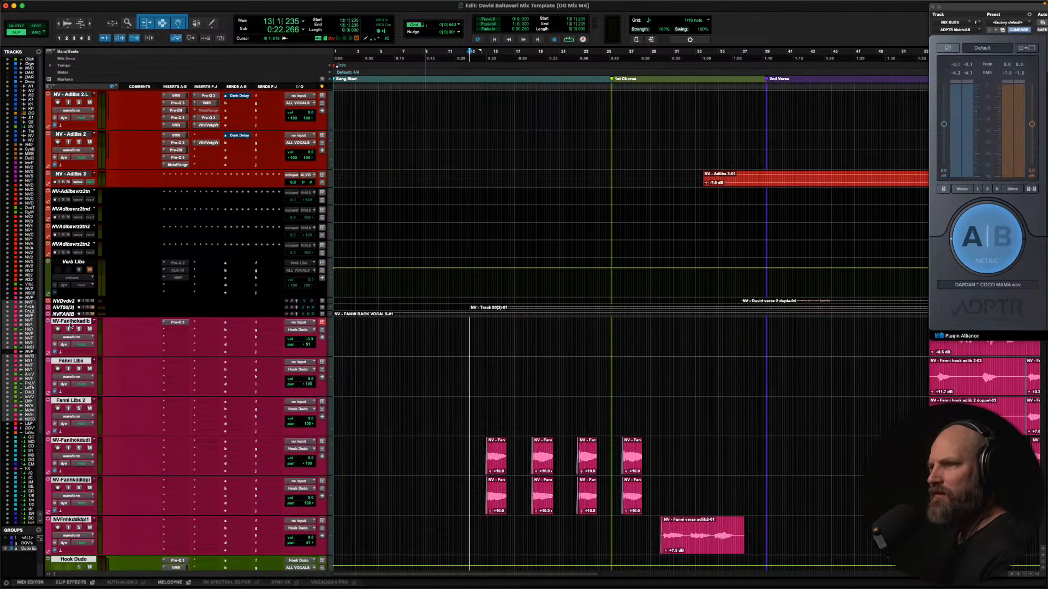
right_click(76, 325)
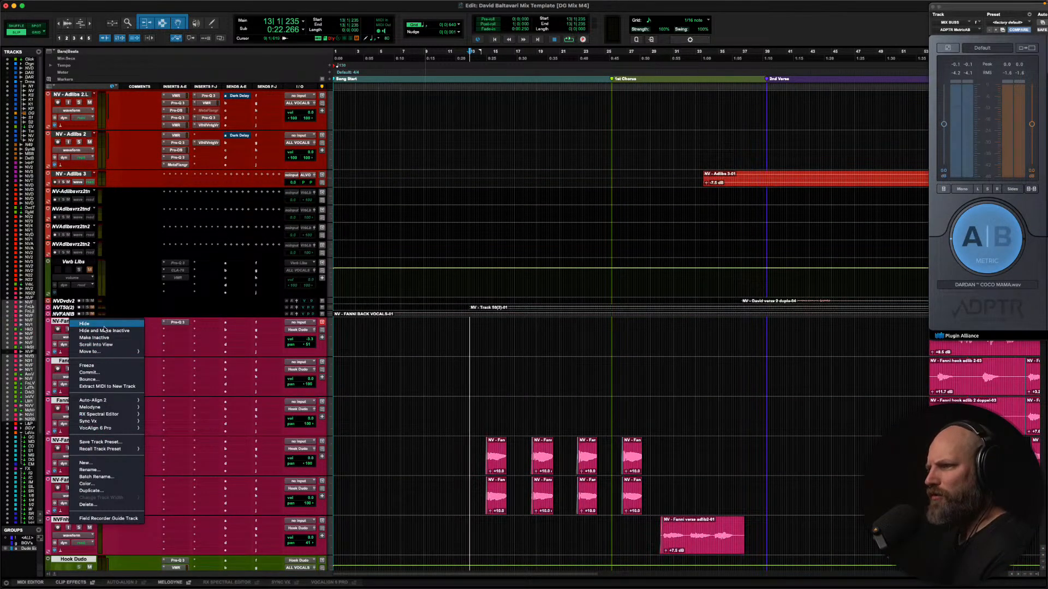
mouse_move(112, 351)
click(157, 356)
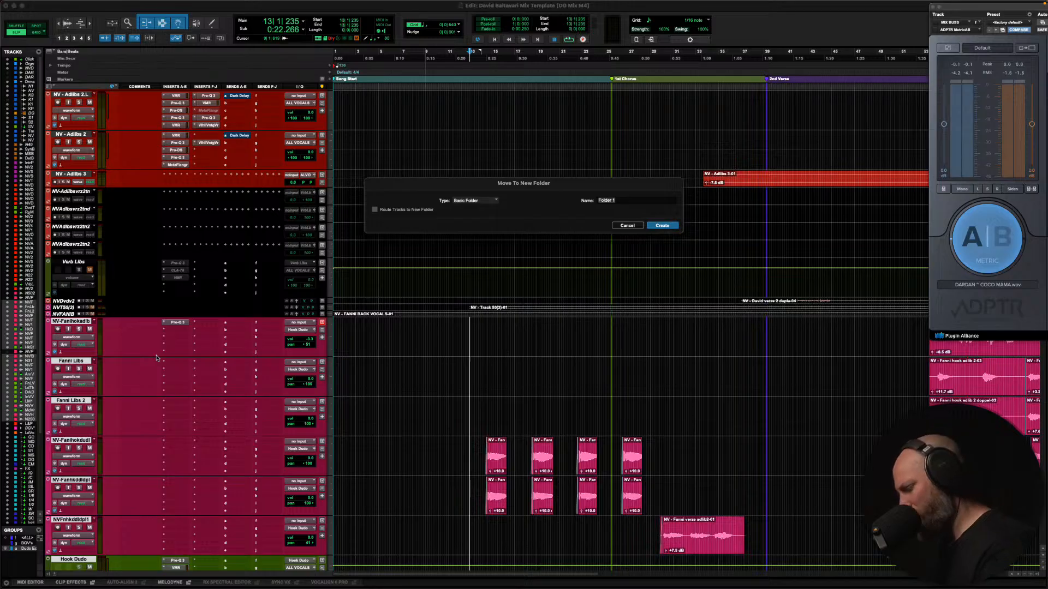
text(Ld Vocal)
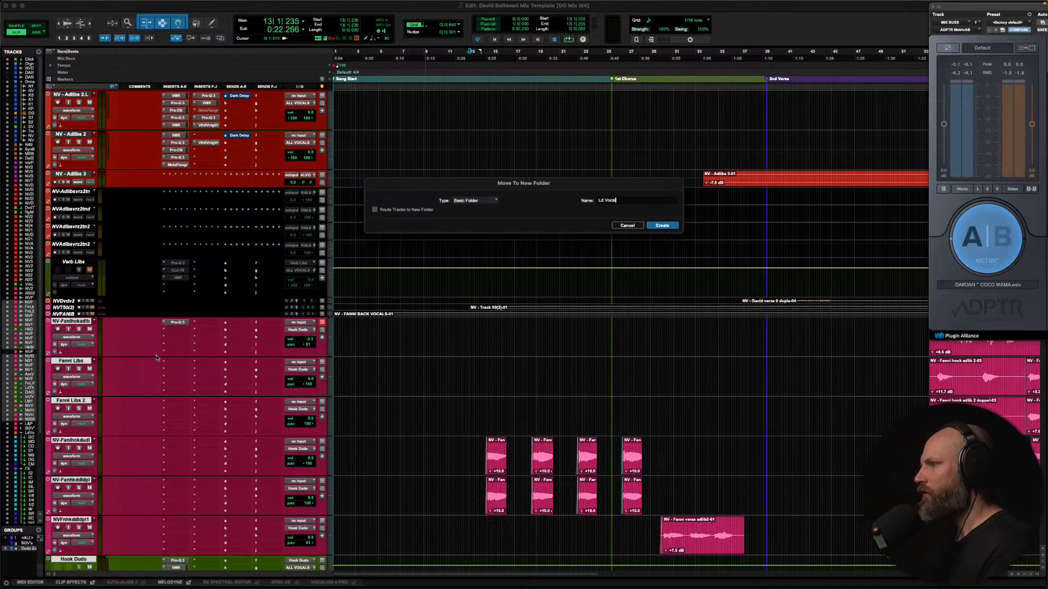
key(Return)
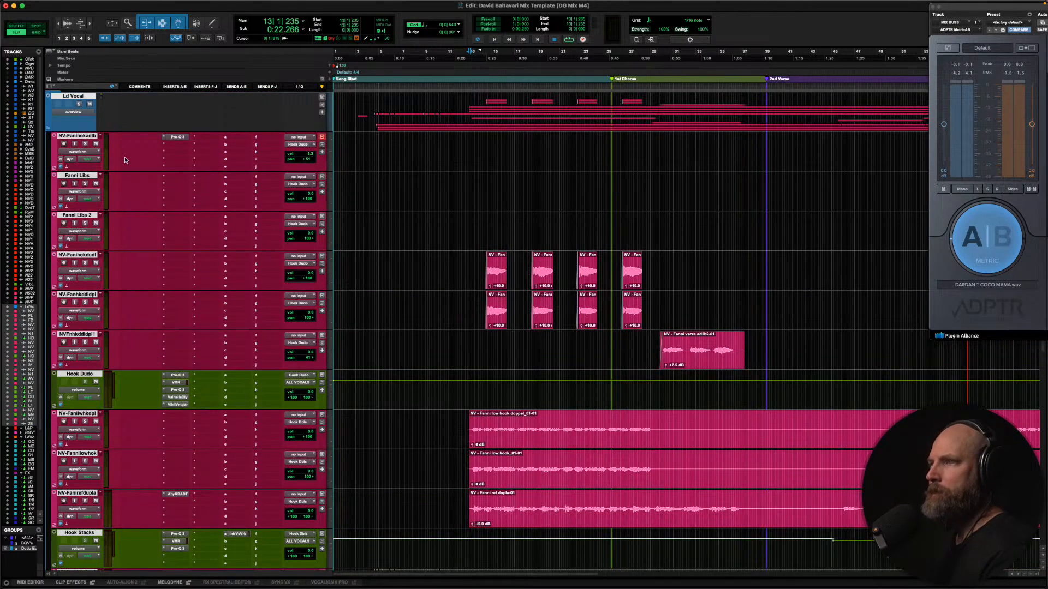
Mute the Ld Vocal folder and play the mix from bar 13, trying the mute on Sn Verb before stopping playback
scroll(100, 158, up, 1)
scroll(99, 159, up, 3)
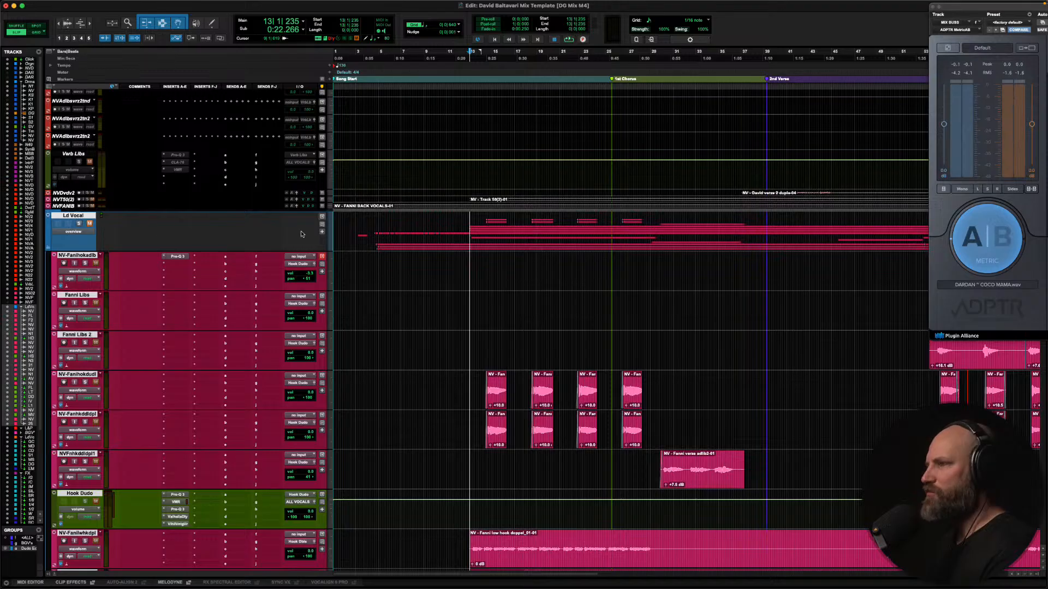
key(space)
scroll(207, 235, up, 15)
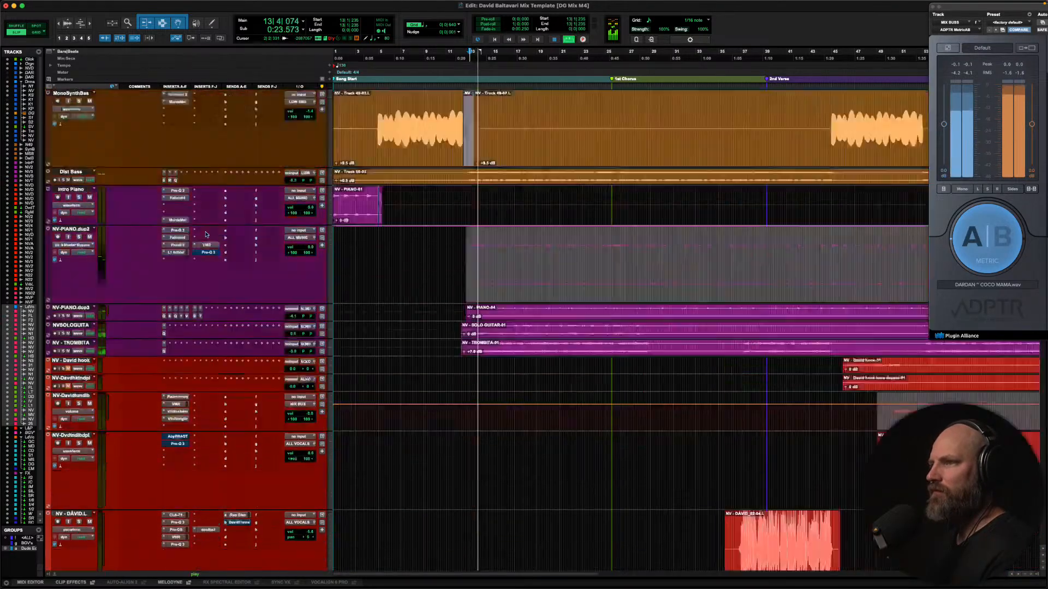
scroll(207, 235, down, 5)
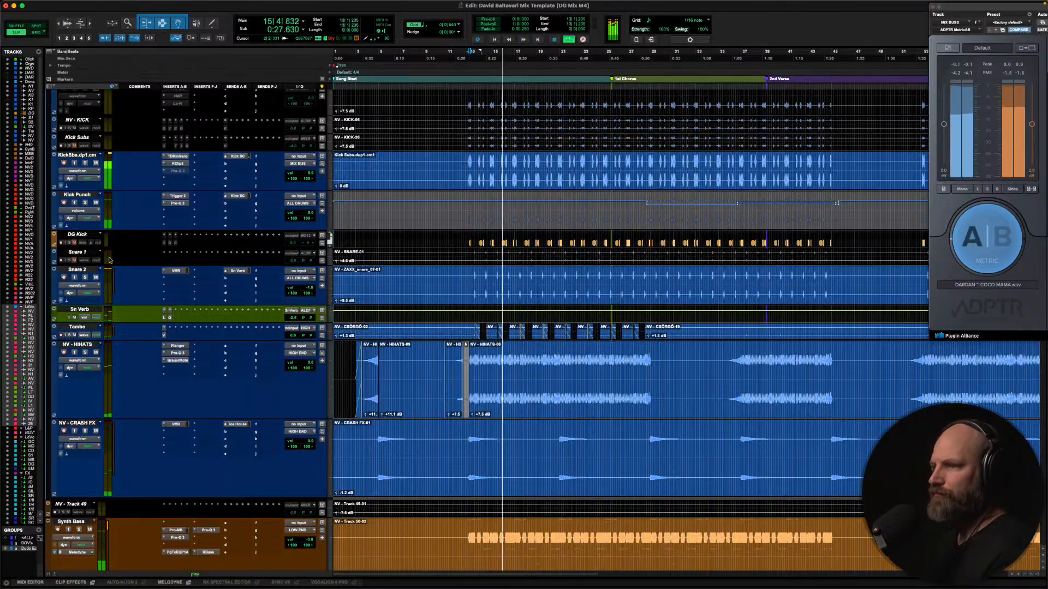
click(75, 317)
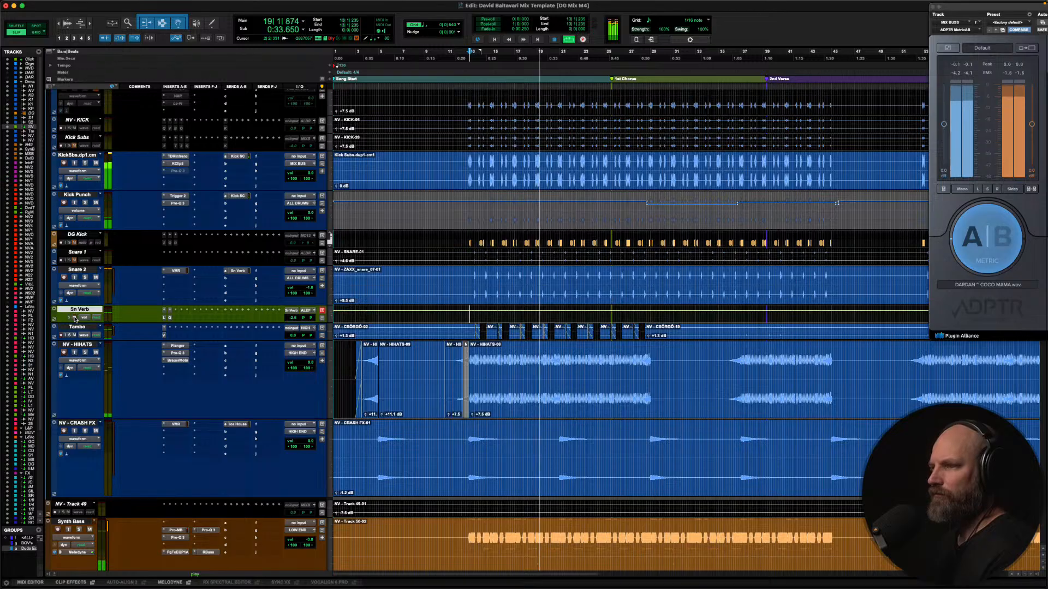
key(space)
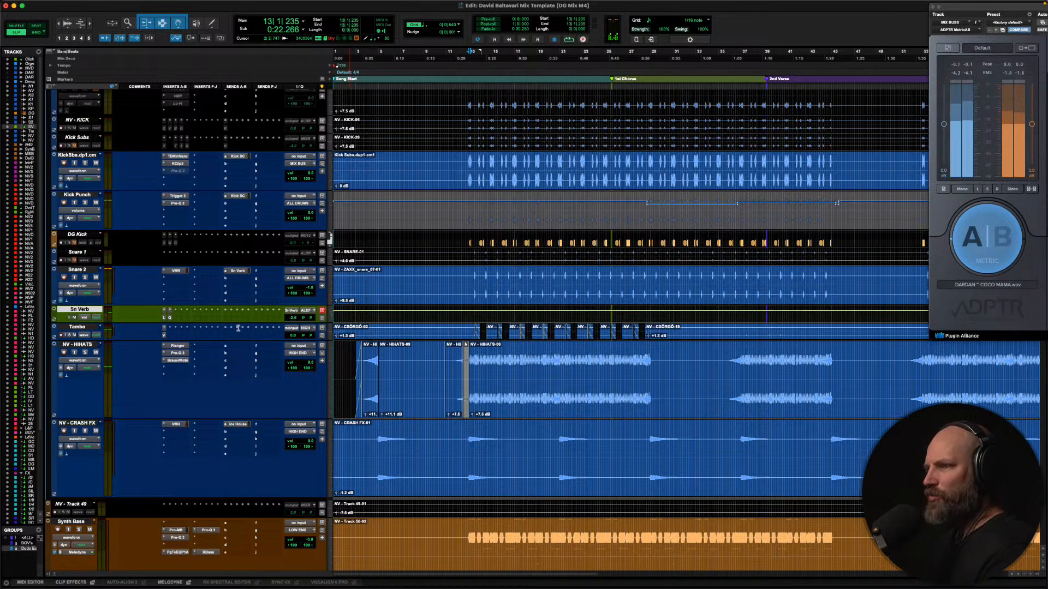
Inspect the Lustrous Plates reverb on Sn Verb, try lowering its reverb time damper, and close the plug-in window
click(164, 310)
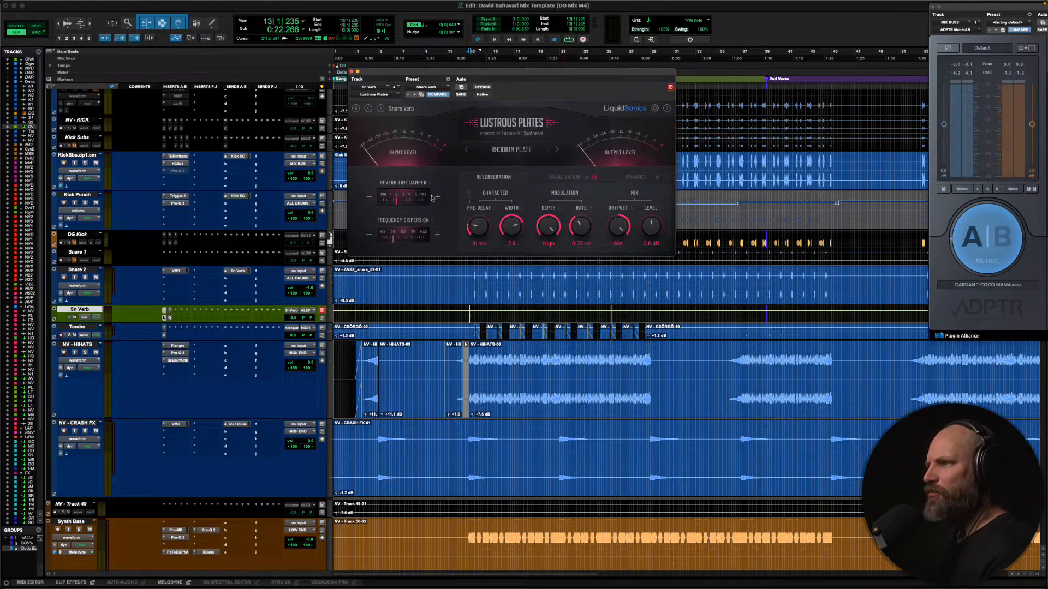
click(366, 198)
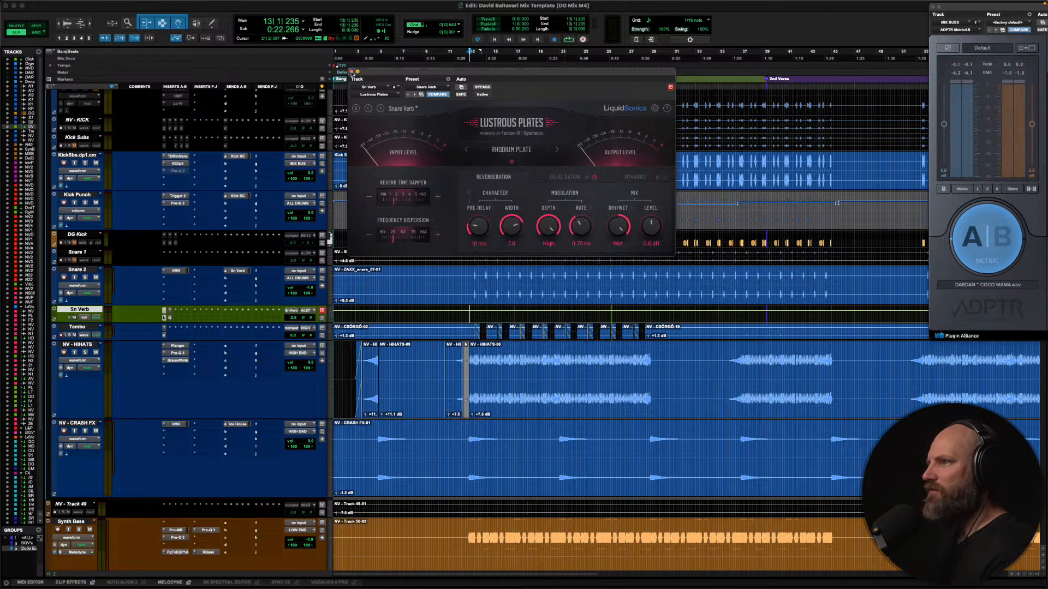
click(352, 71)
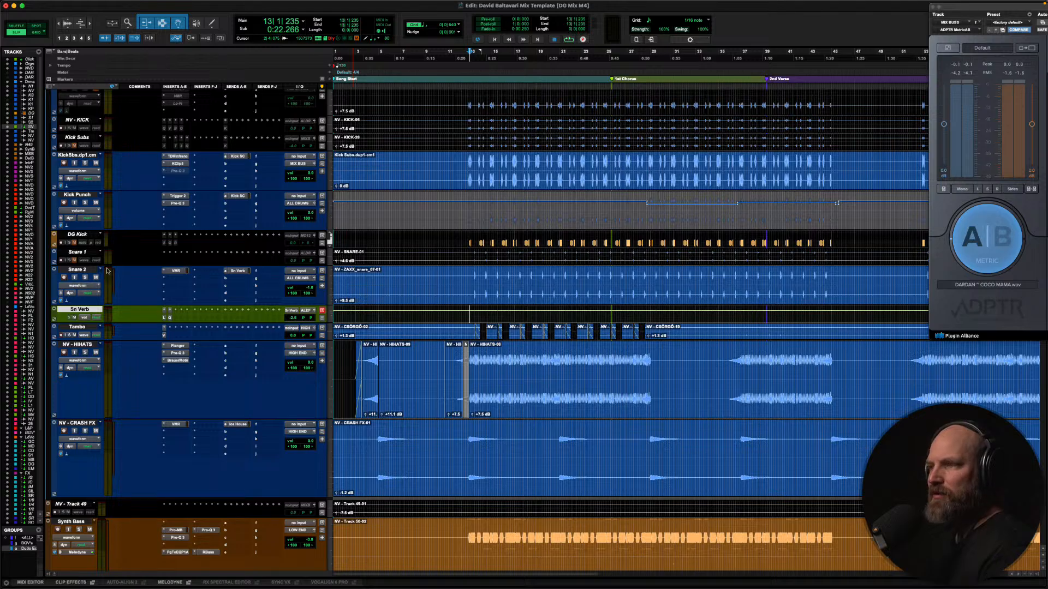
Increase the height of the Sn Verb track to show its insert names
click(84, 270)
key(semicolon)
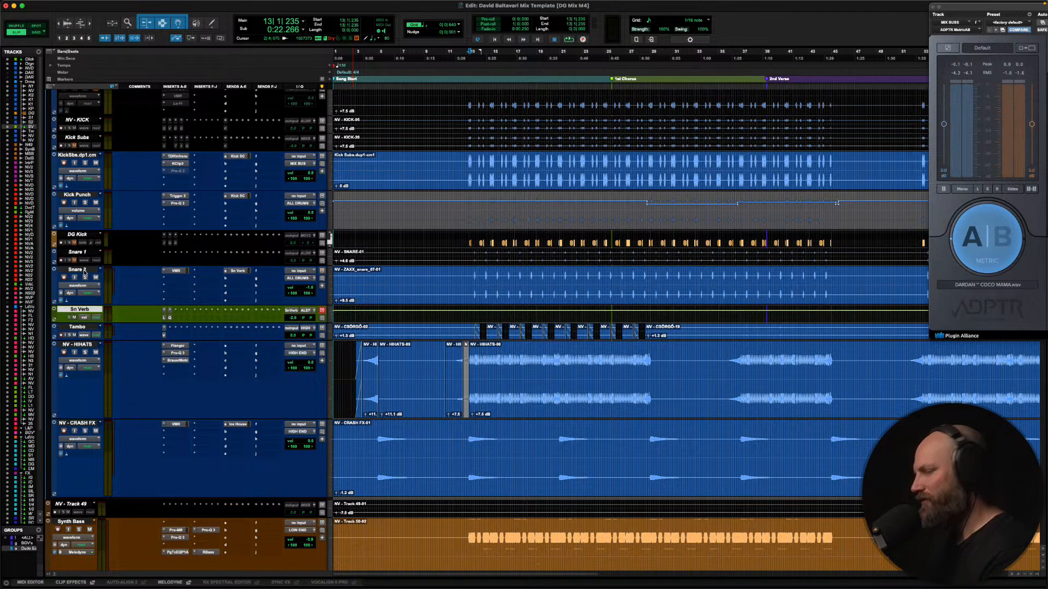
key(ctrl+Up)
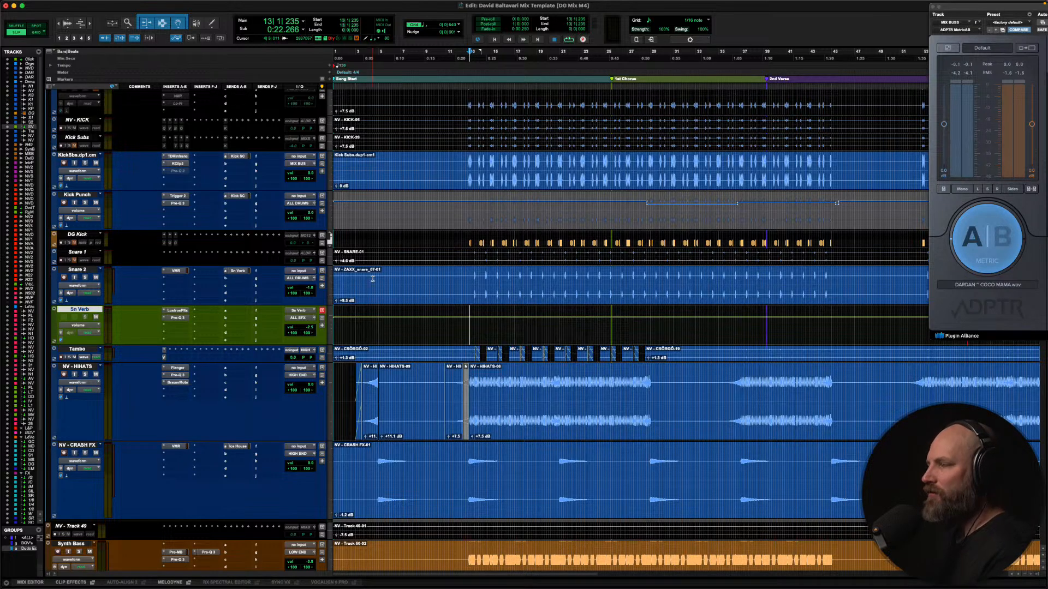
Play Snare 2 in solo from bar 13, stop playback, and take the track out of solo
scroll(464, 326, right, 3)
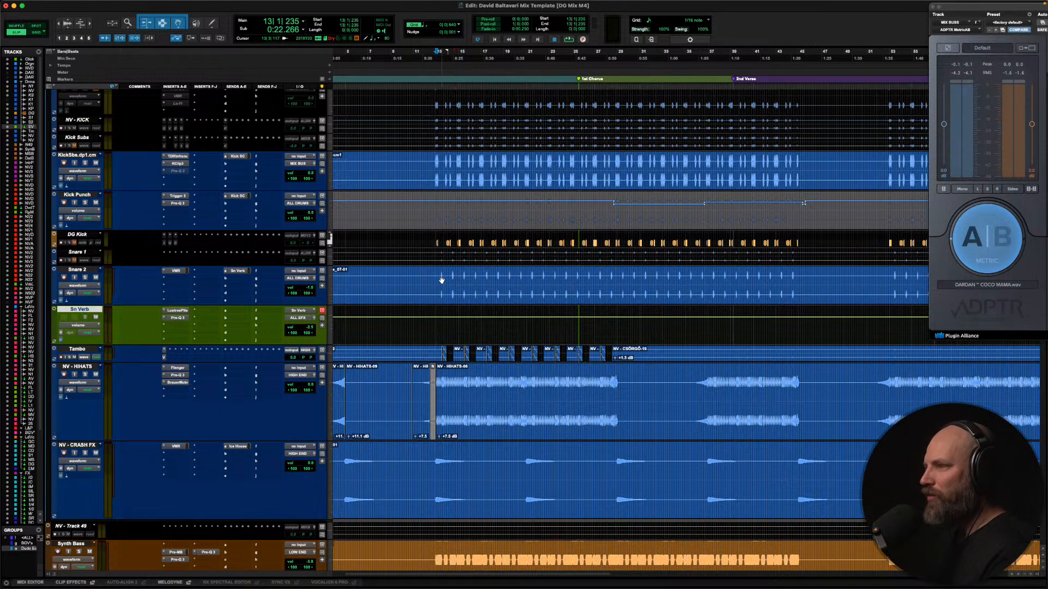
click(76, 269)
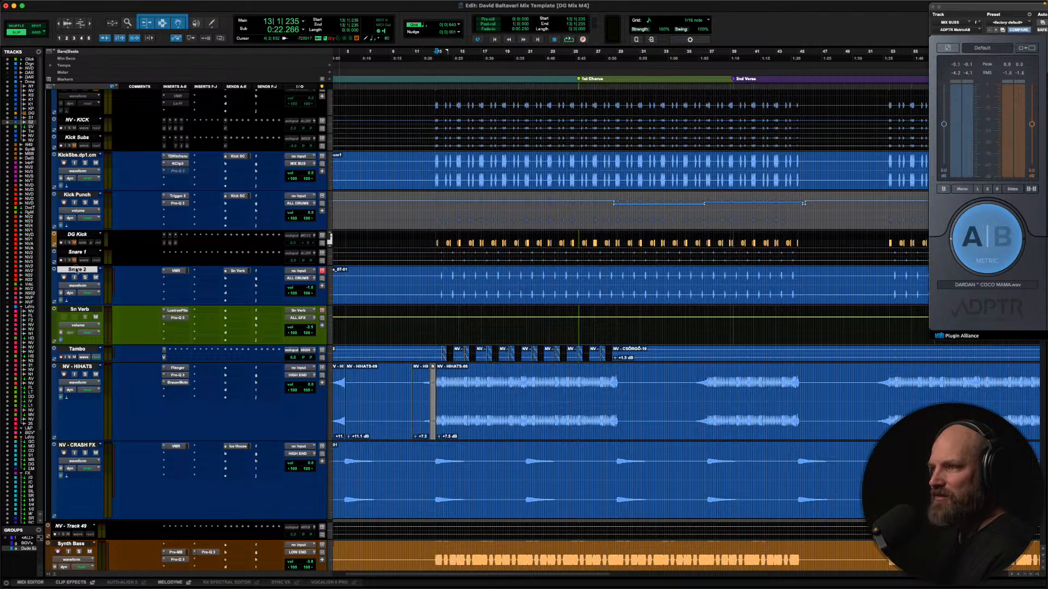
key(shift+s)
key(space)
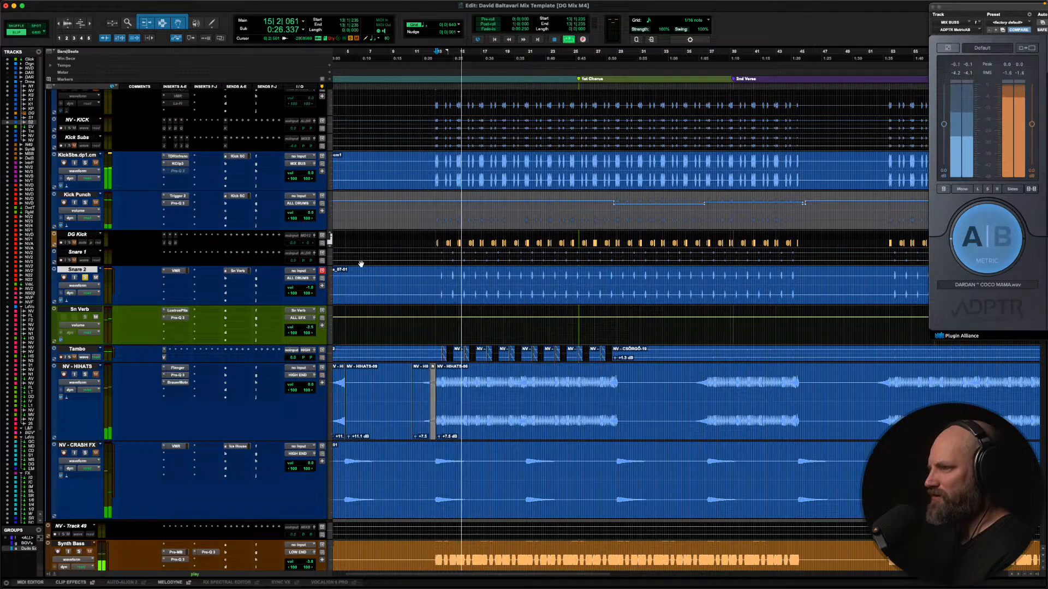
key(space)
key(shift+s)
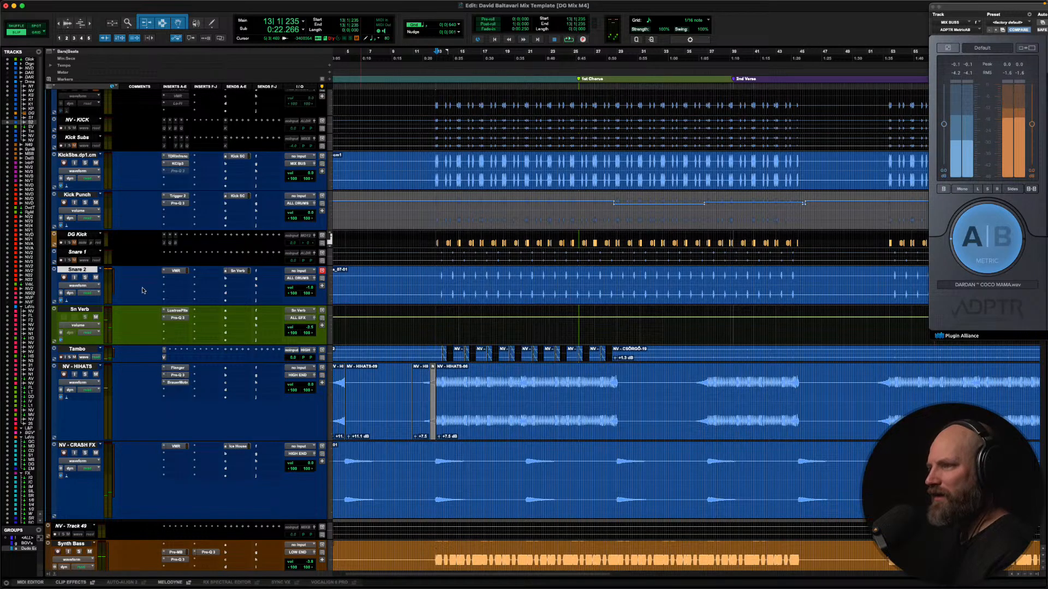
Play the full mix from bar 13 with Snare 2 unsoloed, stop, and place the playback start just before bar 13
key(space)
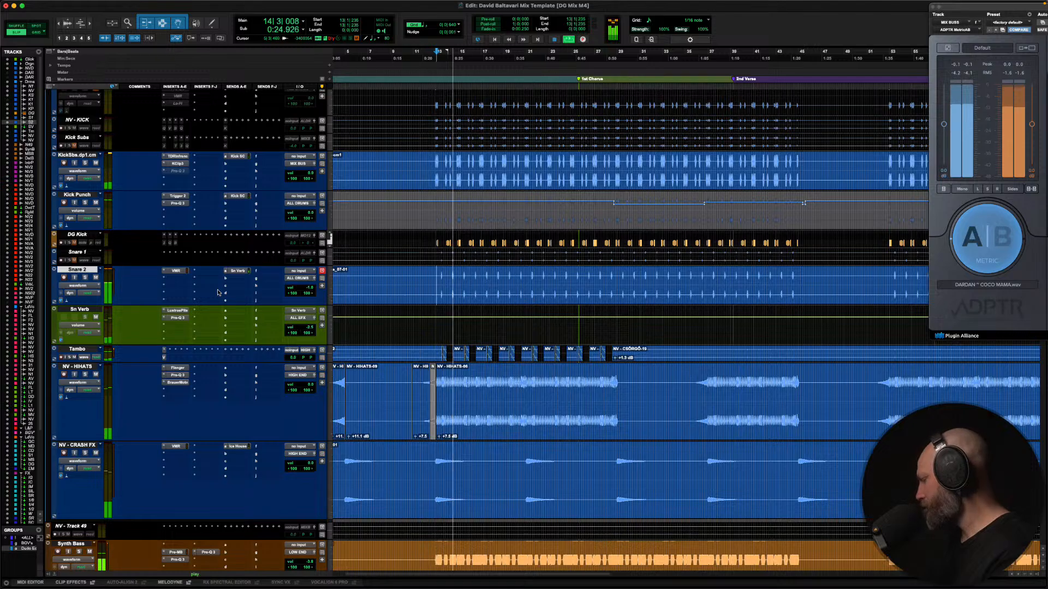
key(space)
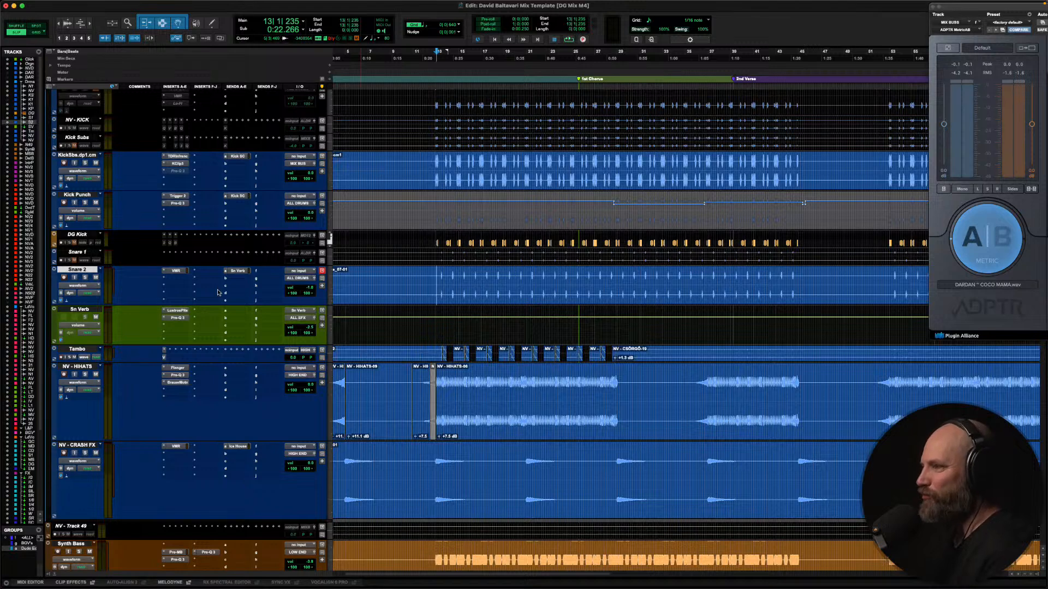
click(433, 280)
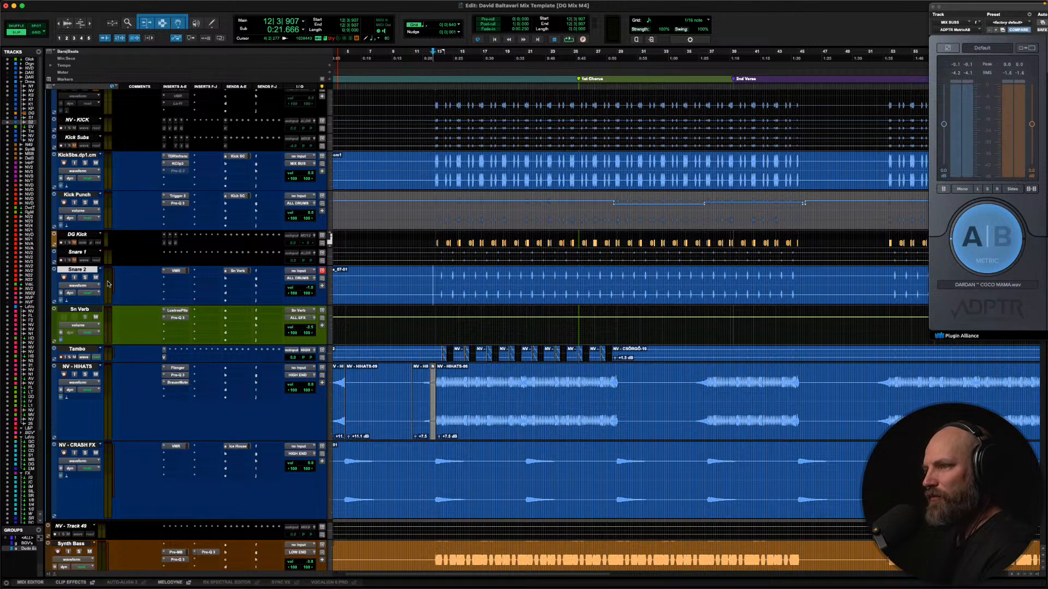
Select the Sn Verb track for review, and increase the height of the Tambo track to show its VMR insert
scroll(108, 283, down, 2)
click(83, 267)
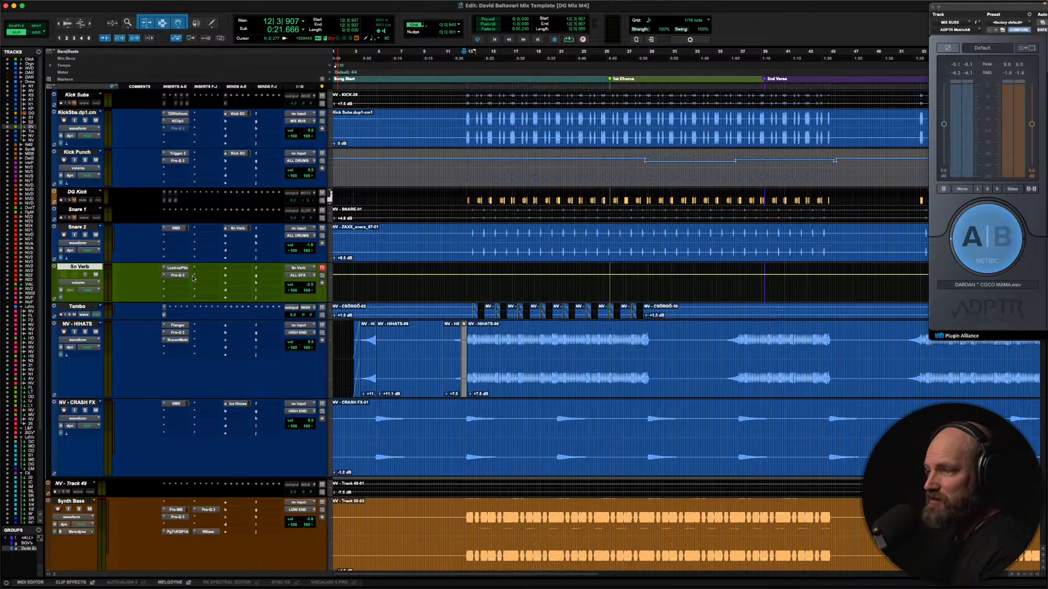
scroll(151, 275, down, 1)
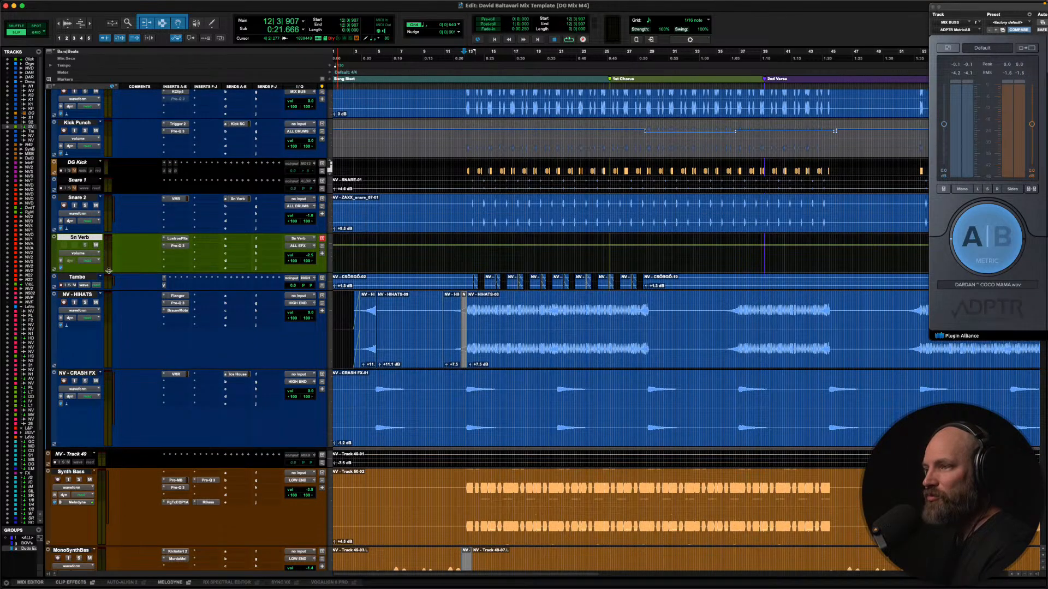
click(77, 277)
key(ctrl+Up)
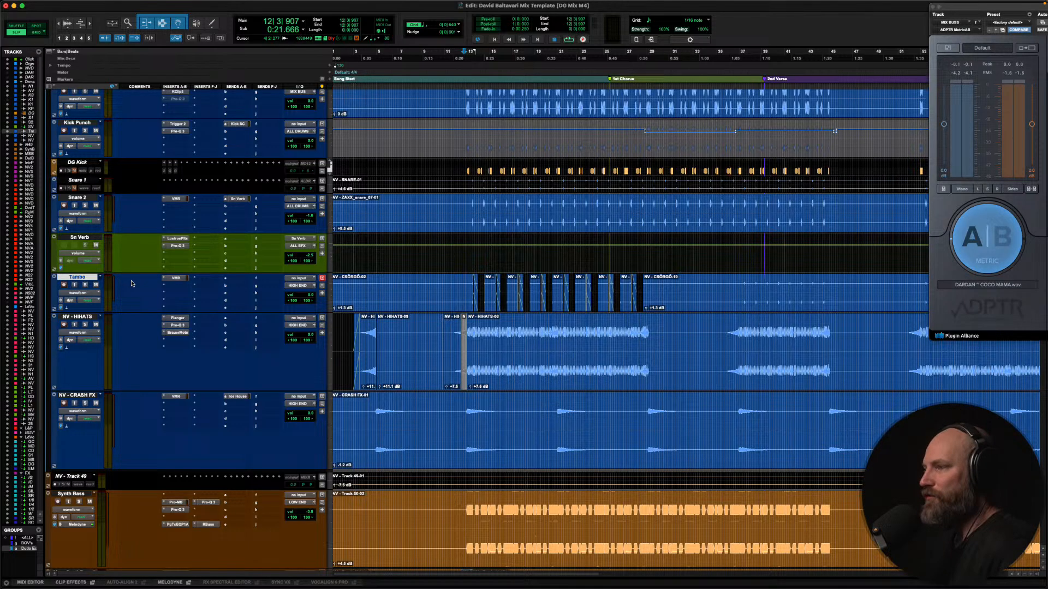
Select the NV - HIHATS and NV - CRASH FX tracks in turn to review their inserts and sends
scroll(131, 283, down, 2)
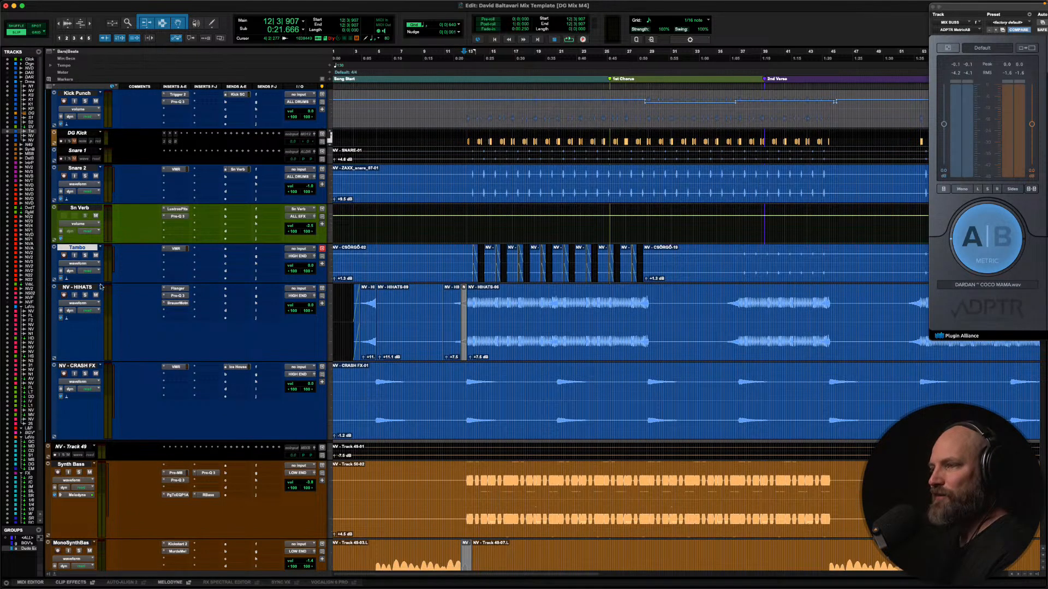
click(83, 291)
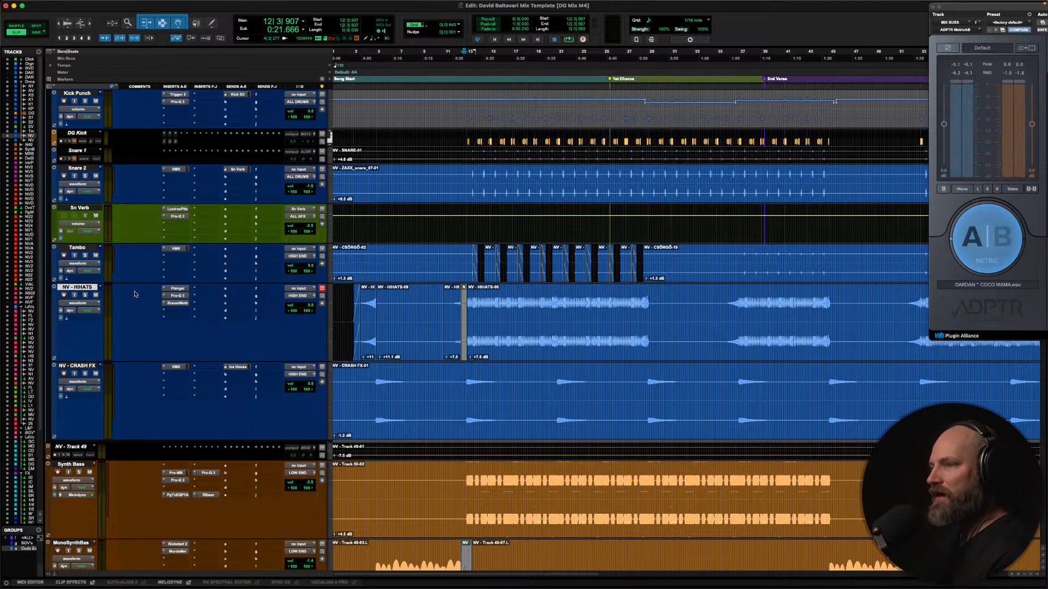
scroll(131, 294, down, 2)
click(79, 330)
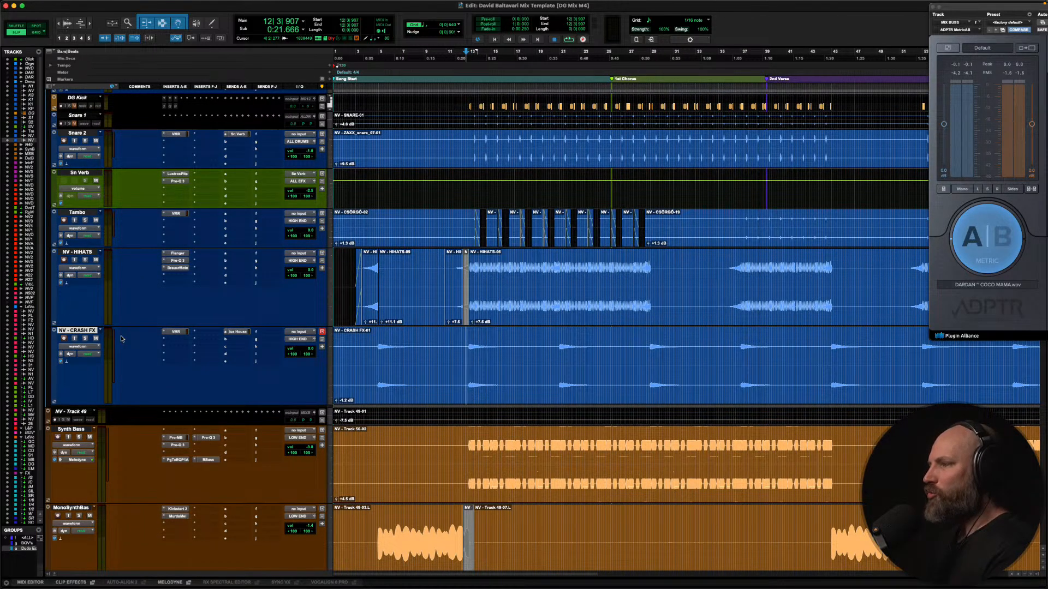
scroll(121, 339, up, 1)
scroll(121, 339, up, 3)
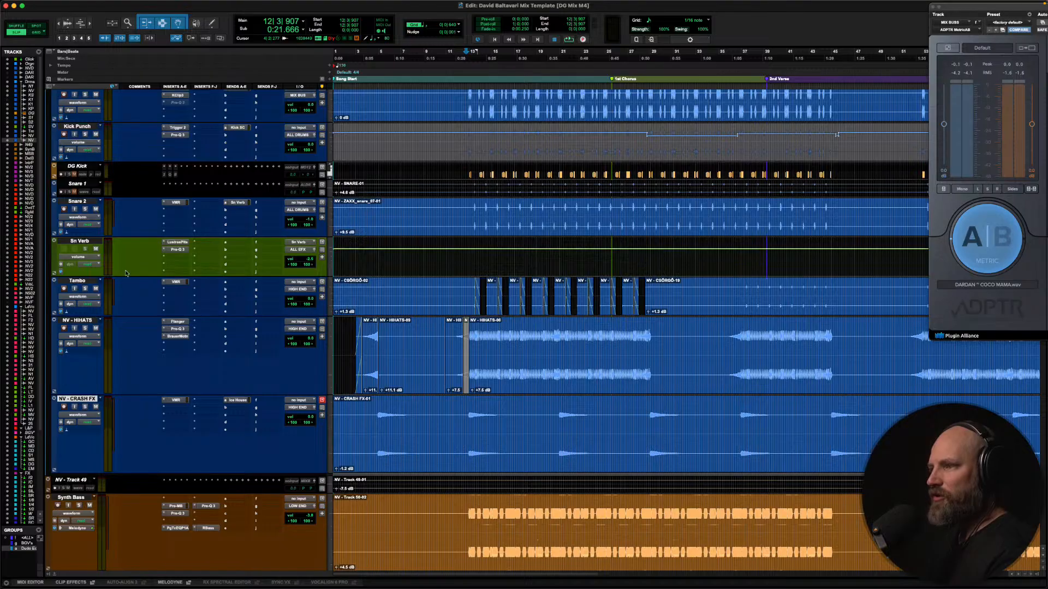
Select the Snare 2 track, review the Transient Shaper and Custom Series Equalizer in its VMR insert, and close the plug-in
click(84, 202)
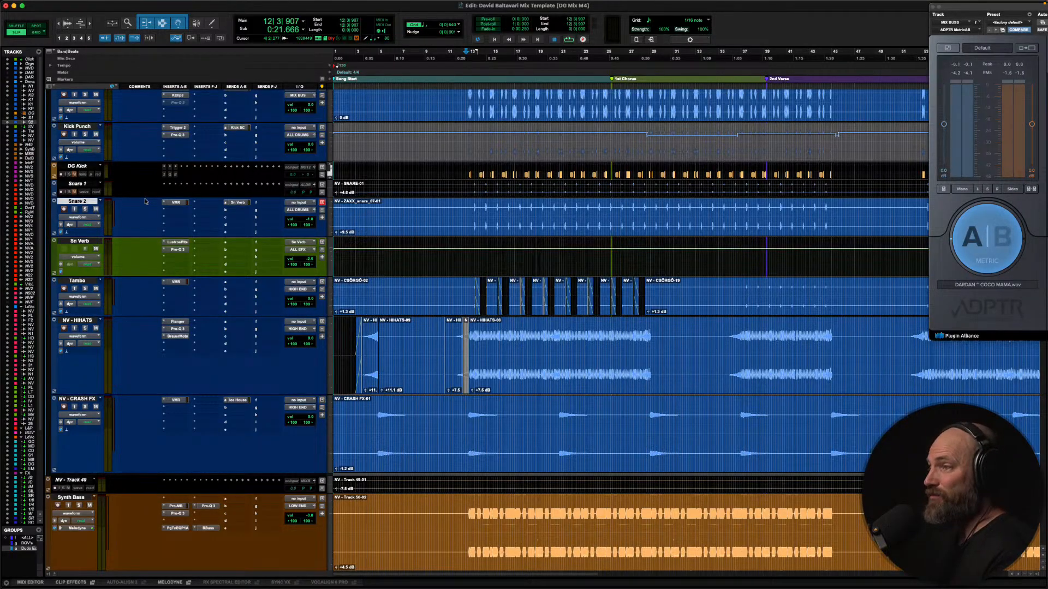
click(175, 203)
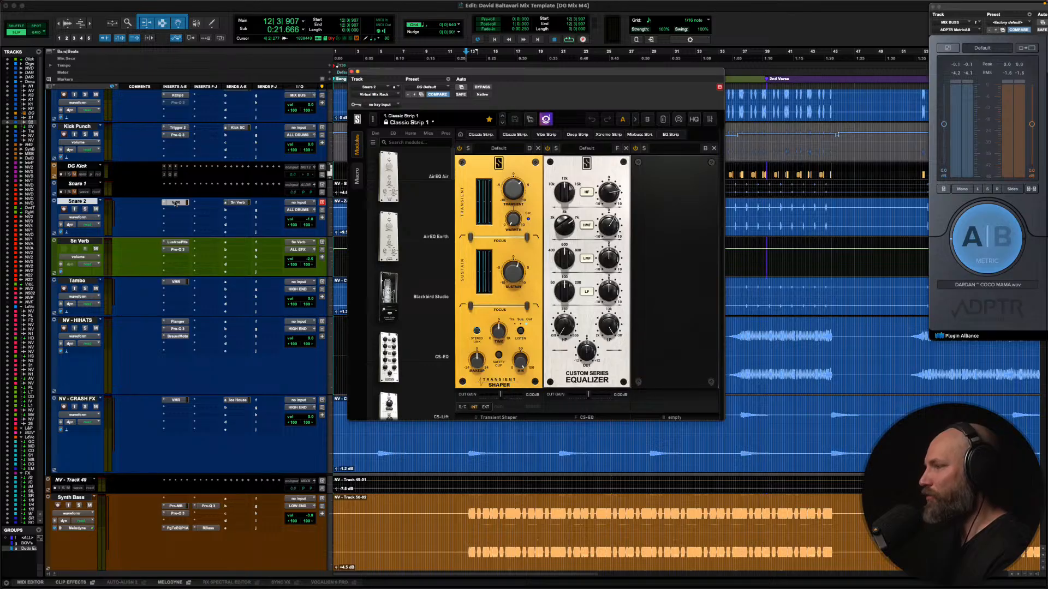
click(175, 203)
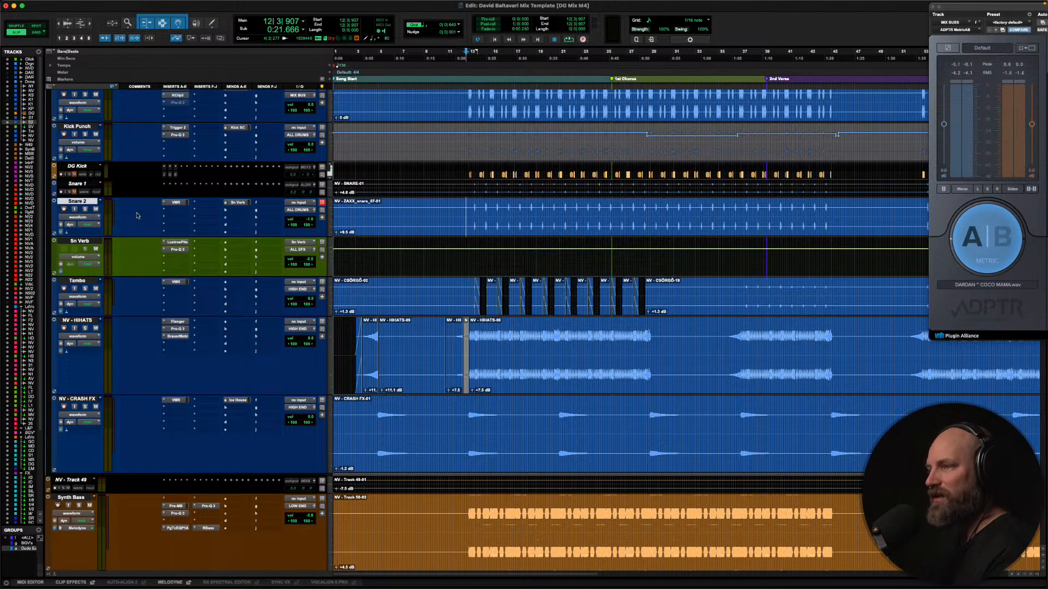
Select the Sn Verb track, review its Lustrous Plates reverb settings, and bring up its Pro-Q 3 equalizer
click(83, 243)
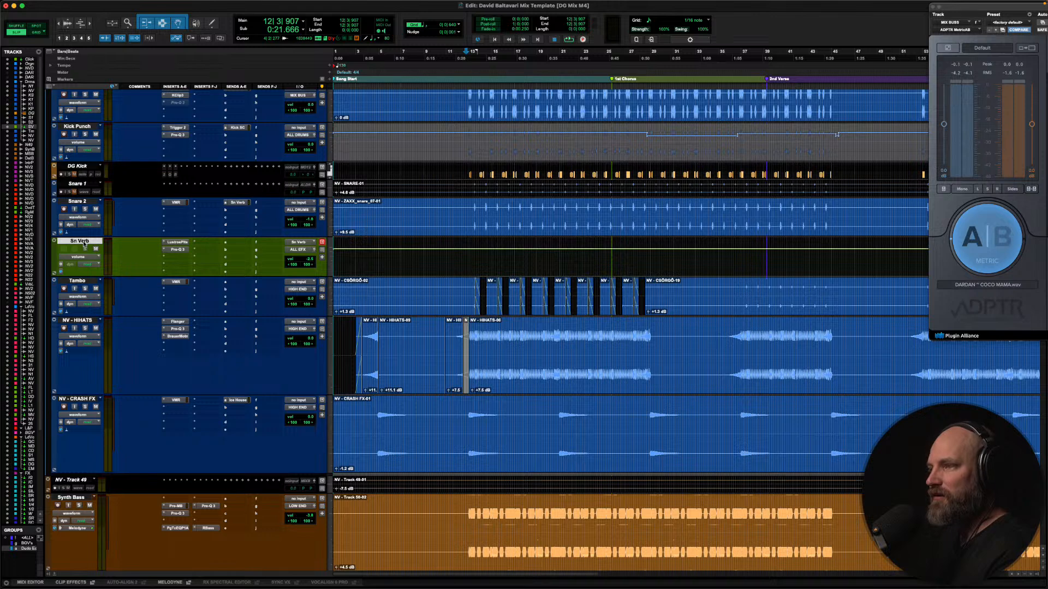
click(177, 241)
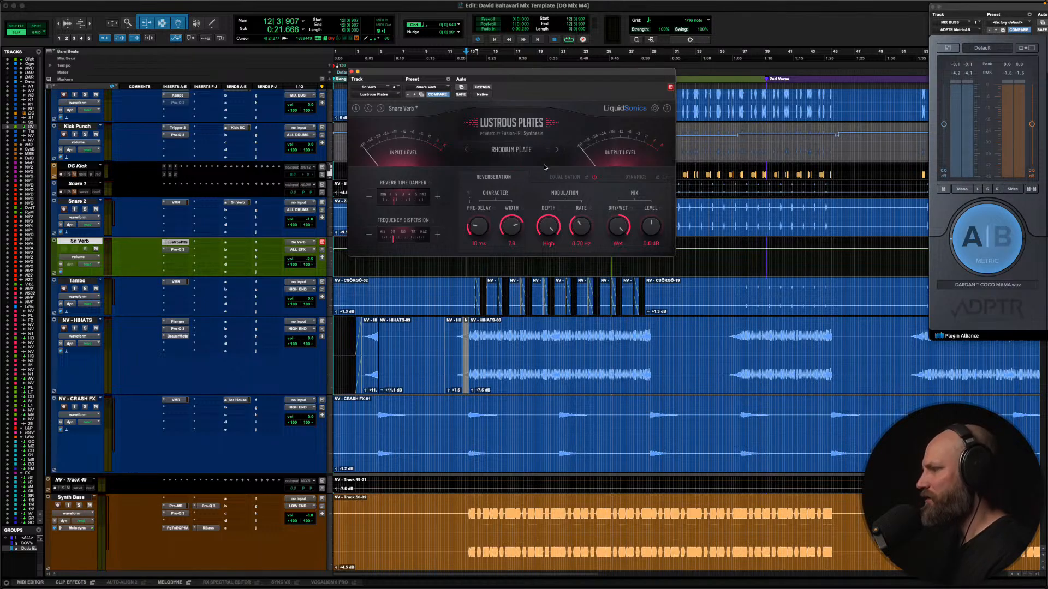
click(179, 249)
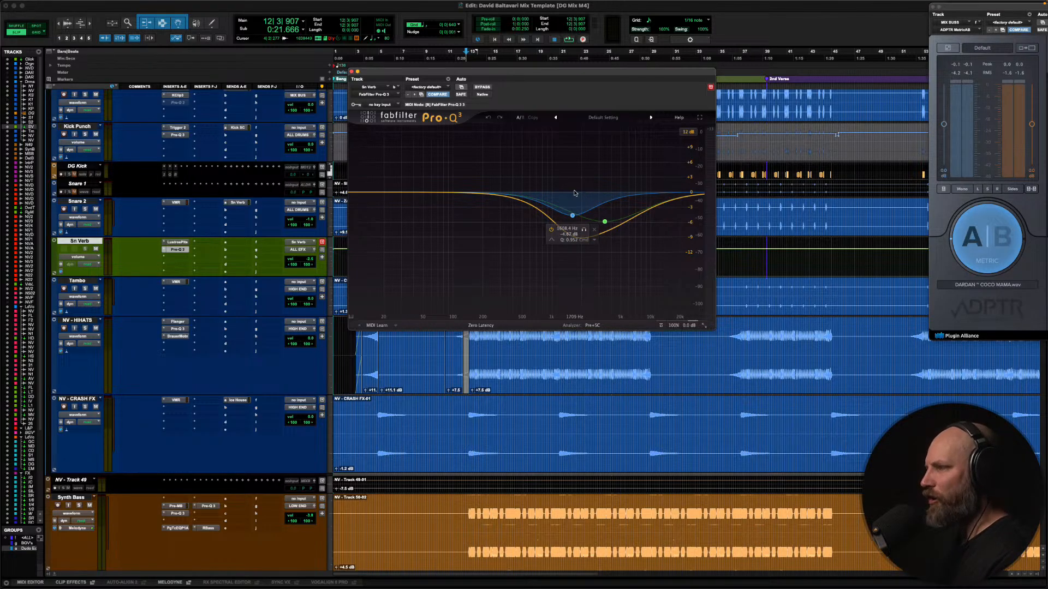
Try a high-cut band on the Sn Verb Pro-Q 3 curve, and undo the EQ changes
double_click(589, 191)
drag(590, 192, 567, 183)
click(487, 117)
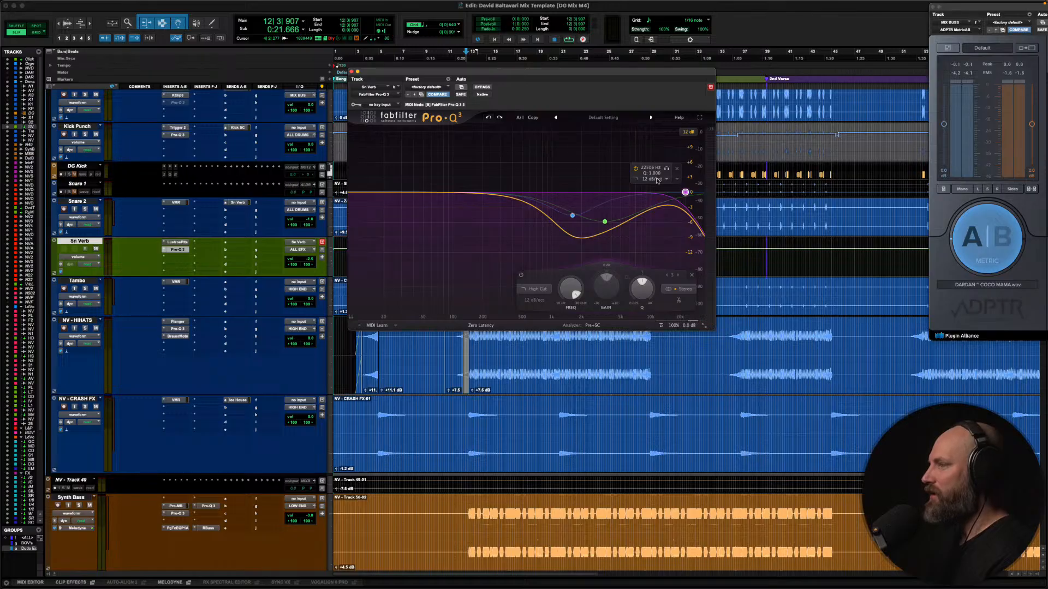
click(488, 117)
Examine the two midrange cut bands in the Sn Verb Pro-Q 3, and close the plug-in
mouse_move(573, 210)
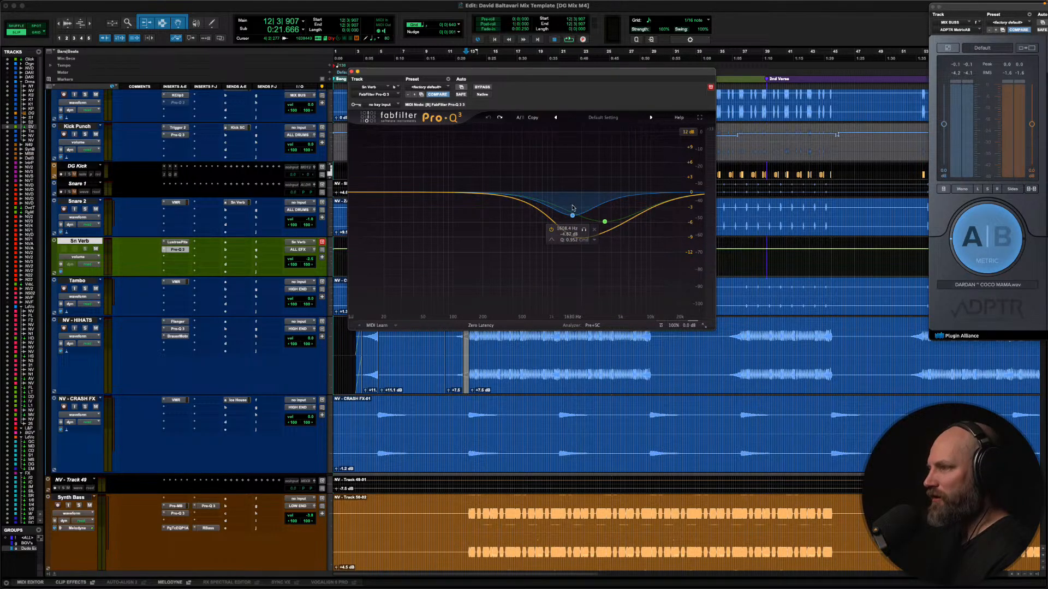
mouse_move(605, 223)
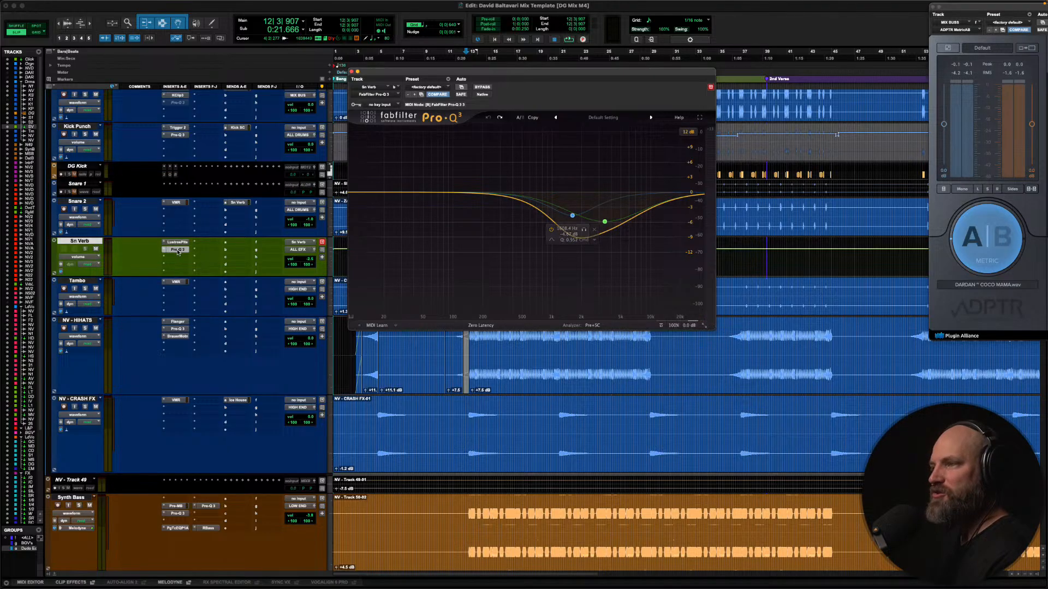
click(178, 251)
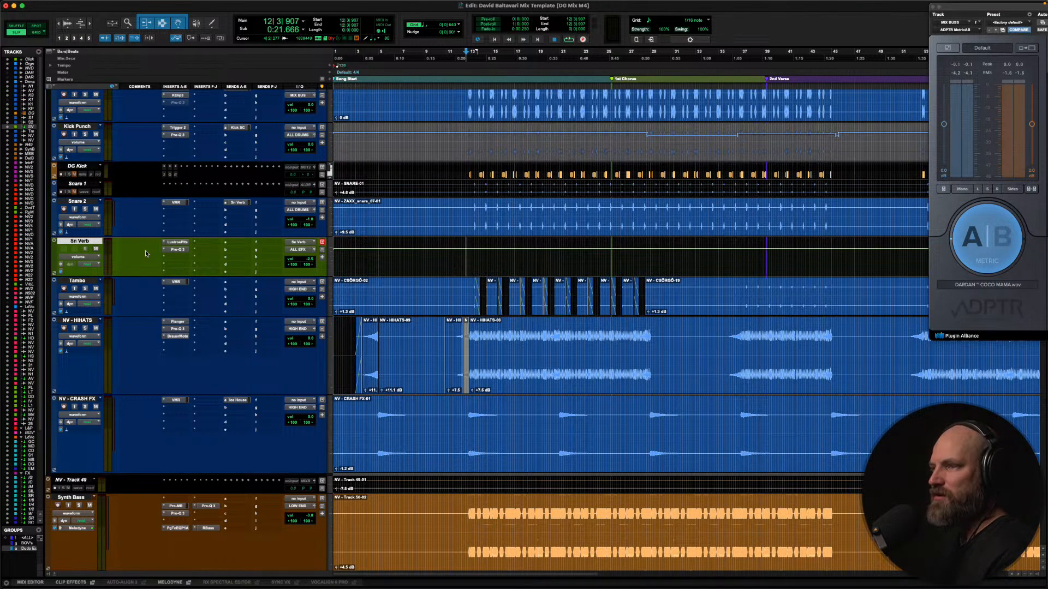
Solo the Tambo track, play it twice from beat 3 of bar 13, and stop playback
click(82, 282)
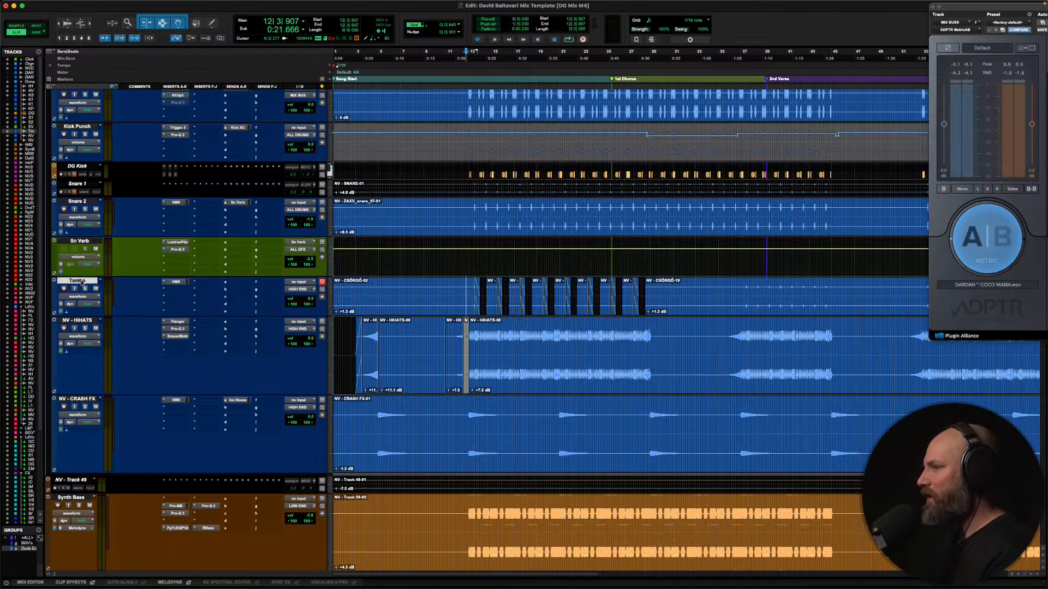
key(shift+s)
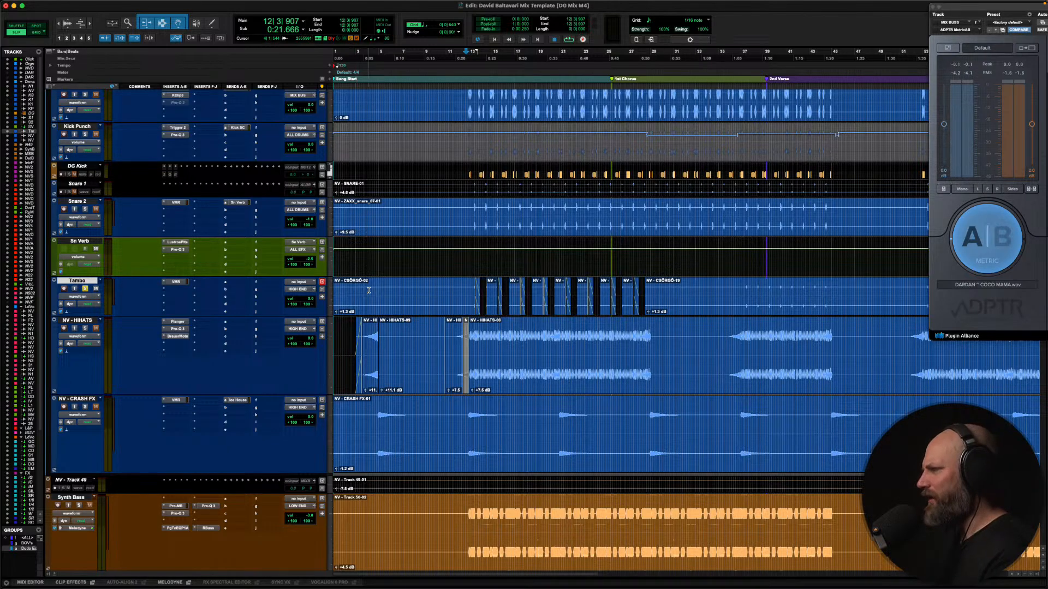
key(space)
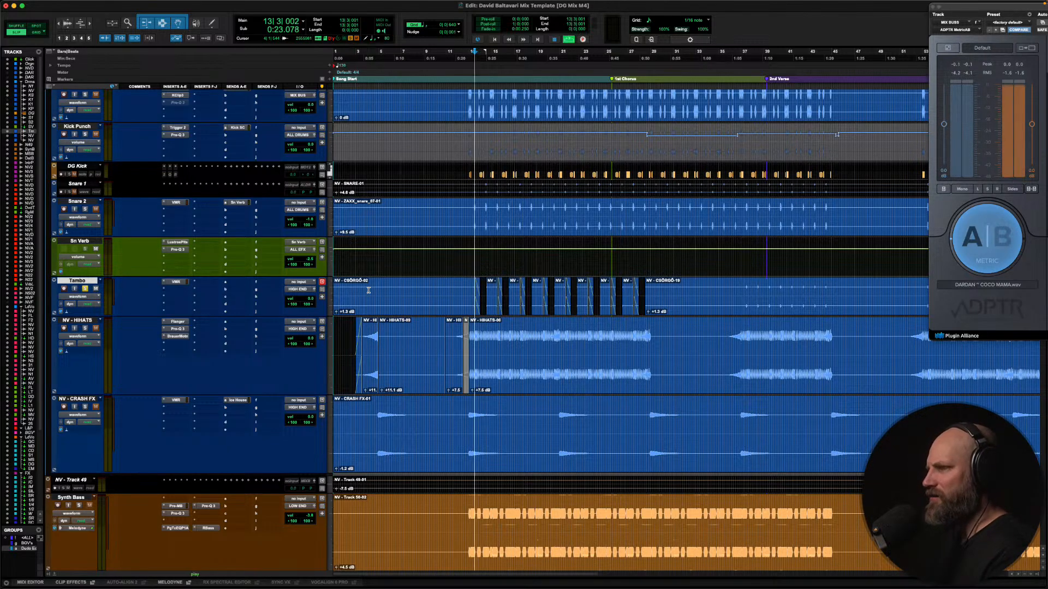
key(space)
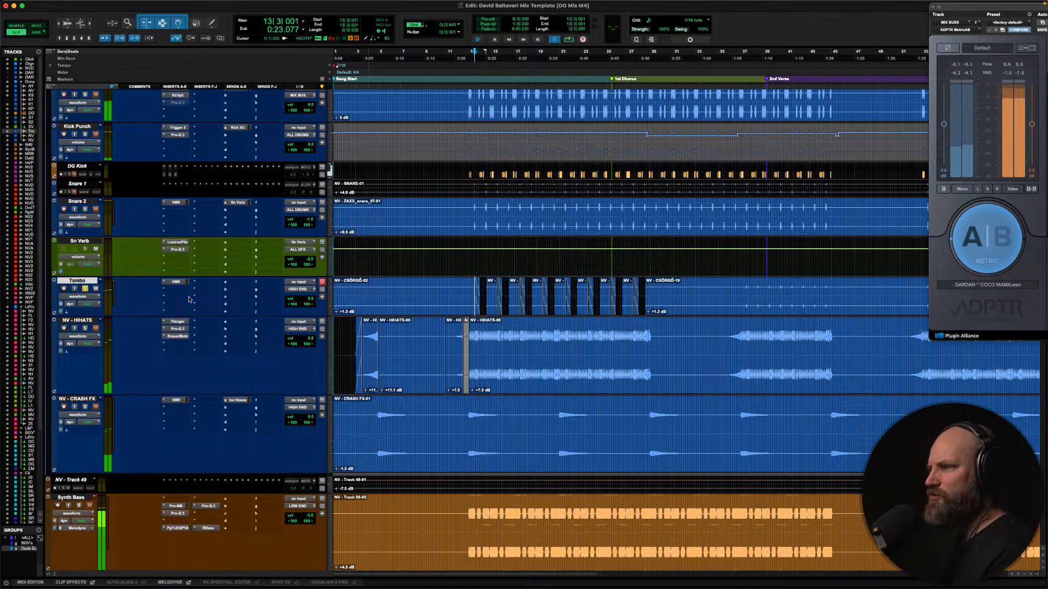
key(space)
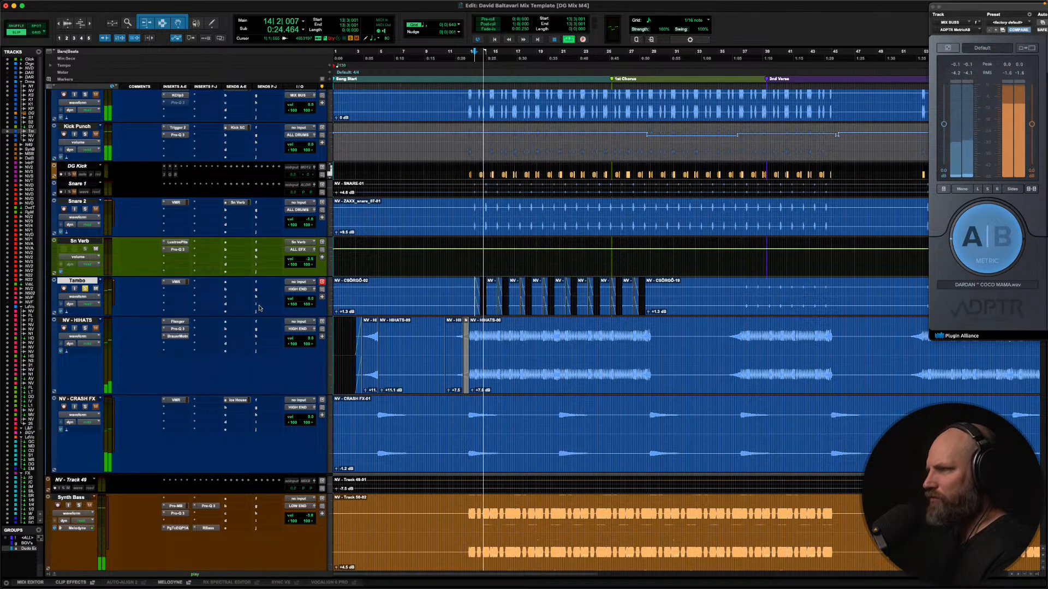
key(space)
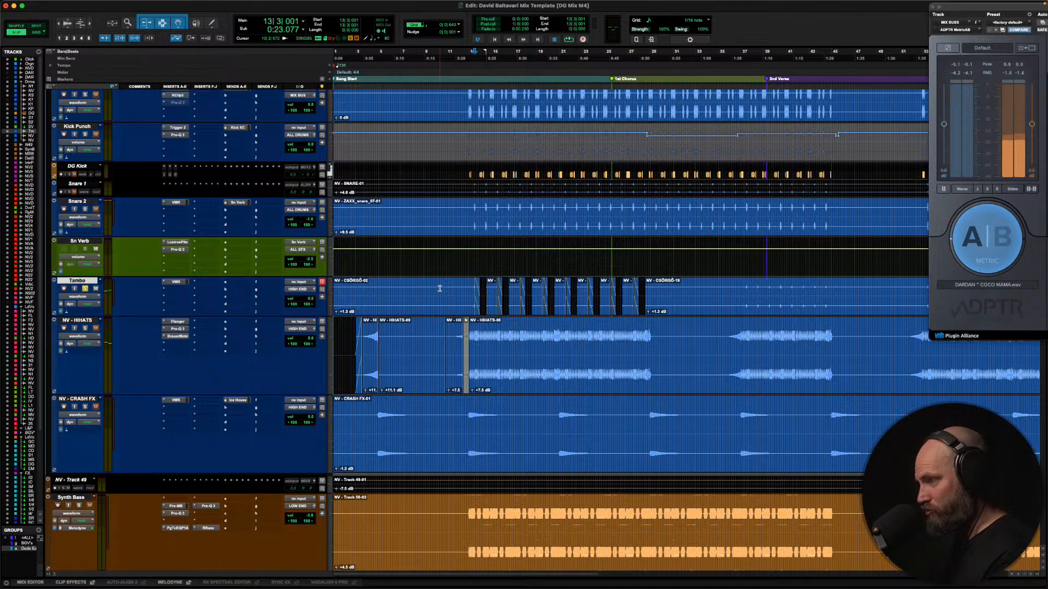
Enlarge the timeline around the Tambo clips from bar 13, play the soloed track again, stop, and take it out of solo
scroll(440, 289, right, 15)
scroll(440, 289, left, 15)
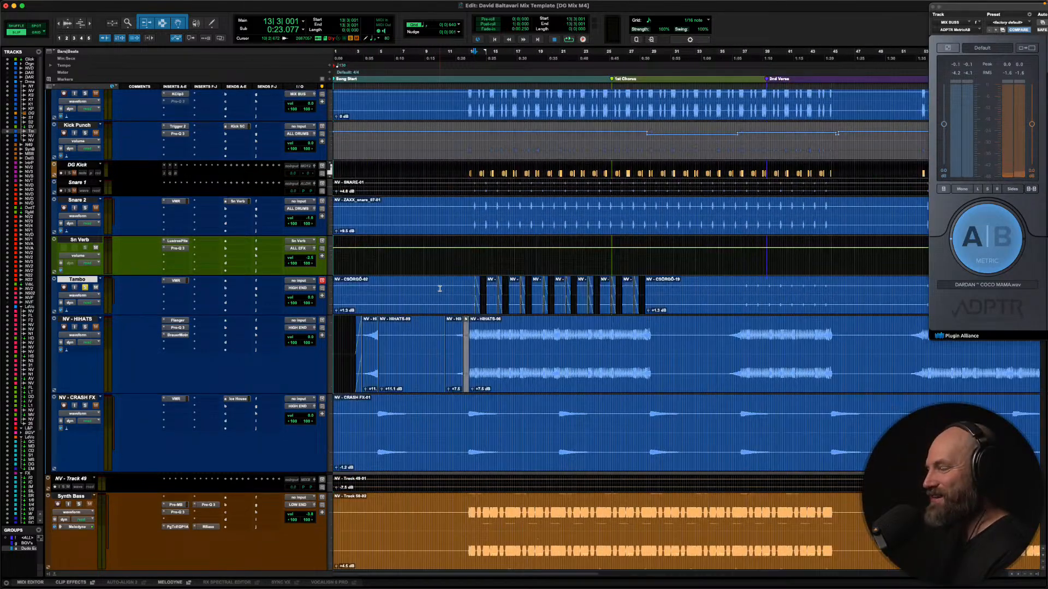
click(463, 286)
scroll(463, 286, up, 4)
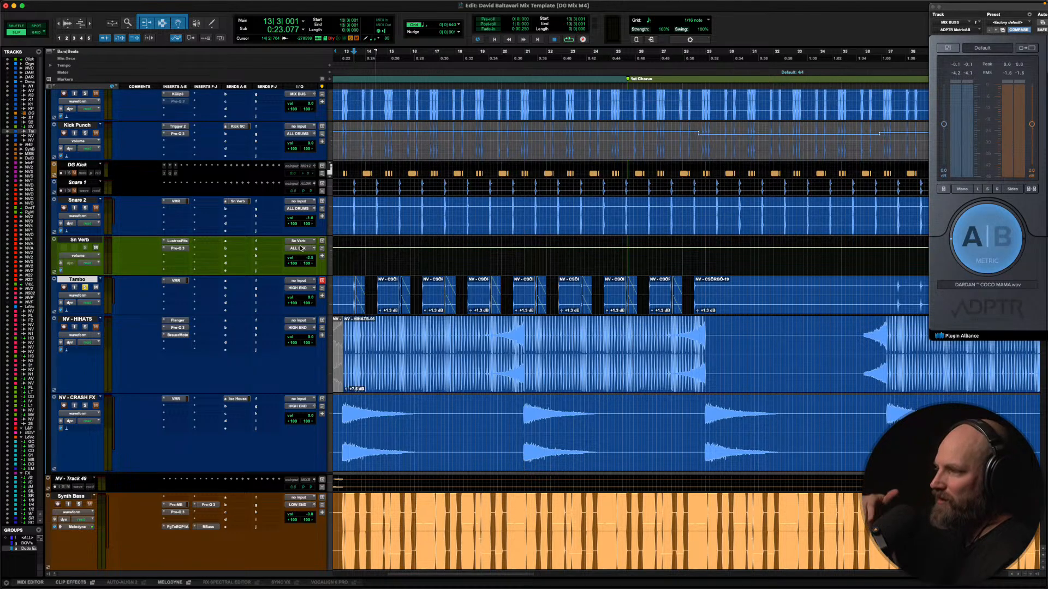
key(space)
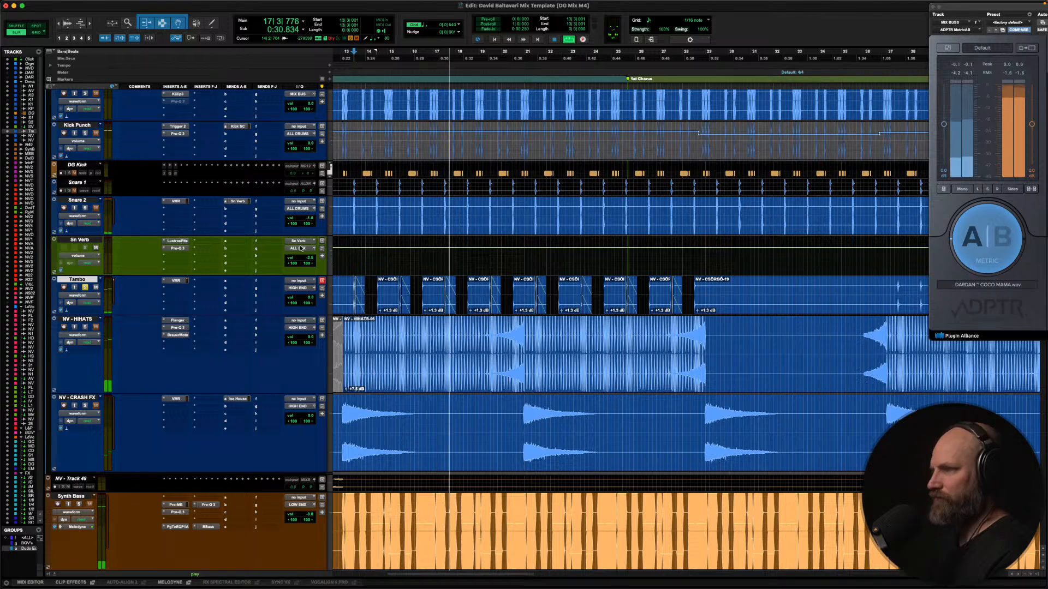
key(space)
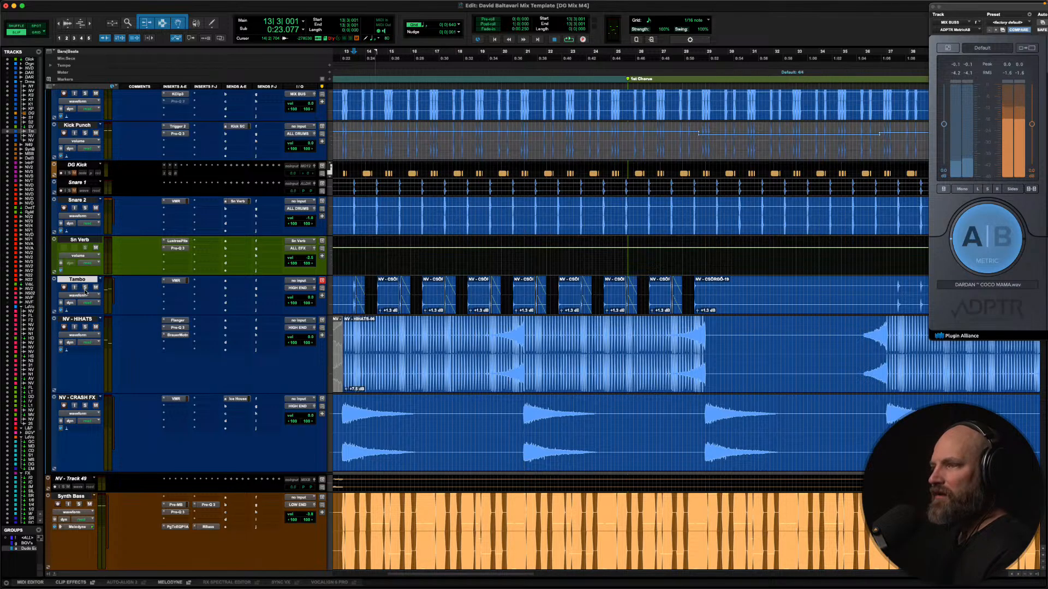
Place the playback start just before bar 13, play the full mix with Tambo unsoloed, and stop
click(341, 291)
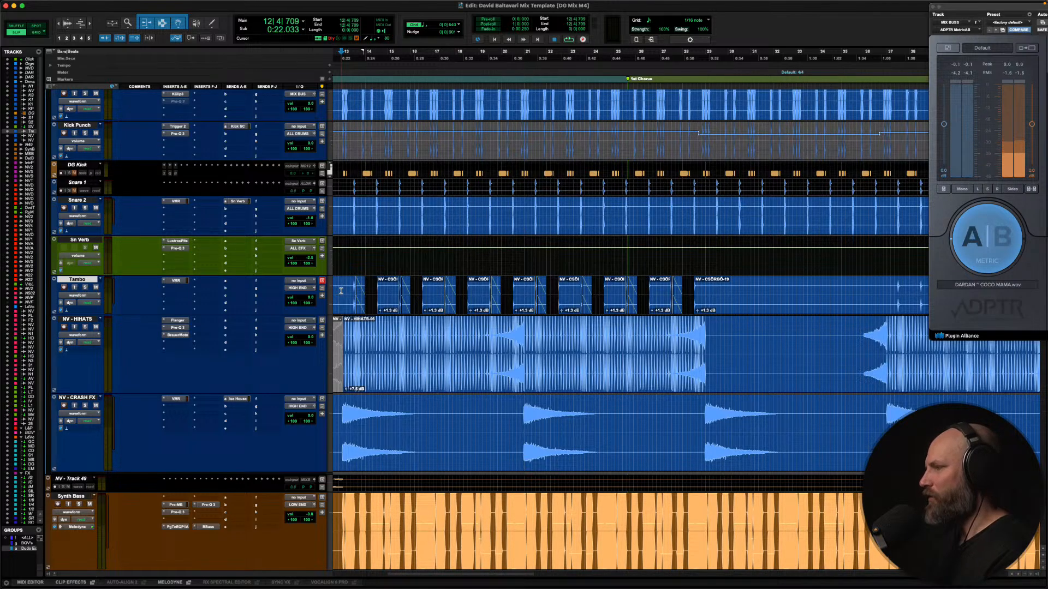
scroll(341, 291, left, 1)
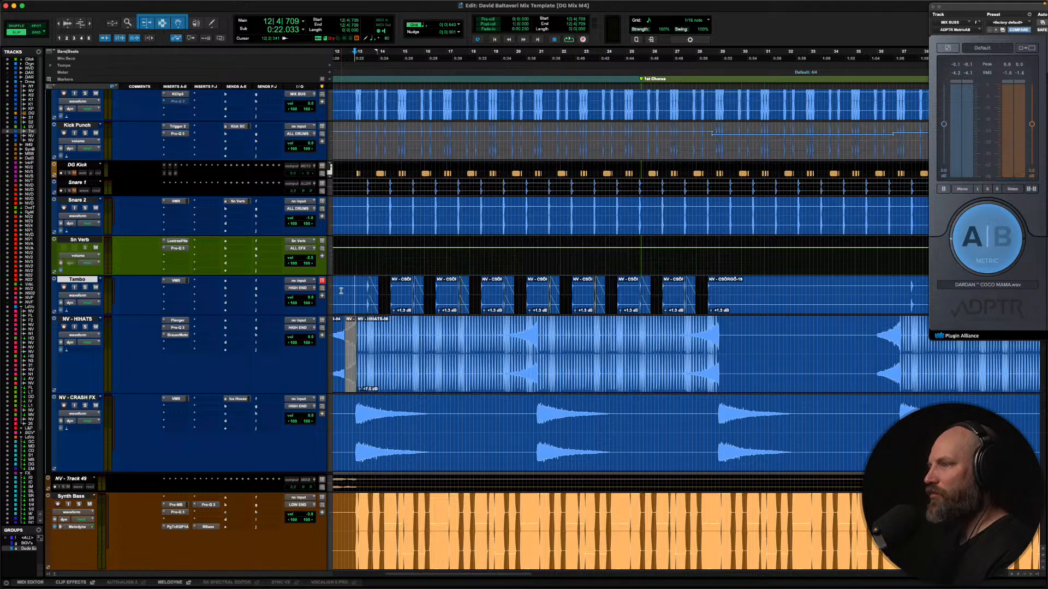
key(super+alt+bracketright)
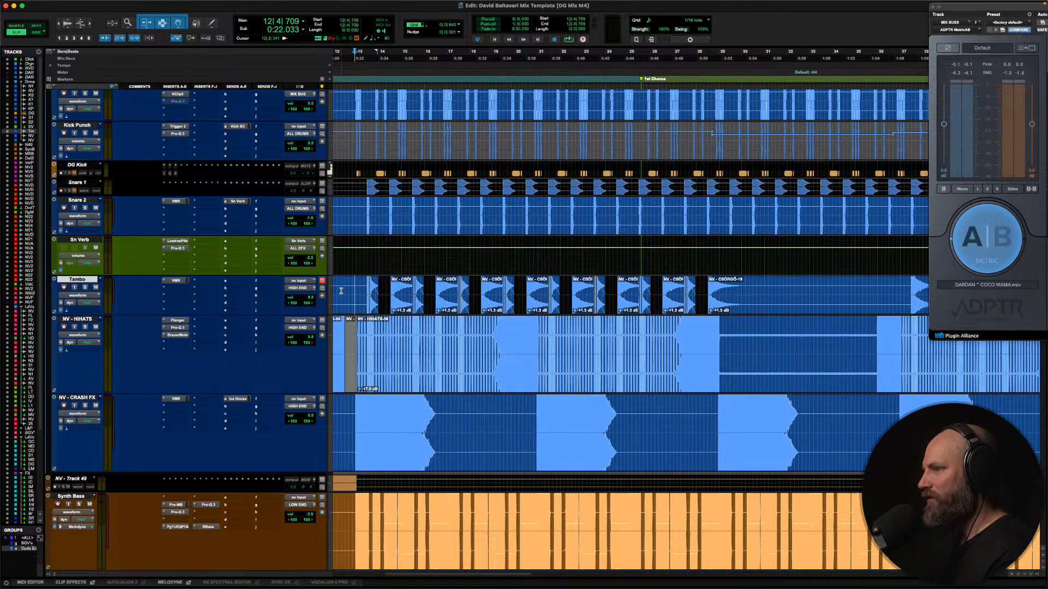
key(super+alt+bracketleft)
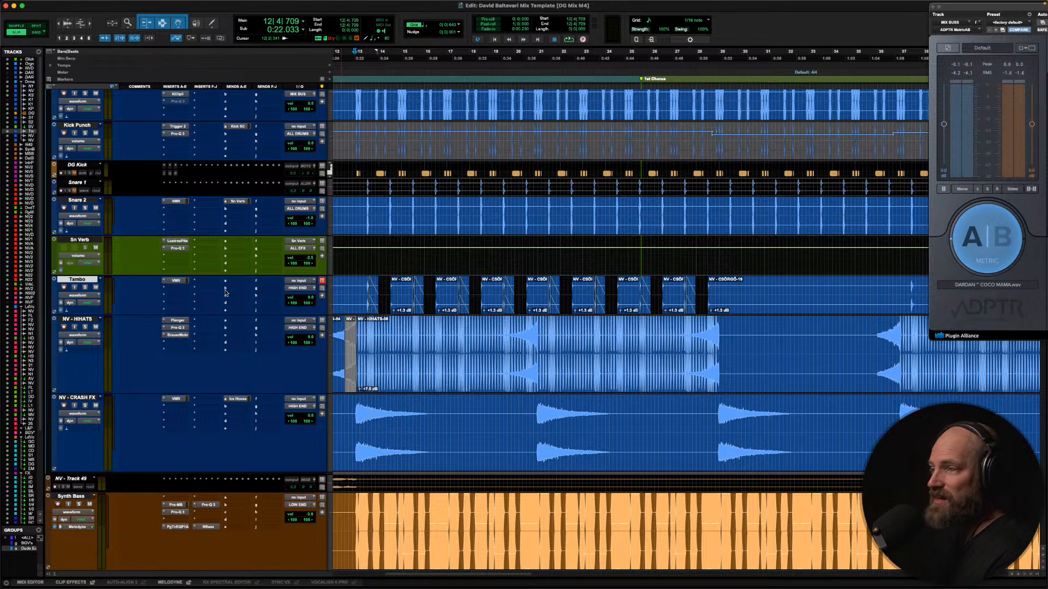
key(space)
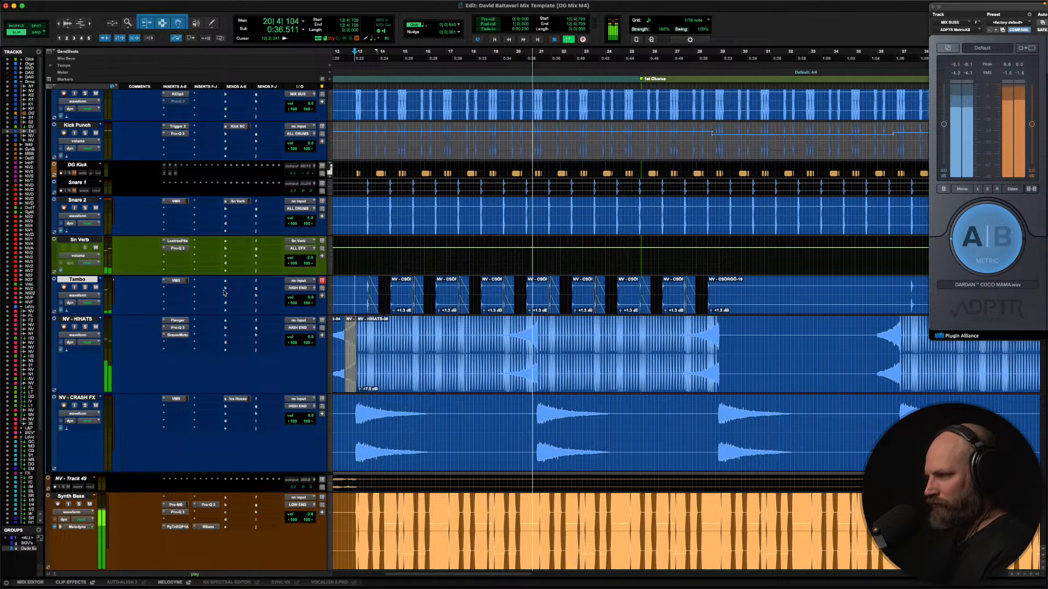
key(space)
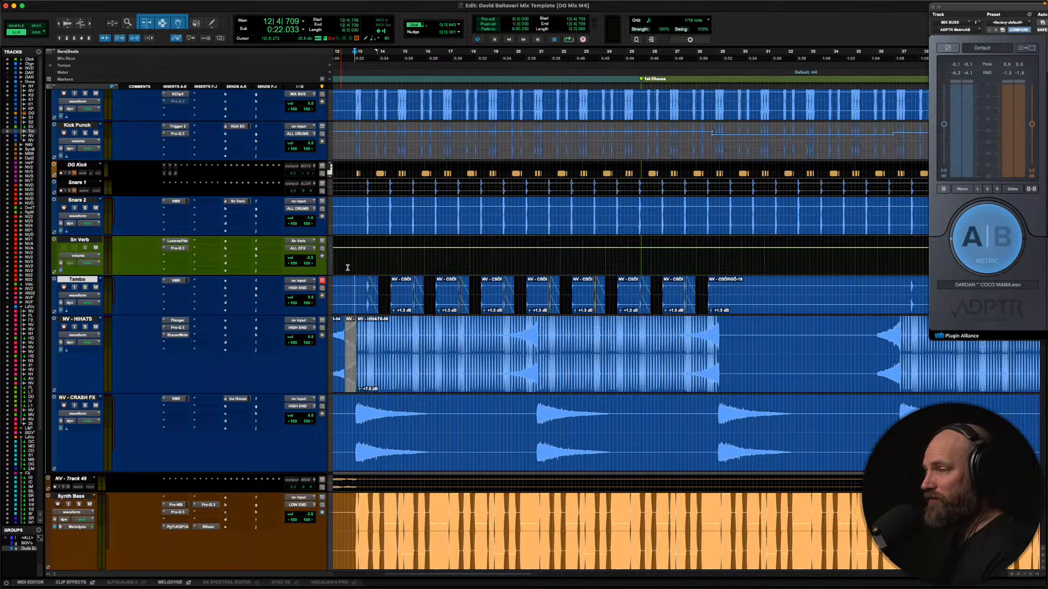
Review the FG-116 compressor in Tambo's VMR insert while playing the soloed track, stop, unsolo it, and close the plug-in
scroll(224, 275, down, 4)
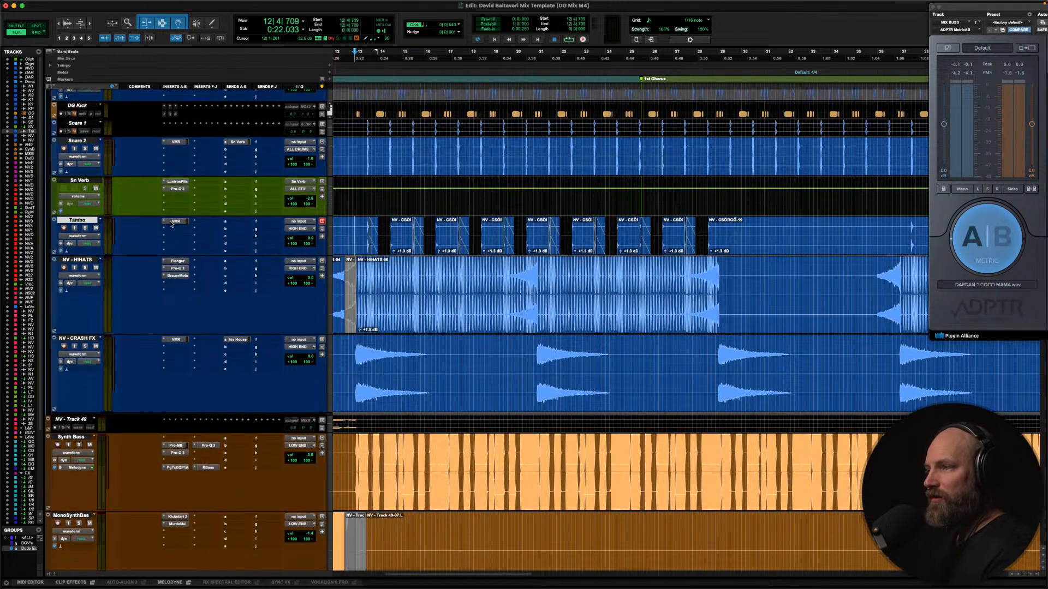
click(174, 222)
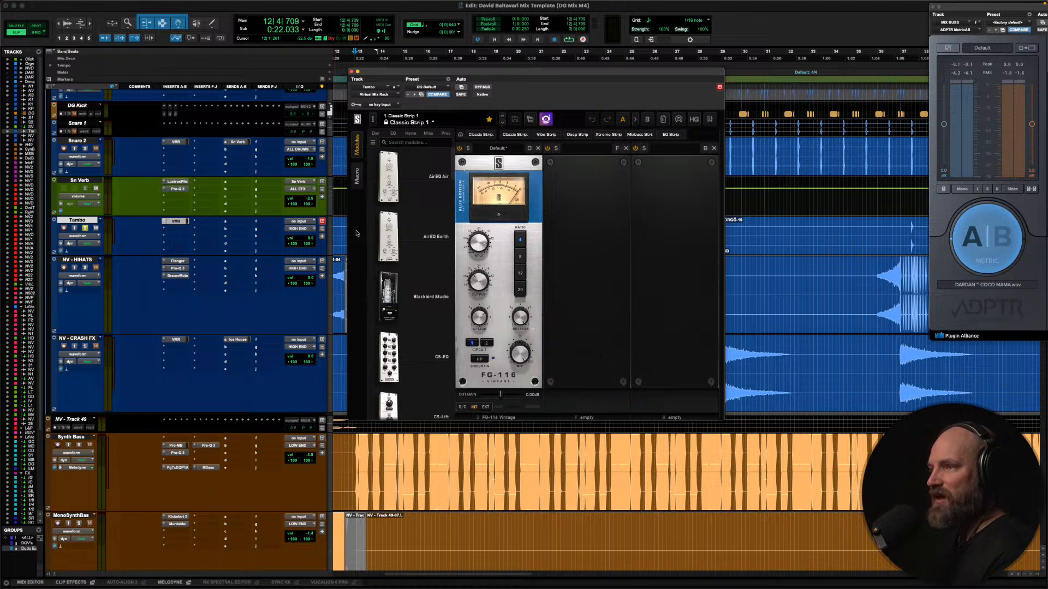
mouse_move(369, 232)
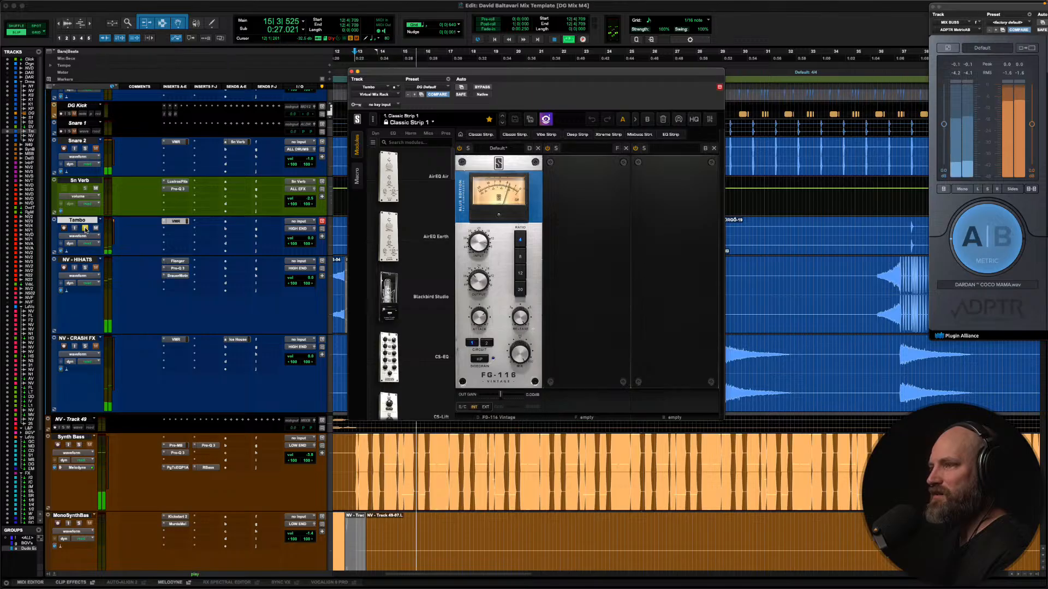
key(space)
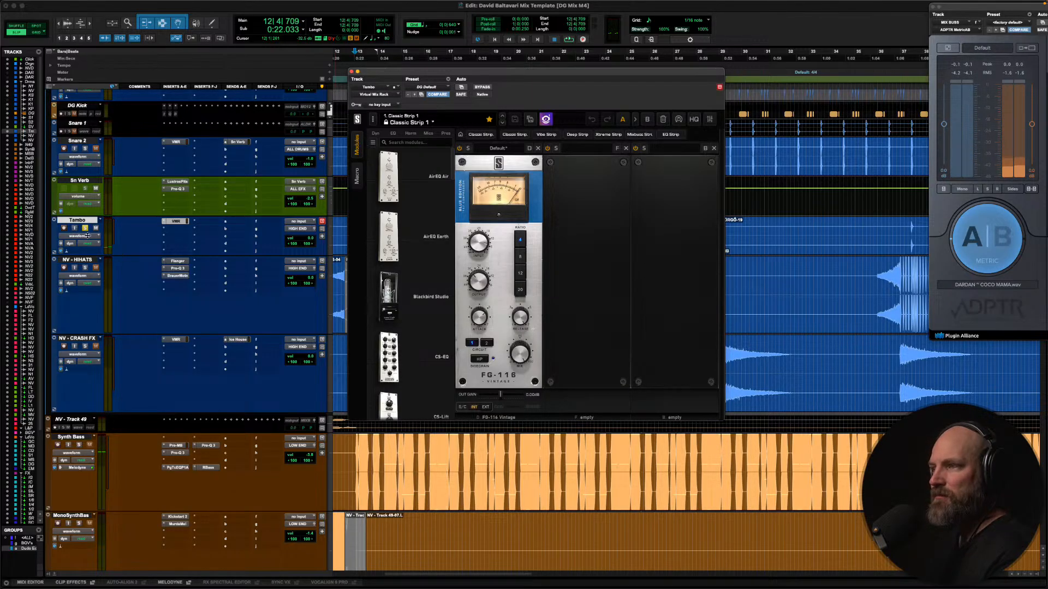
click(175, 223)
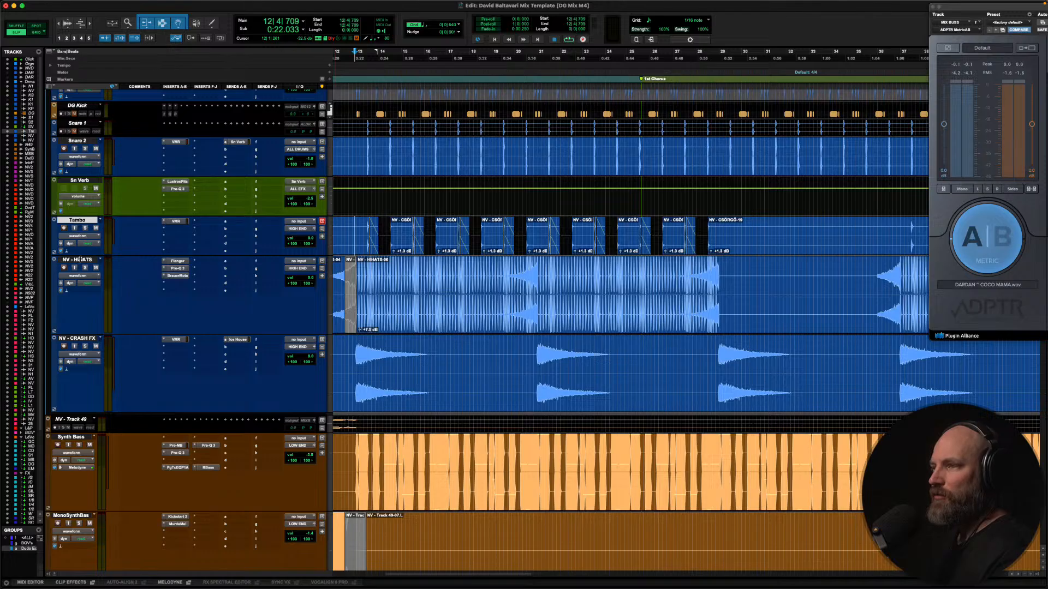
Solo the NV - HIHATS track, play a short passage from bar 13, and stop playback
click(80, 260)
key(shift+s)
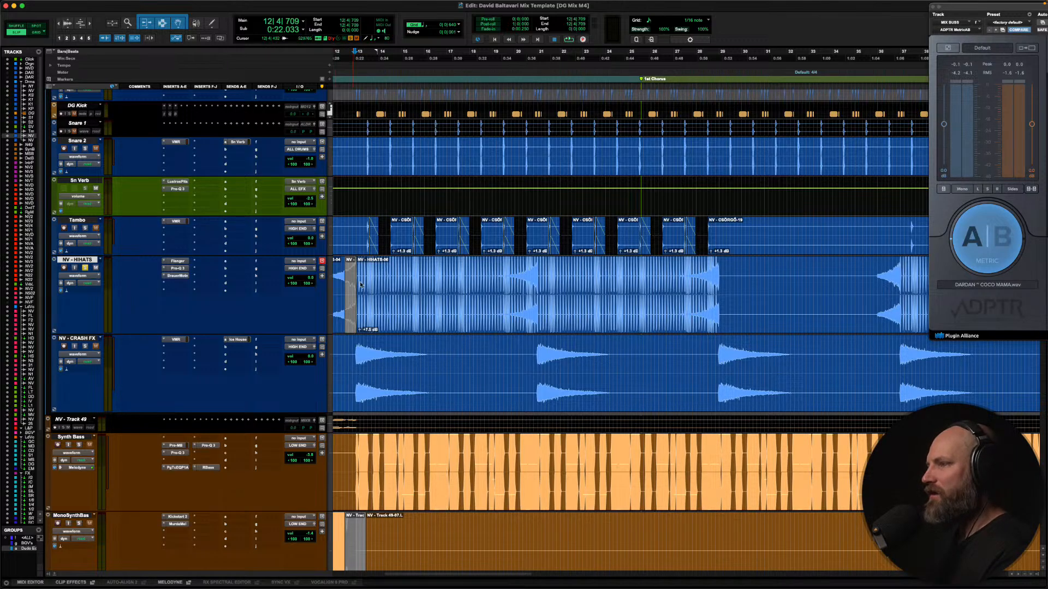
key(space)
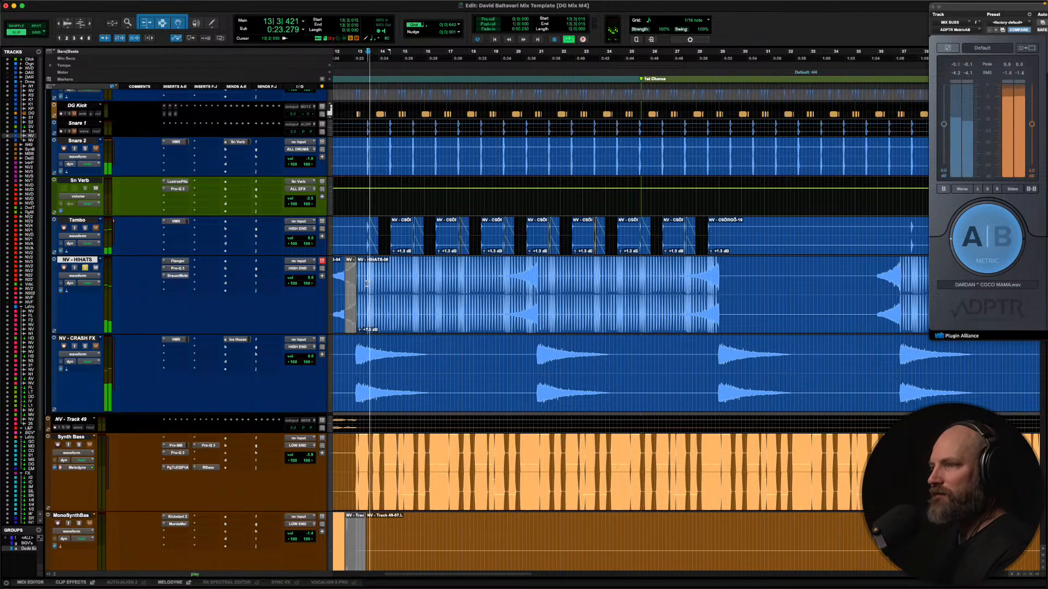
key(space)
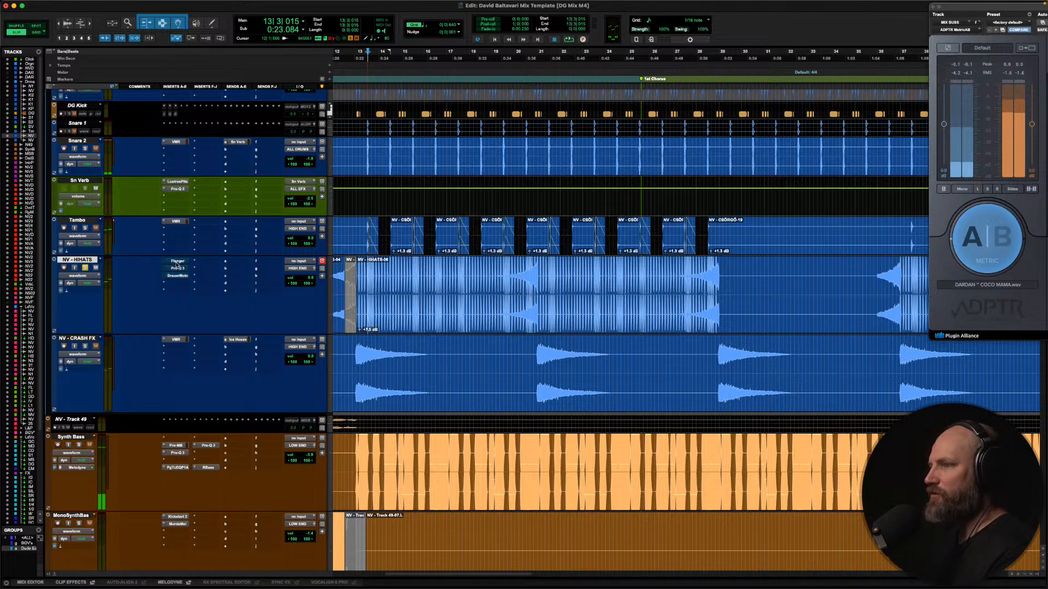
Play the soloed hi-hats while comparing the Flanger insert bypassed and active, stop playback, and close the plug-in
key(space)
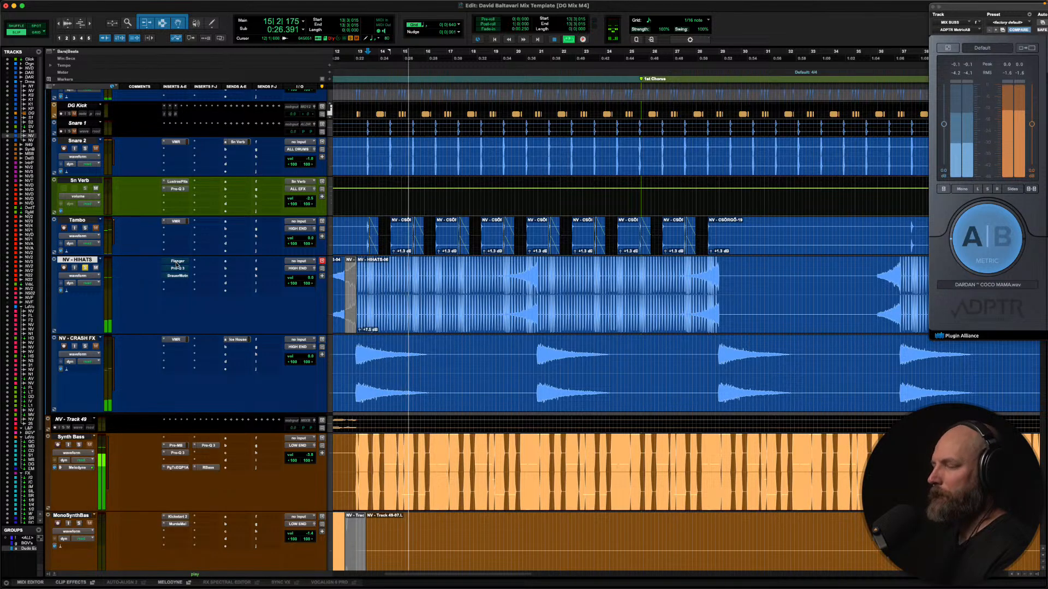
click(178, 262)
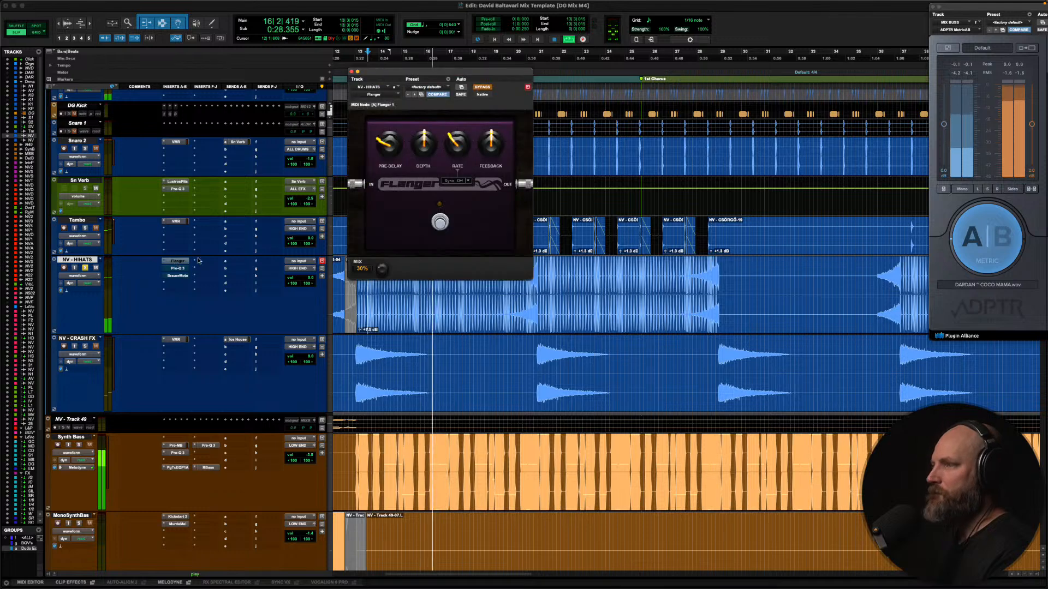
click(483, 87)
click(482, 87)
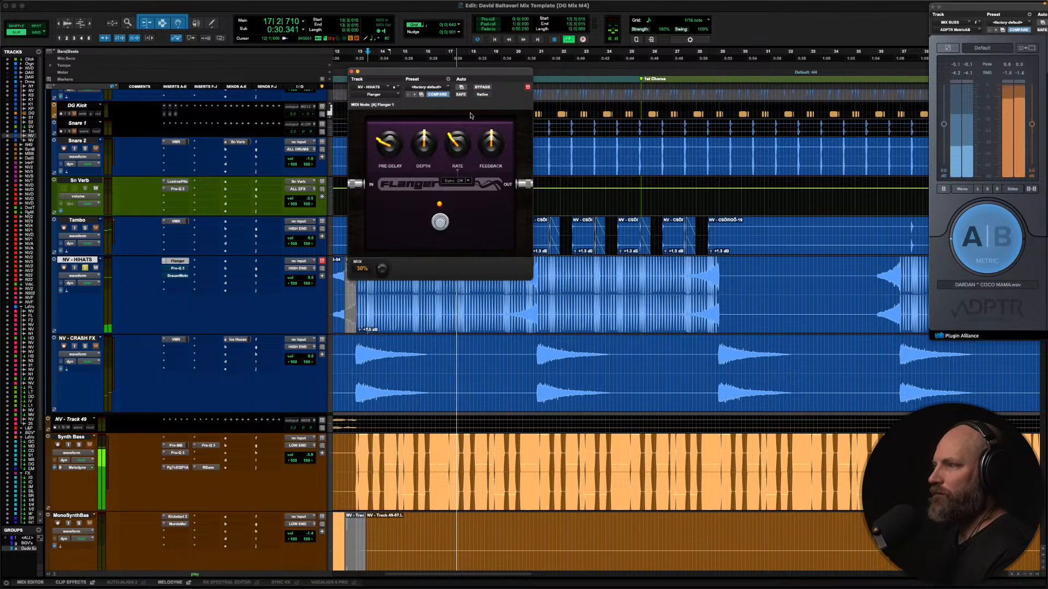
key(space)
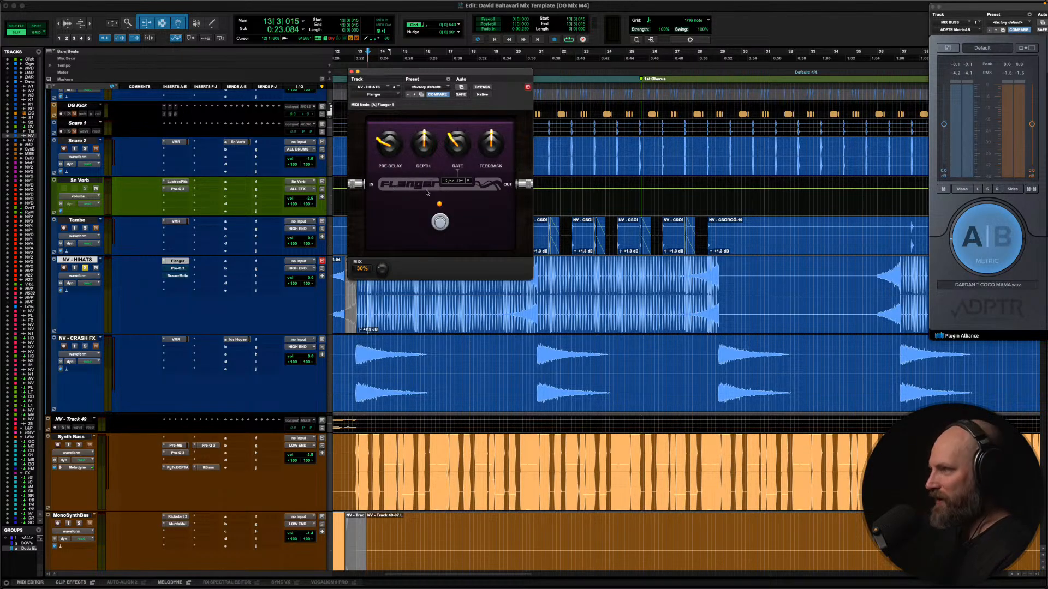
drag(434, 75, 519, 63)
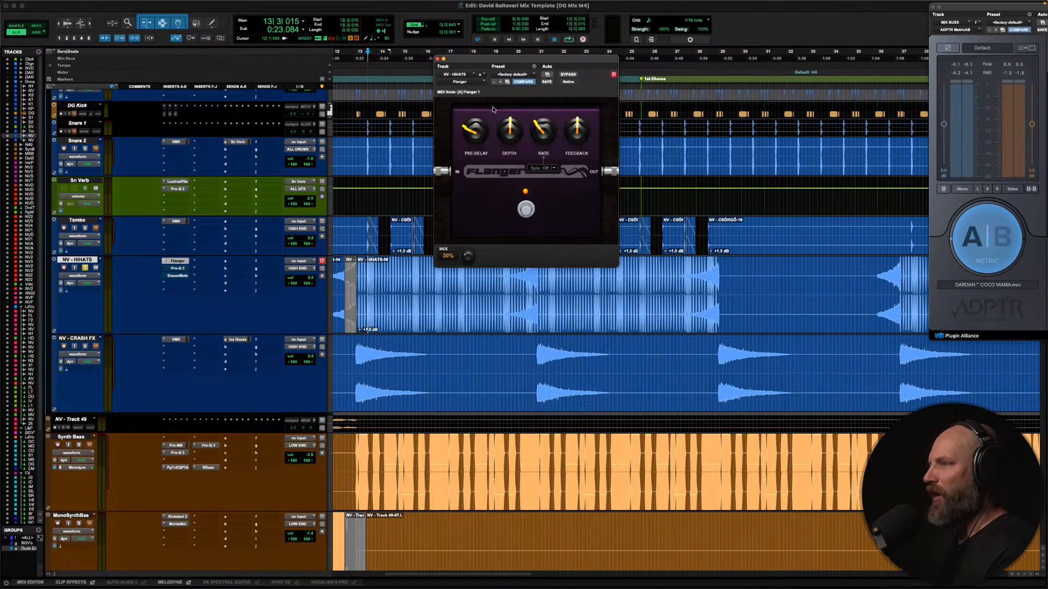
click(183, 262)
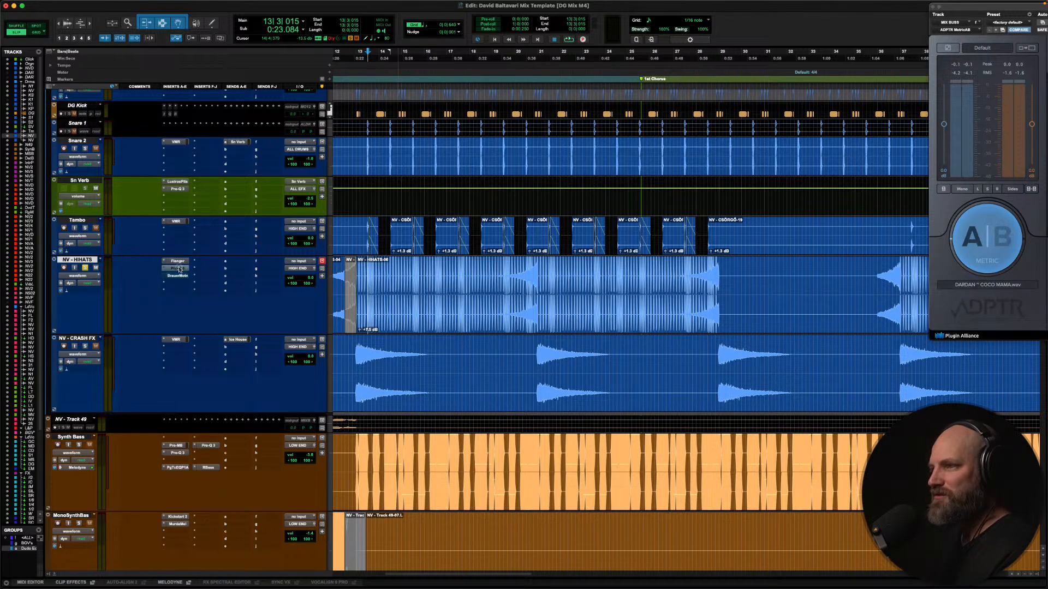
Review the hi-hats' FabFilter Pro-Q 3 insert, toggling its bypass around playback from bar 13
click(179, 268)
drag(589, 62, 536, 120)
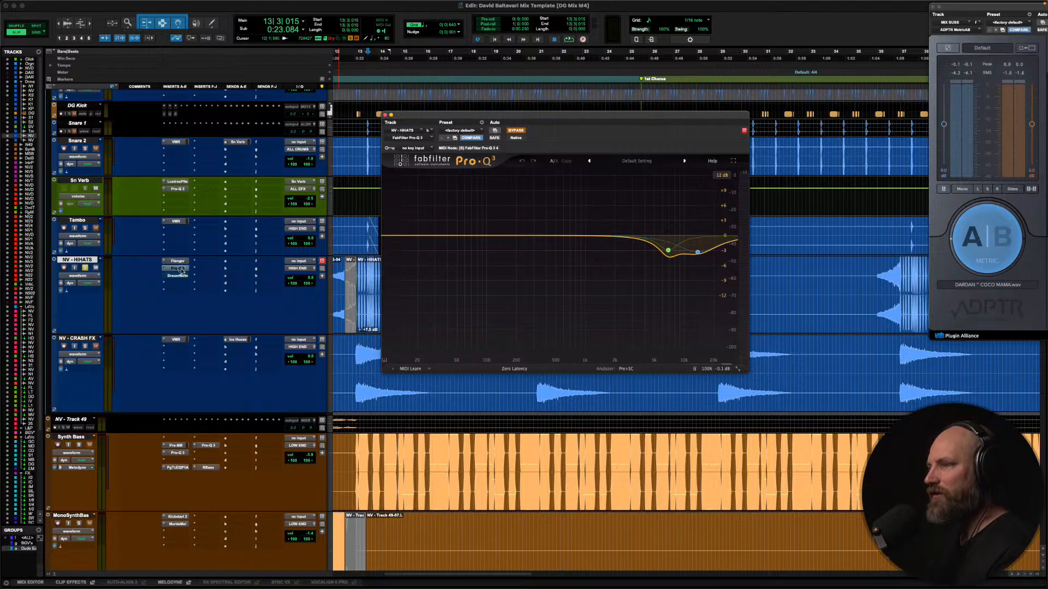
key(space)
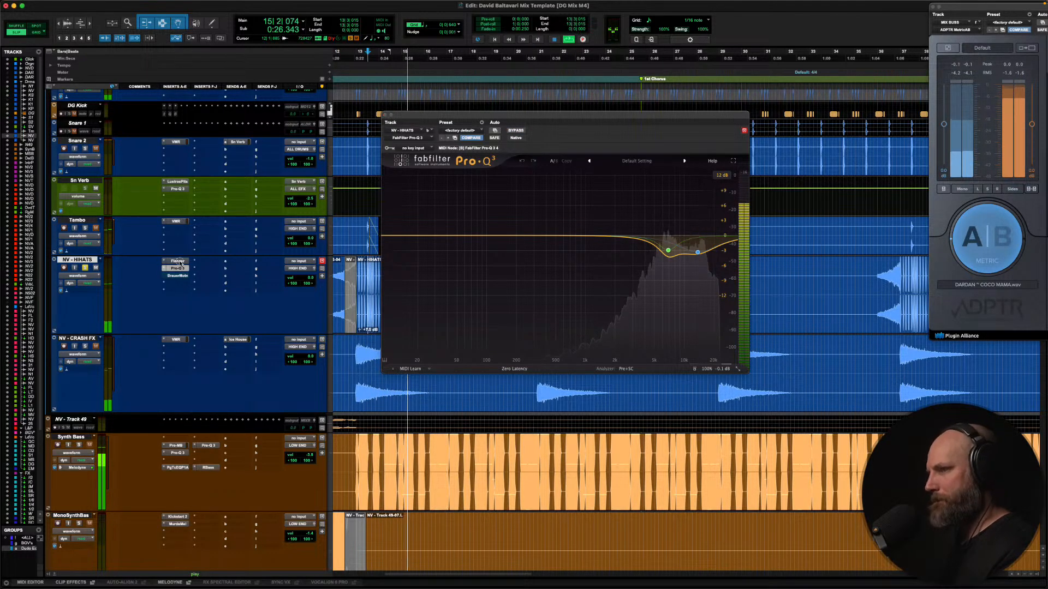
super+click(181, 264)
key(space)
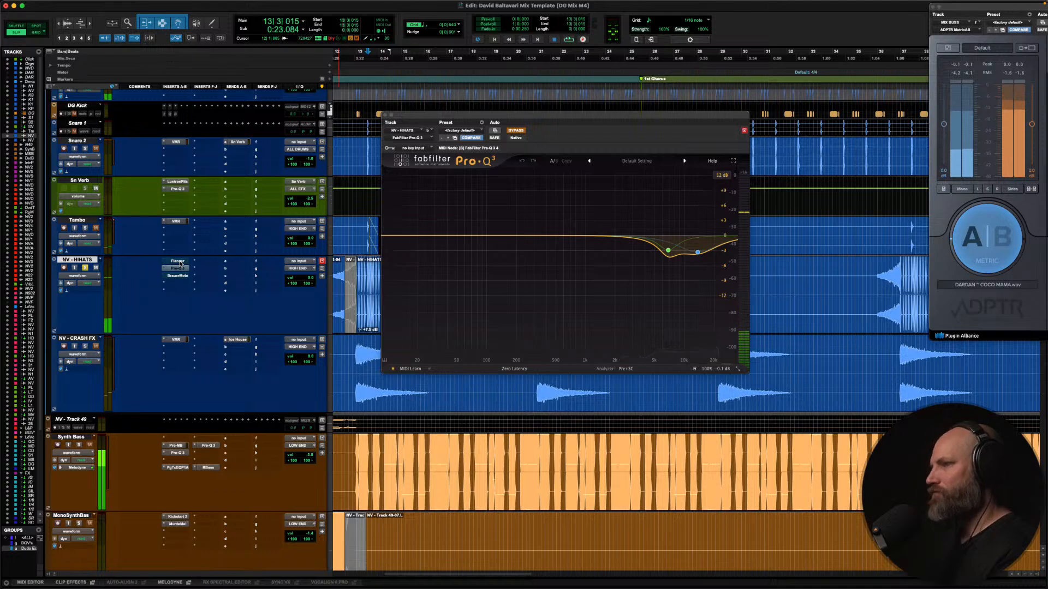
super+click(180, 268)
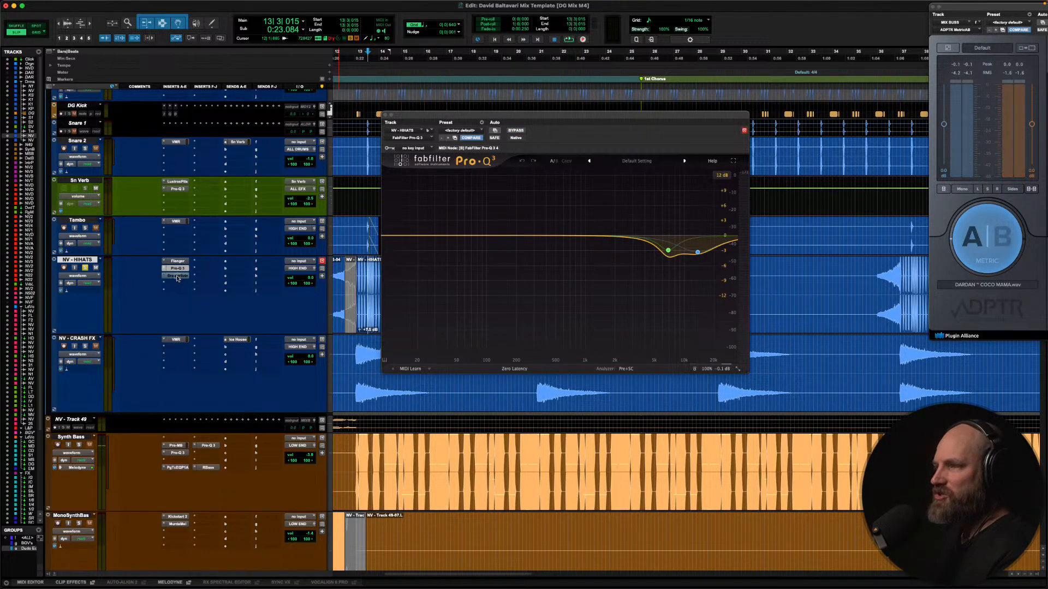
Examine the hi-hats' Brauer Motion panner insert while playing the track from bar 13, and stop
click(177, 276)
drag(542, 120, 551, 95)
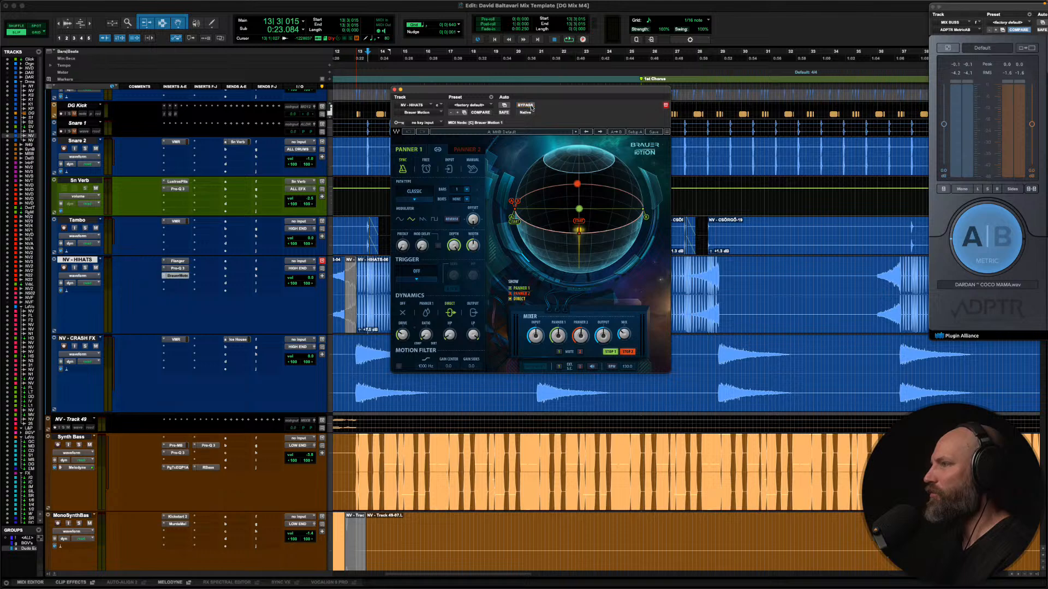
key(space)
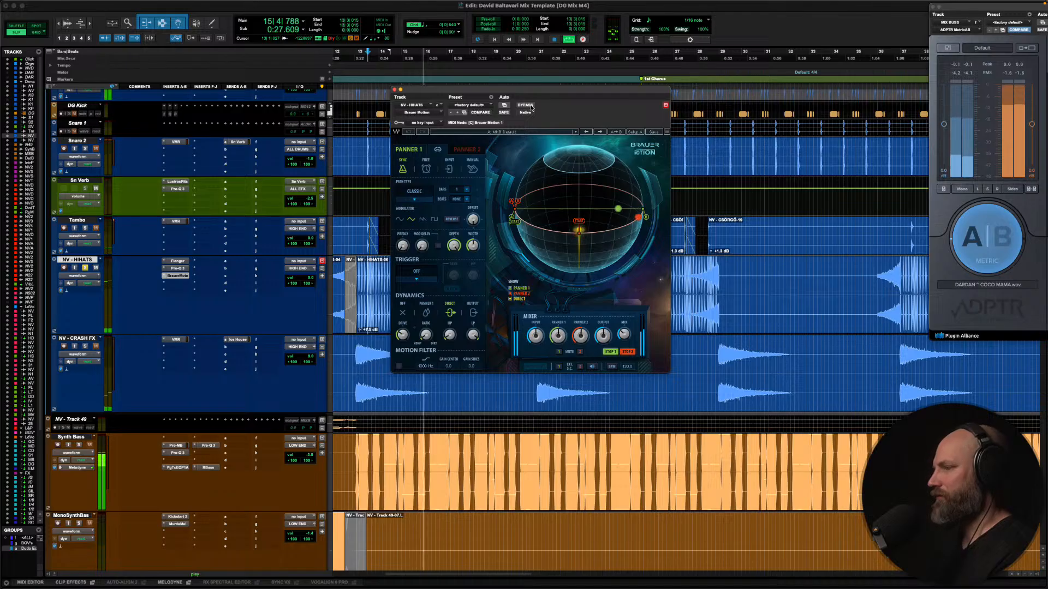
key(space)
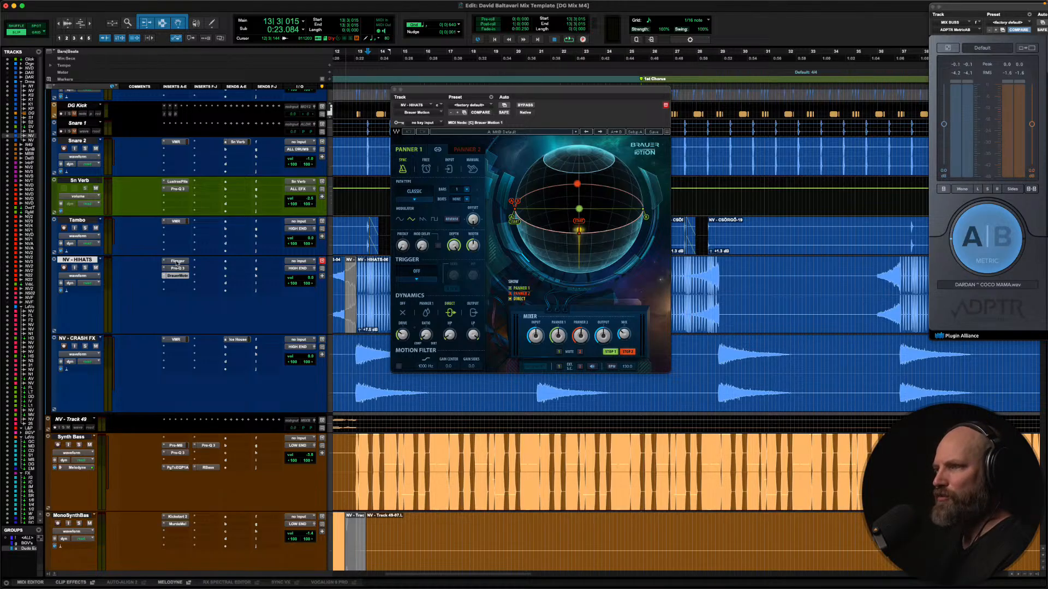
Play the full mix from bar 13 while toggling the hi-hats' Brauer Motion bypass for comparison, and stop
key(space)
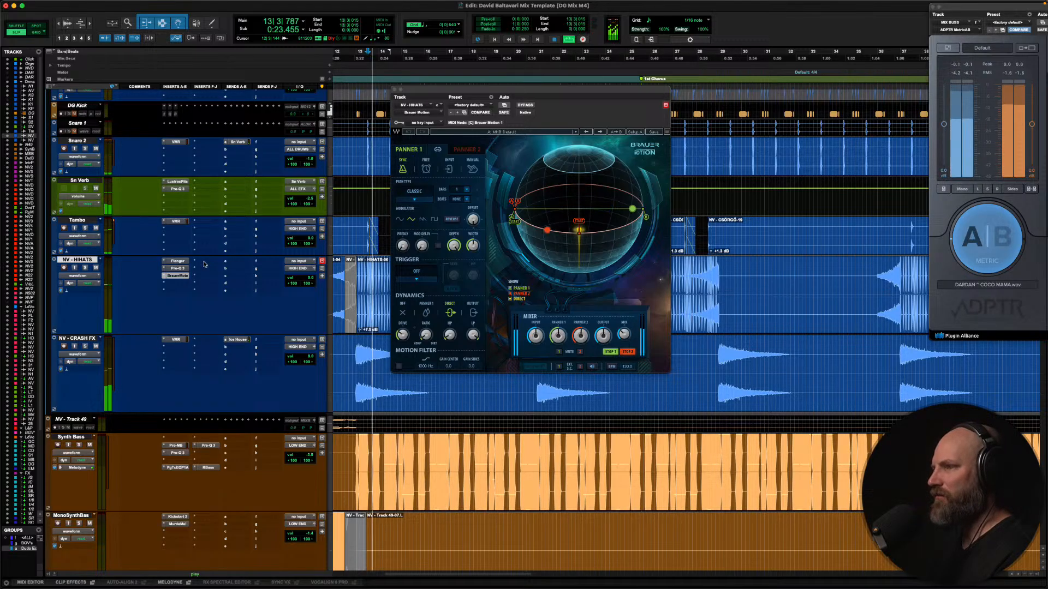
super+click(177, 276)
drag(293, 281, 299, 281)
drag(299, 282, 299, 282)
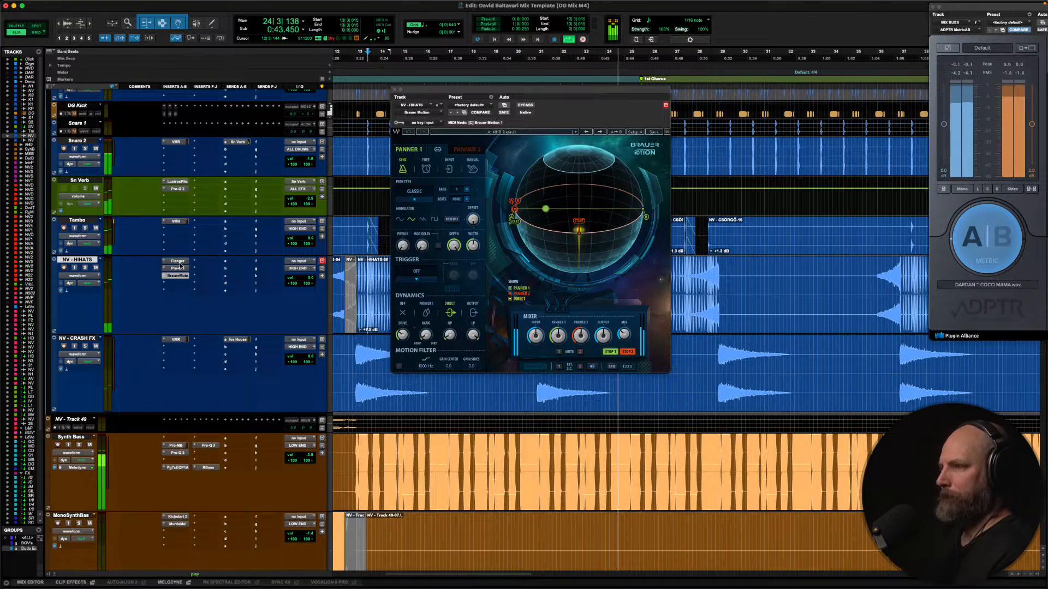
key(space)
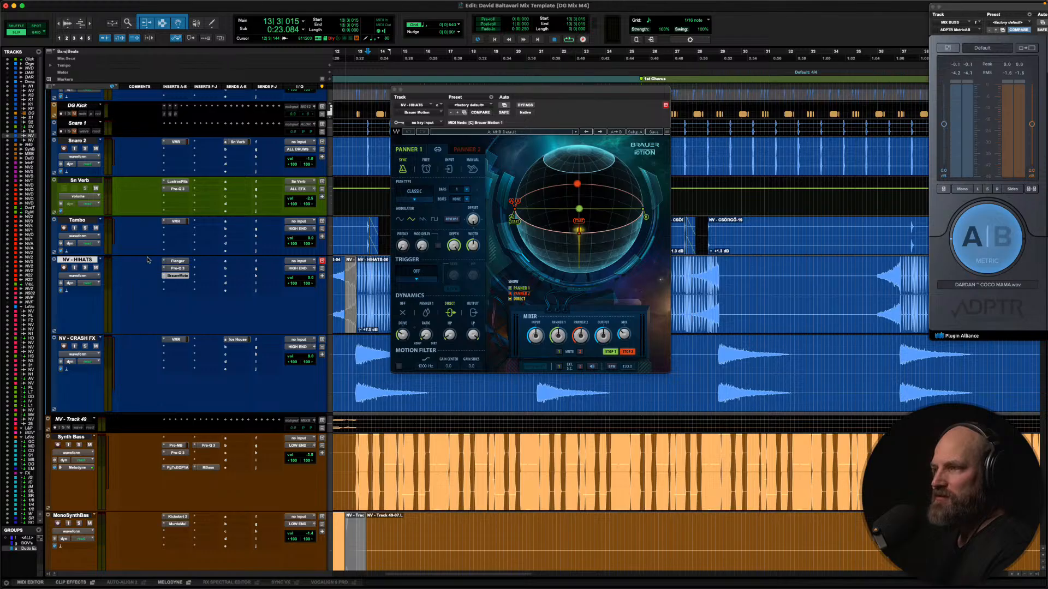
Close Brauer Motion, solo the NV - CRASH FX track, play it from the start of bar 13, and stop
scroll(136, 267, down, 2)
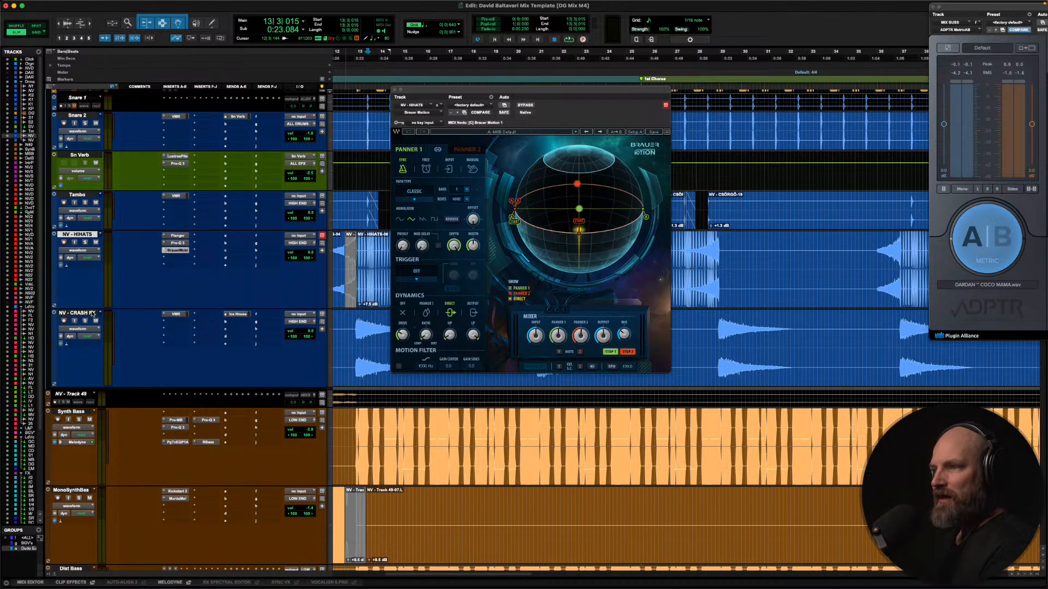
click(82, 314)
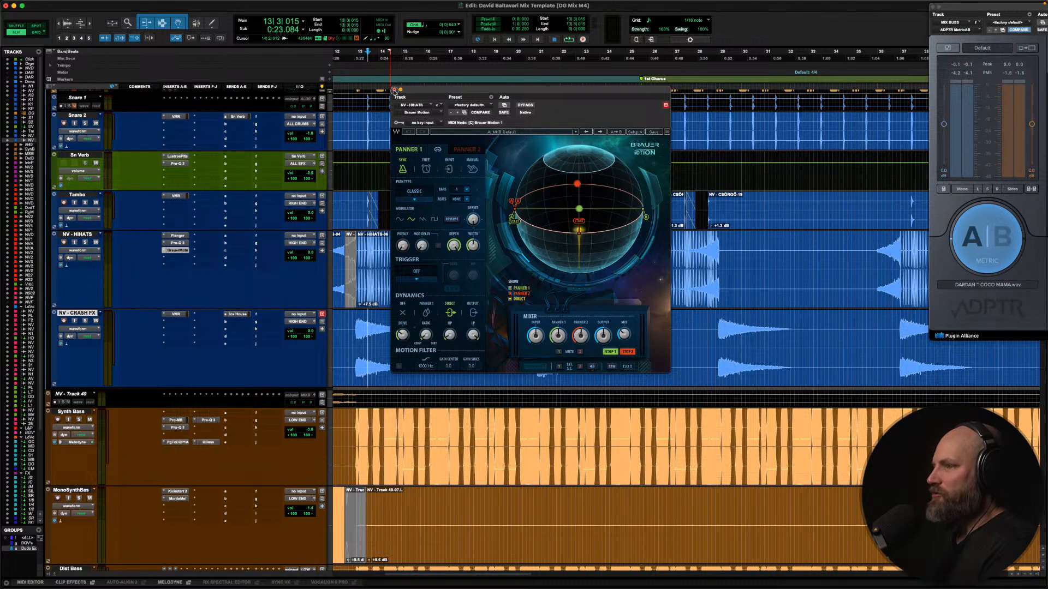
click(394, 90)
click(345, 339)
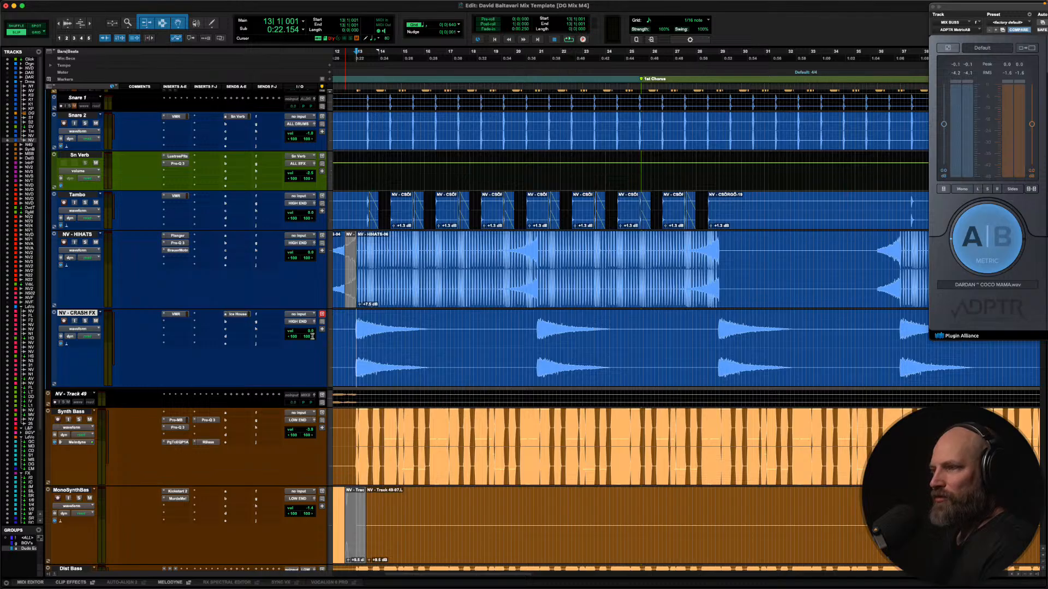
key(shift+s)
key(space)
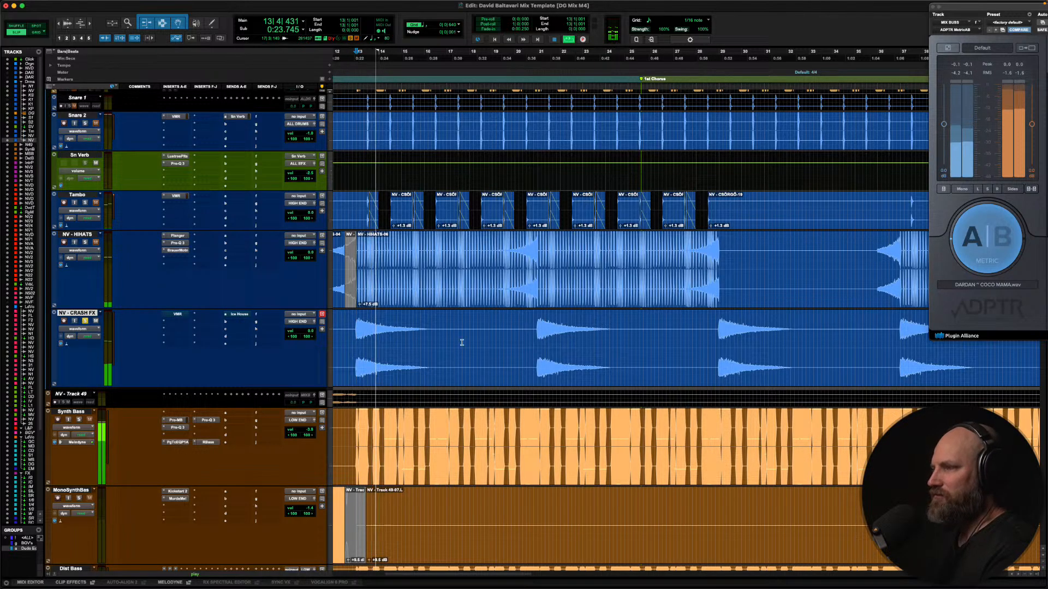
key(space)
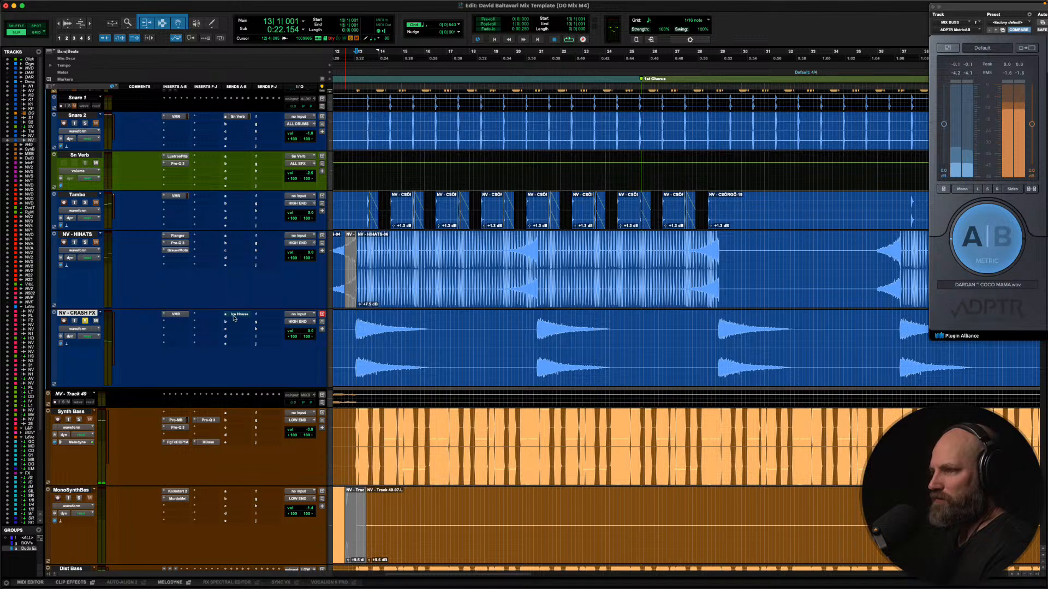
Review the Custom Series Equalizer in the crash effects' VMR insert during playback, stop, and close the plug-in
key(space)
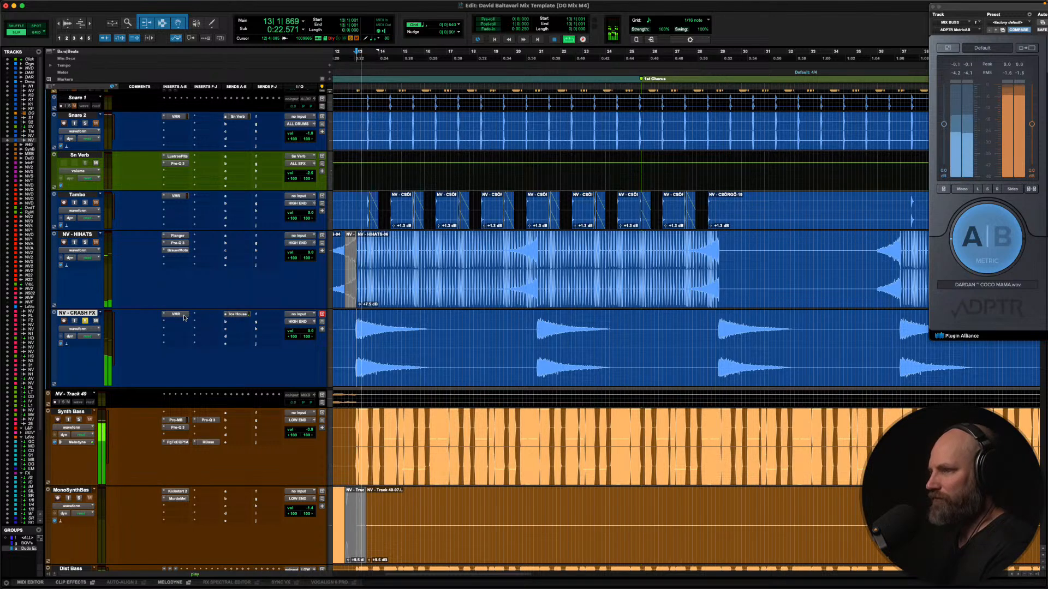
click(175, 314)
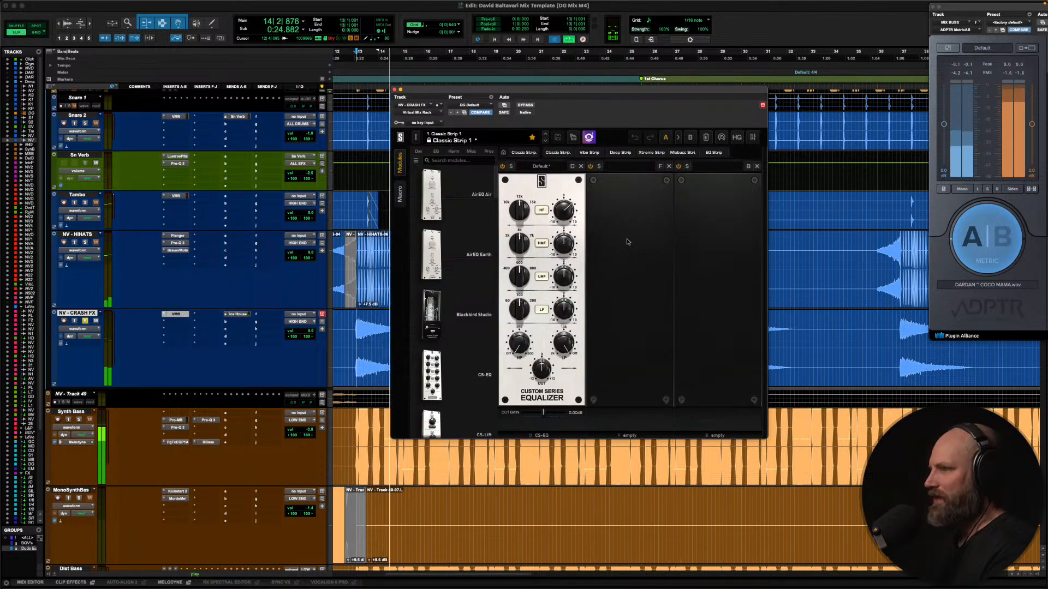
key(space)
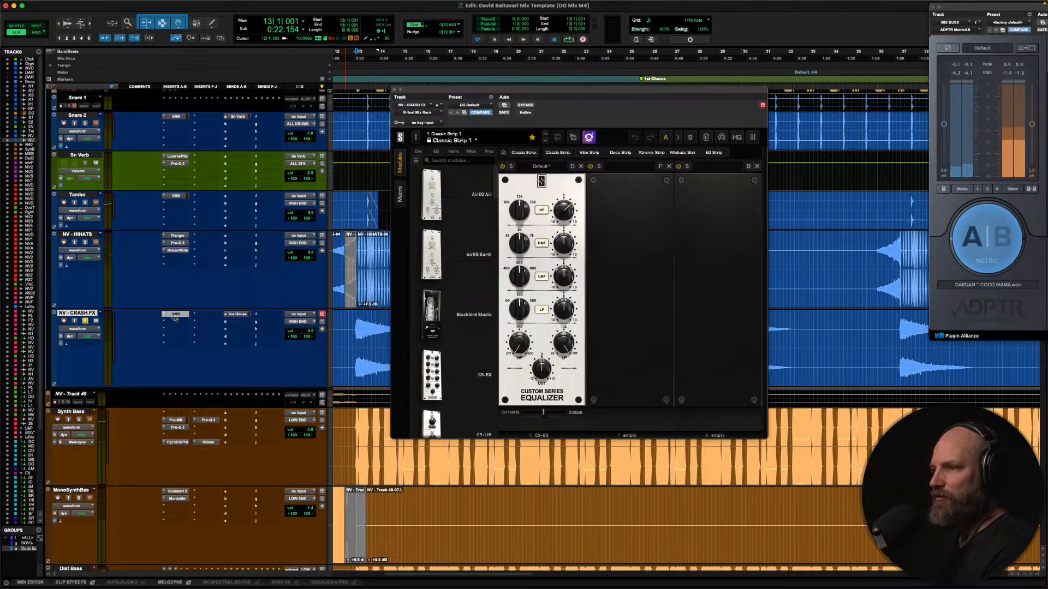
click(176, 314)
Close the crash effects' plug-in, solo the whole Drums group, play it from just before bar 13, and fit the song's length in view
scroll(113, 319, up, 1)
scroll(114, 318, up, 10)
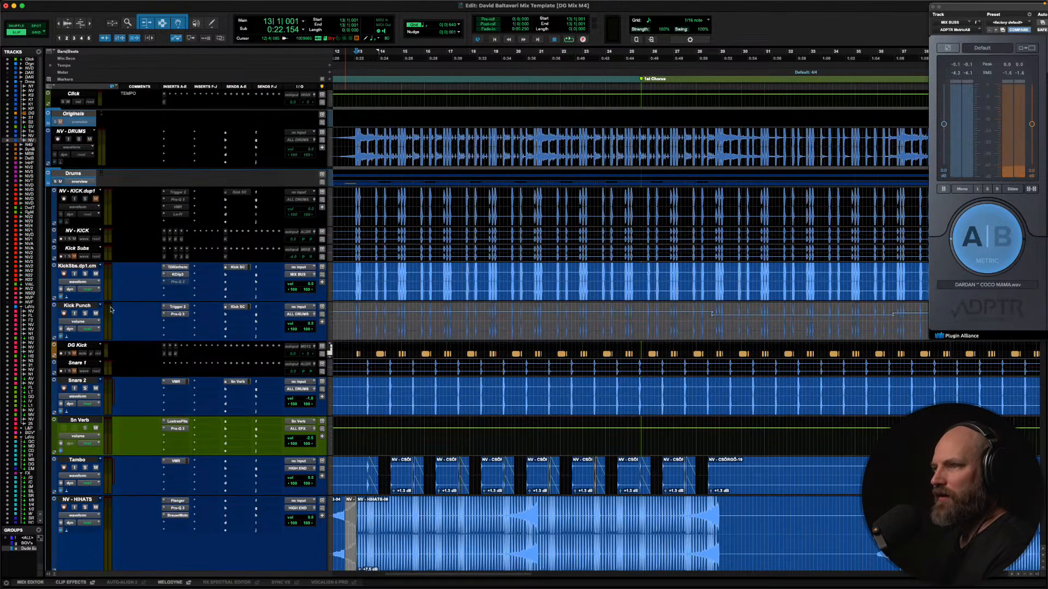
click(345, 283)
key(space)
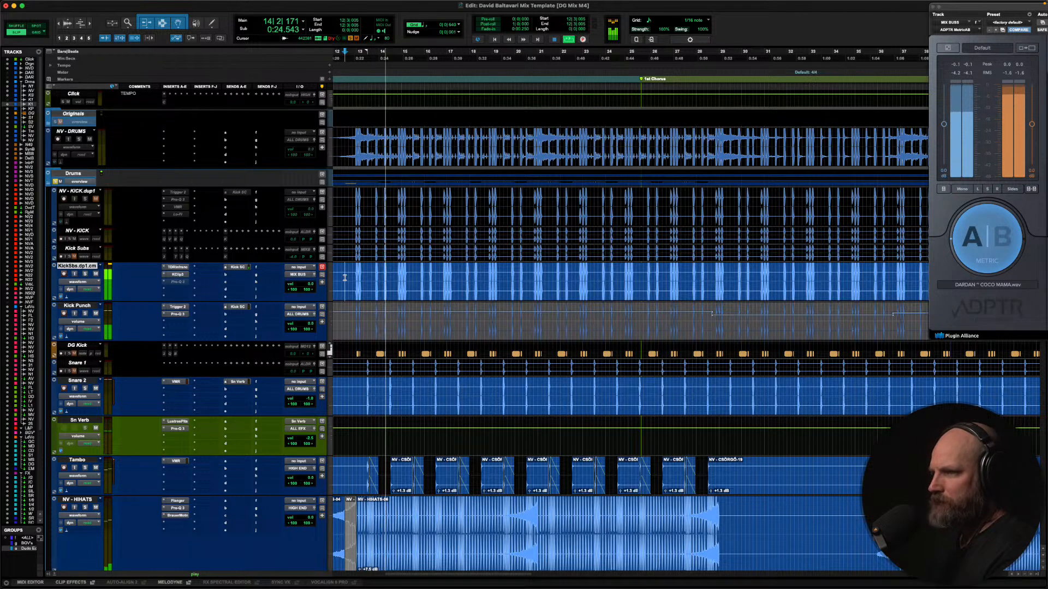
key(r)
key(r)
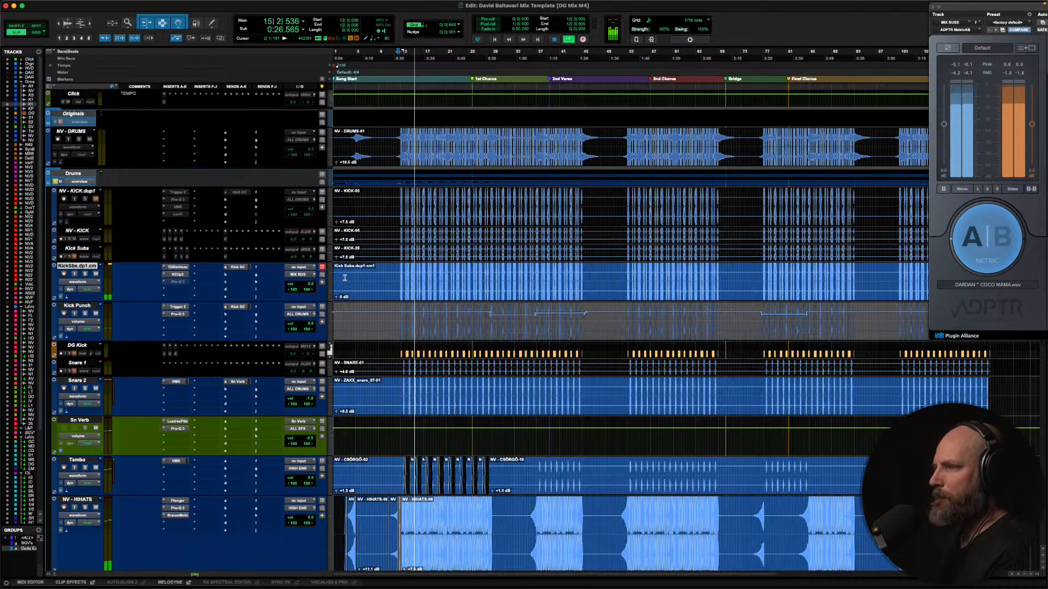
Review the drum tracks from the kicks to the crash effects during the soloed group playback, and stop
scroll(345, 278, down, 3)
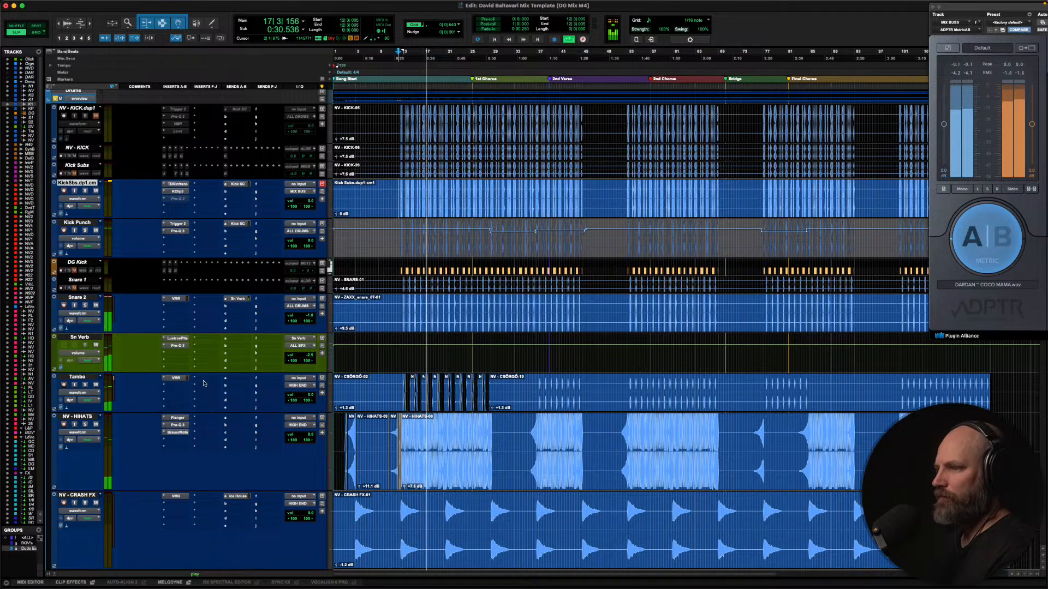
scroll(140, 231, up, 3)
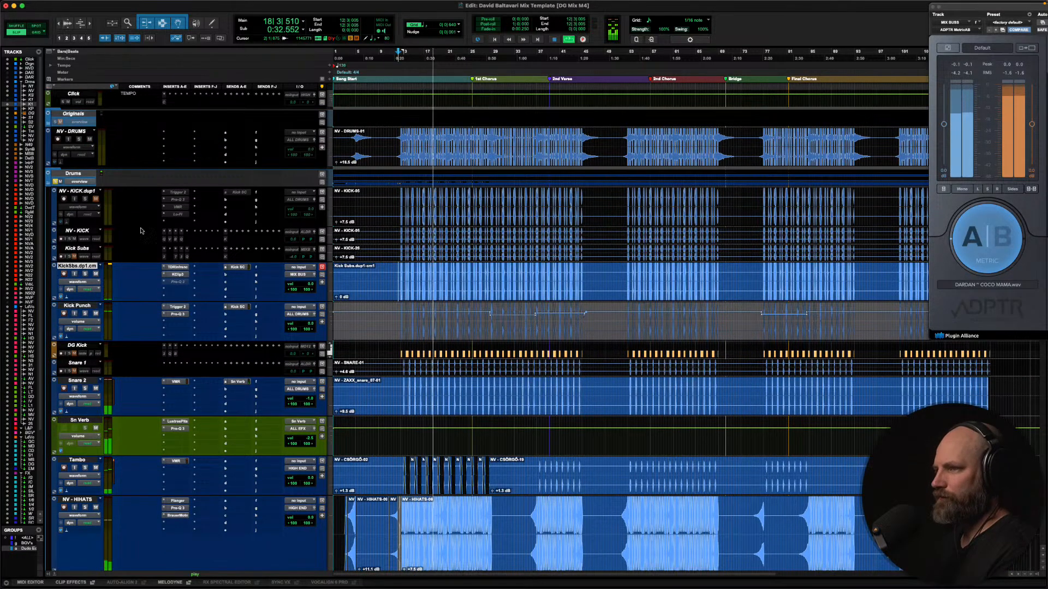
scroll(85, 187, down, 1)
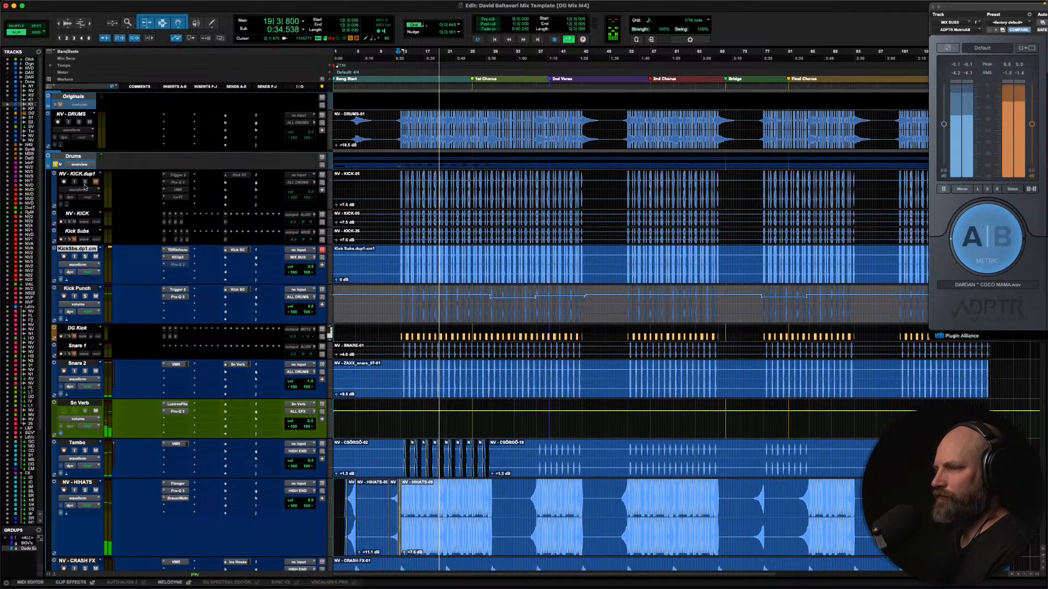
scroll(84, 187, down, 8)
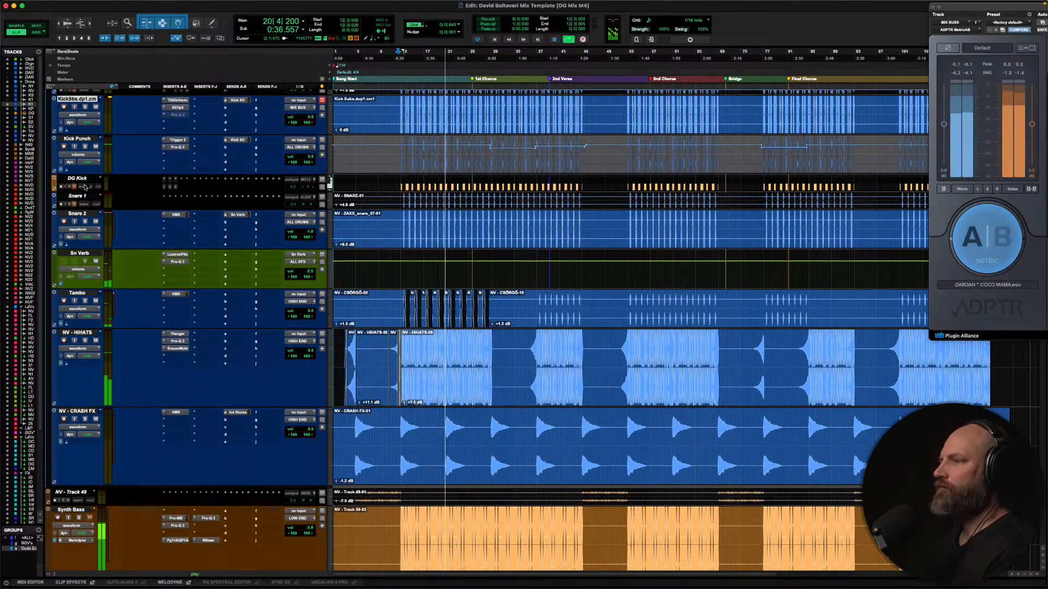
scroll(84, 187, up, 8)
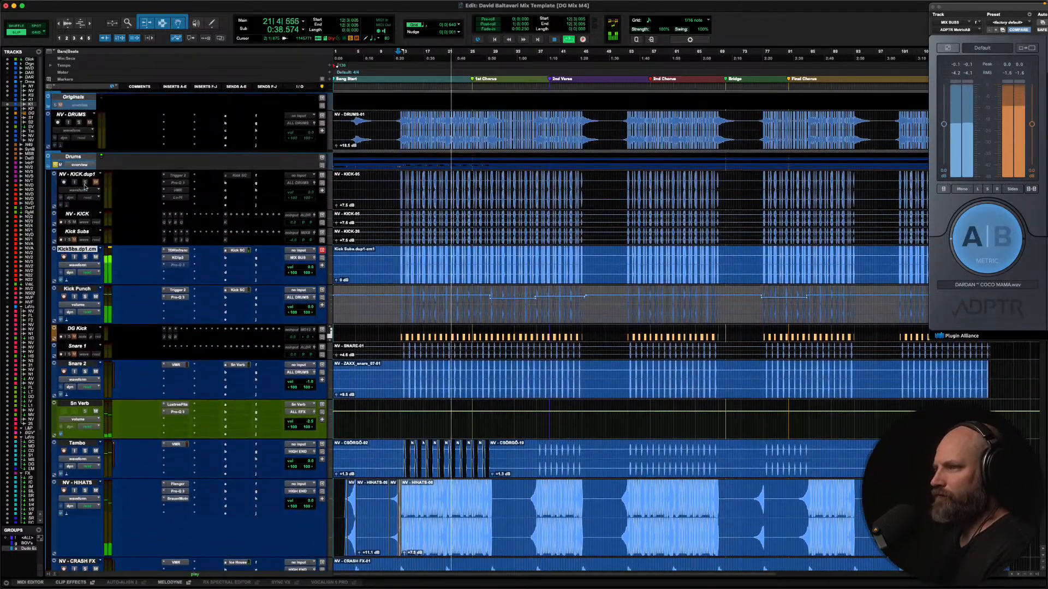
key(space)
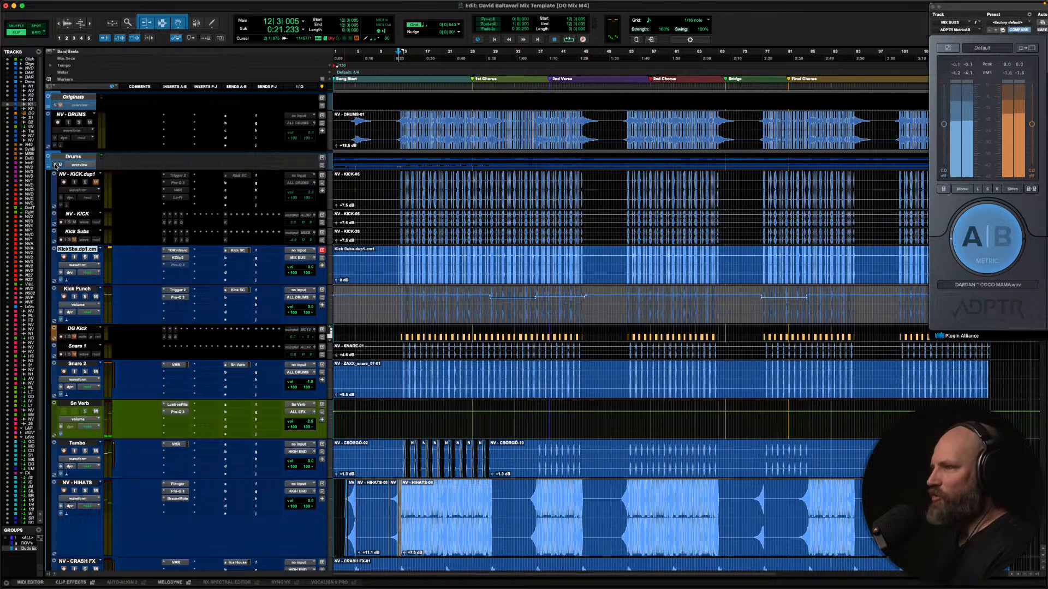
Unsolo the Drums group, play the full mix from just before bar 13, and look through the session down to the mix bus tracks
scroll(374, 293, down, 1)
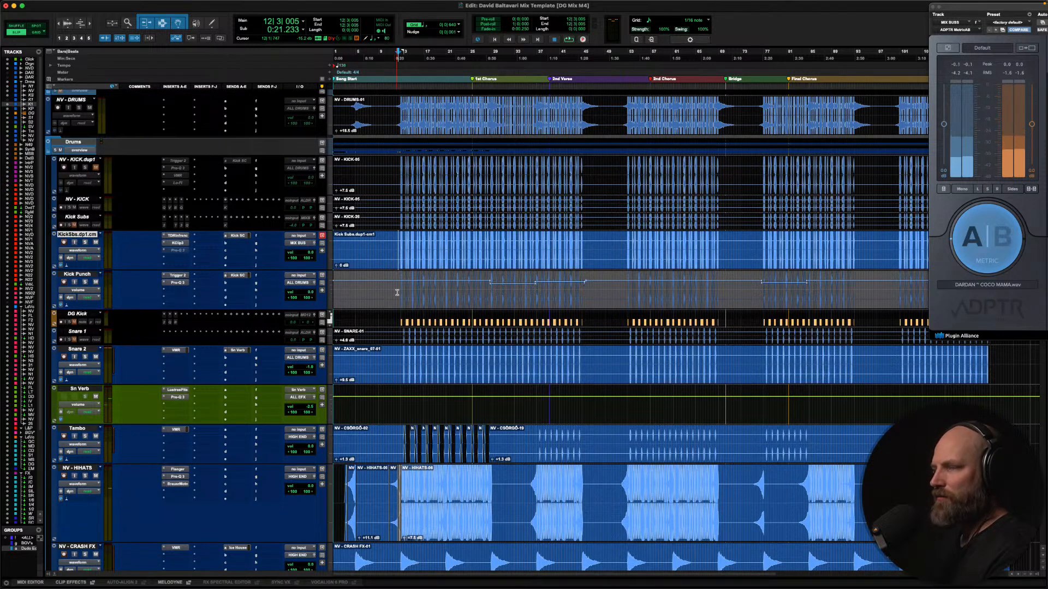
key(space)
scroll(132, 264, down, 20)
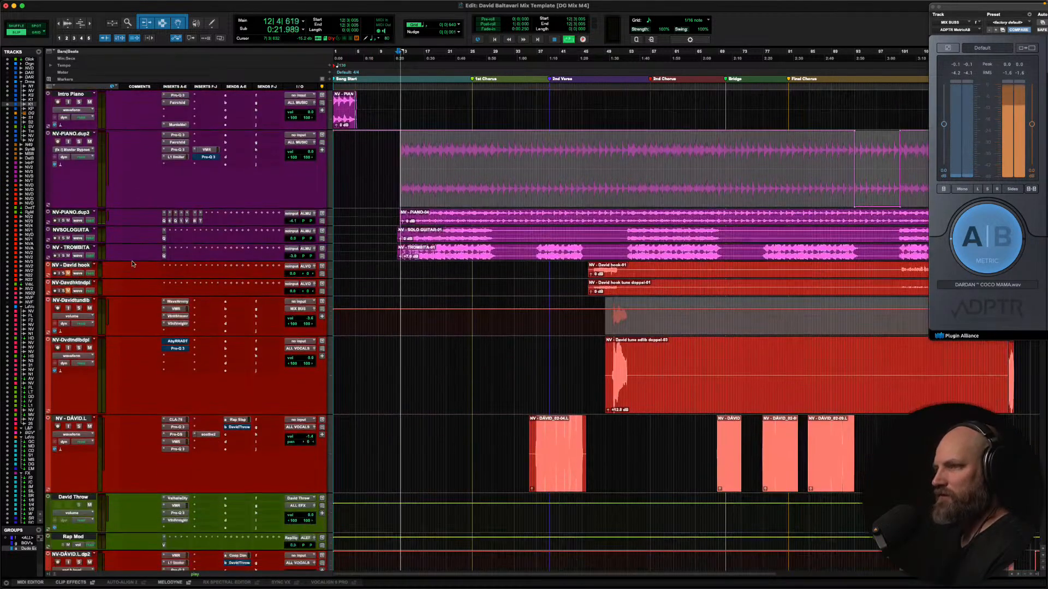
scroll(132, 264, down, 20)
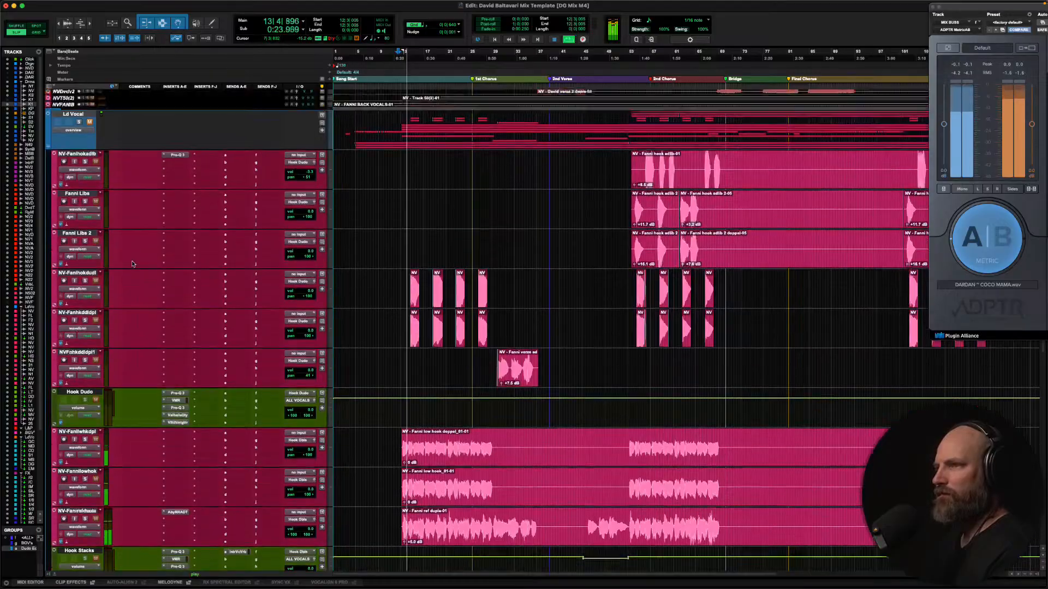
scroll(133, 308, down, 20)
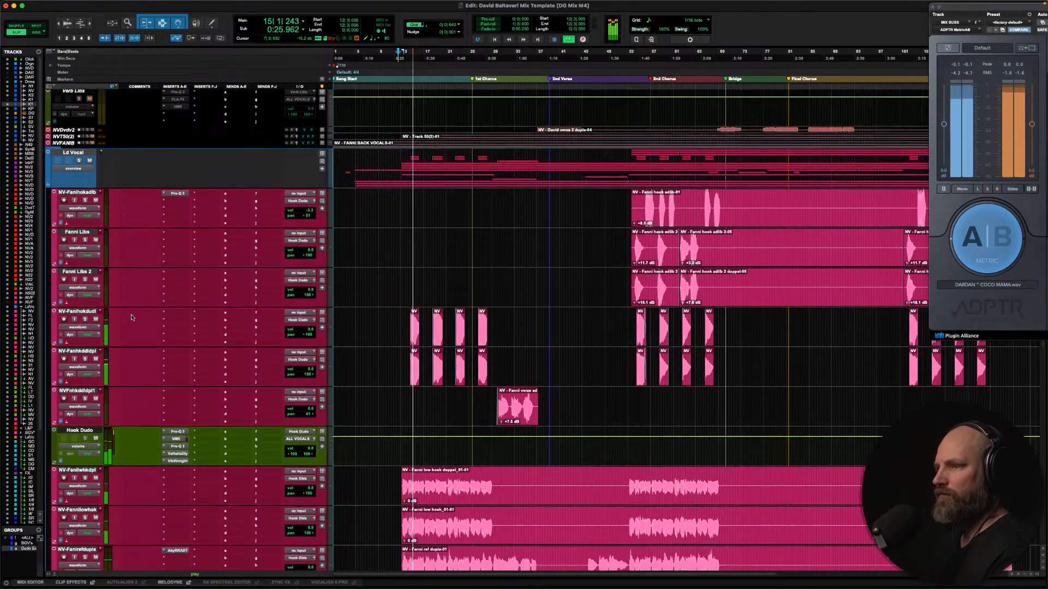
scroll(132, 318, down, 20)
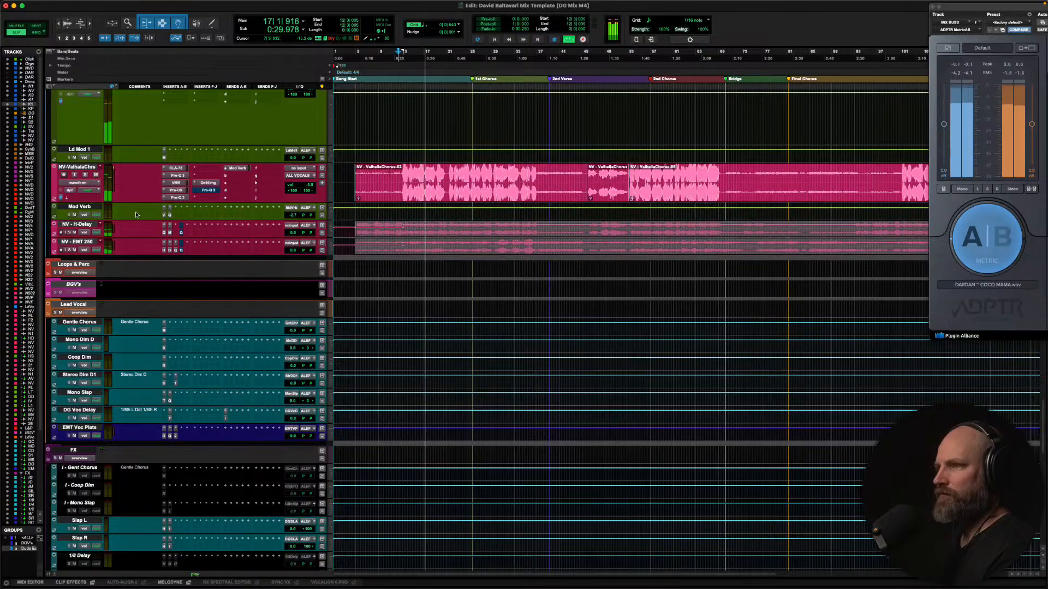
scroll(132, 291, down, 20)
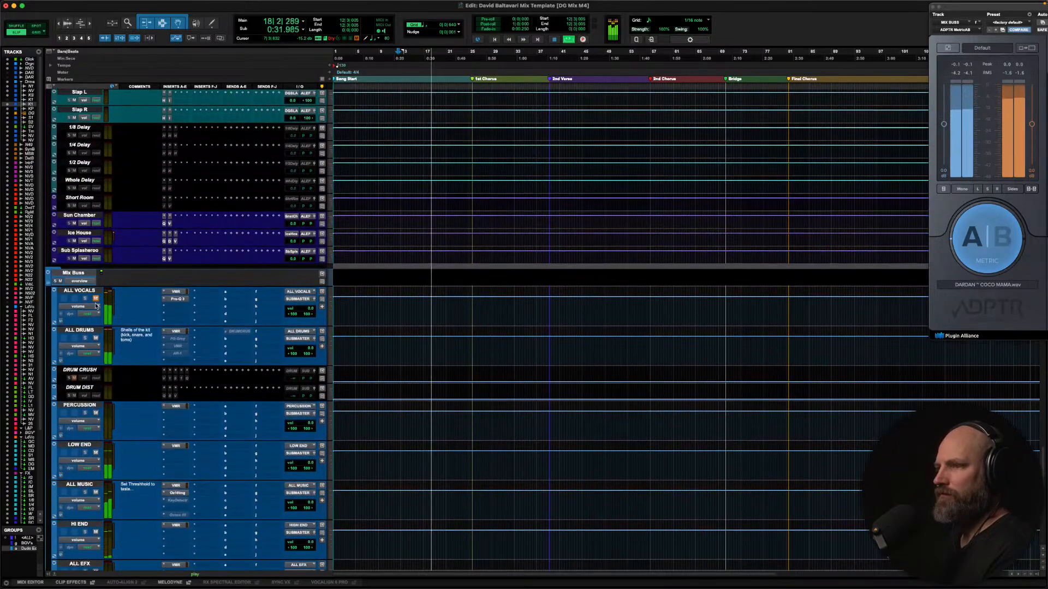
scroll(123, 303, down, 20)
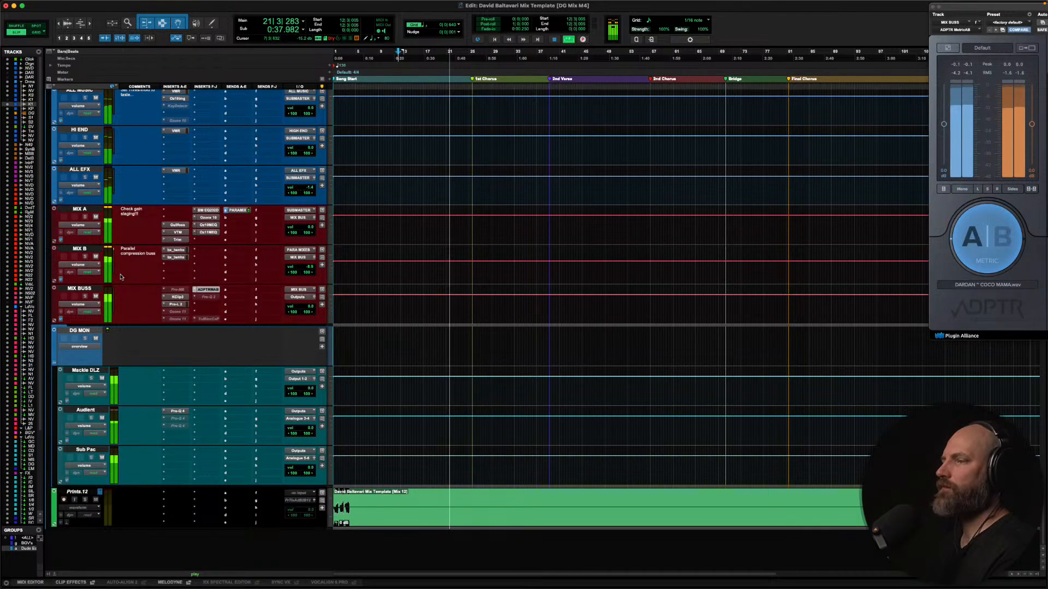
Return to the ALL DRUMS bus, check the Virtual Mixbus module in its VMR insert during playback, and close the plug-in
scroll(120, 277, up, 1)
scroll(120, 277, up, 10)
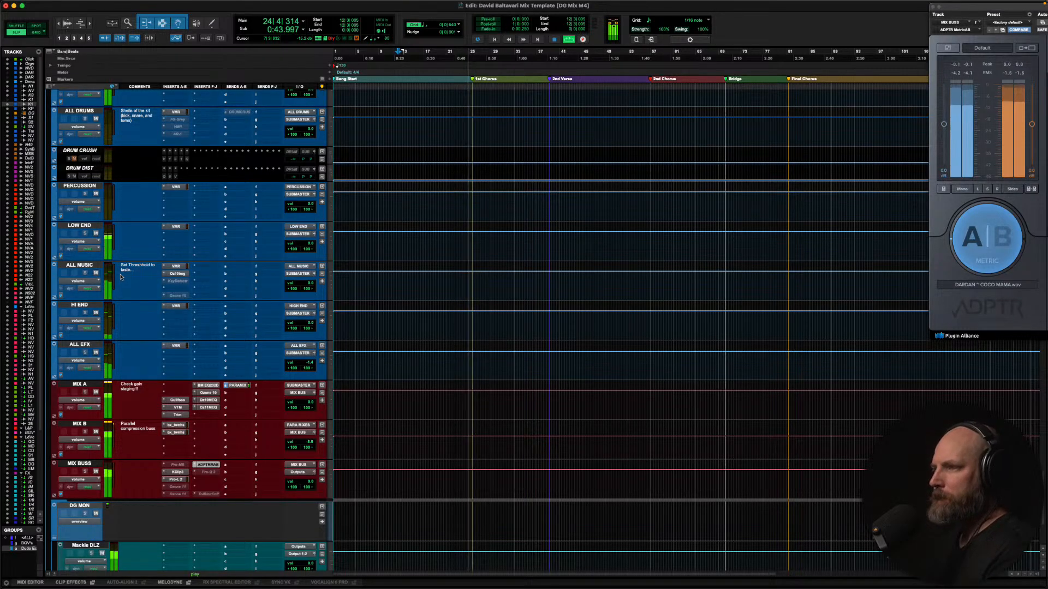
scroll(137, 276, up, 1)
scroll(385, 283, up, 10)
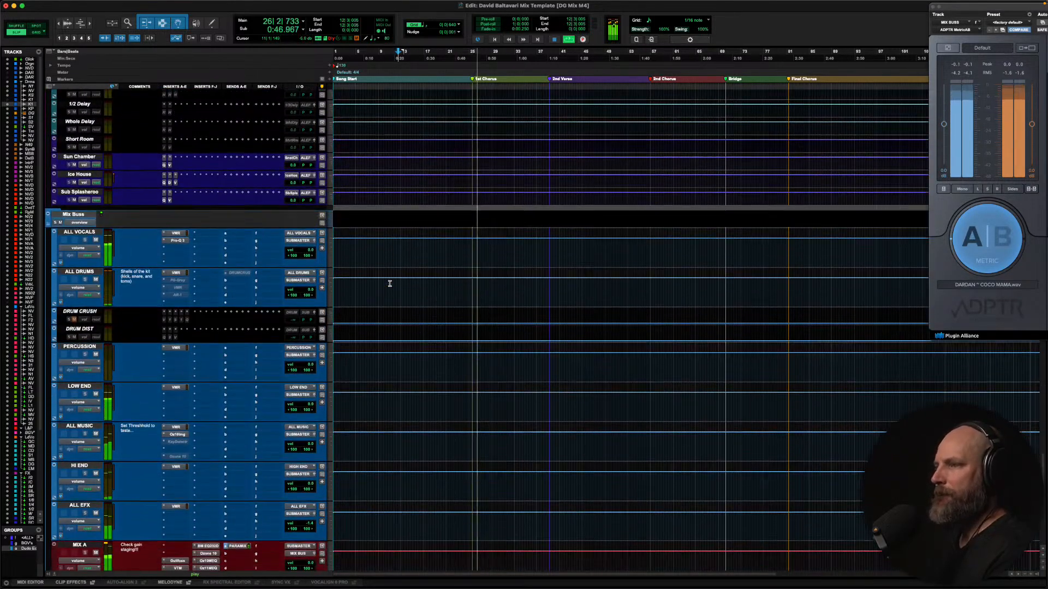
click(175, 273)
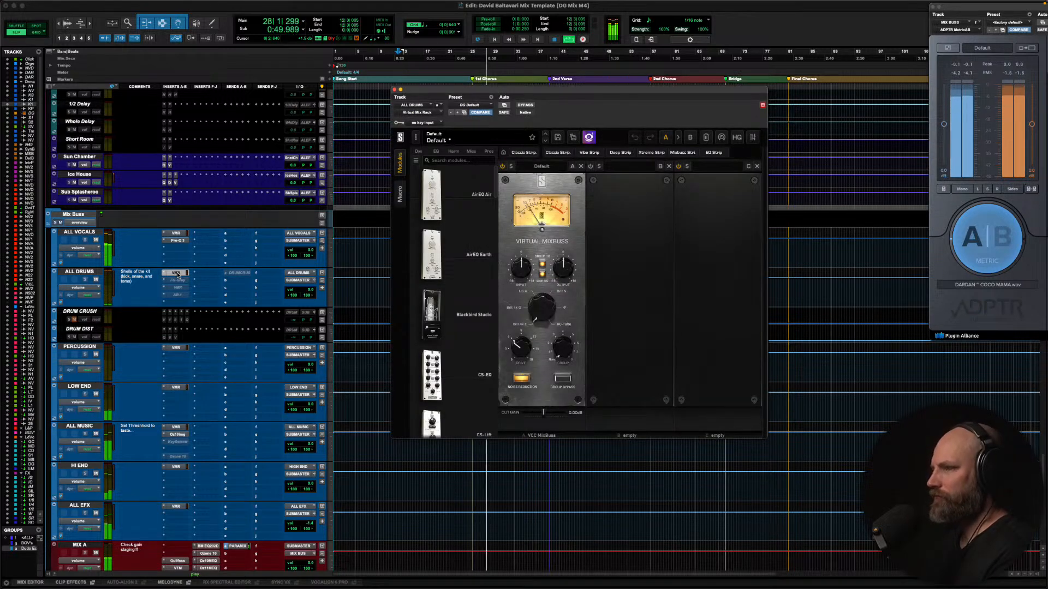
click(176, 273)
Stop playback, open the Gullfoss insert on the MIX A track, and reposition its window to examine the settings
scroll(221, 287, down, 10)
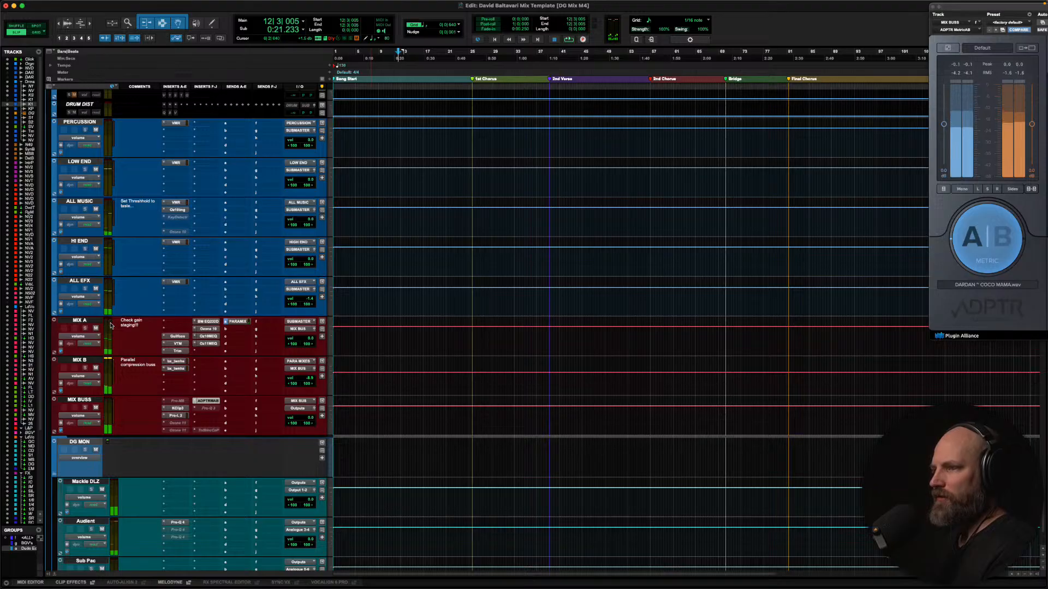
scroll(153, 283, down, 1)
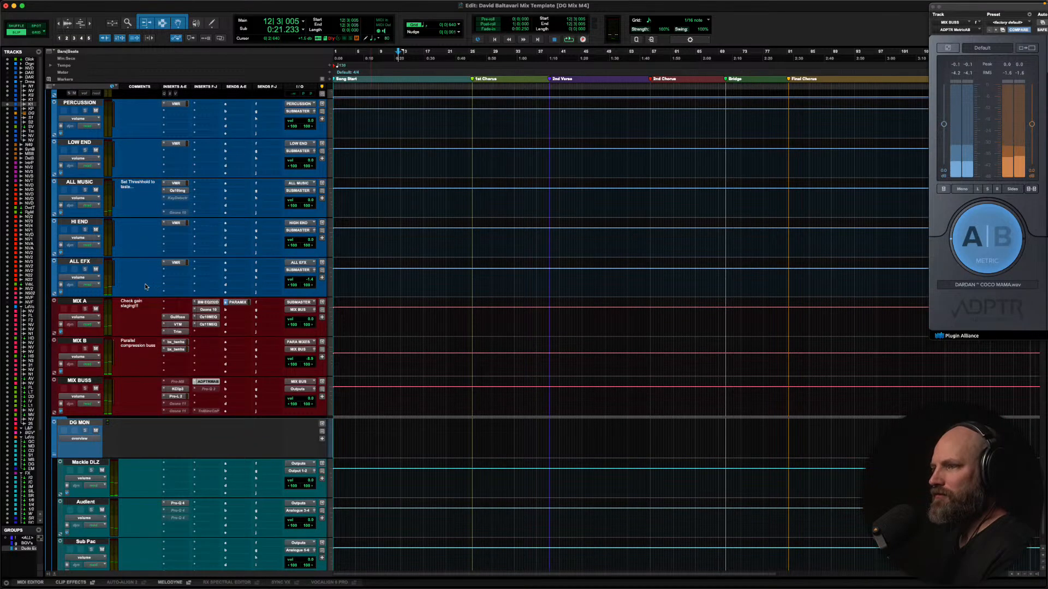
scroll(141, 283, down, 2)
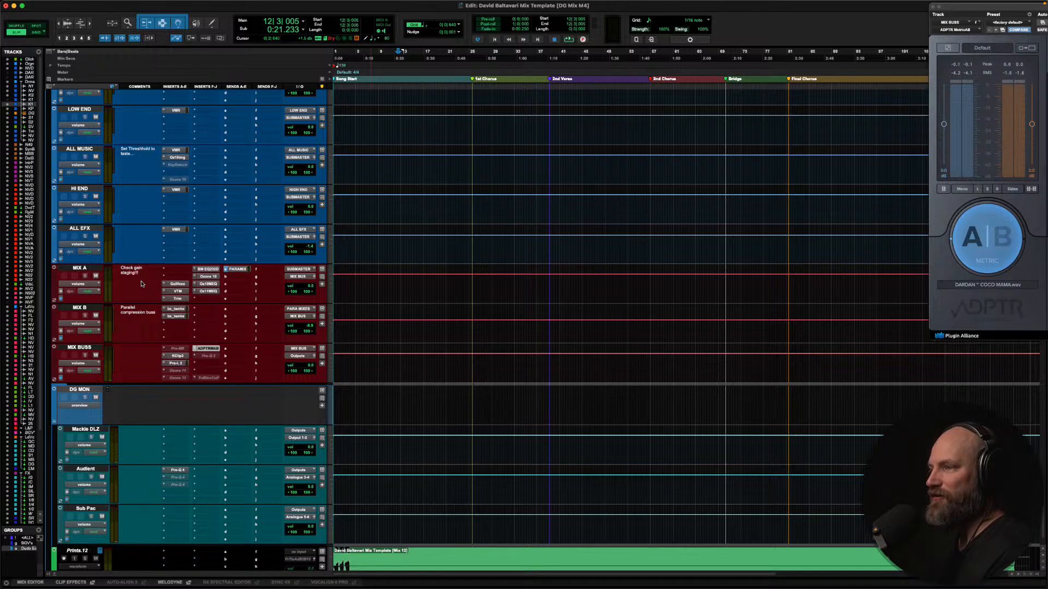
click(177, 284)
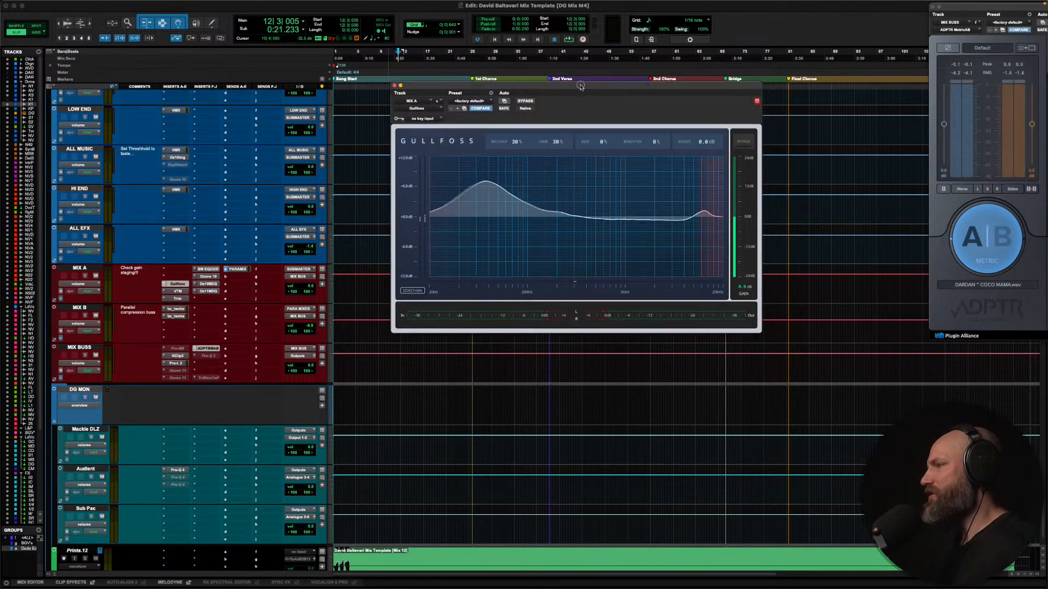
drag(581, 95, 554, 66)
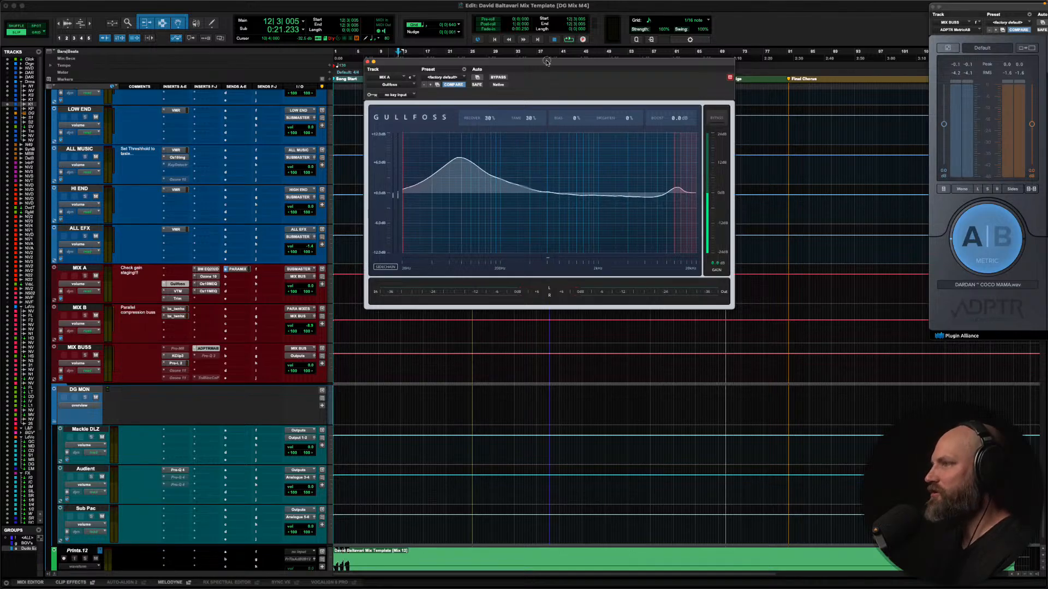
drag(546, 63, 512, 83)
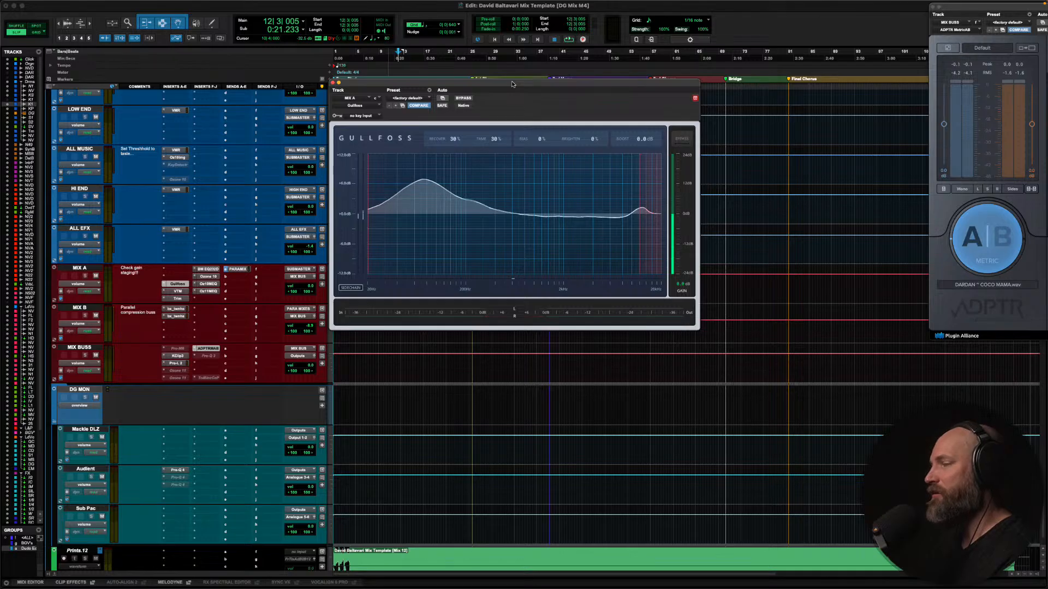
drag(512, 83, 516, 86)
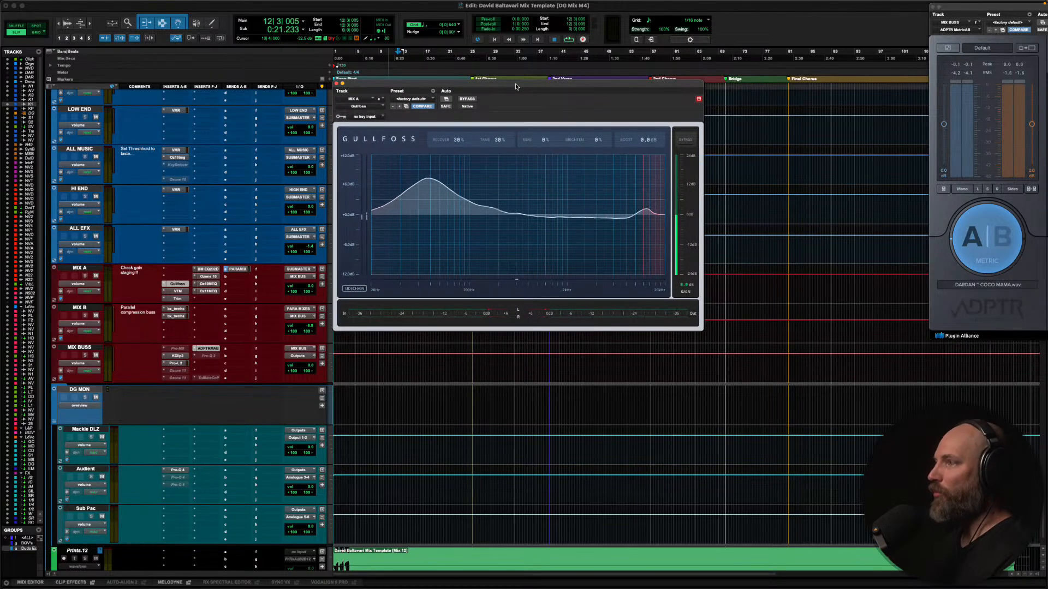
drag(515, 87, 514, 86)
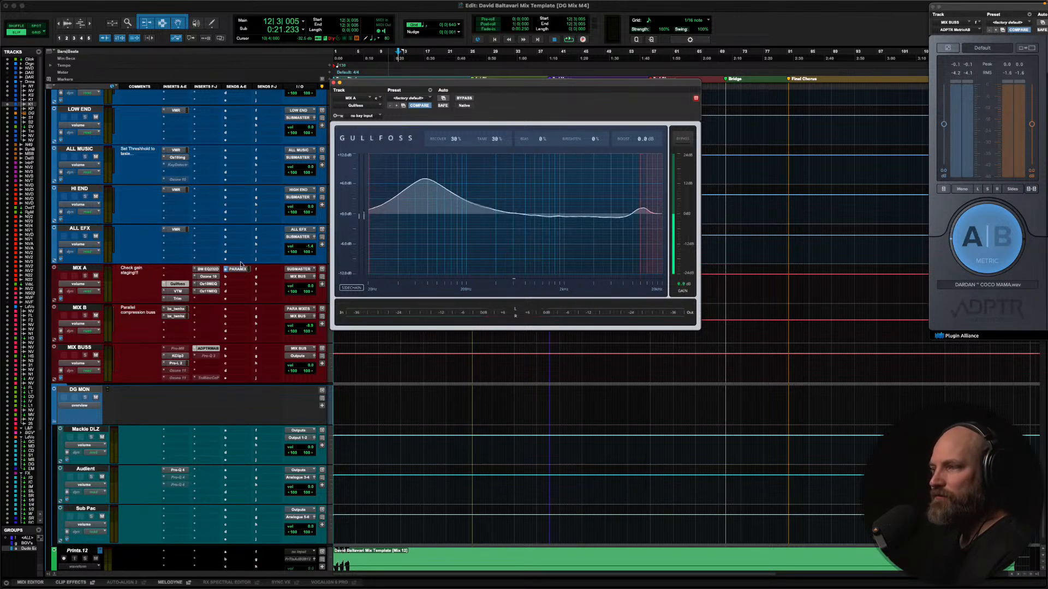
Examine MIX A's Virtual Tape Machines, Trim and Bettermaker EQ232D inserts in turn
click(177, 291)
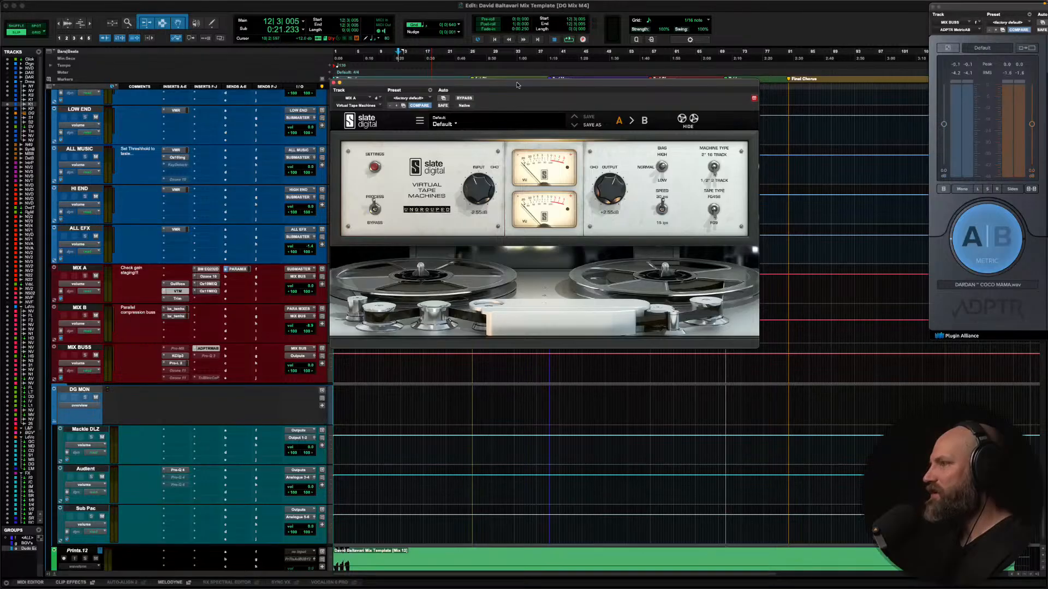
drag(518, 84, 509, 72)
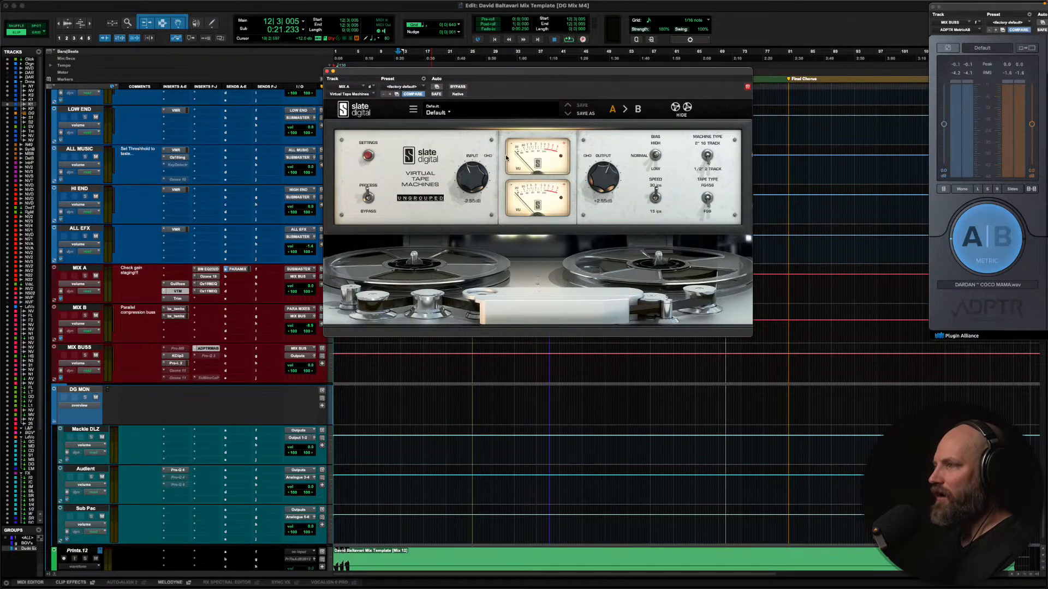
click(177, 299)
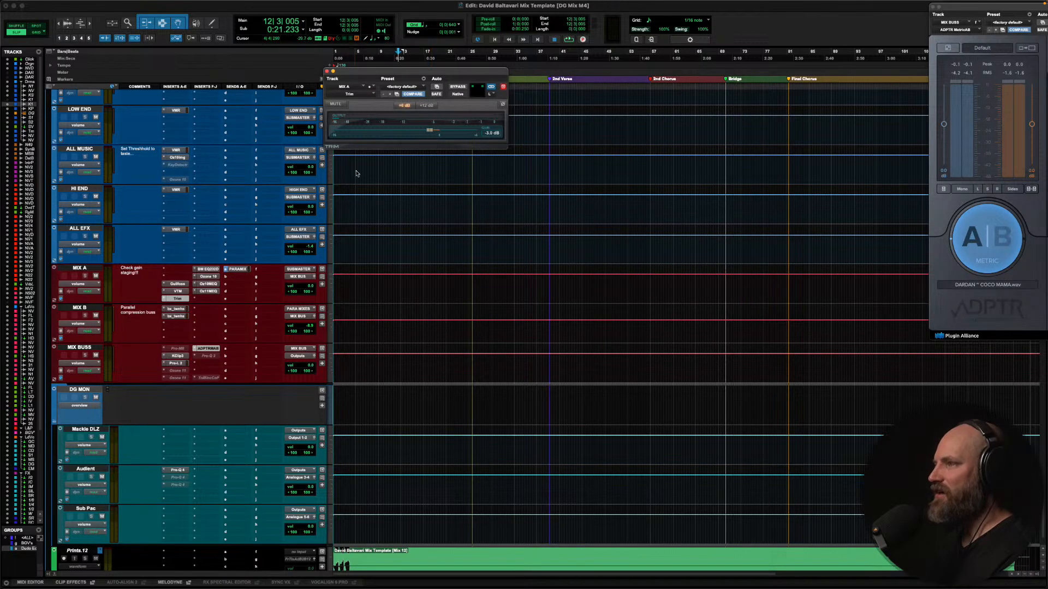
click(207, 270)
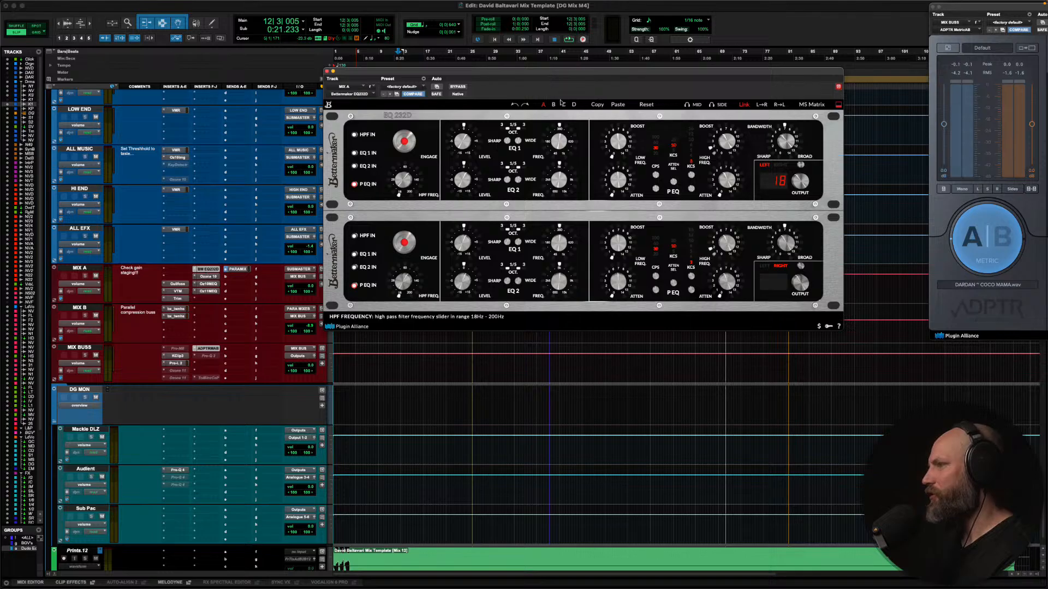
drag(618, 74, 594, 83)
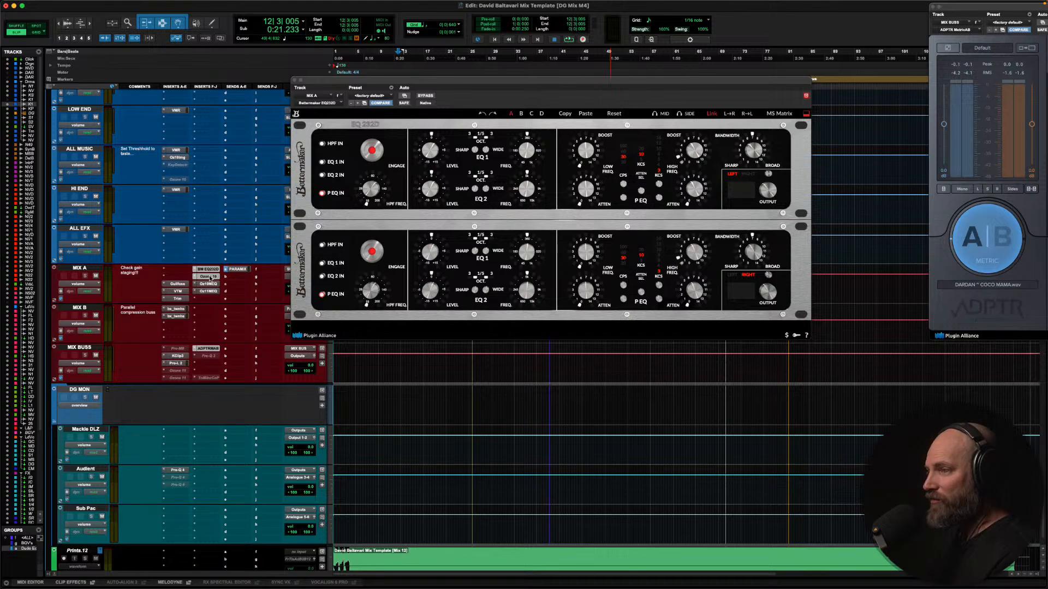
Open MIX A's Ozone 10 insert, examine its Equalizer, Stabilizer, Impact and Dynamic EQ modules, and close it
click(210, 276)
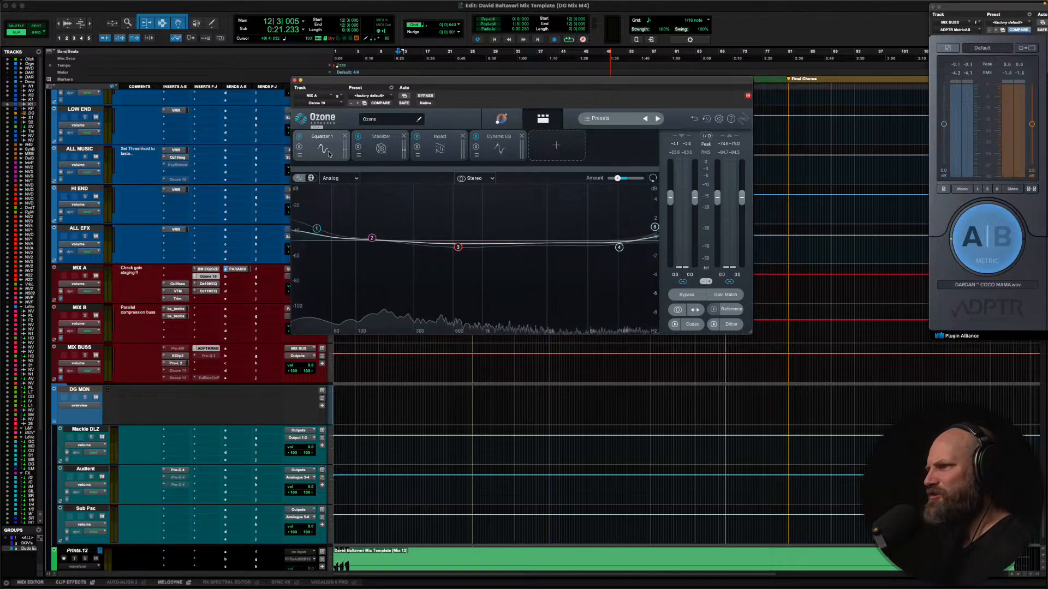
click(393, 151)
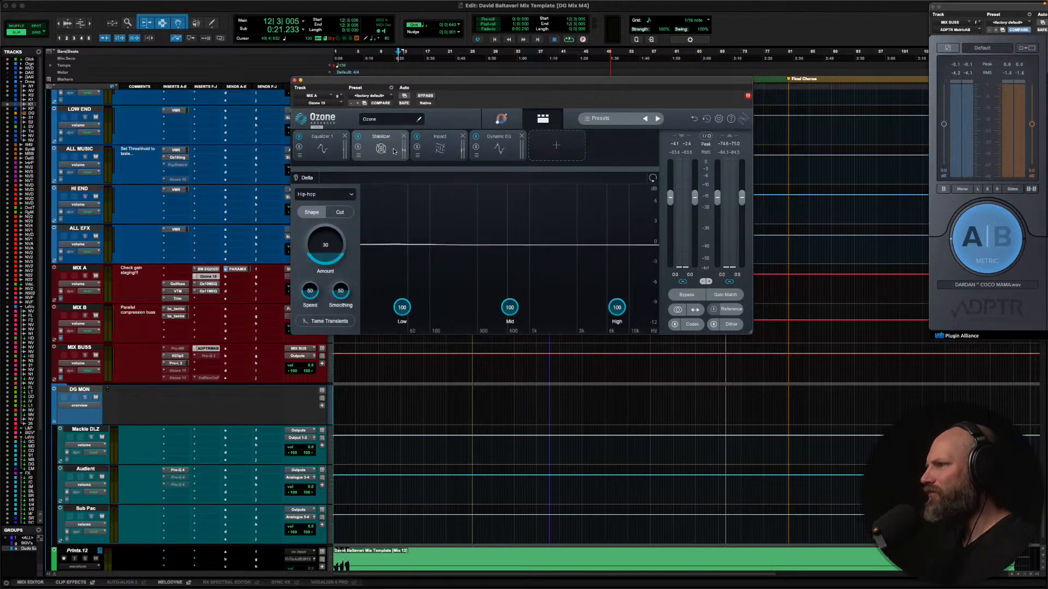
click(447, 153)
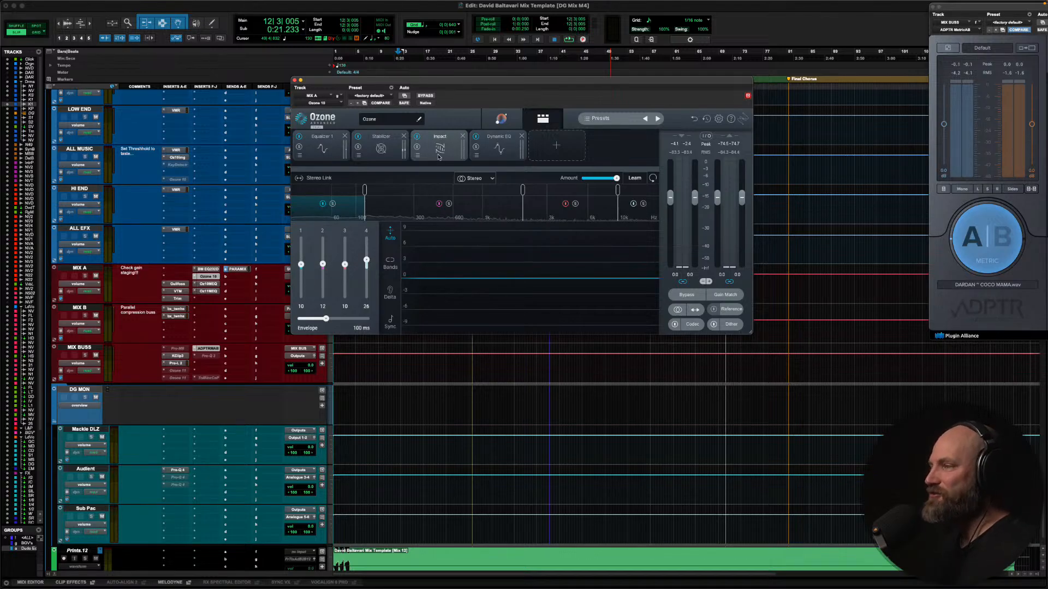
click(378, 150)
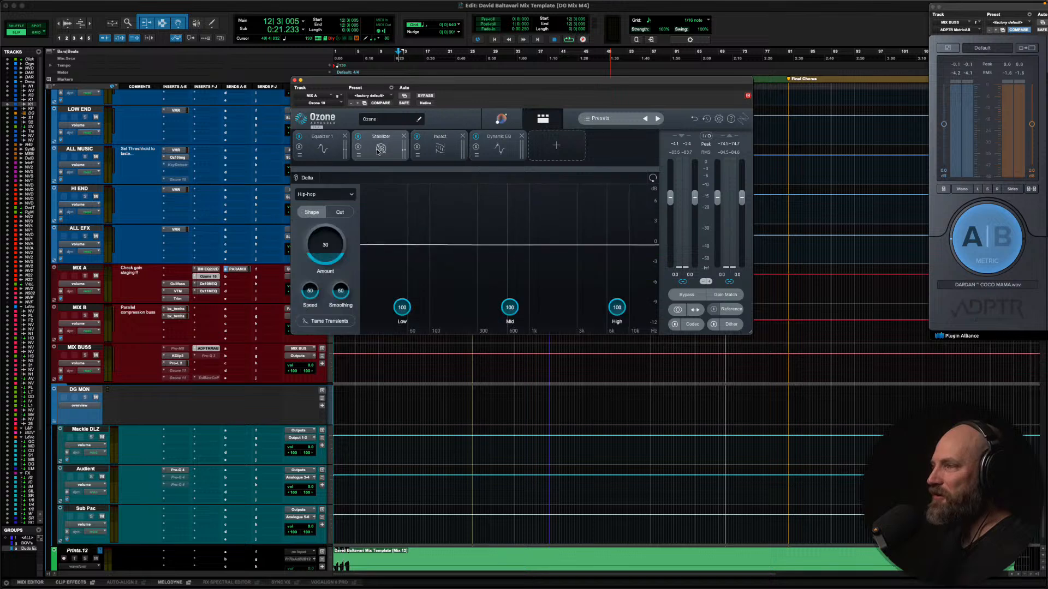
click(498, 149)
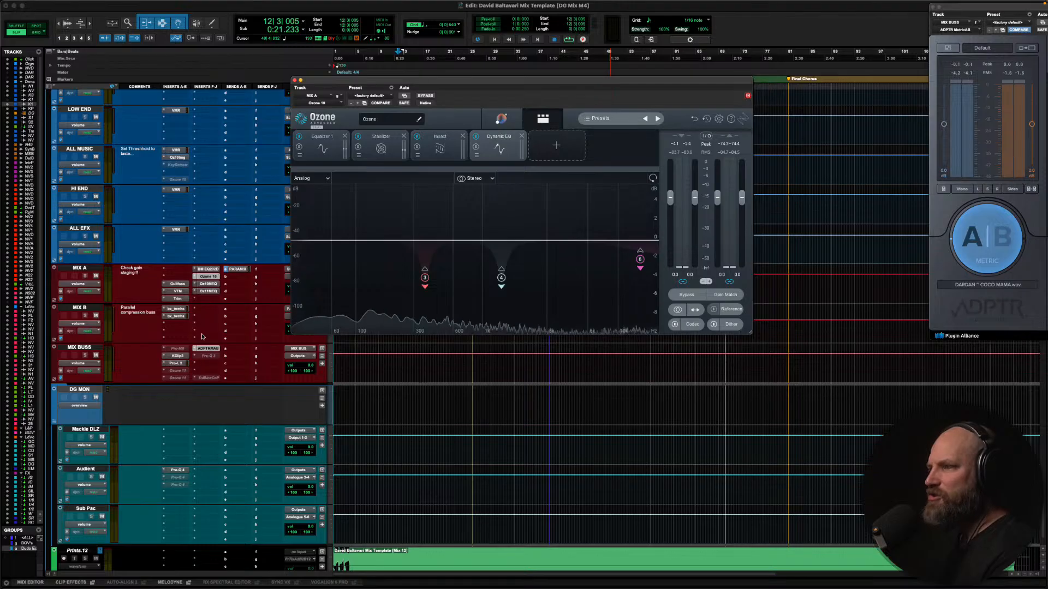
click(208, 277)
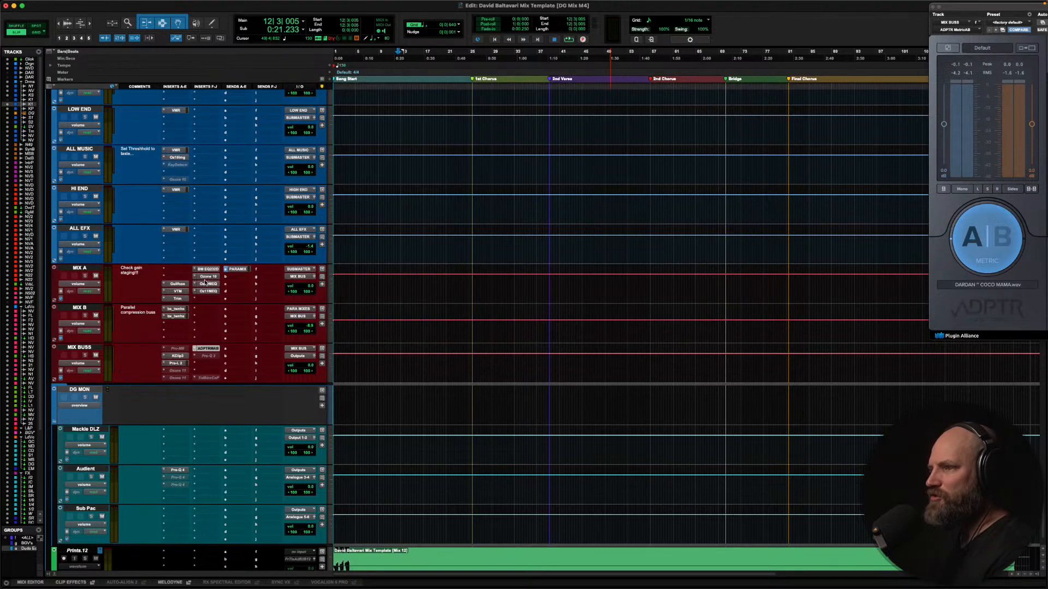
Examine the MIX BUSS track's KClip 3 and FabFilter Pro-L 2 inserts in turn, and close the plug-in
click(178, 356)
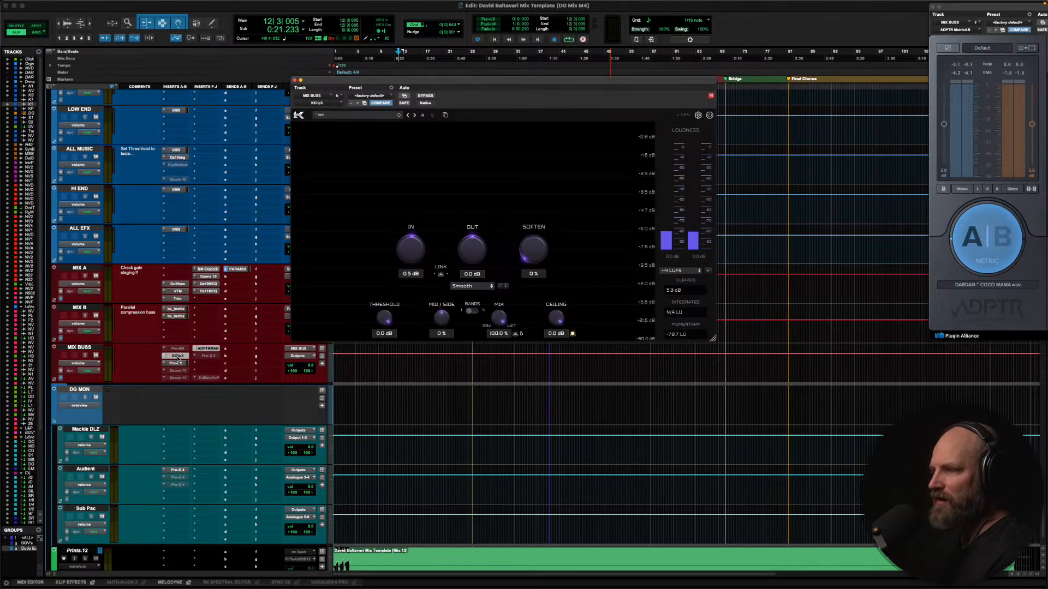
click(175, 363)
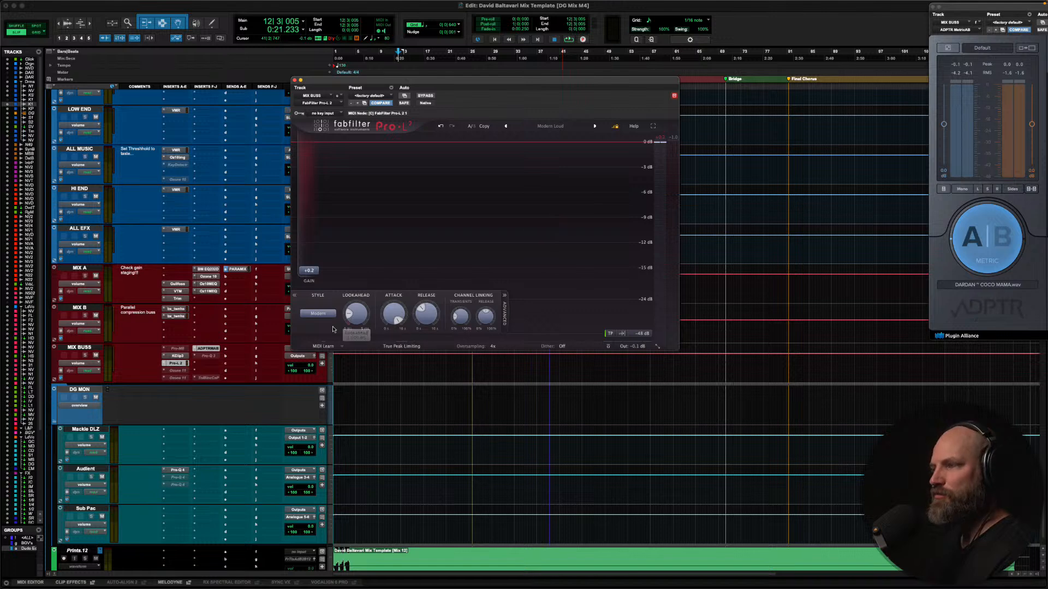
click(177, 363)
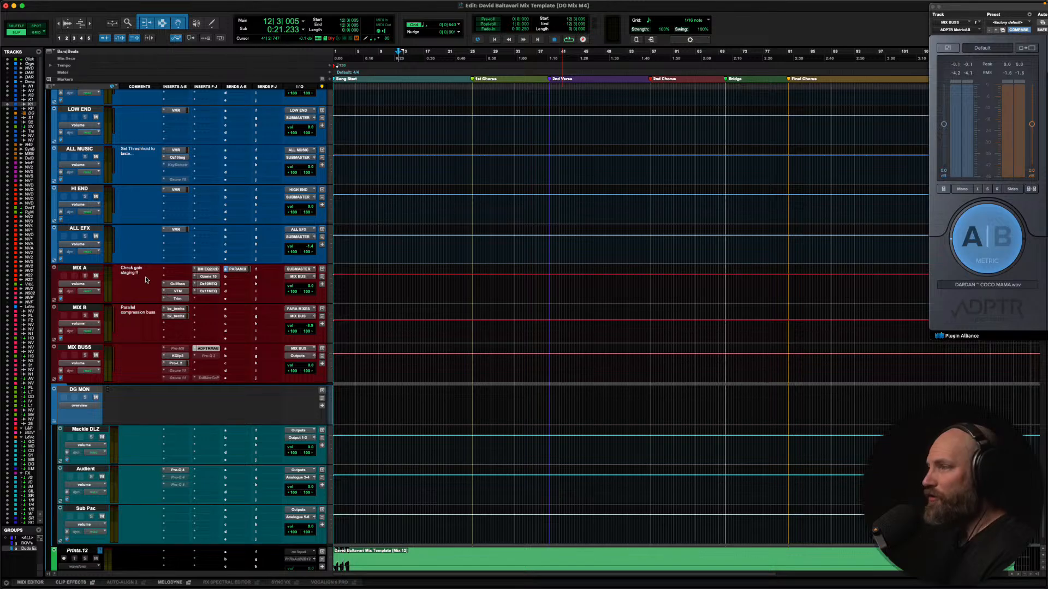
Look back through the session from the mix bus tracks to the lead vocal and ad-lib tracks
scroll(147, 284, up, 1)
scroll(138, 287, up, 2)
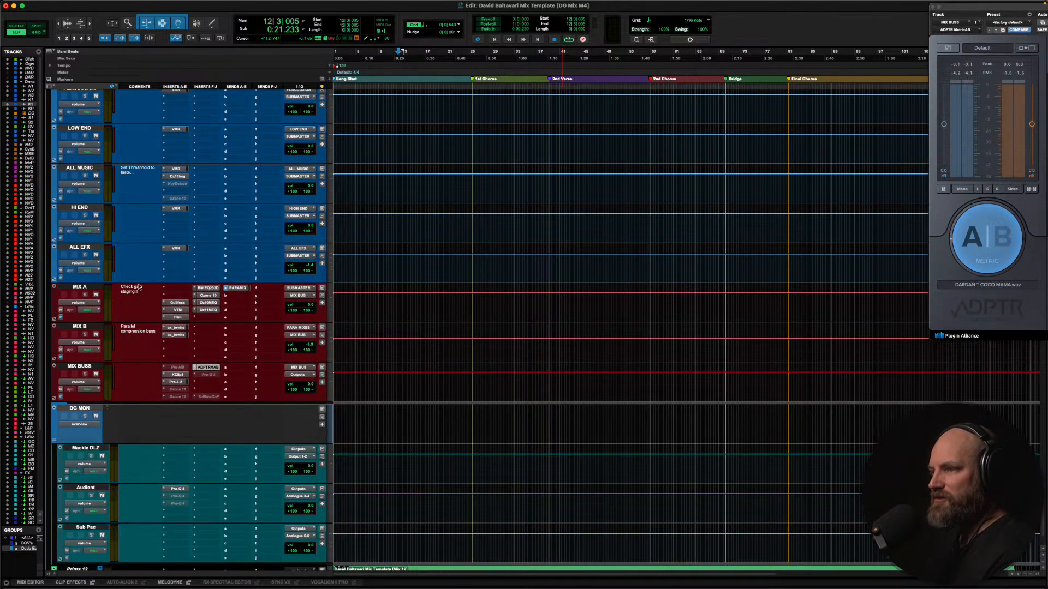
scroll(115, 376, up, 10)
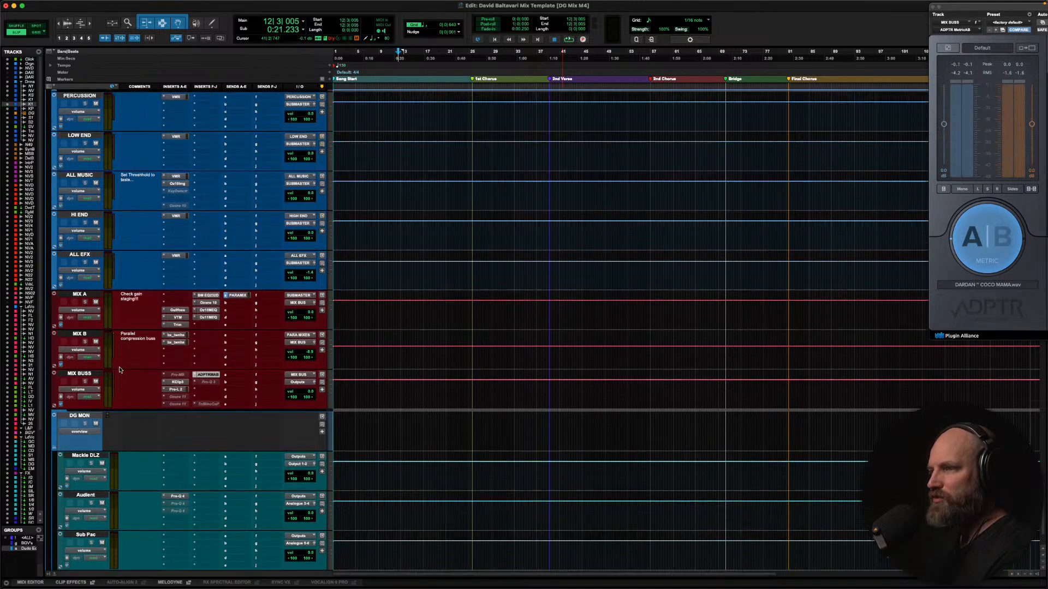
scroll(98, 405, up, 12)
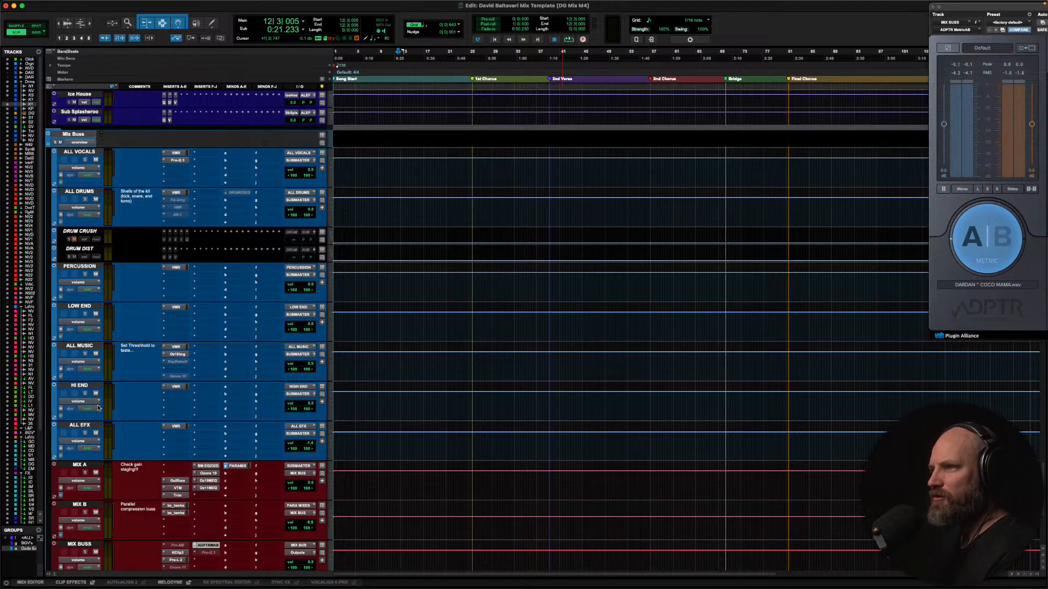
scroll(97, 333, up, 20)
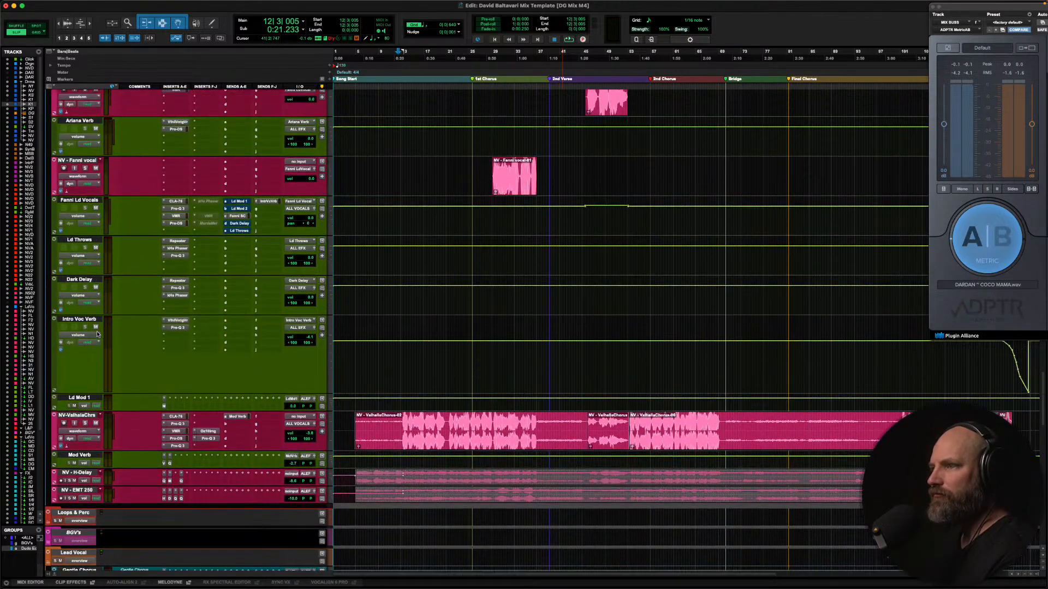
scroll(97, 334, up, 15)
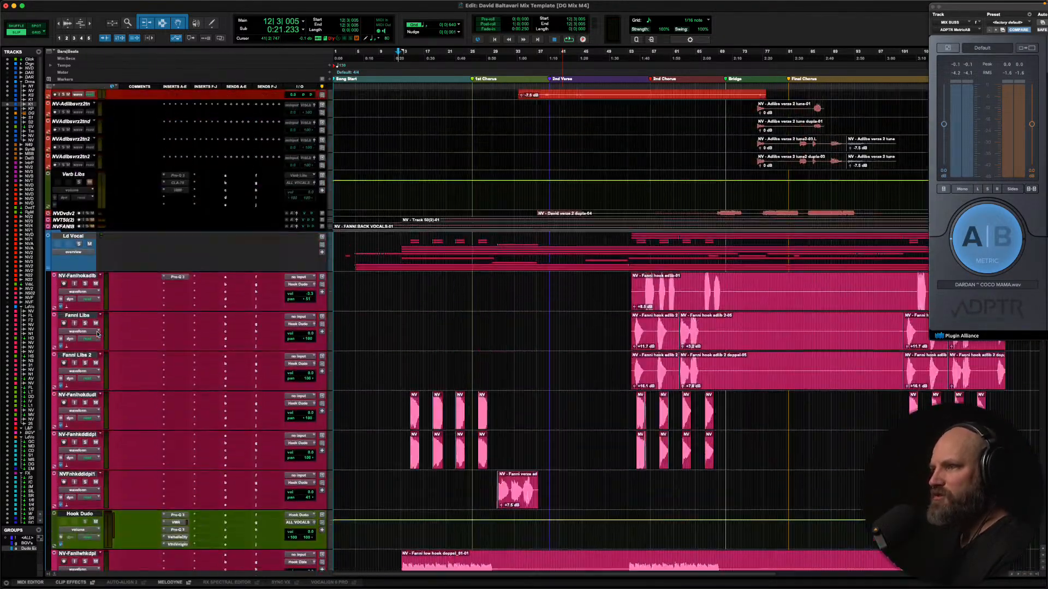
Return to the submix buses, mute LOW END and ALL MUSIC, and play a passage of the mix from bar 12
scroll(89, 273, down, 20)
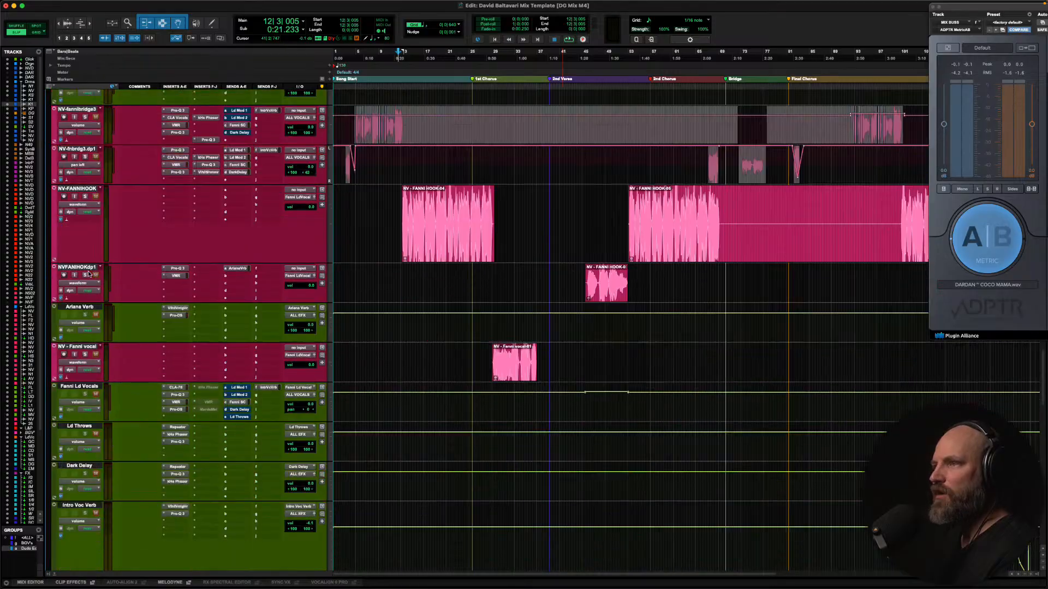
scroll(89, 273, down, 10)
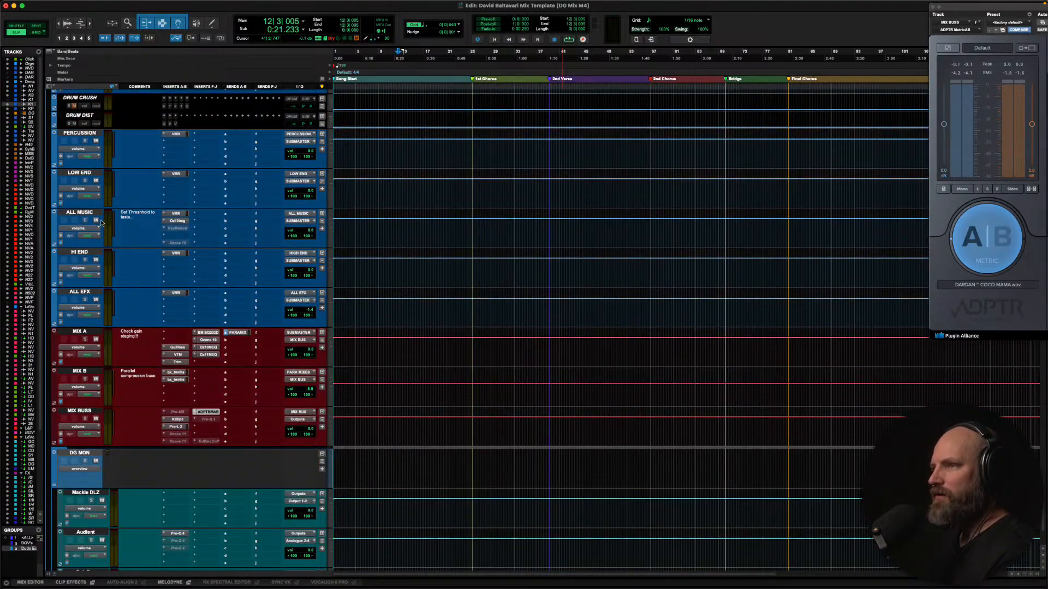
key(space)
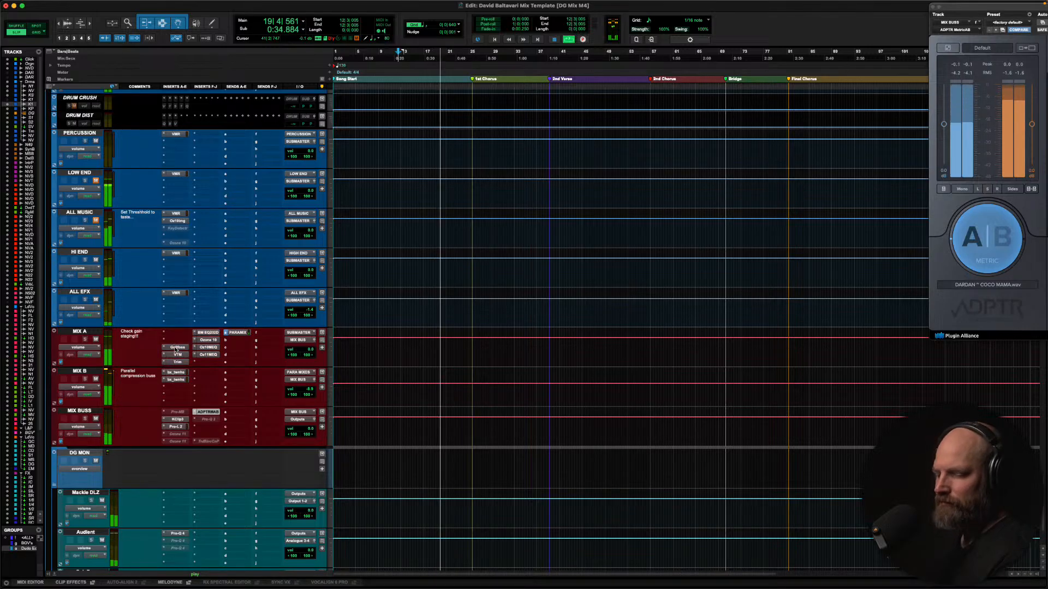
key(space)
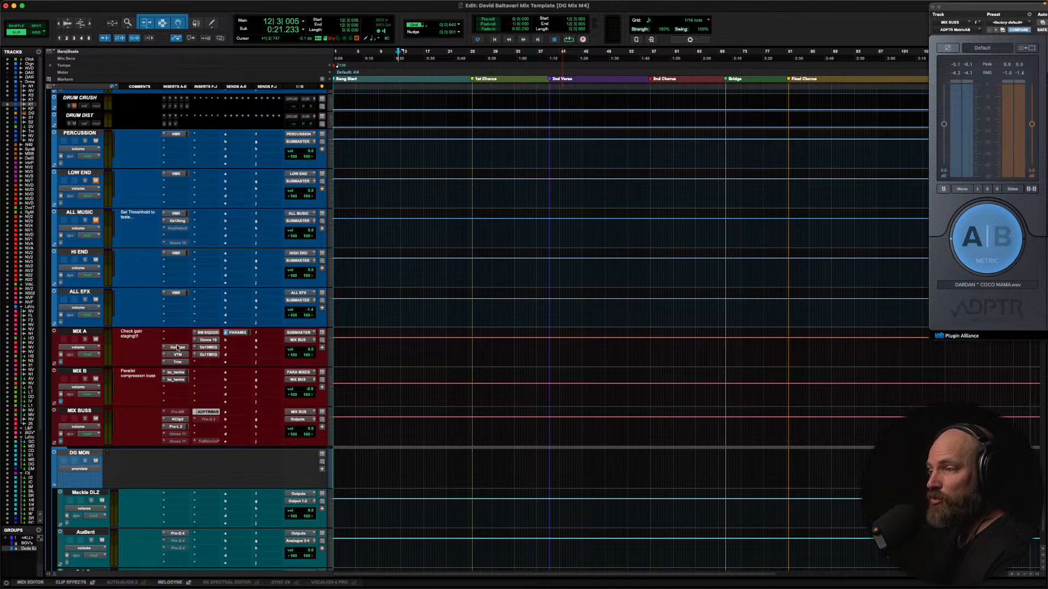
Open MIX A's Gullfoss insert and compare the mix with it bypassed and active during playback
click(177, 348)
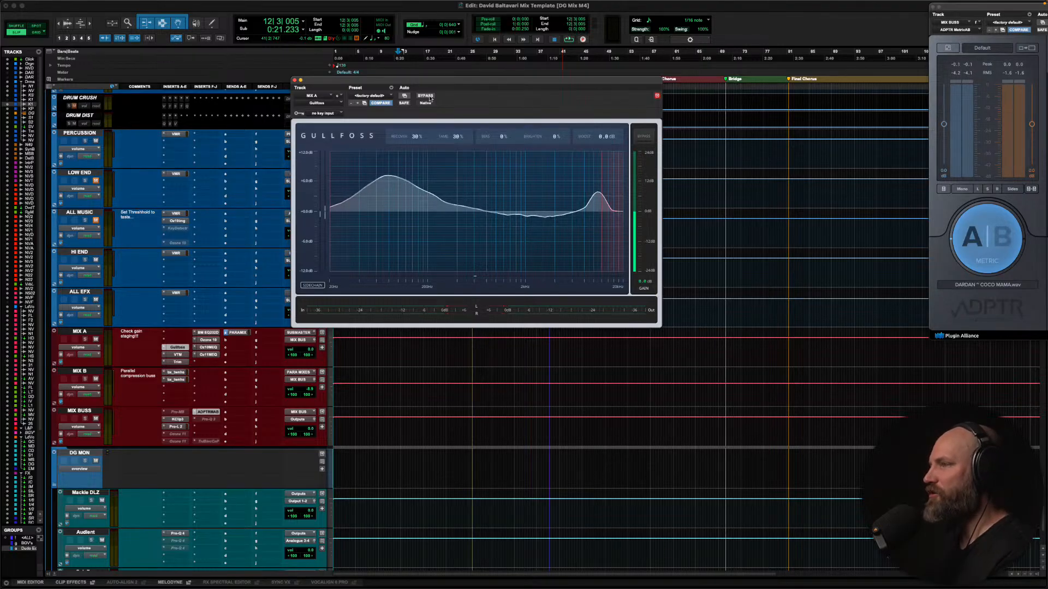
key(space)
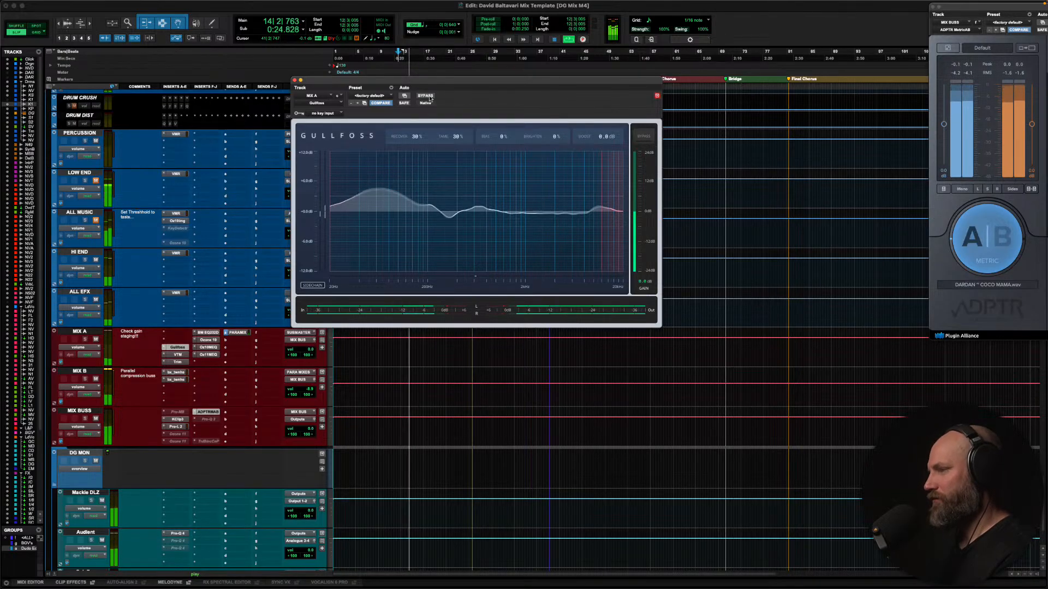
click(426, 96)
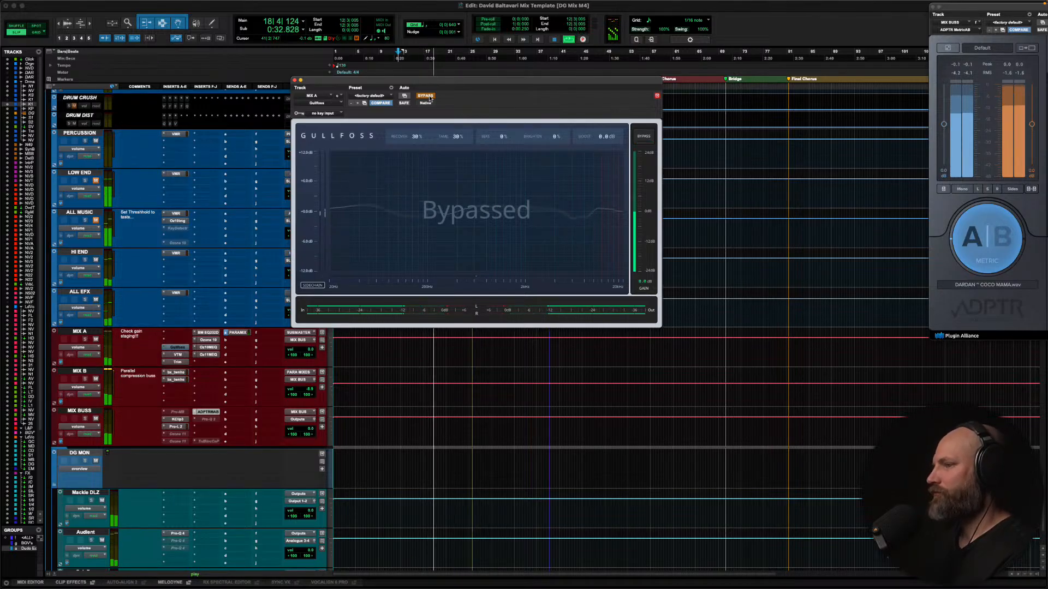
click(429, 98)
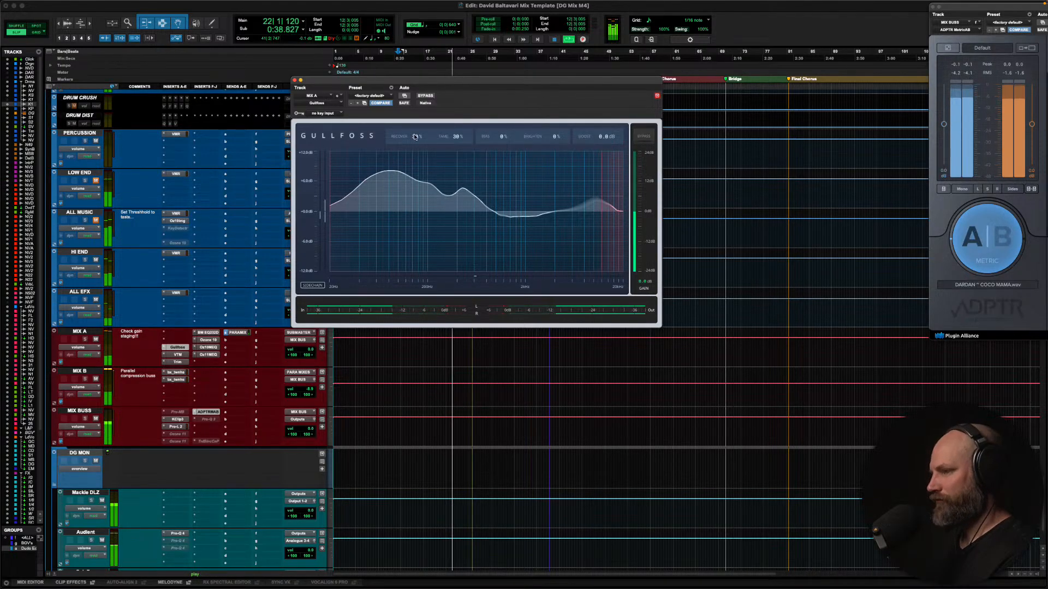
key(space)
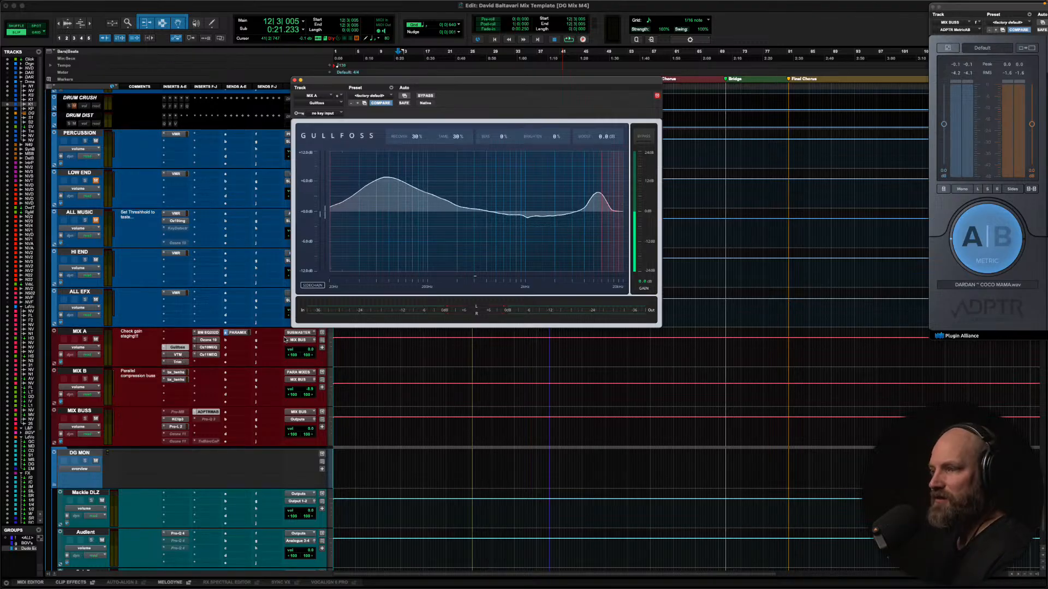
Open MIX A's Virtual Tape Machines insert and compare the mix with it bypassed and active during playback
click(178, 356)
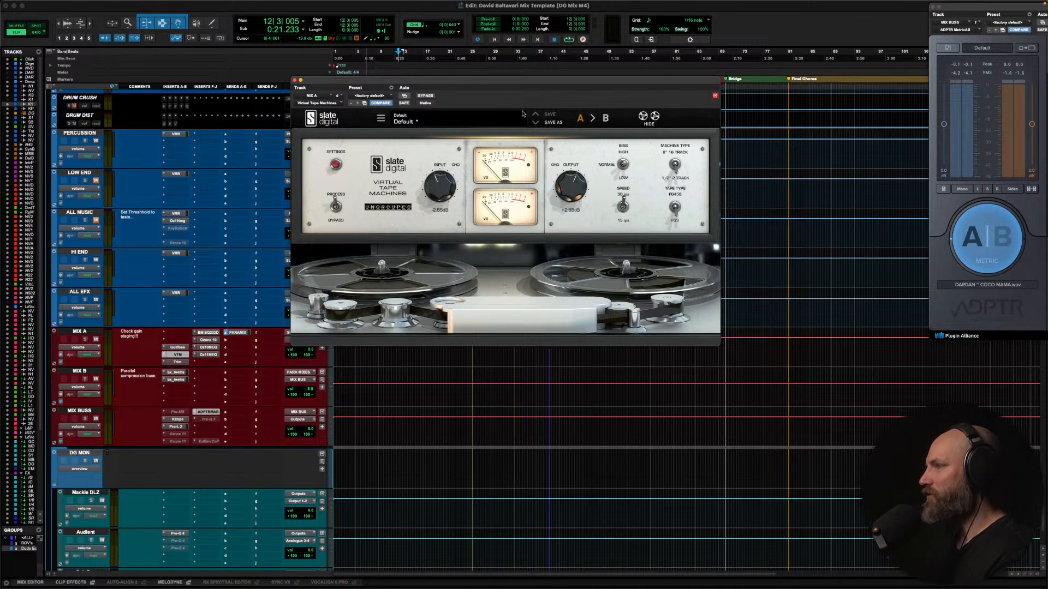
mouse_move(493, 88)
mouse_down()
mouse_move(518, 88)
mouse_move(500, 87)
mouse_up()
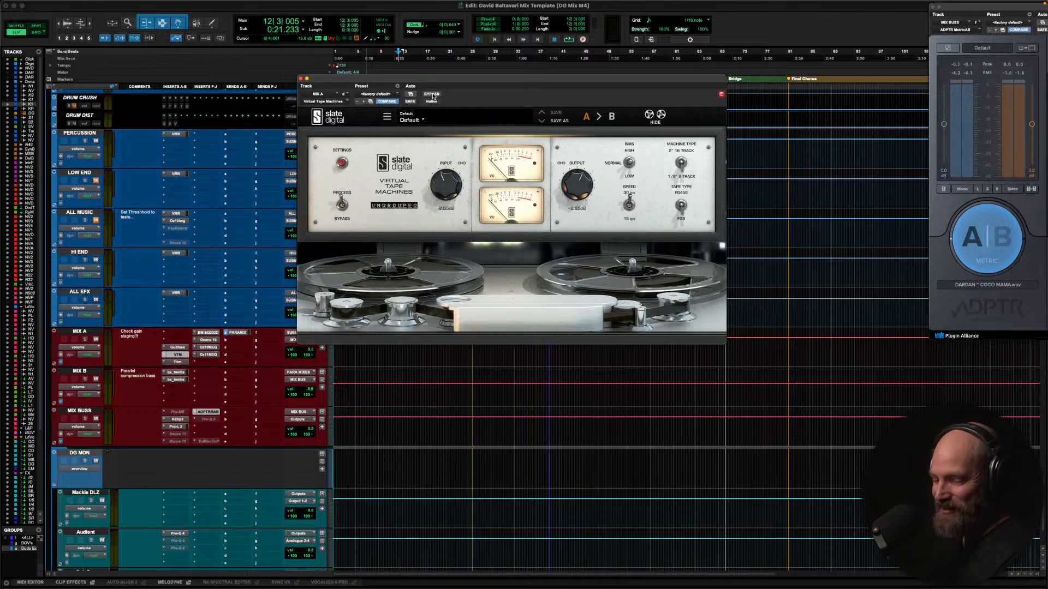
key(space)
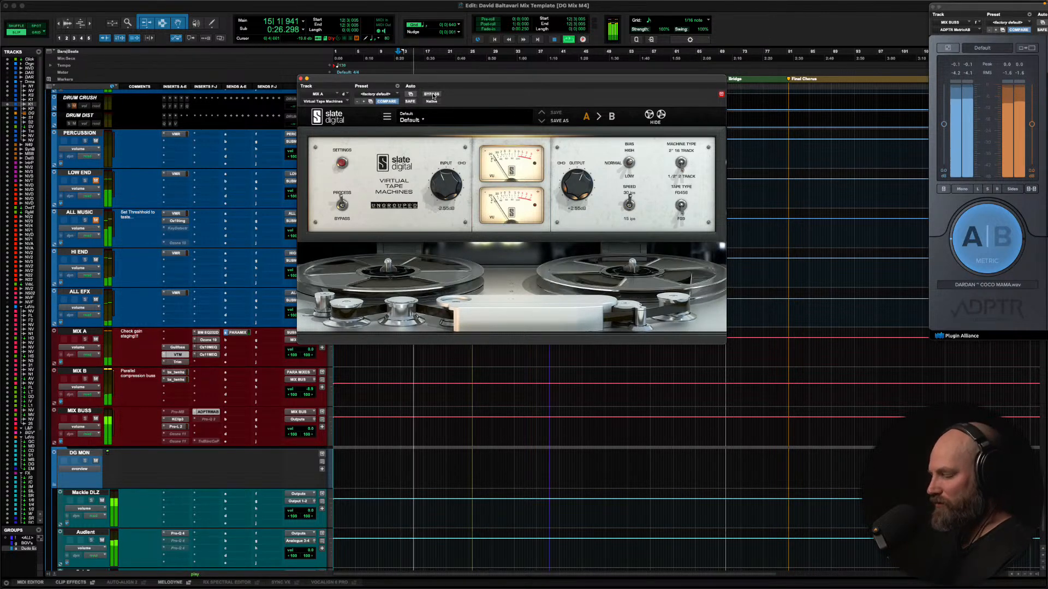
click(431, 95)
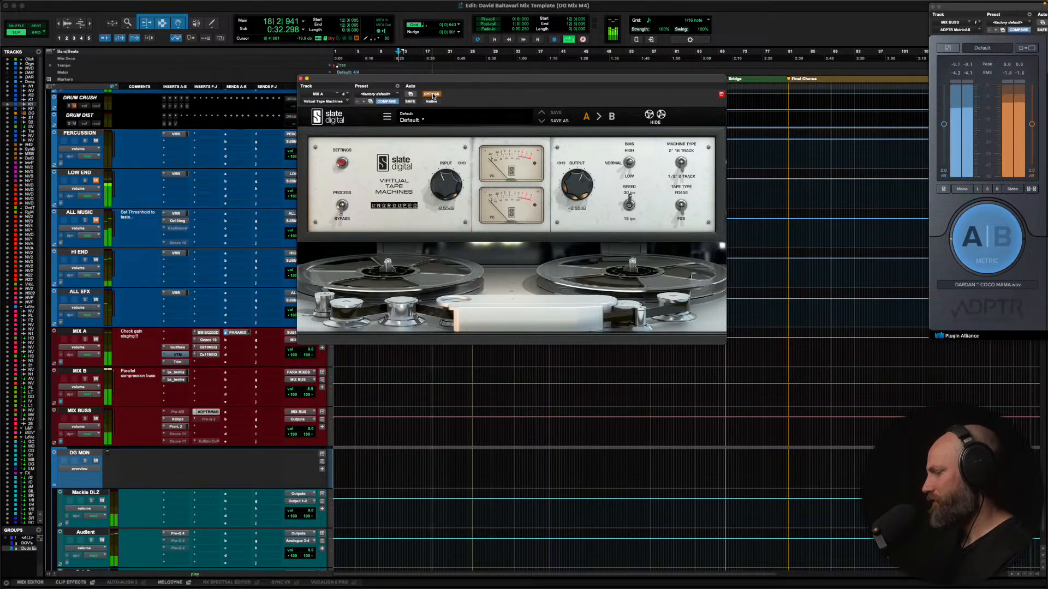
click(432, 95)
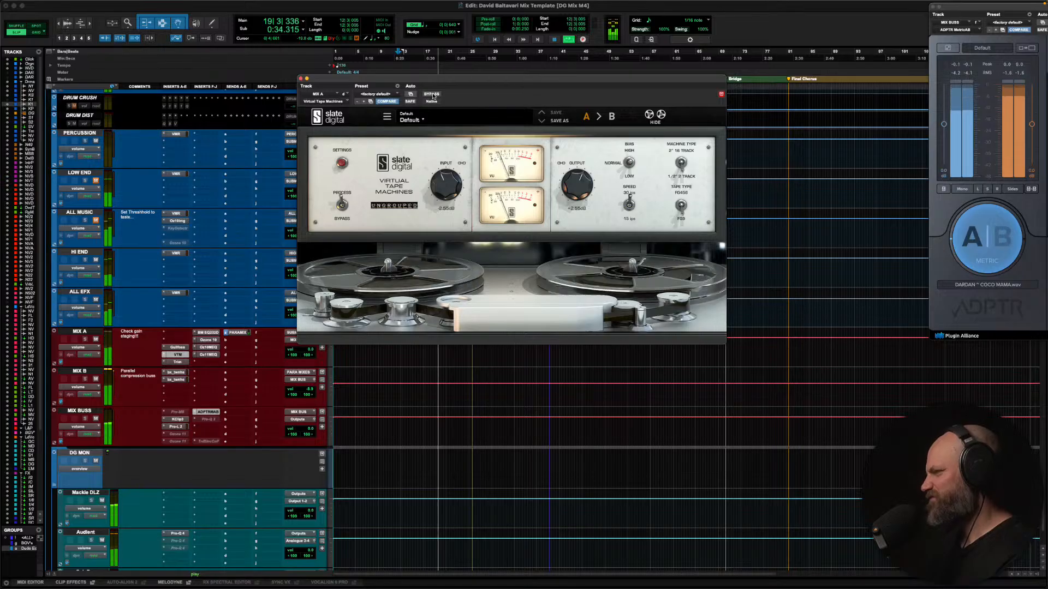
key(space)
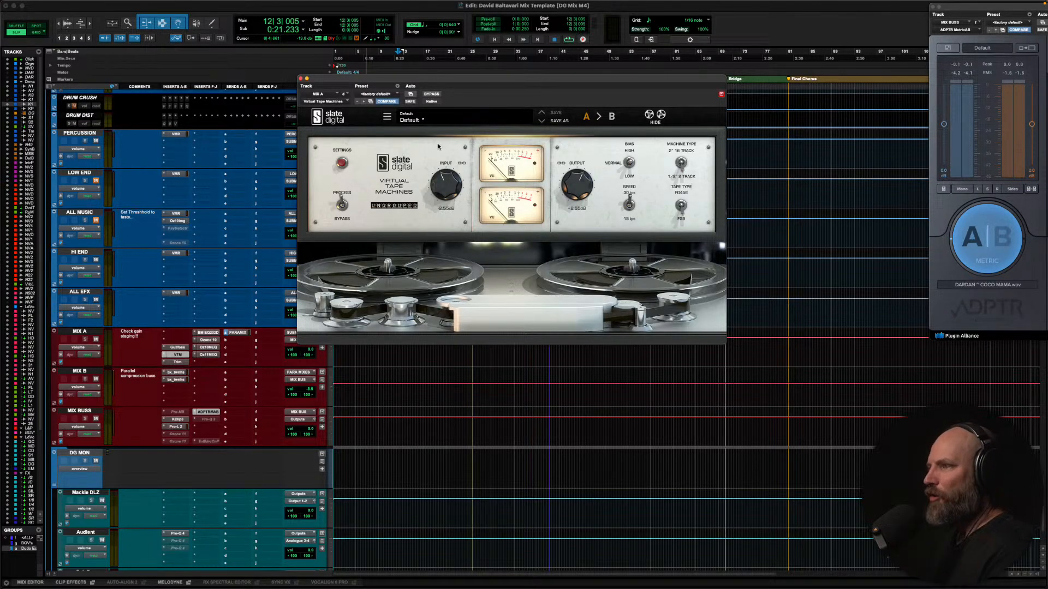
Open MIX A's Trim insert, reposition its window to examine the gain setting, and close it
click(178, 362)
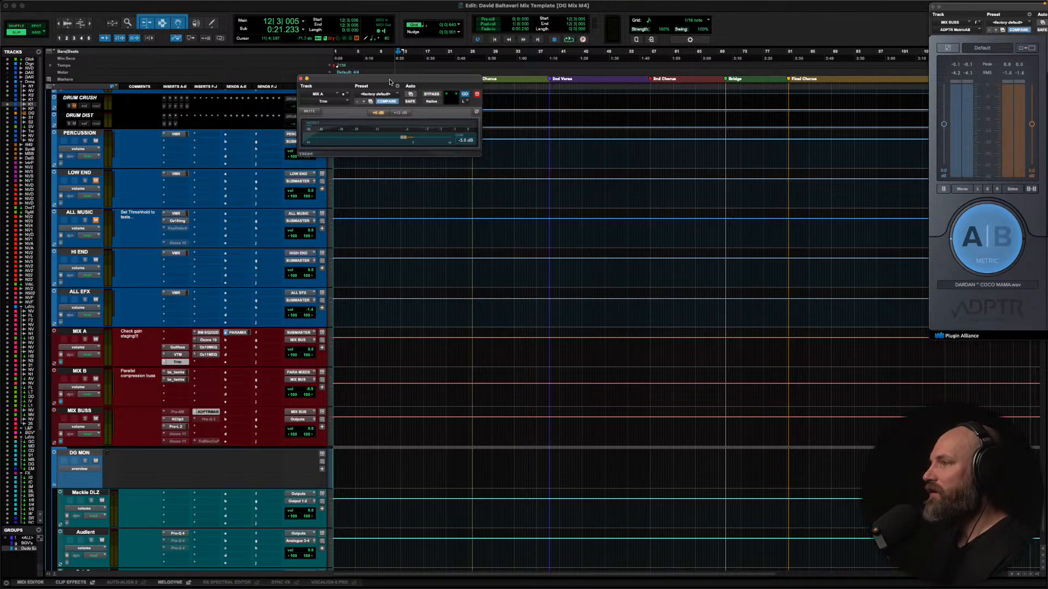
drag(390, 82, 441, 104)
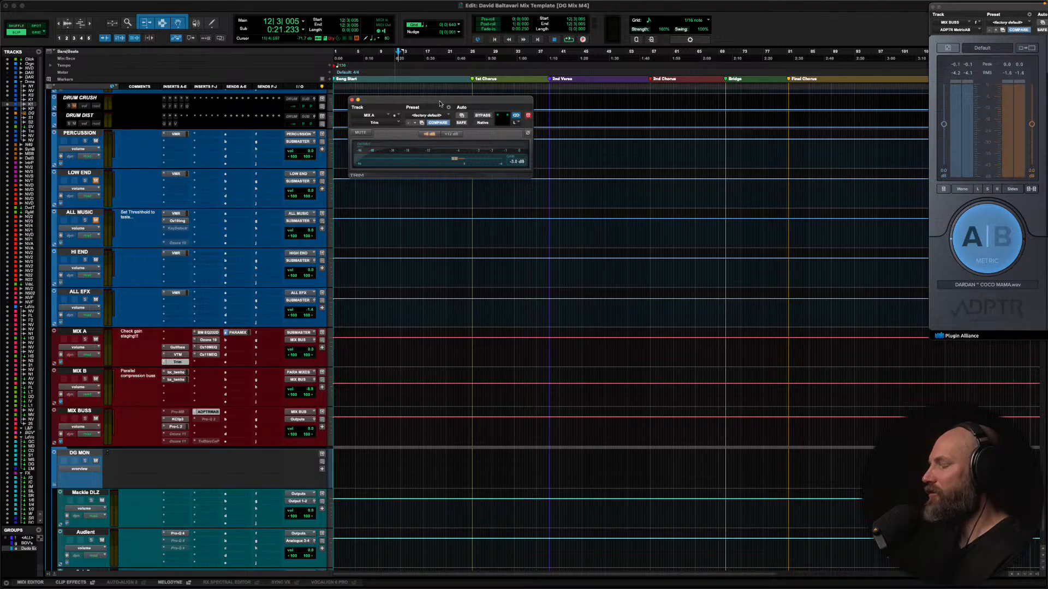
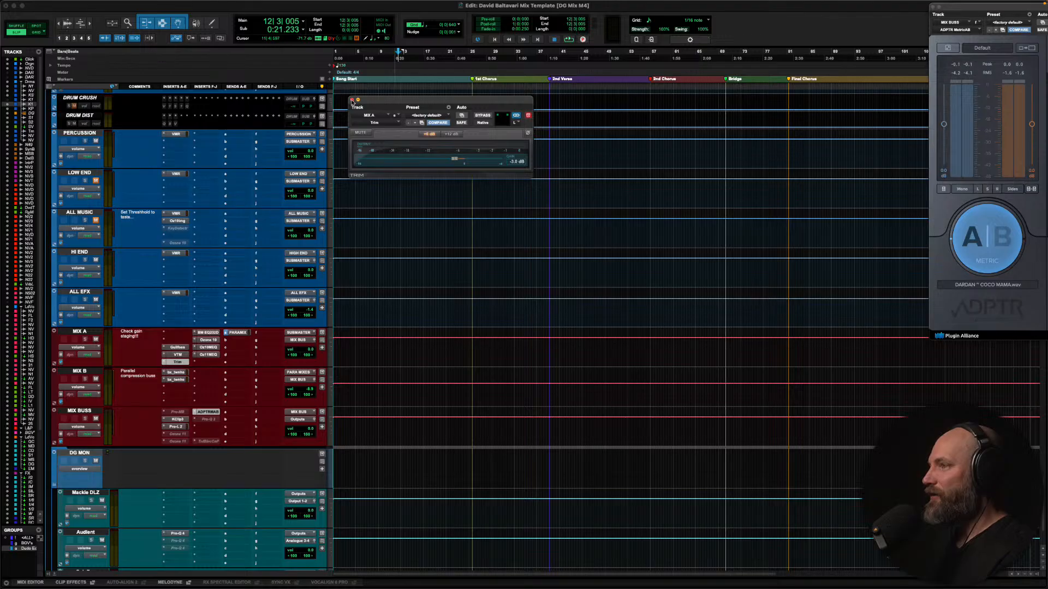
click(352, 100)
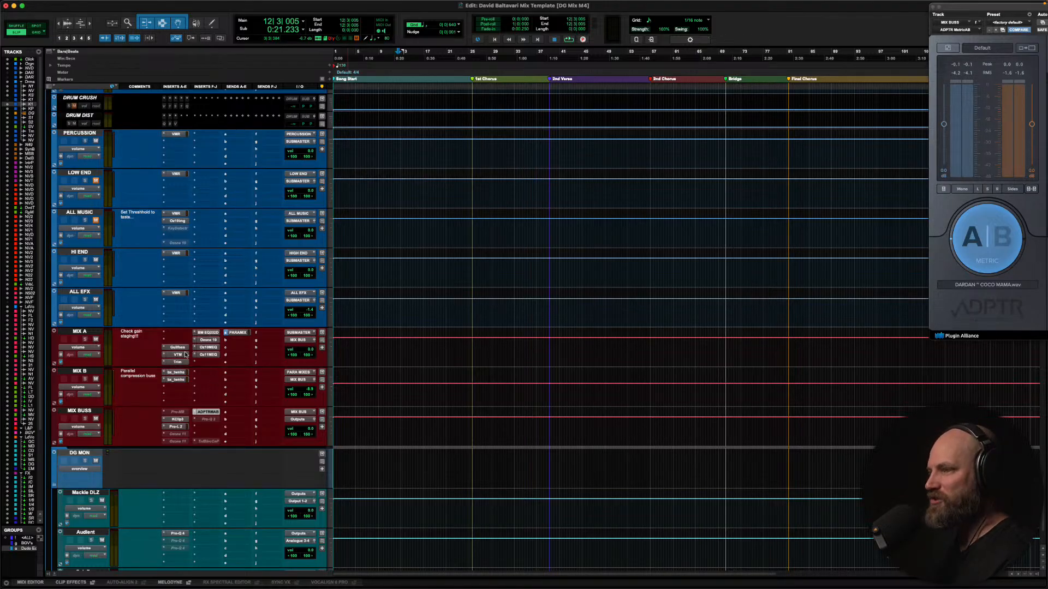
Open MIX A's Bettermaker EQ232D insert and compare the mix with it bypassed and active during playback
click(208, 334)
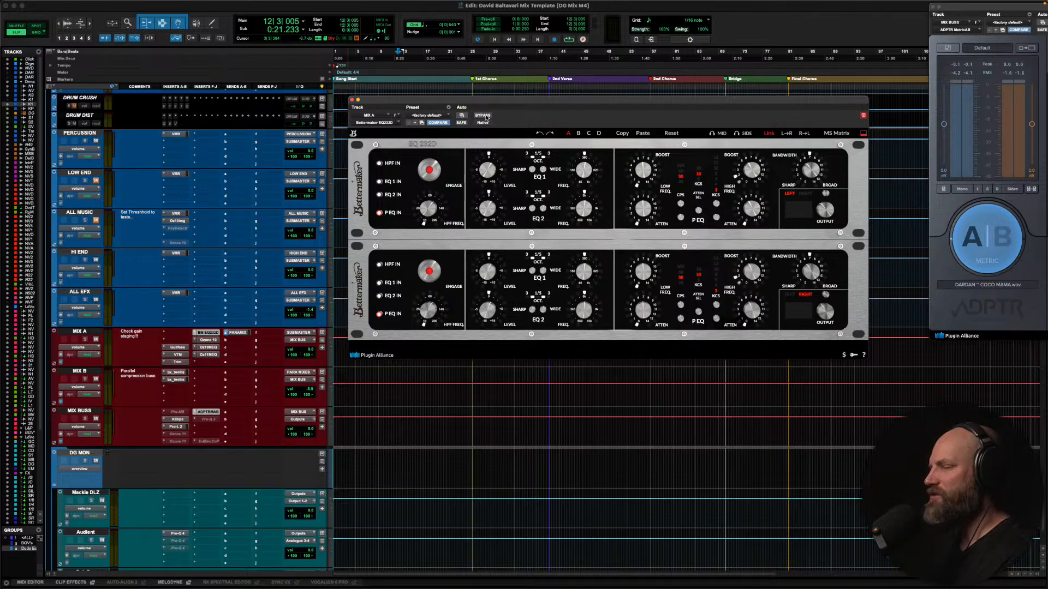
key(space)
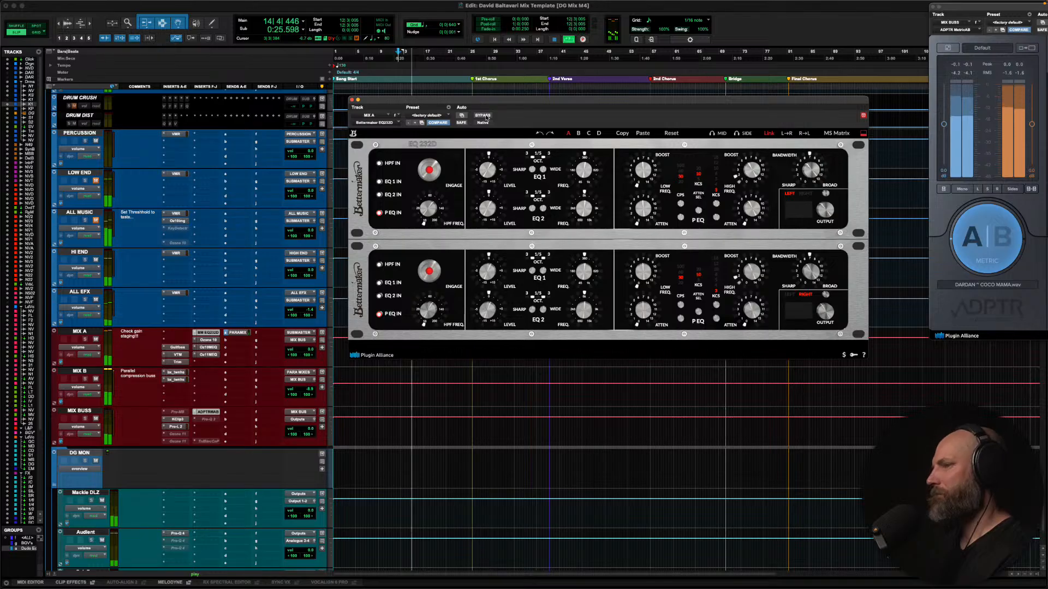
click(483, 116)
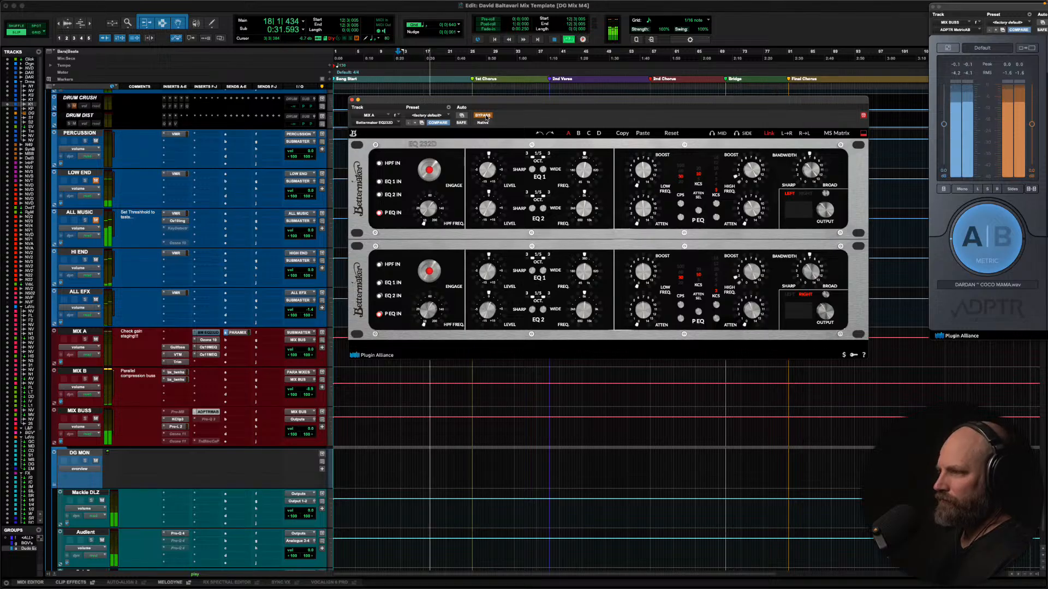
click(485, 116)
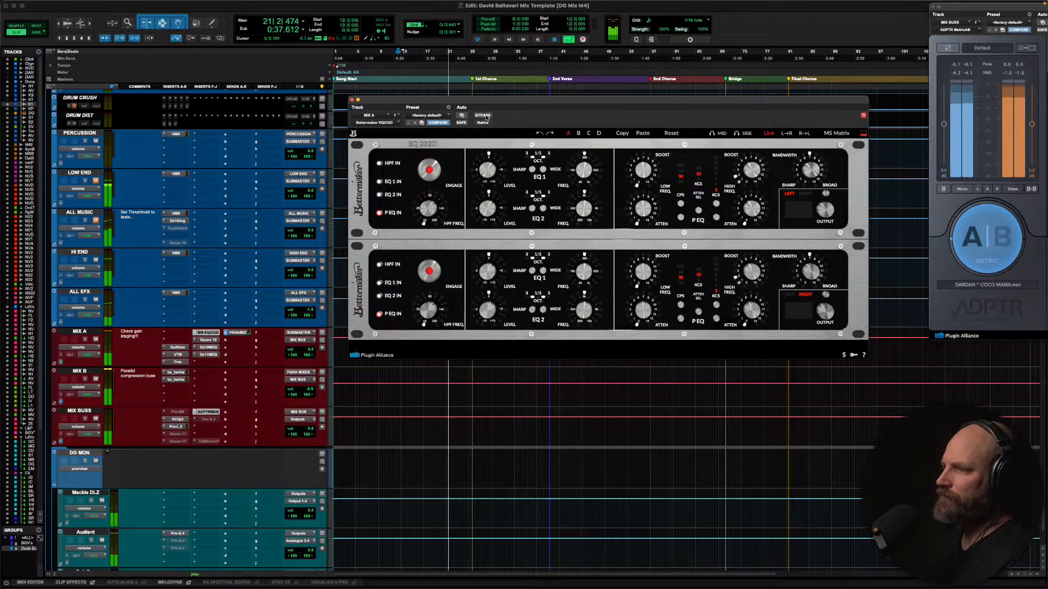
click(482, 115)
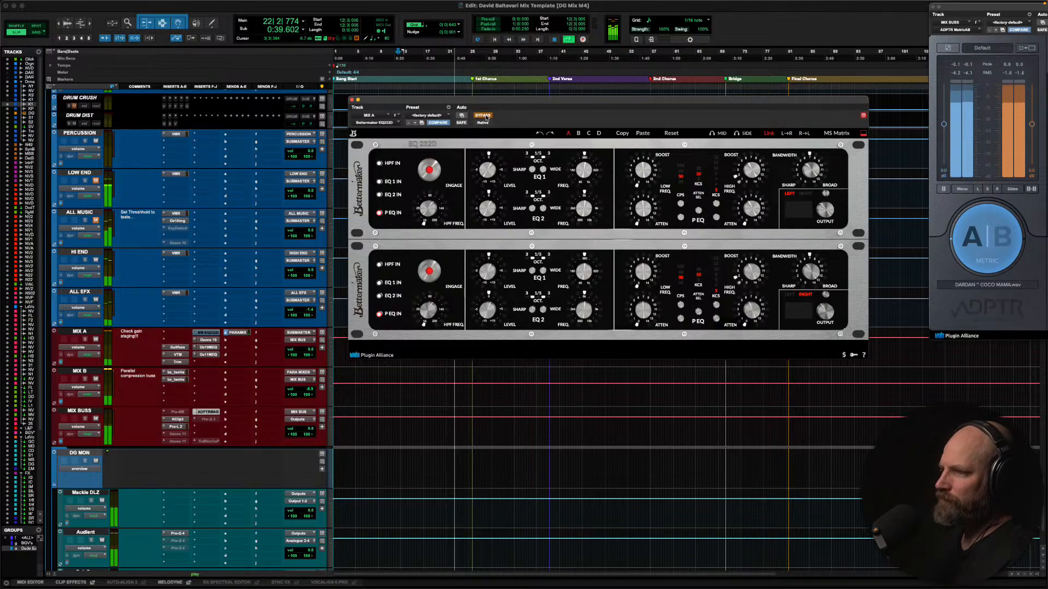
click(483, 115)
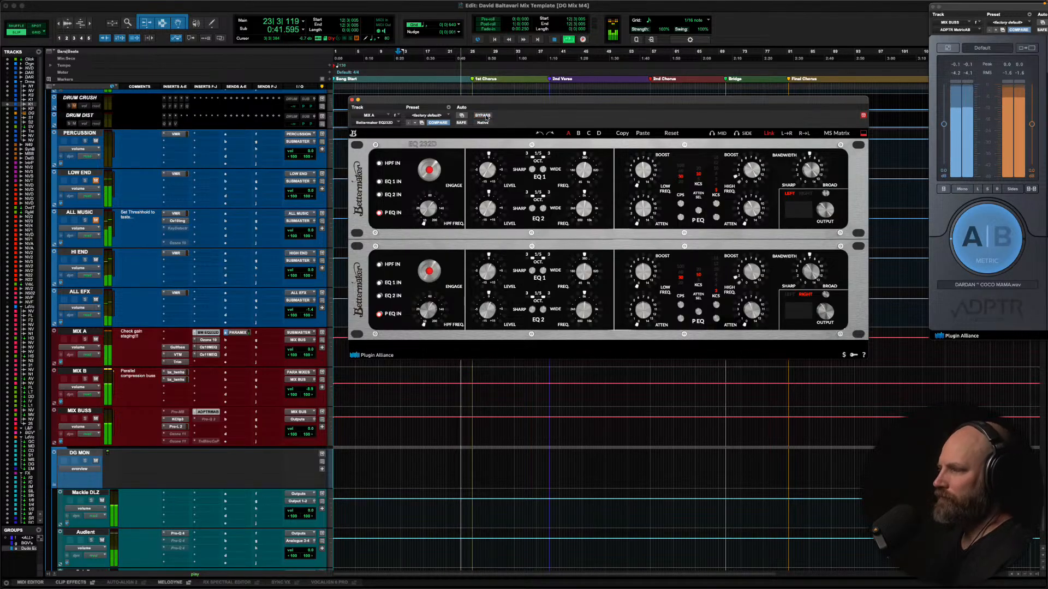
key(space)
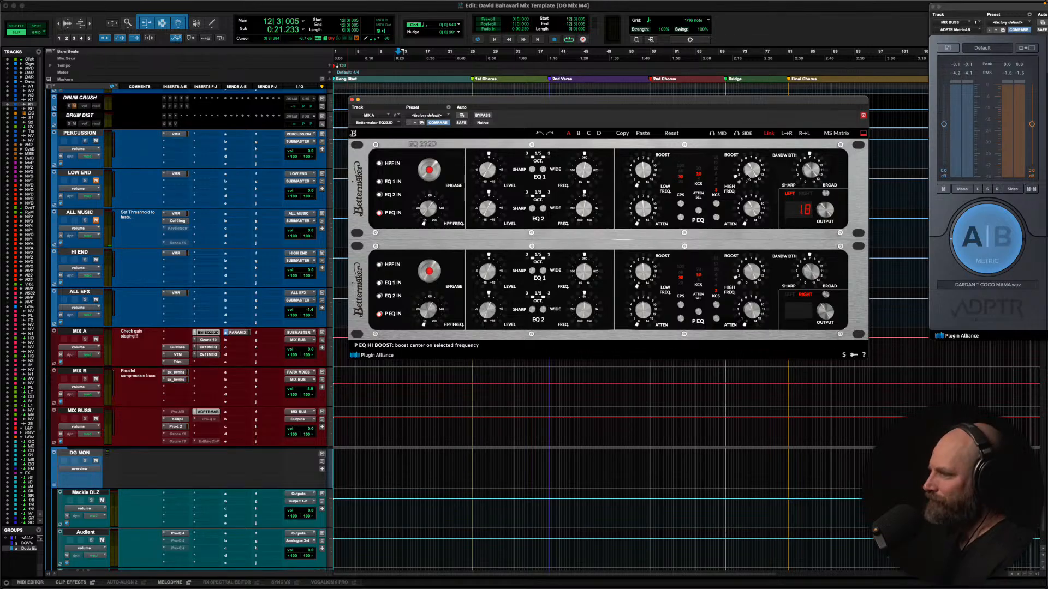
Examine the Bettermaker EQ's high-frequency boost setting, reposition the plug-in window, and close it
mouse_move(762, 271)
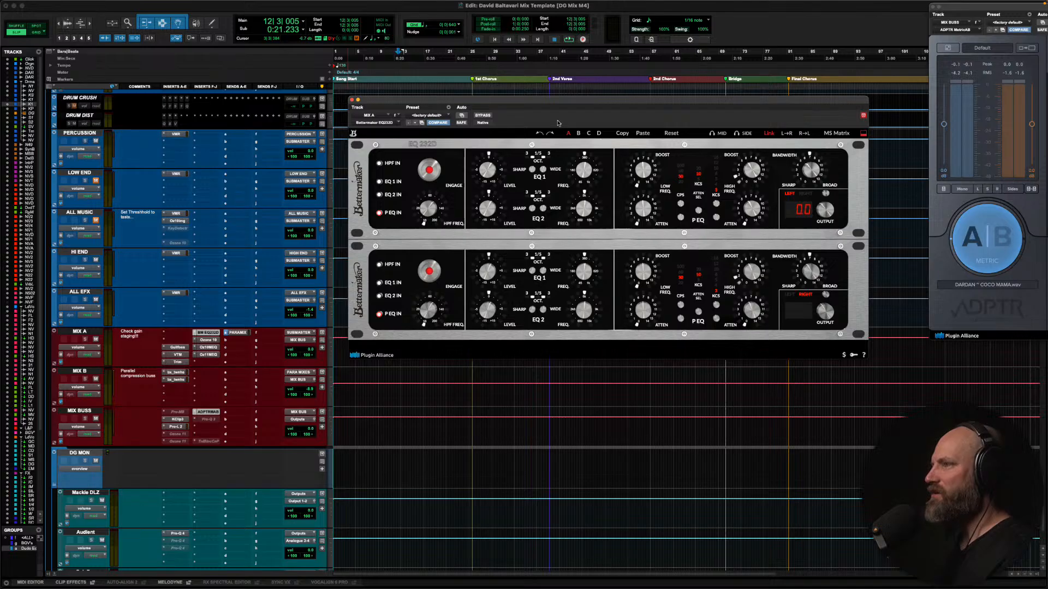
drag(551, 102, 503, 109)
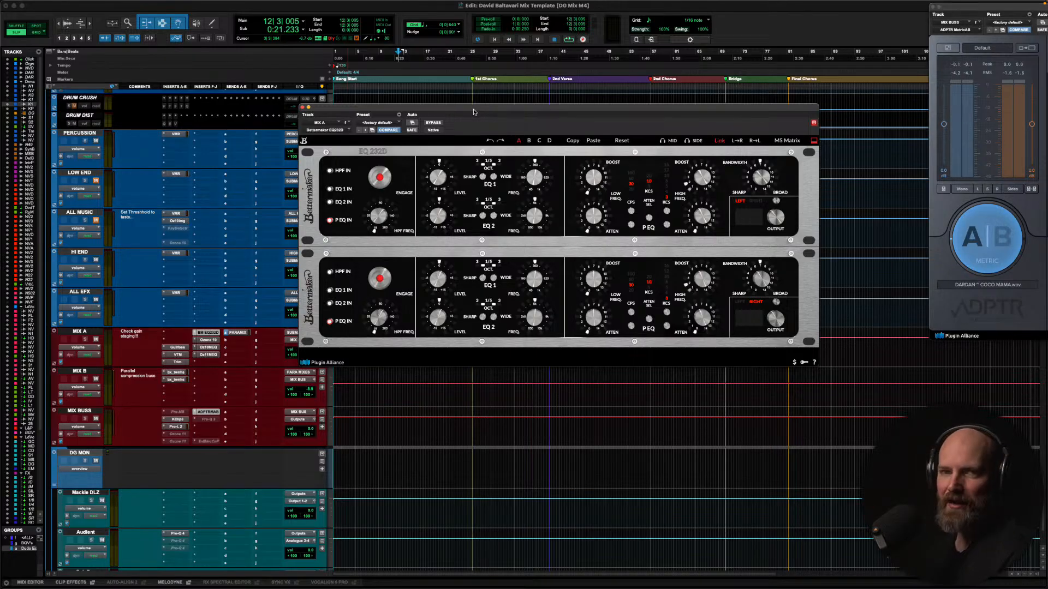
click(303, 108)
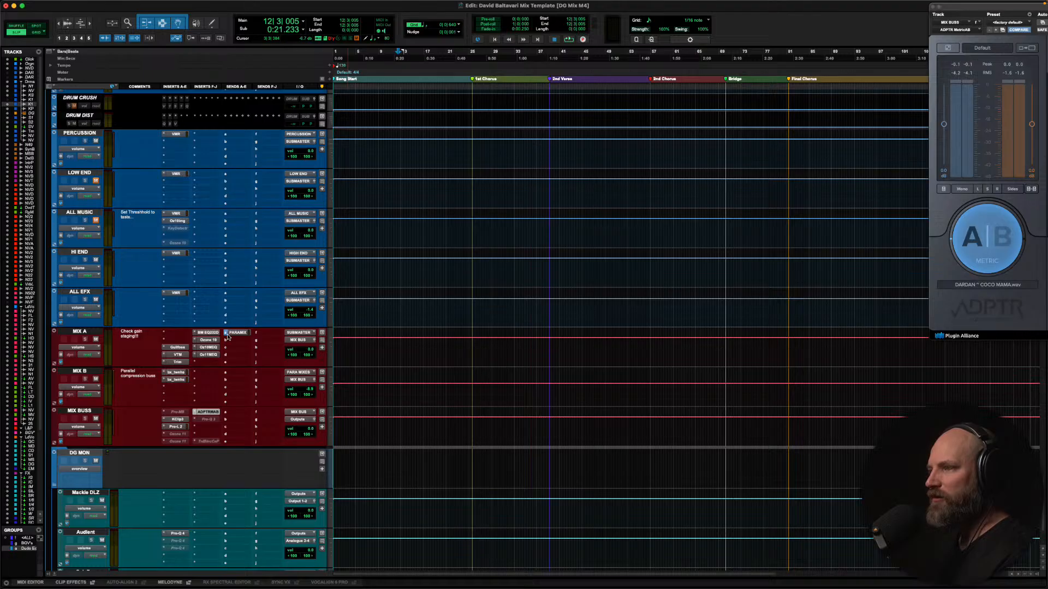
Open MIX A's Ozone 10 insert and examine its Equalizer, Stabilizer, Impact and Dynamic EQ modules, ending on the Equalizer
click(208, 340)
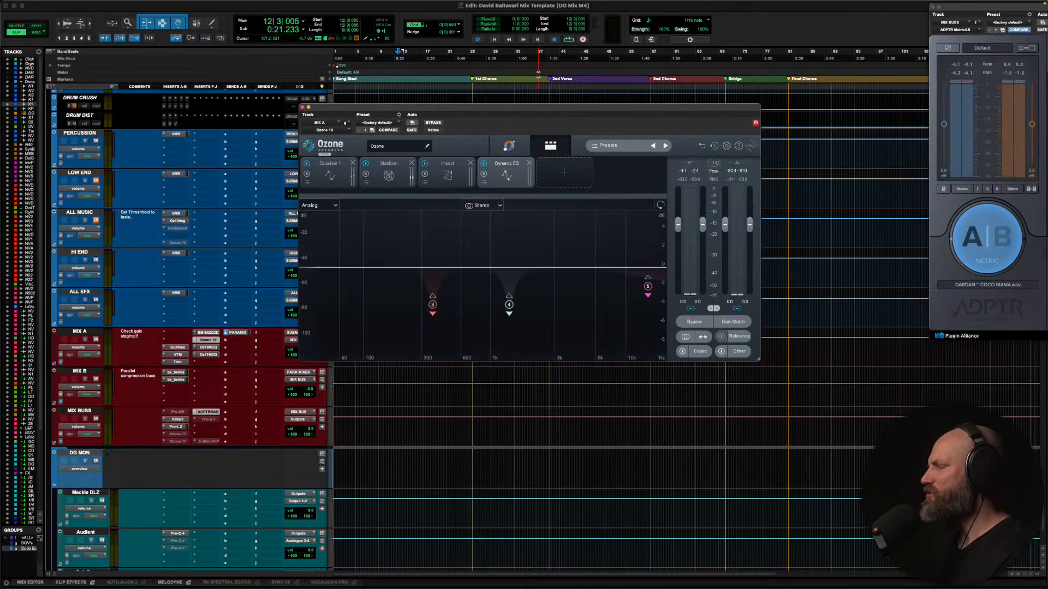
drag(538, 109, 543, 92)
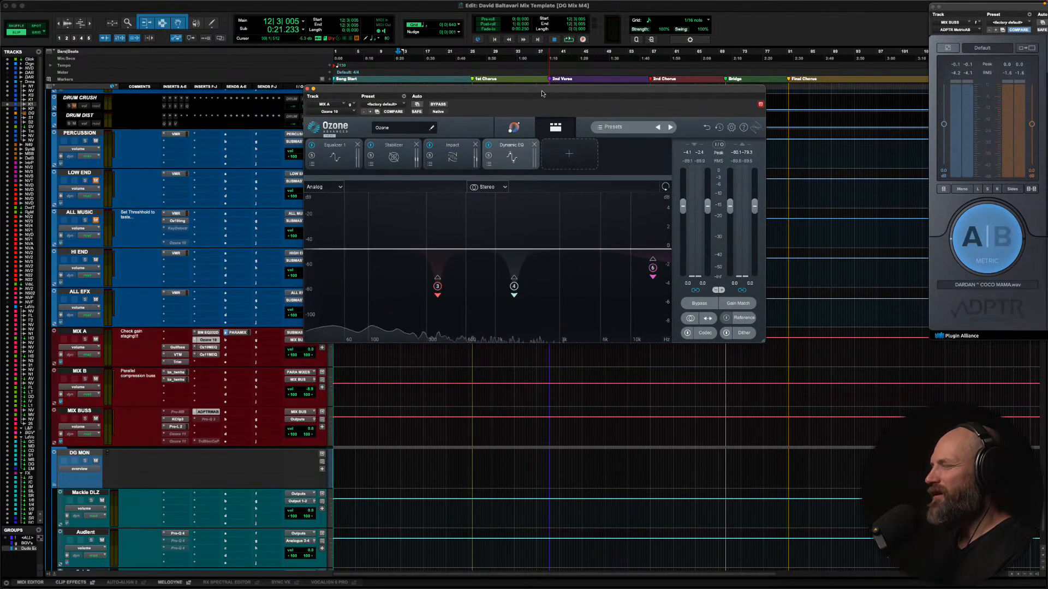
click(343, 160)
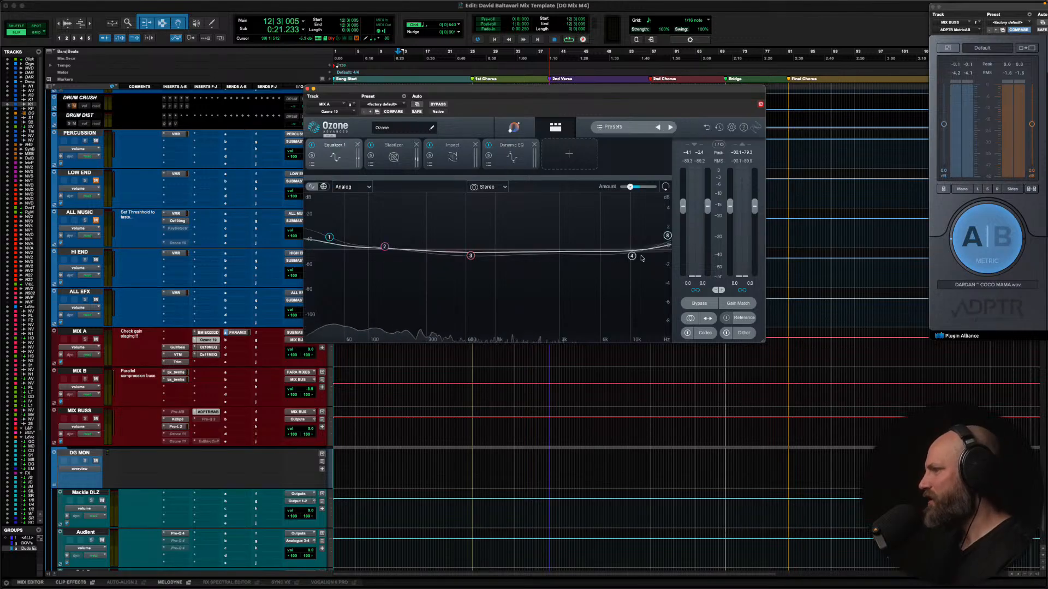
click(399, 155)
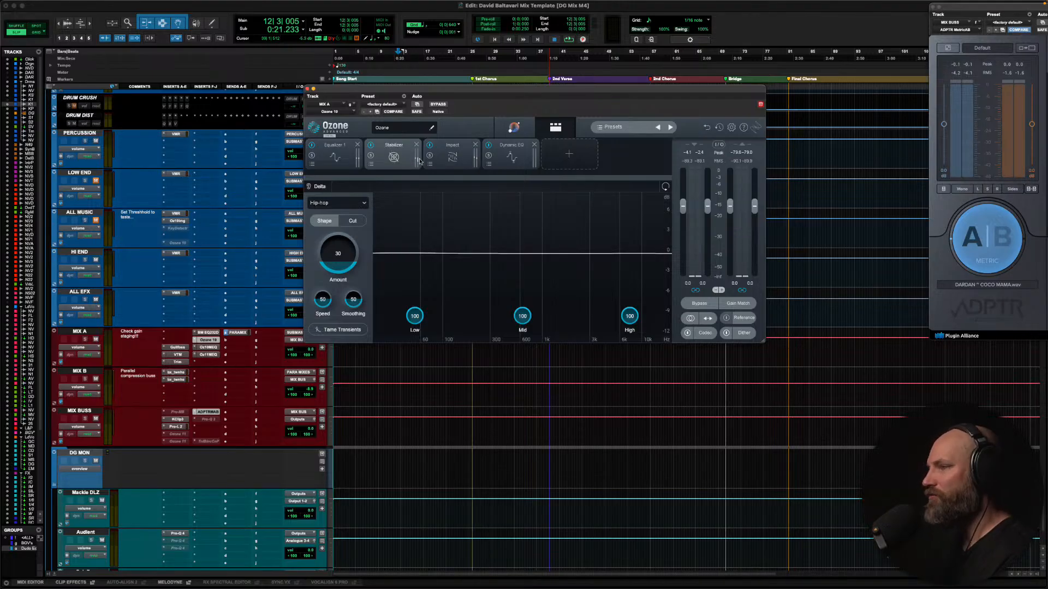
click(453, 156)
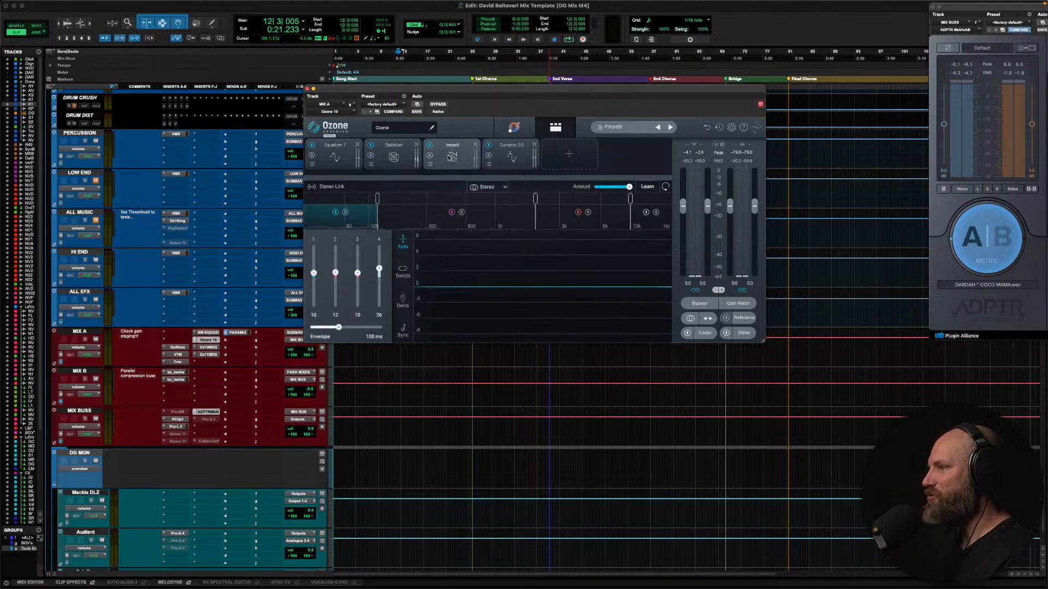
click(503, 157)
click(331, 157)
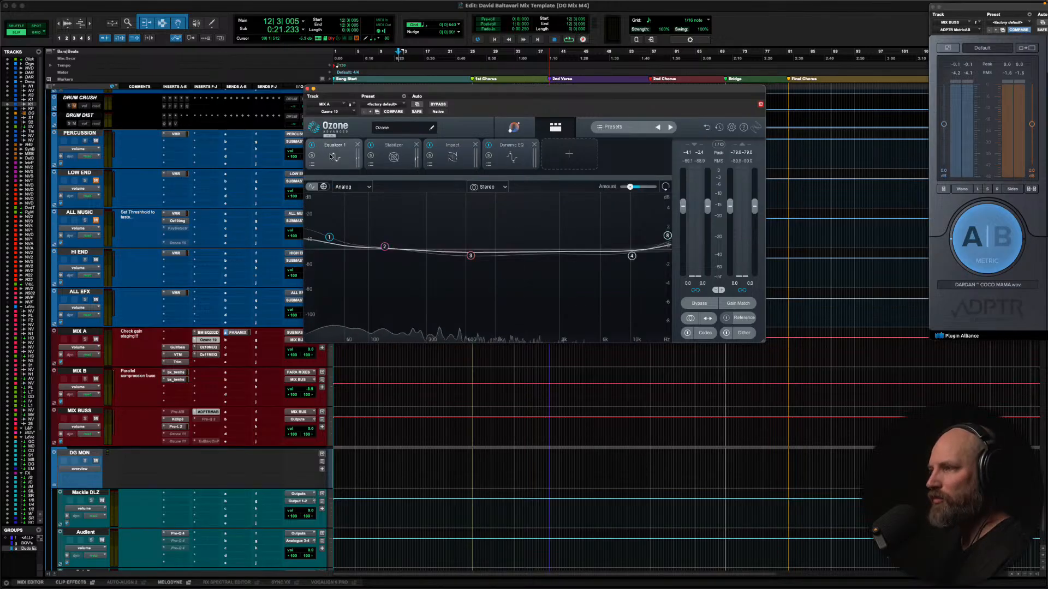
Move the Ozone window clear of the track columns and play the mix, bypassing the Equalizer module to compare
drag(448, 90, 468, 88)
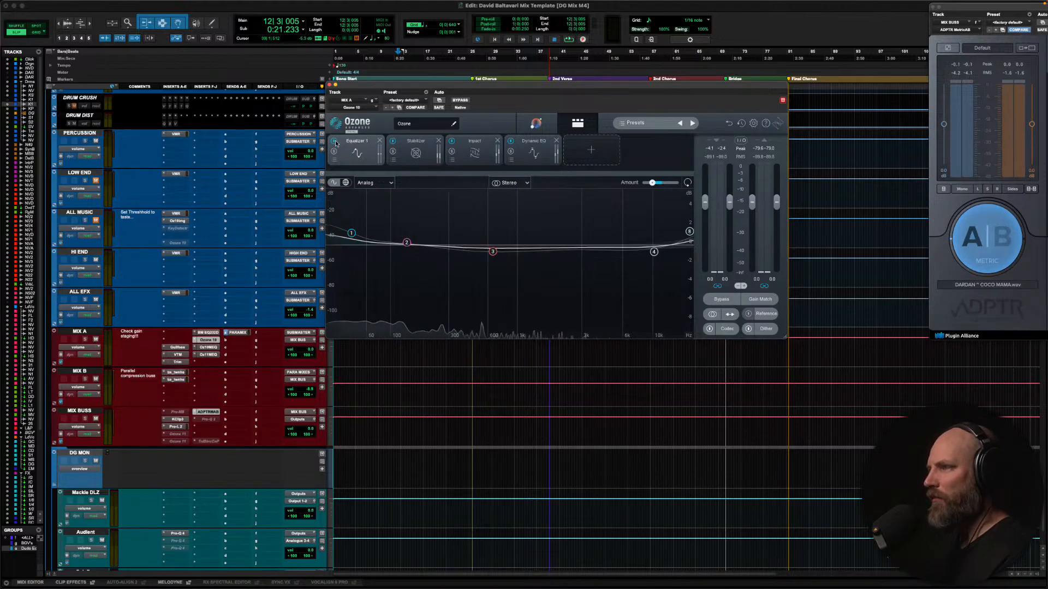
key(space)
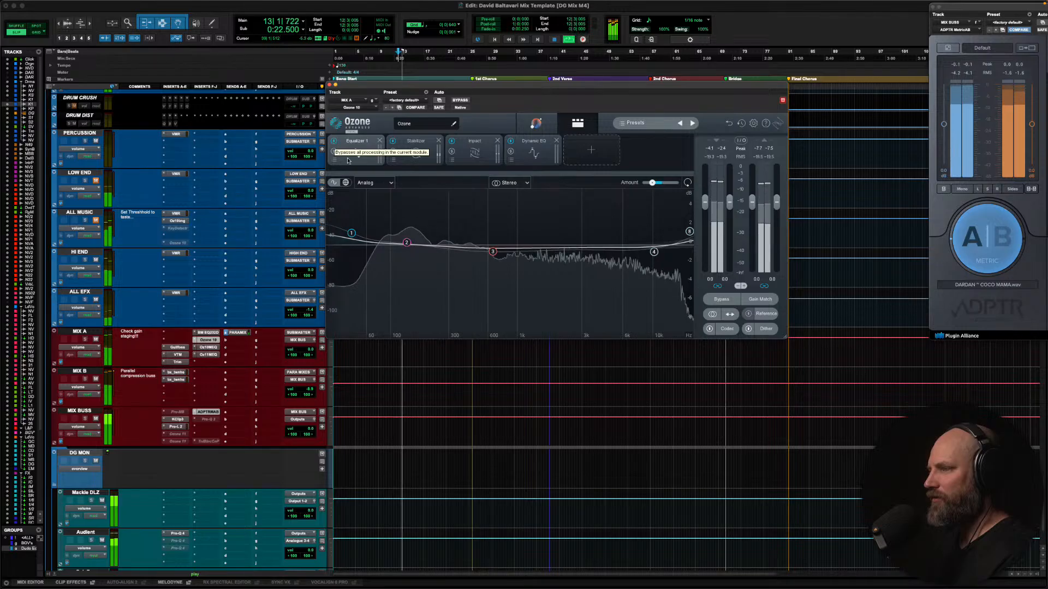
click(335, 142)
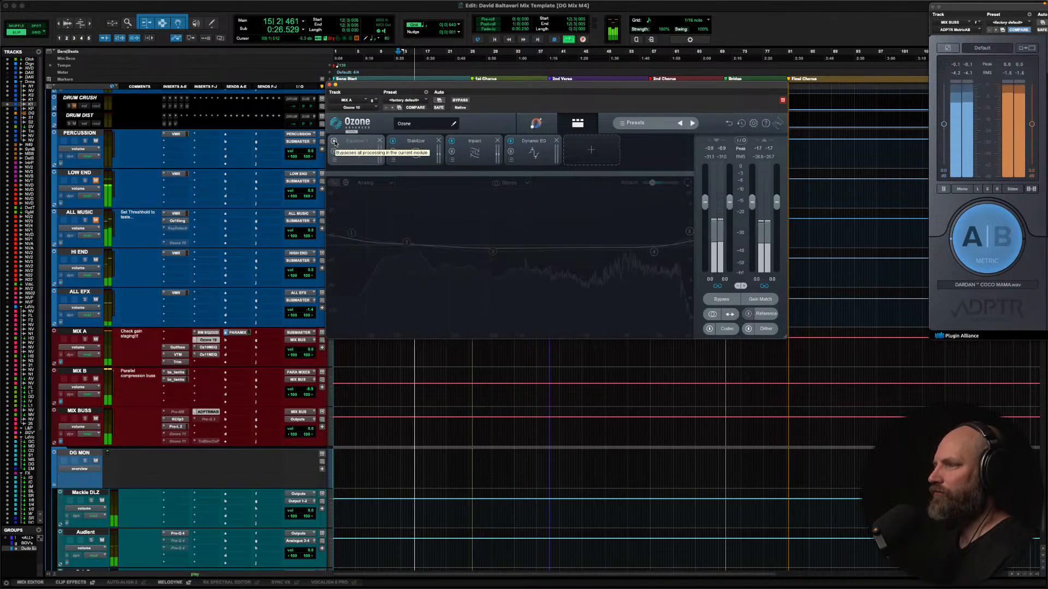
Re-enable the Equalizer 1 module in Ozone on MIX A and stop playback
click(335, 141)
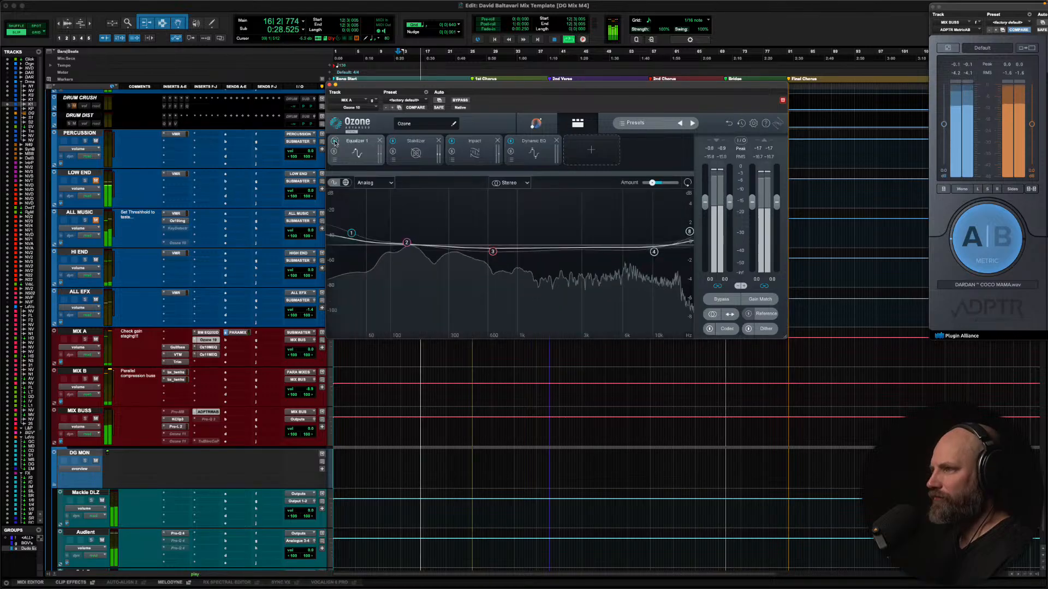
key(space)
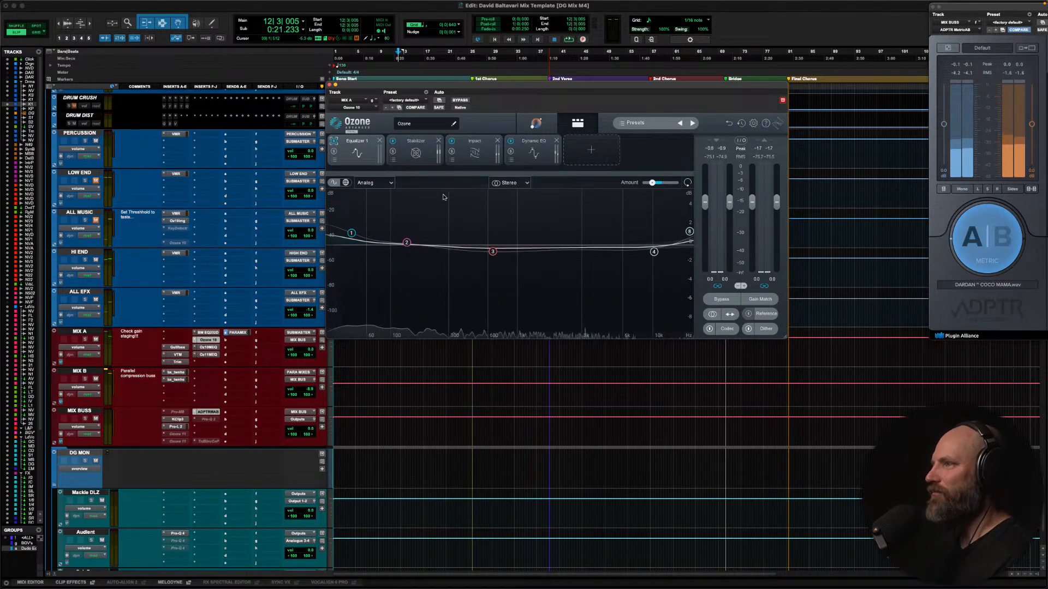
Show the Stabilizer module's settings and move the Ozone window slightly lower over the session
click(417, 153)
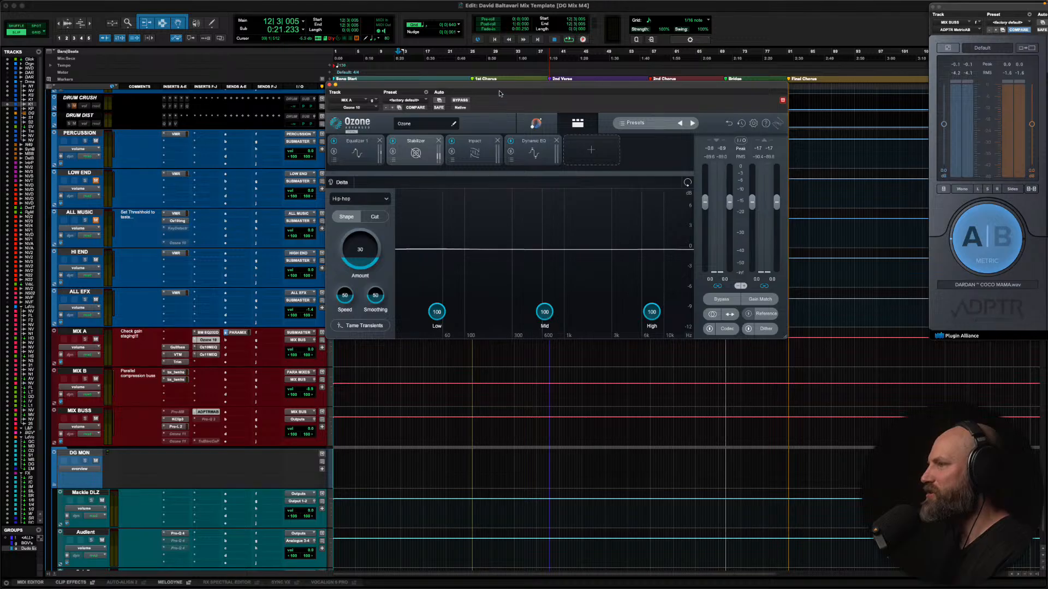
drag(498, 87, 480, 96)
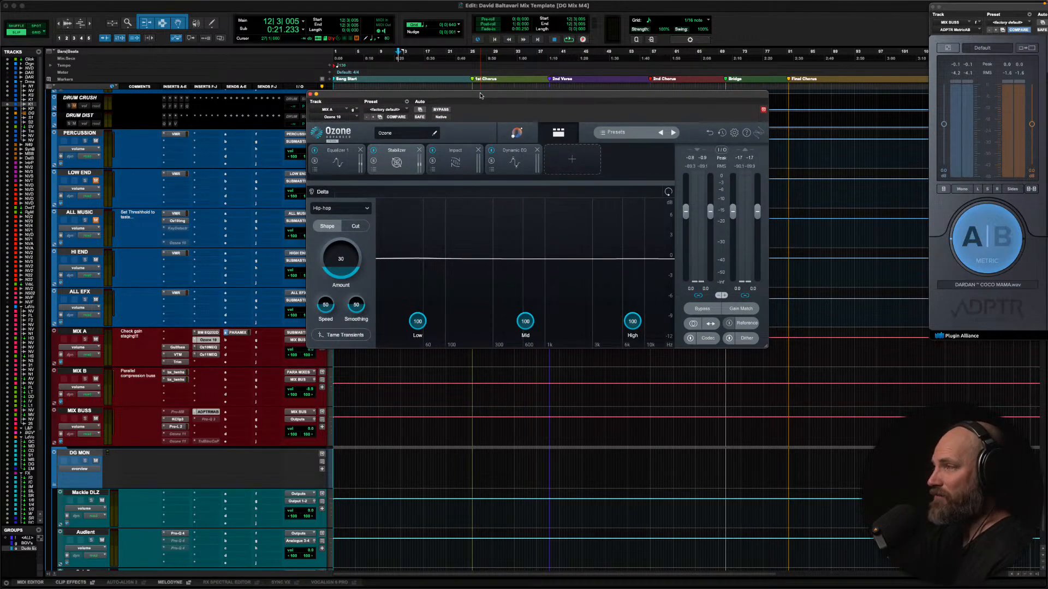
drag(480, 96, 482, 100)
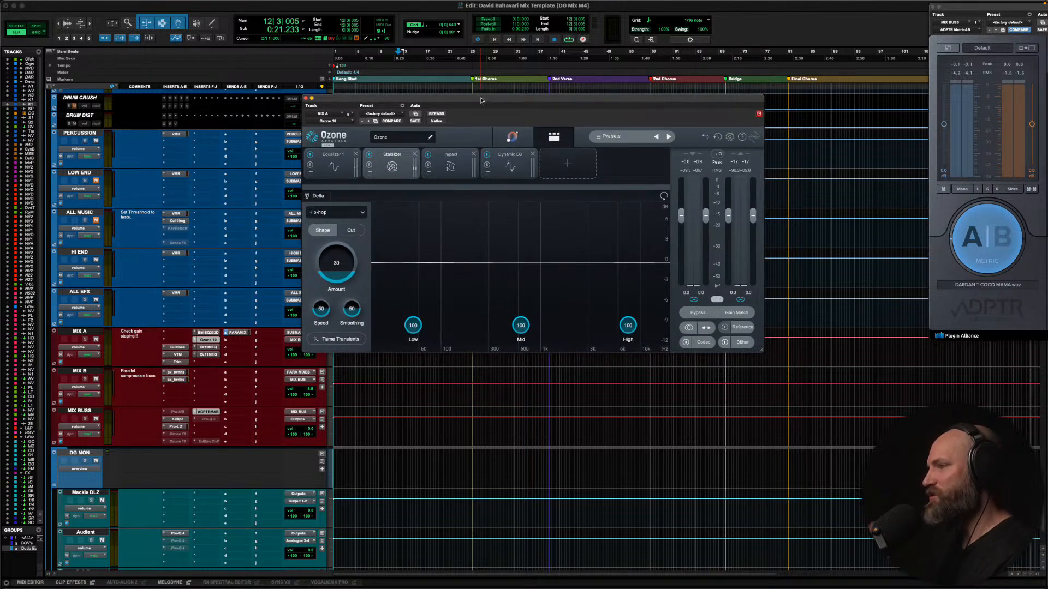
drag(485, 100, 486, 116)
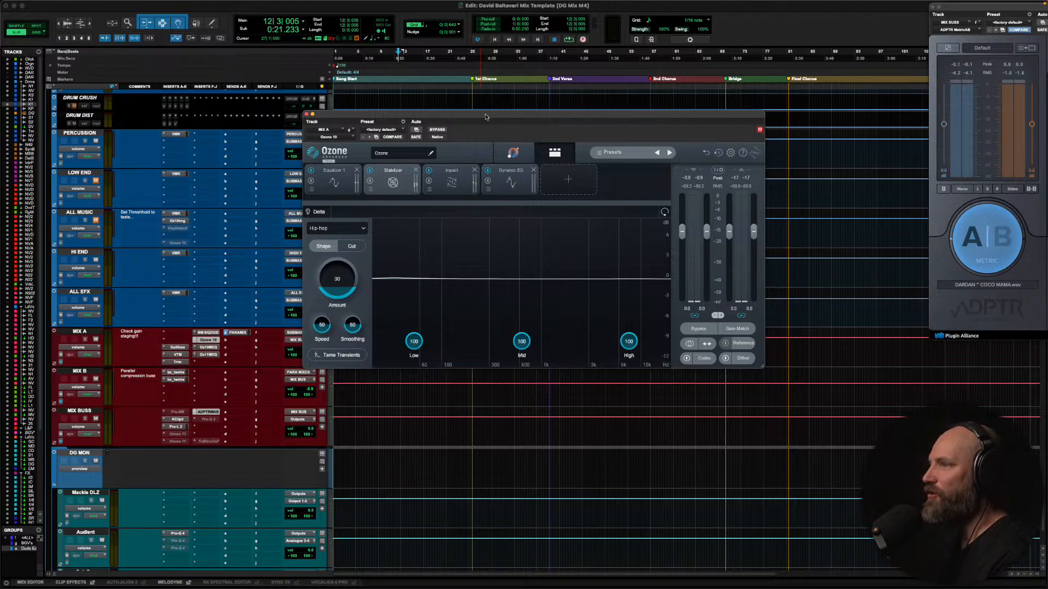
drag(486, 117, 485, 115)
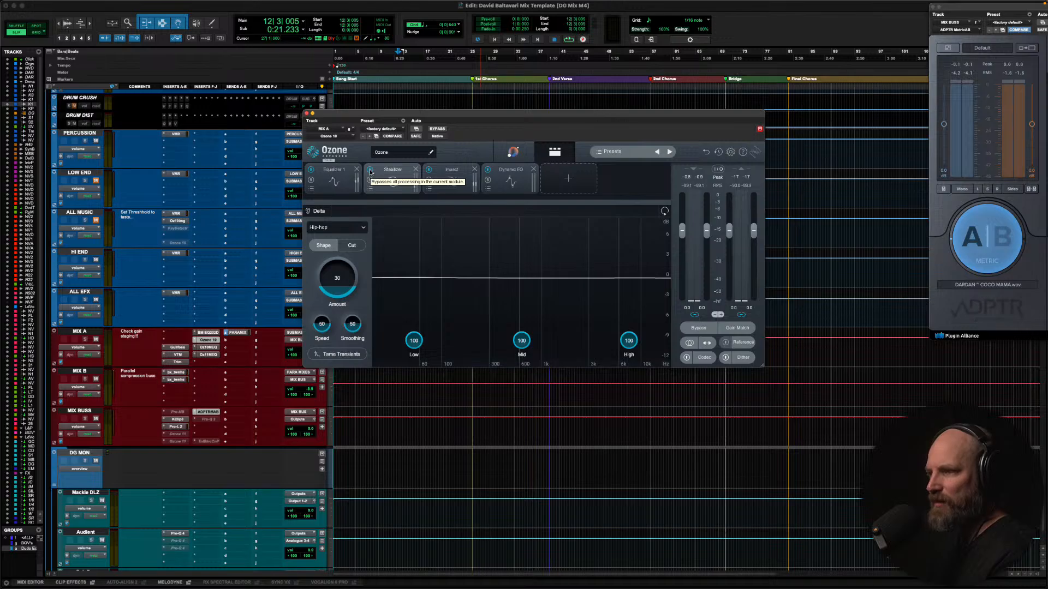
Play the mix and compare the Stabilizer module bypassed against active, leaving it active and playback stopped
key(space)
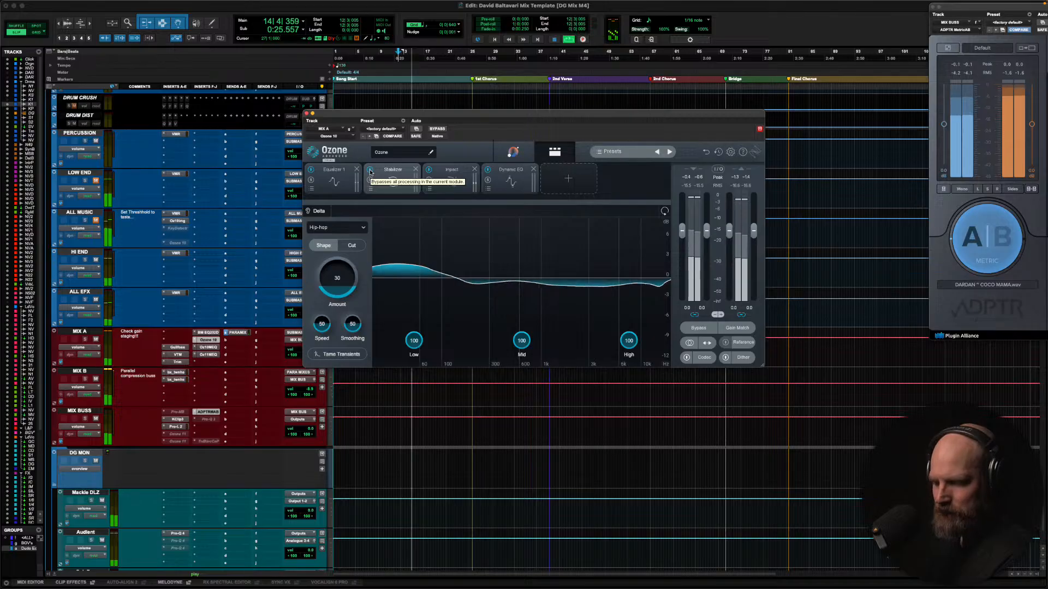
click(370, 169)
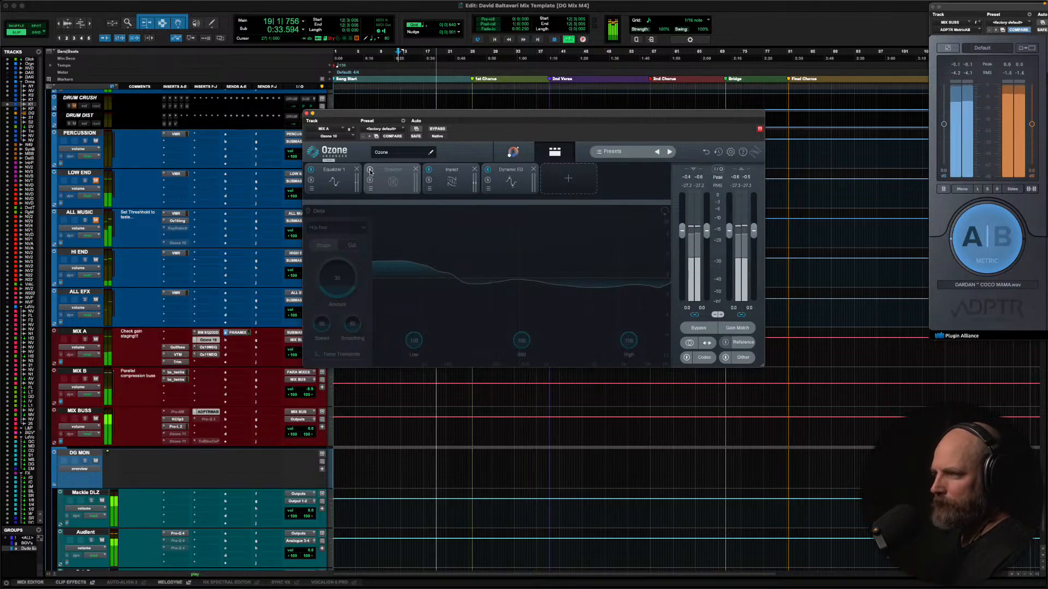
click(370, 170)
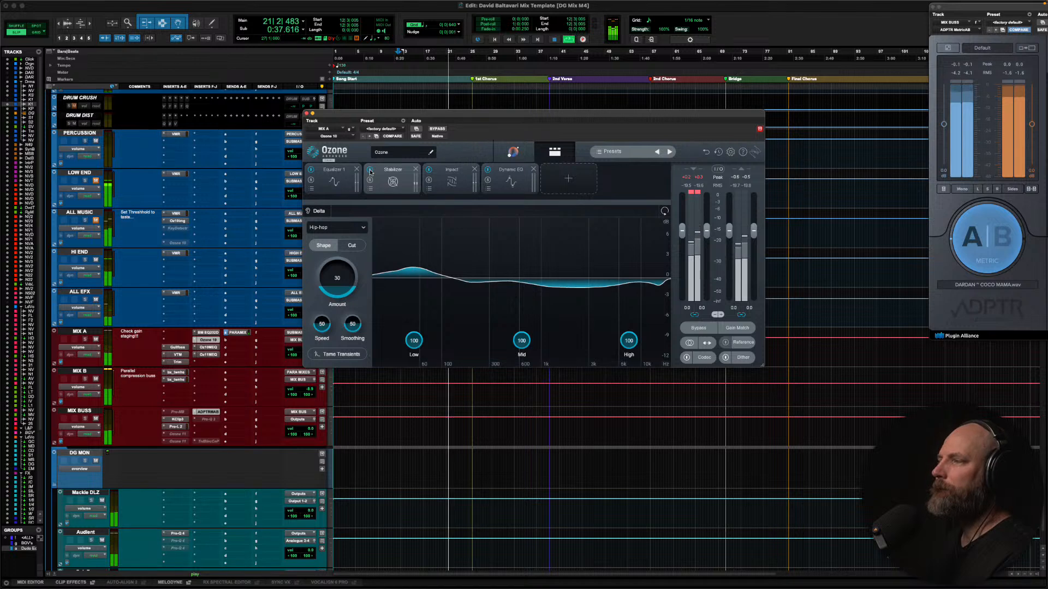
key(space)
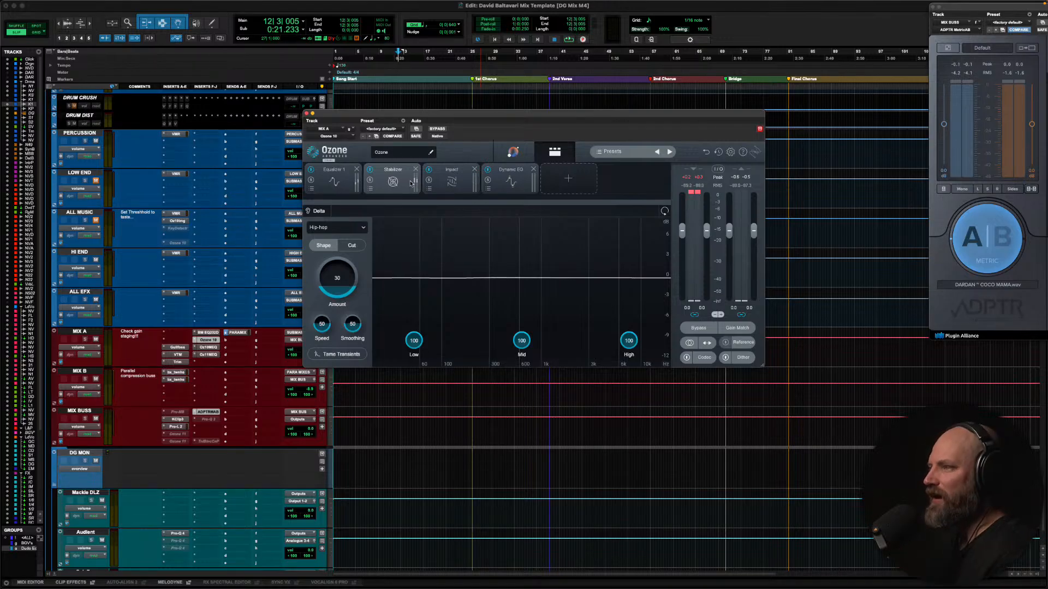
Show the Impact module and compare it bypassed against active twice during playback, ending with it active and playback stopped
click(436, 183)
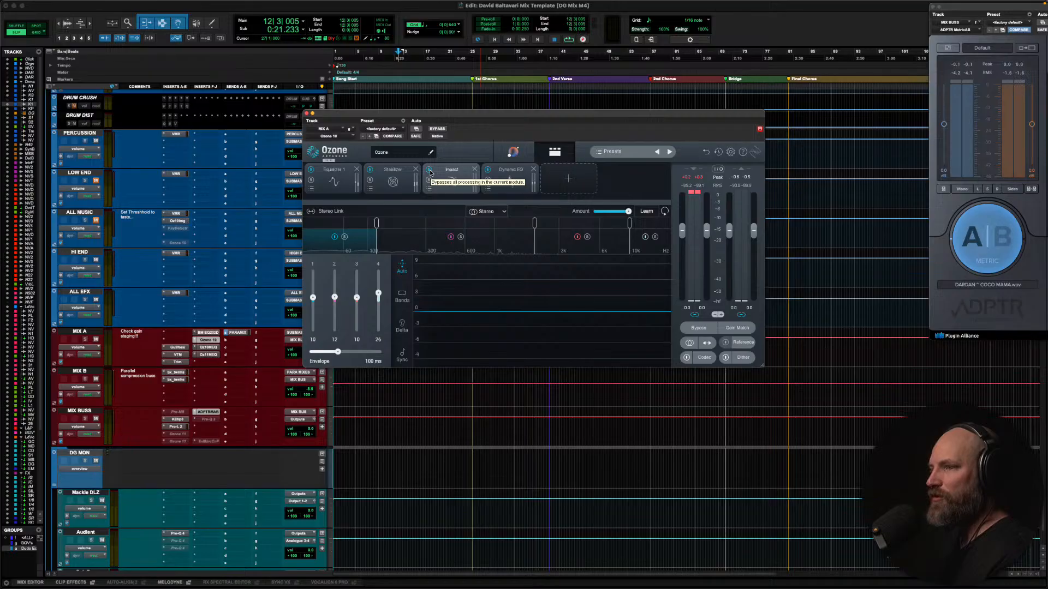
key(space)
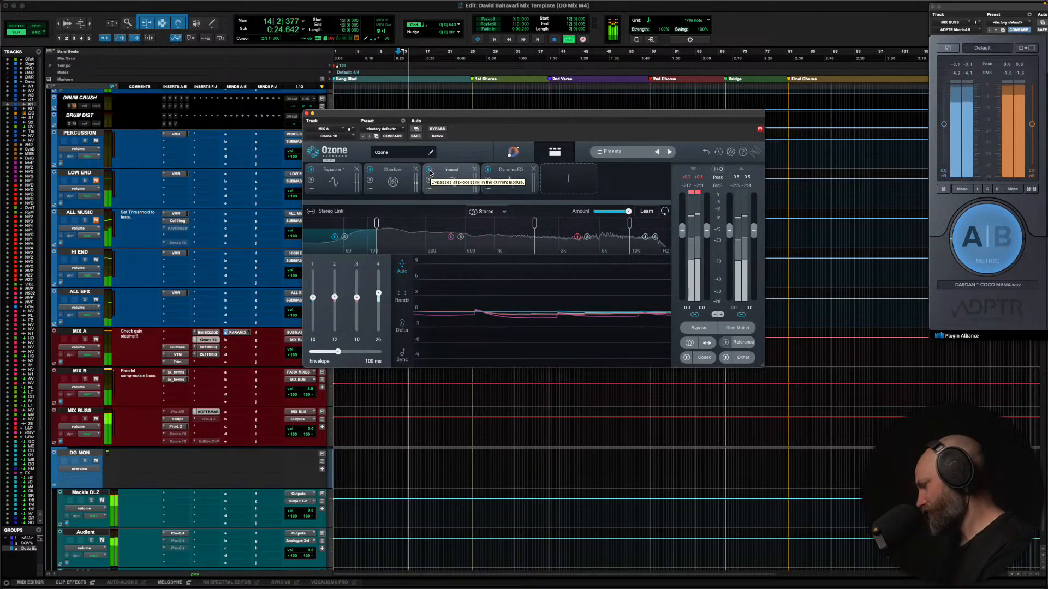
click(430, 171)
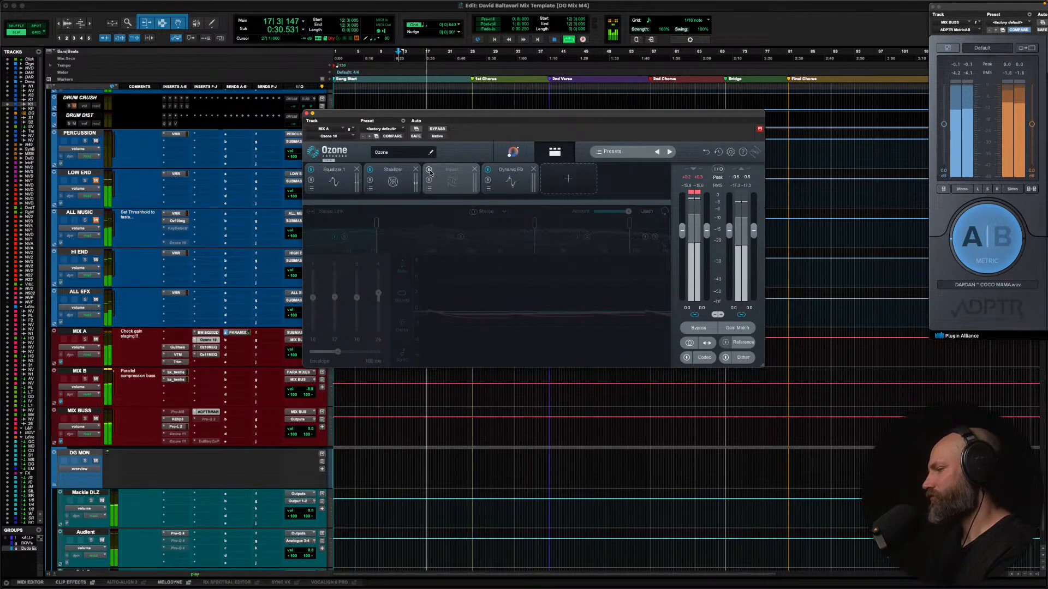
click(429, 171)
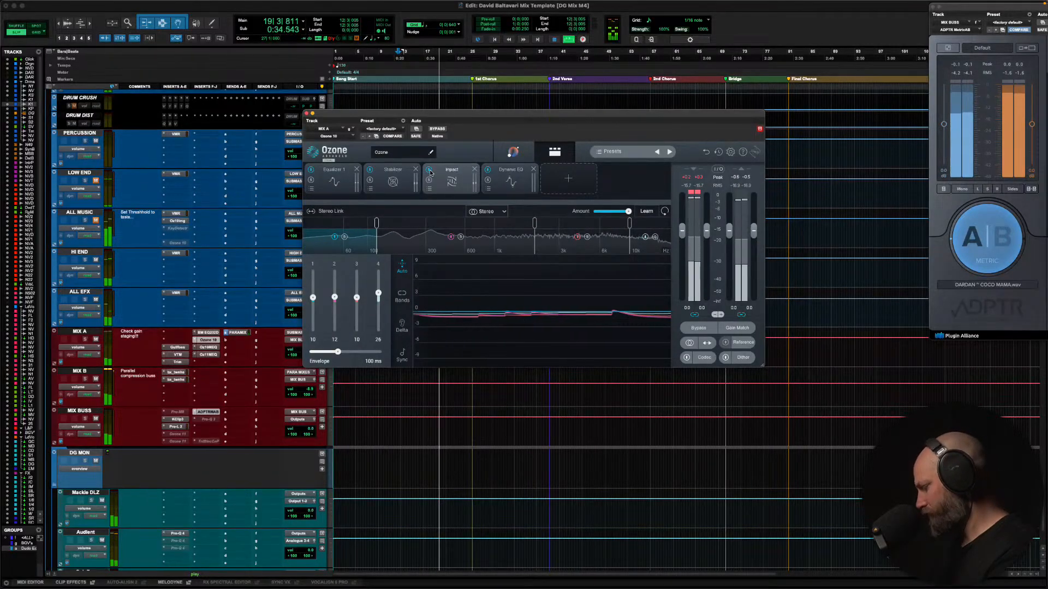
click(430, 171)
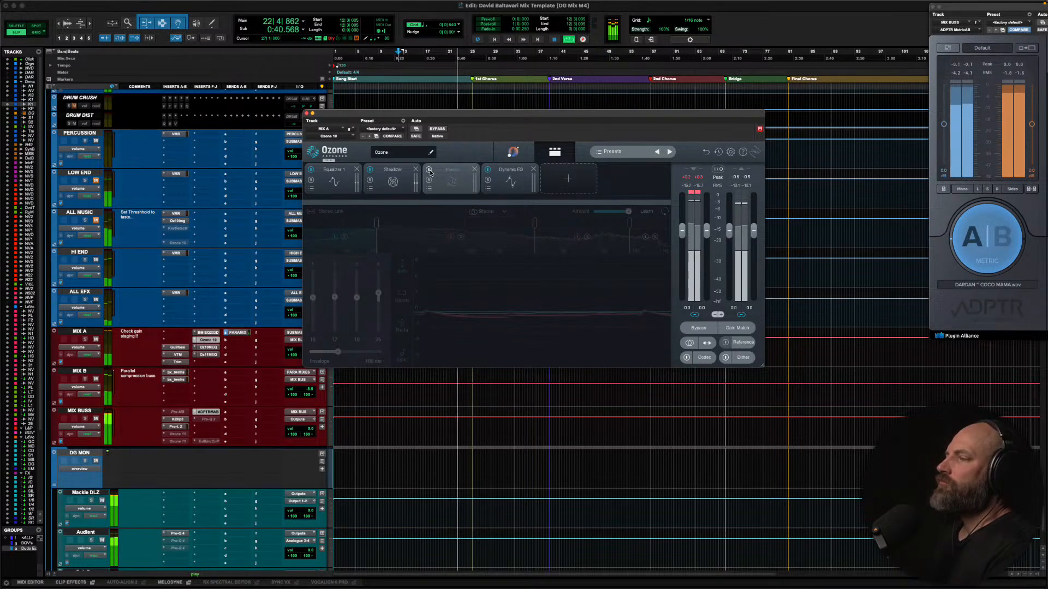
click(429, 171)
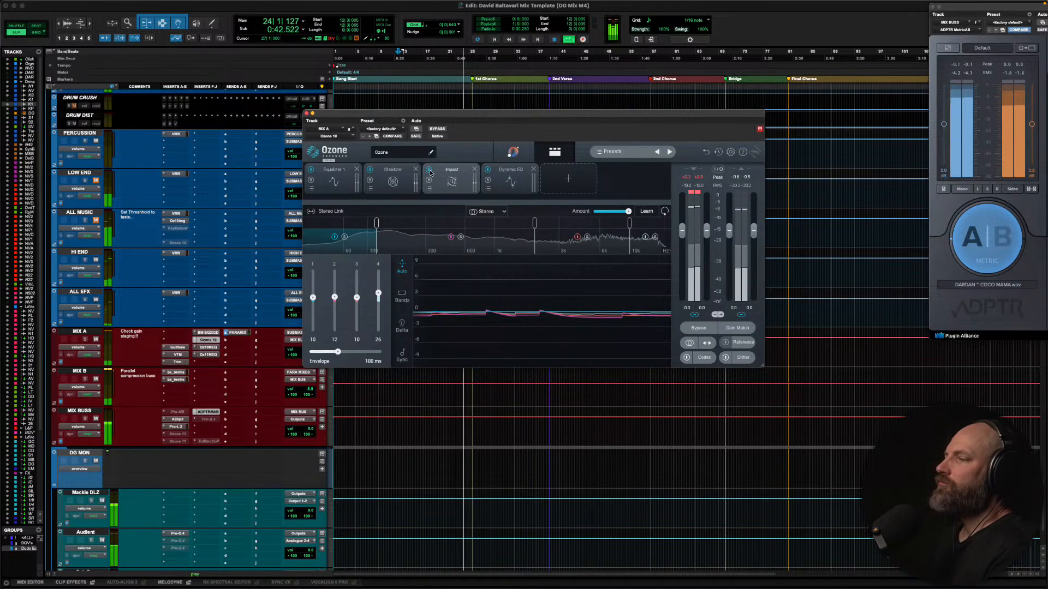
key(space)
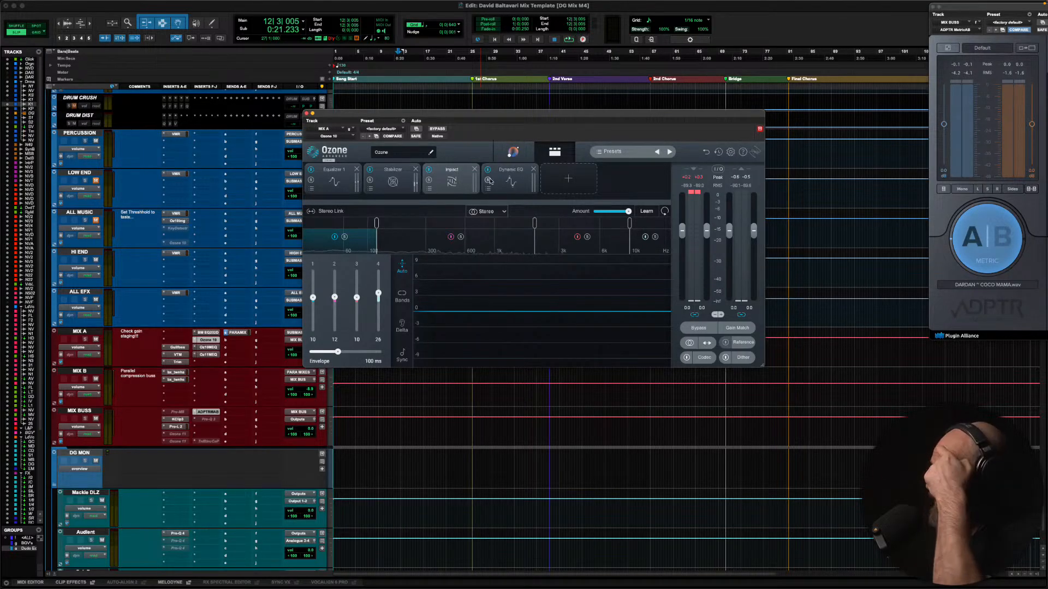
Show the Dynamic EQ module and compare it bypassed against active during playback, leaving it active and playback stopped
click(511, 182)
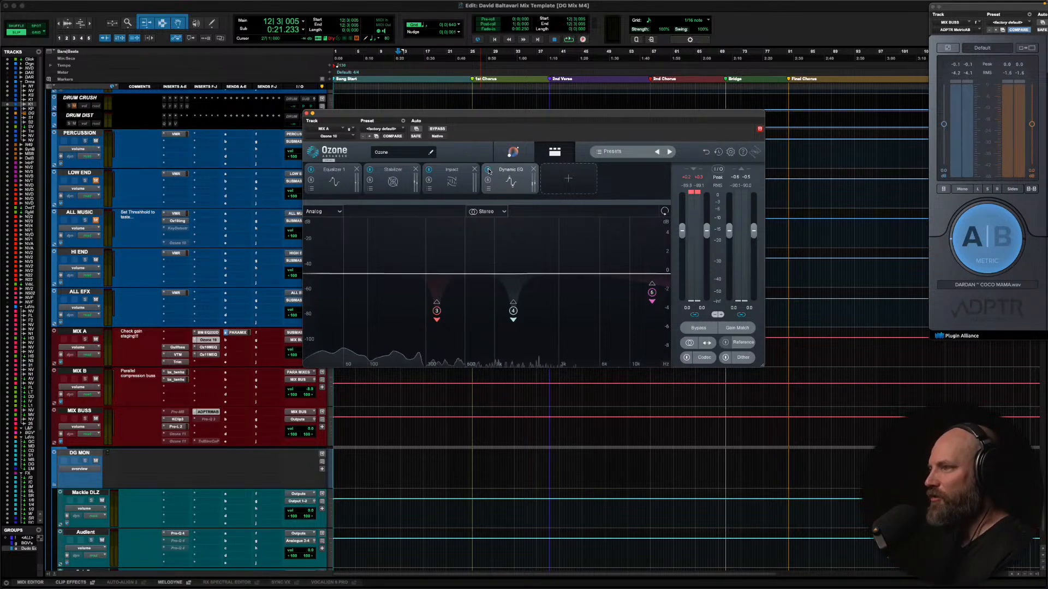
key(space)
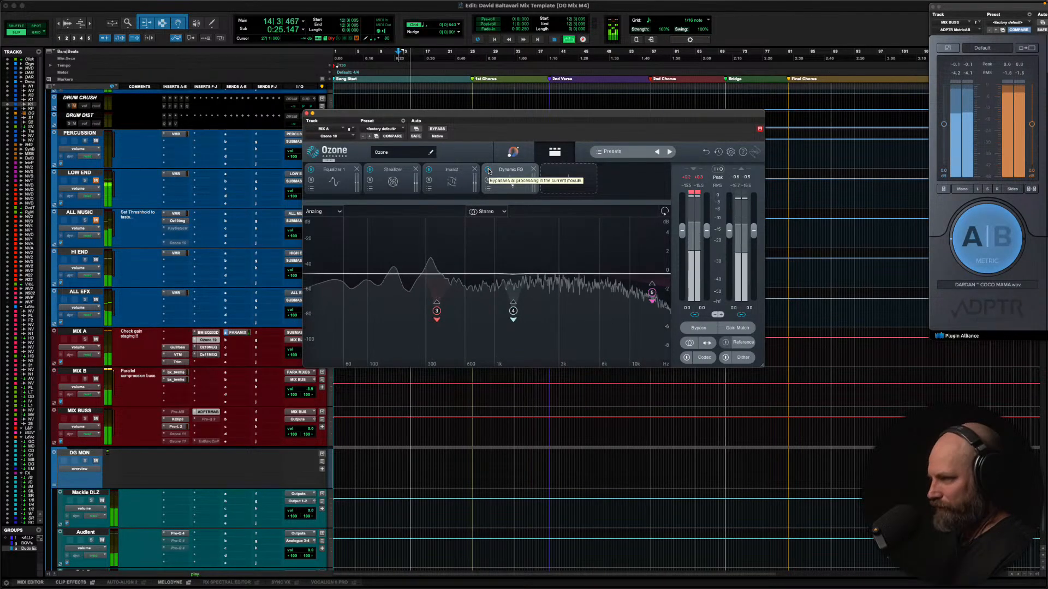
click(488, 171)
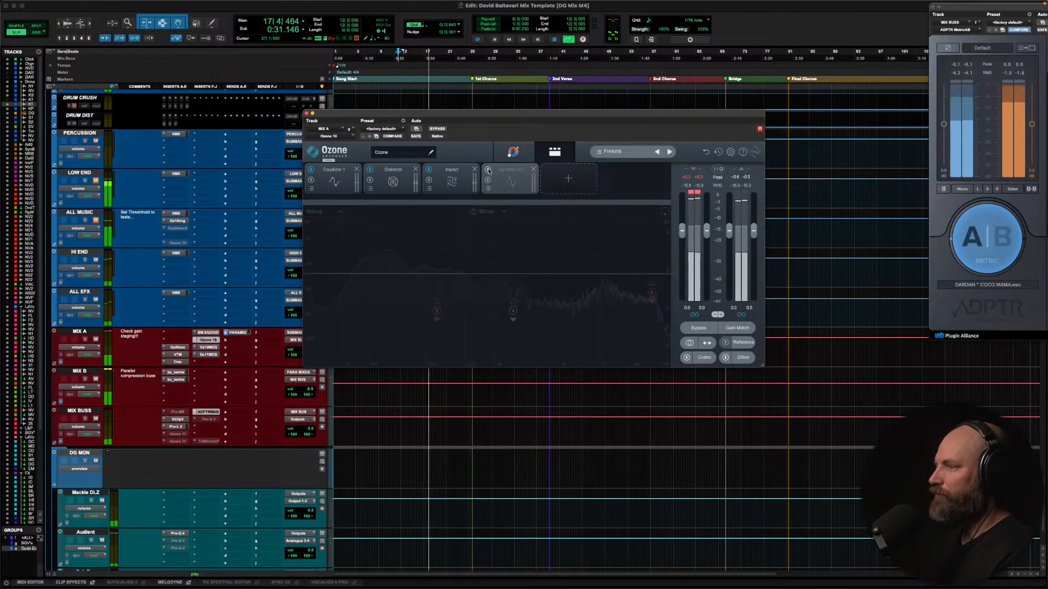
click(488, 171)
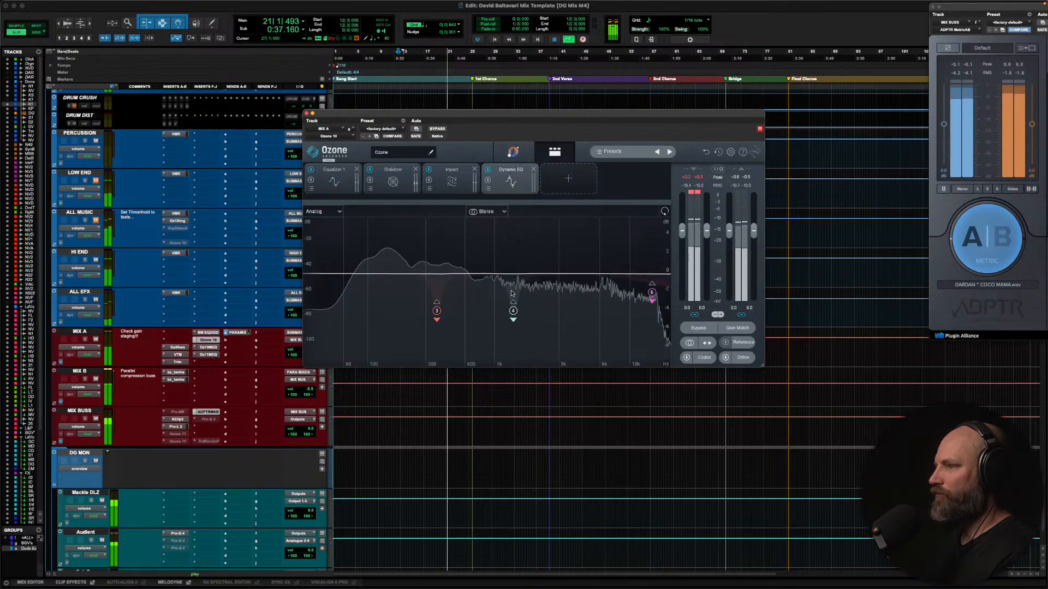
key(space)
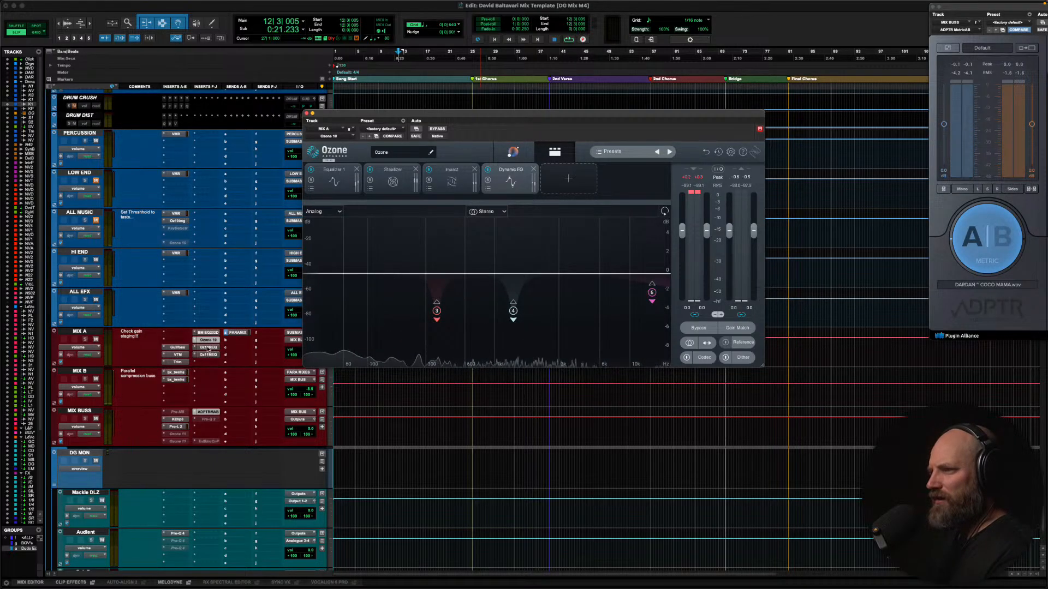
Try the Ozone 10 Match EQ insert on MIX A, open the Ozone 11 Match EQ instead, and reposition its window
click(208, 347)
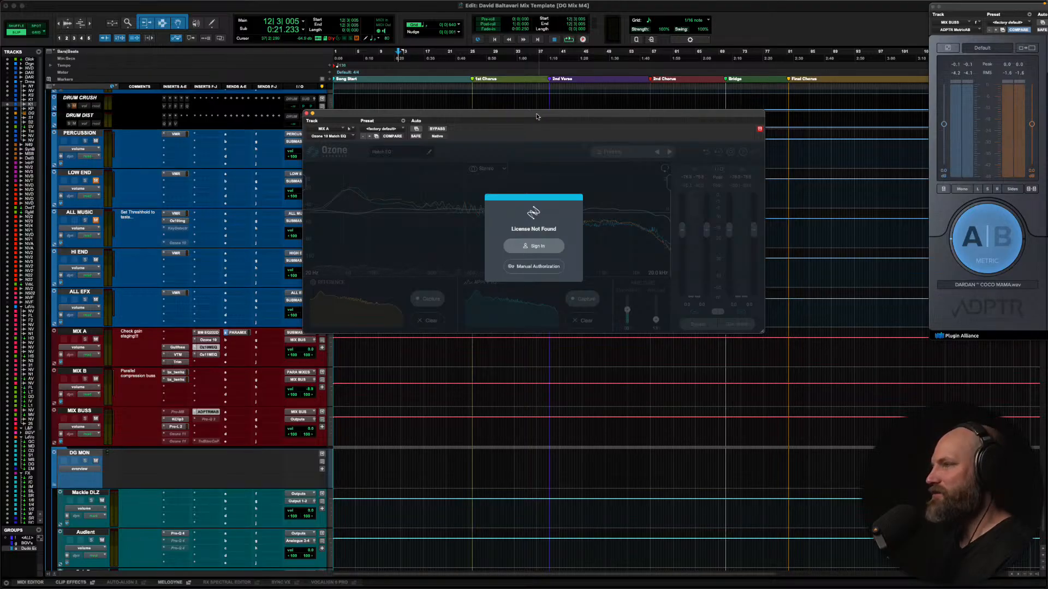
drag(538, 116, 525, 116)
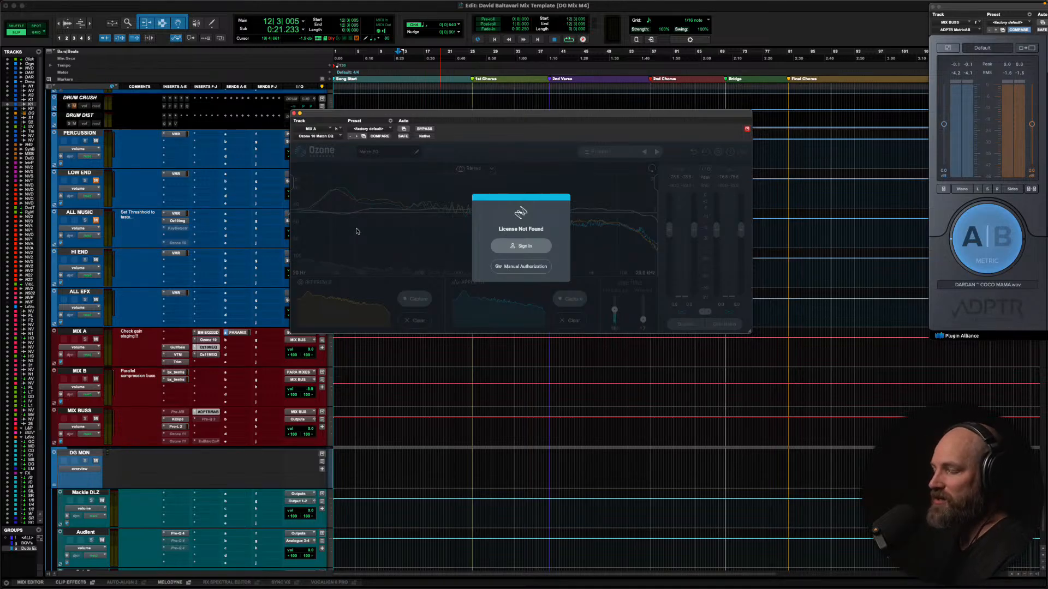
click(209, 355)
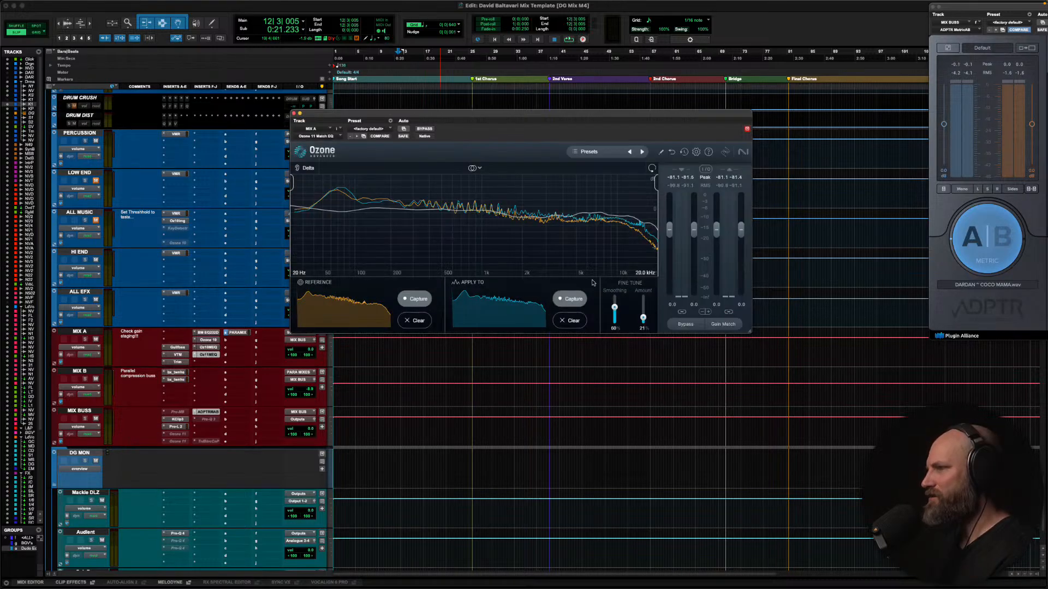
drag(436, 117, 460, 109)
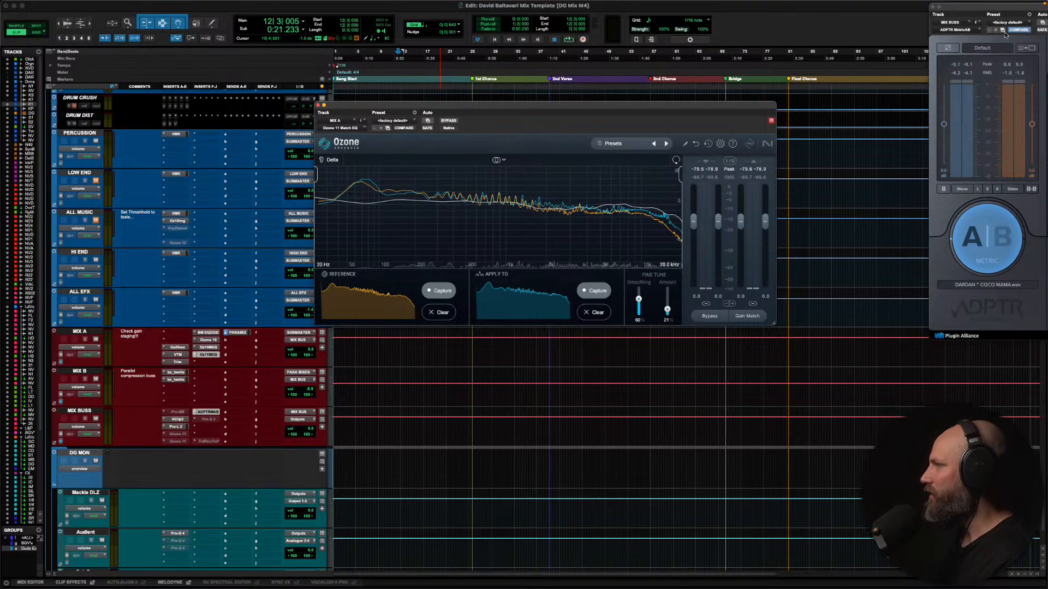
Bring the full MetricAB window into view, switch to the reference DARDAN ~ COCO MAMA.wav, and start playback
drag(1004, 10, 569, 61)
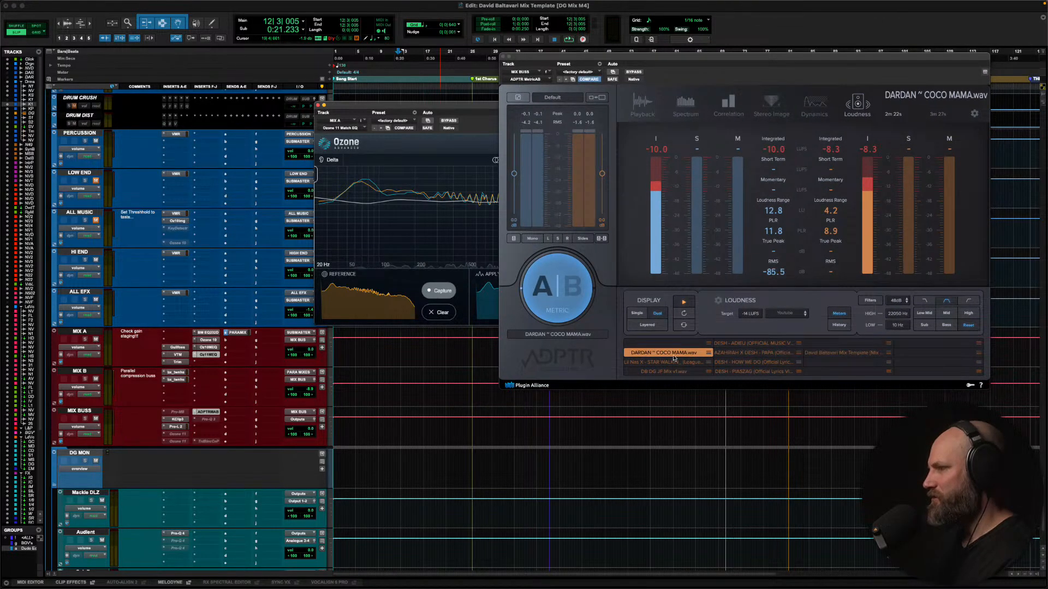
click(641, 358)
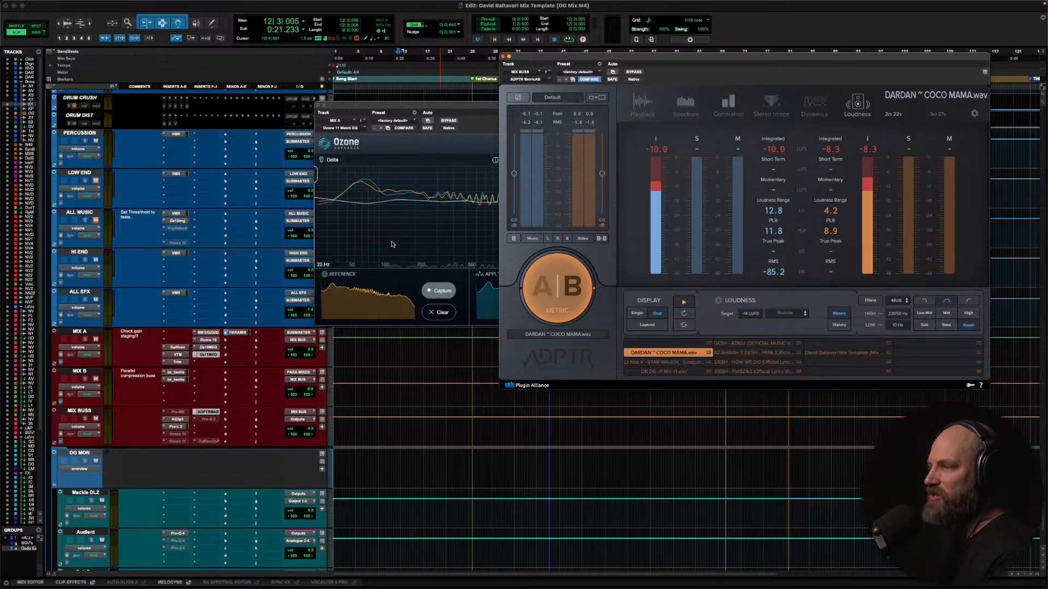
key(space)
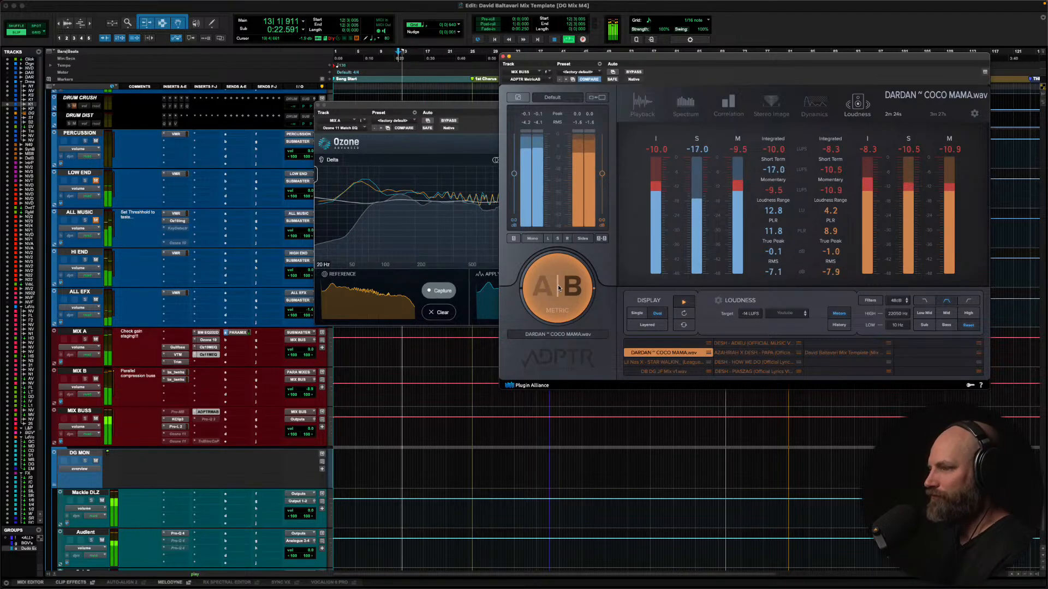
Look through the session's effects, vocal and mix bus tracks while the reference plays
scroll(156, 345, up, 1)
scroll(157, 346, up, 5)
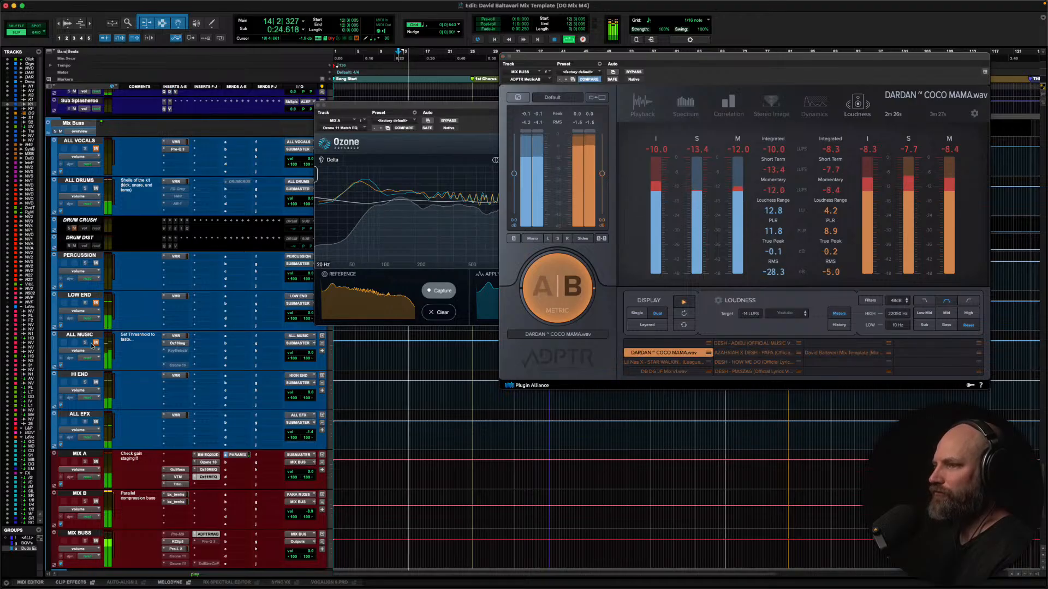
scroll(109, 322, up, 4)
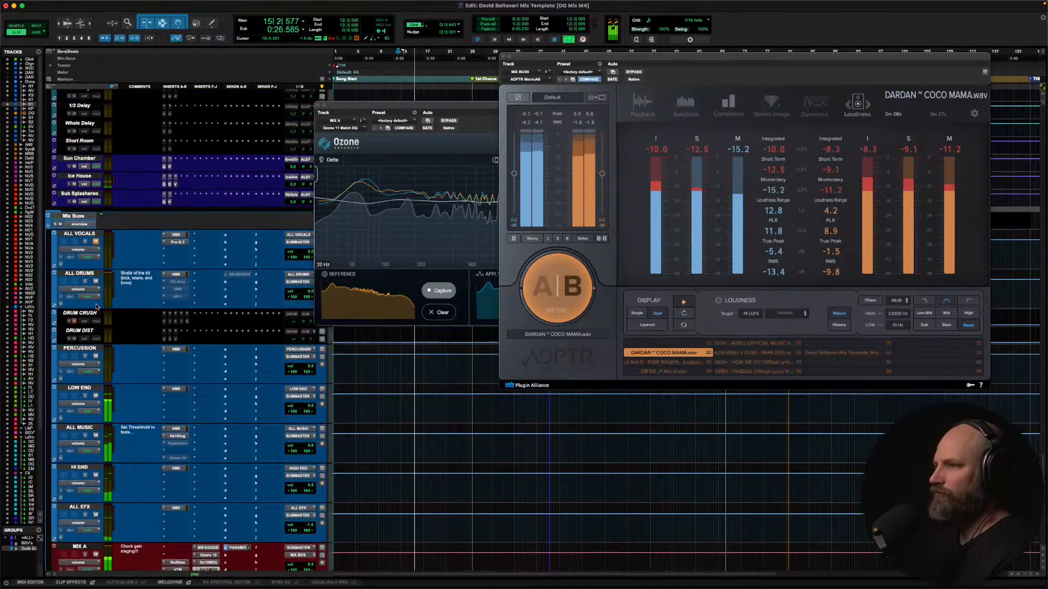
scroll(132, 334, down, 20)
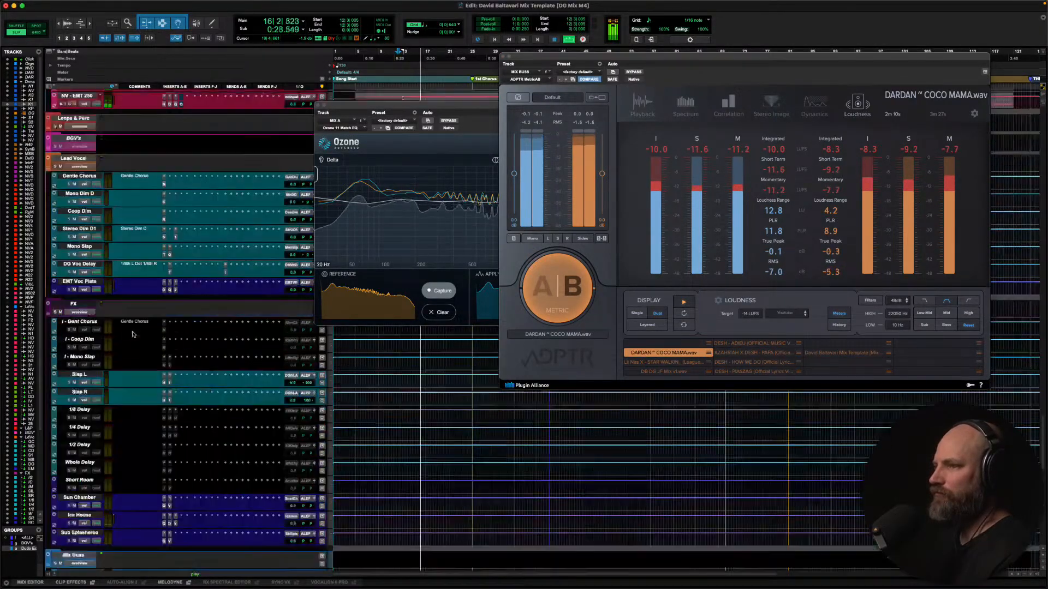
scroll(132, 334, down, 20)
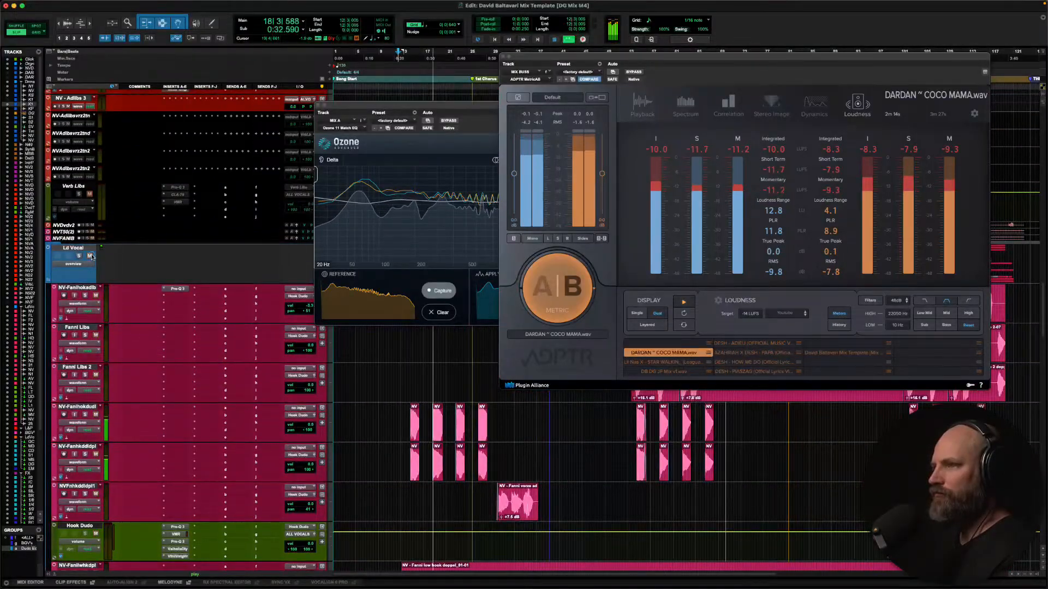
scroll(100, 264, up, 15)
scroll(100, 264, down, 20)
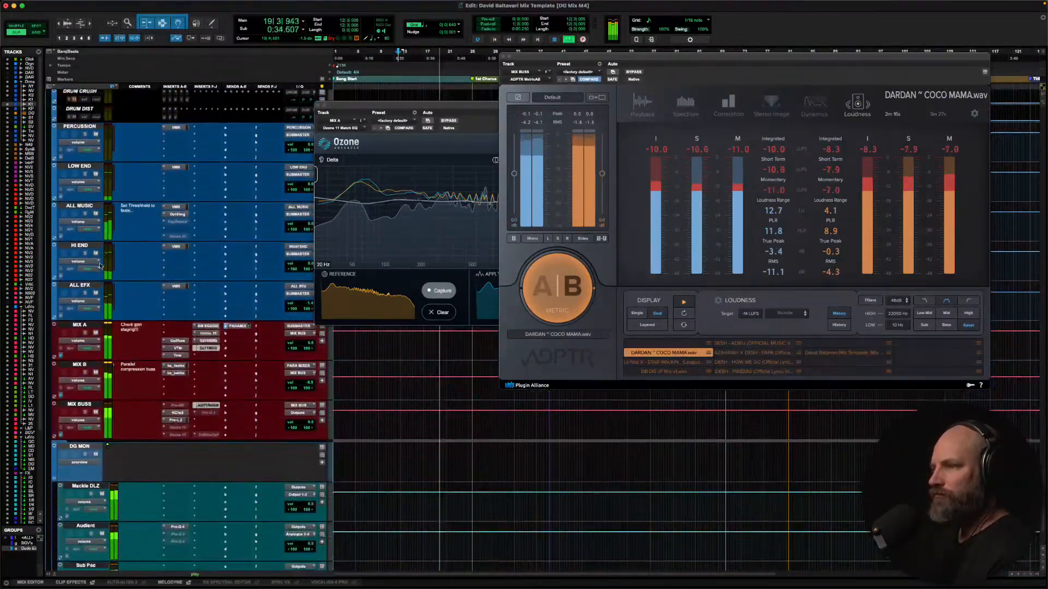
Switch MetricAB back to the mix, play it with the Ozone 11 Match EQ in view, stop, and close the EQ
click(551, 302)
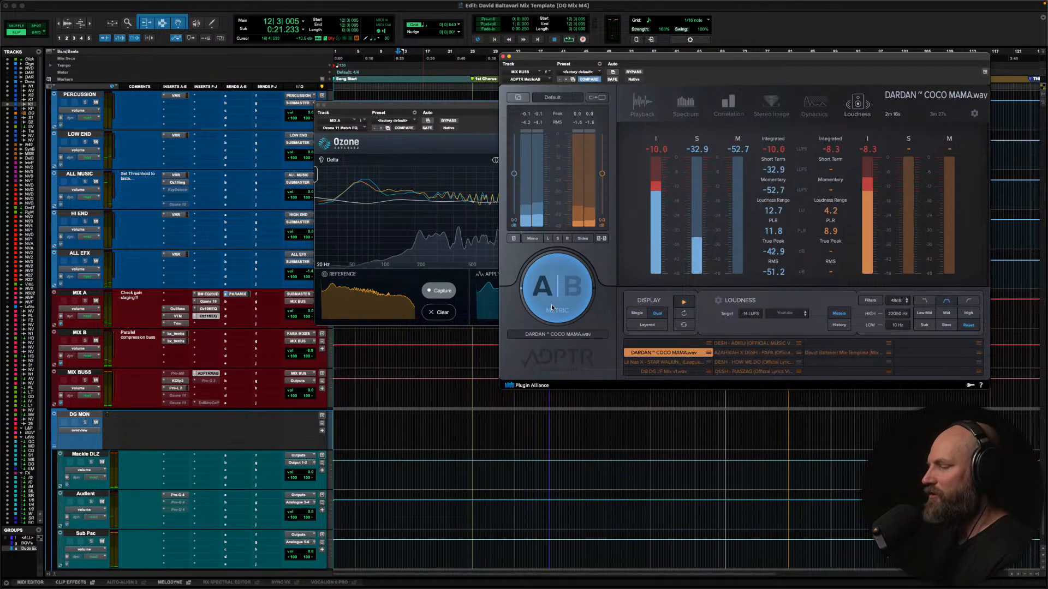
click(483, 288)
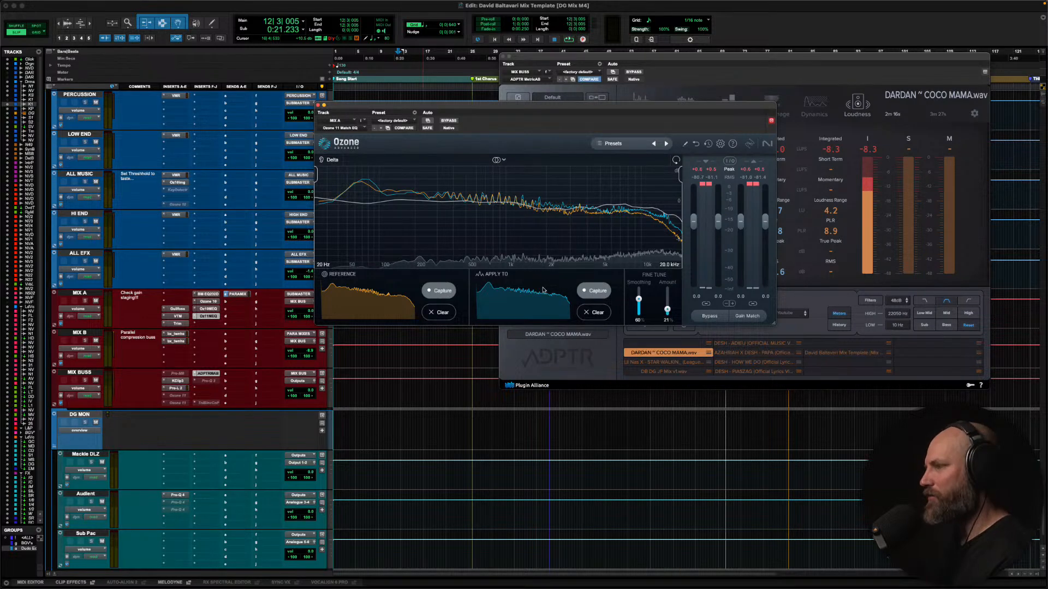
key(space)
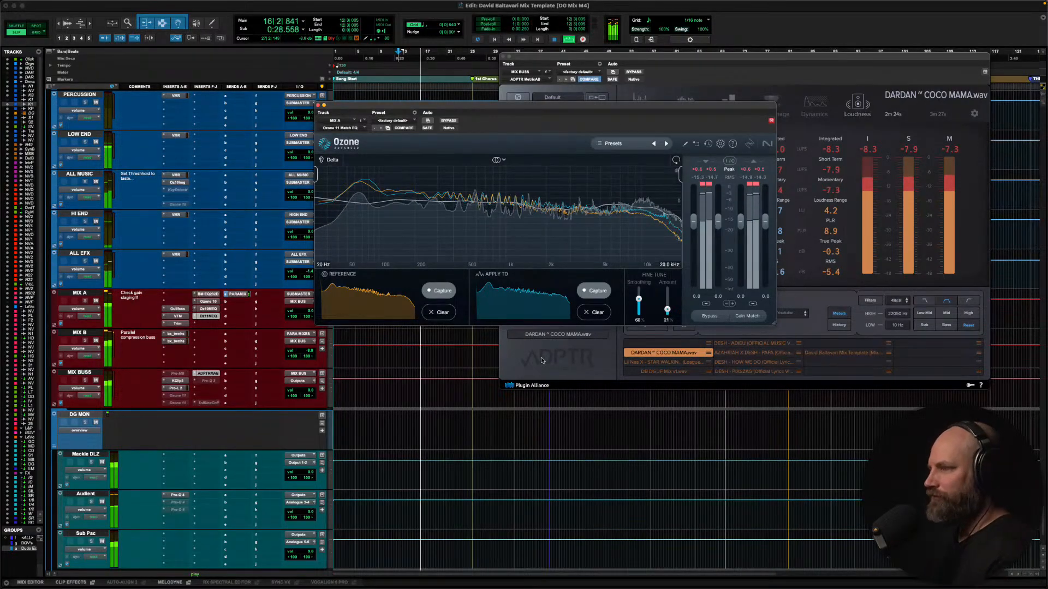
key(space)
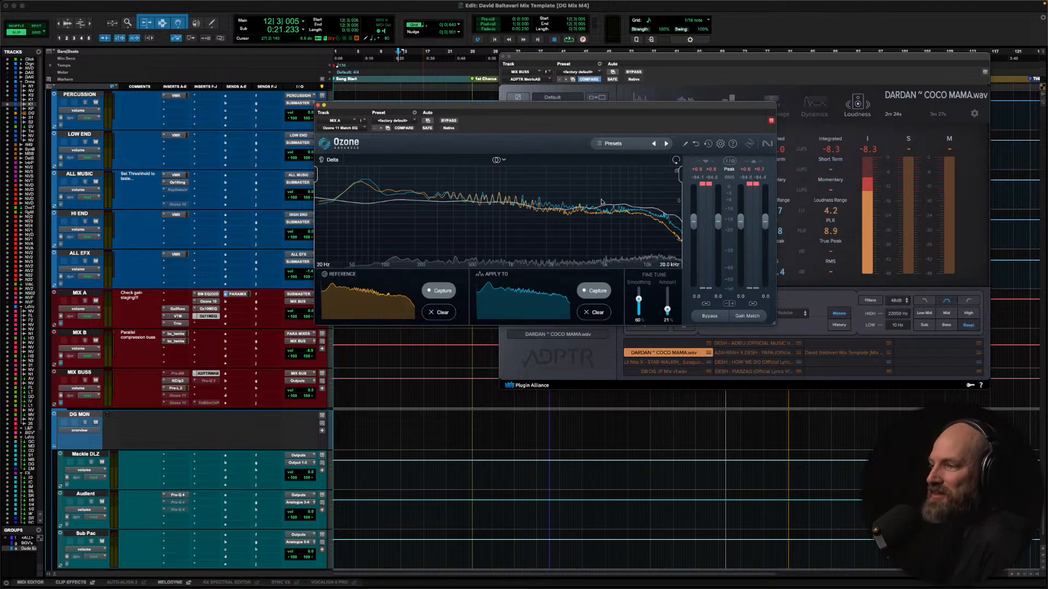
click(213, 319)
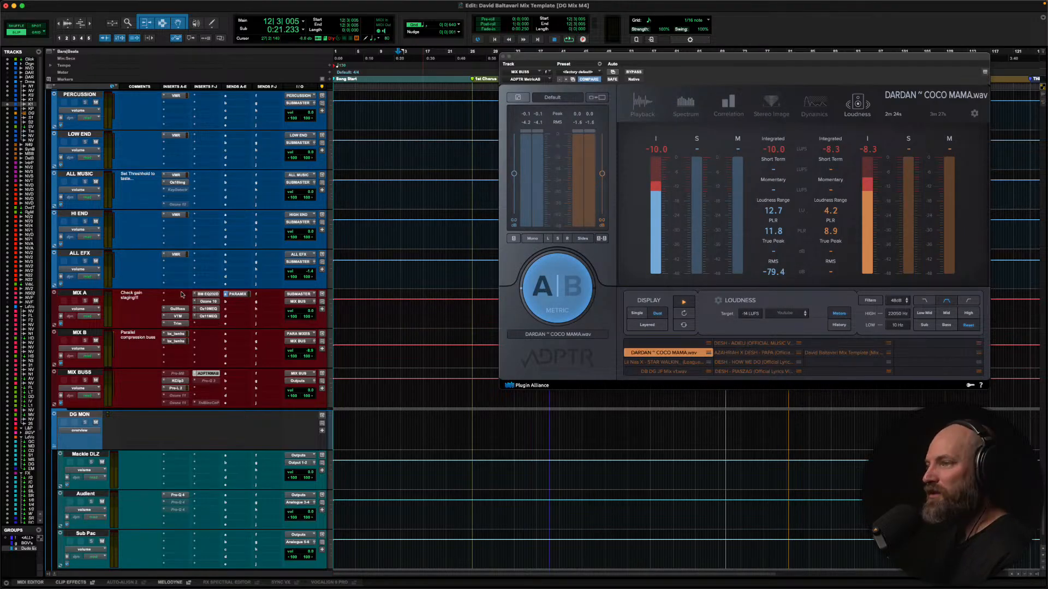
Select the MIX A bus and open the first compressor insert on the parallel MIX B bus
scroll(144, 265, down, 1)
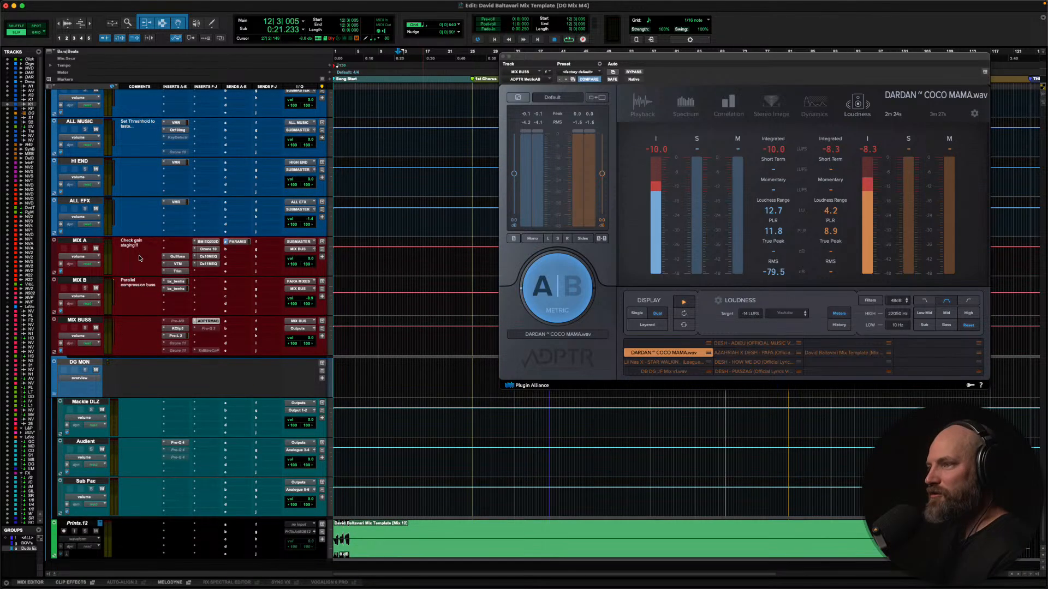
scroll(139, 260, down, 1)
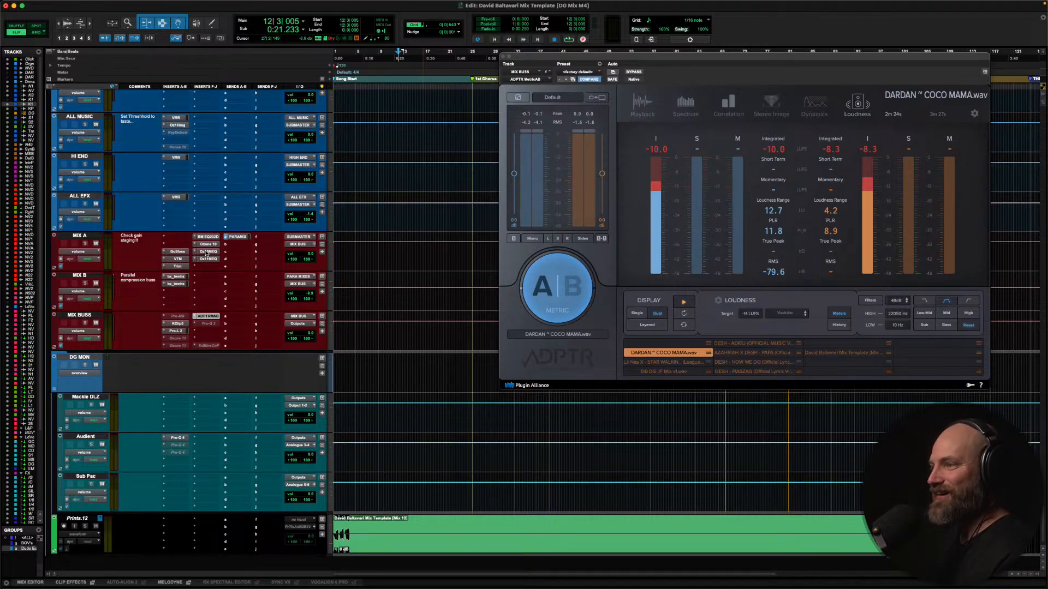
scroll(137, 282, down, 5)
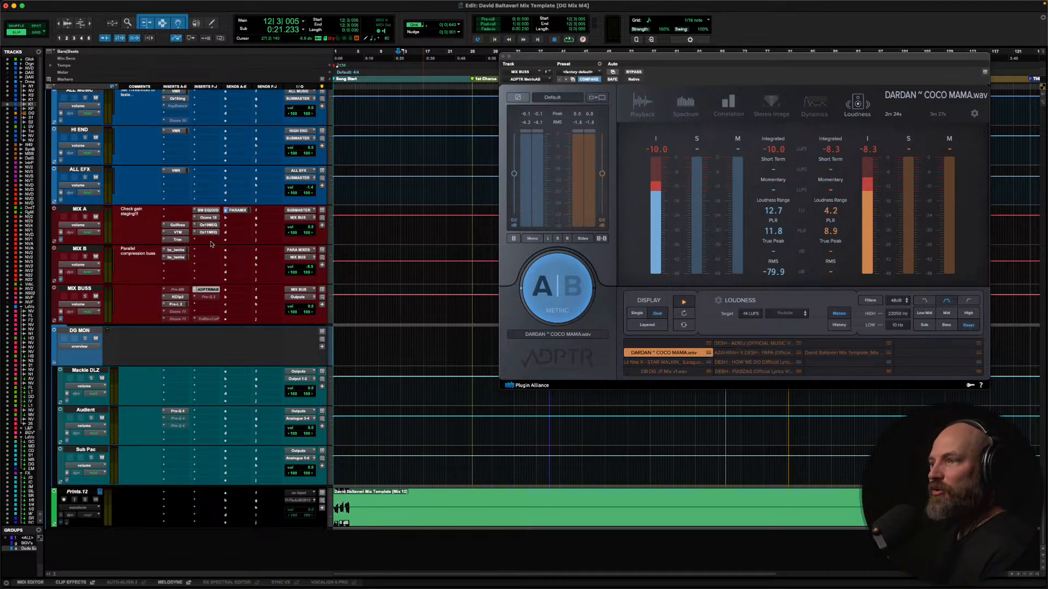
click(87, 209)
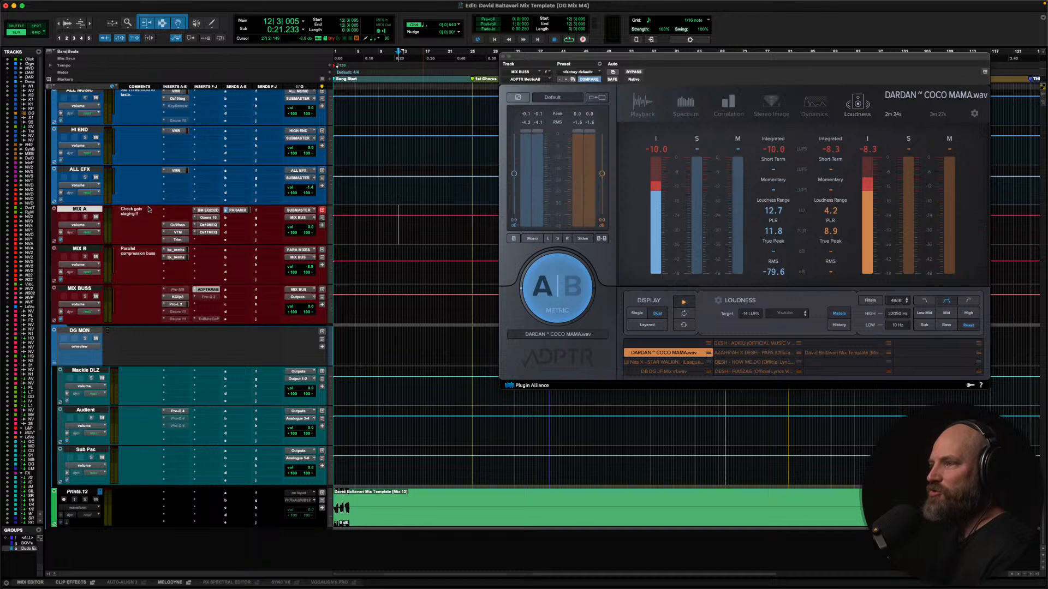
click(176, 250)
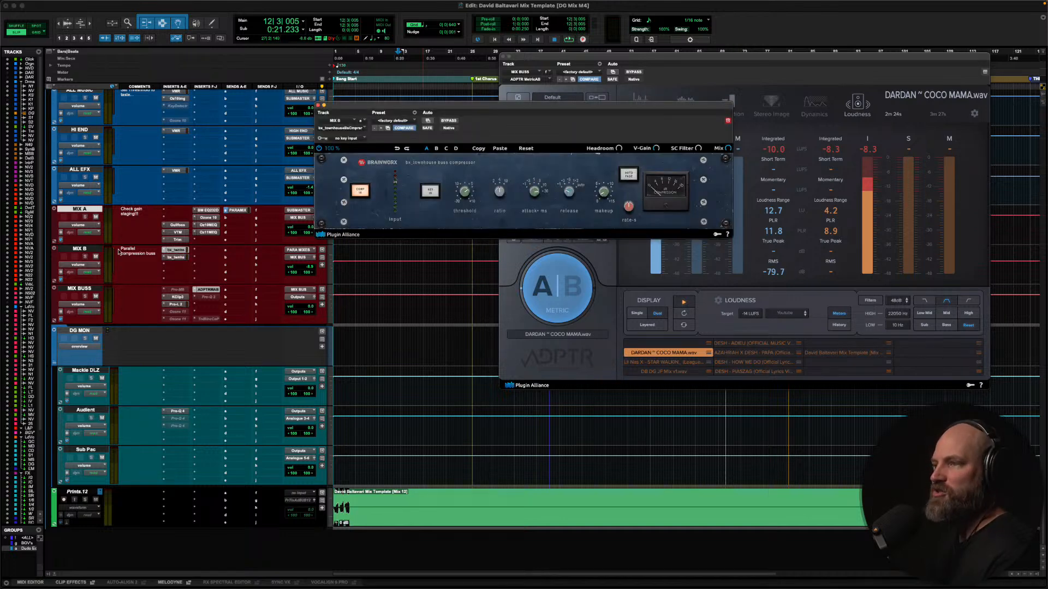
Show the PARA MIXES send on MIX A and the second compressor insert on MIX B it feeds
click(79, 210)
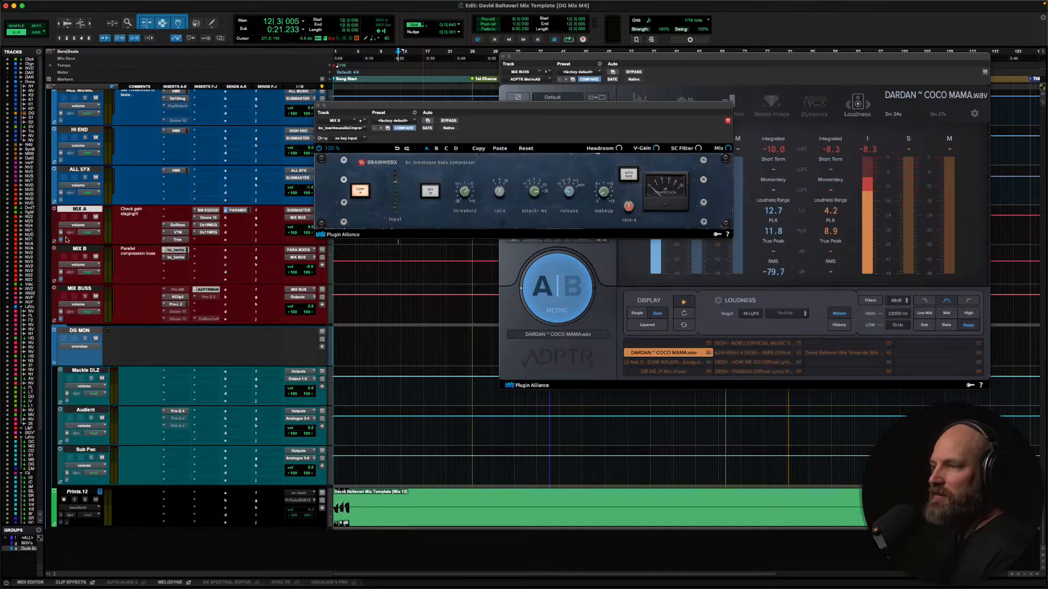
click(79, 249)
click(80, 209)
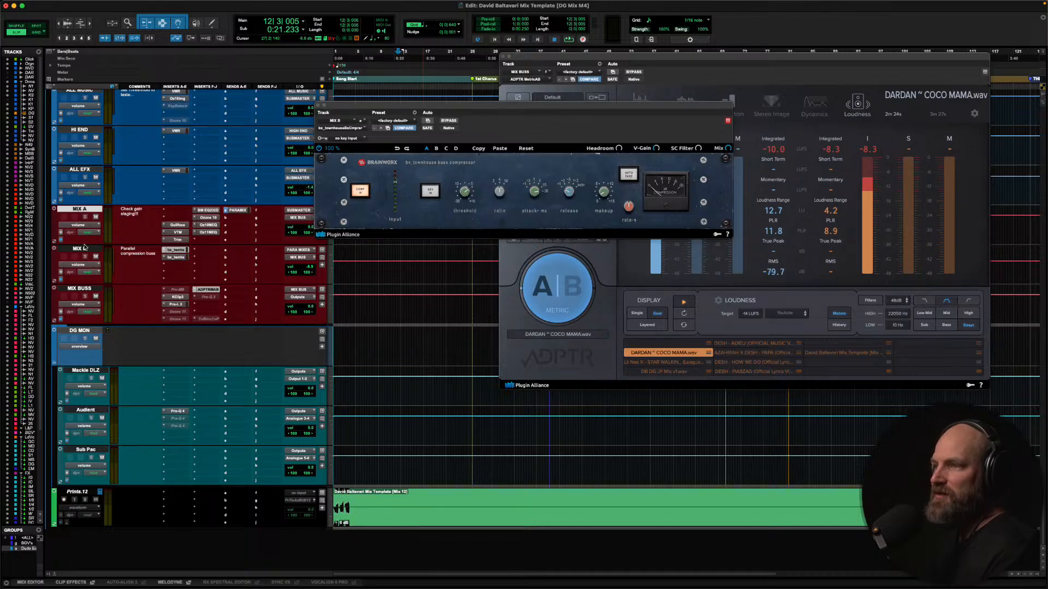
click(237, 211)
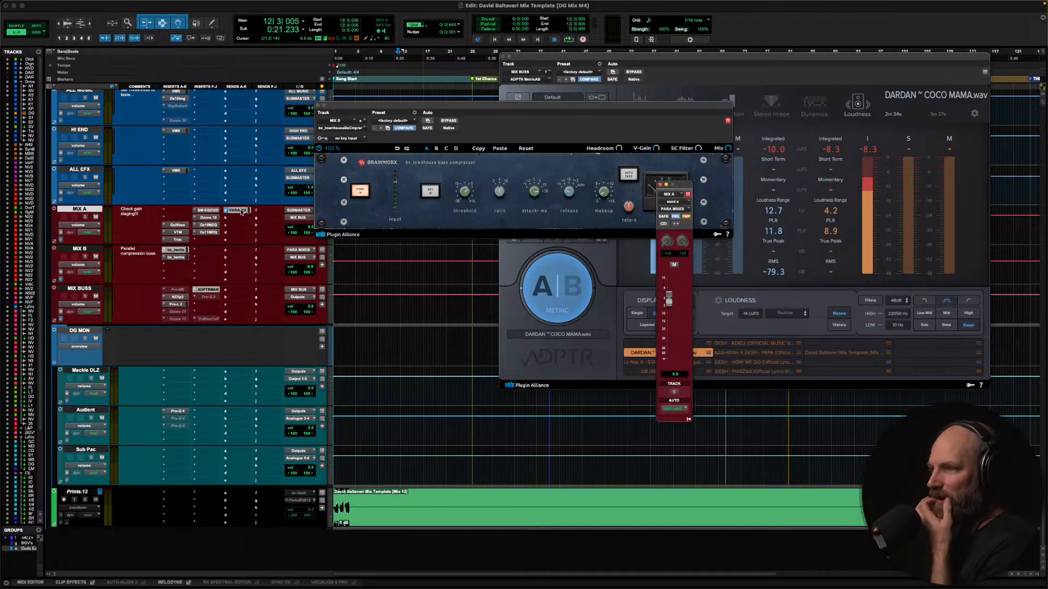
click(80, 250)
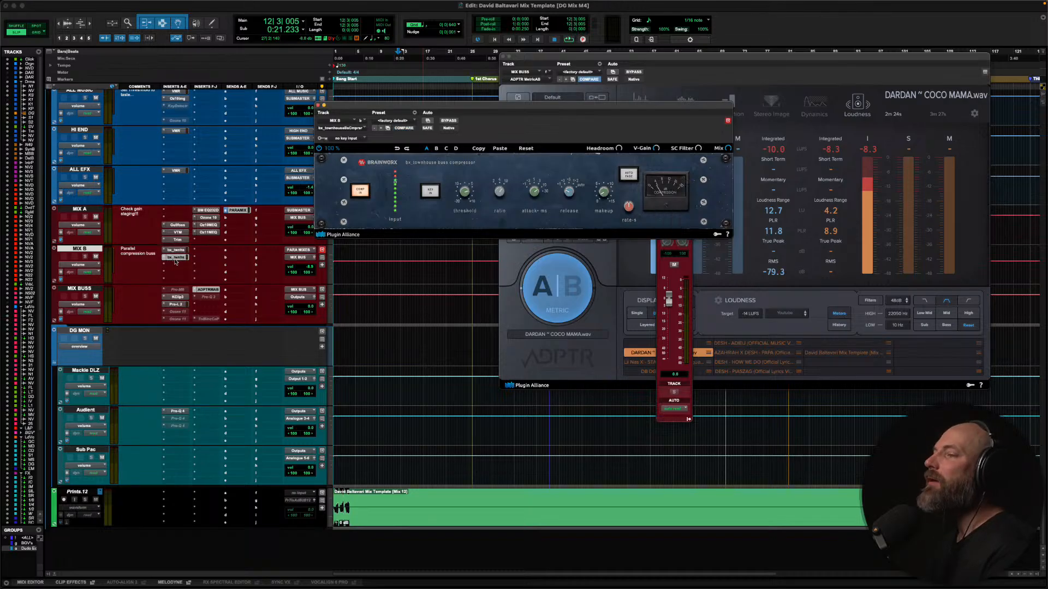
click(175, 258)
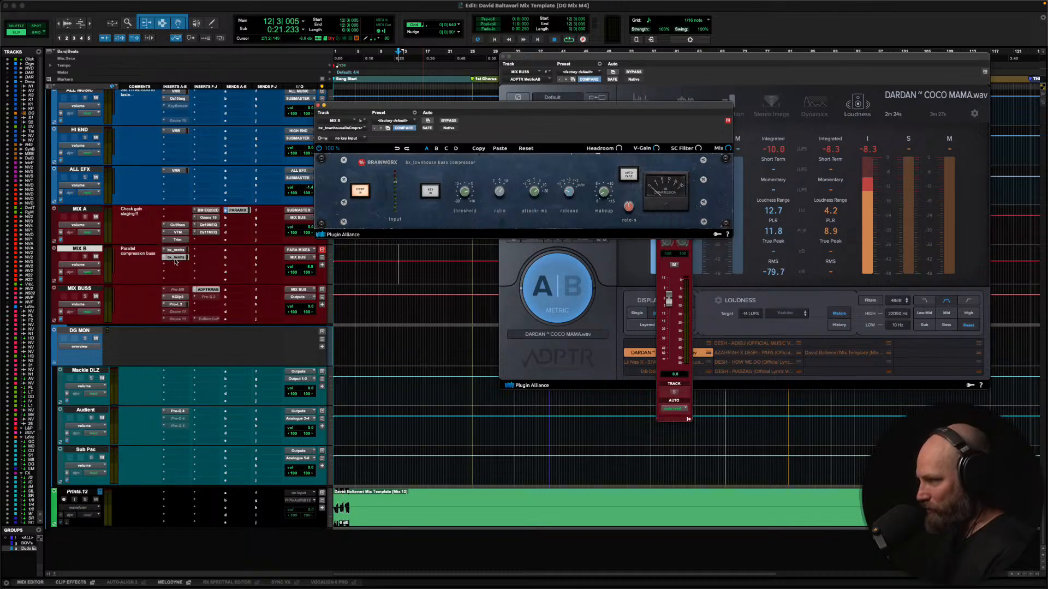
Mute MIX A, audition the parallel MIX B bus during playback, stop, and switch between MIX B's two compressor inserts
click(96, 219)
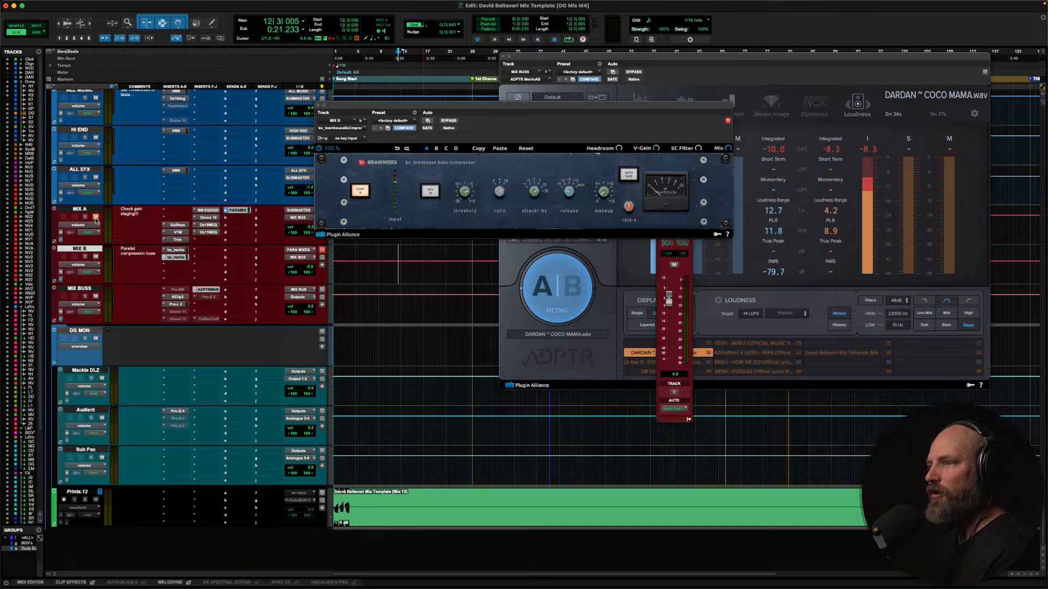
key(space)
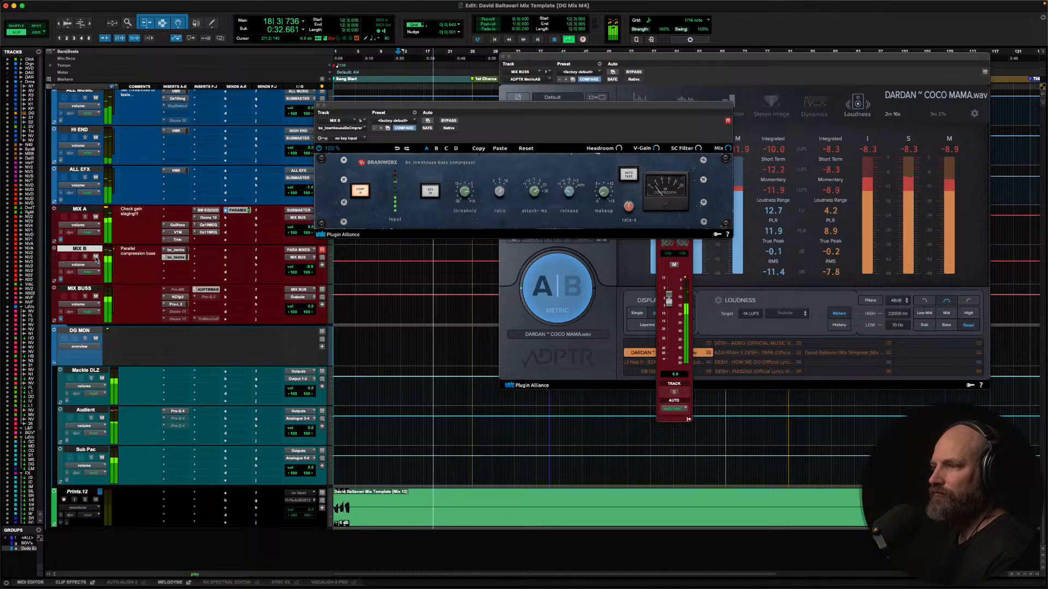
key(space)
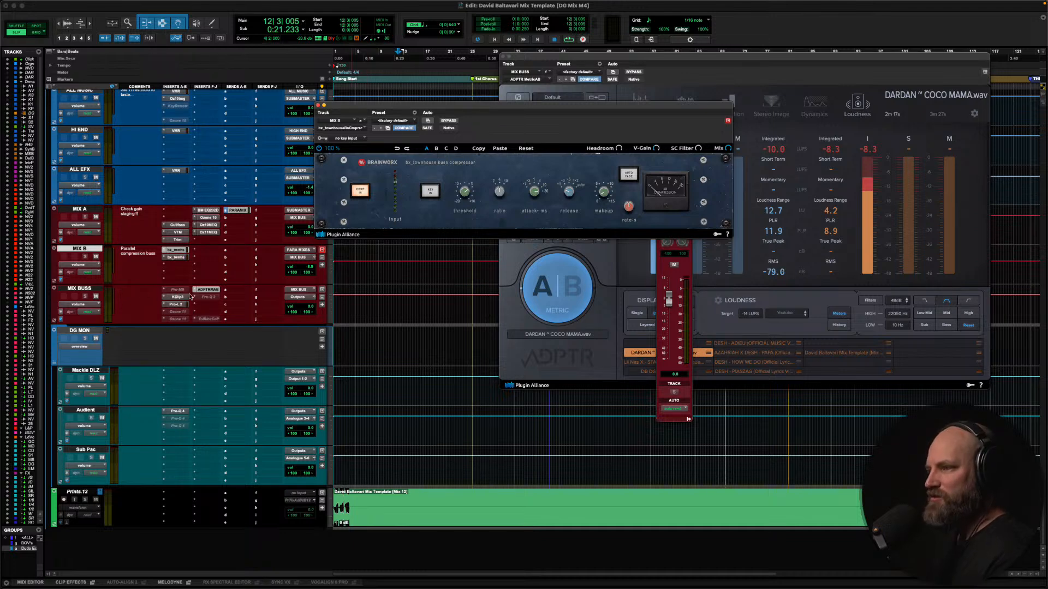
click(176, 251)
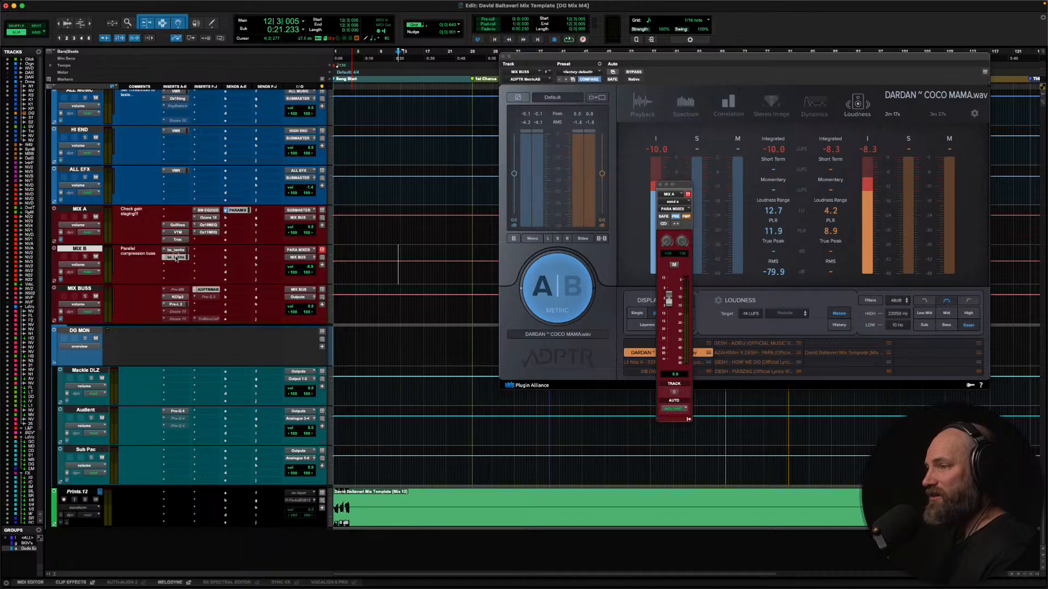
click(177, 258)
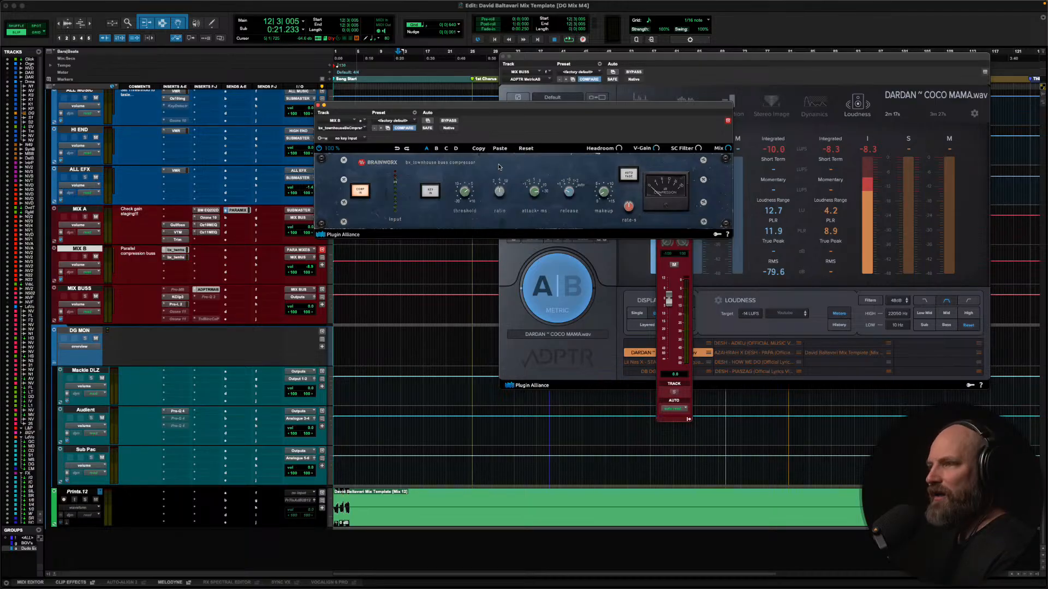
Mute the Ld Vocal folder and play a passage of the mix without the lead vocals, leaving playback stopped
scroll(122, 248, up, 5)
scroll(96, 252, up, 5)
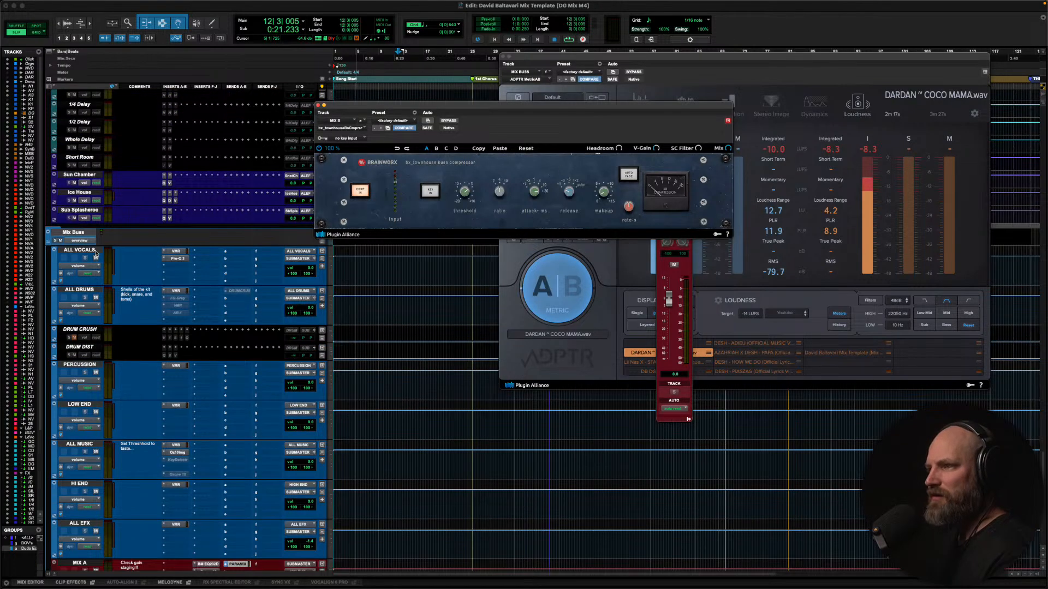
scroll(95, 258, up, 15)
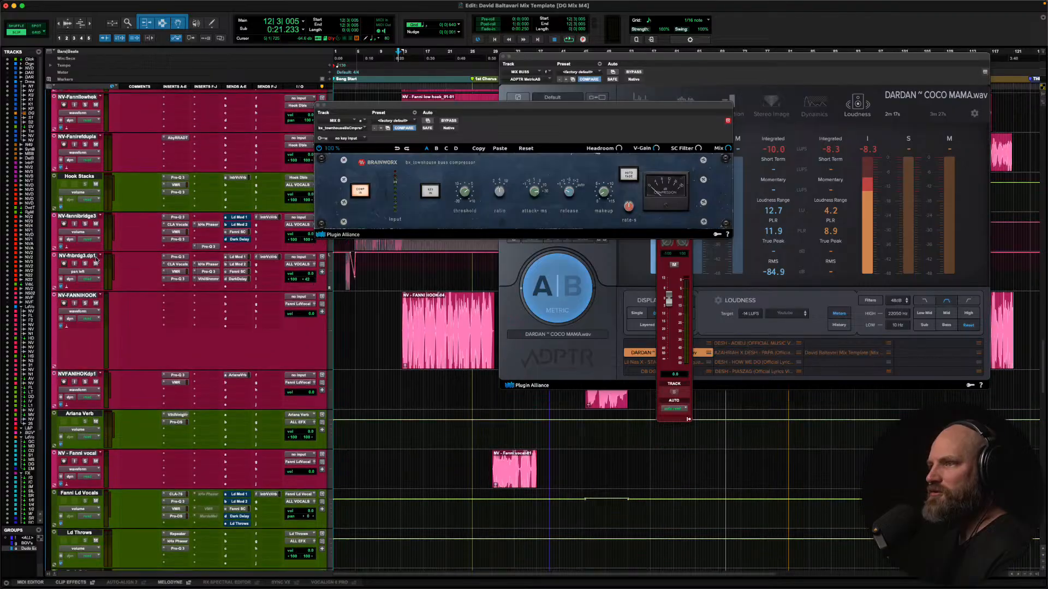
scroll(97, 261, up, 10)
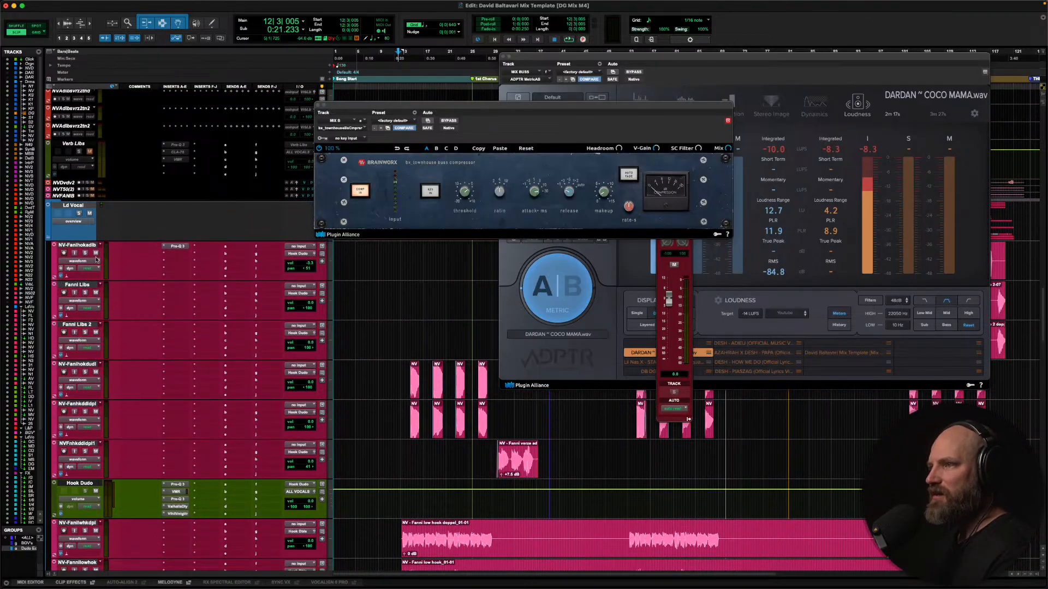
key(space)
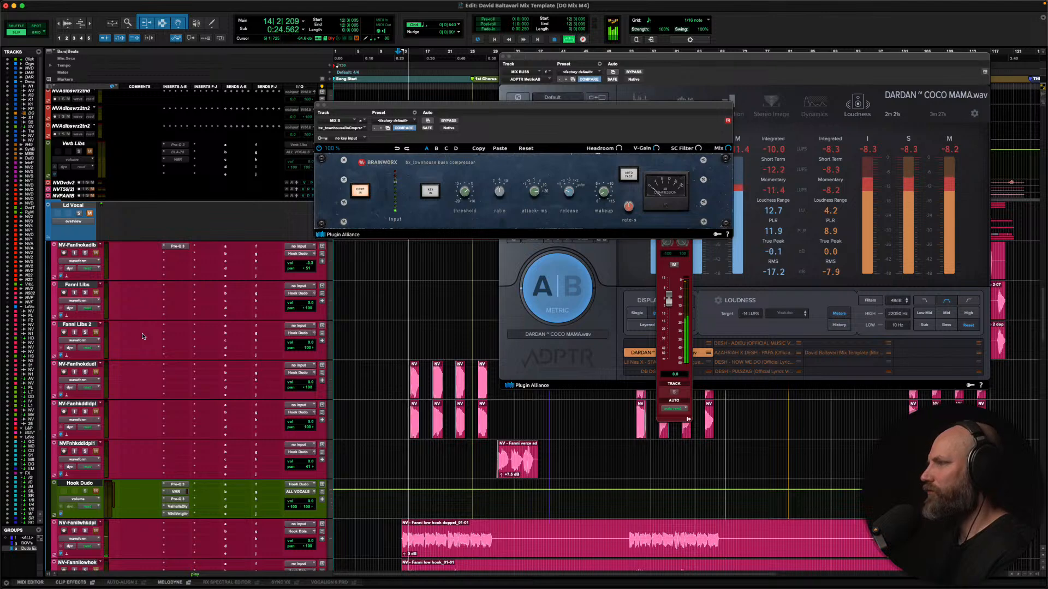
scroll(152, 363, down, 15)
key(space)
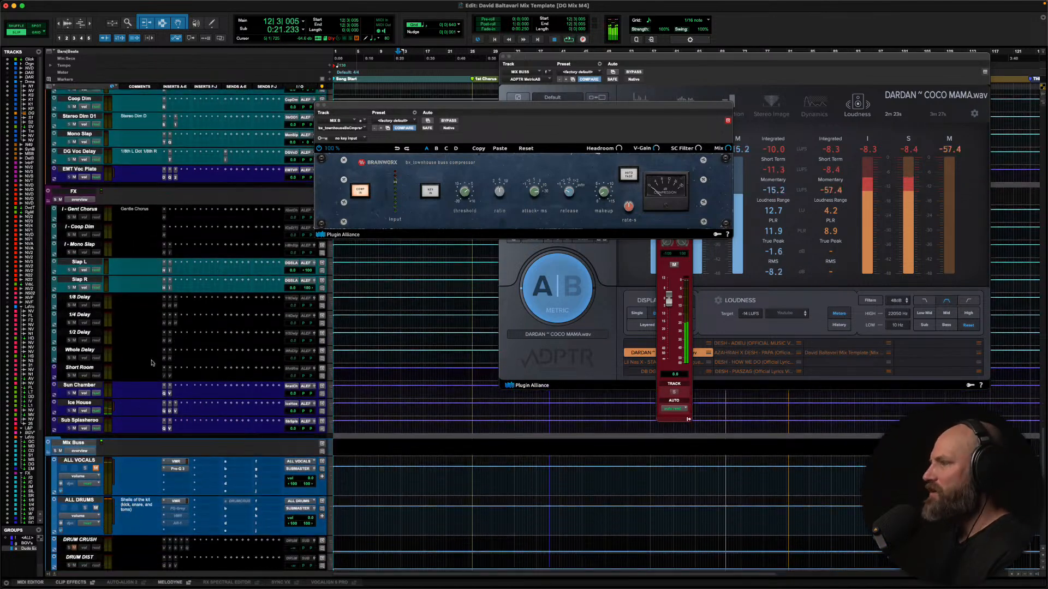
Return to the mix buses and watch the MIX B compressor's gain reduction meter during a short playback
scroll(186, 328, down, 10)
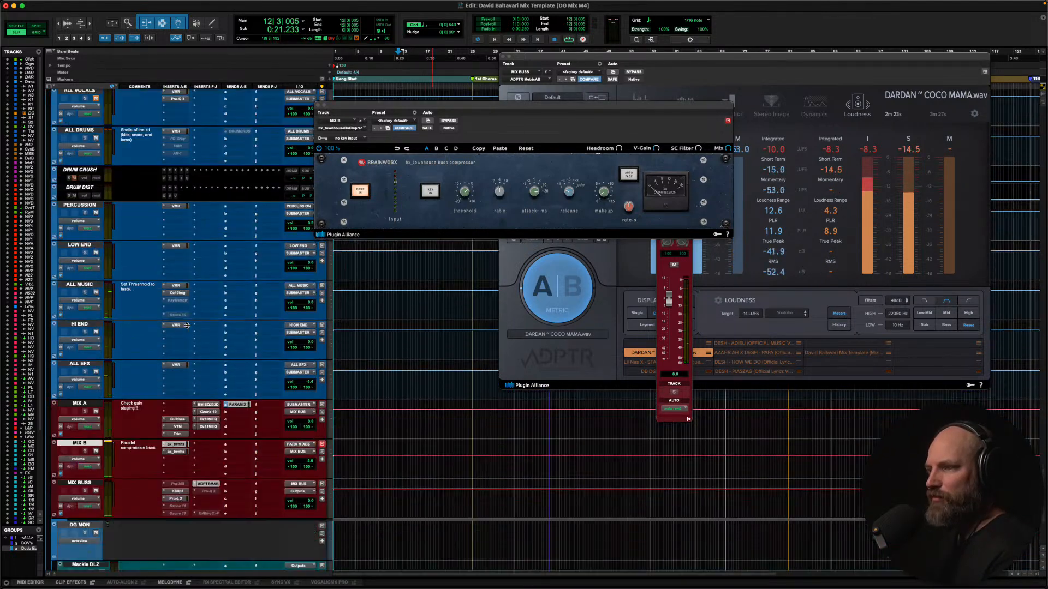
scroll(186, 328, down, 5)
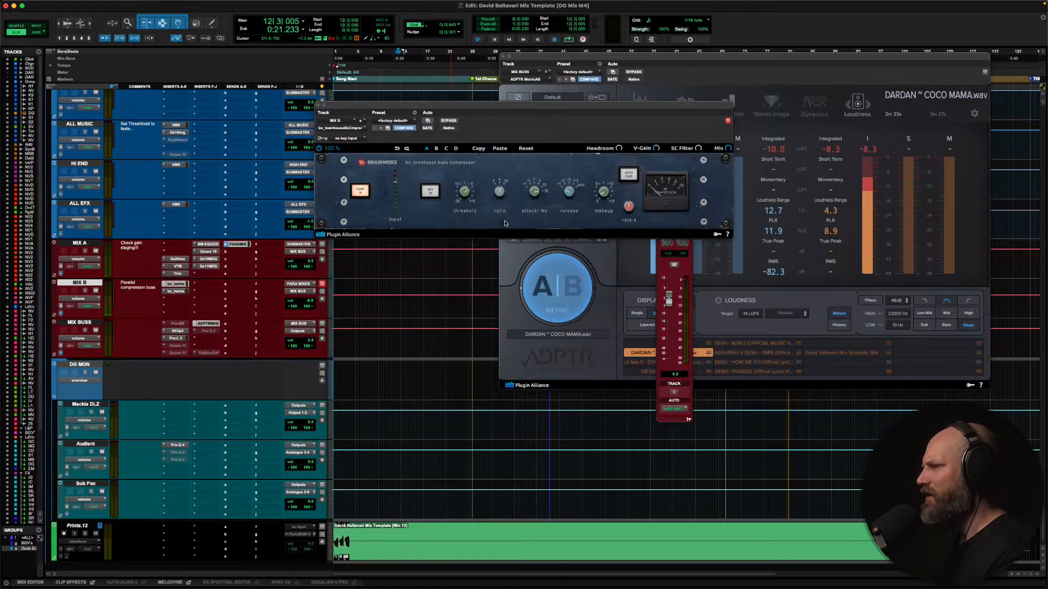
key(space)
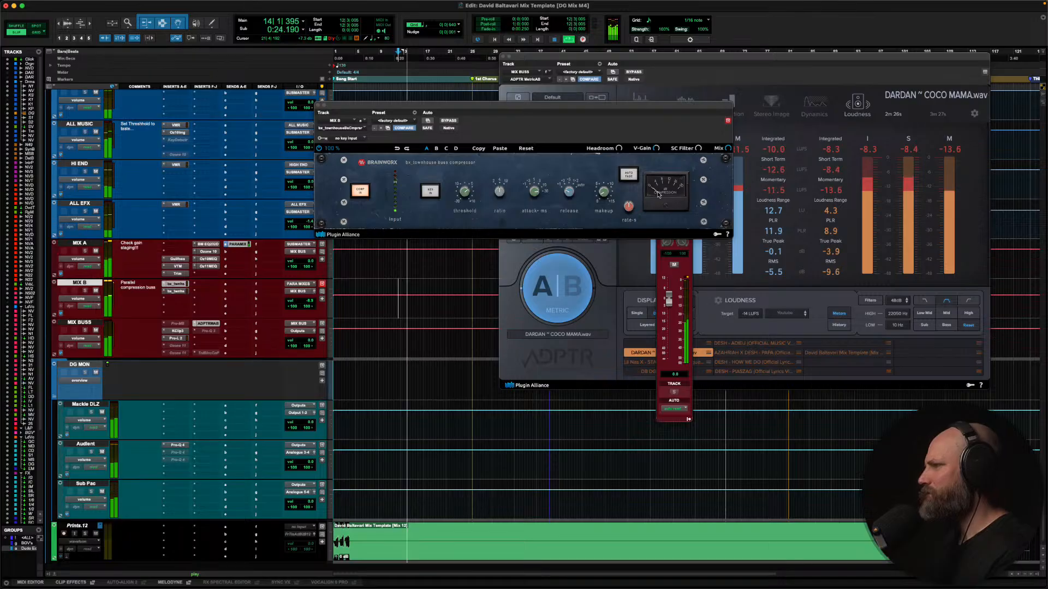
key(space)
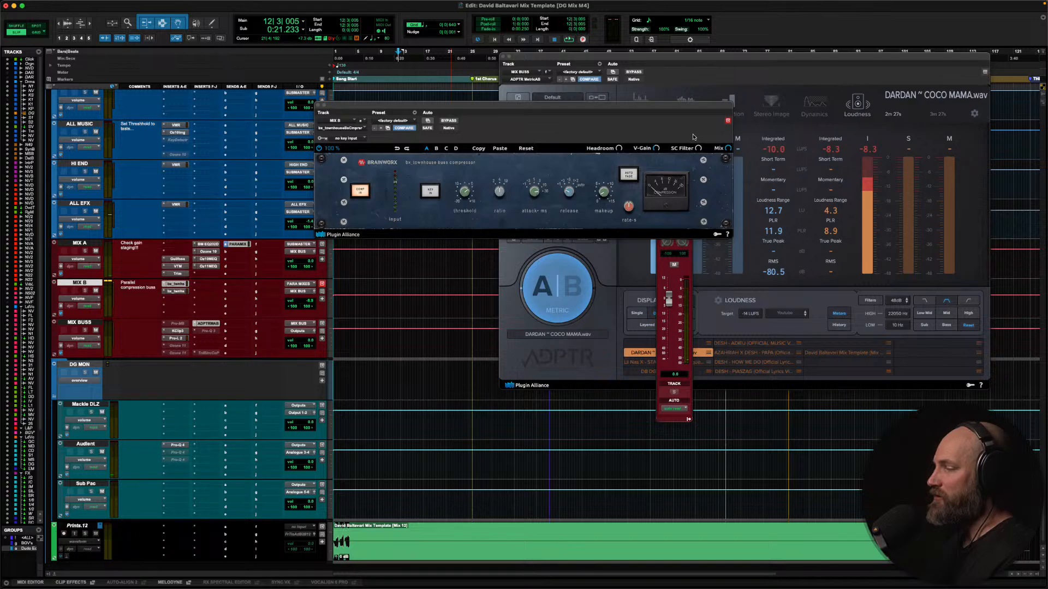
Review the settings of both bx_townhouse compressors on MIX B one after the other
mouse_move(699, 149)
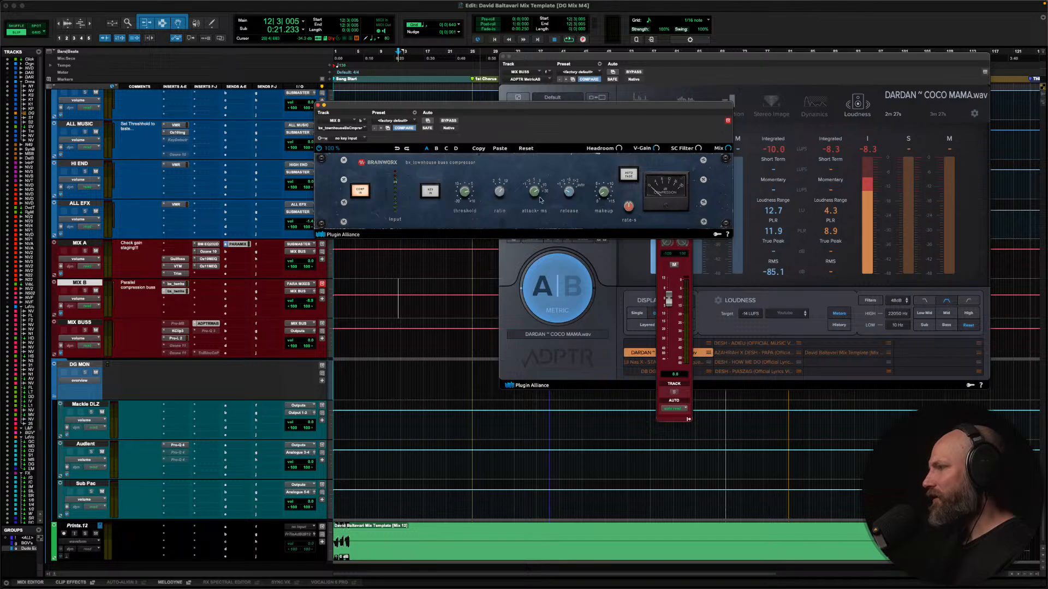
click(176, 284)
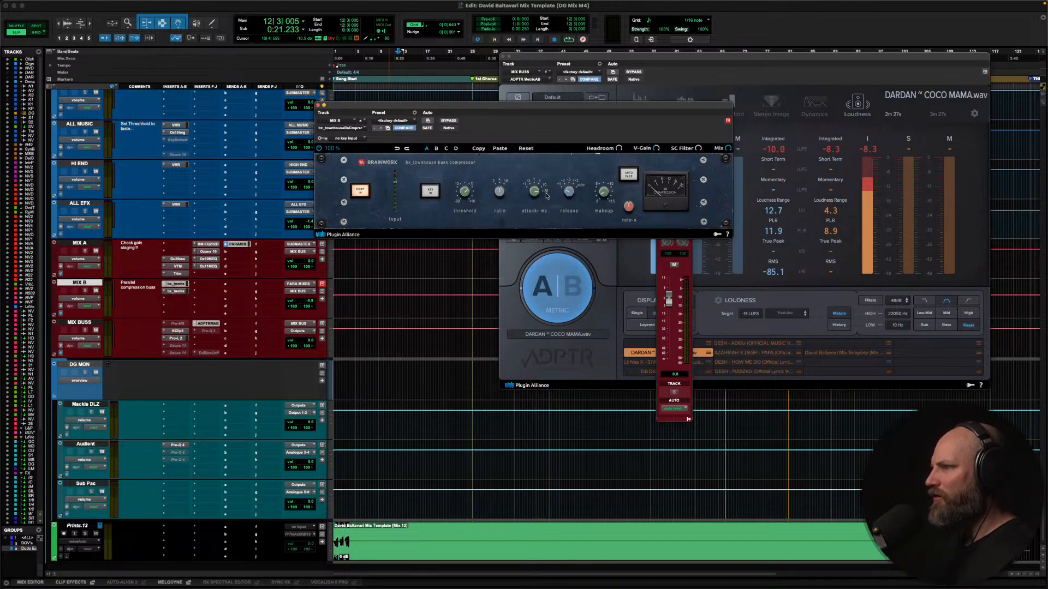
click(181, 292)
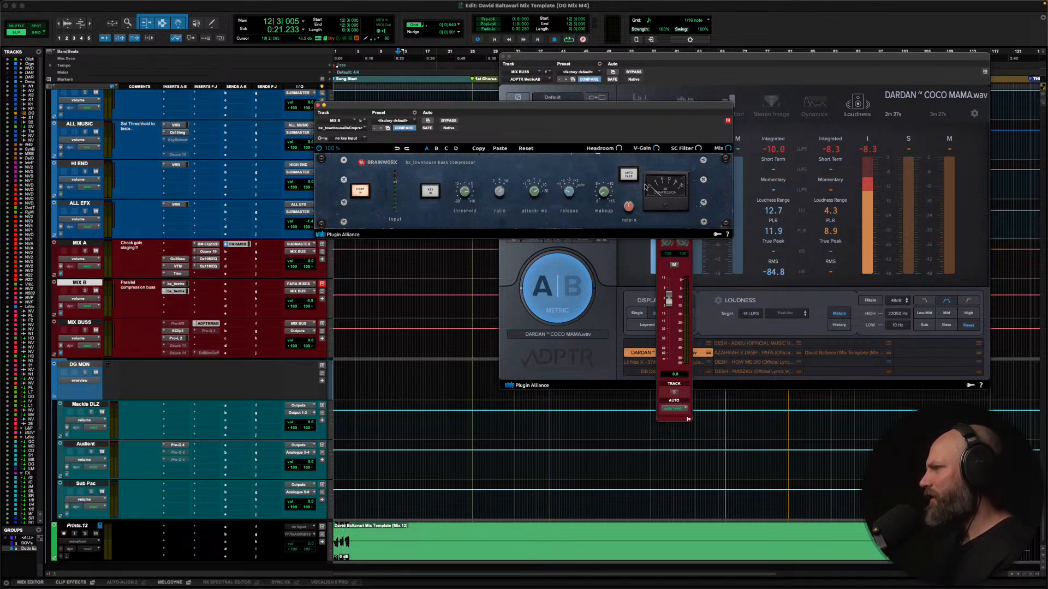
Play the song with MIX A muted and compare MIX B with both compressors bypassed and active
key(space)
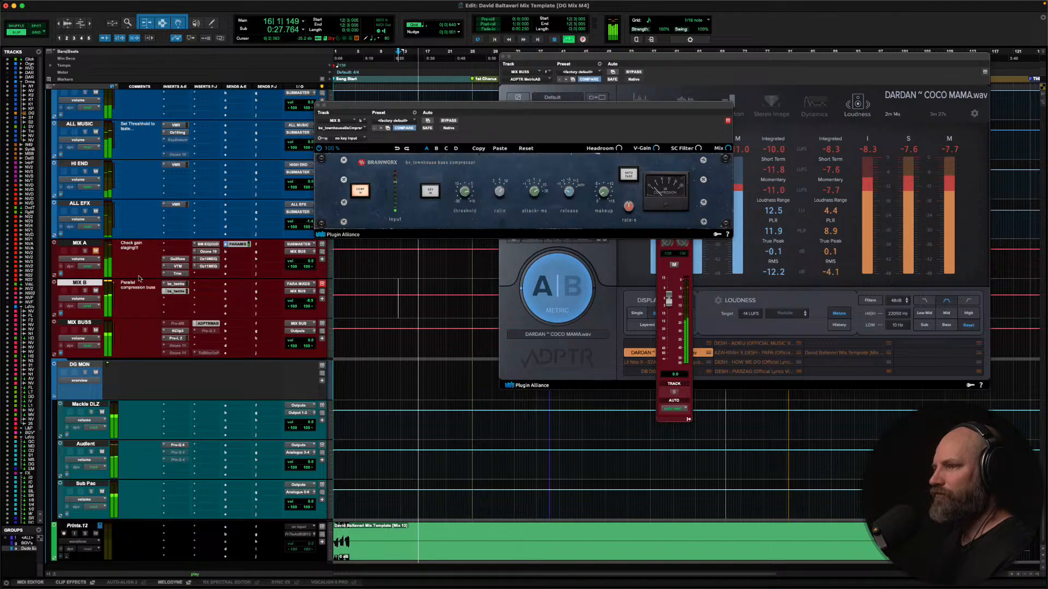
super+click(177, 289)
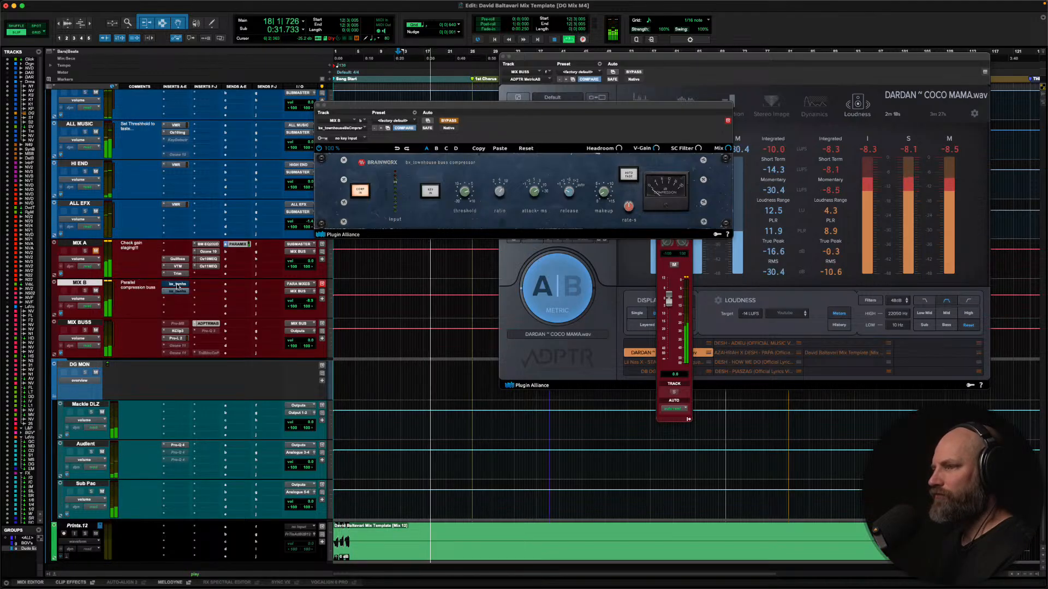
super+click(177, 290)
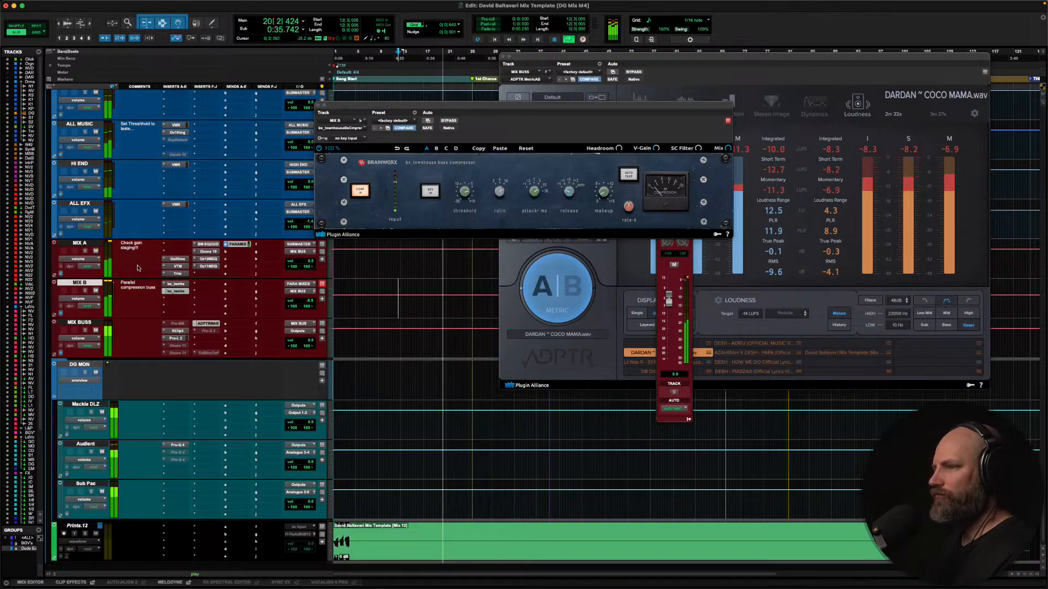
Compare the playing mix with MIX B muted and unmuted, and stop playback
click(96, 291)
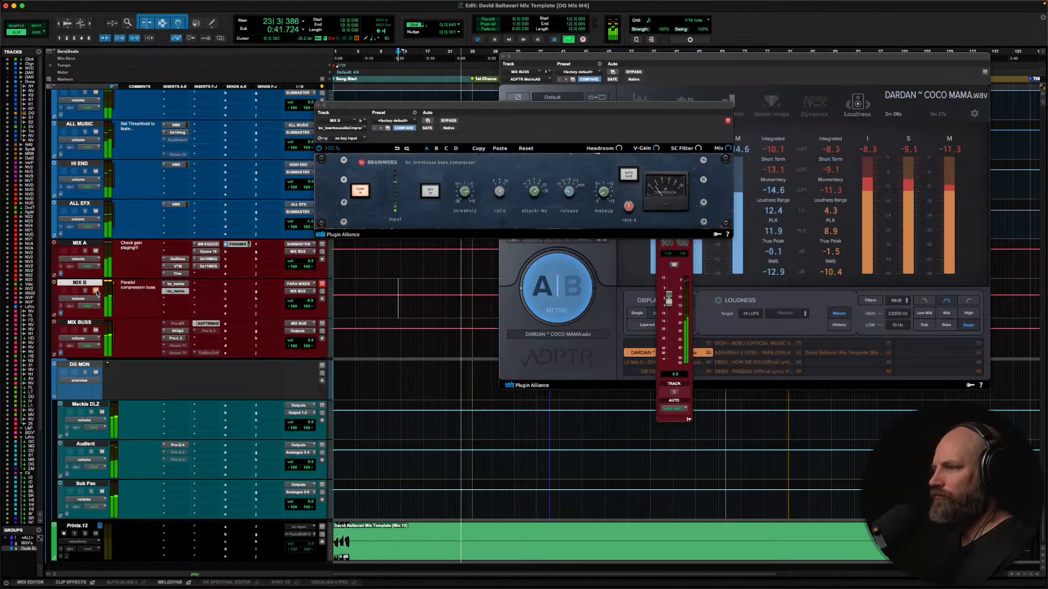
click(96, 291)
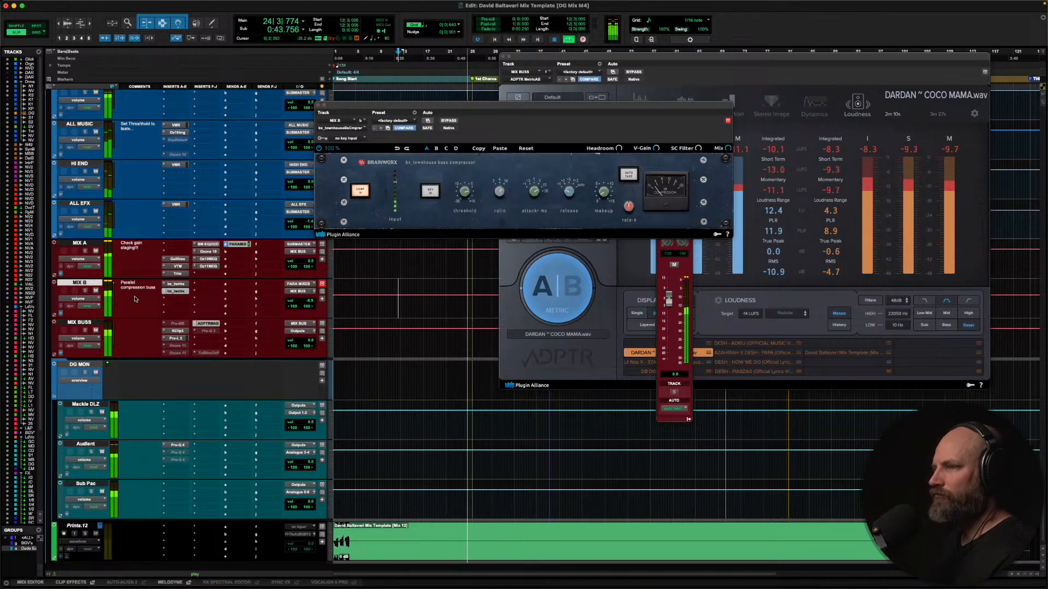
scroll(136, 299, up, 2)
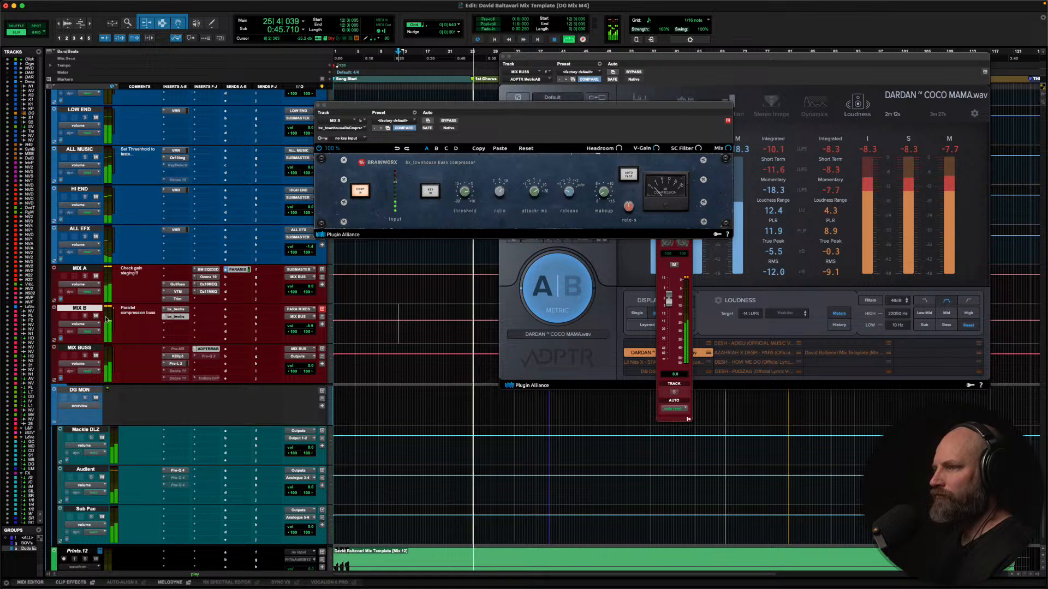
key(space)
scroll(136, 322, up, 4)
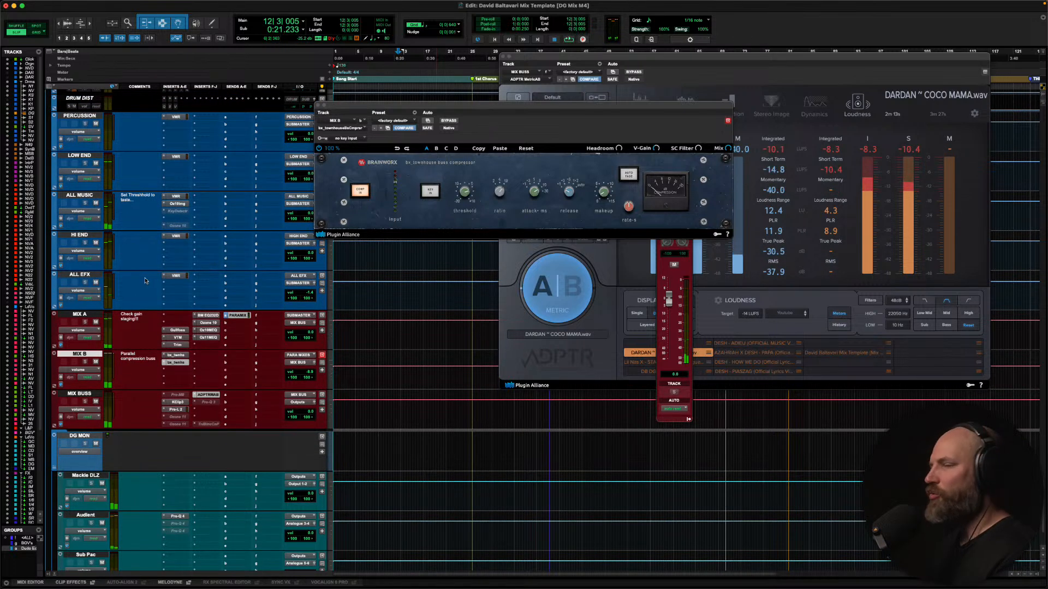
Close the MIX B compressor, rename the MIX BUSS track to MIX BUS, and open its inactive Ozone 11 insert
click(177, 355)
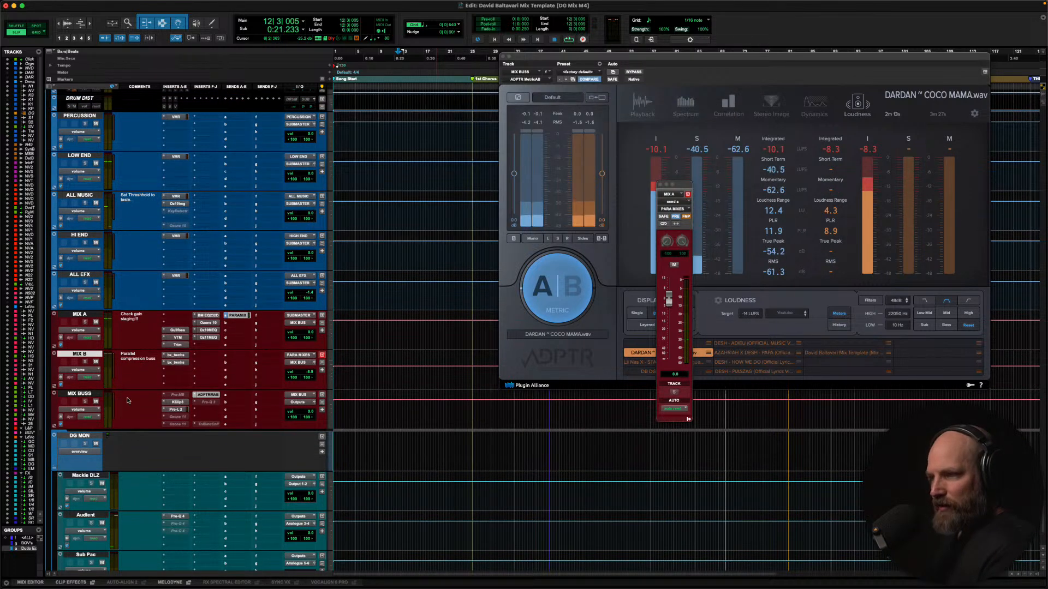
click(79, 354)
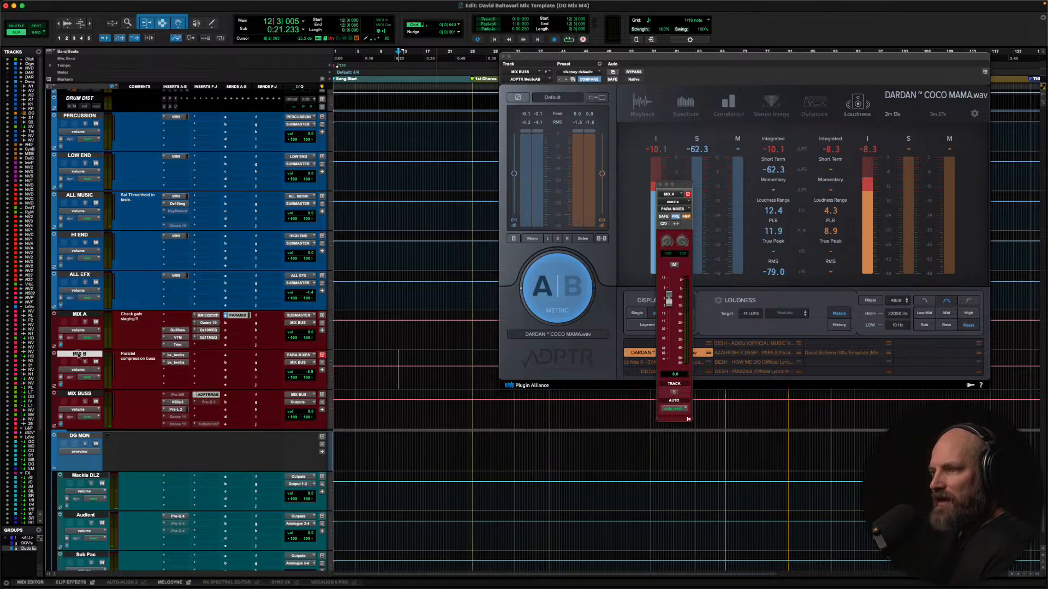
click(78, 394)
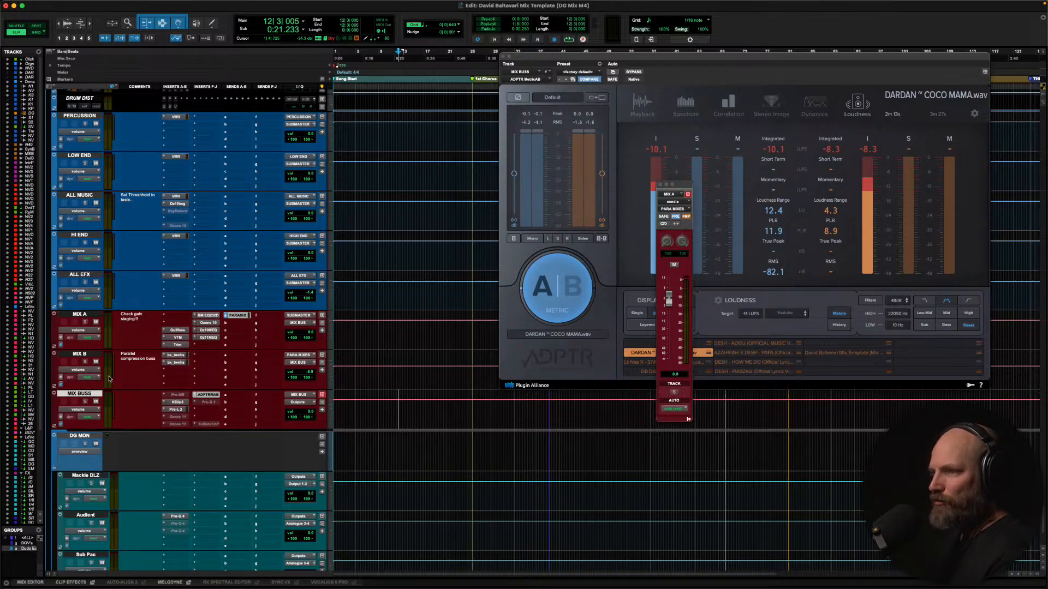
double_click(88, 394)
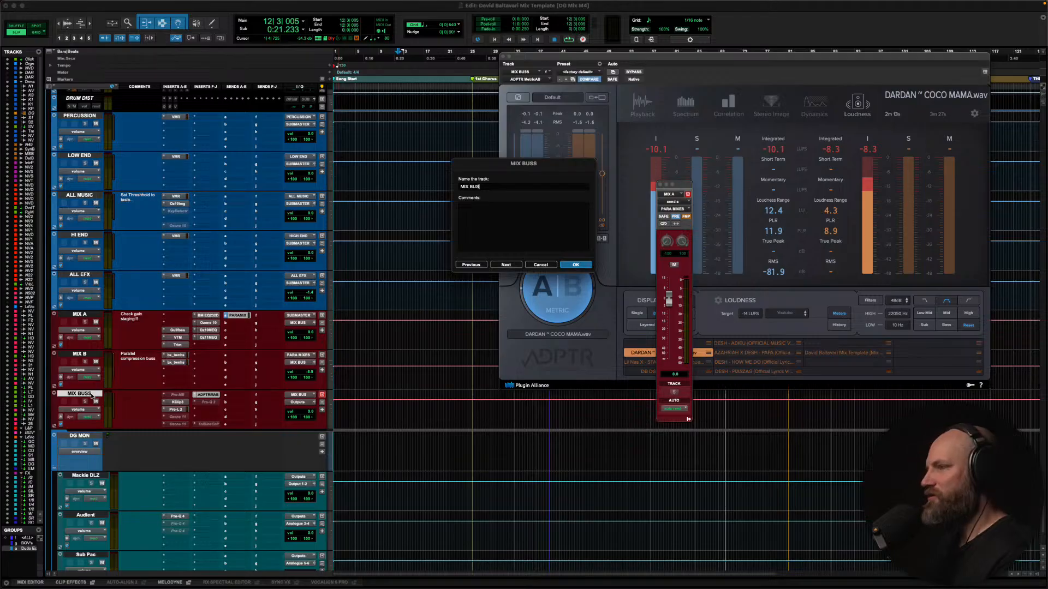
key(Return)
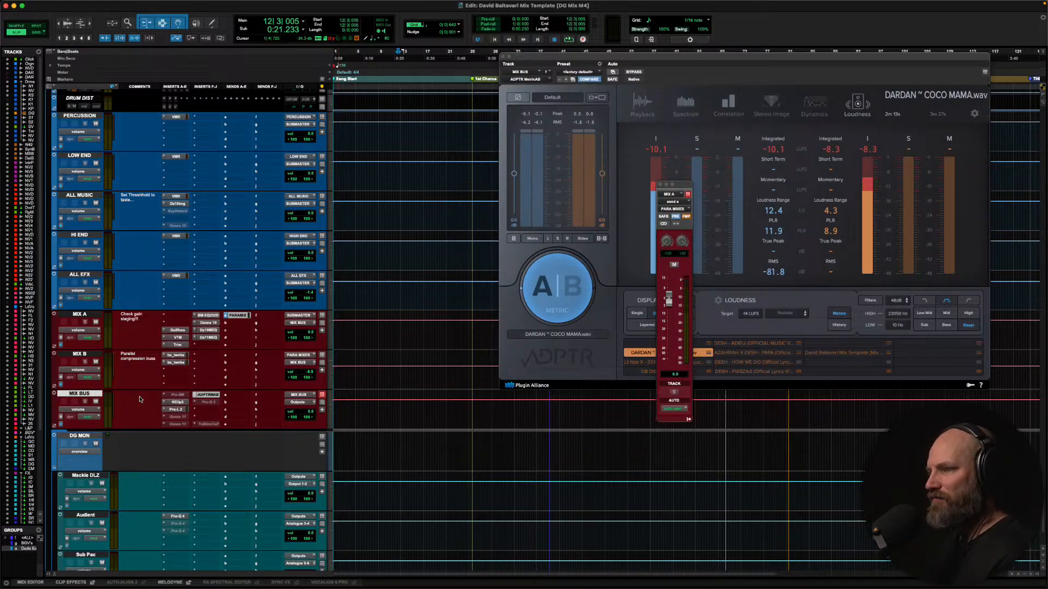
click(177, 405)
click(176, 416)
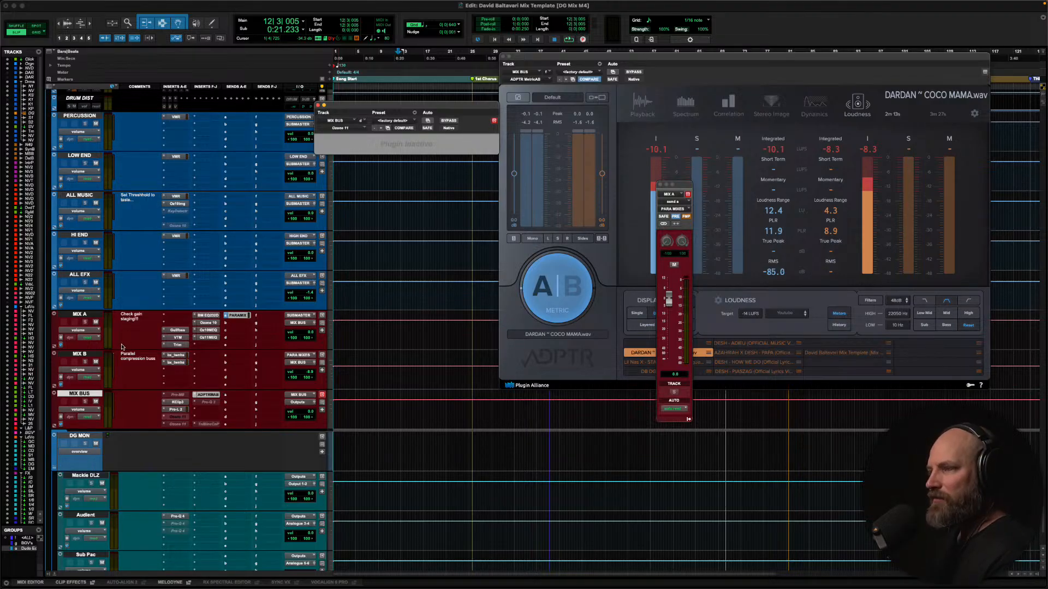
Play the song from just before the Bridge marker, at bar 69
scroll(122, 347, up, 1)
scroll(142, 353, up, 10)
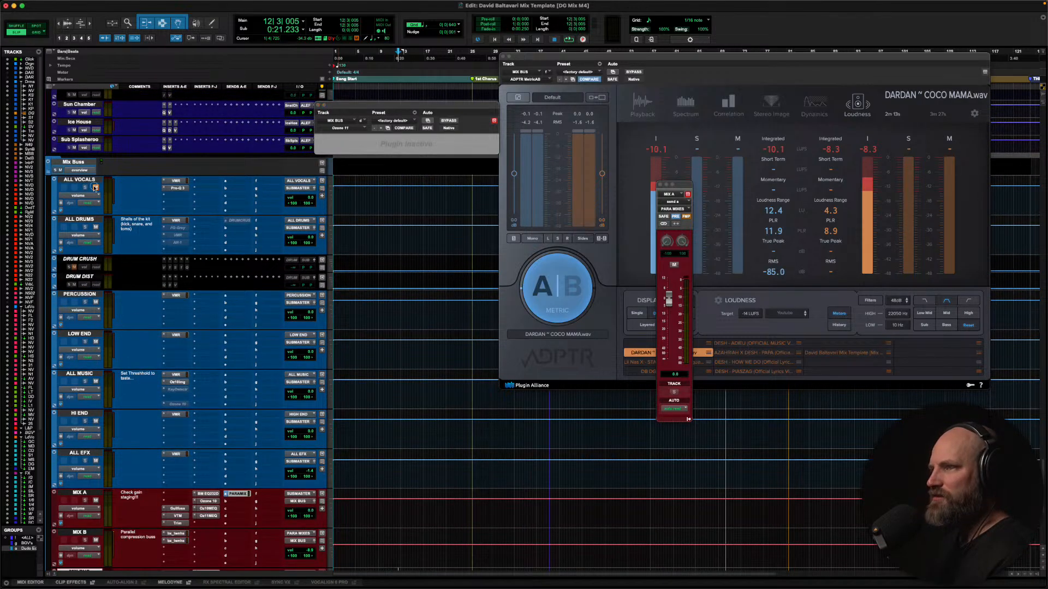
scroll(111, 366, down, 20)
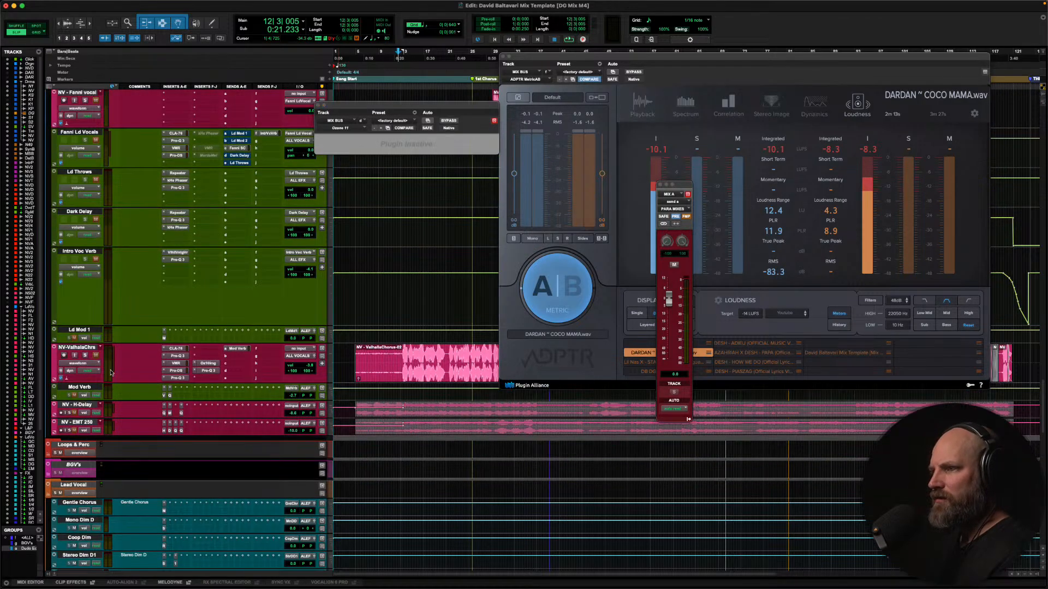
scroll(108, 439, down, 15)
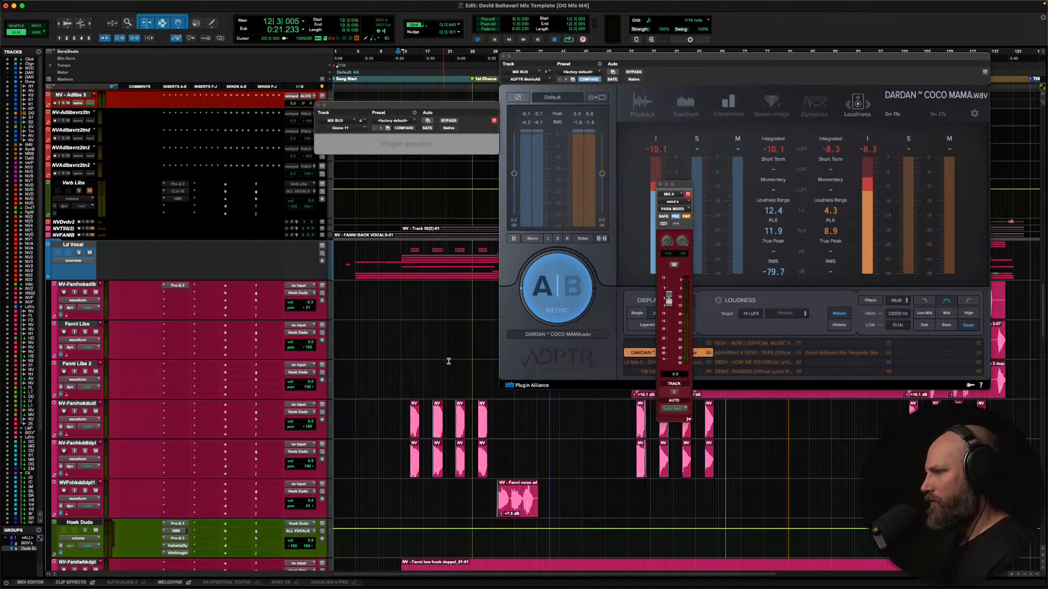
scroll(448, 361, right, 10)
click(419, 370)
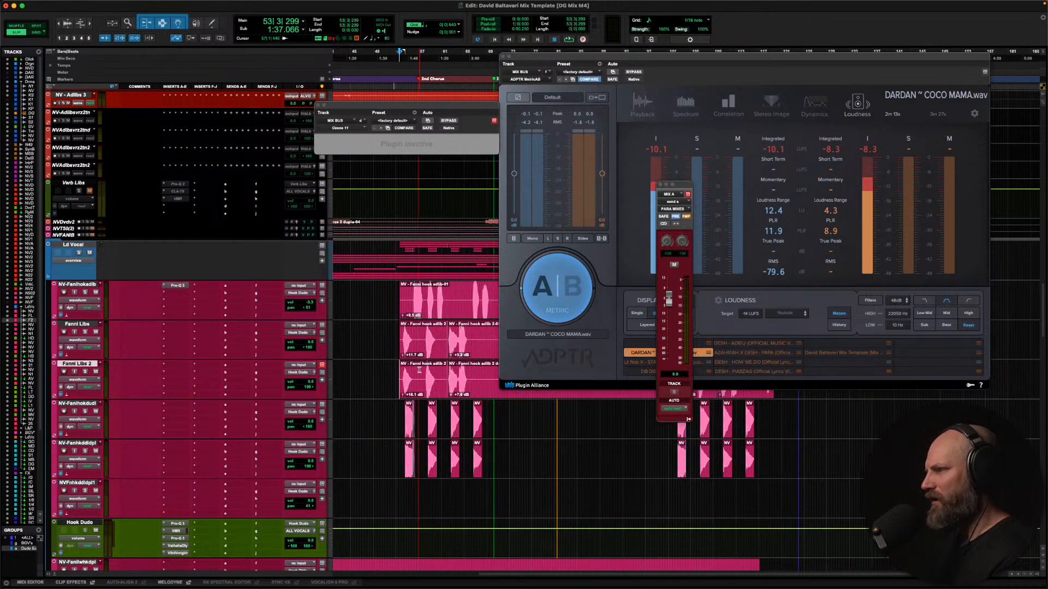
scroll(420, 370, right, 5)
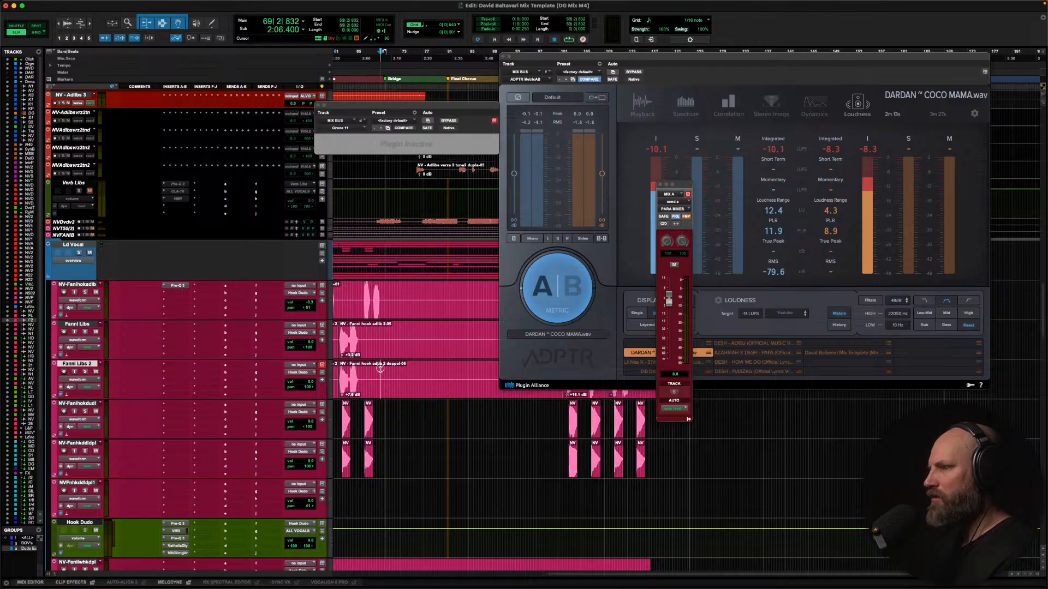
key(space)
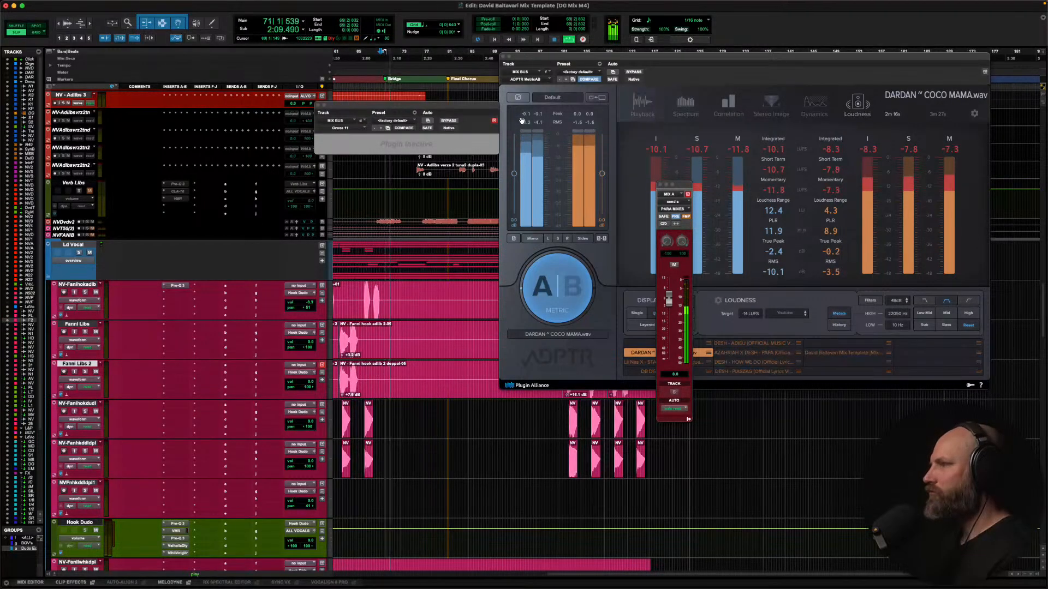
Make the ADPTR MetricAB insert on MIX BUS inactive, move its window out of the way and close the Ozone 11 window
ctrl+super+click(524, 80)
drag(564, 57, 994, 19)
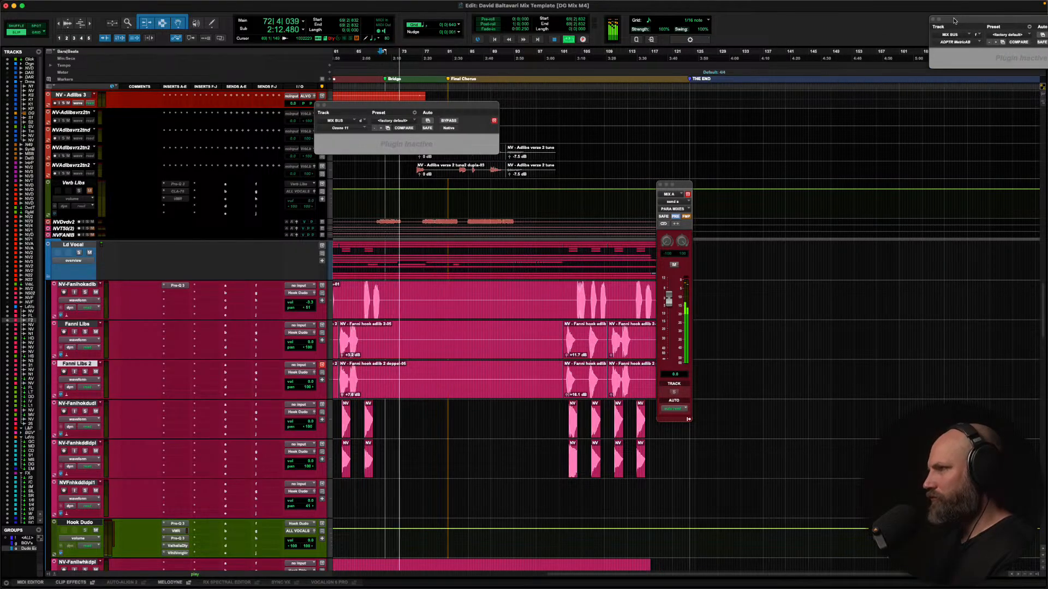
click(323, 105)
Look through the hook, lead and ad-lib vocal tracks and their effects returns while the bridge plays
scroll(233, 424, down, 8)
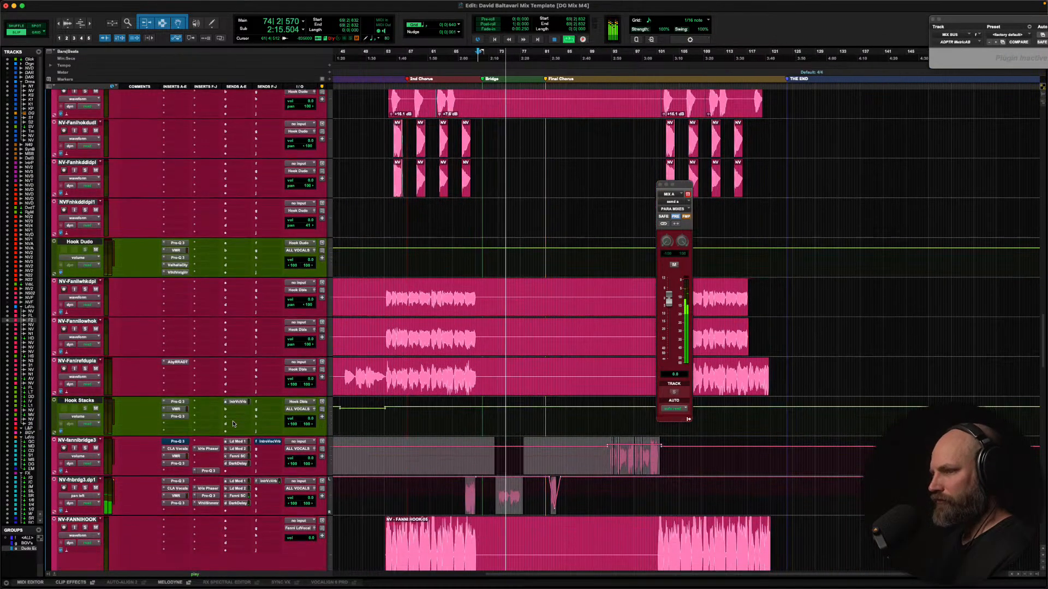
scroll(233, 424, down, 3)
scroll(205, 397, down, 7)
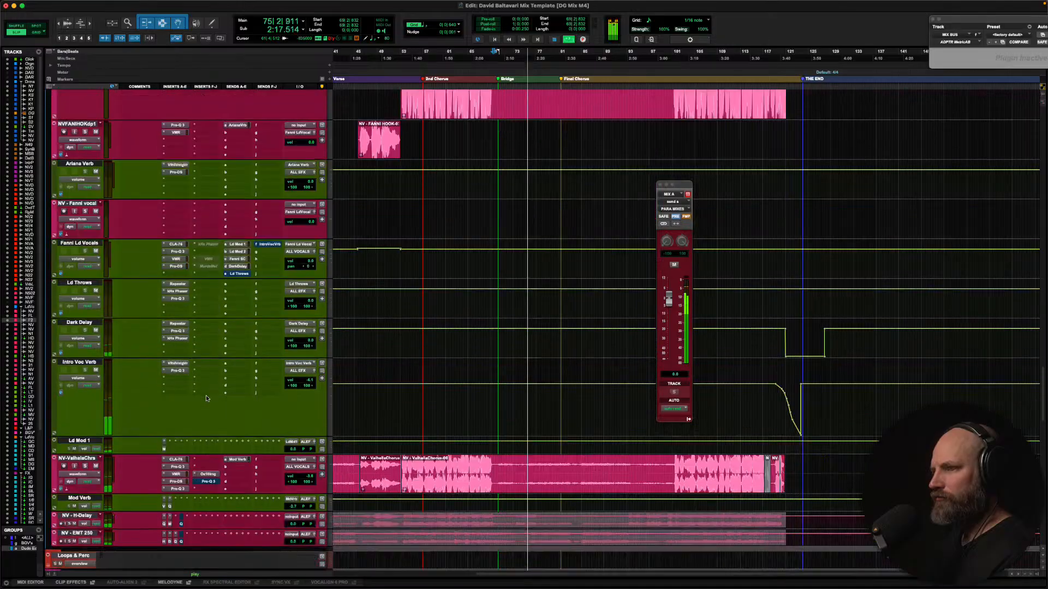
scroll(205, 397, down, 9)
scroll(266, 435, up, 6)
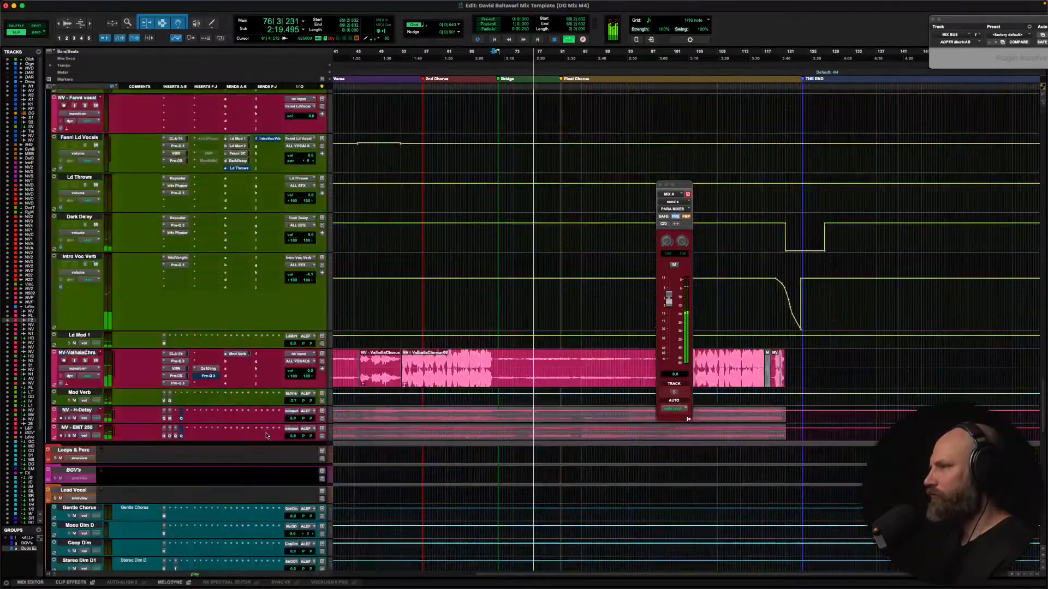
scroll(267, 435, up, 5)
scroll(254, 386, up, 8)
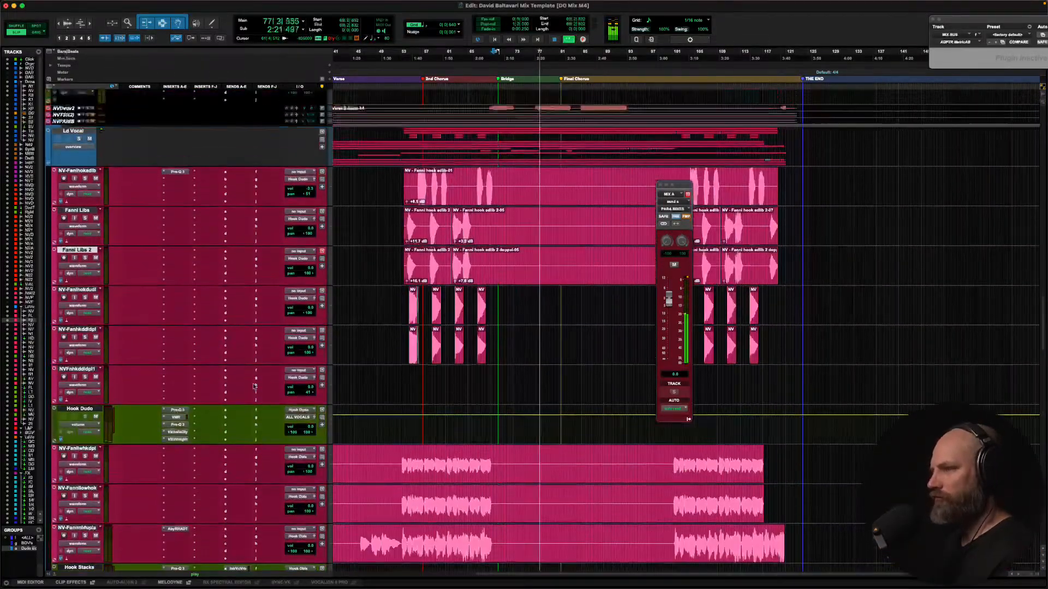
scroll(253, 371, up, 8)
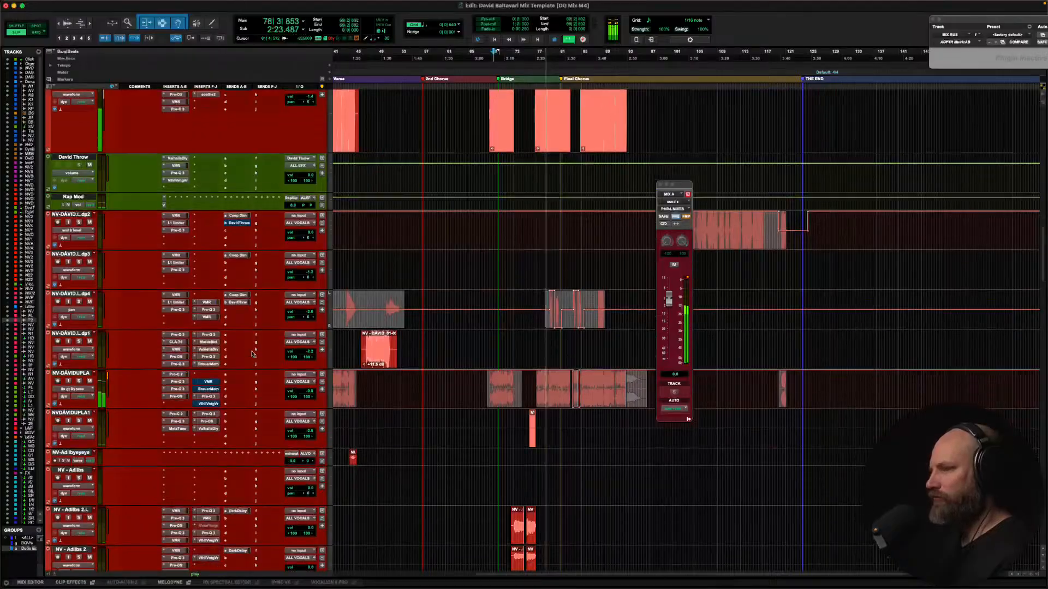
scroll(252, 354, down, 3)
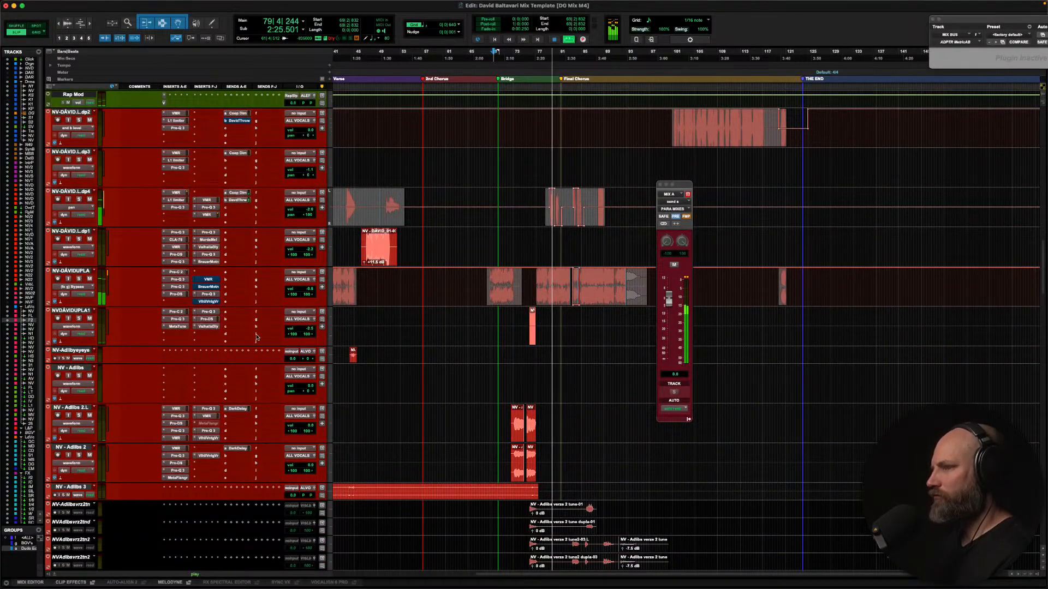
Place the edit cursor at bar 79, just before the Final Chorus marker, and close the MIX A send window
scroll(403, 217, right, 2)
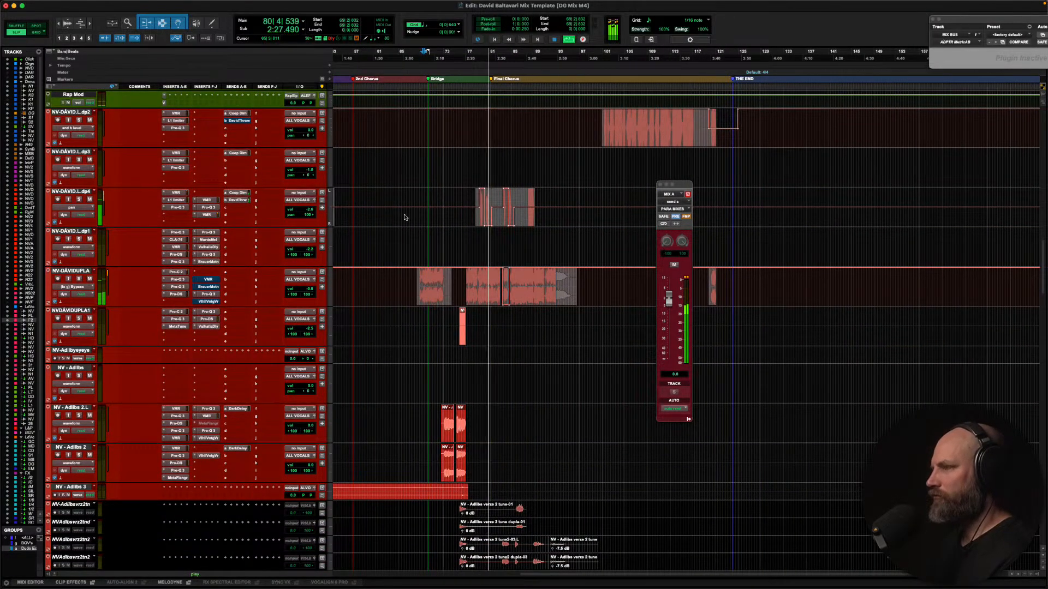
click(480, 247)
key(t)
key(t)
scroll(480, 247, right, 3)
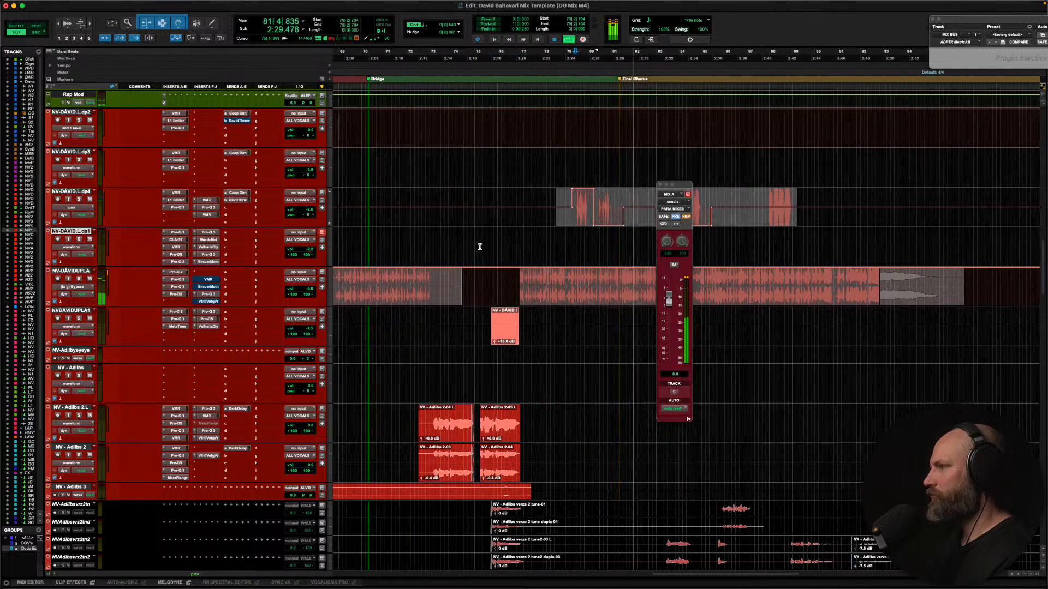
scroll(480, 246, right, 2)
scroll(480, 246, right, 3)
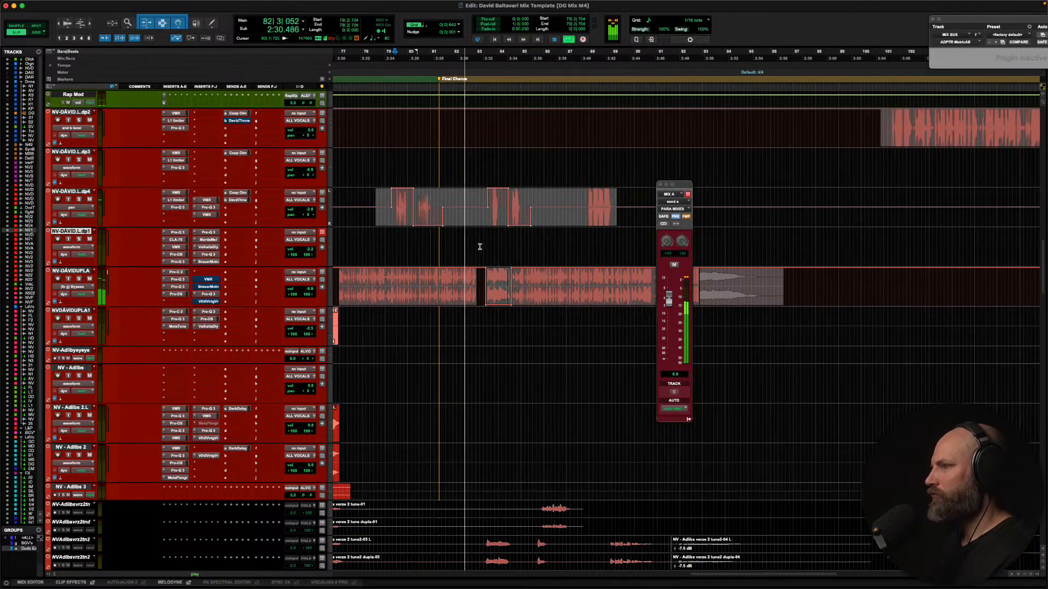
click(662, 184)
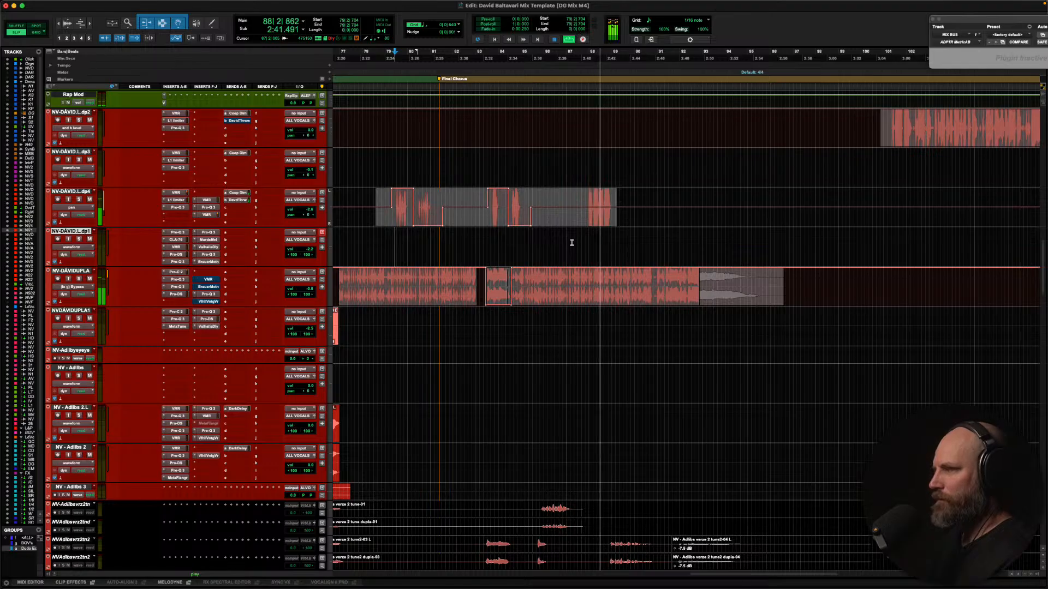
Look over the vocal, music, bass and drum tracks while the final chorus plays
scroll(572, 243, right, 5)
scroll(572, 243, up, 8)
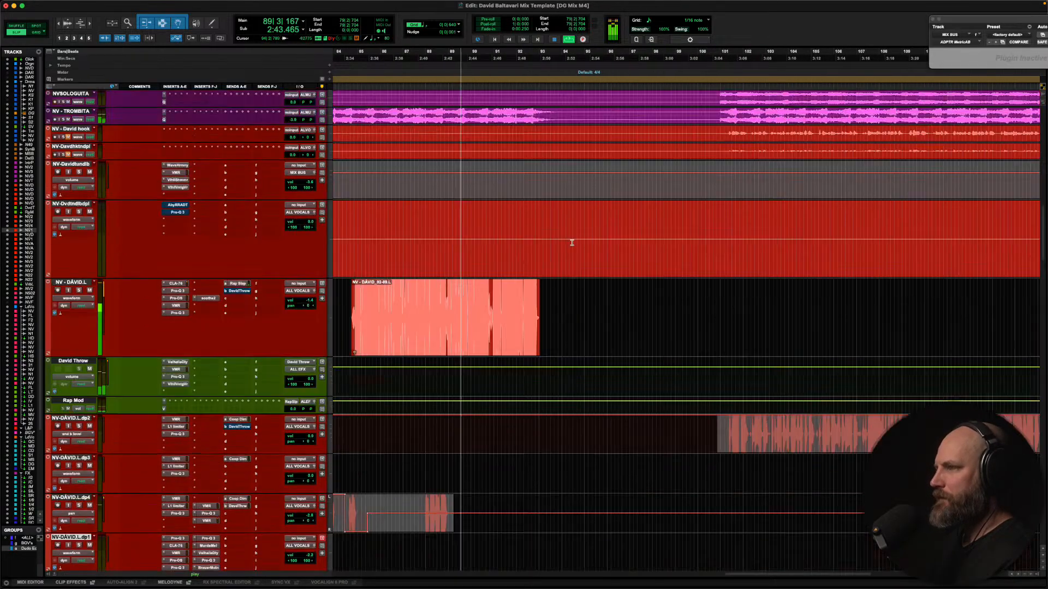
scroll(572, 243, up, 5)
scroll(572, 243, up, 6)
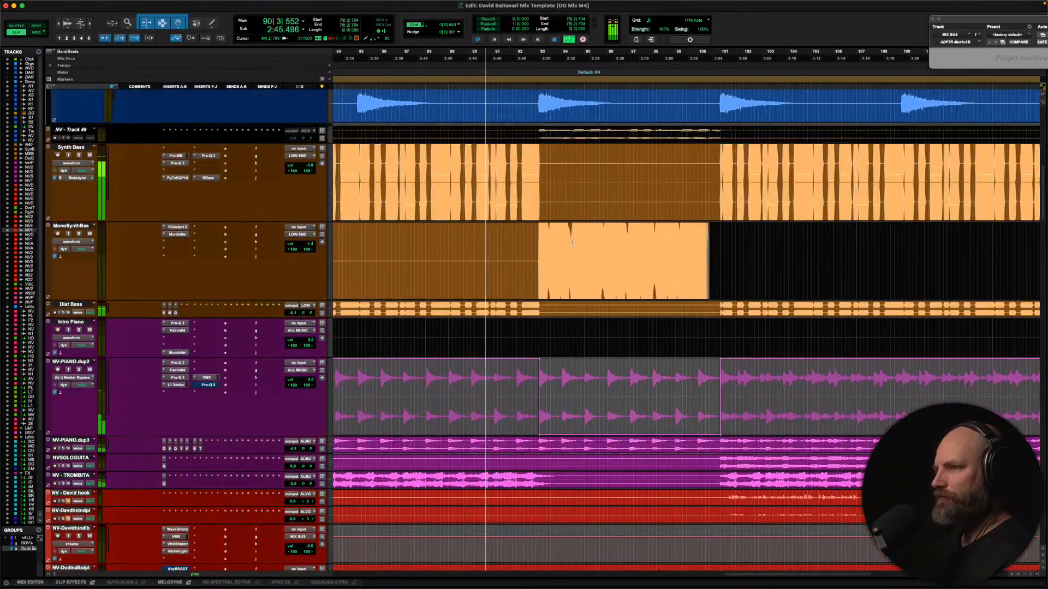
scroll(572, 243, up, 10)
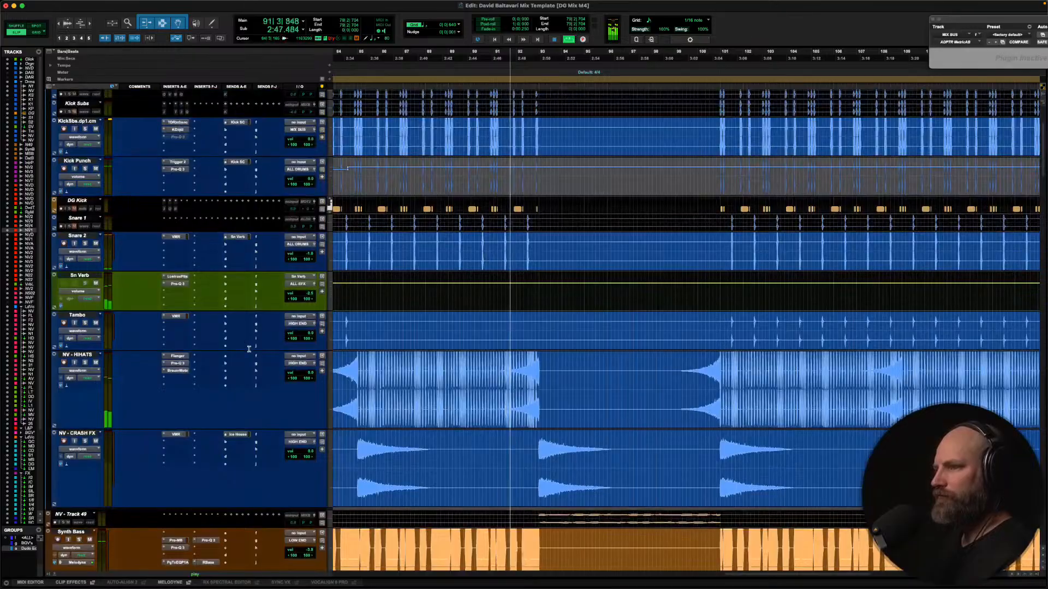
scroll(249, 350, up, 4)
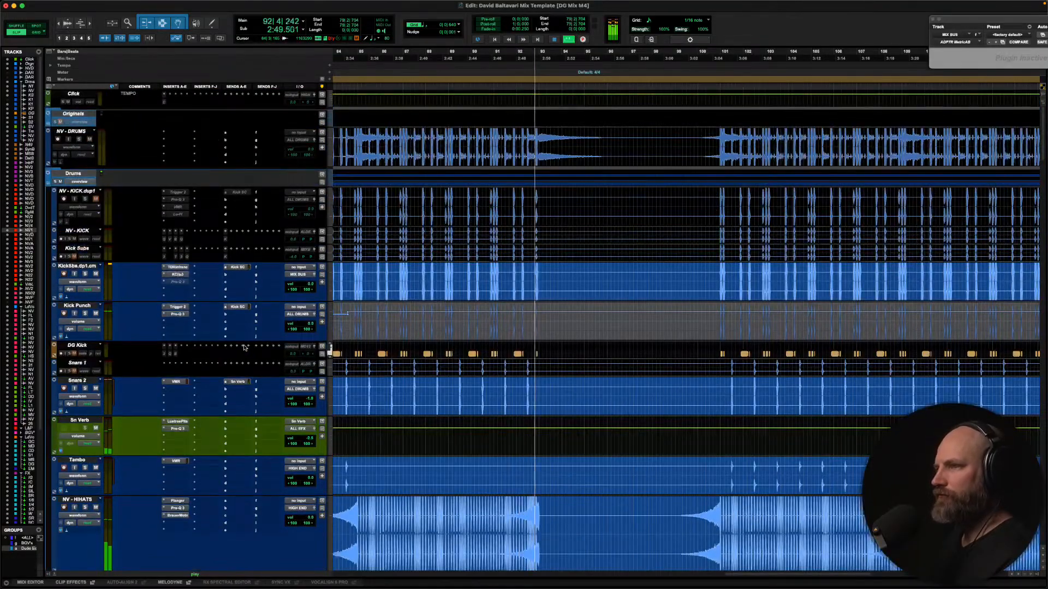
Reduce the waveform display height and place the edit cursor on MonoSynthBas at bar 91, shortly before its clip
scroll(247, 341, down, 3)
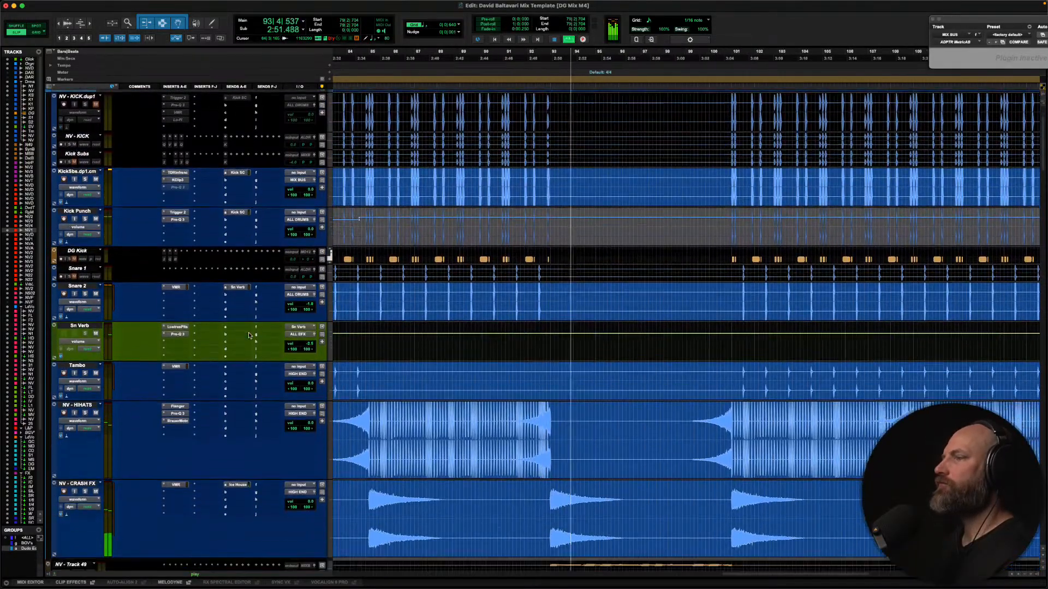
scroll(502, 304, right, 5)
scroll(504, 306, down, 2)
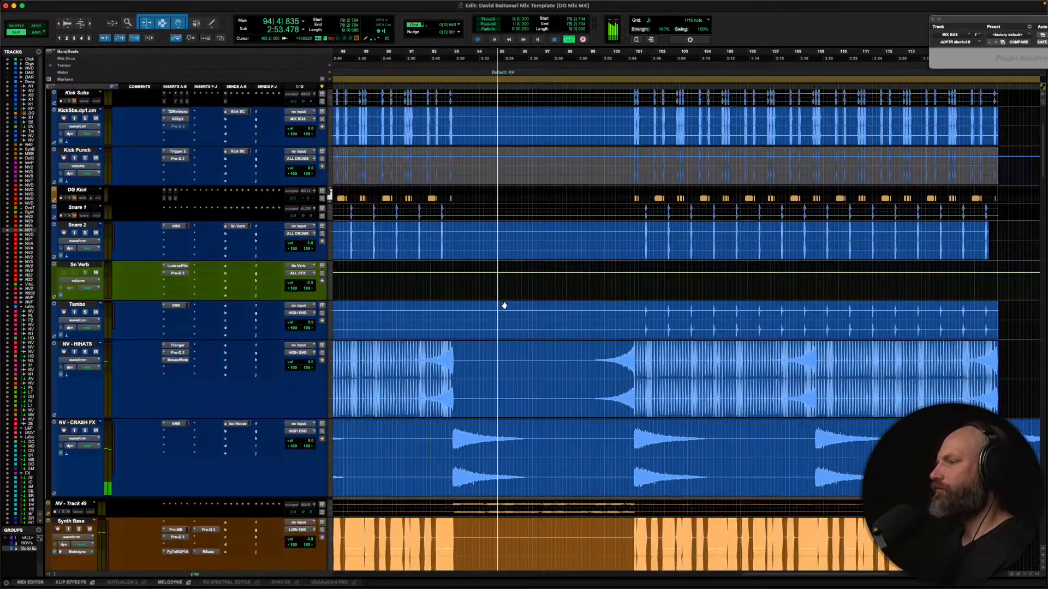
scroll(504, 305, down, 6)
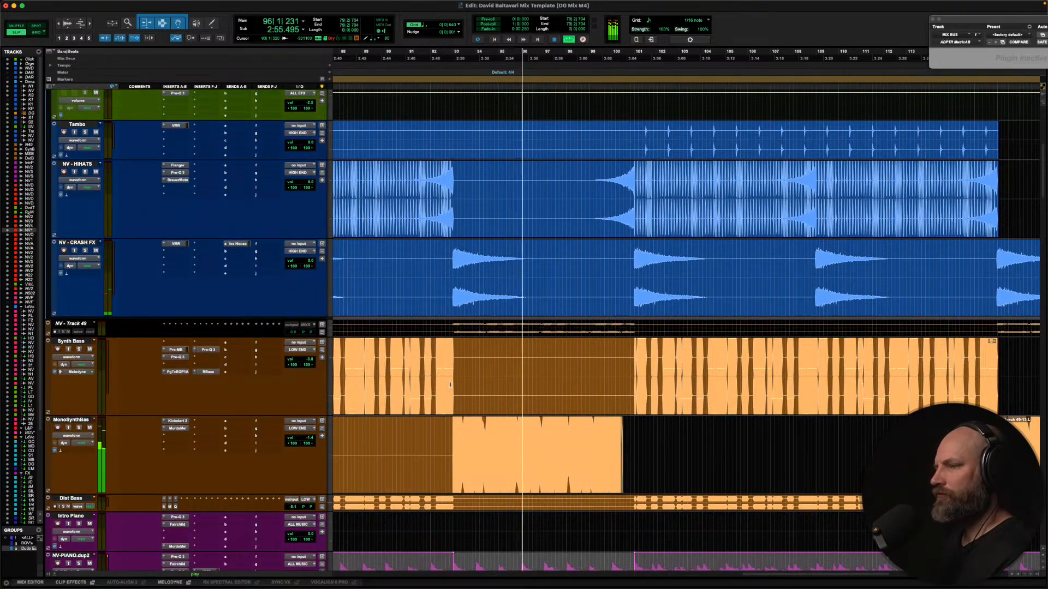
key(super+alt+bracketleft)
click(423, 436)
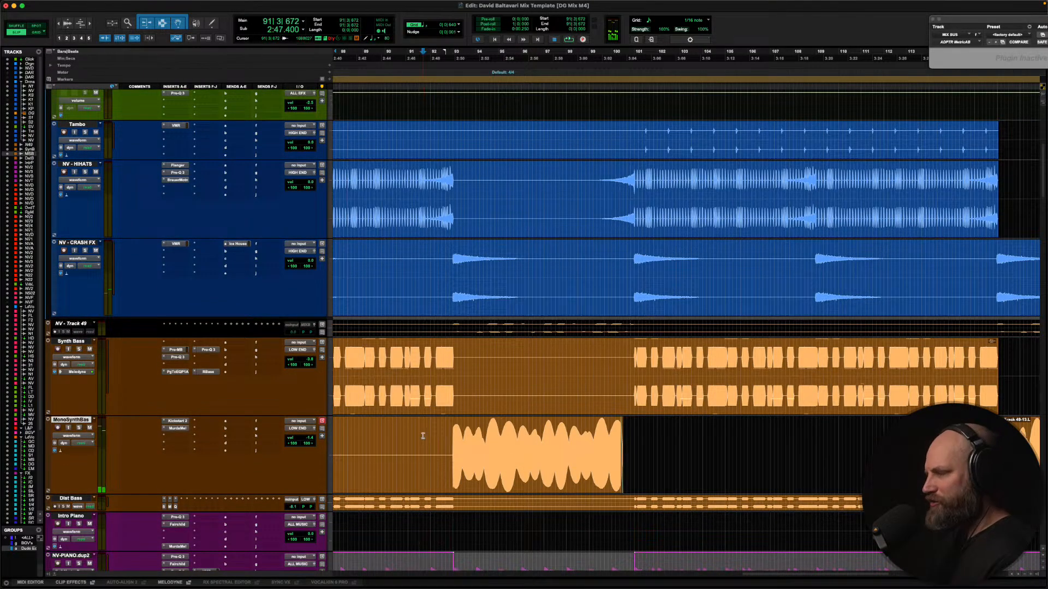
Open the MIX BUS Pro-MB insert, take it out of bypass and audition it briefly from bar 91
key(super+bracketleft)
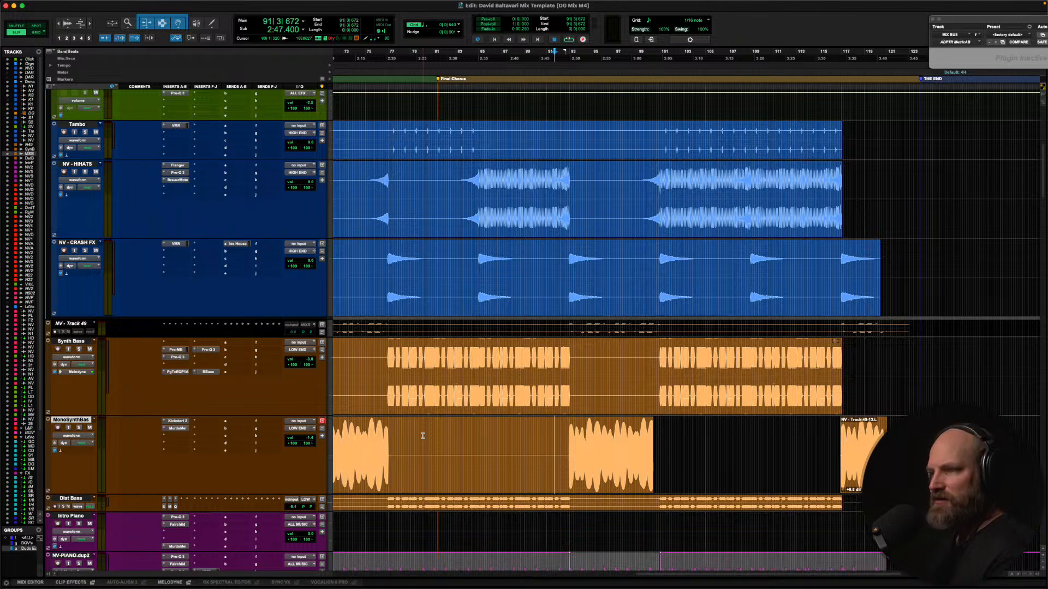
scroll(218, 435, down, 15)
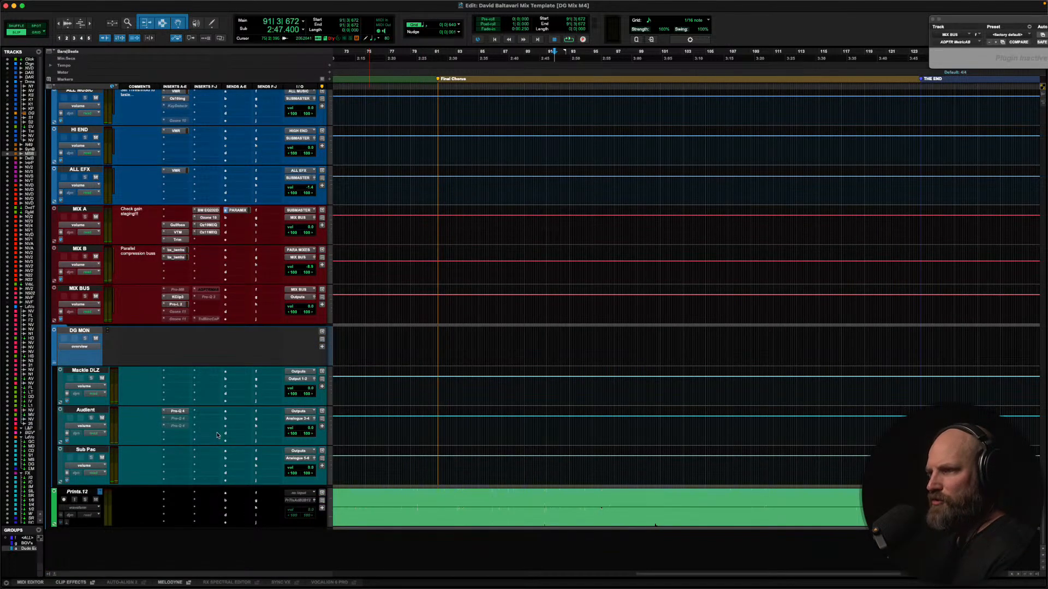
click(178, 290)
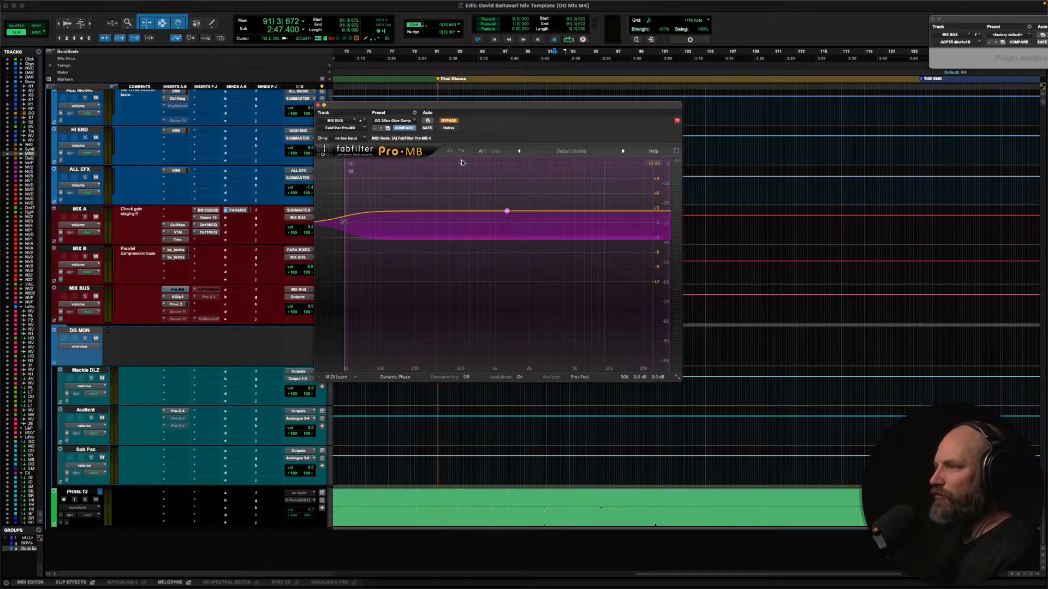
click(449, 120)
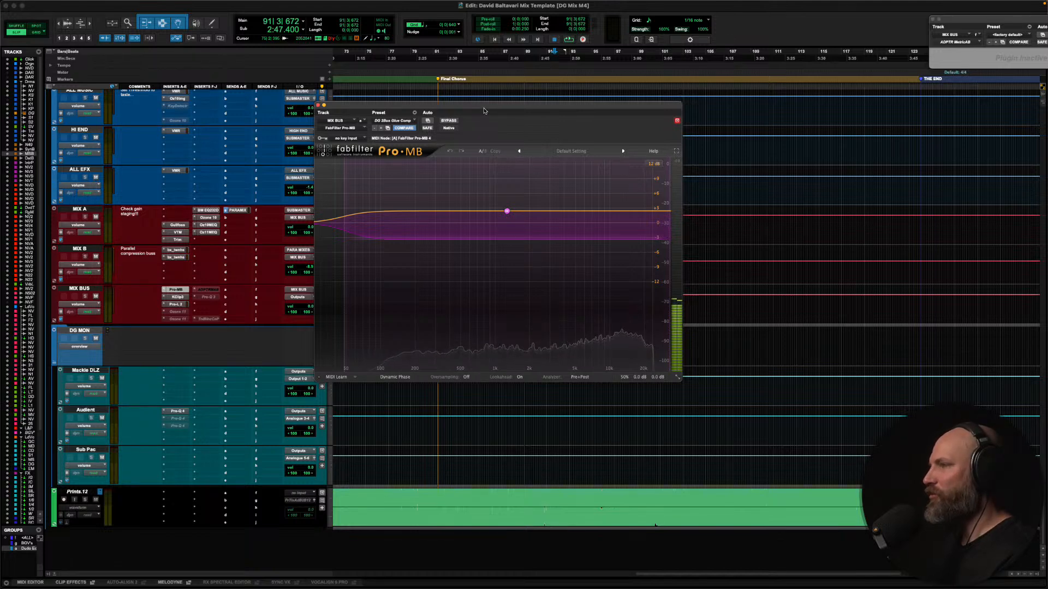
drag(484, 111, 504, 92)
key(space)
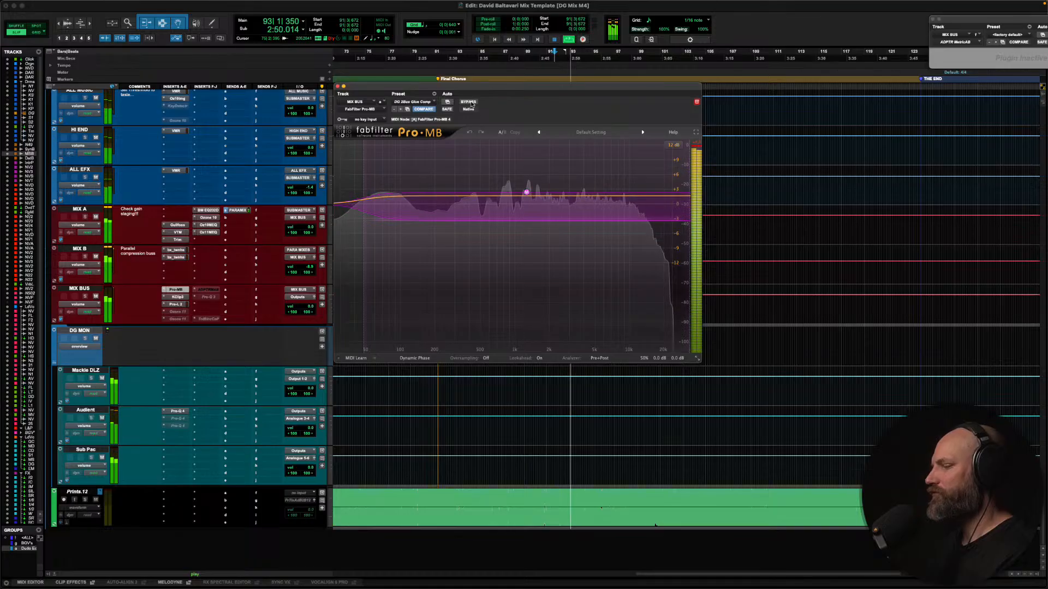
key(space)
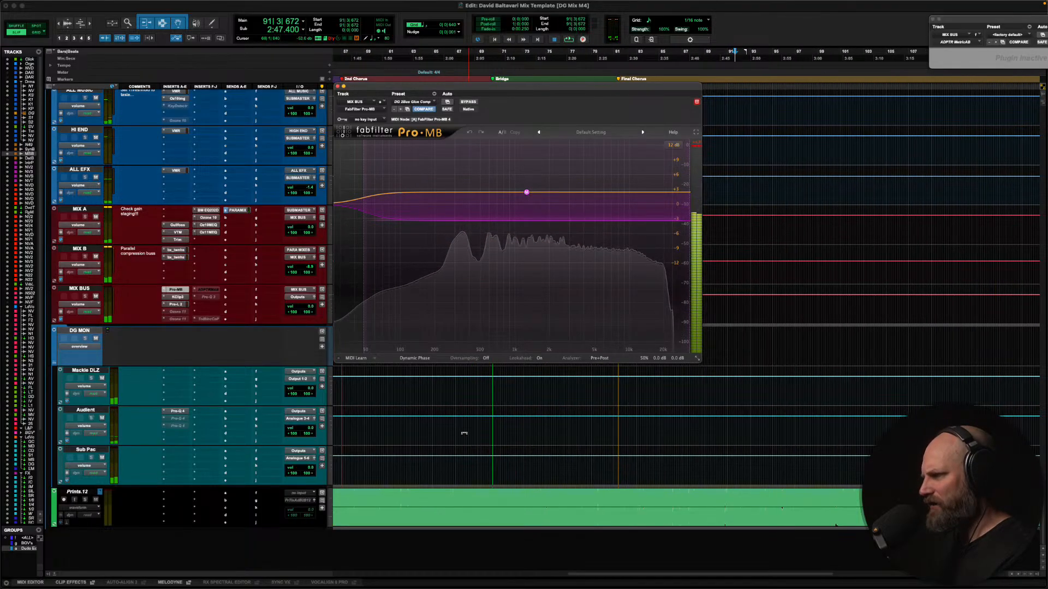
Play the mix from bar 67, just before the Bridge, and look back through the vocal, drum and percussion tracks for another passage
click(461, 427)
key(space)
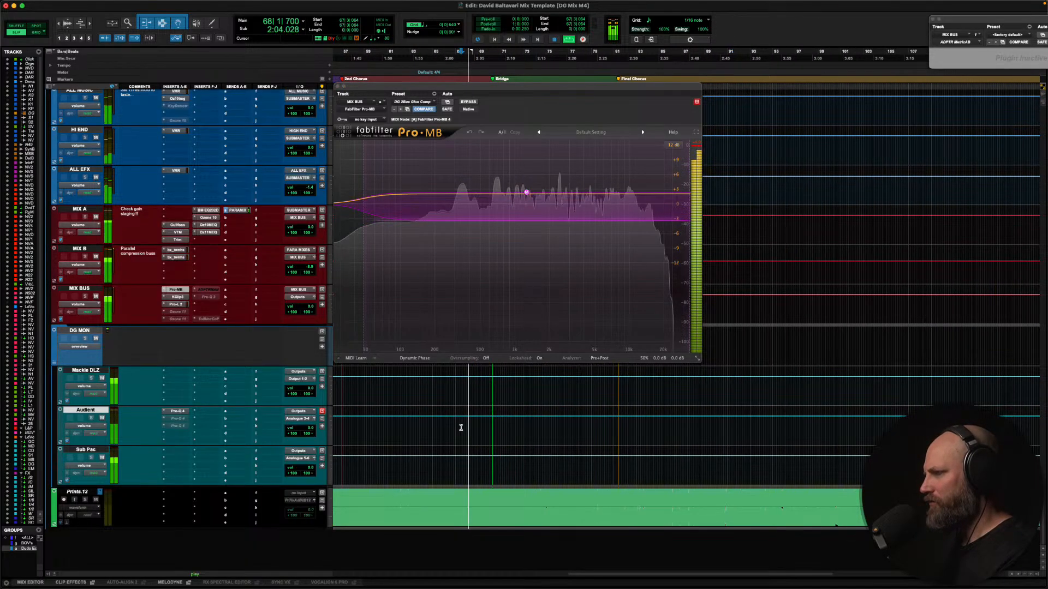
key(super+bracketleft)
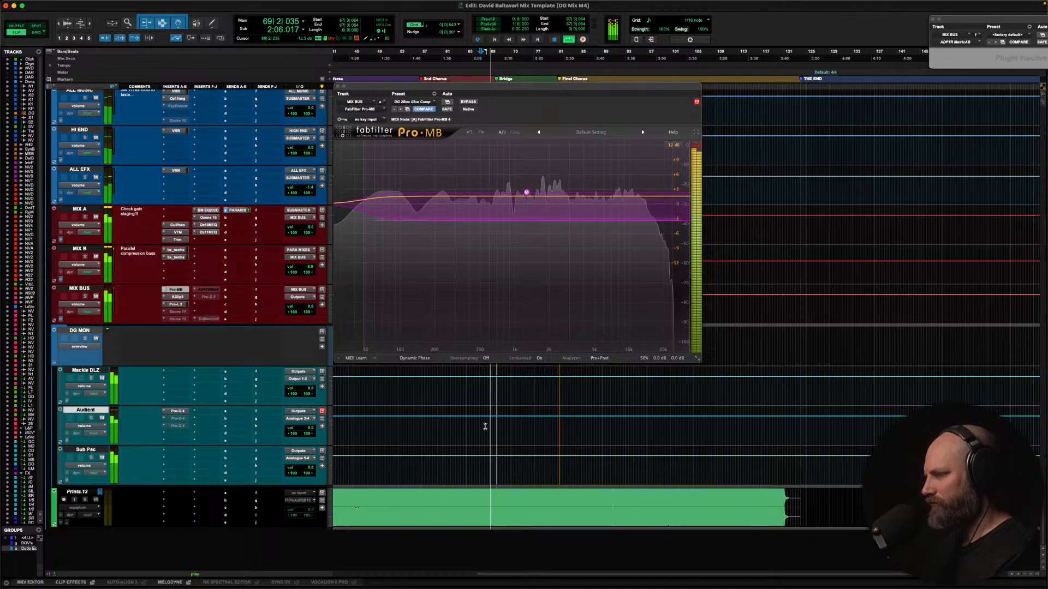
scroll(503, 424, up, 4)
scroll(504, 424, up, 15)
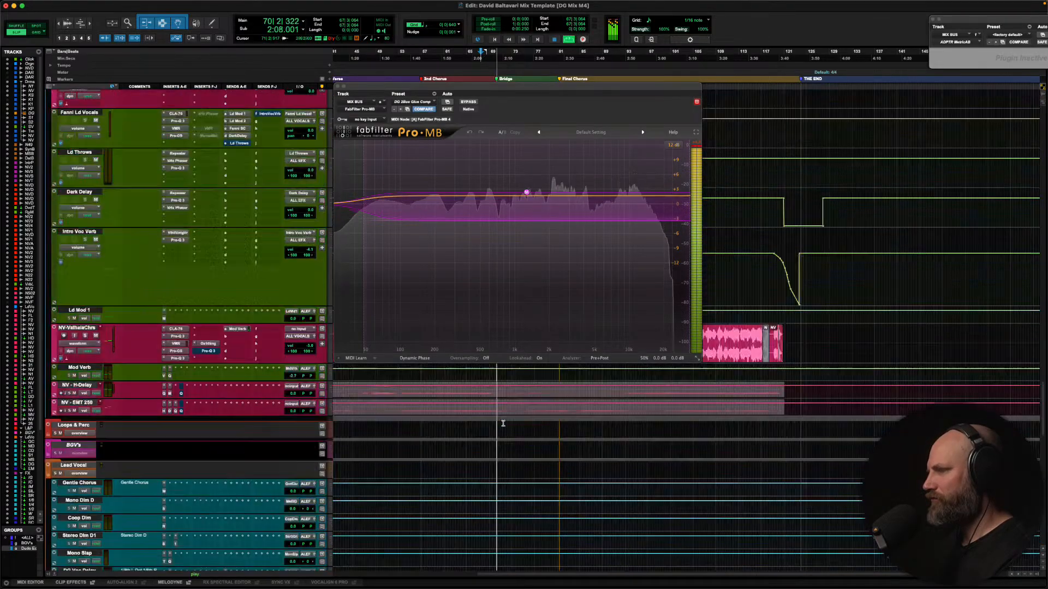
scroll(503, 423, right, 5)
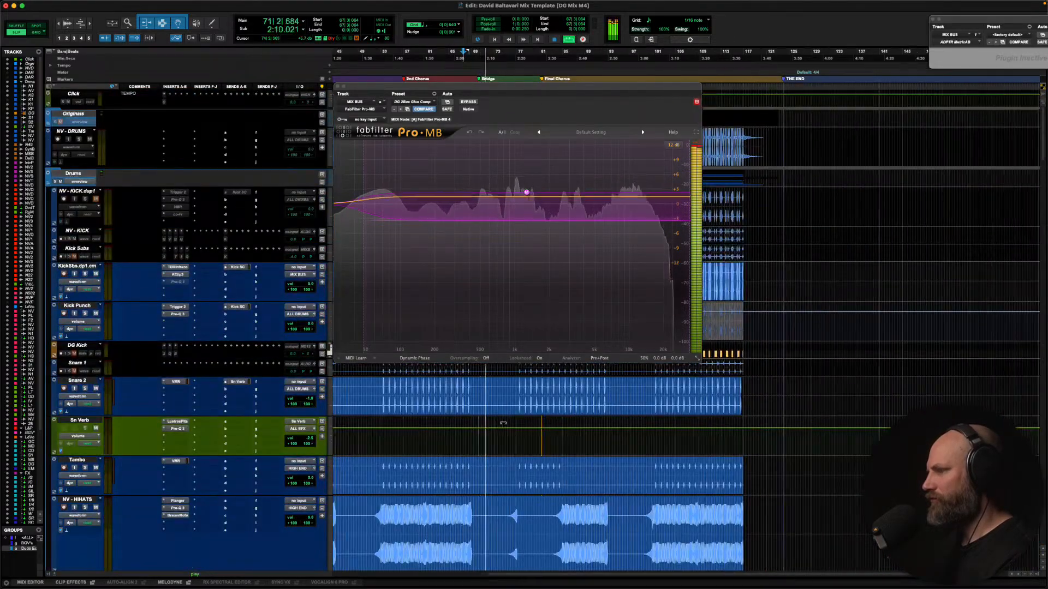
key(space)
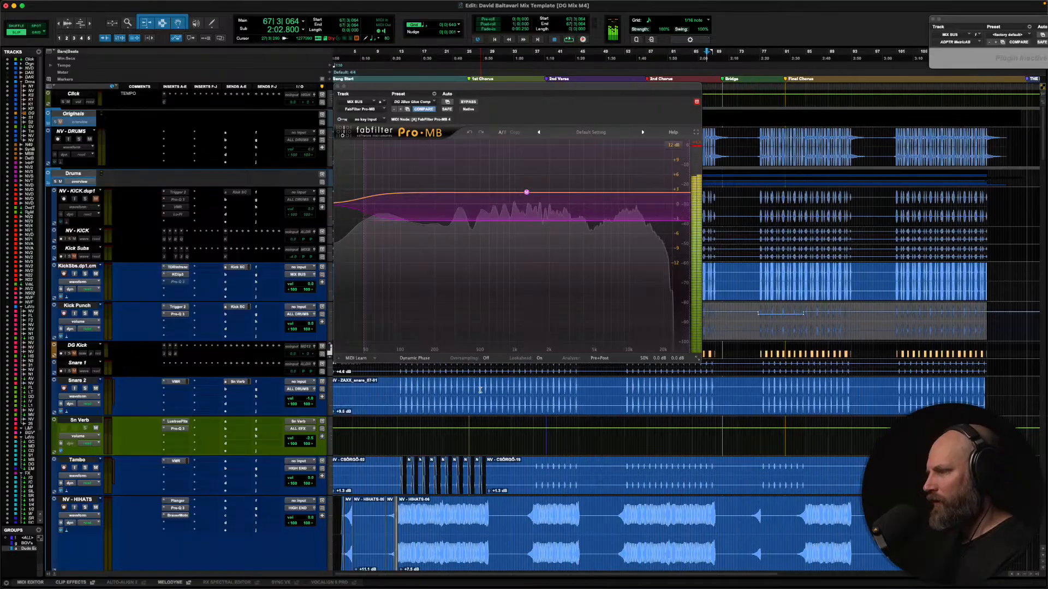
Place the edit cursor at bar 13, ahead of the 1st Chorus, and start playback there
key(space)
scroll(502, 389, down, 15)
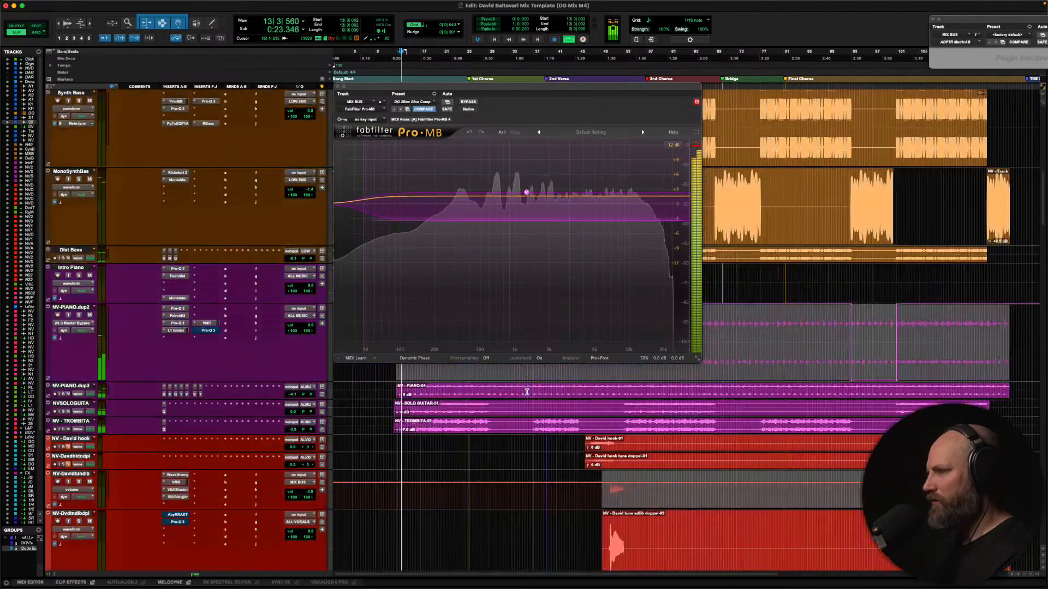
scroll(512, 415, down, 12)
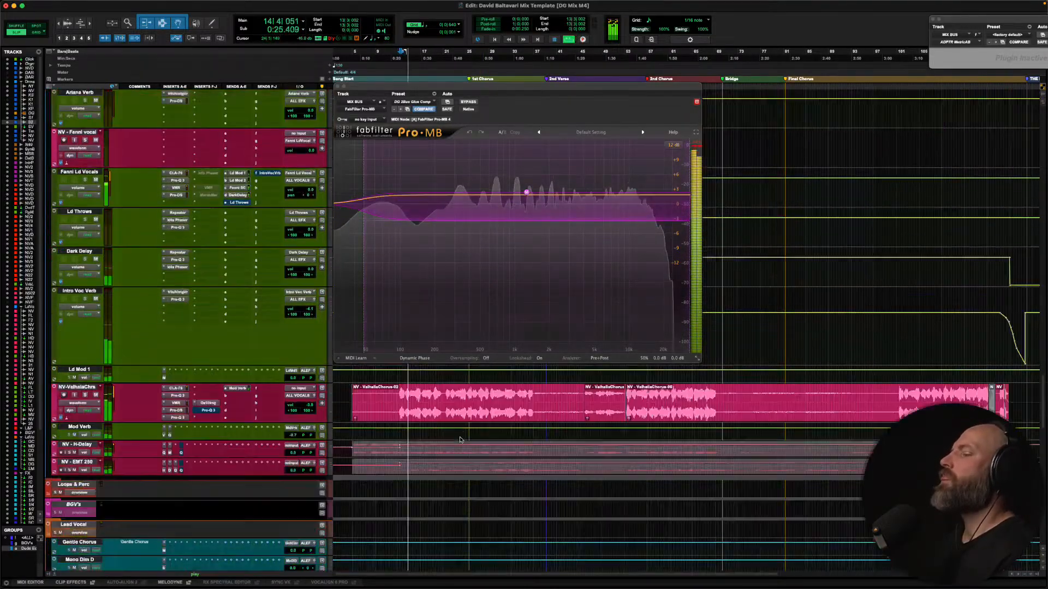
Compare the playing mix with Pro-MB bypassed and active on the MIX BUS up to the 1st Chorus
click(474, 104)
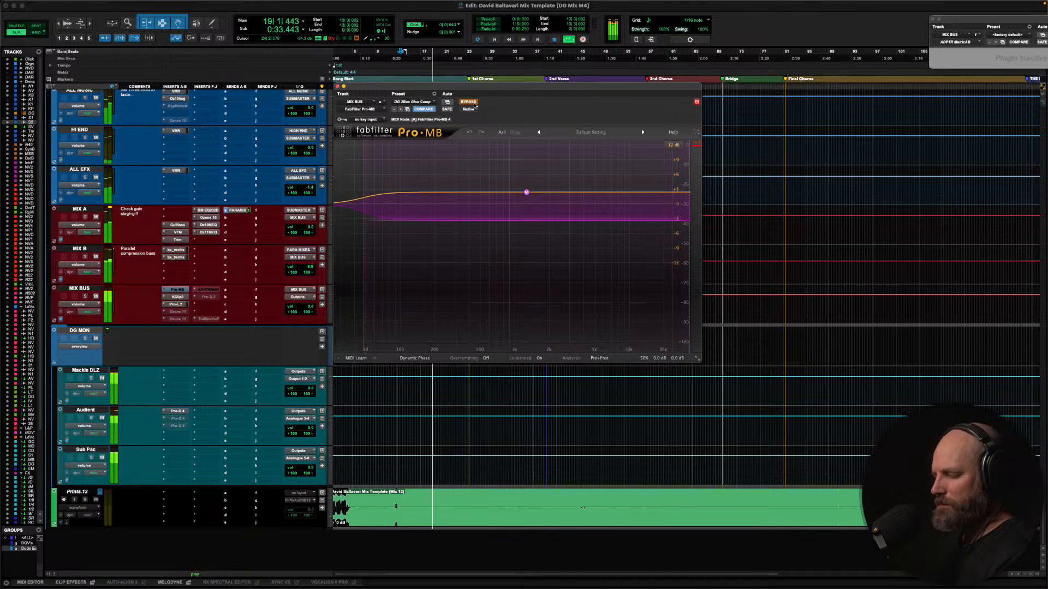
click(468, 102)
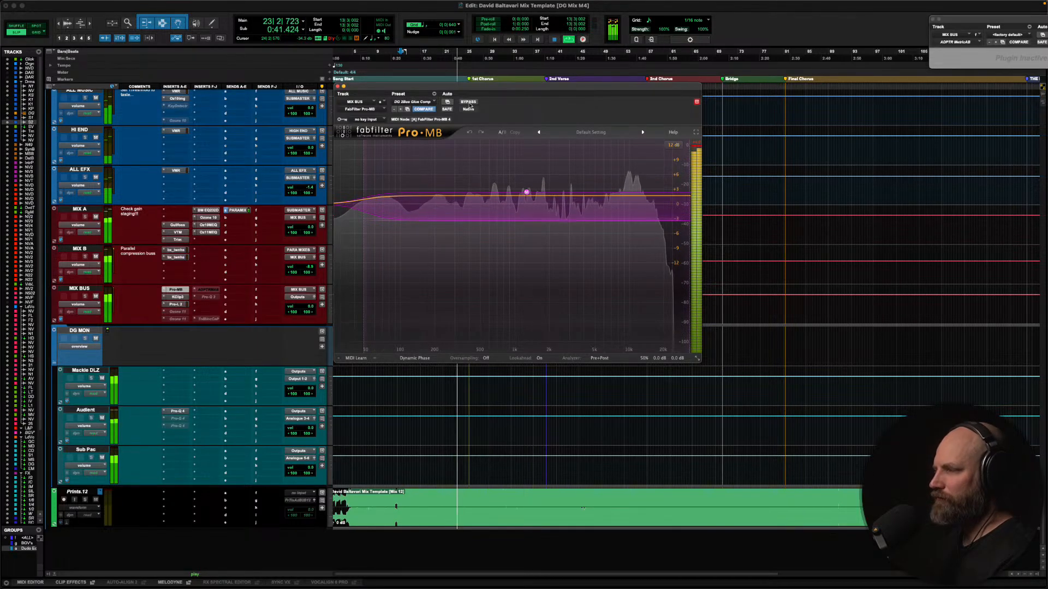
click(469, 103)
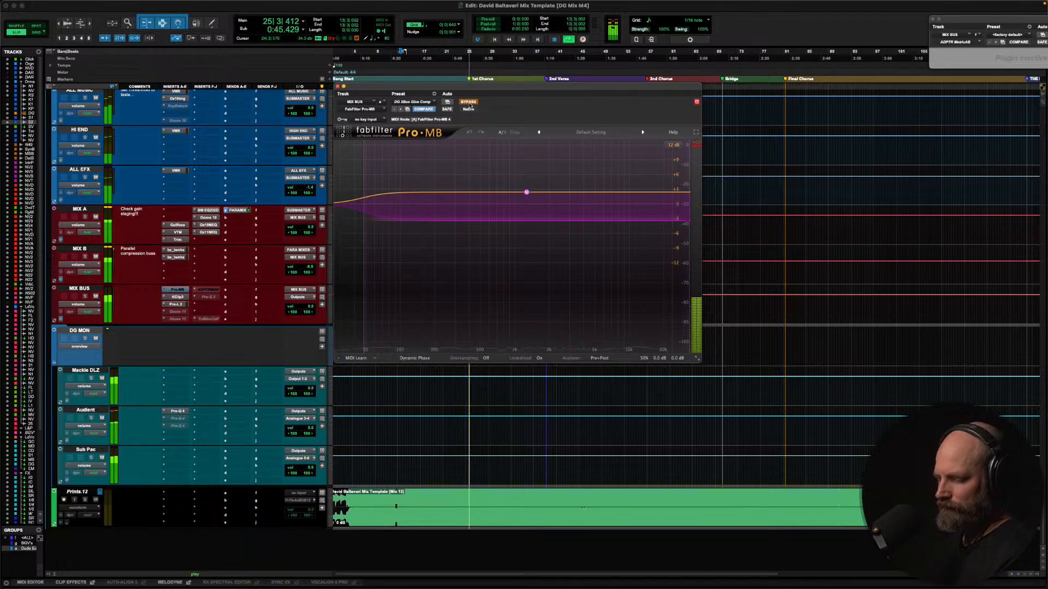
click(469, 103)
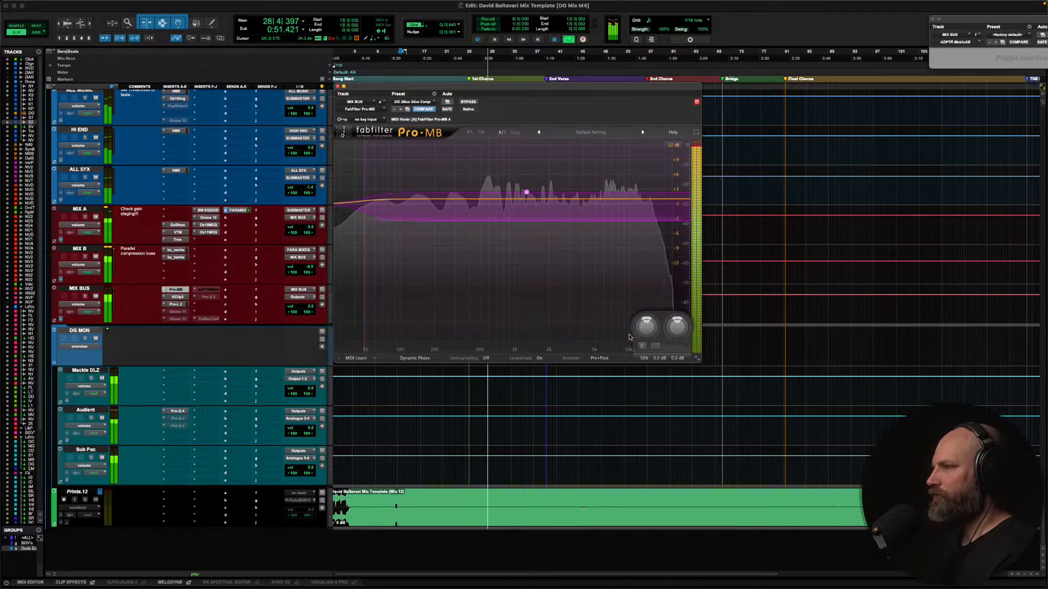
key(space)
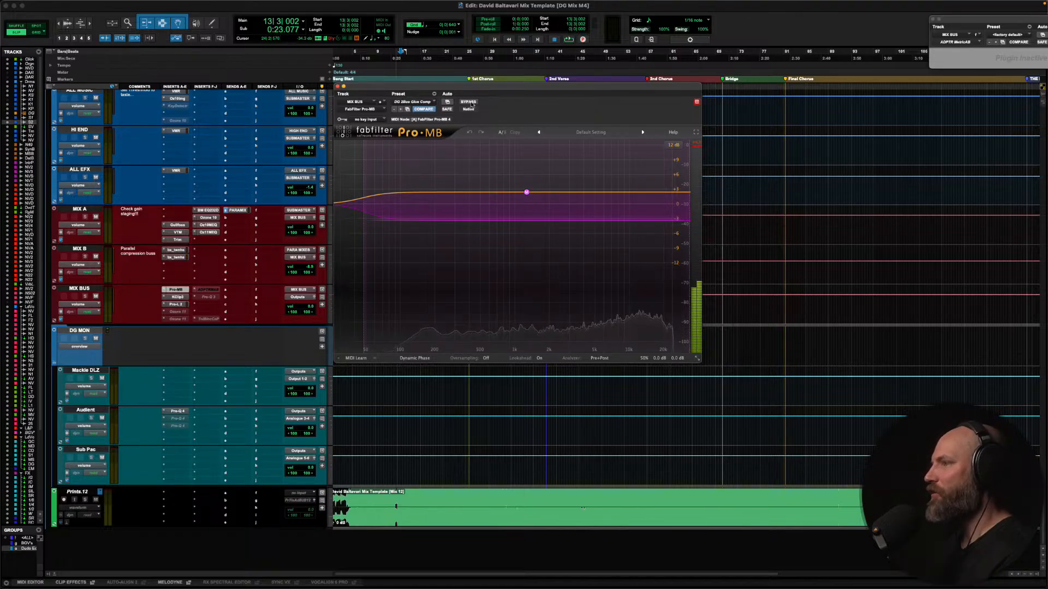
Replay from bar 13 while bypassing and re-enabling Pro-MB, inspect its band's compression settings, and close the plug-in window
key(space)
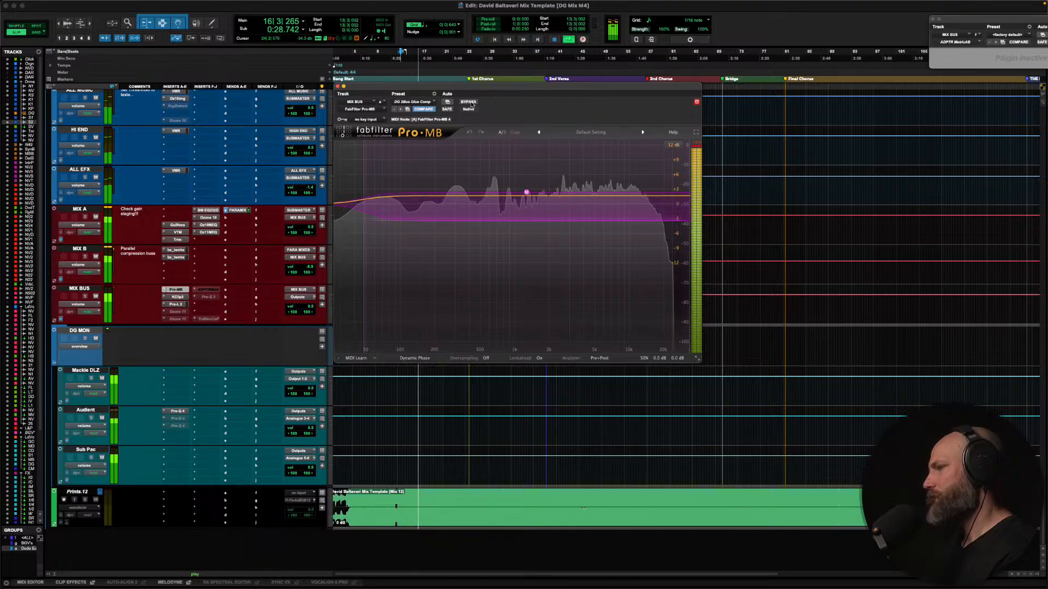
click(468, 102)
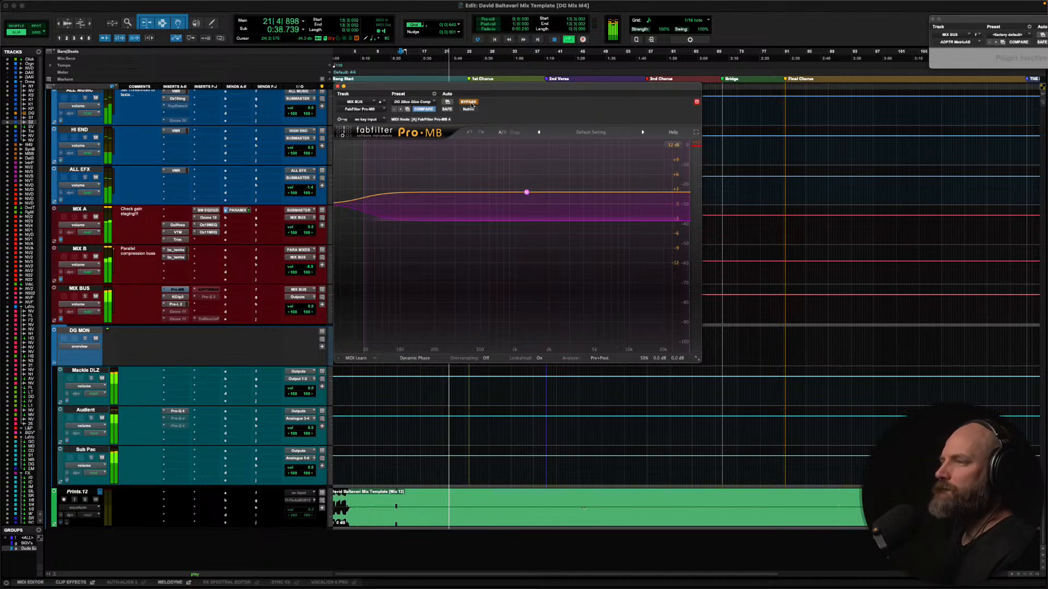
click(469, 102)
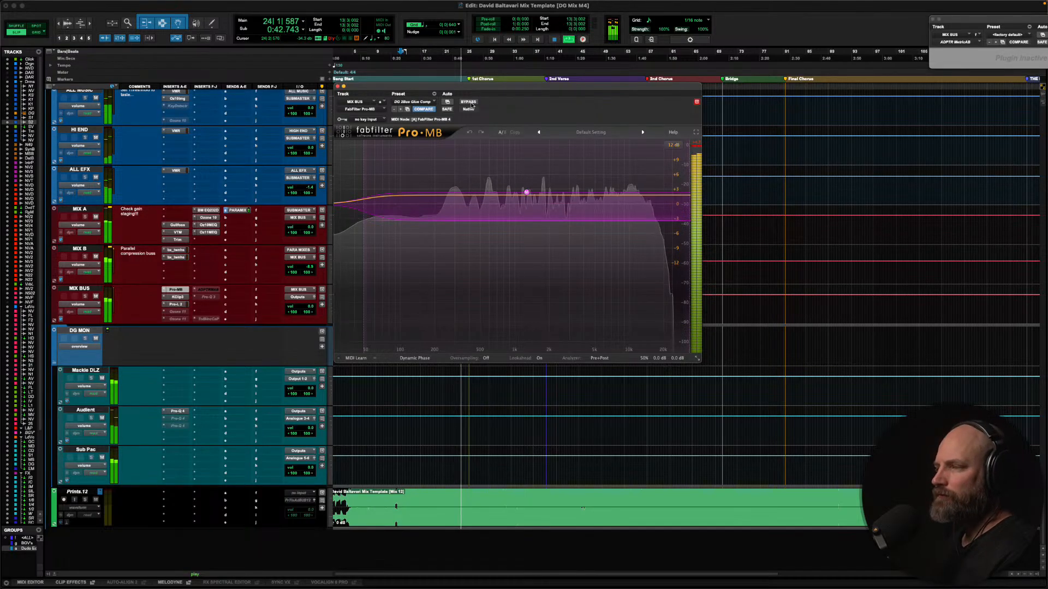
click(461, 208)
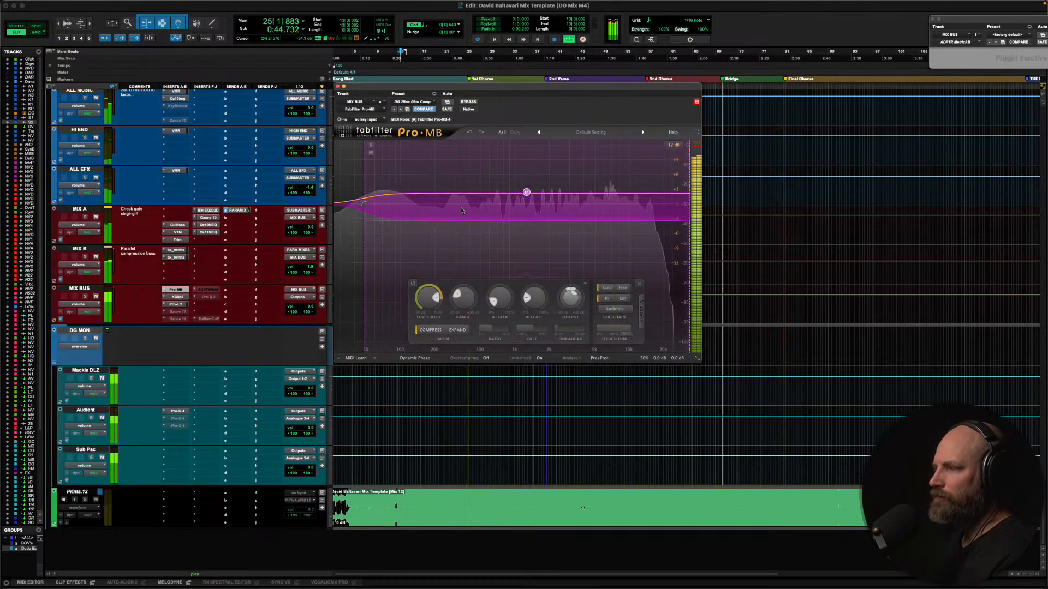
drag(512, 89, 516, 77)
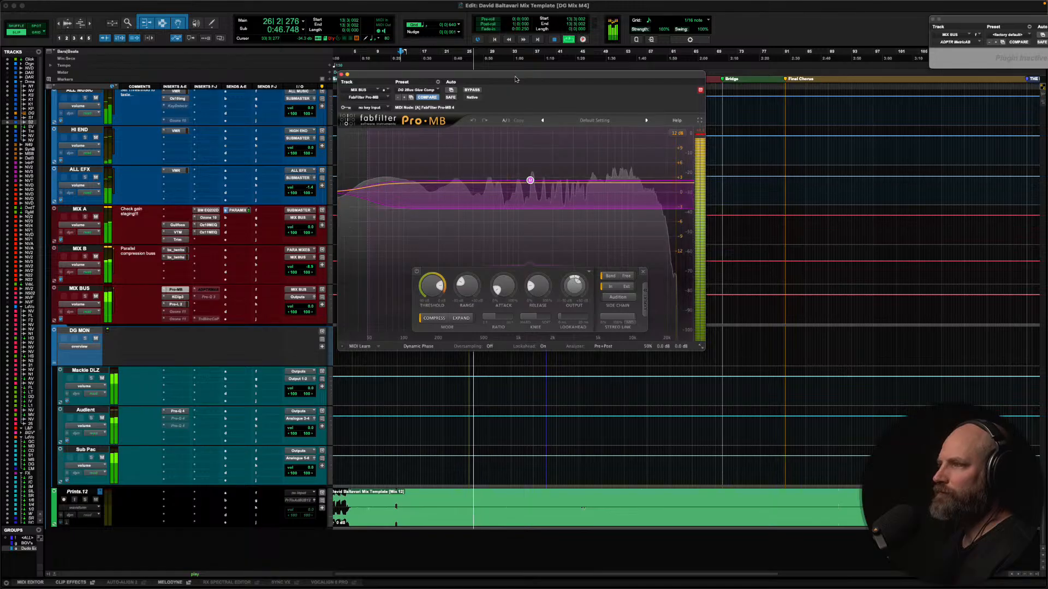
click(478, 90)
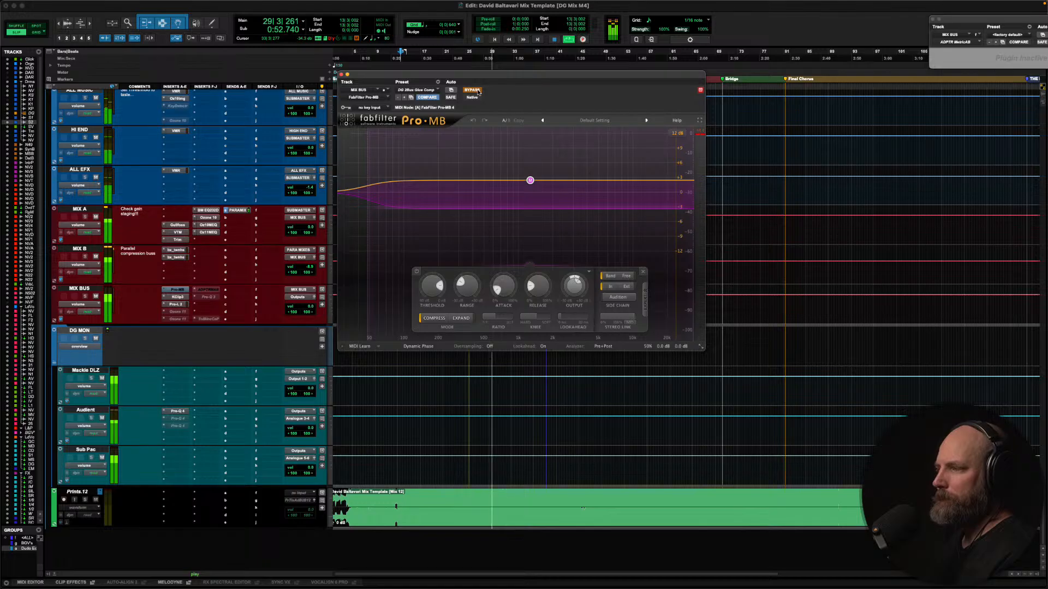
click(472, 90)
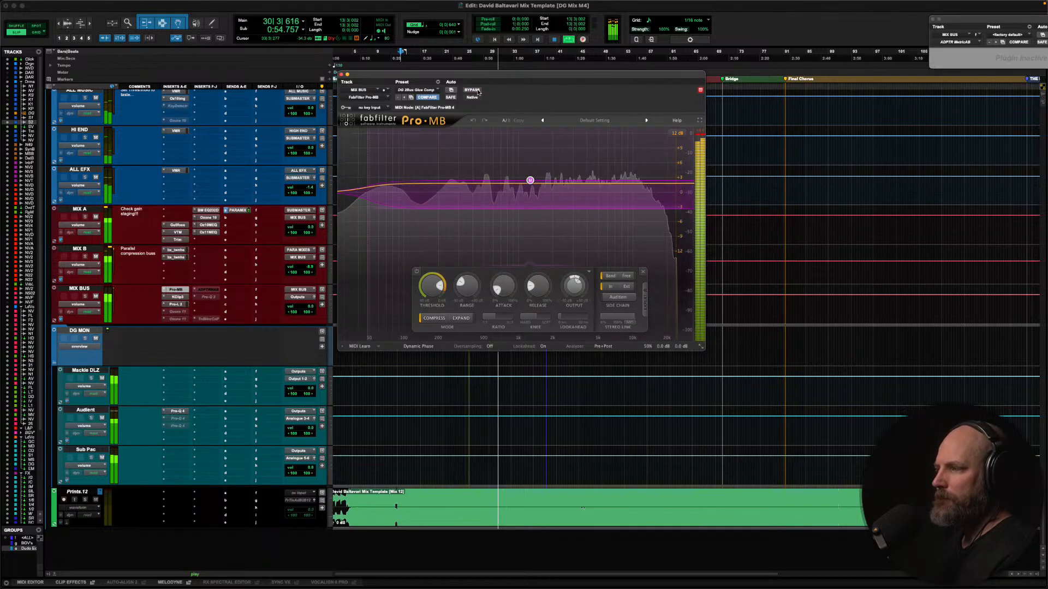
mouse_move(532, 181)
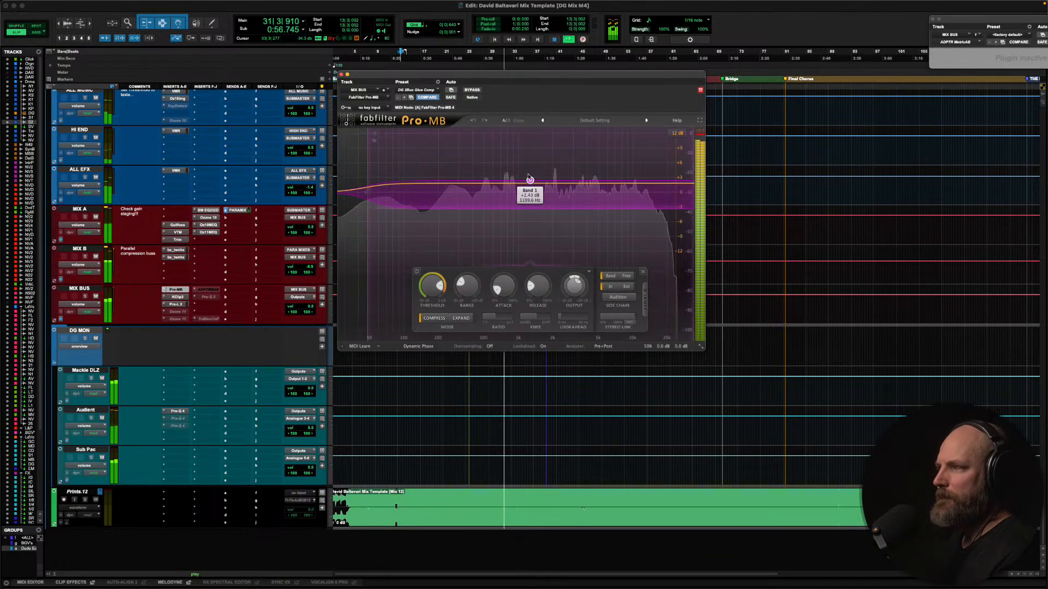
key(space)
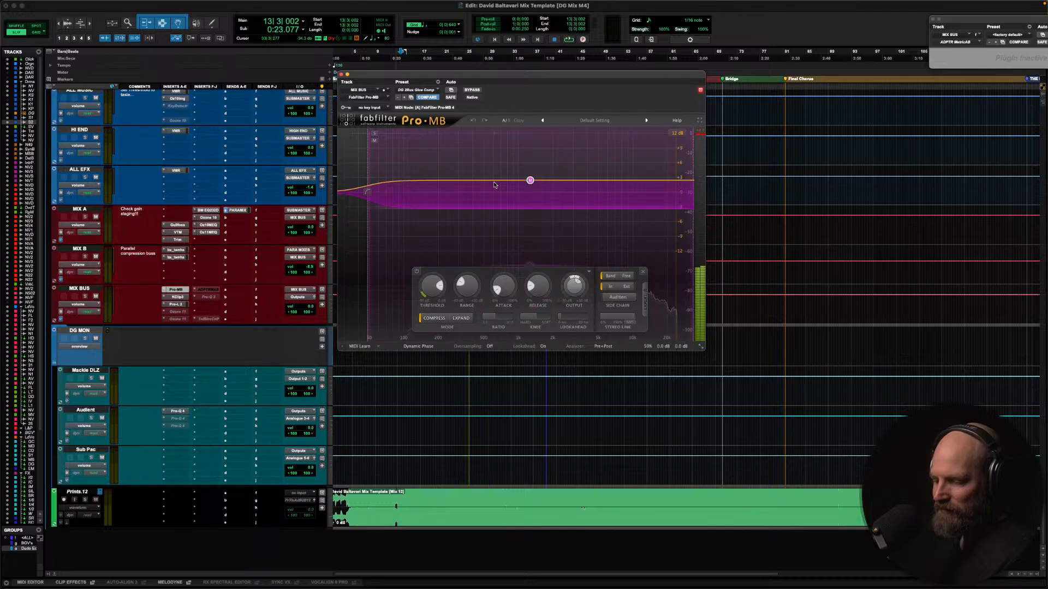
click(341, 75)
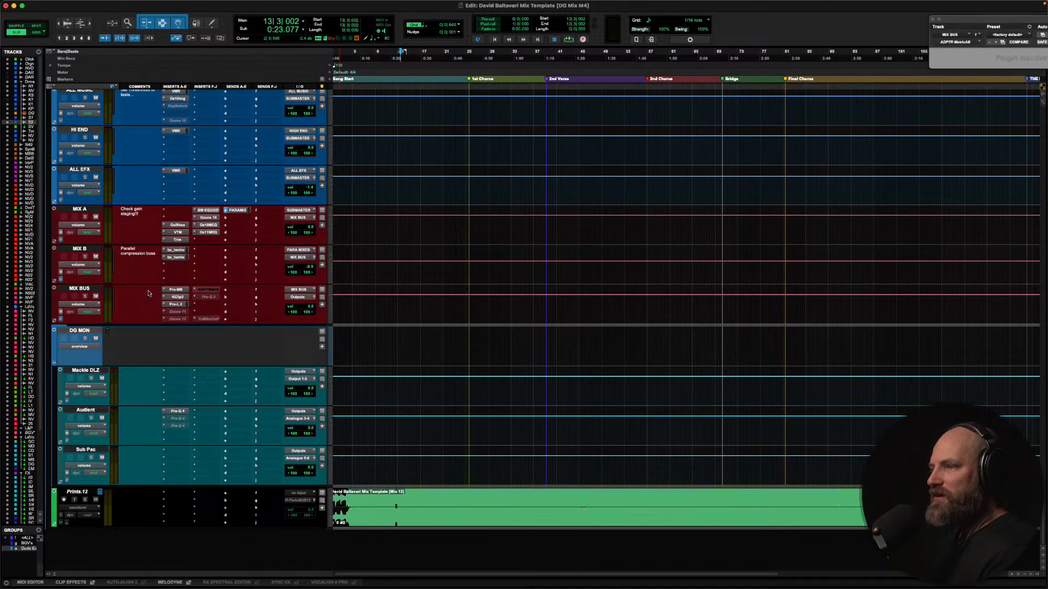
Look at the MIX BUS KClip3 settings and compare Pro-L 2 bypassed and active from bar 13, closing its window
click(177, 297)
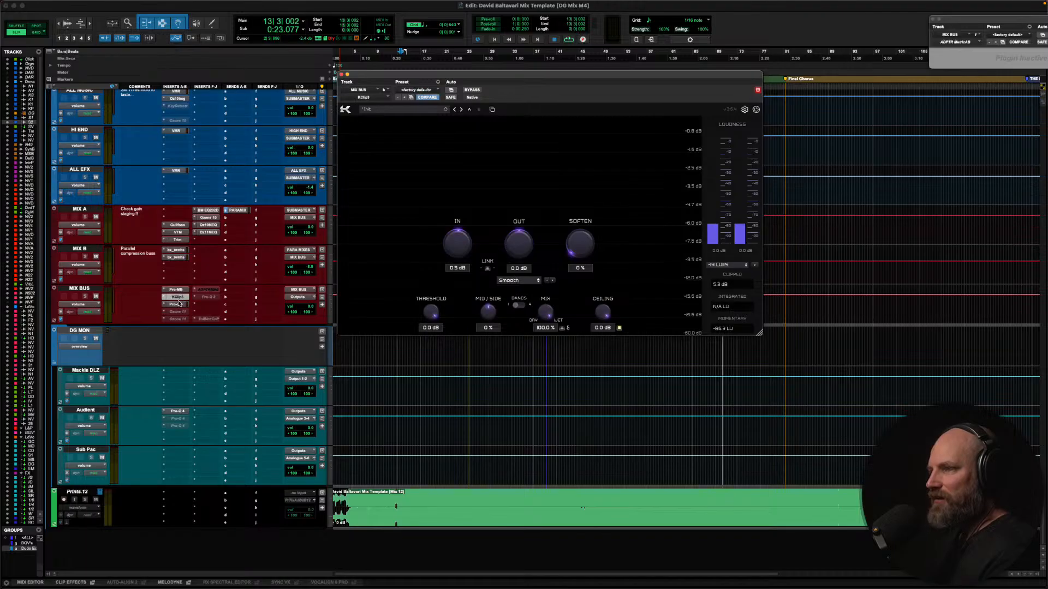
click(176, 305)
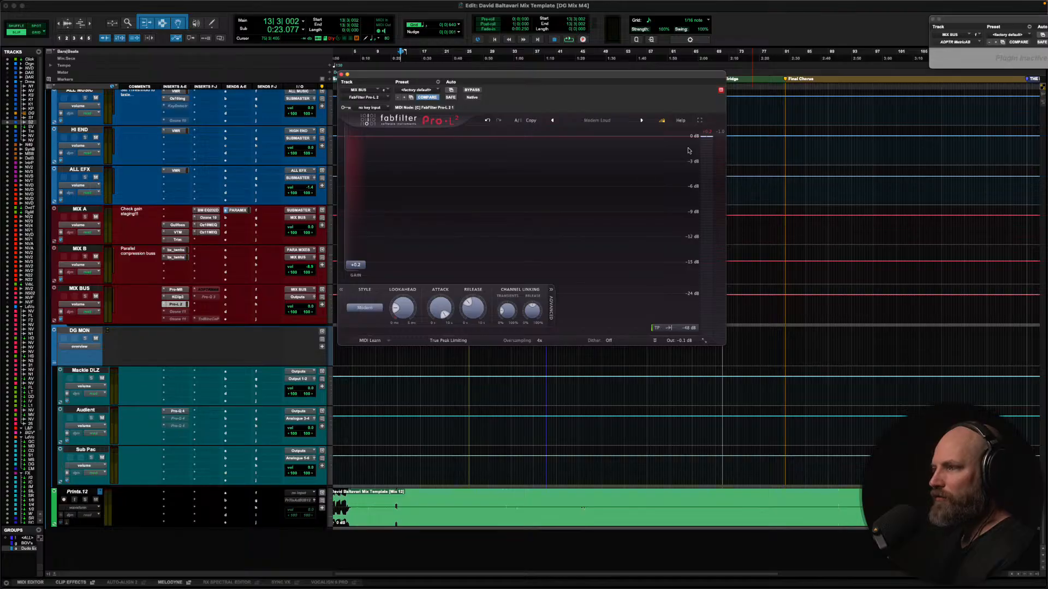
key(space)
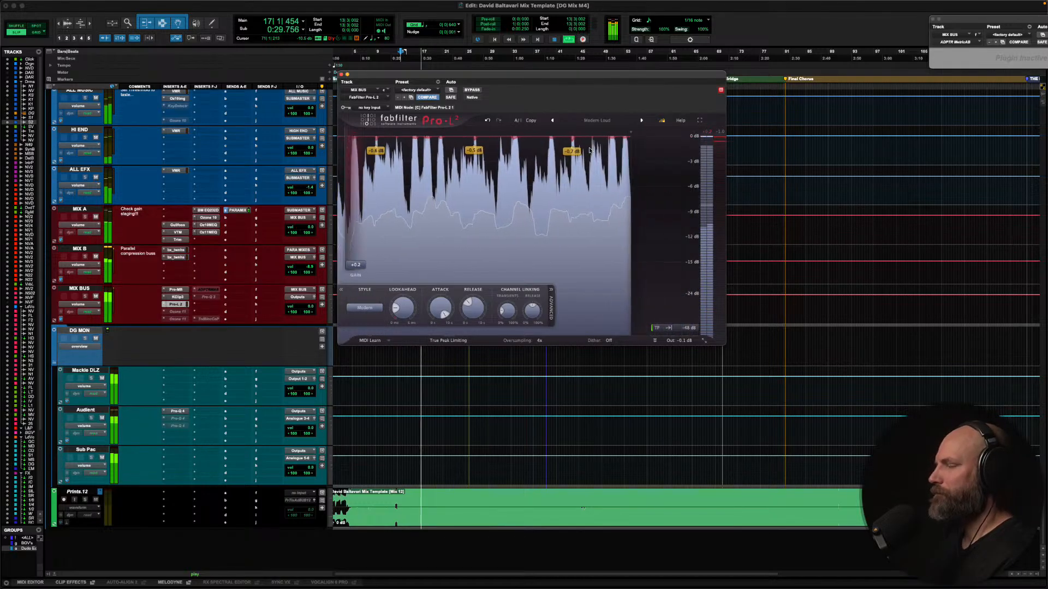
click(473, 90)
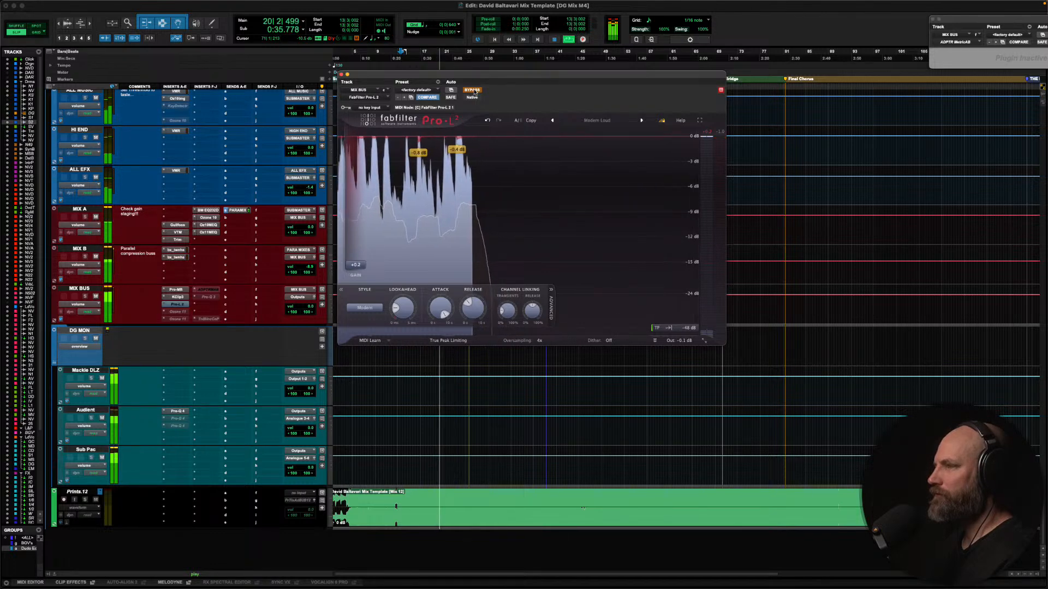
click(472, 90)
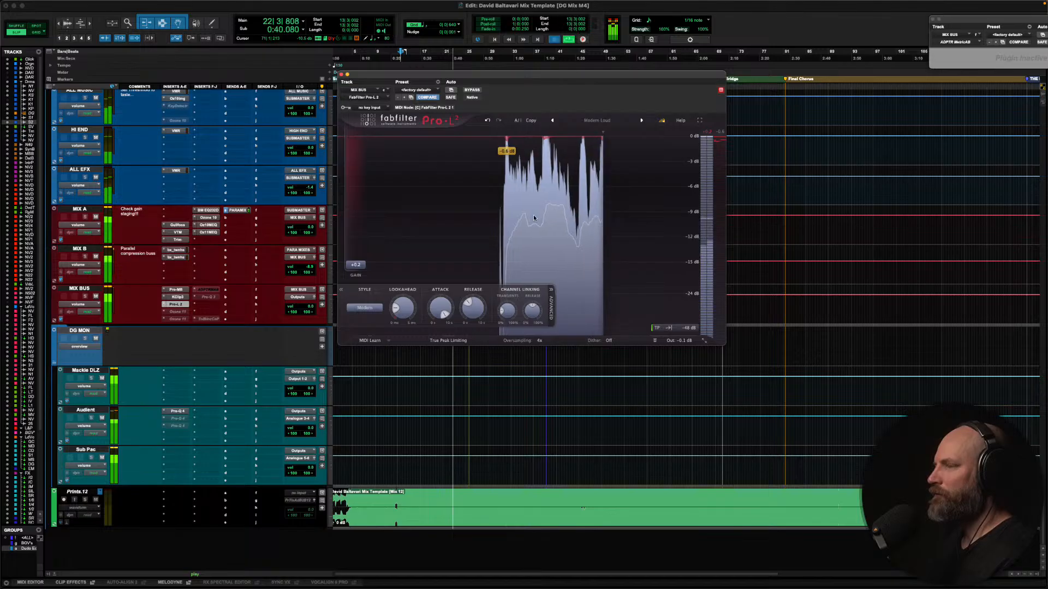
key(space)
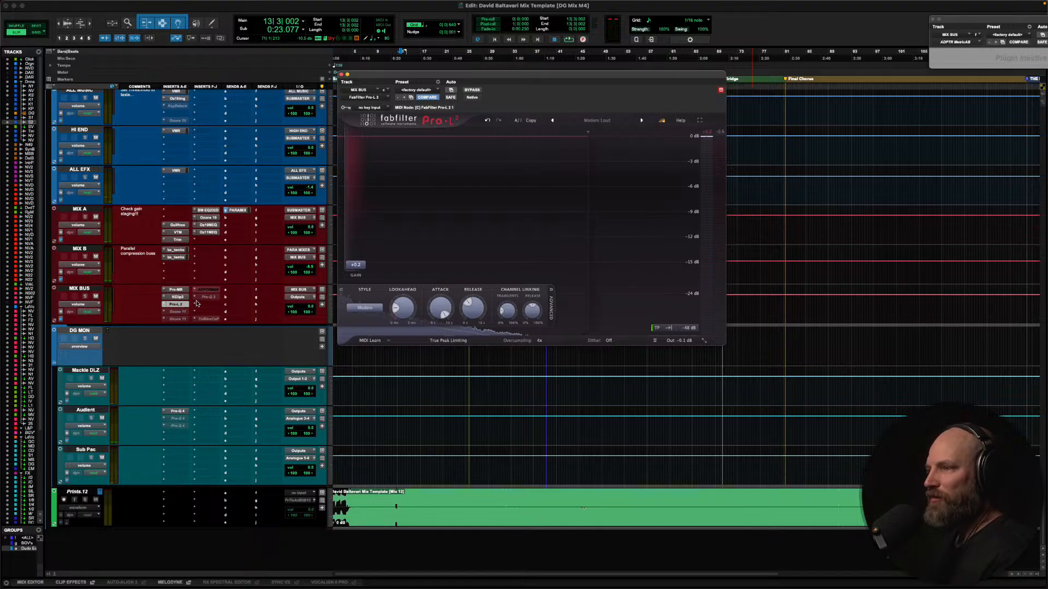
click(178, 306)
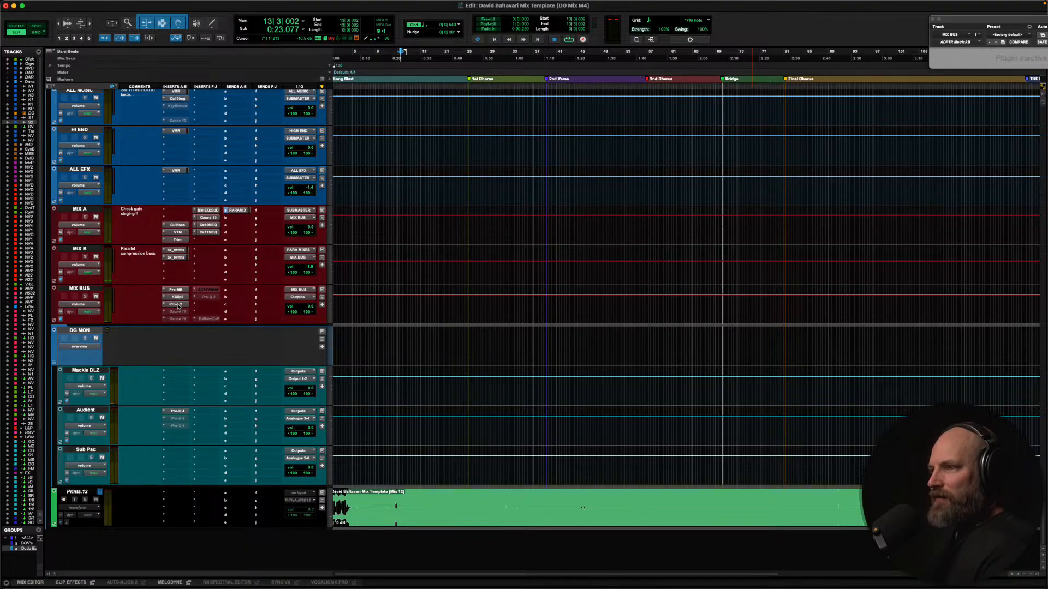
Find the Synth Bass track among the bass tracks, select it and solo it
scroll(145, 300, up, 20)
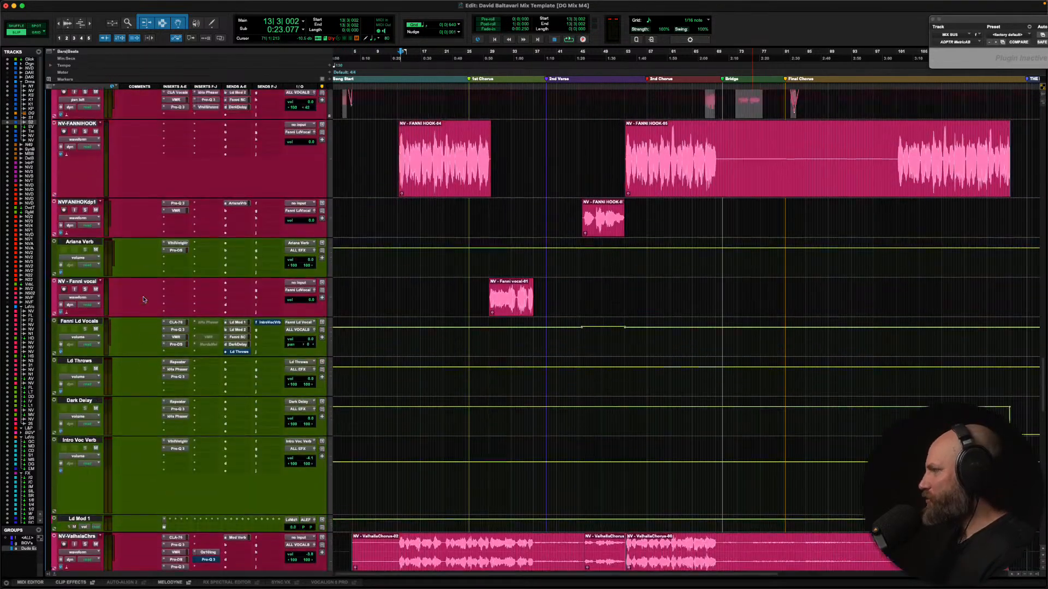
scroll(144, 300, up, 20)
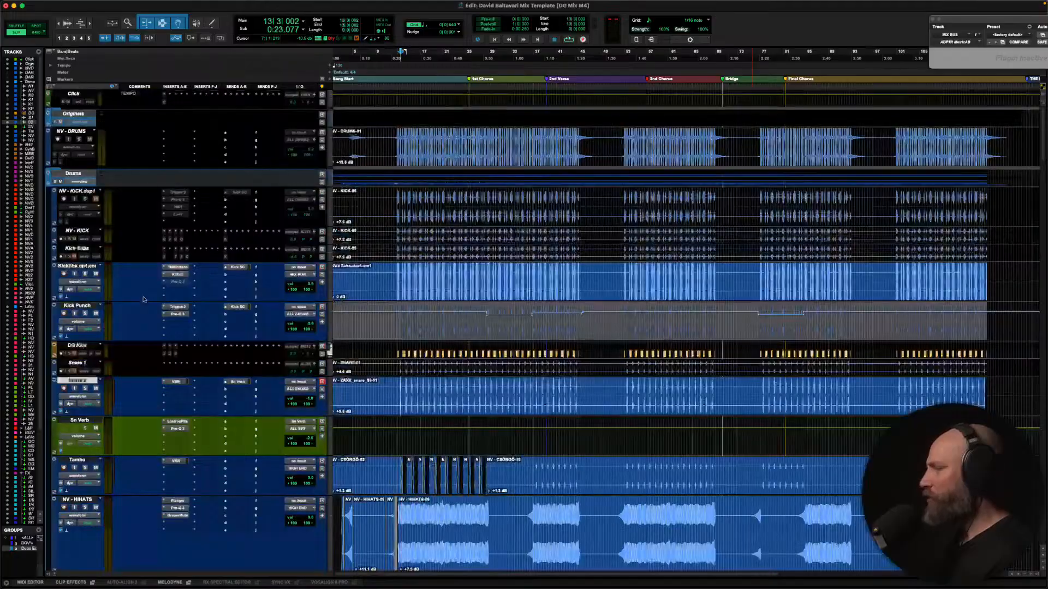
scroll(131, 202, down, 15)
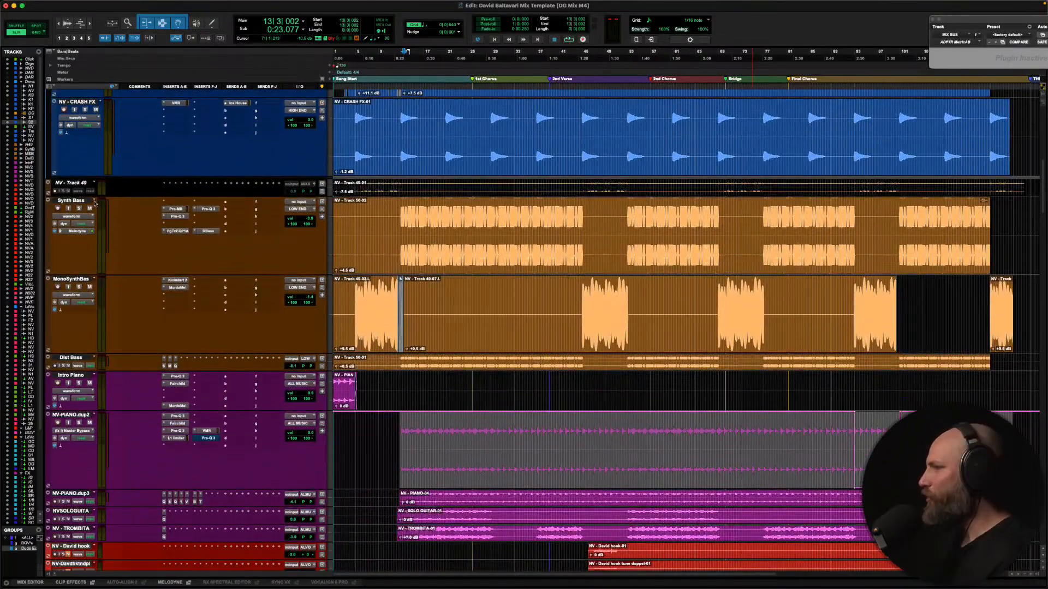
click(70, 201)
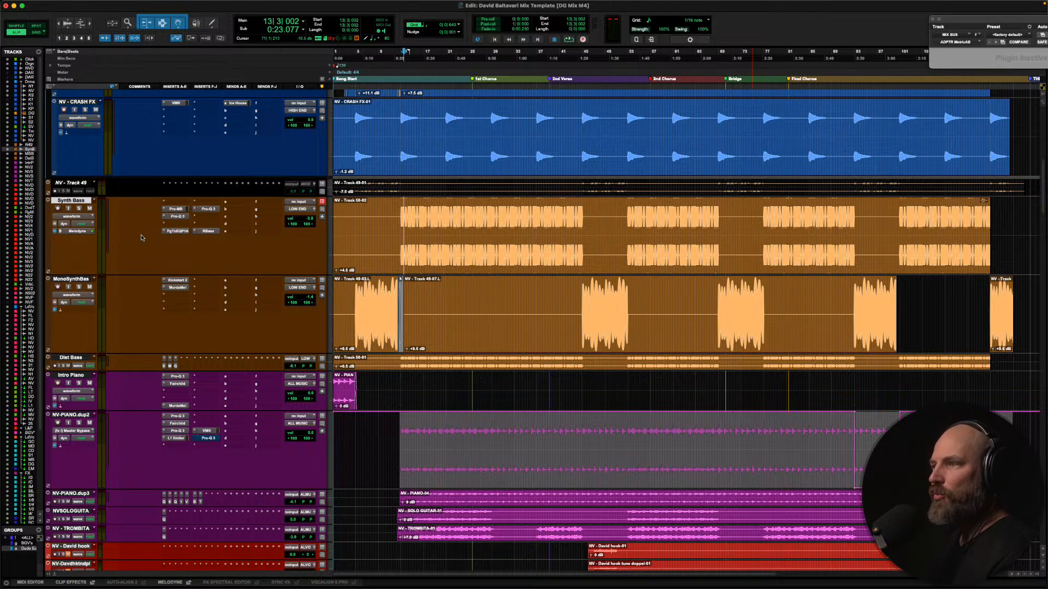
click(78, 209)
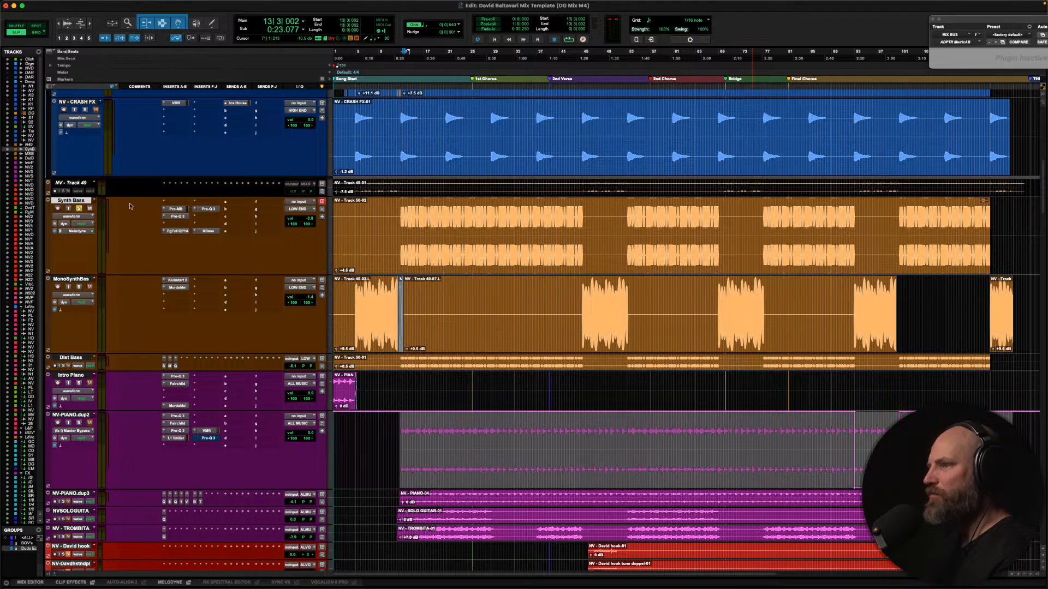
Compare the soloed Synth Bass from bar 13 with all its inserts bypassed and with them active
shift+super+click(179, 209)
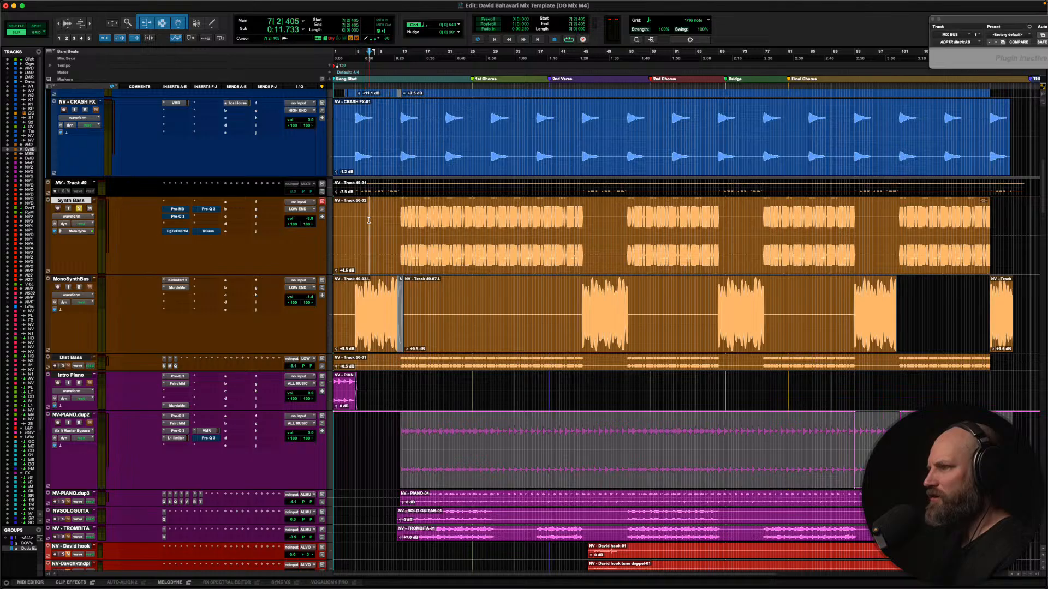
key(space)
key(space)
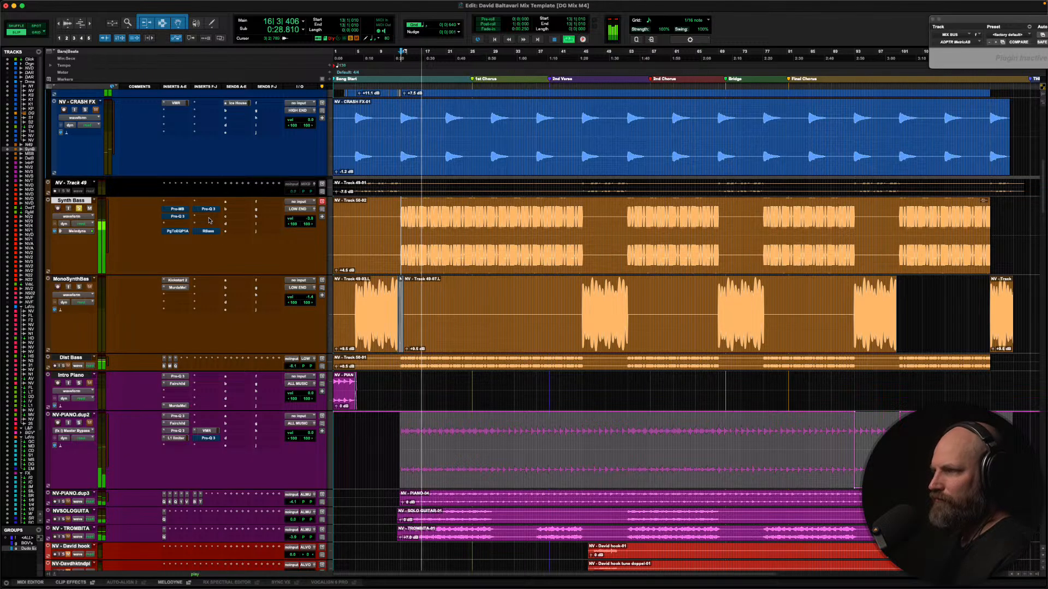
key(space)
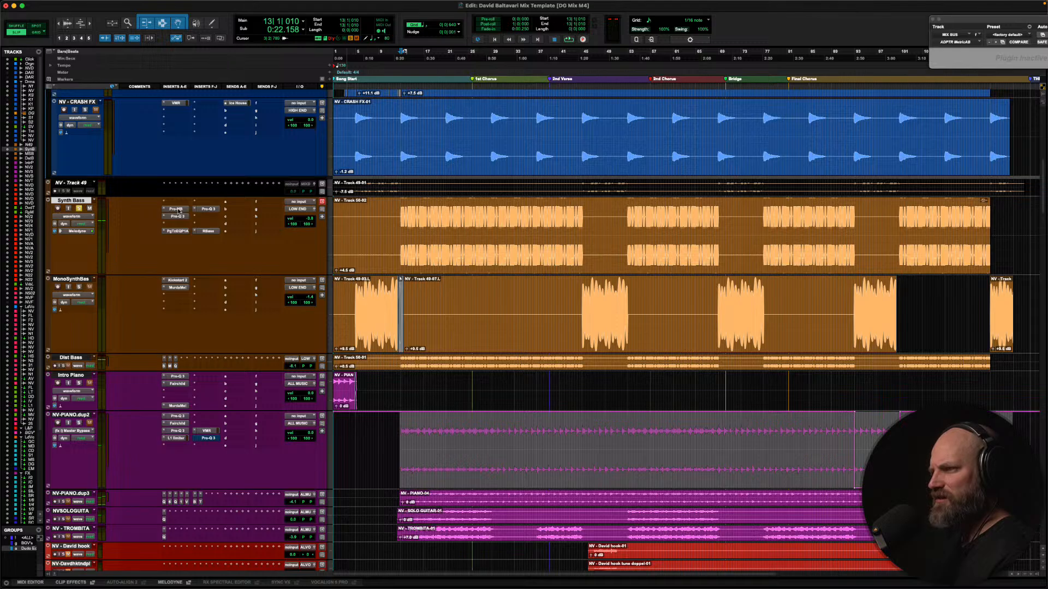
key(space)
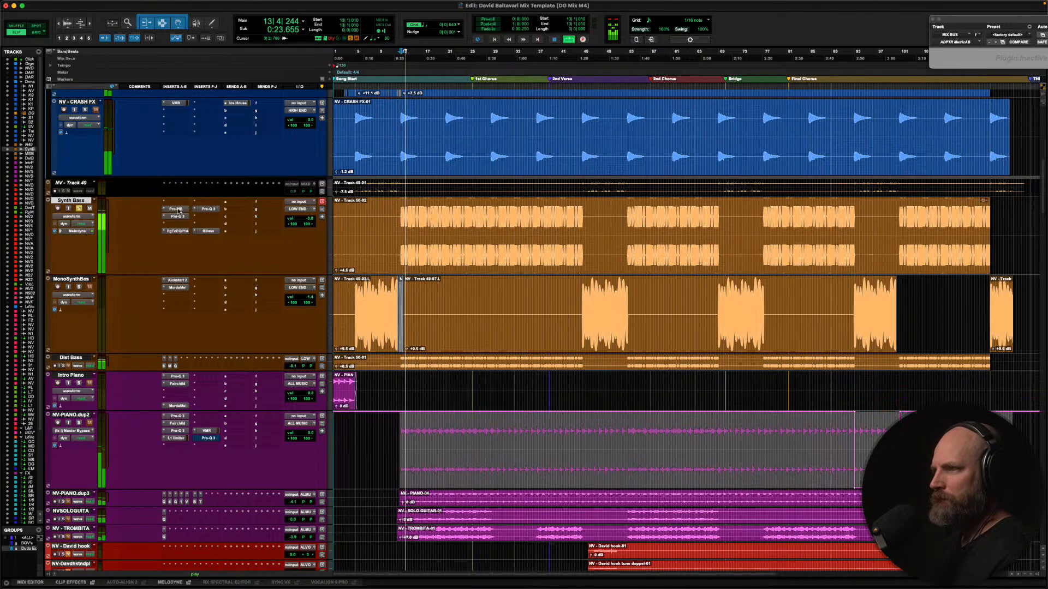
Open Pro-MB on Synth Bass, stop playback, and add KickSbs.dp1.cm and Kick Punch to the solo
click(176, 209)
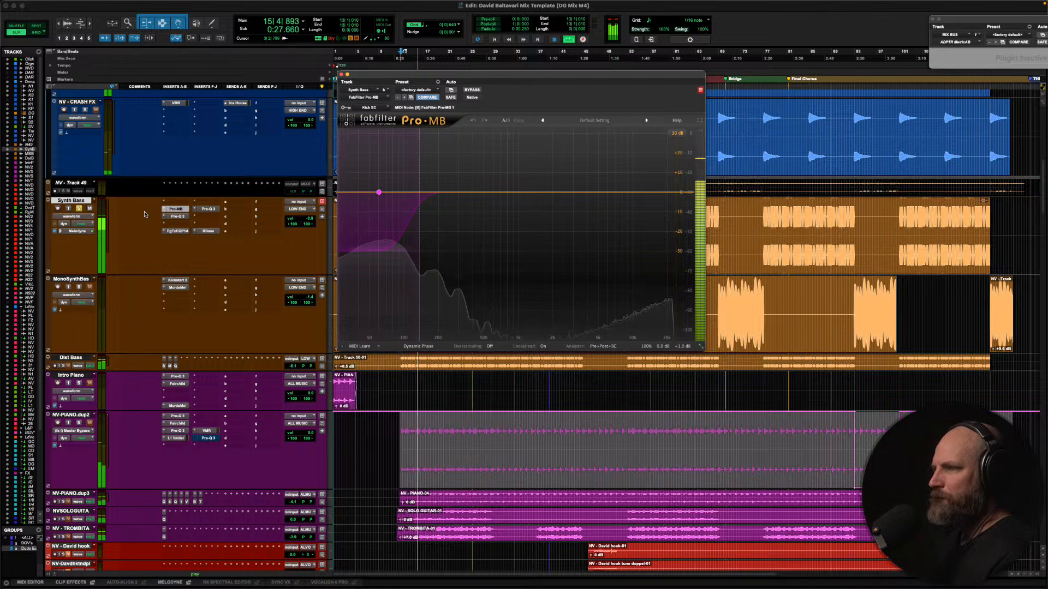
key(space)
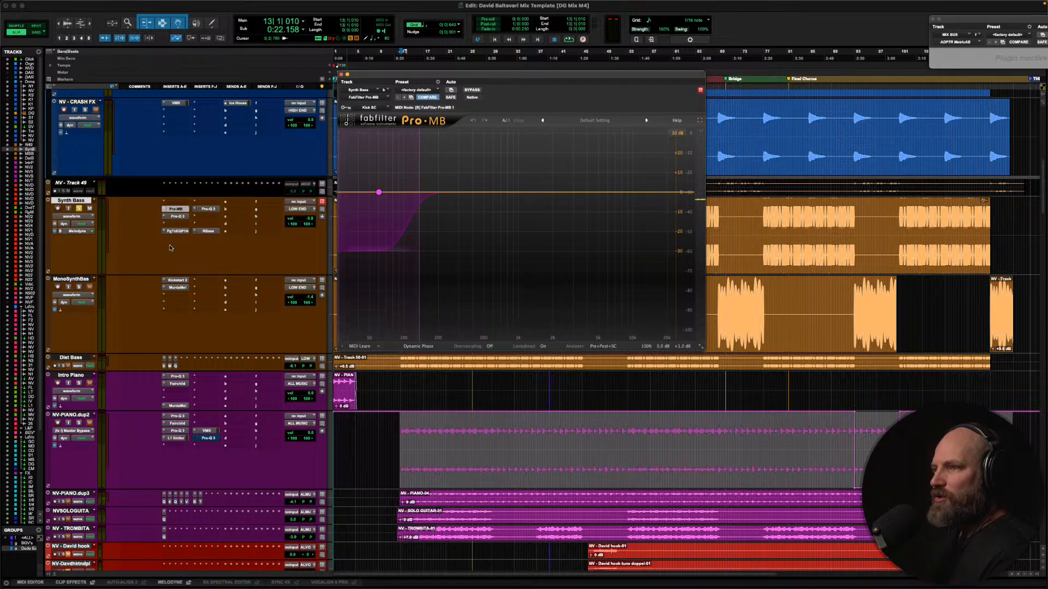
scroll(124, 247, up, 4)
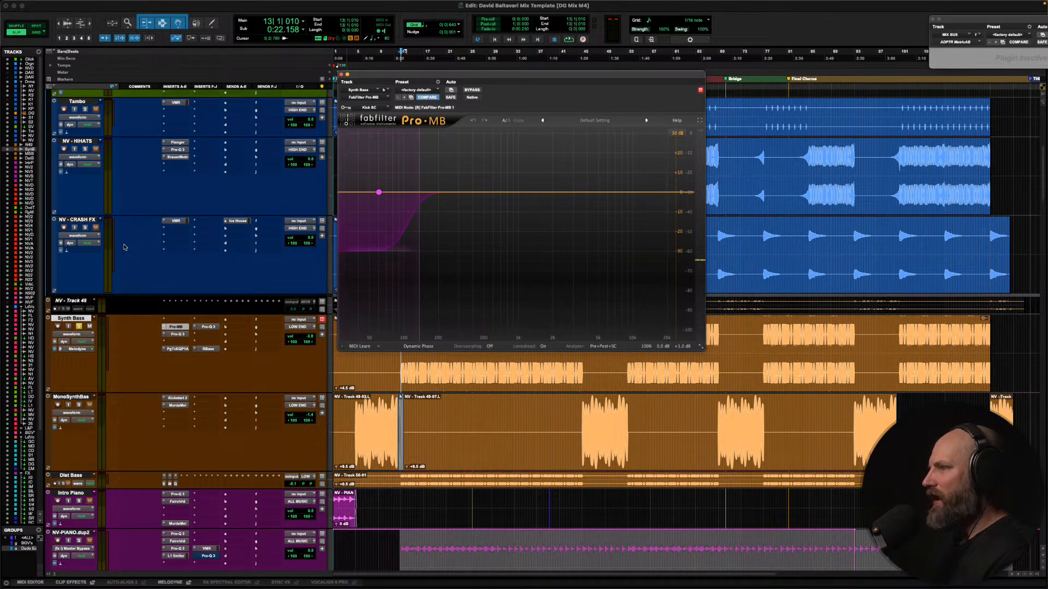
scroll(124, 247, up, 1)
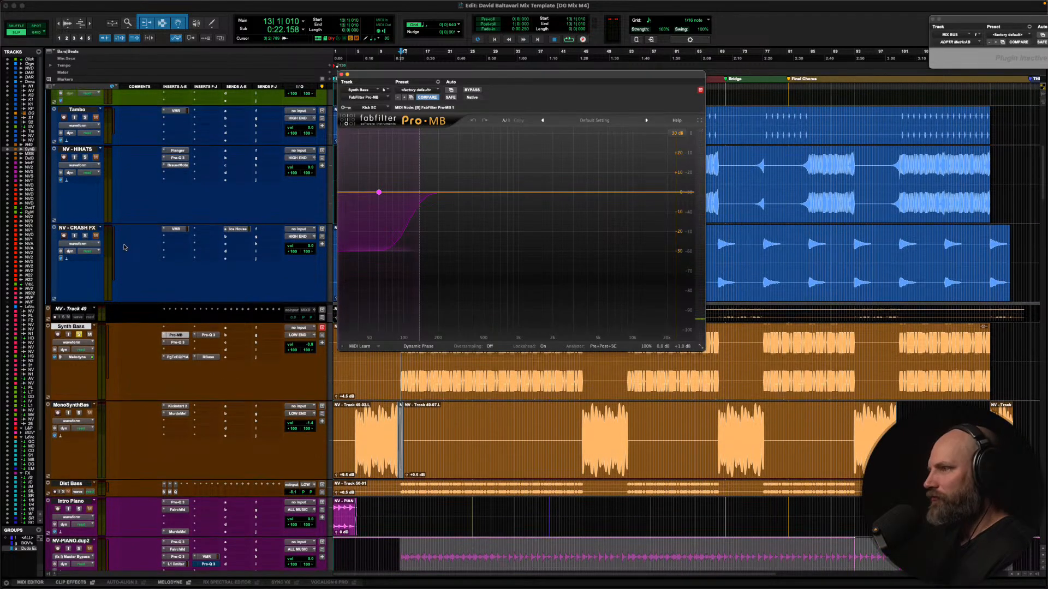
scroll(123, 248, down, 2)
scroll(124, 248, up, 12)
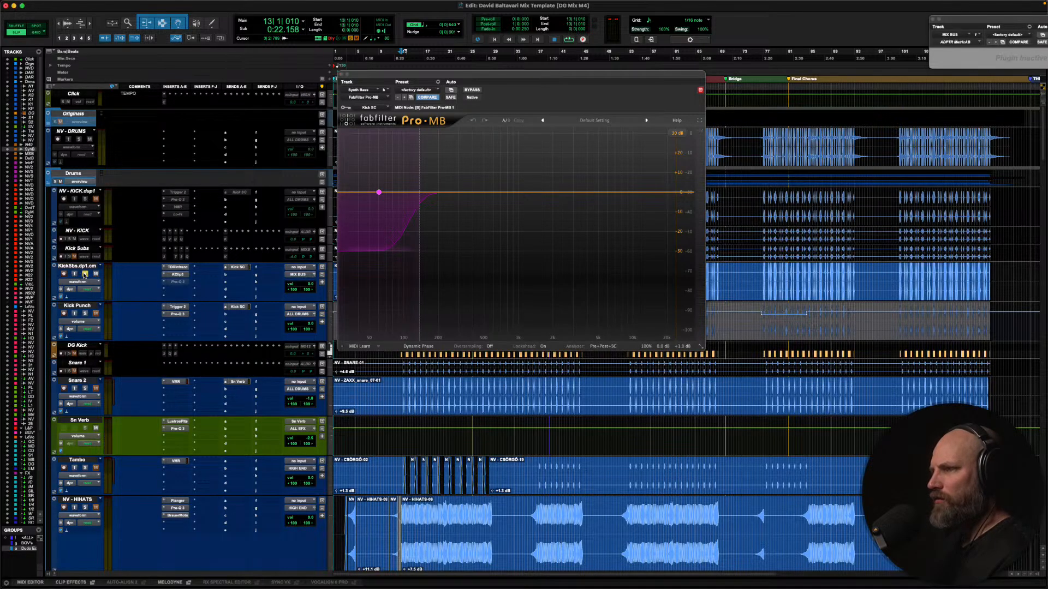
click(84, 314)
scroll(139, 320, down, 10)
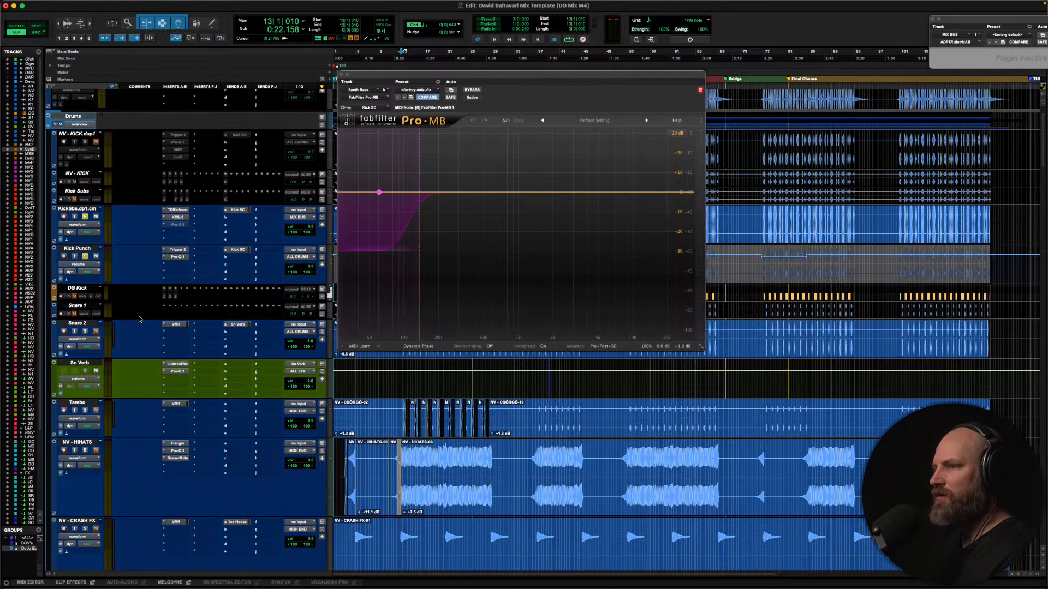
scroll(139, 320, up, 4)
scroll(139, 320, down, 1)
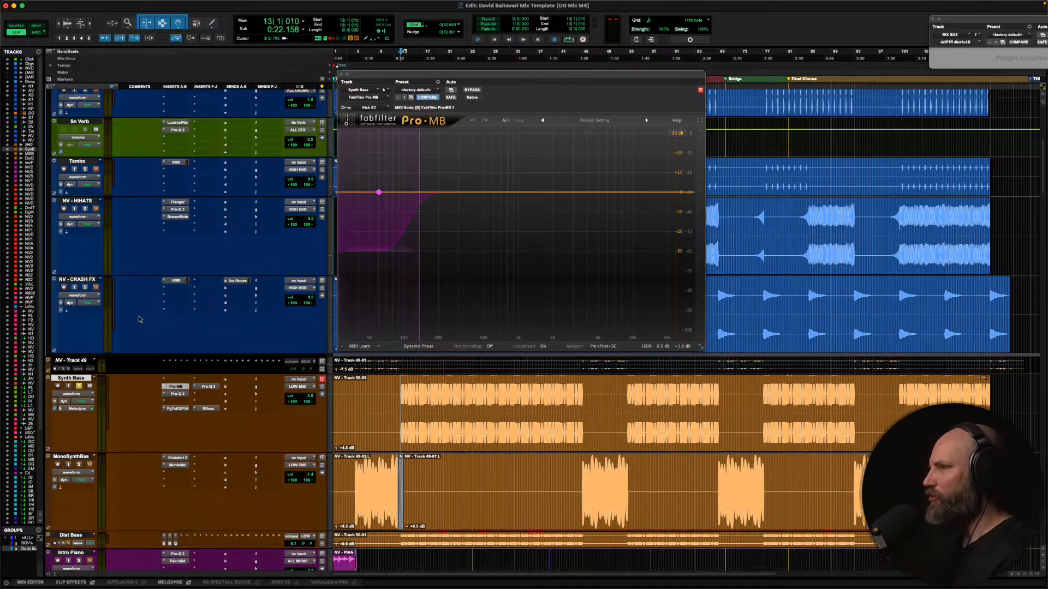
Move the Pro-MB window higher and play from bar 13 to watch the kick sidechain act on the Synth Bass low band
drag(528, 80, 530, 33)
key(space)
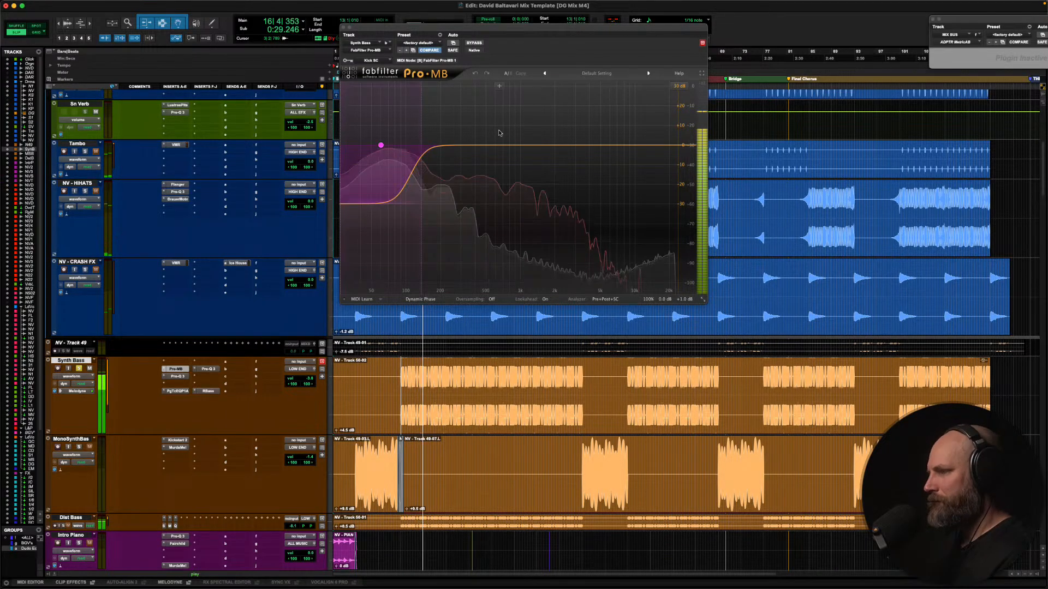
key(space)
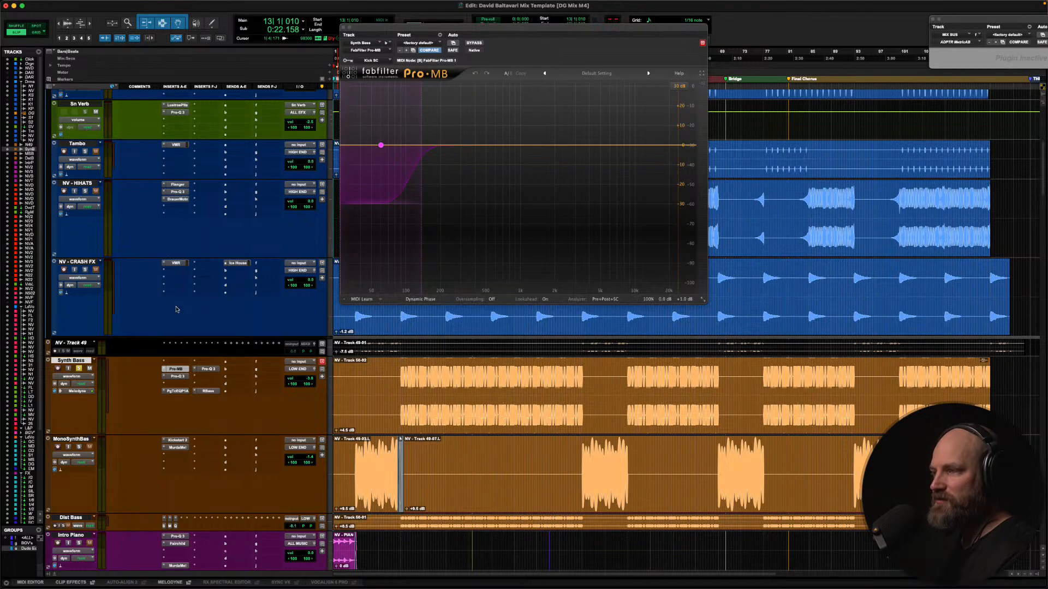
Replay from bar 13, comparing the Synth Bass with Pro-MB bypassed and active against the kick
key(space)
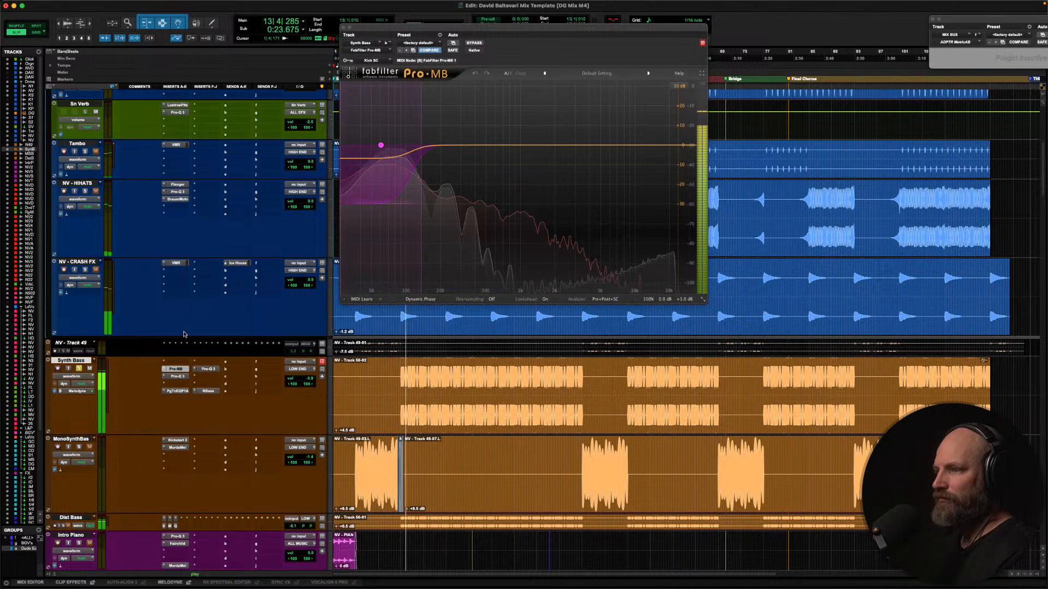
click(474, 43)
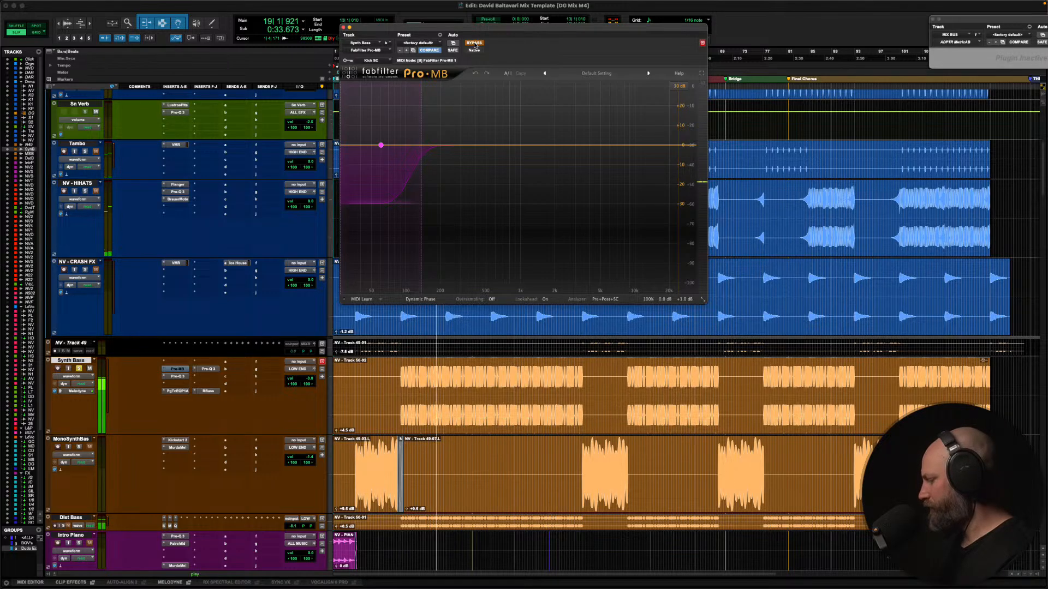
click(474, 43)
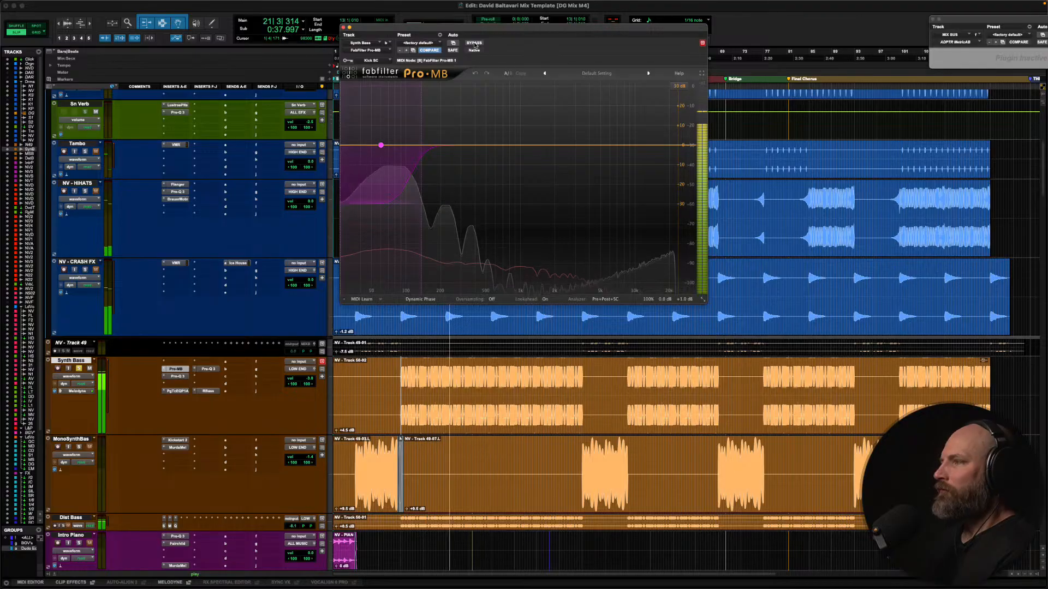
key(space)
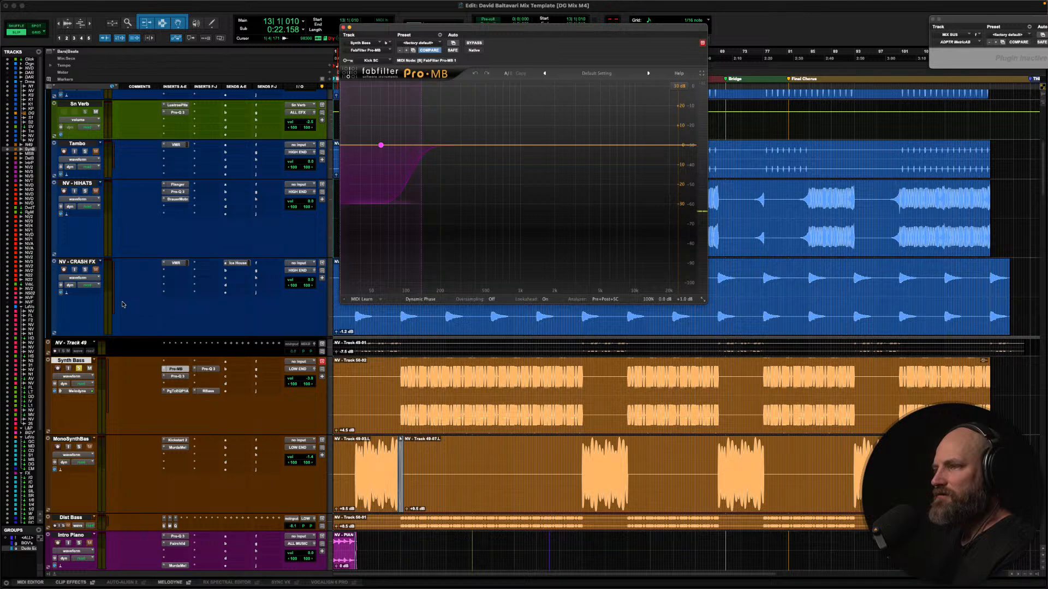
Inspect the Synth Bass Pro-Q 3 low-end cuts, and compare PuigTec EQP1A bypassed and active from bar 13
scroll(137, 314, down, 3)
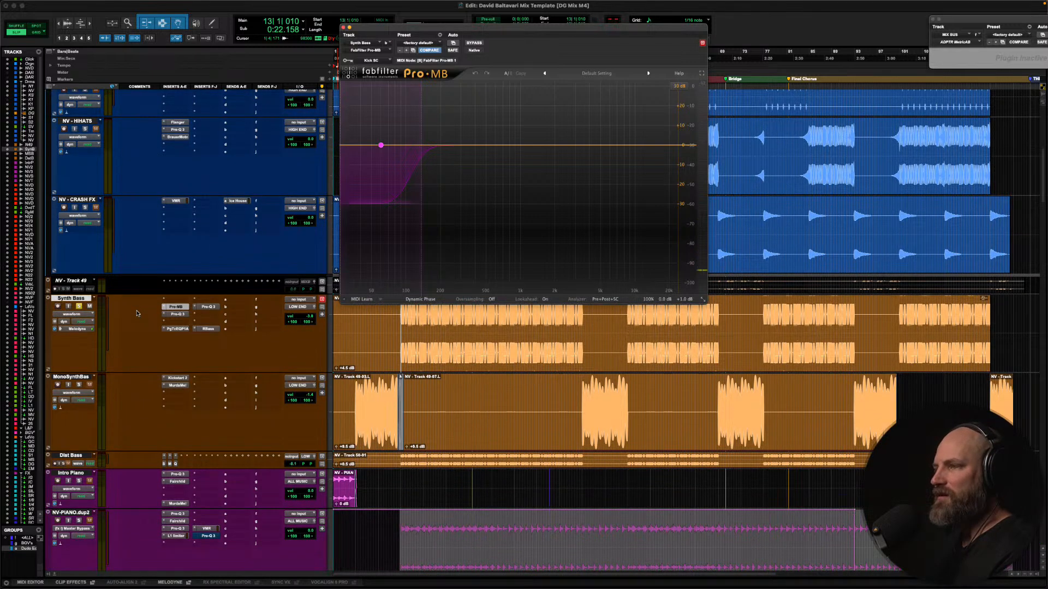
click(177, 314)
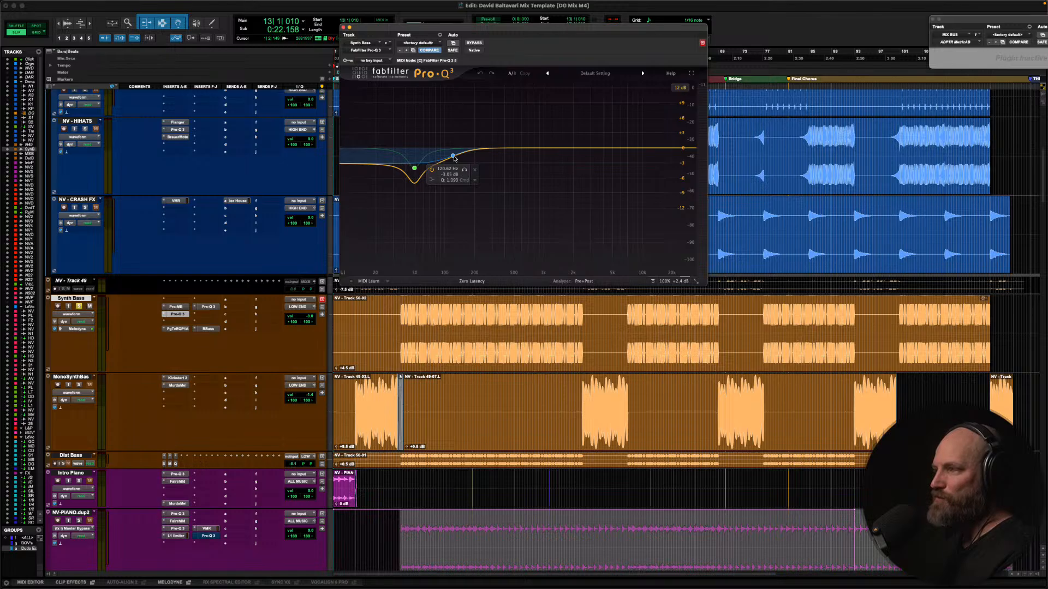
click(176, 329)
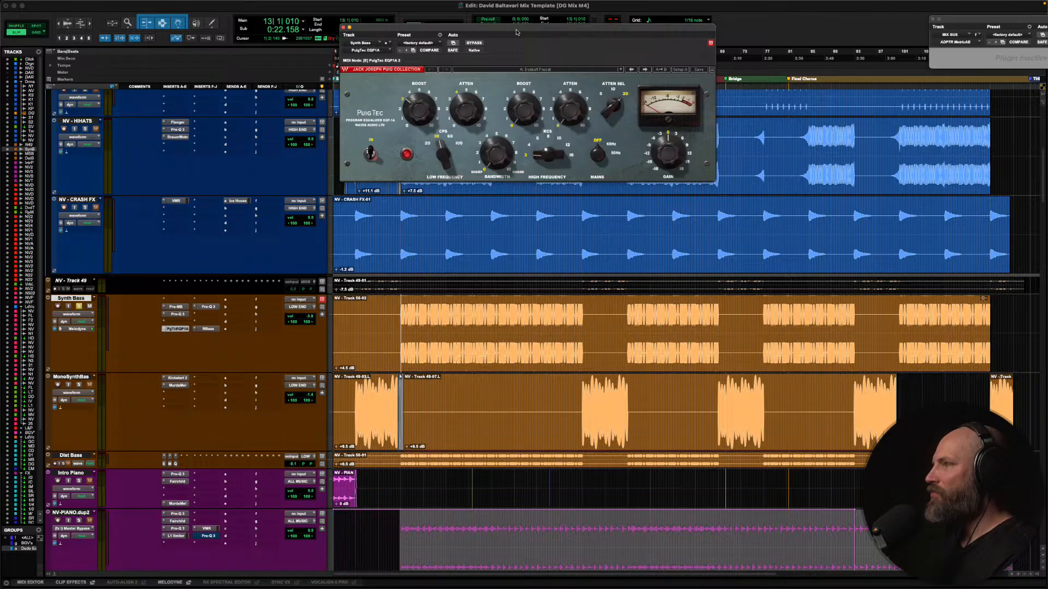
drag(517, 31, 504, 81)
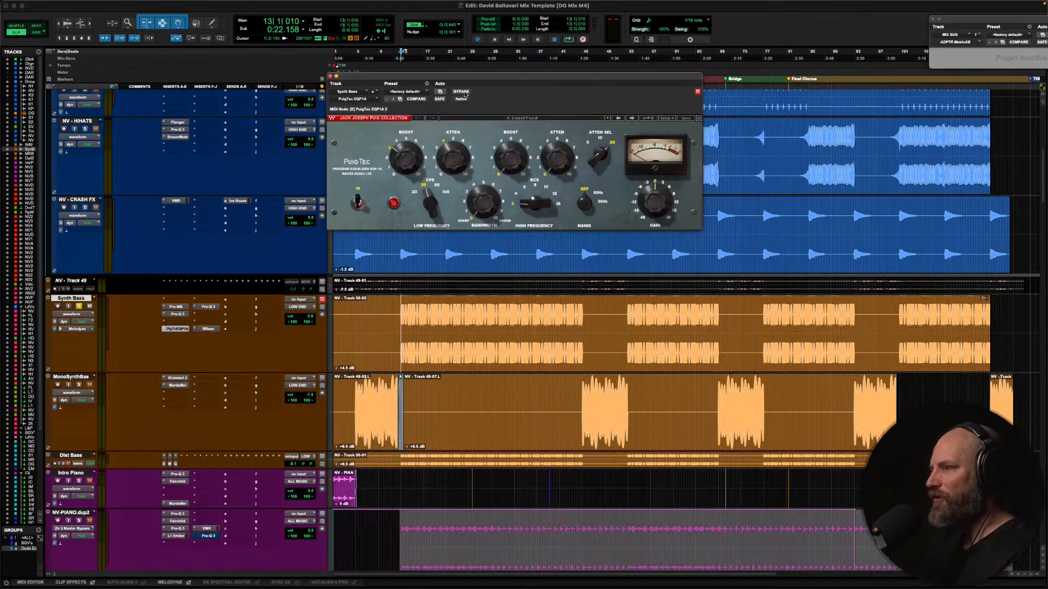
key(space)
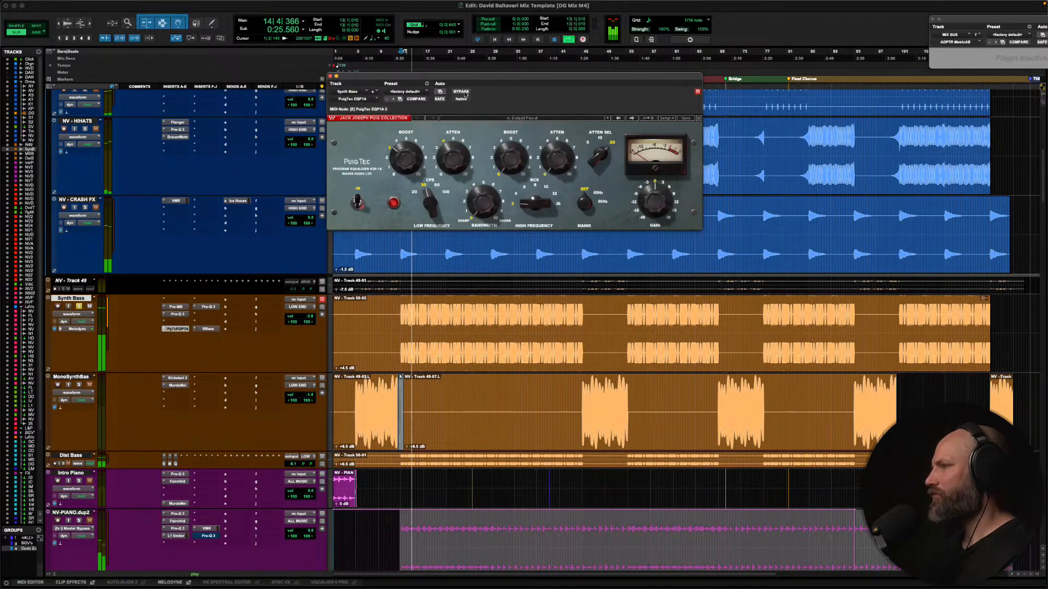
click(461, 92)
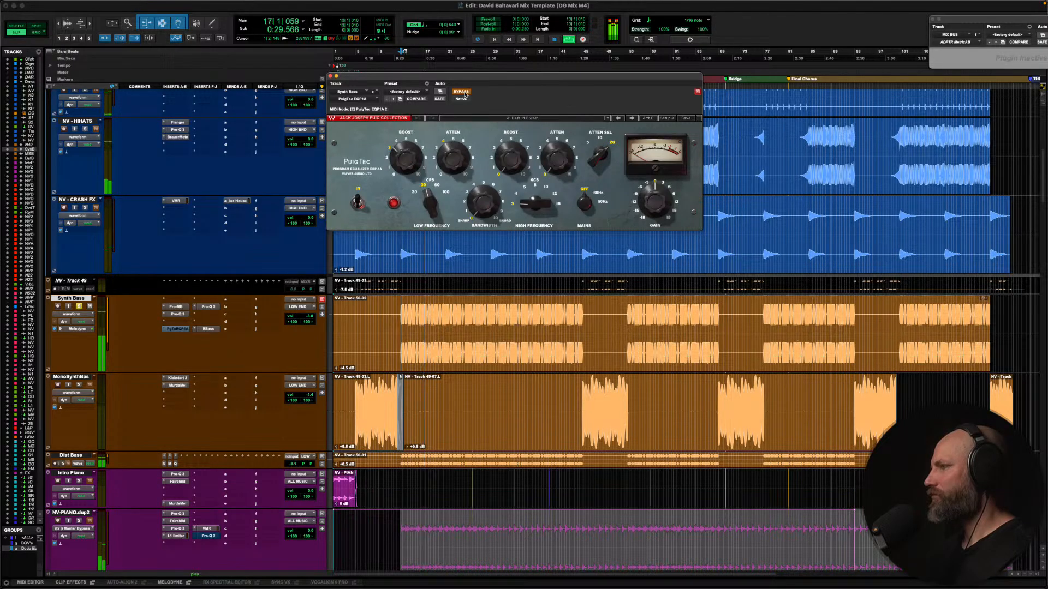
click(461, 92)
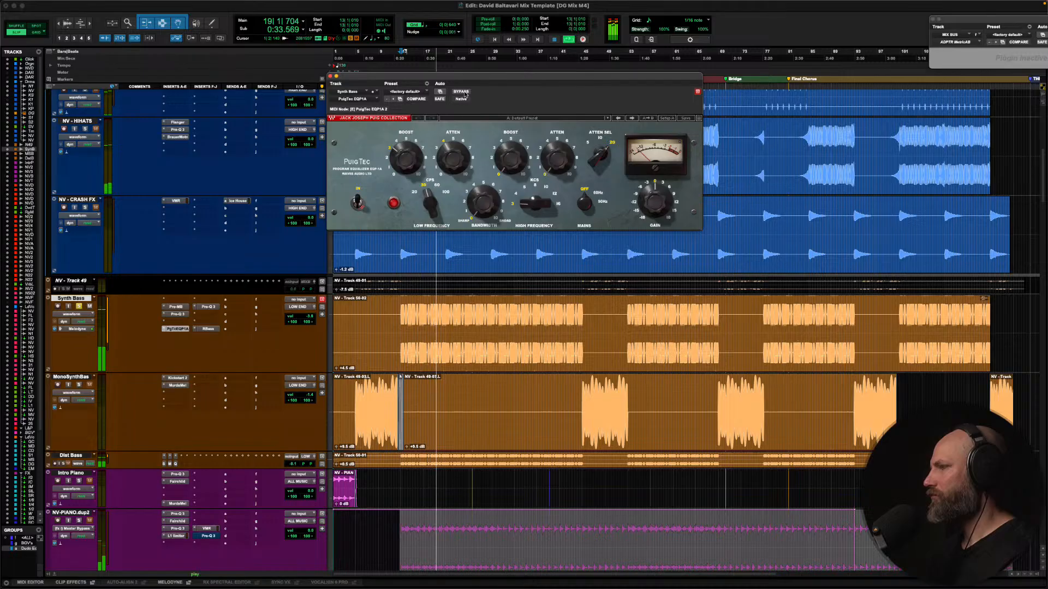
key(space)
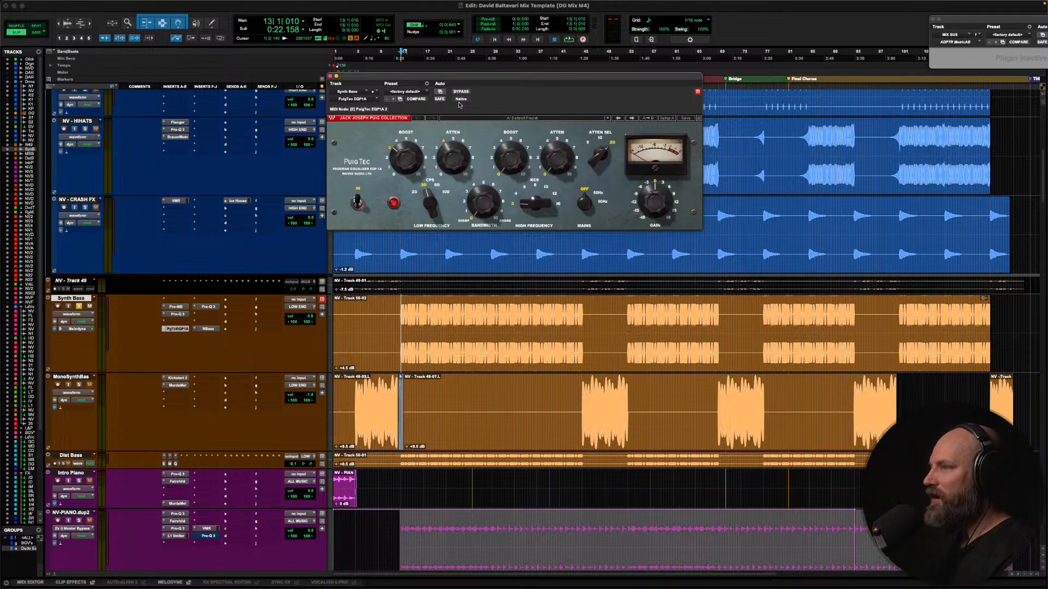
View the second Pro-Q 3 on Synth Bass, and open the track's RBass, shifting its window slightly
click(207, 307)
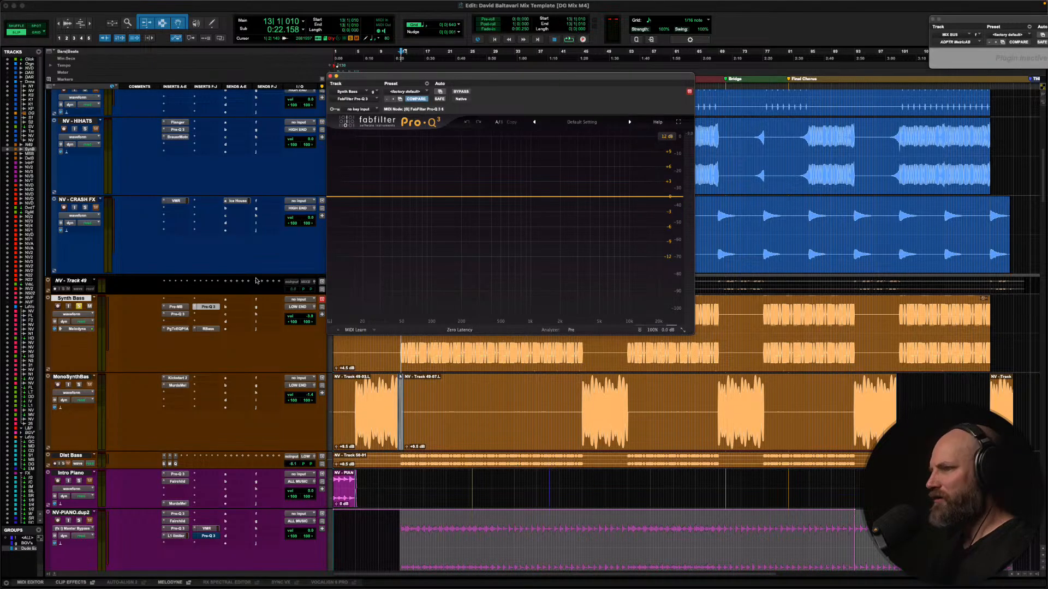
click(206, 329)
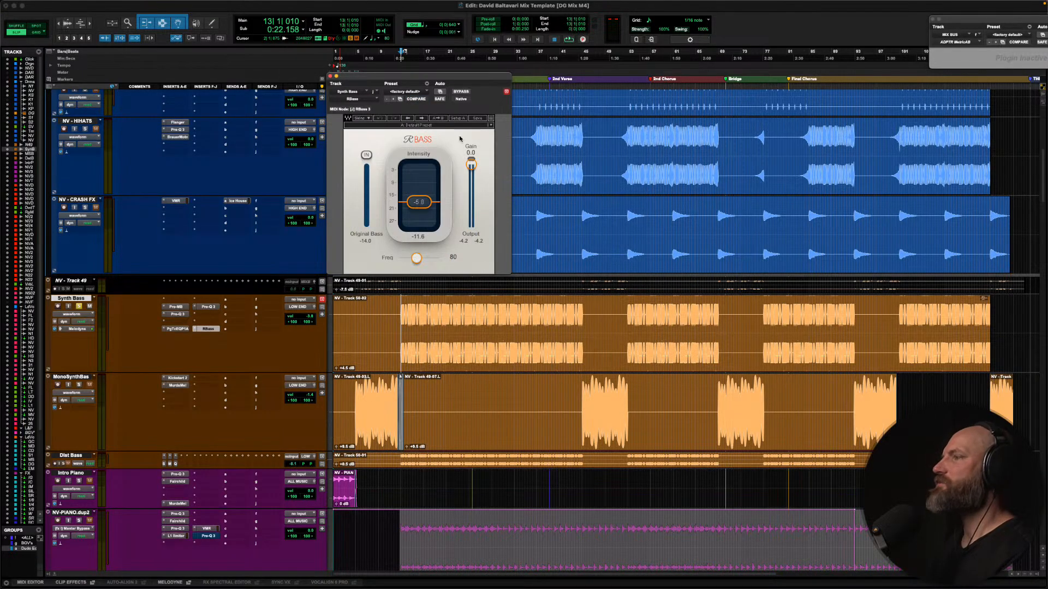
drag(455, 78, 458, 85)
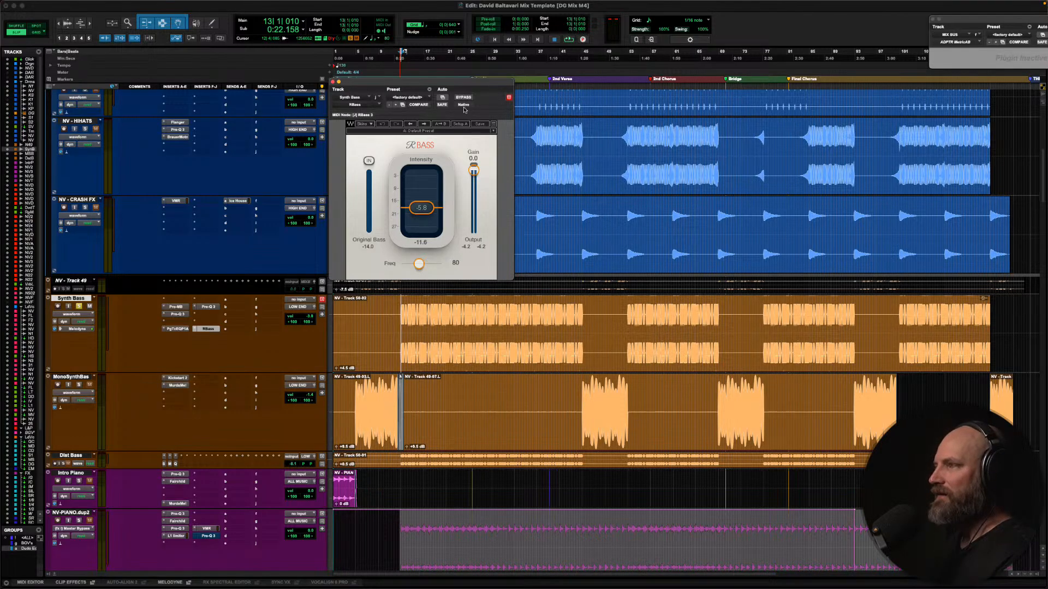
Play from bar 13 twice, comparing the Synth Bass with RBass bypassed and active
key(space)
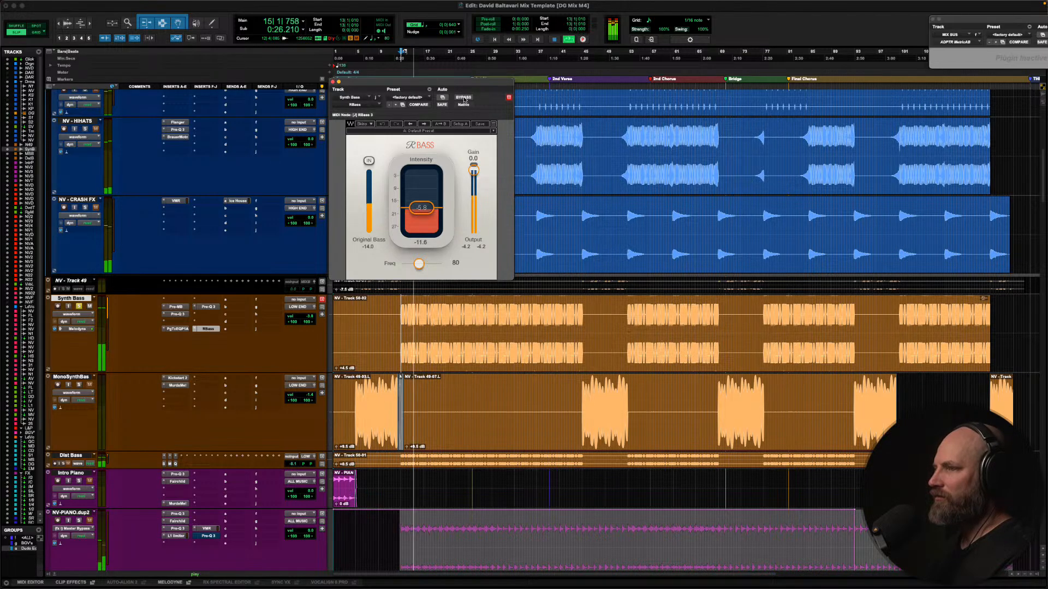
click(464, 99)
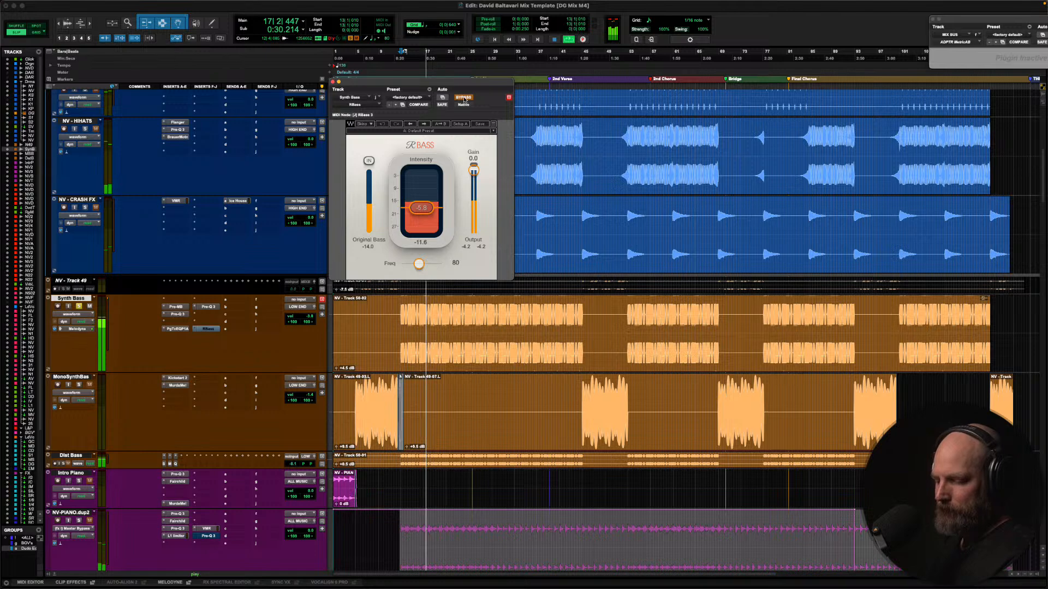
click(464, 99)
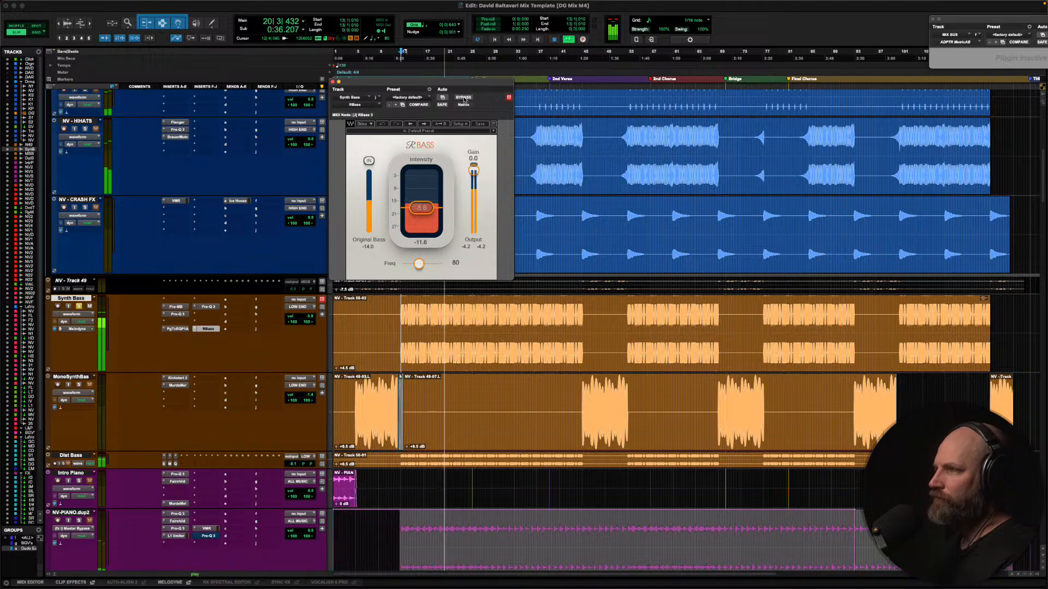
key(space)
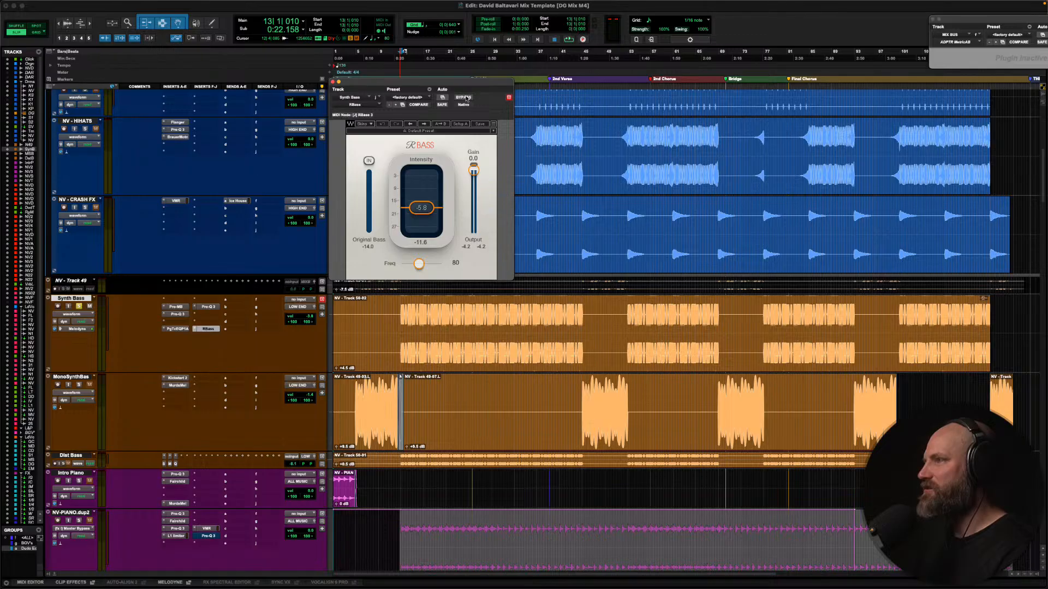
key(space)
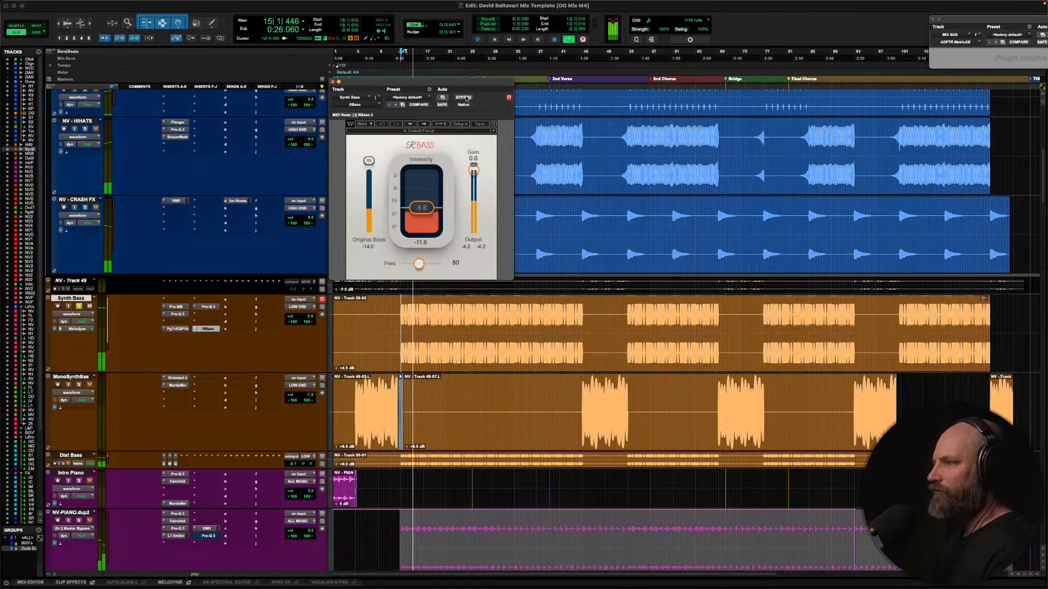
click(464, 98)
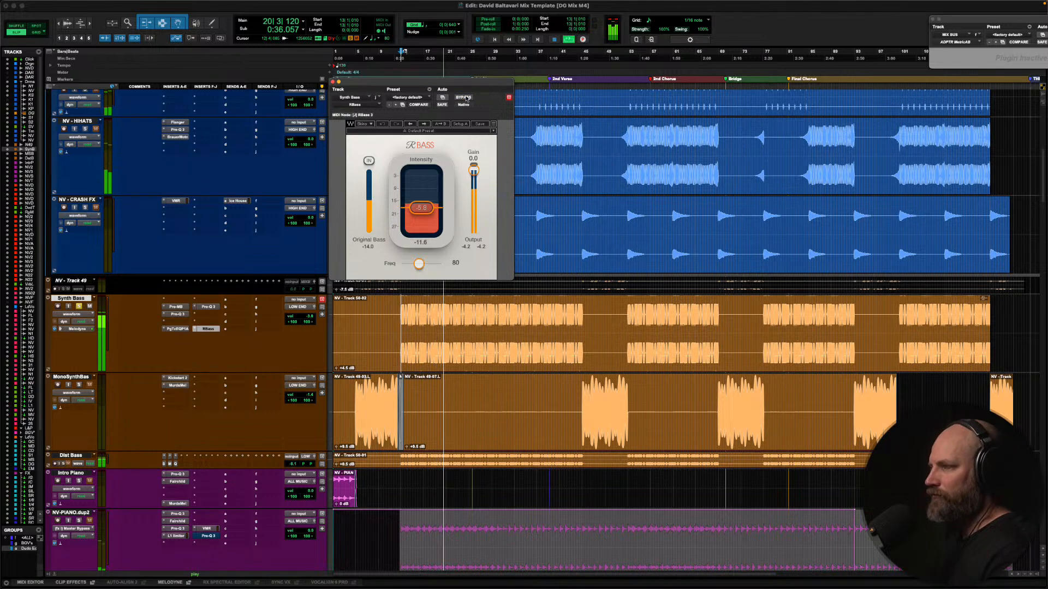
key(space)
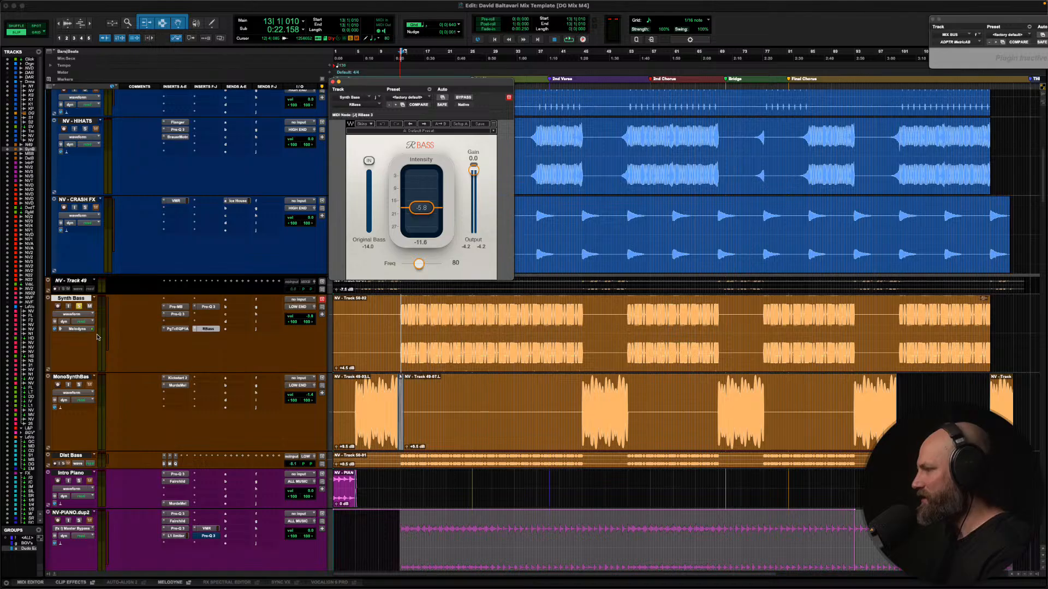
Open the Synth Bass in the Melodyne editor, view its notes across the whole song, and close the editor
click(80, 315)
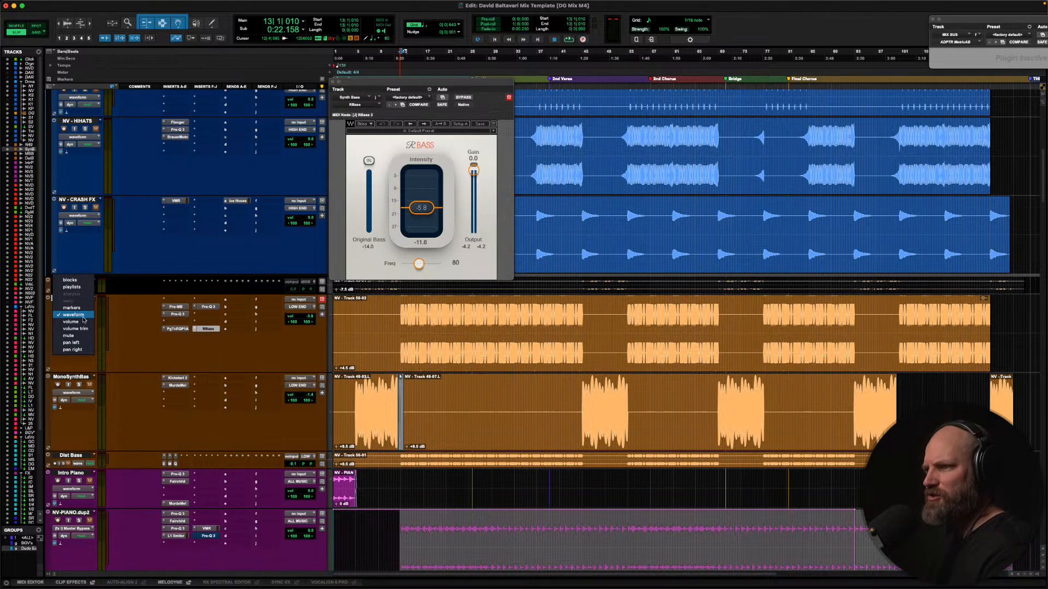
click(134, 323)
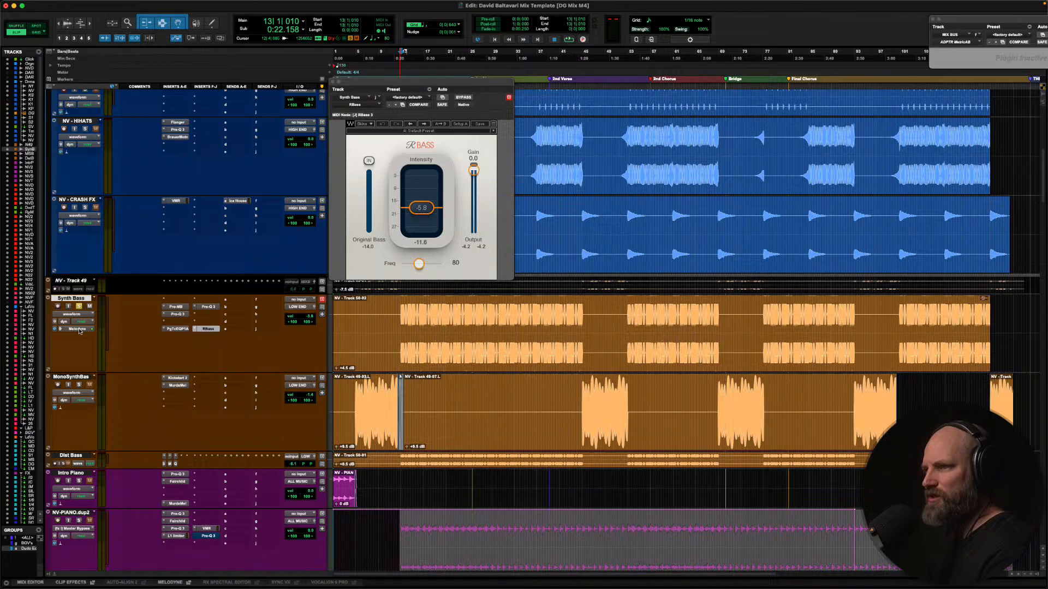
scroll(128, 296, down, 3)
scroll(128, 295, down, 2)
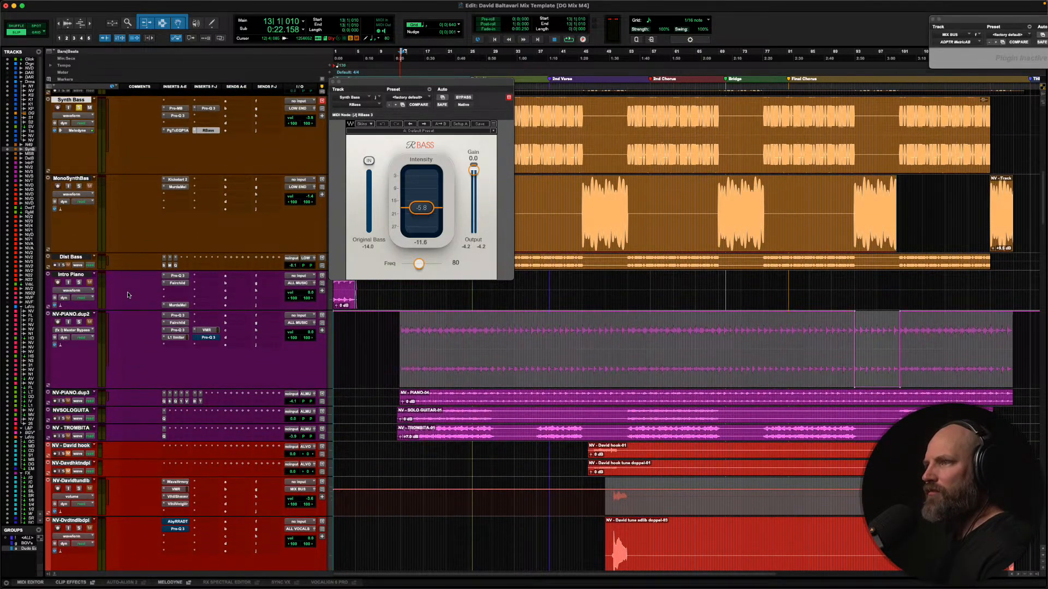
scroll(128, 295, down, 1)
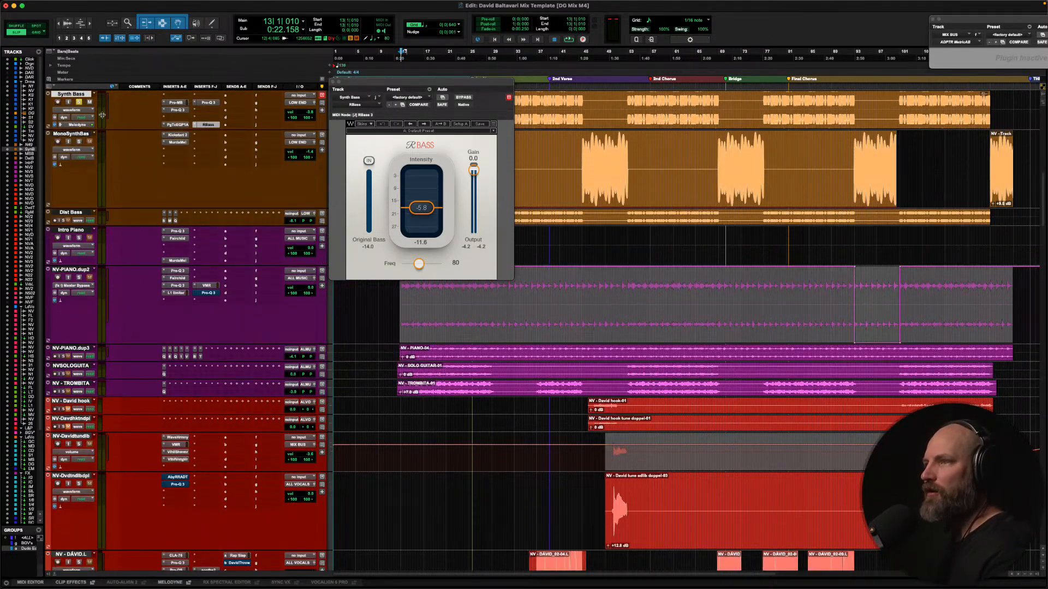
click(79, 126)
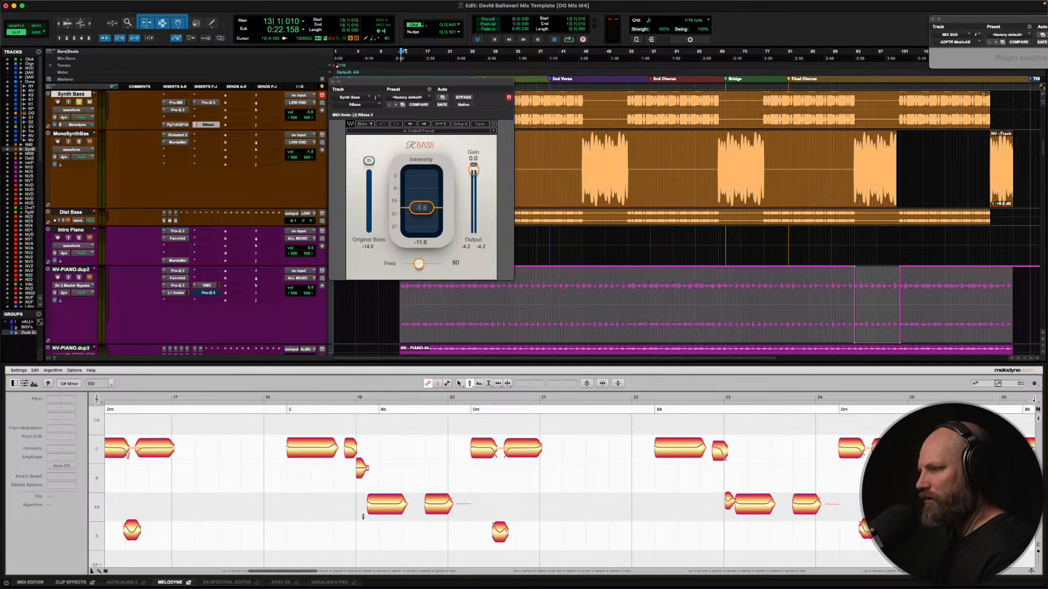
drag(457, 500, 335, 455)
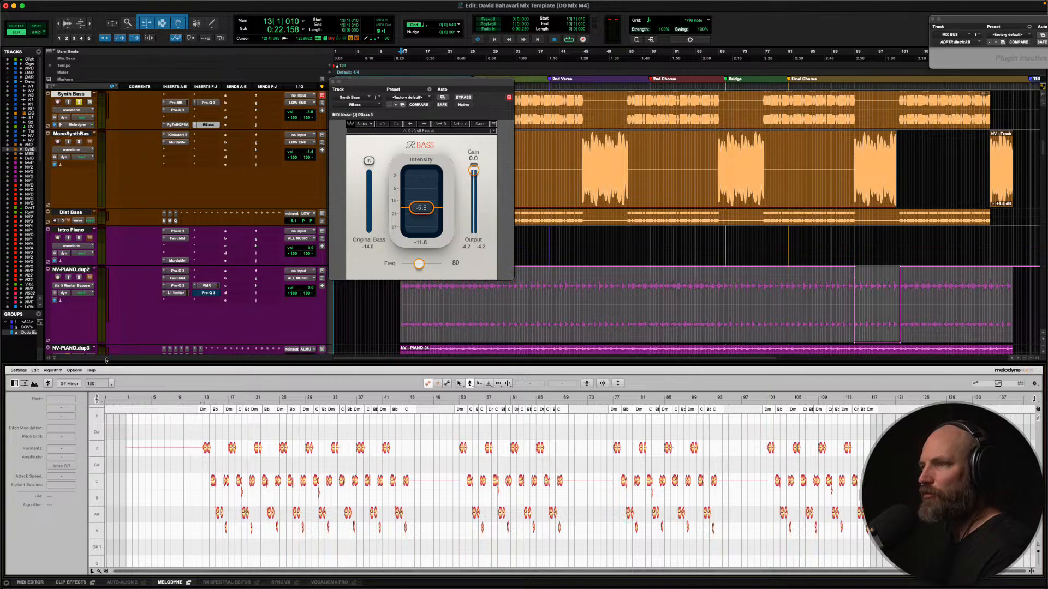
click(83, 125)
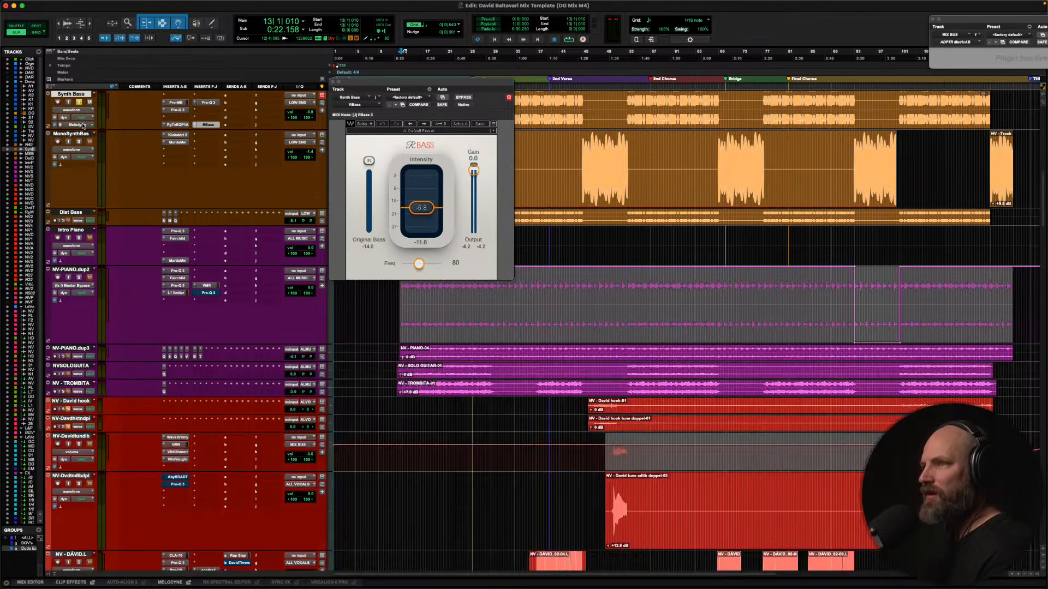
Close RBass, select and solo Mono Synth Bass, and play its first clip from bar 5
click(331, 82)
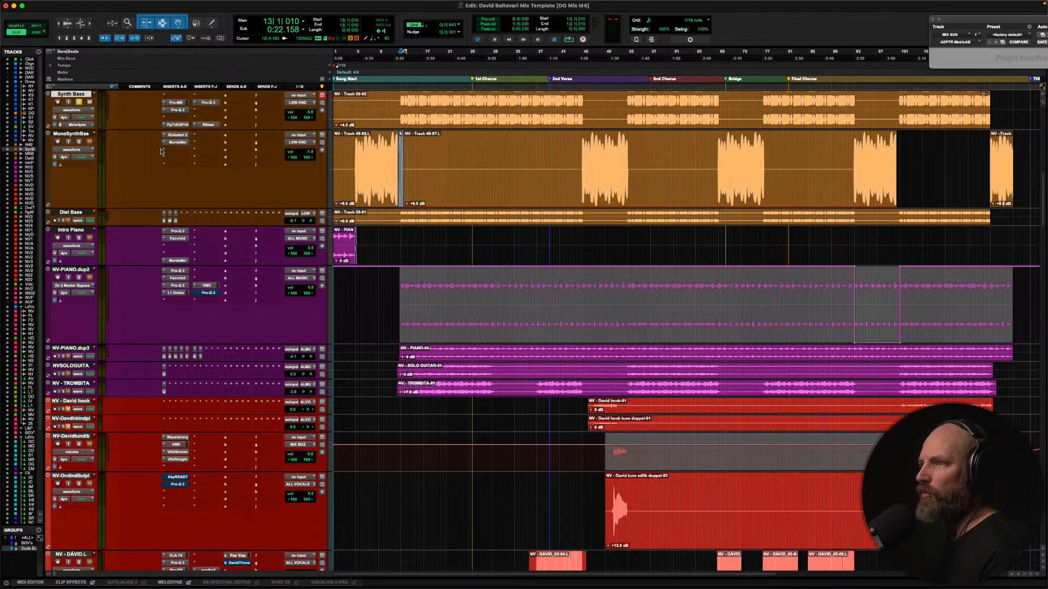
click(73, 134)
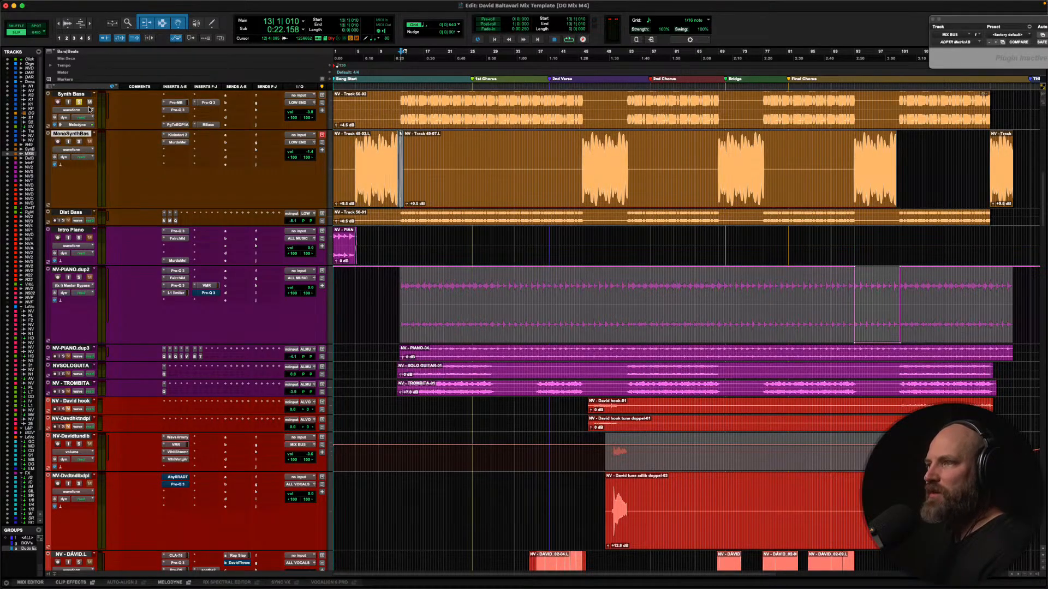
click(347, 157)
key(space)
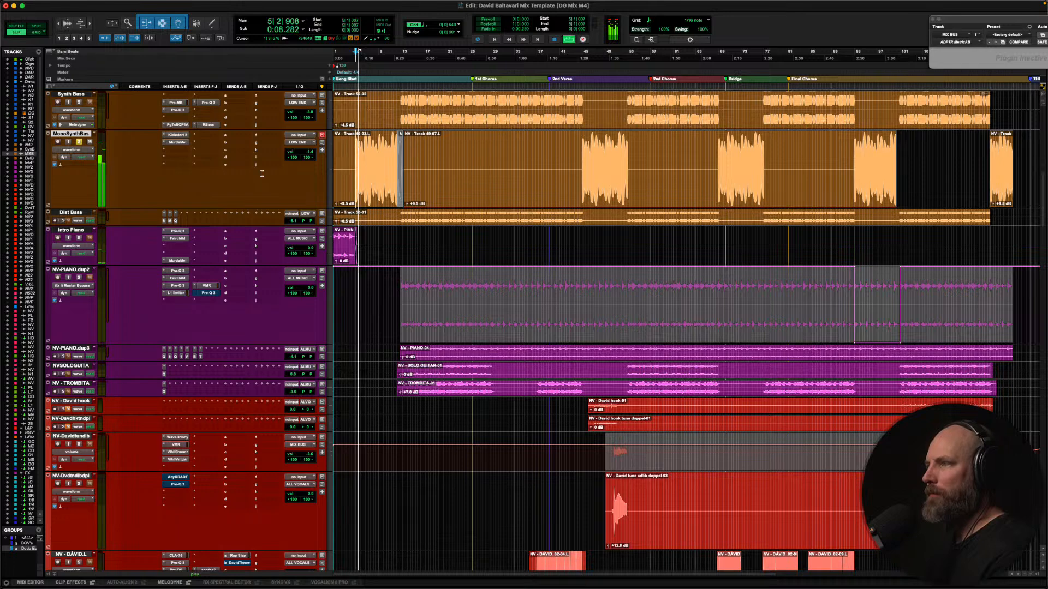
Look at Kickstart 2 on Mono Synth Bass, stop playback, and close the plug-in without running the demo
click(178, 135)
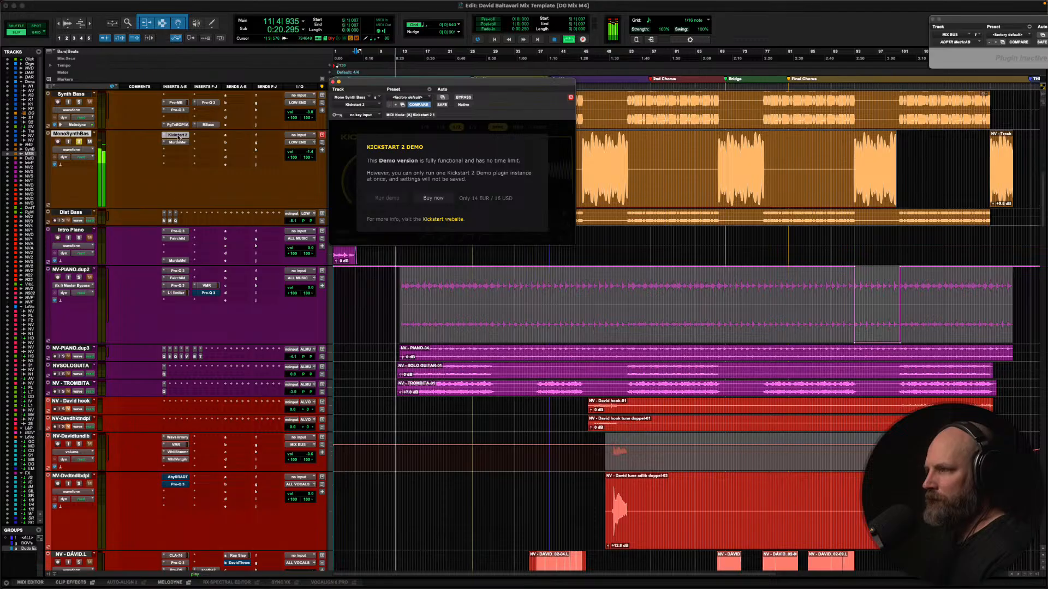
key(space)
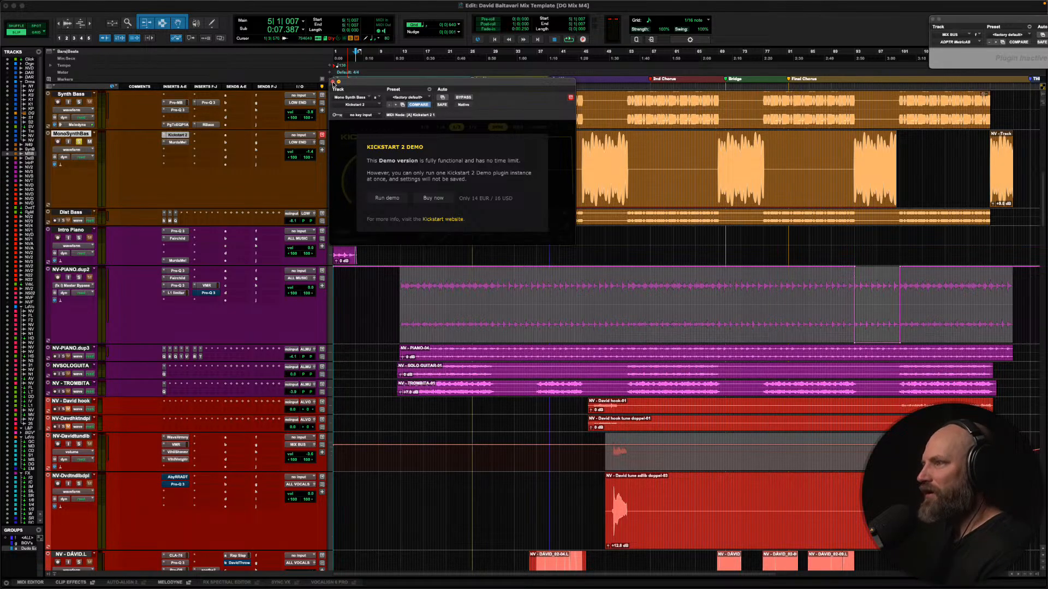
click(333, 82)
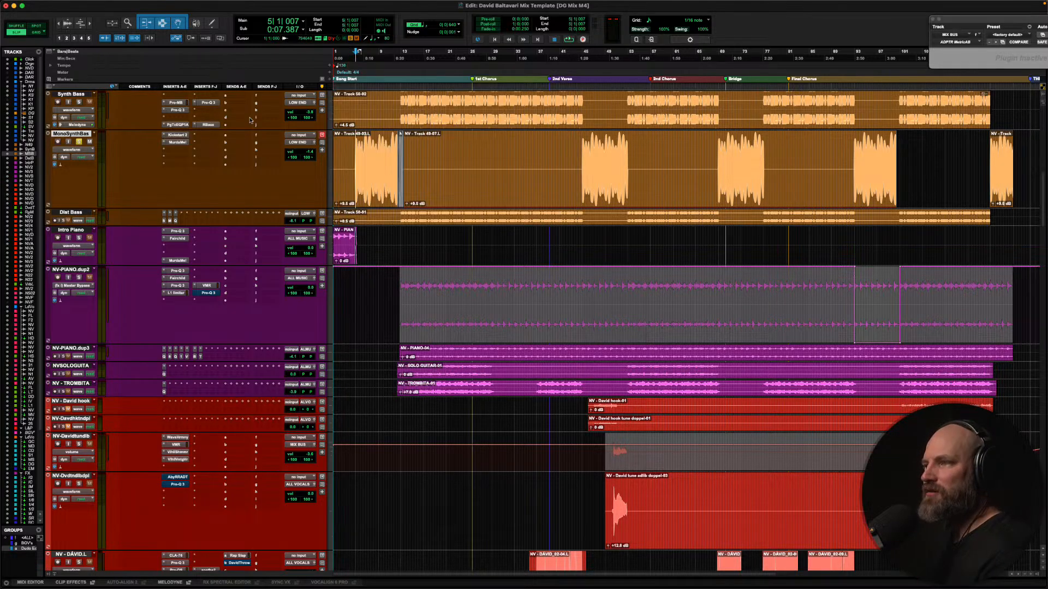
Open Murda Melodies on Mono Synth Bass, move its window clear of the inserts, and bypass it together with Kickstart 2
click(175, 144)
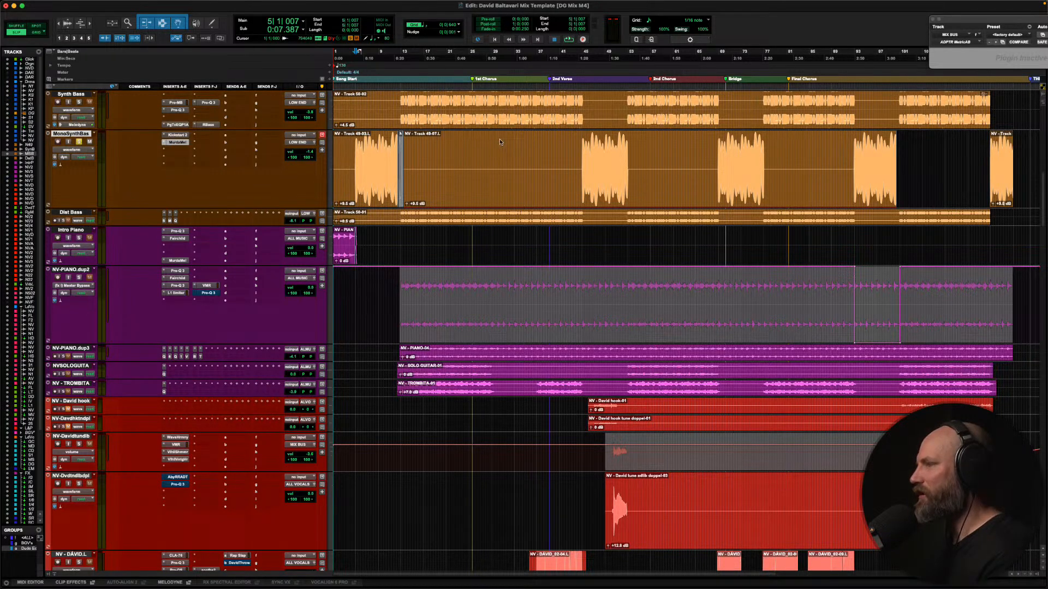
drag(507, 91, 638, 104)
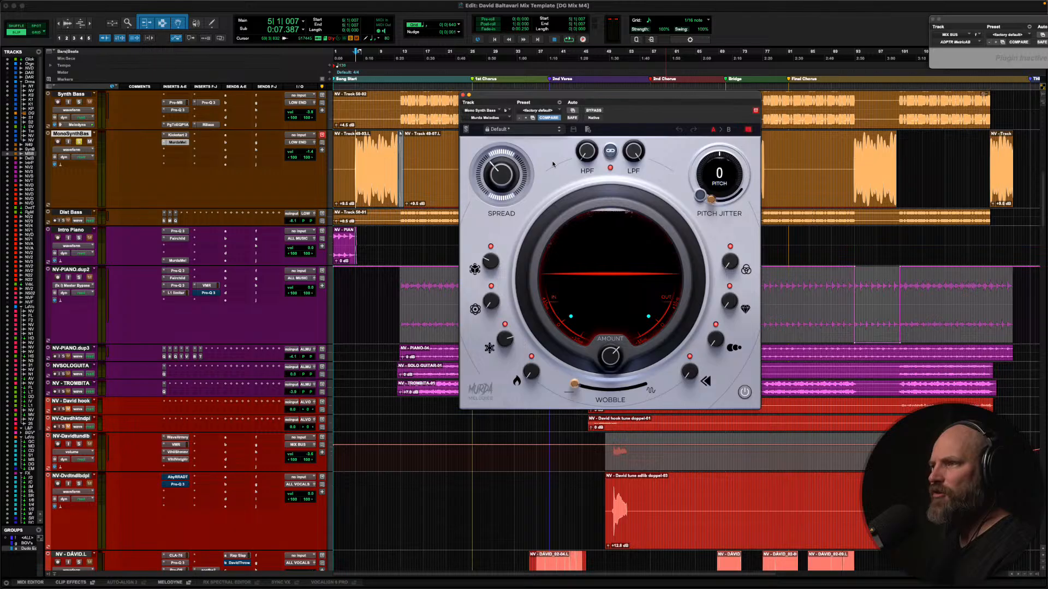
super+click(186, 141)
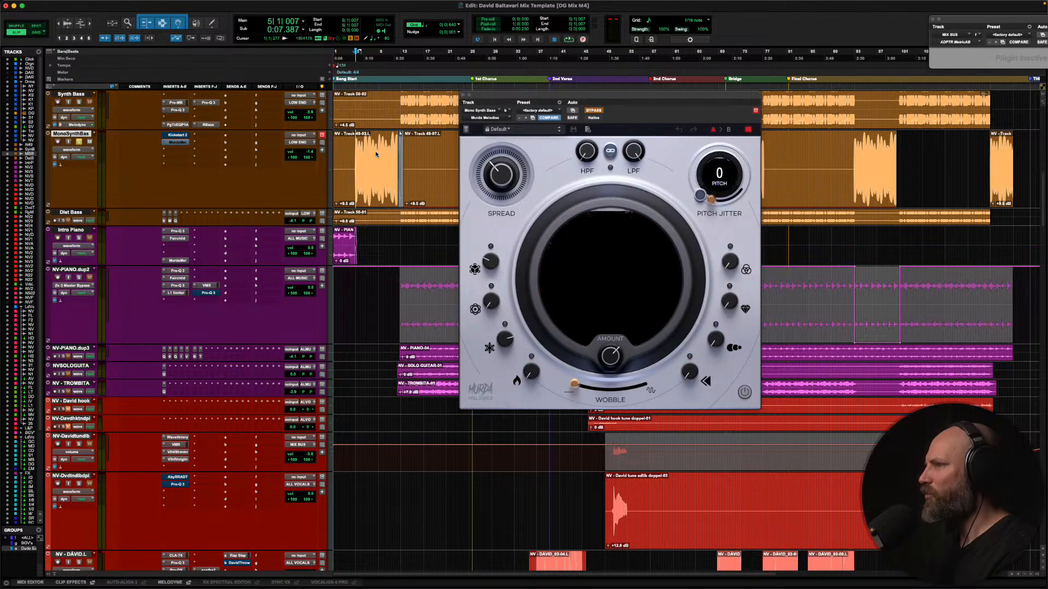
Audition the late Mono Synth Bass clips with both inserts bypassed, and replay from bar 93 with Kickstart 2 and Murda Melodies active
click(831, 159)
key(Tab)
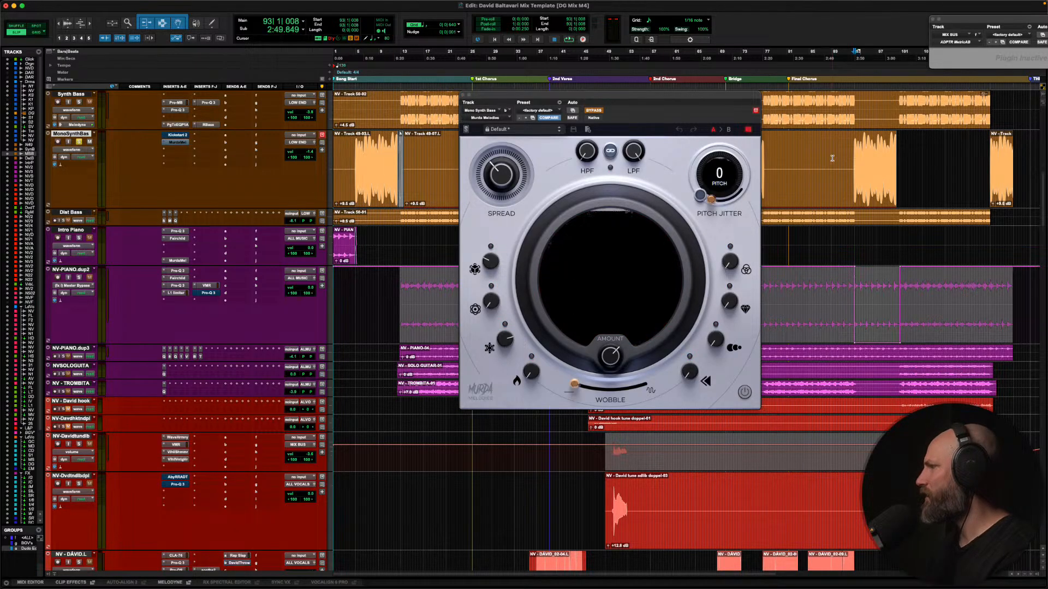
key(space)
scroll(831, 159, right, 10)
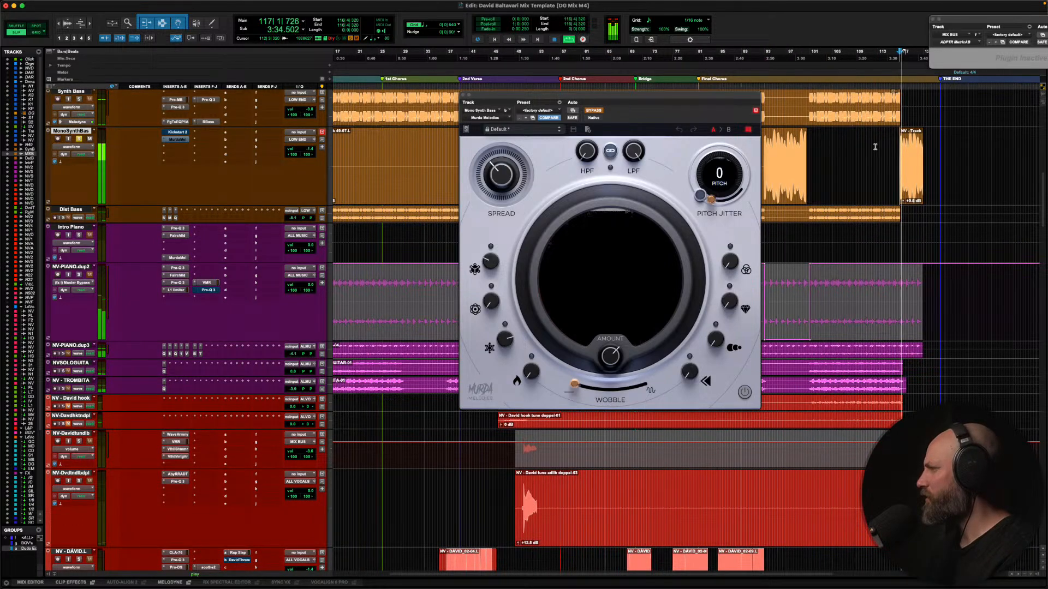
scroll(875, 146, left, 3)
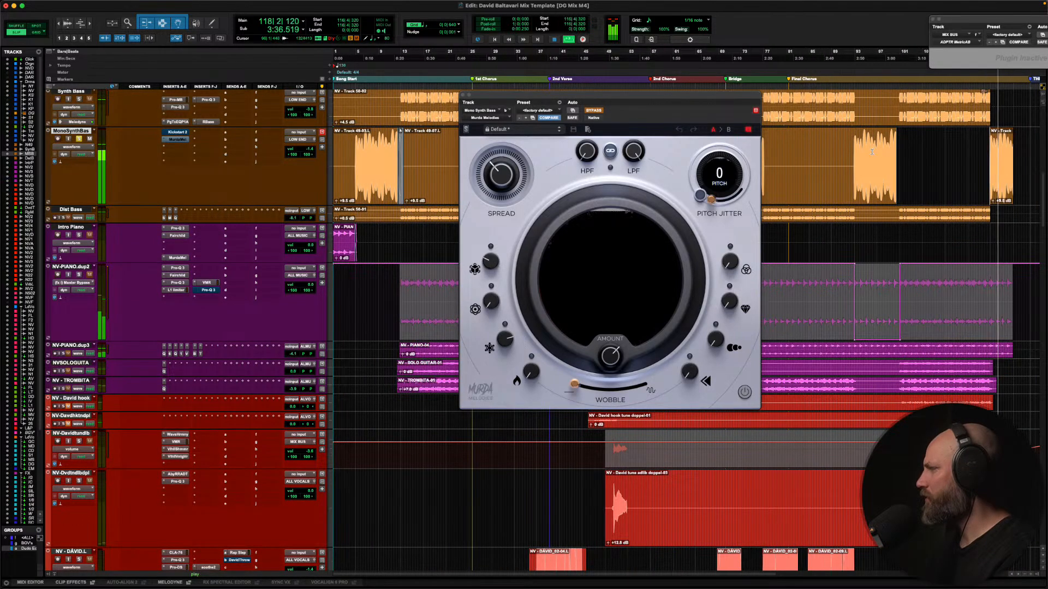
key(space)
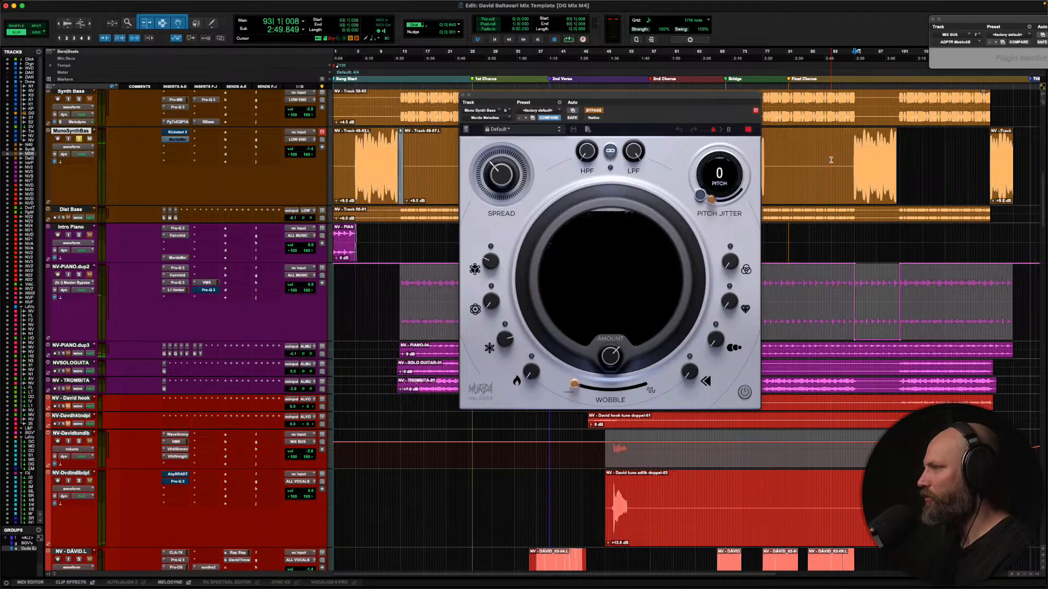
click(855, 160)
key(space)
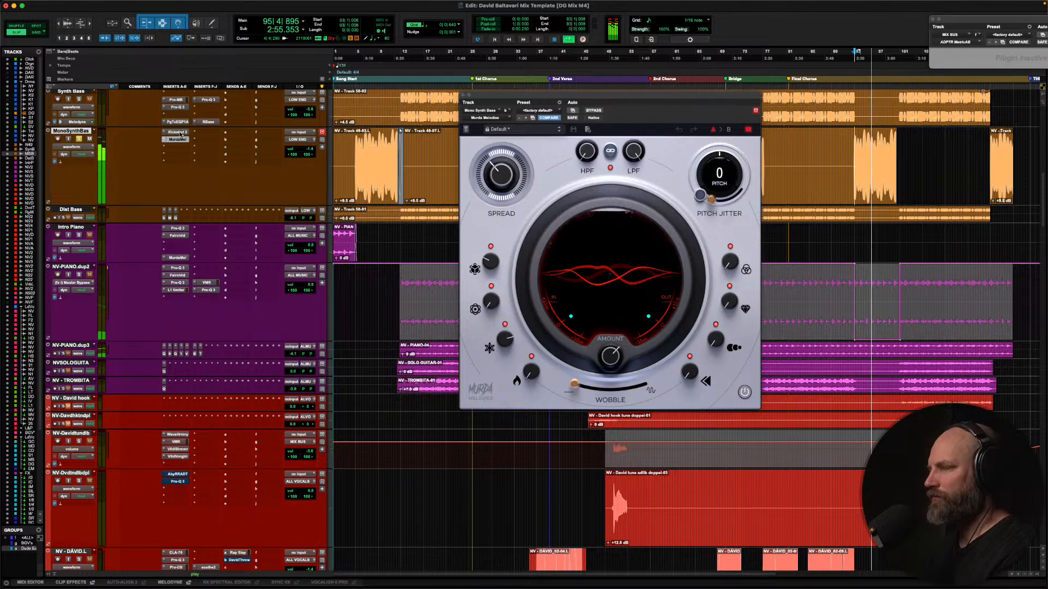
key(space)
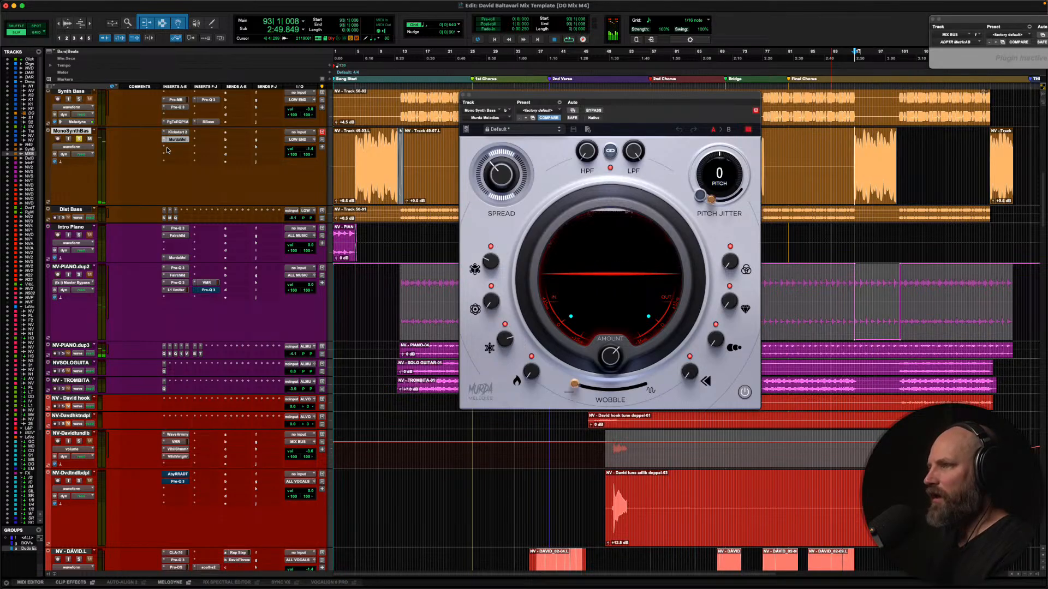
Insert FabFilter Pro-MB (stereo) on Mono Synth Bass in the empty slot after Murda Melodies
click(172, 147)
mouse_move(173, 147)
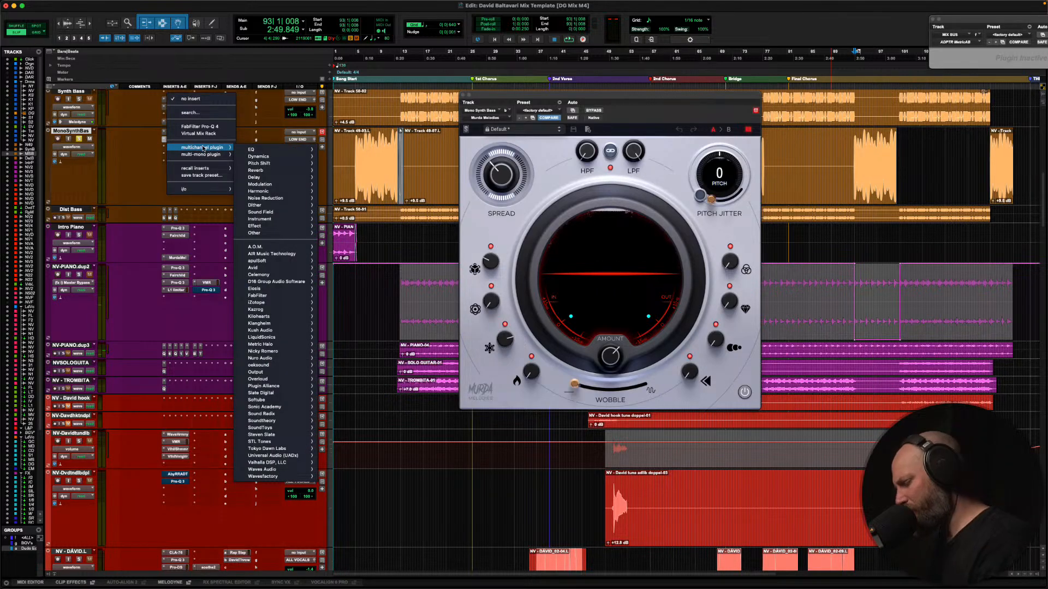
text(mb)
key(Down)
key(Down)
key(Down)
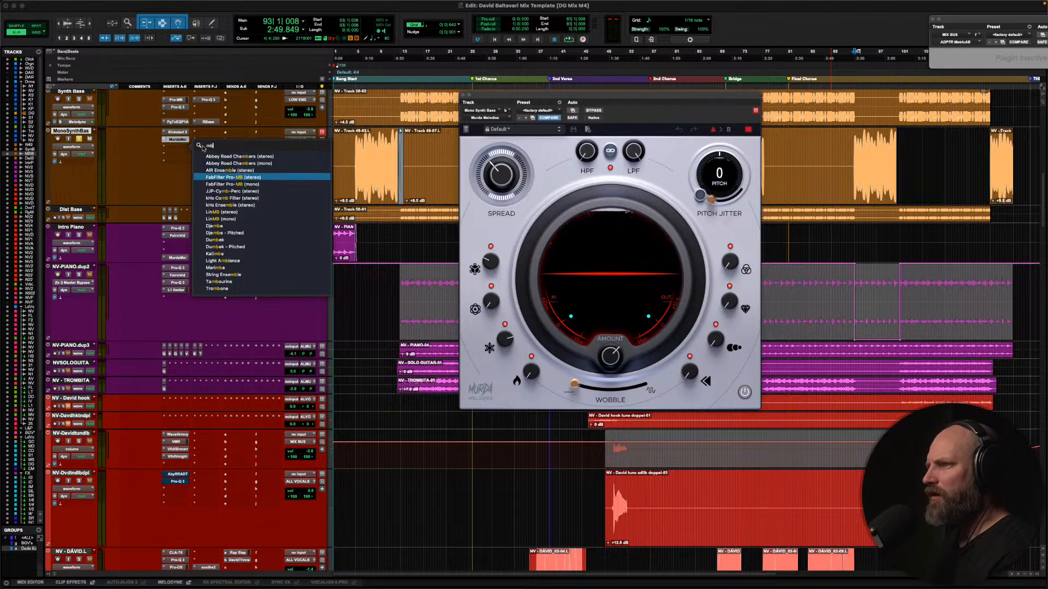
key(Return)
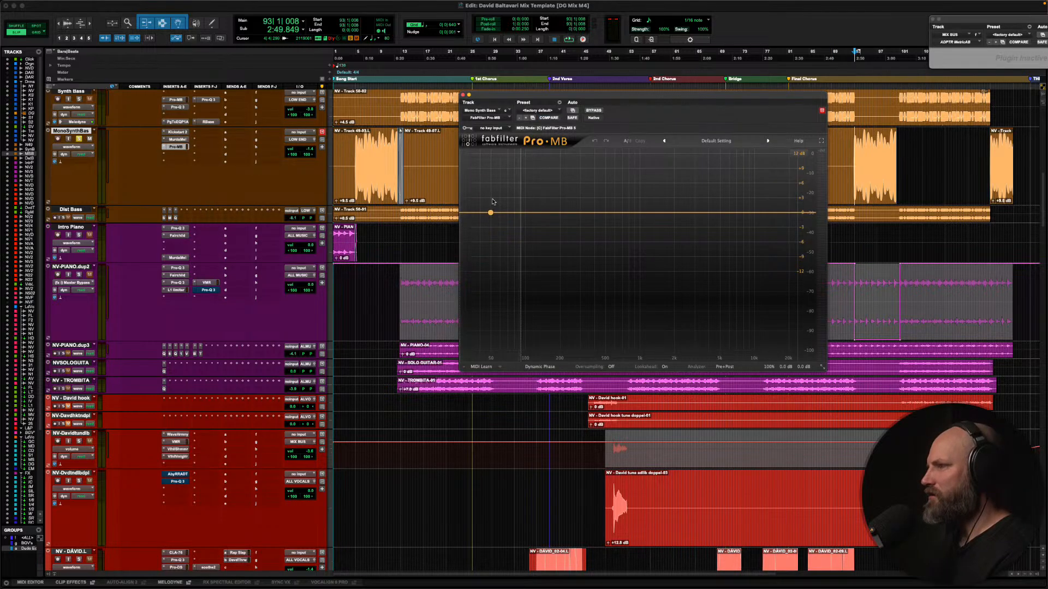
Add a low band in Pro-MB with its high crossover at about 255 Hz, and adjust its threshold during playback
drag(528, 202, 571, 204)
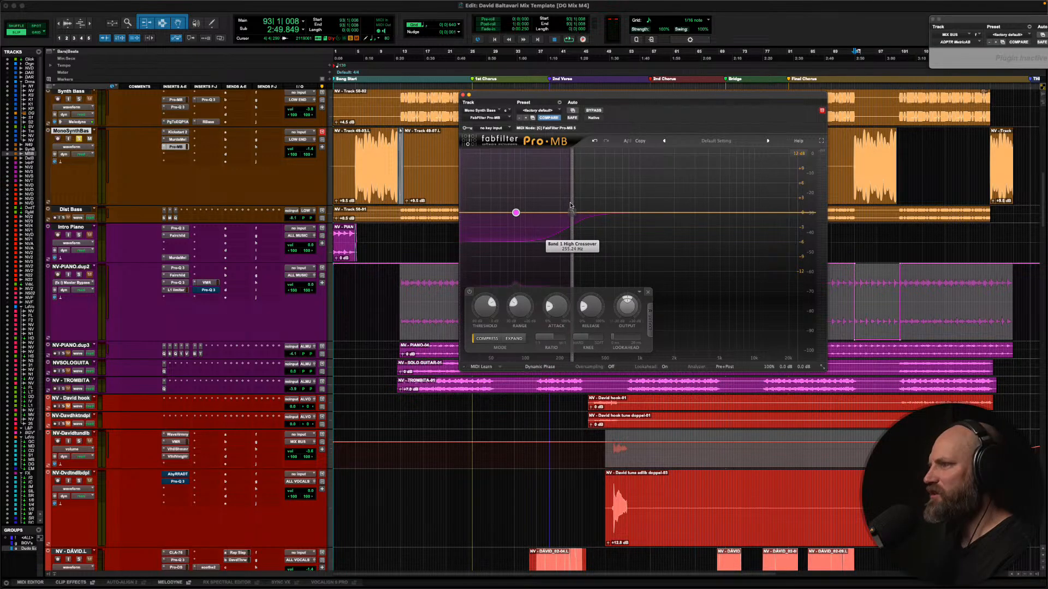
key(space)
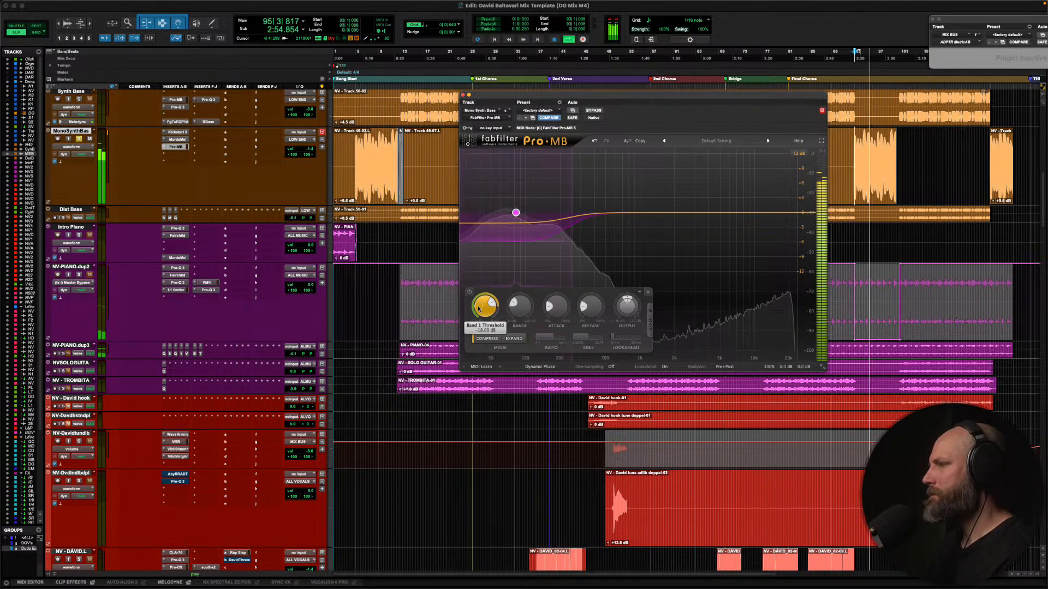
drag(478, 309, 470, 336)
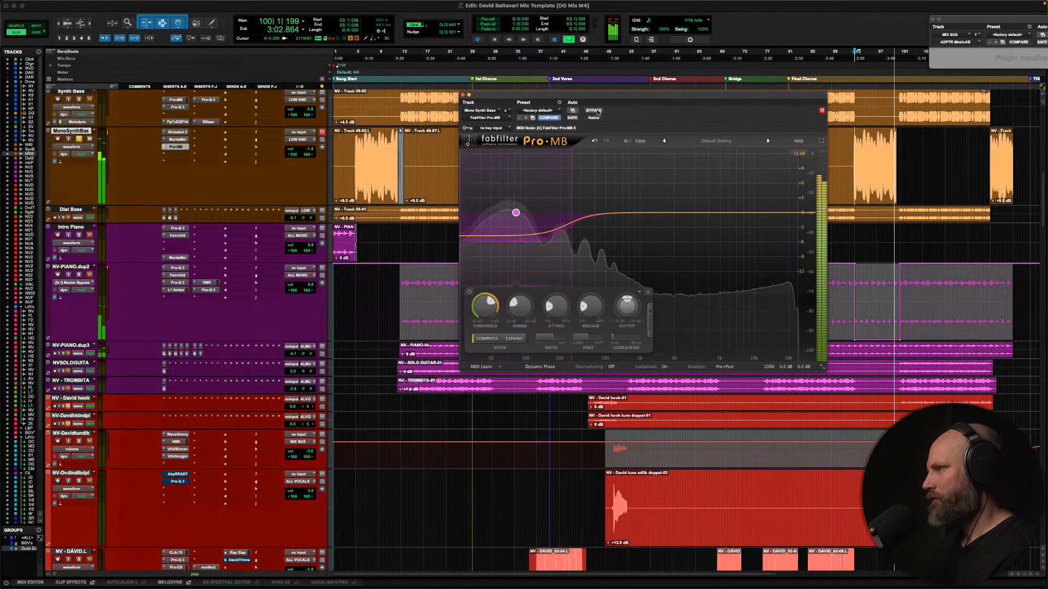
key(space)
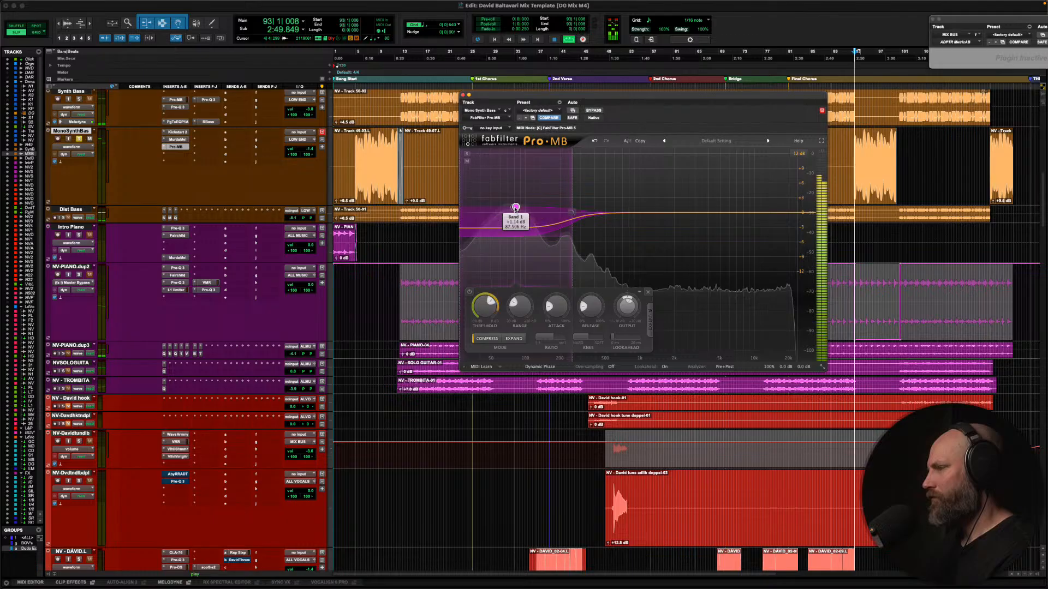
Replay from bar 93, raise the low band's level to +2.46 dB, and set its range to about -9 dB
key(space)
drag(515, 207, 515, 201)
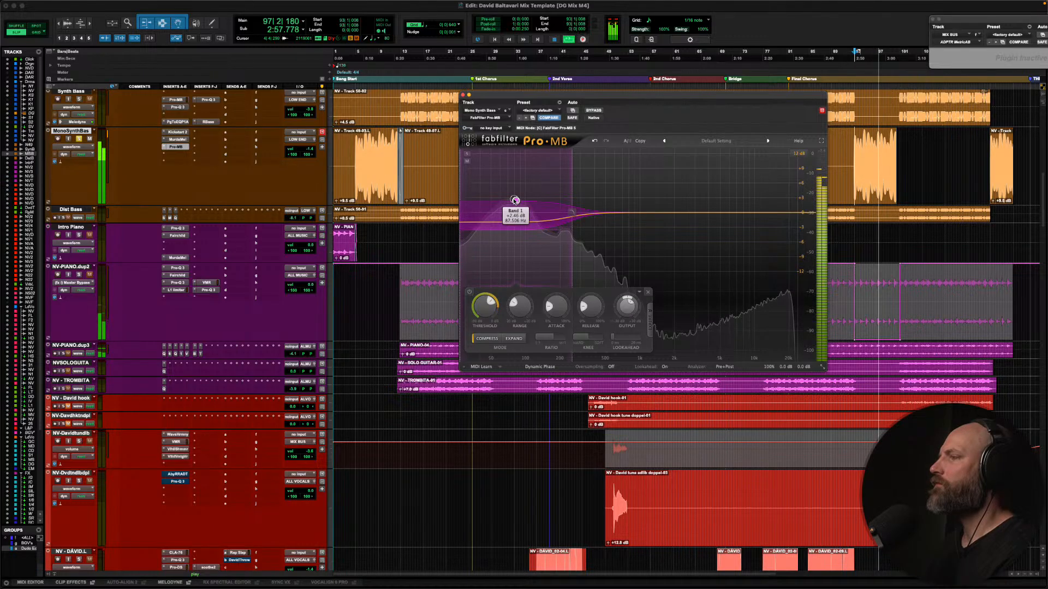
drag(555, 232, 555, 246)
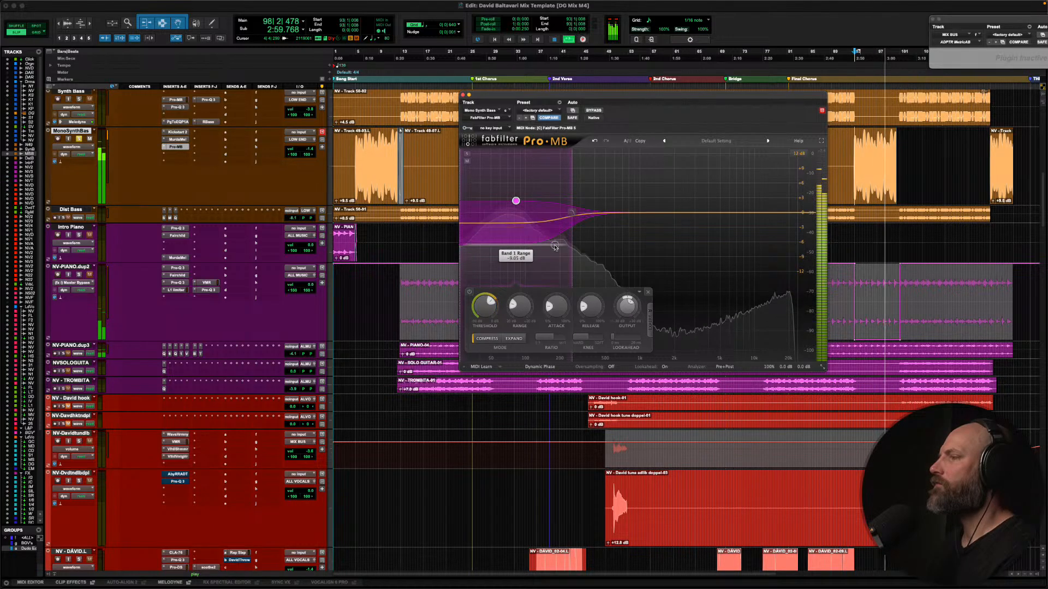
Compare Mono Synth Bass with Pro-MB bypassed and active, and stop playback
click(597, 111)
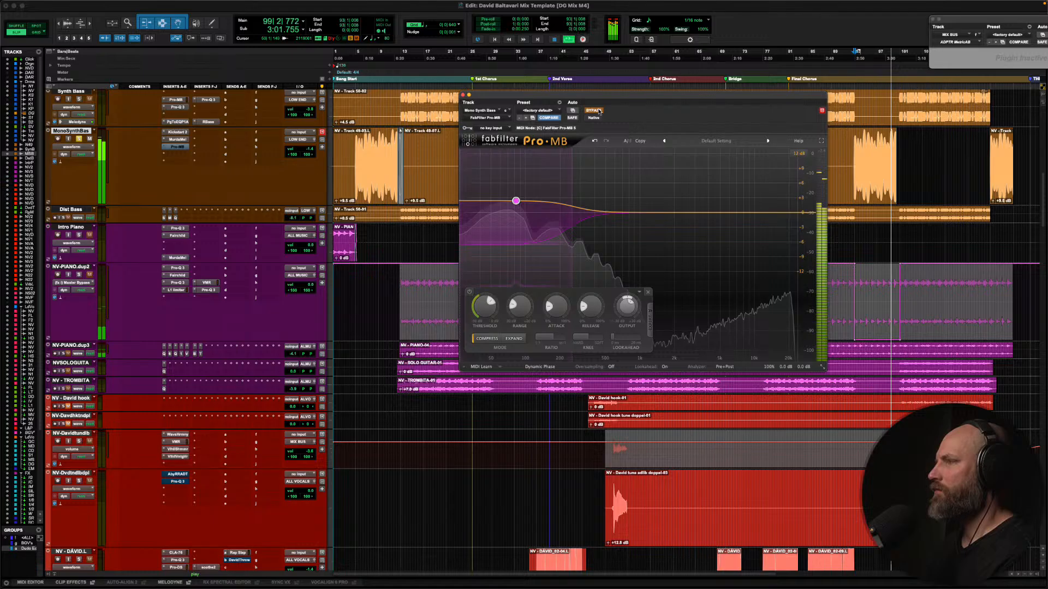
click(599, 111)
key(space)
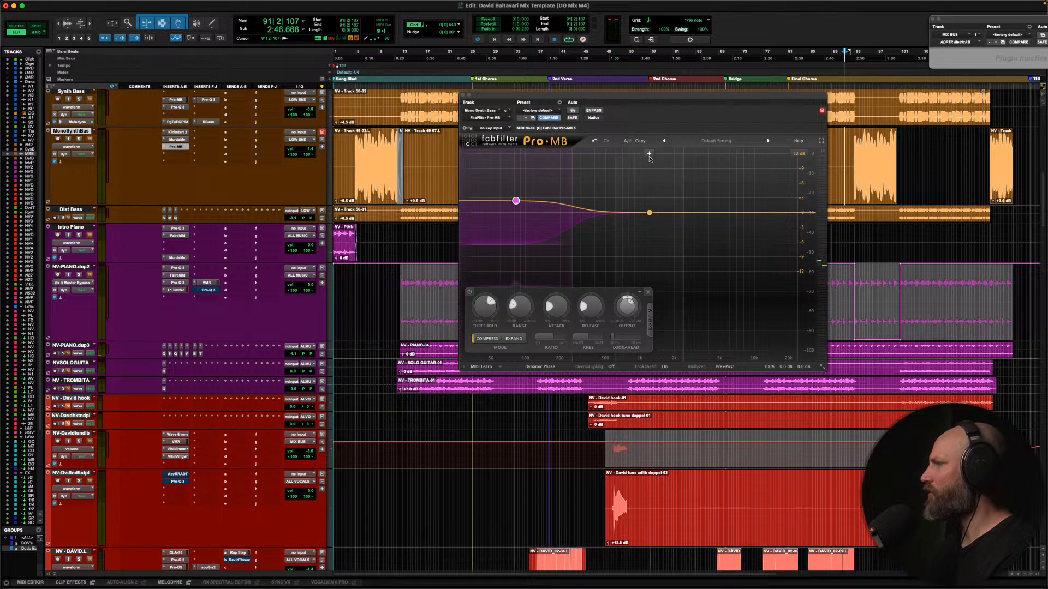
Play from bar 91 with the Pro-MB window moved off the late bass clips, and widen the low band by raising its high crossover
key(space)
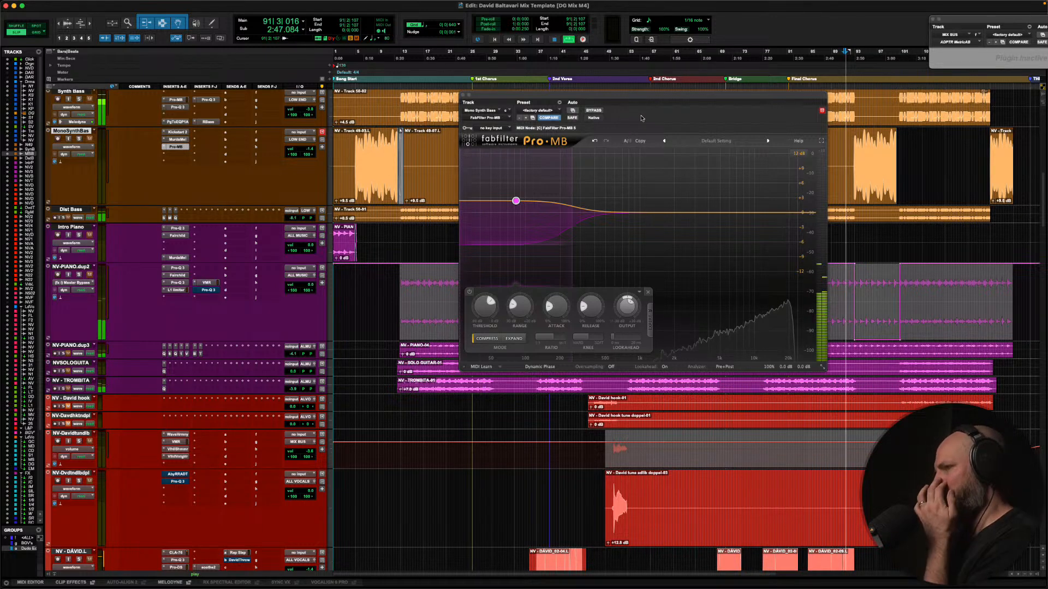
scroll(189, 249, up, 15)
key(space)
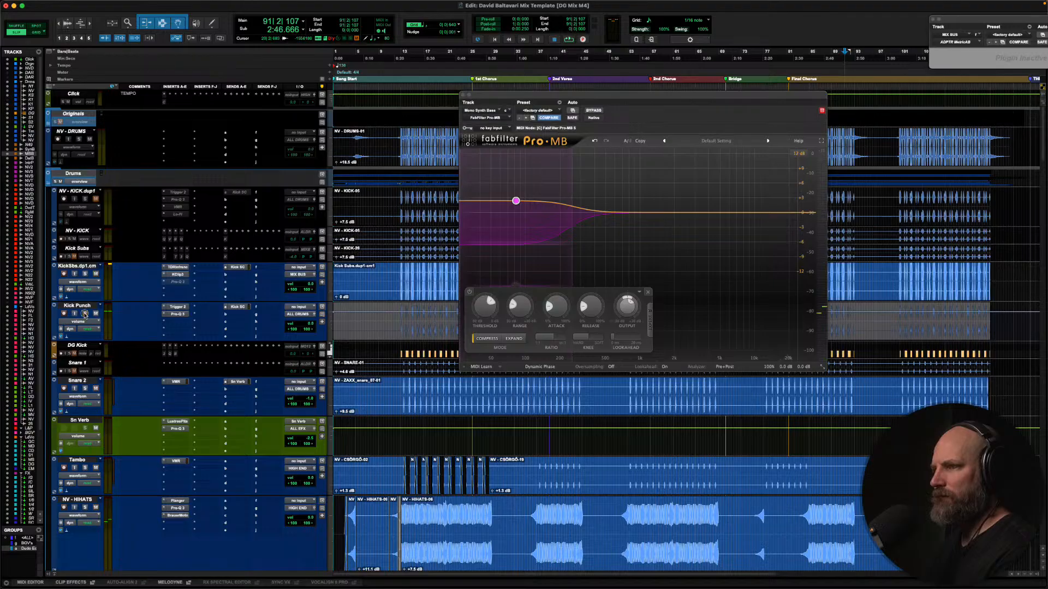
key(space)
scroll(465, 402, down, 15)
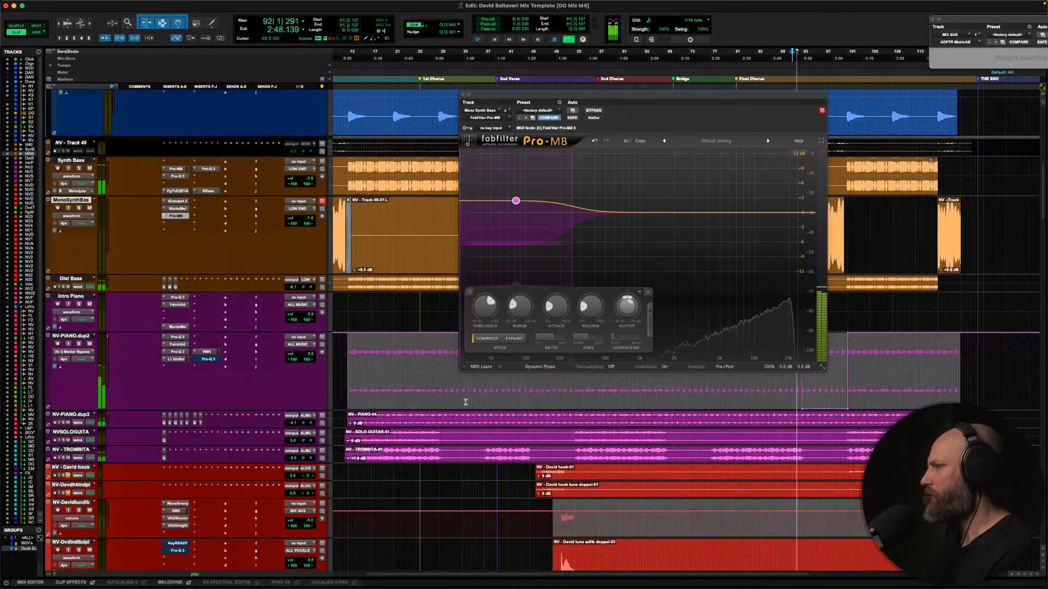
drag(707, 98, 489, 79)
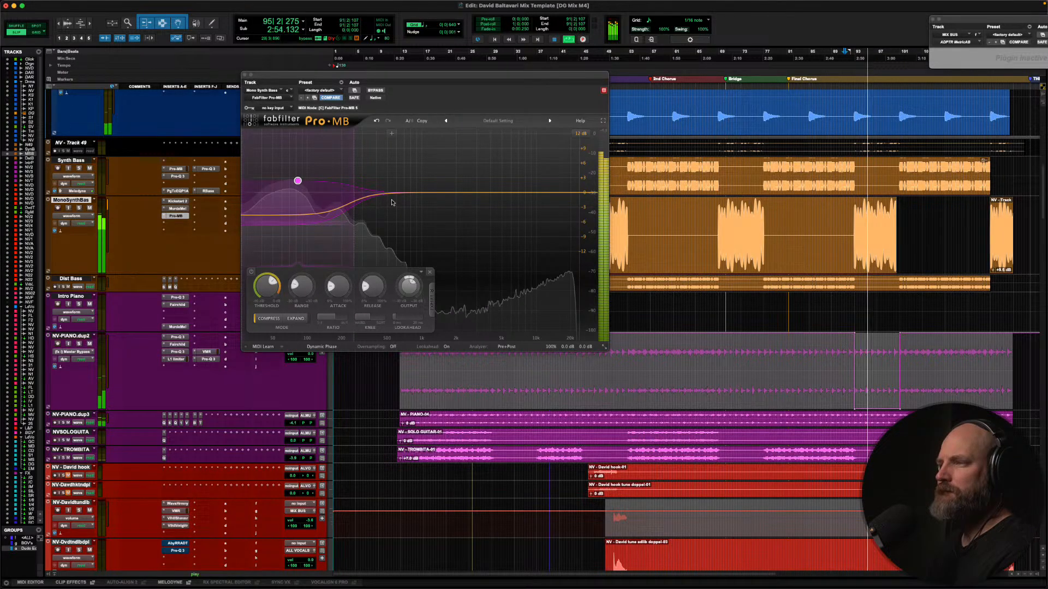
mouse_move(355, 171)
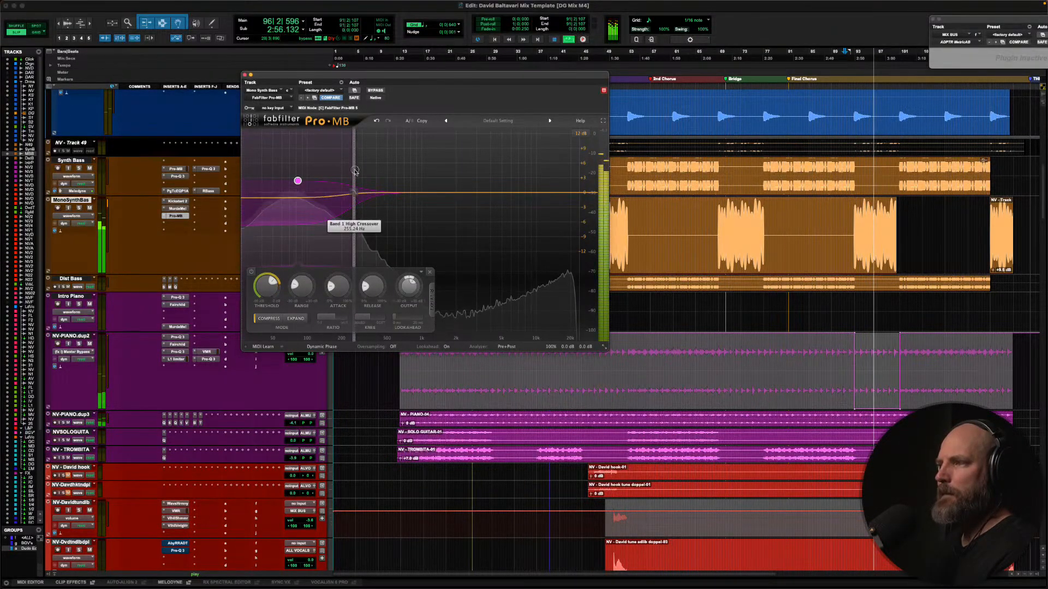
drag(355, 171, 379, 170)
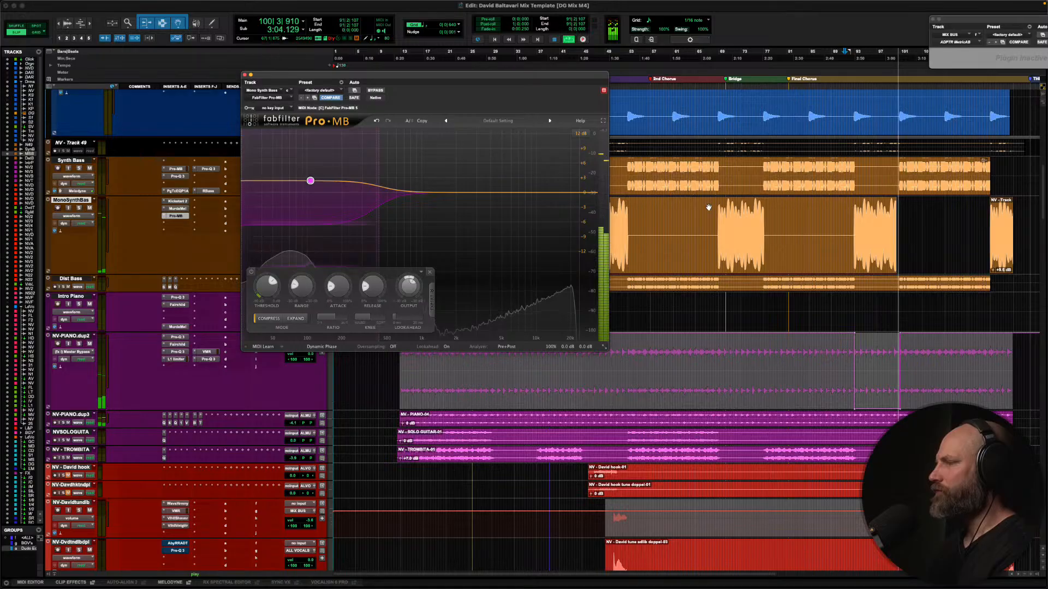
Compare Pro-MB bypassed and active on the Mono Synth Bass clip at bar 93, playing from bar 92
click(713, 231)
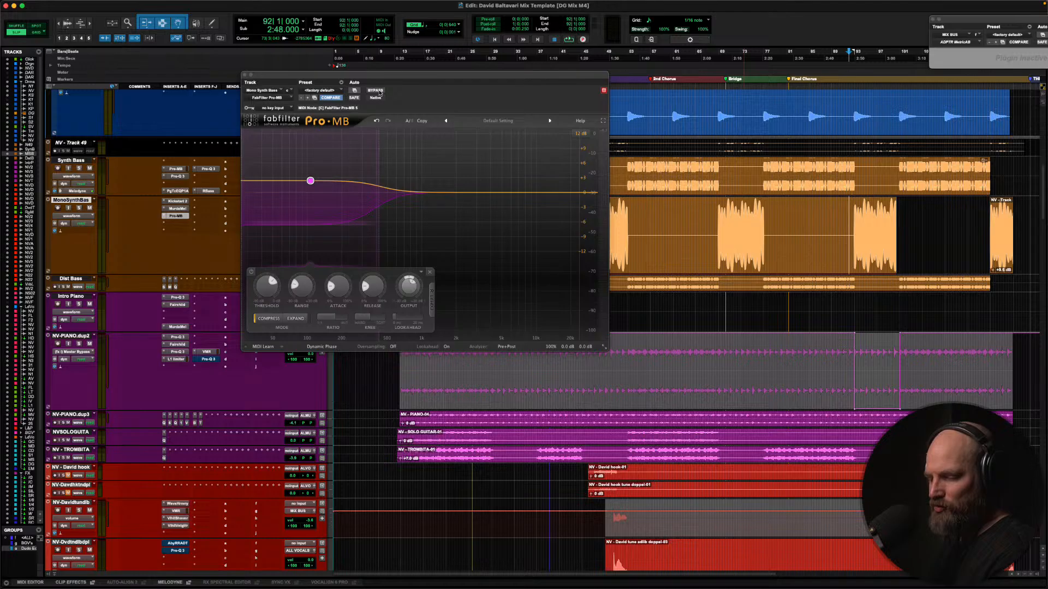
key(space)
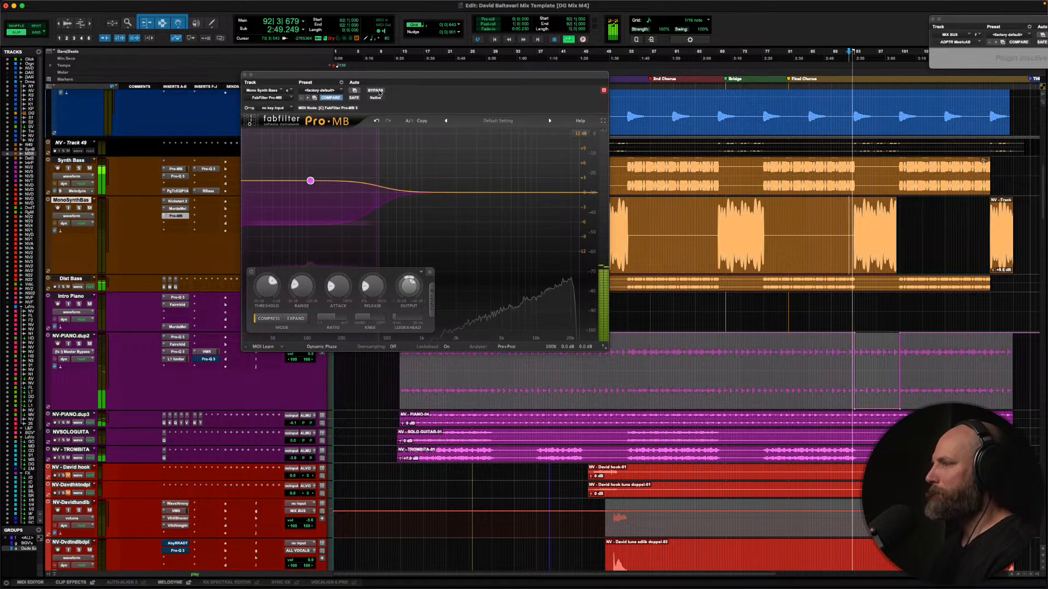
click(379, 92)
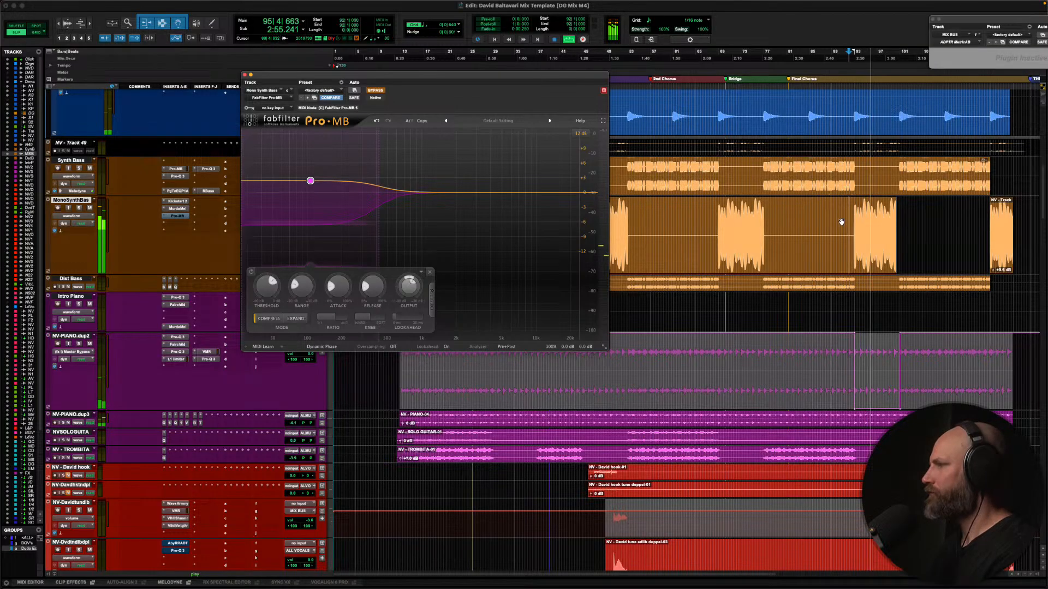
click(866, 222)
key(t)
key(t)
scroll(866, 223, right, 3)
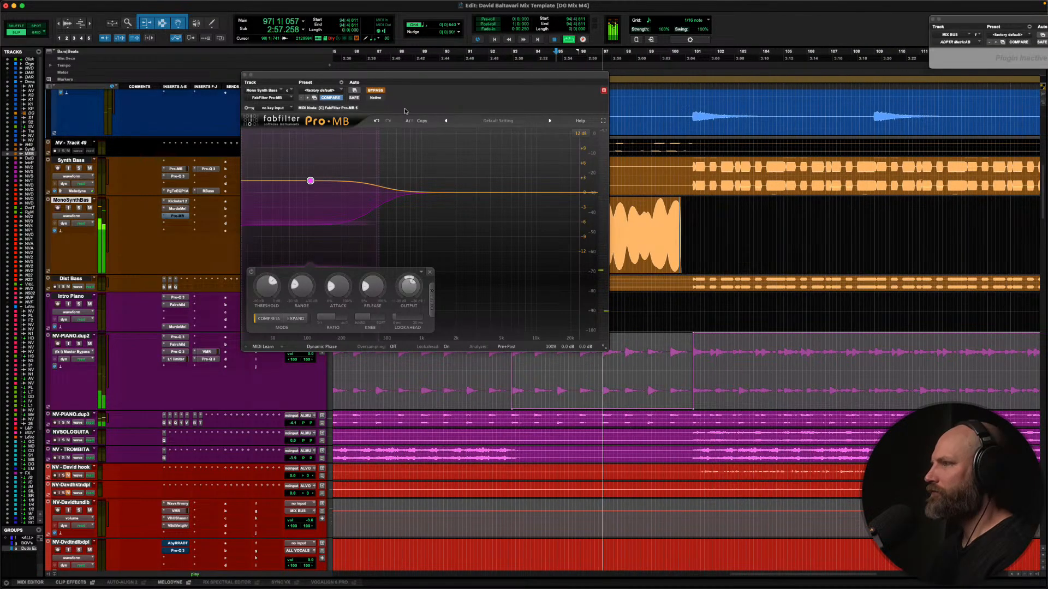
click(375, 90)
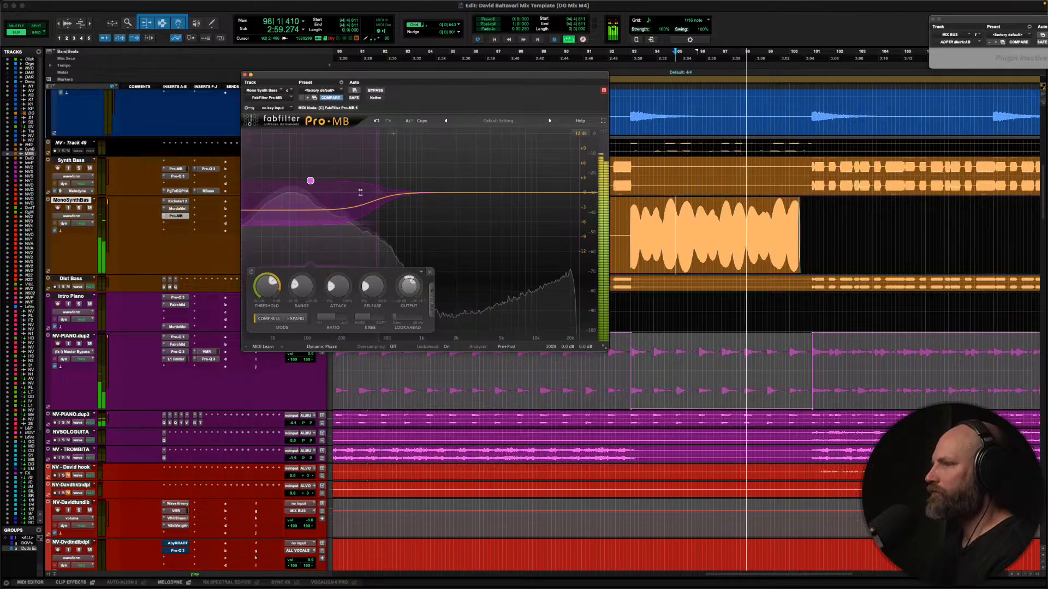
Raise Pro-MB's overall output level to about +1.6 dB, replay the clip to check it, and close the plug-in
mouse_move(314, 183)
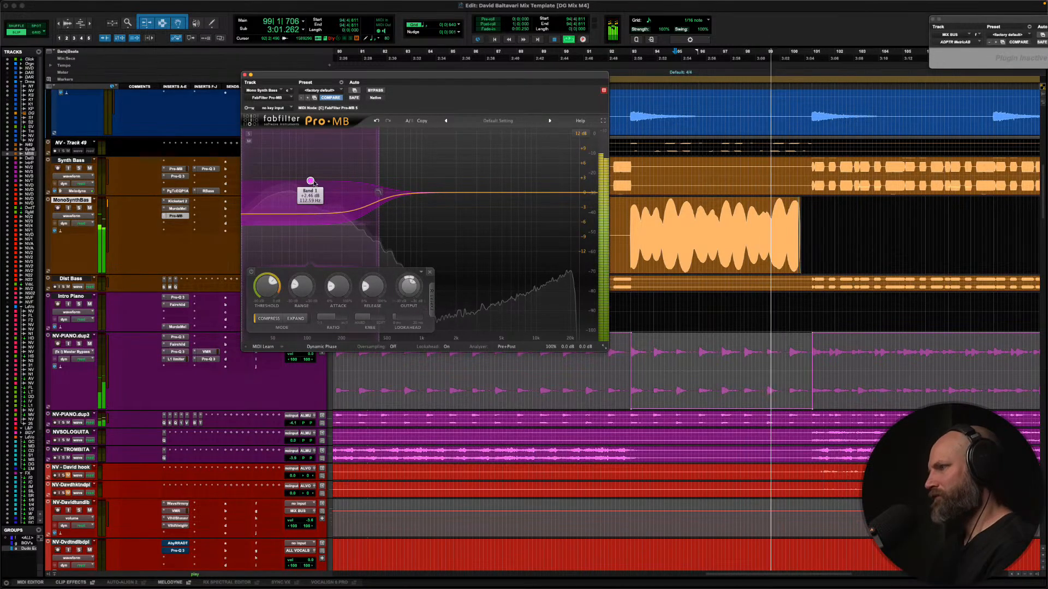
mouse_move(583, 320)
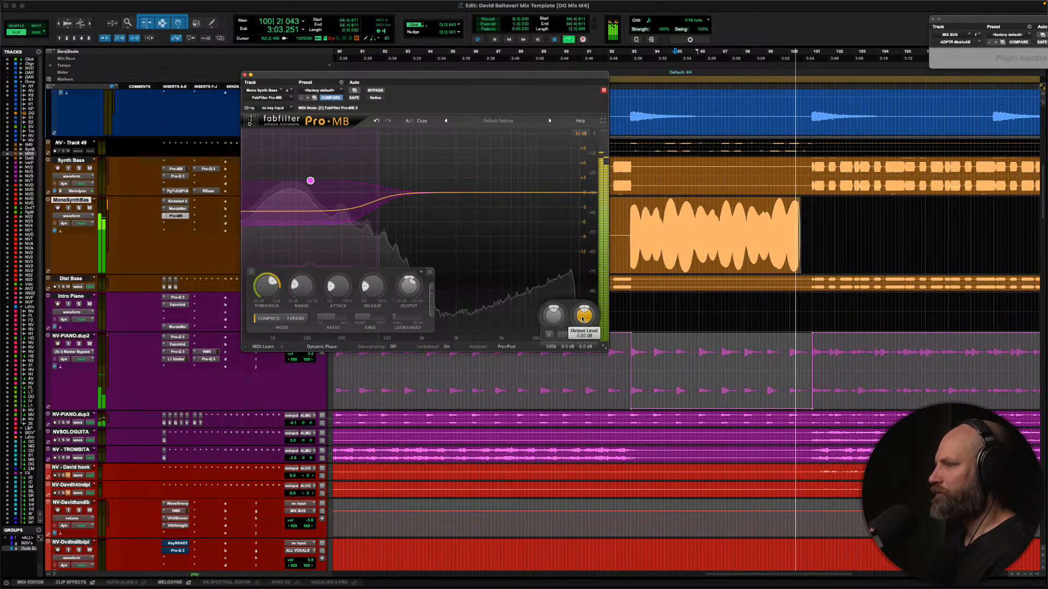
drag(583, 319, 583, 299)
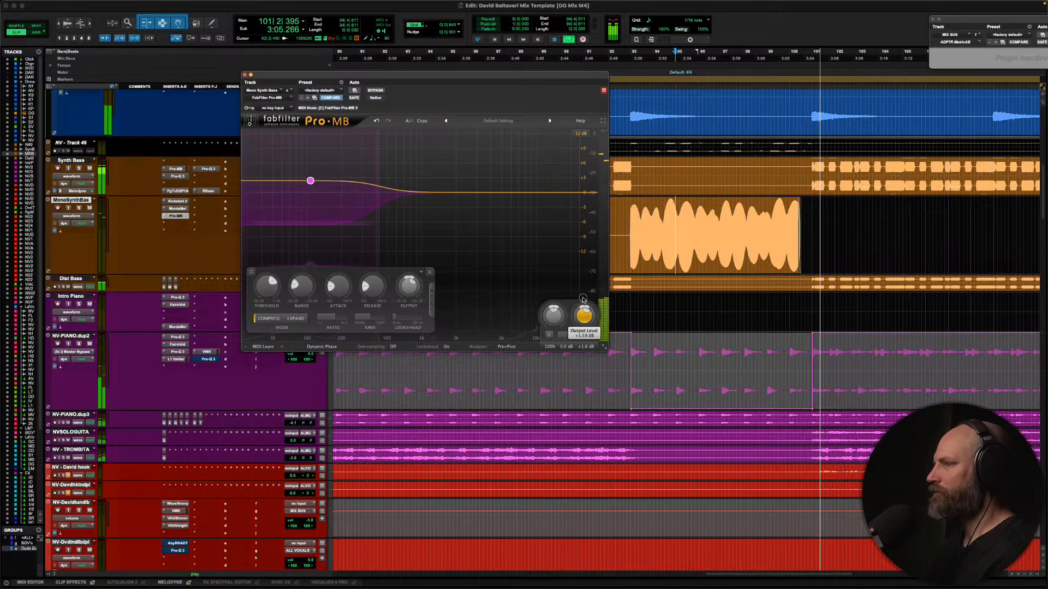
key(space)
key(space)
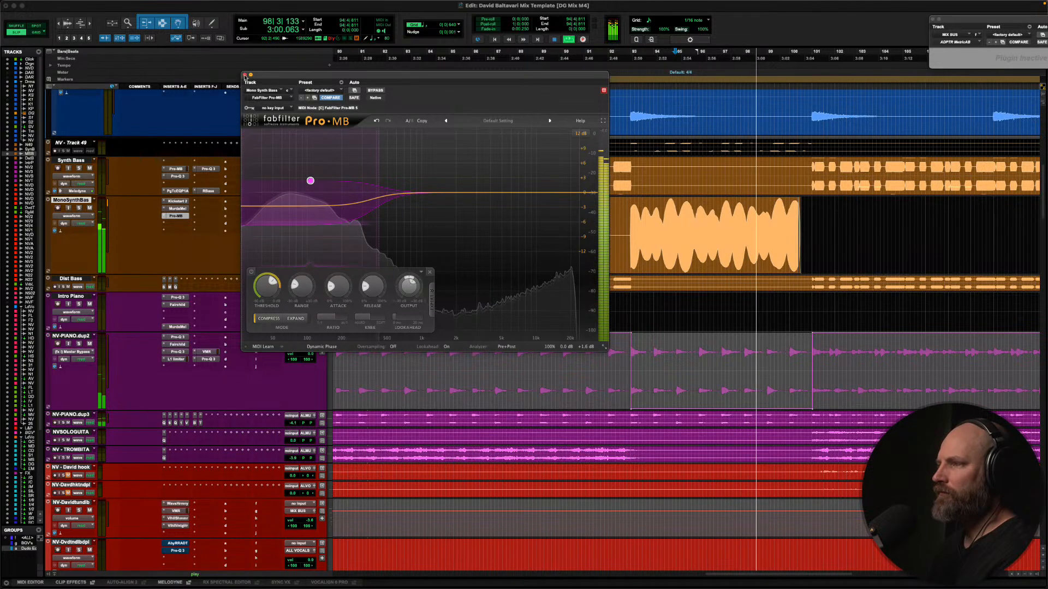
click(244, 74)
key(space)
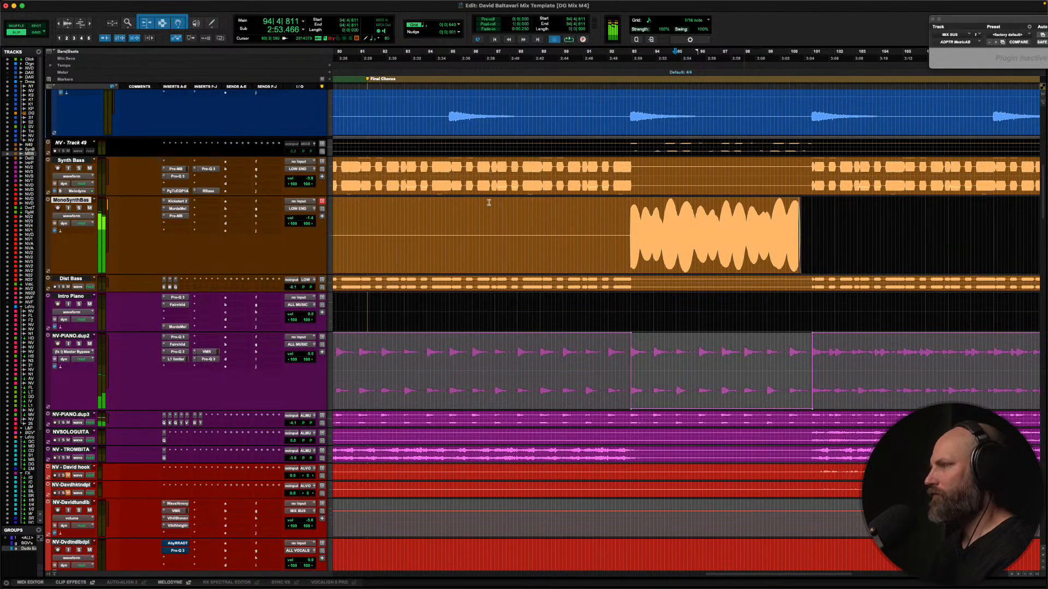
Return to the song start, enlarge the Dist Bass track, and move it directly above Mono Synth Bass
click(606, 215)
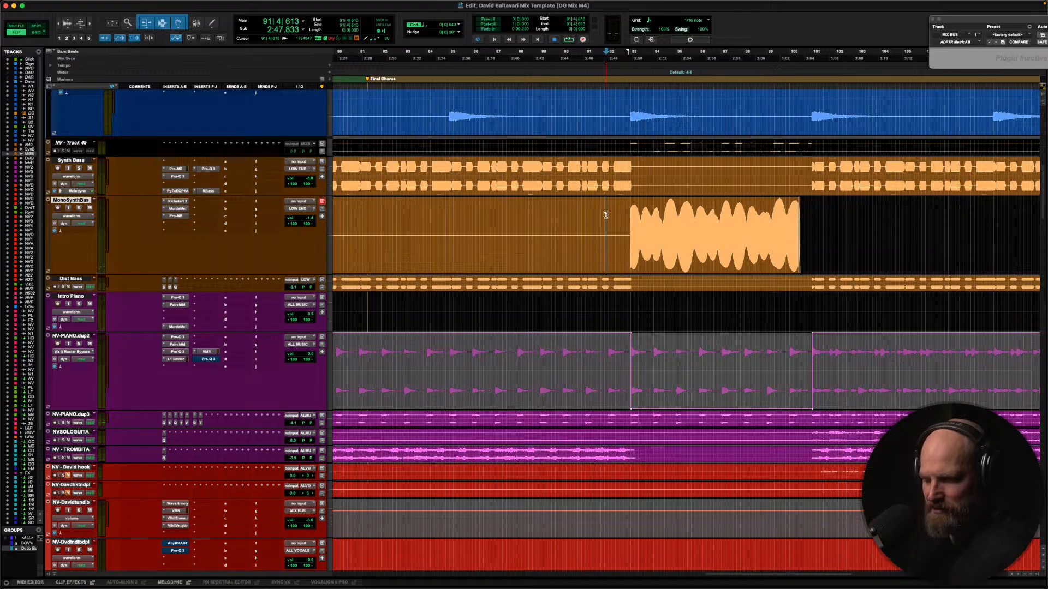
key(Return)
key(alt+bracketleft)
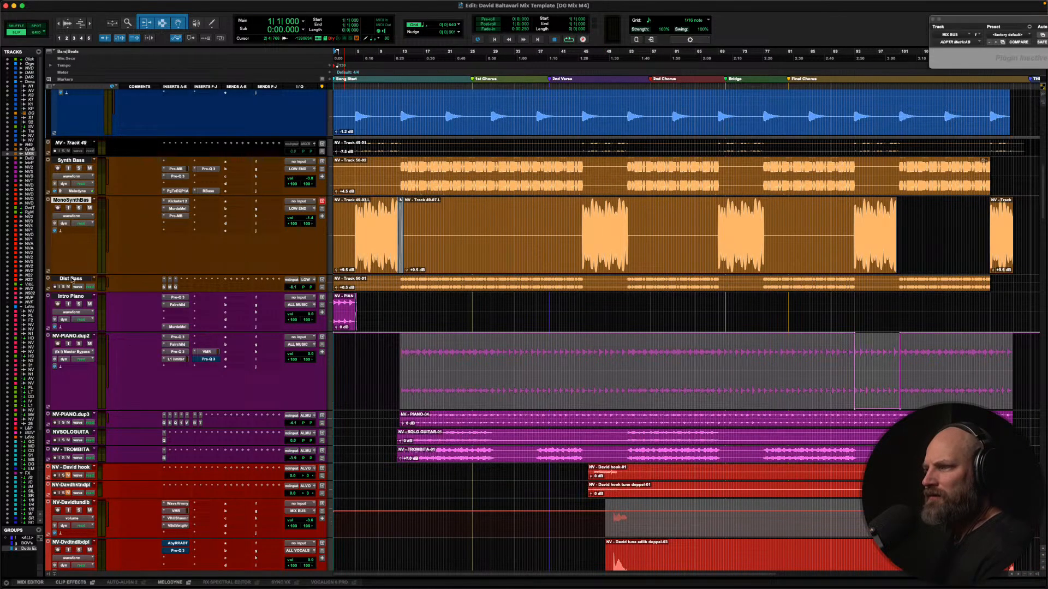
click(71, 280)
key(ctrl+Up)
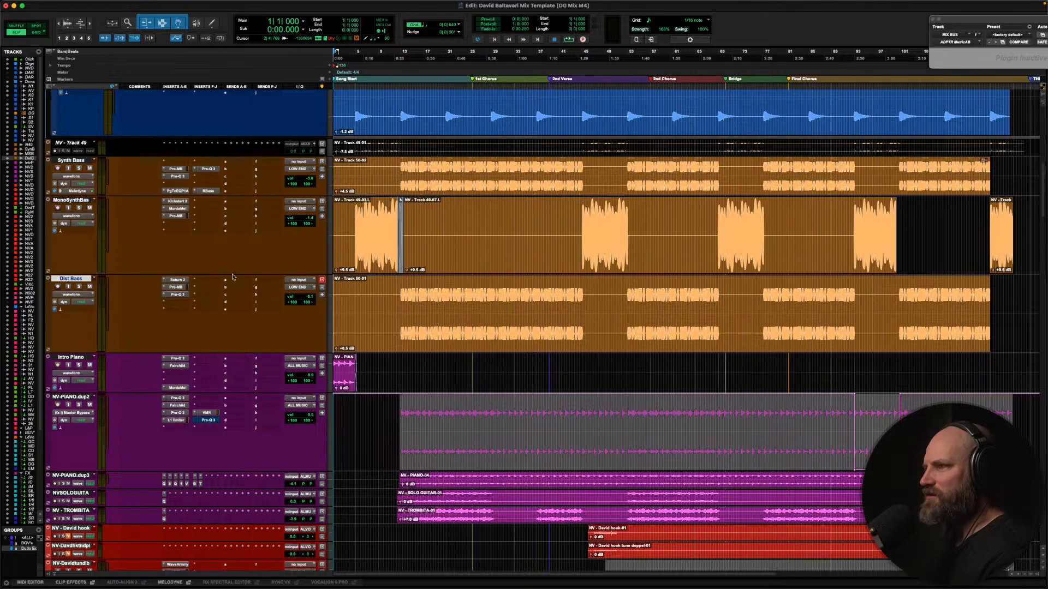
drag(77, 279, 70, 204)
Audition the soloed Synth Bass from its entry at bar 13, and add Dist Bass to the track selection
click(382, 170)
key(Tab)
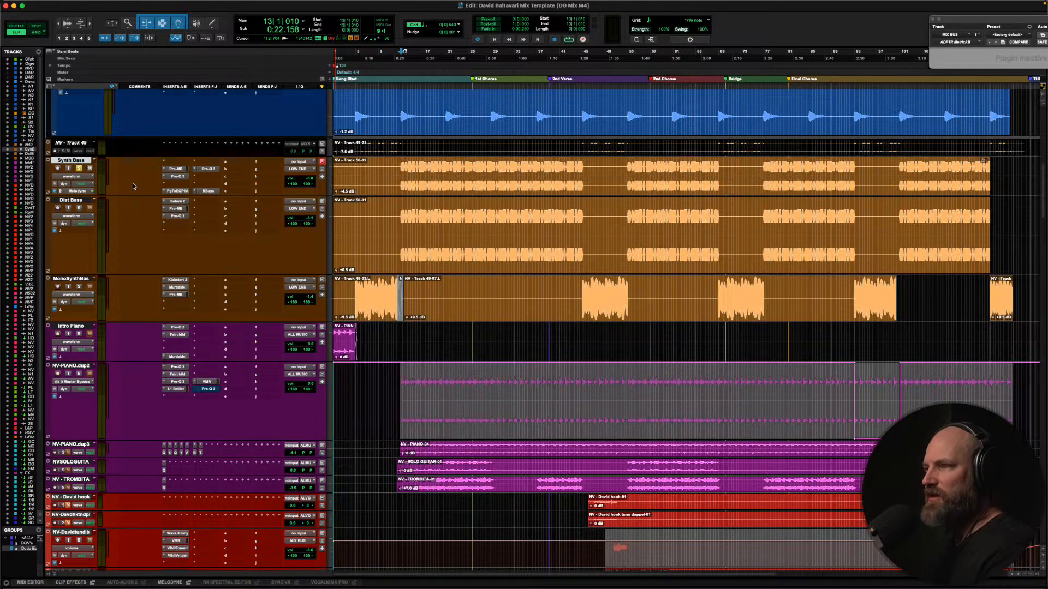
key(space)
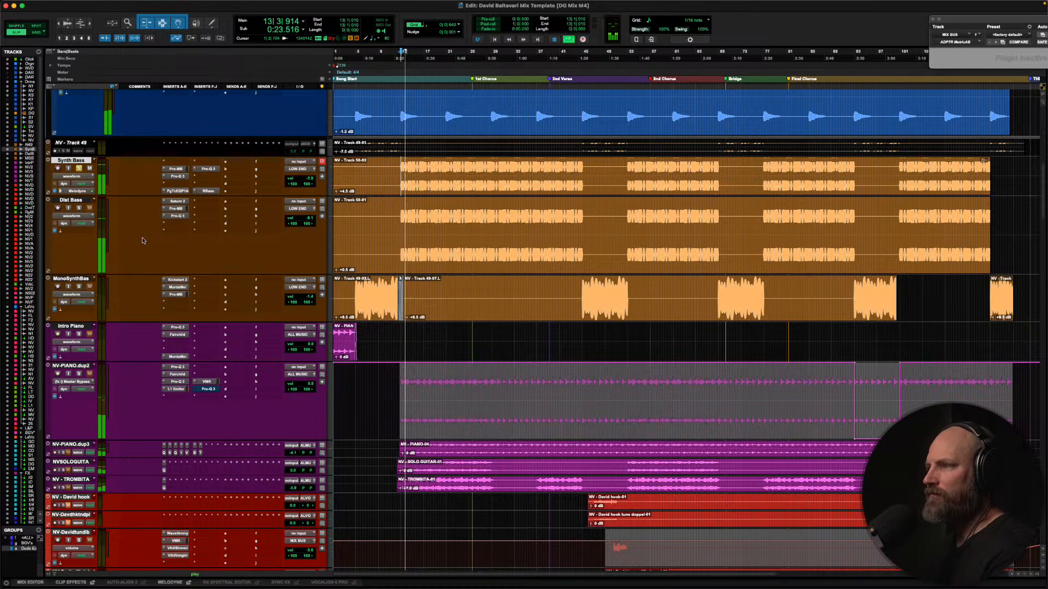
shift+click(74, 202)
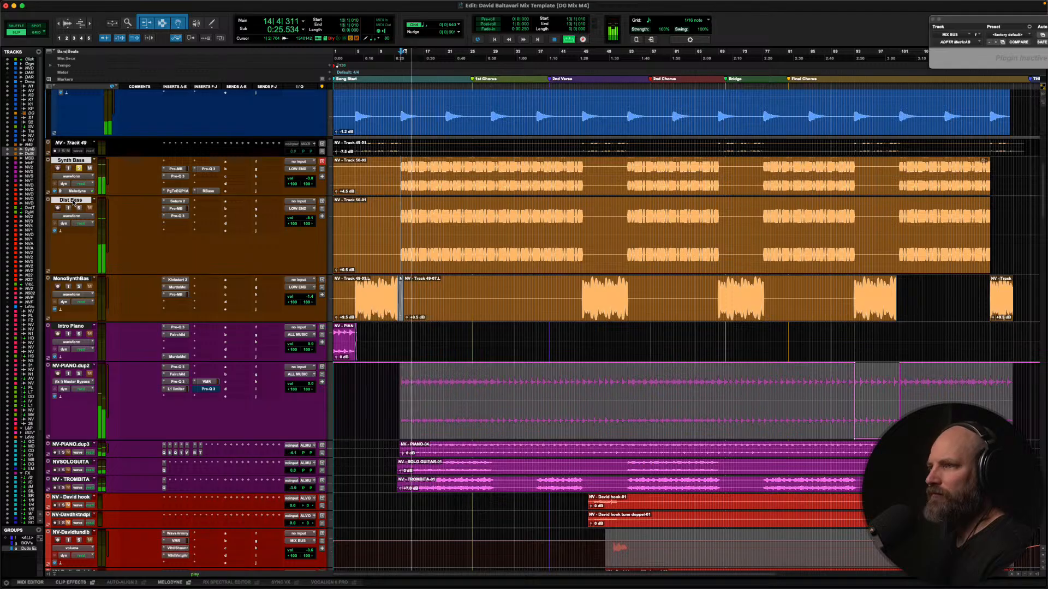
key(space)
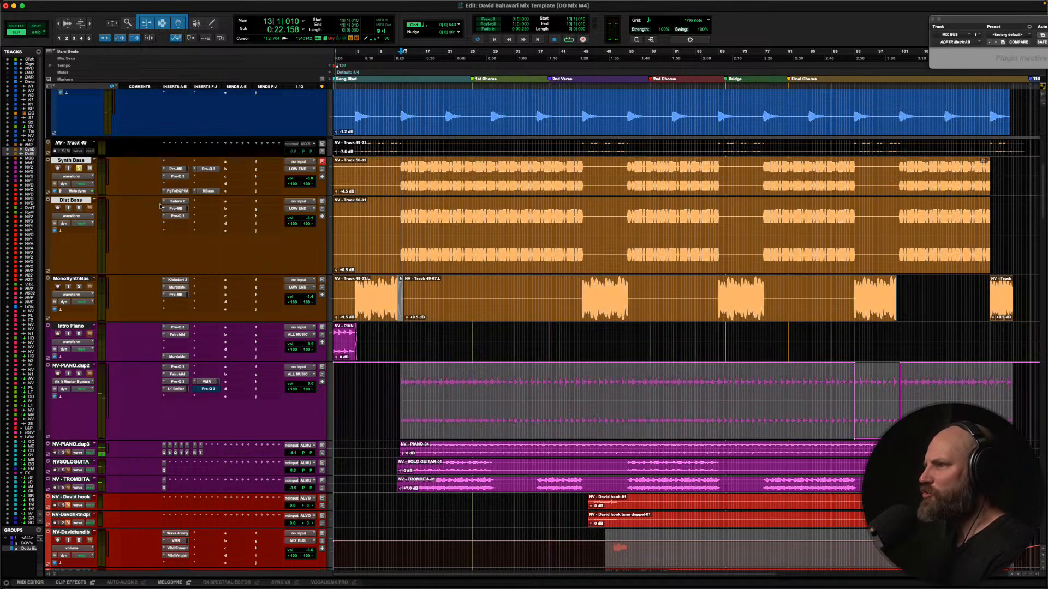
Replay the basses from bar 13, toggling Saturn 2 on Dist Bass and muting the Dist Bass track for comparison
key(space)
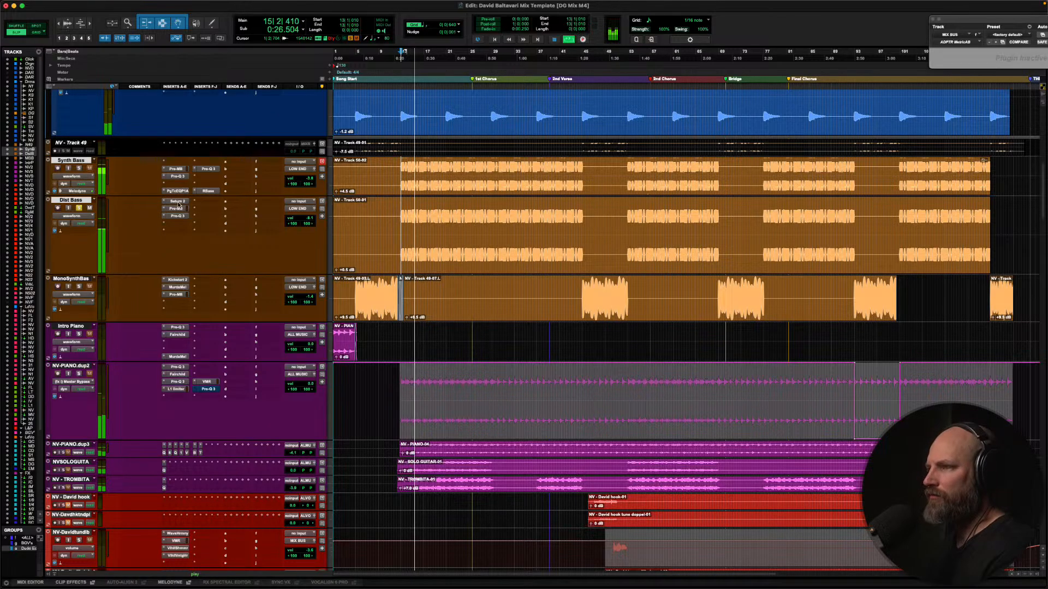
click(179, 202)
click(178, 202)
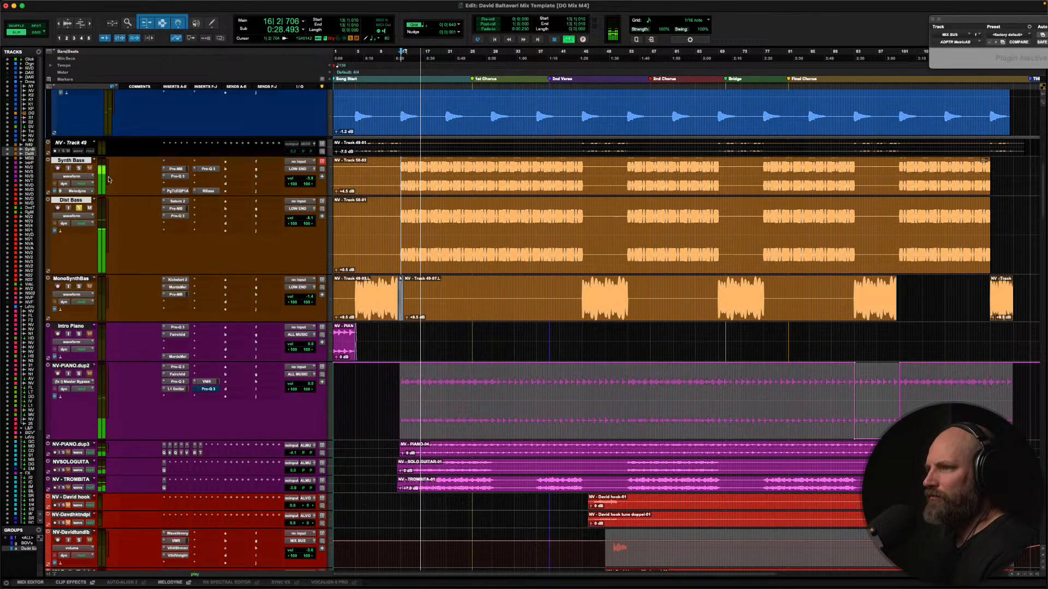
click(90, 209)
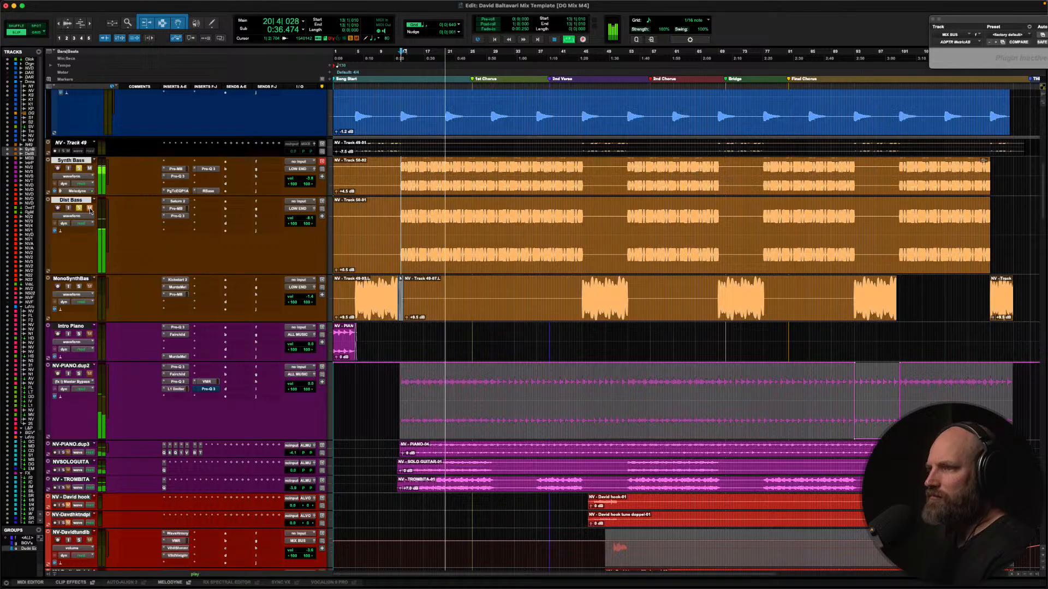
key(space)
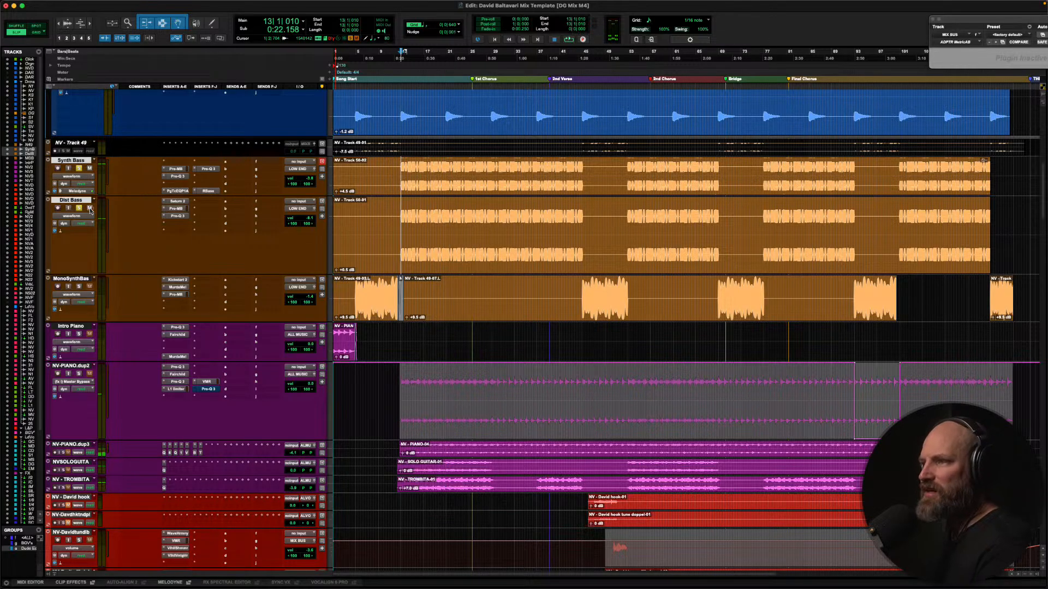
Select only Dist Bass and play briefly from bar 13 with its Saturn 2, Pro-MB and Pro-Q 3 inserts bypassed
click(72, 201)
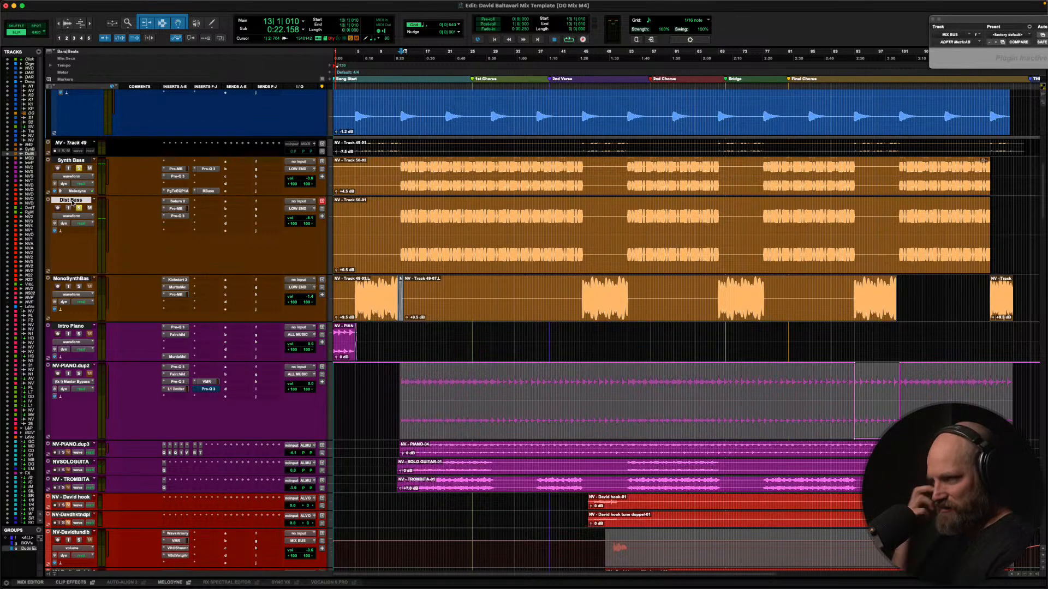
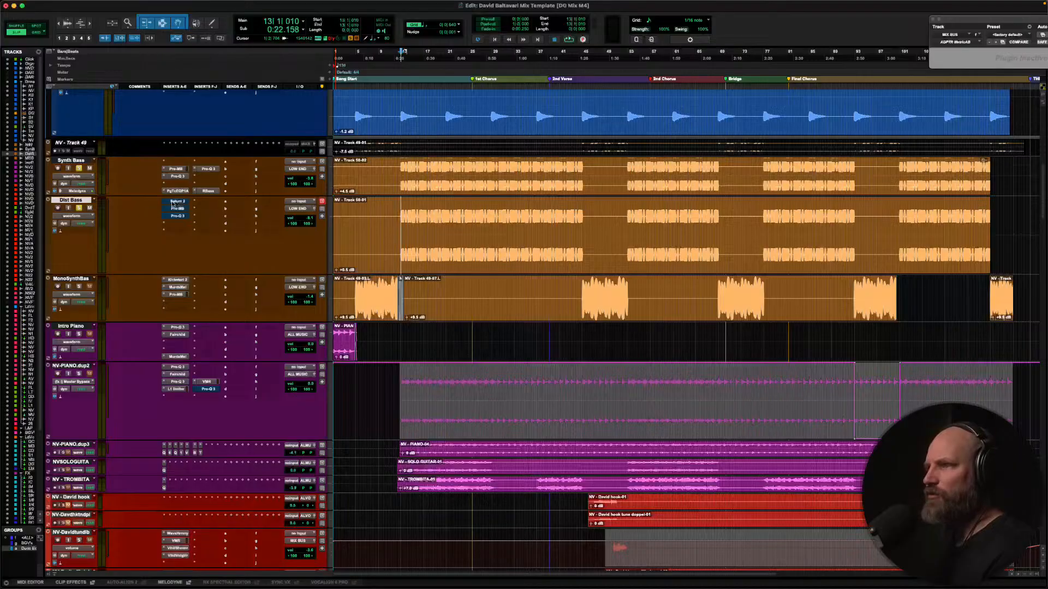
key(space)
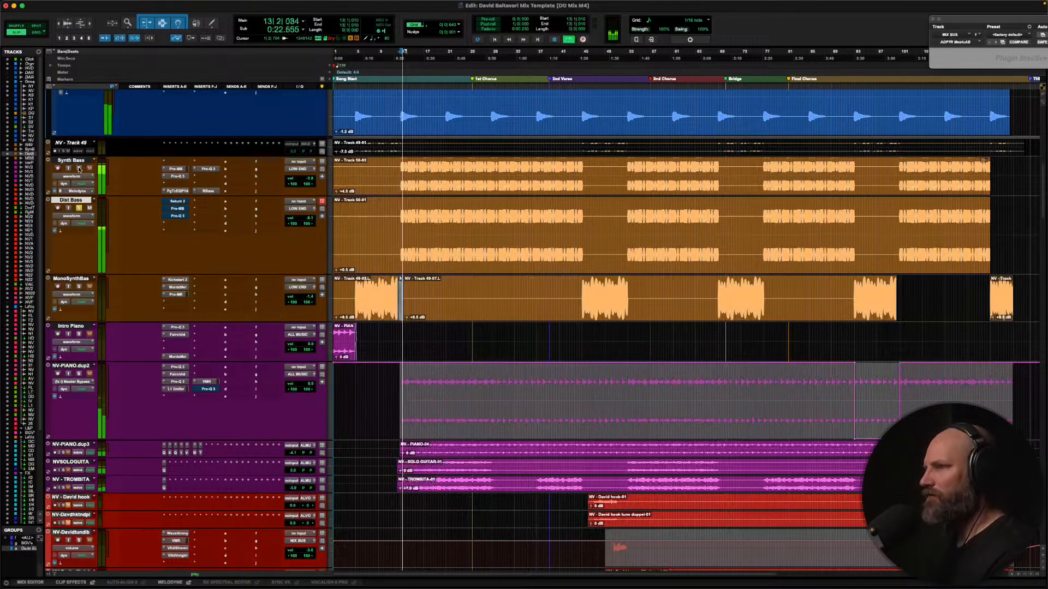
key(space)
Open Saturn 2 on Dist Bass, take it out of bypass, and replay from bar 13 comparing it active and bypassed
click(177, 201)
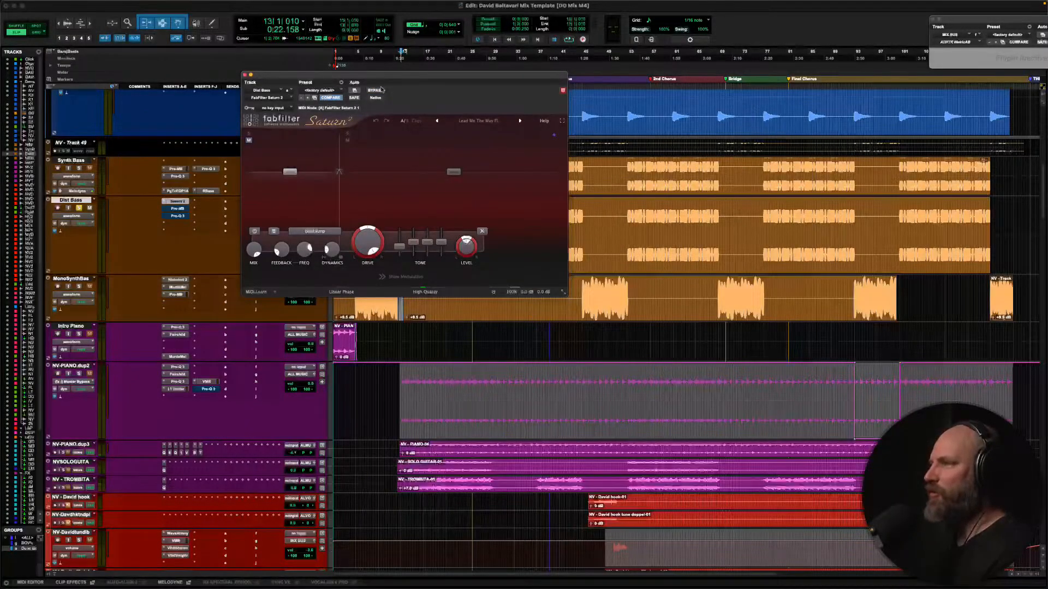
drag(391, 76, 509, 91)
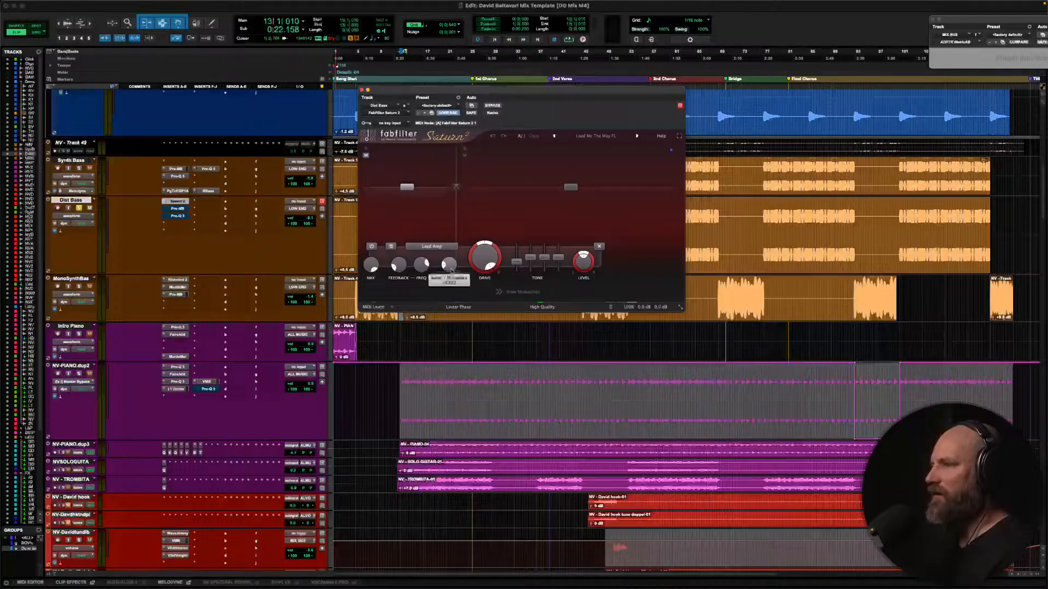
key(space)
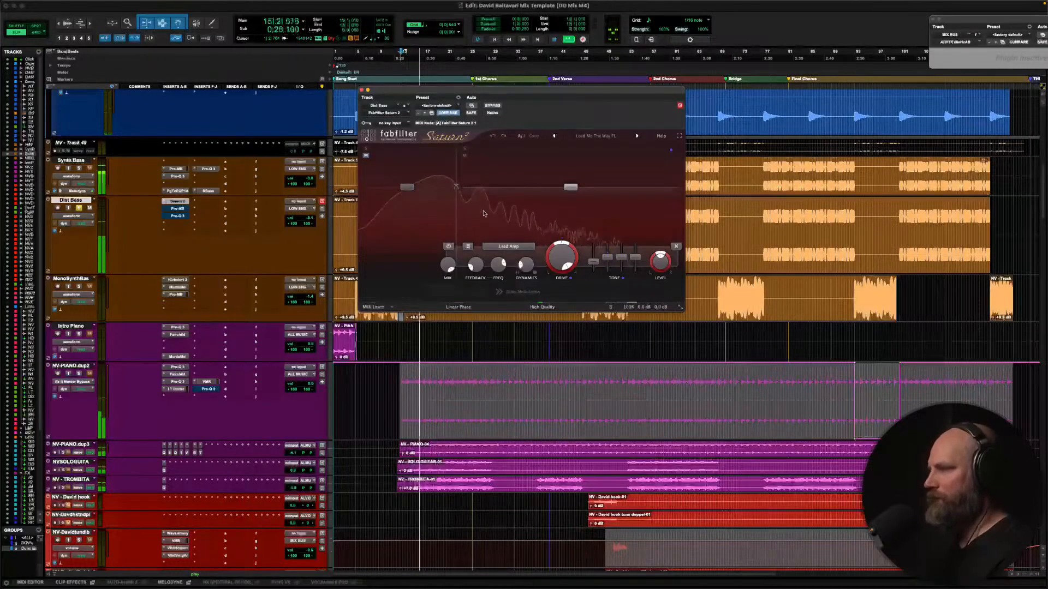
key(space)
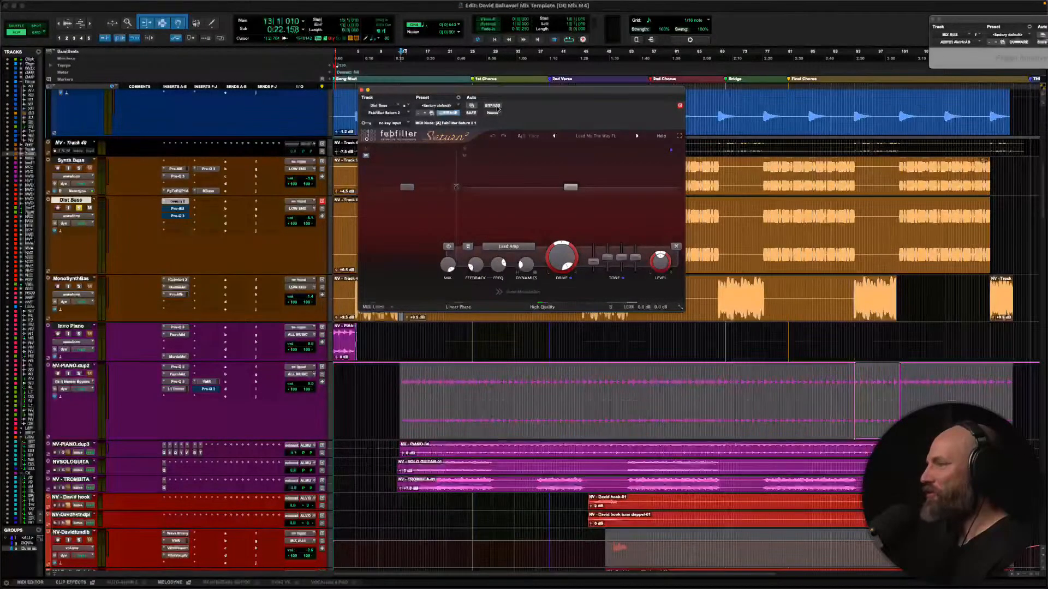
key(space)
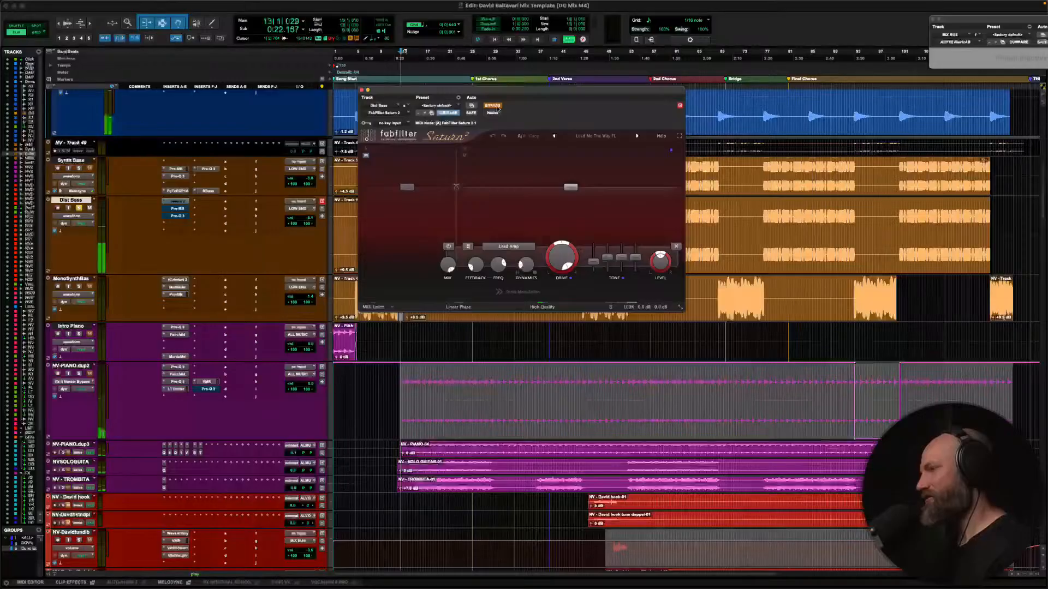
click(498, 107)
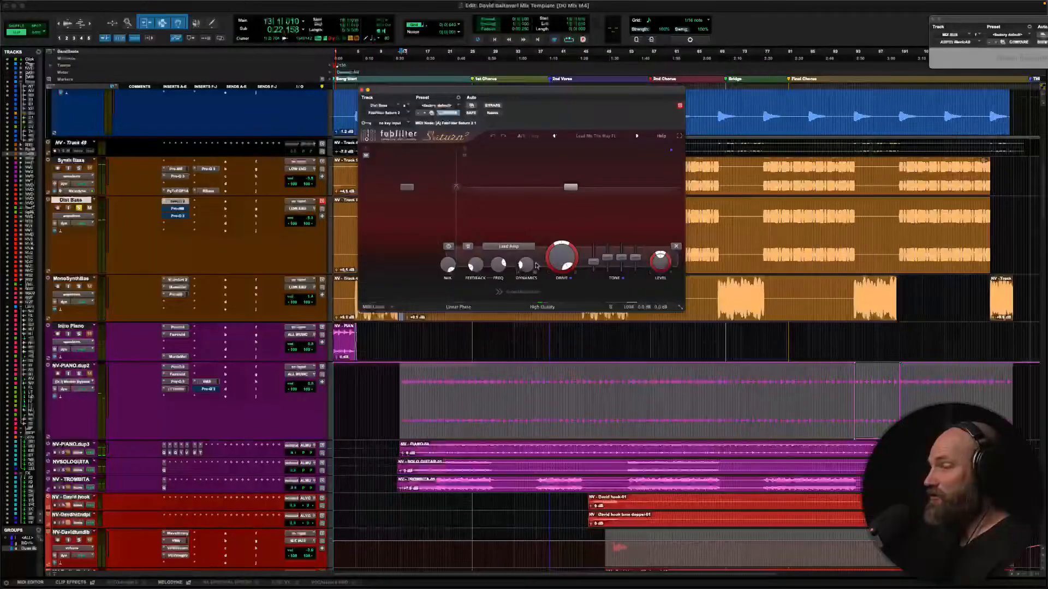
Try Saturn 2's Band 2 Dynamics around zero during playback, undo the change, and replay for comparison
mouse_move(529, 266)
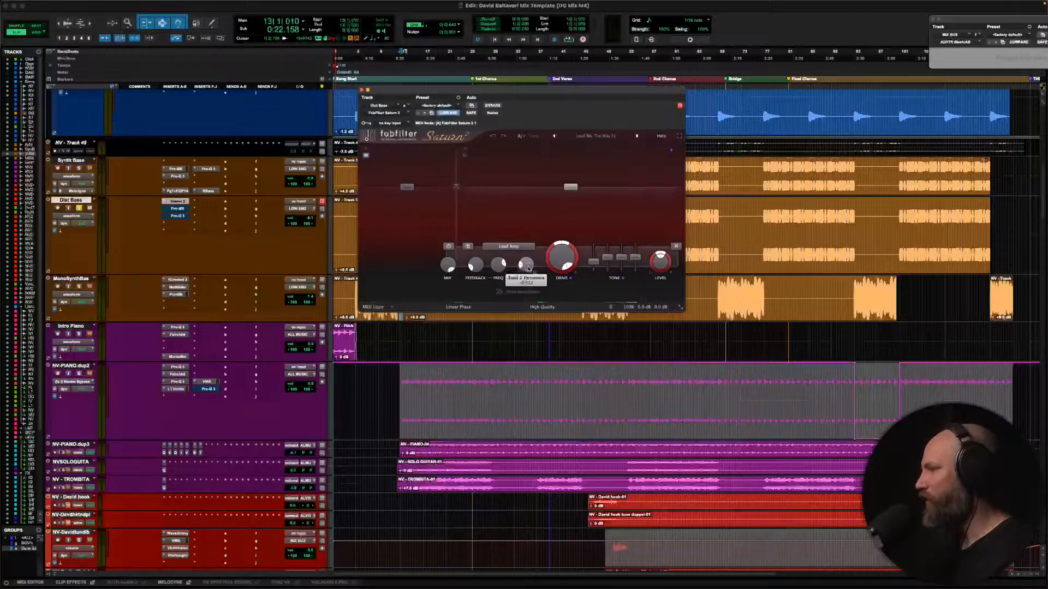
drag(529, 268, 528, 261)
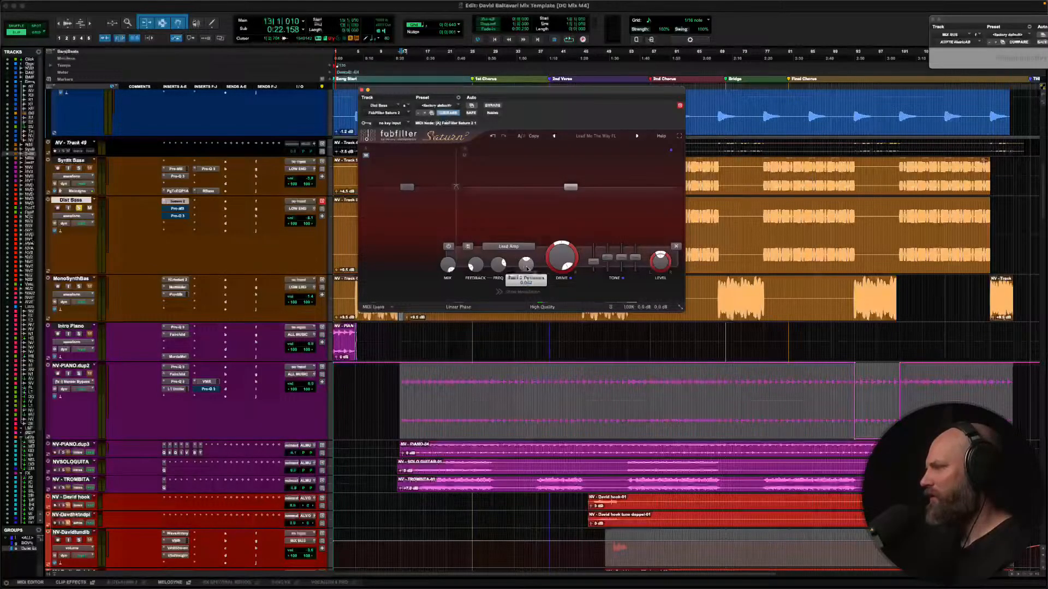
key(space)
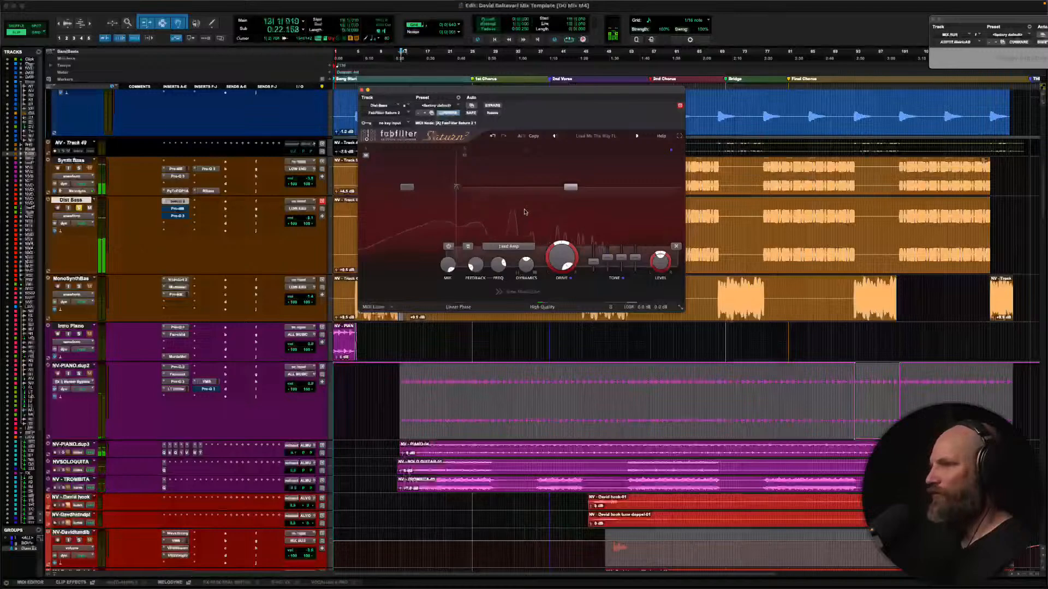
key(space)
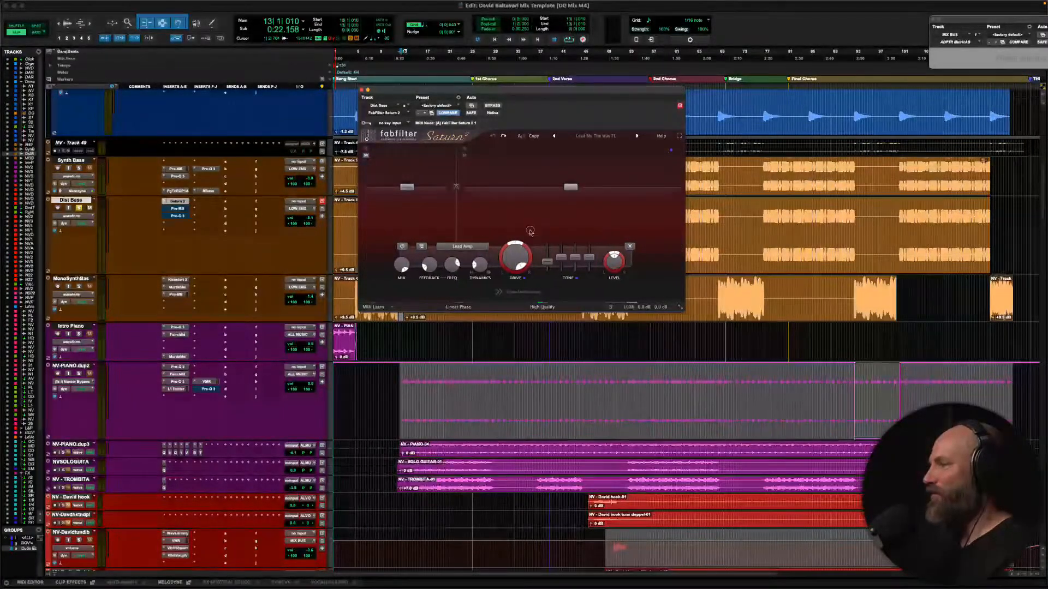
key(space)
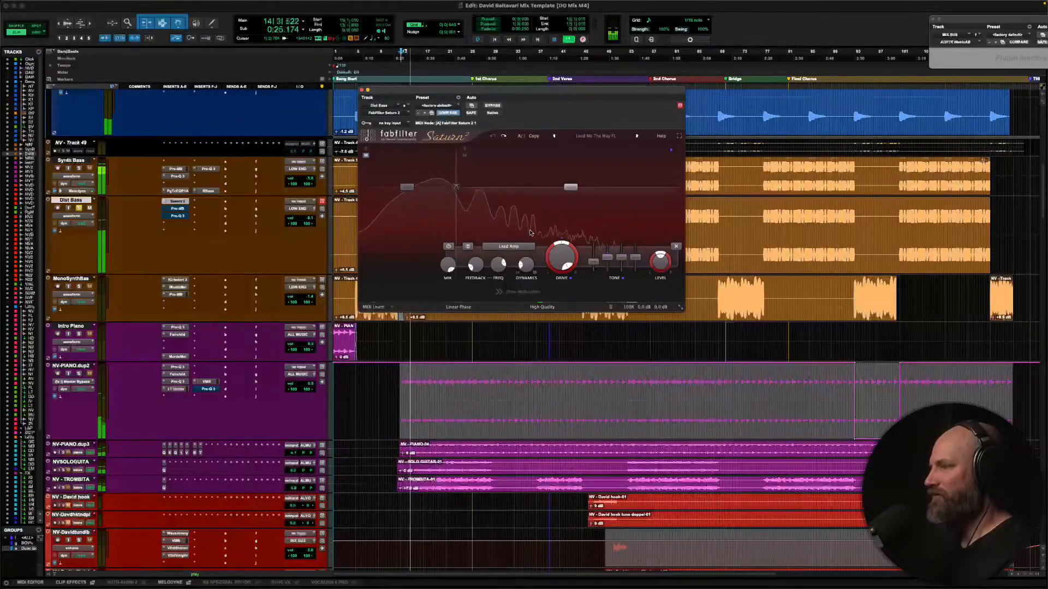
key(space)
drag(530, 266, 527, 257)
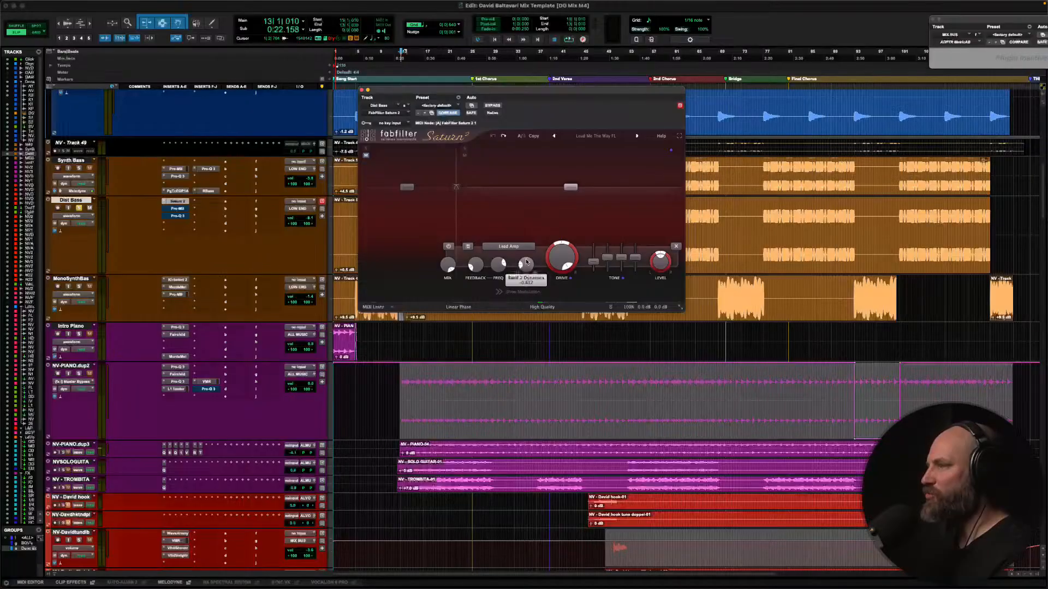
mouse_move(532, 265)
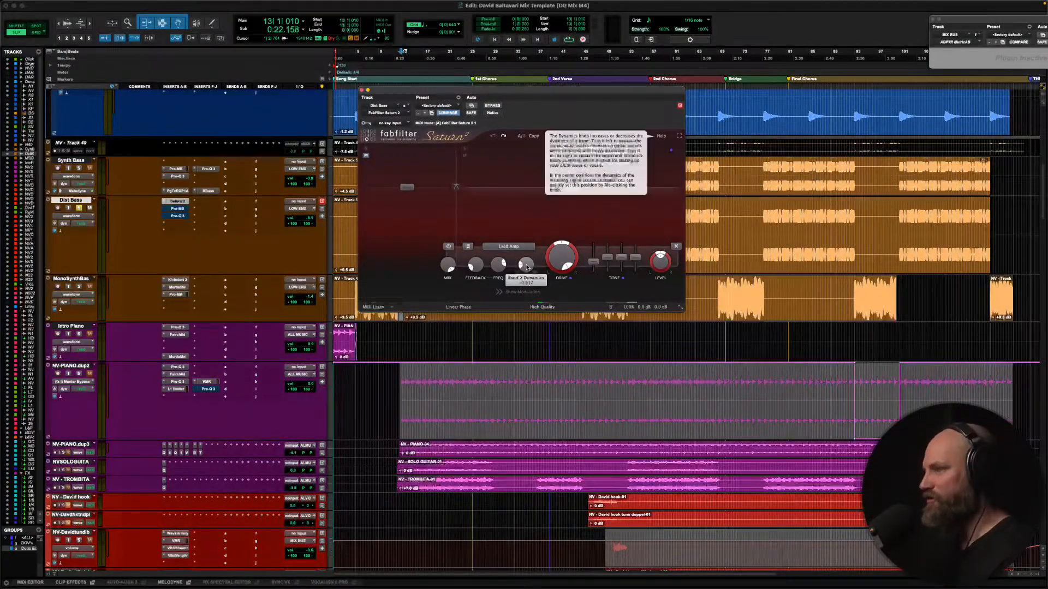
Open Pro-MB on Dist Bass, take it out of bypass, and play from bar 13 to hear its low band
click(176, 209)
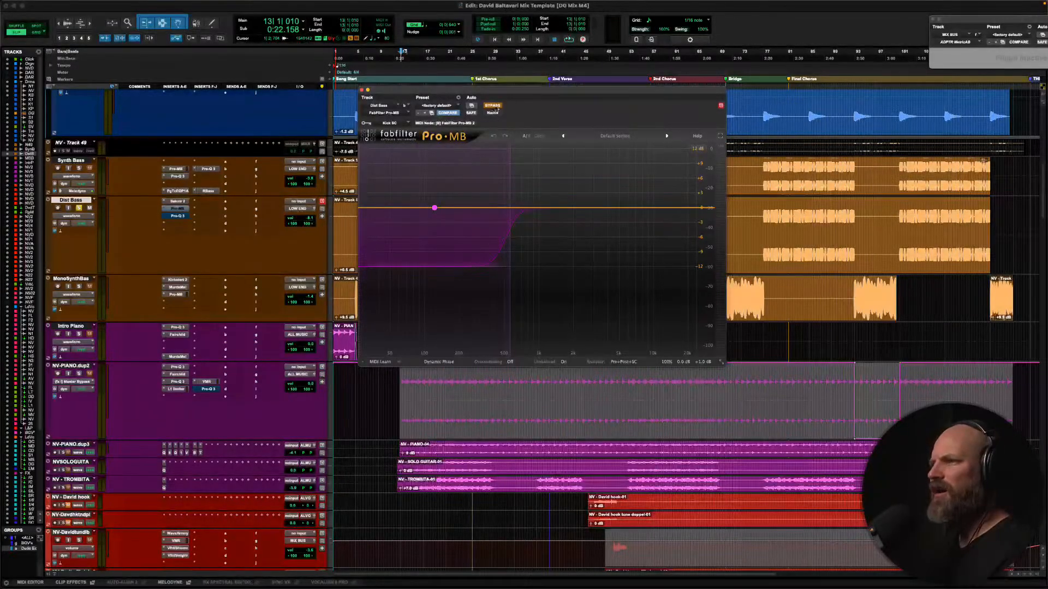
click(493, 105)
key(space)
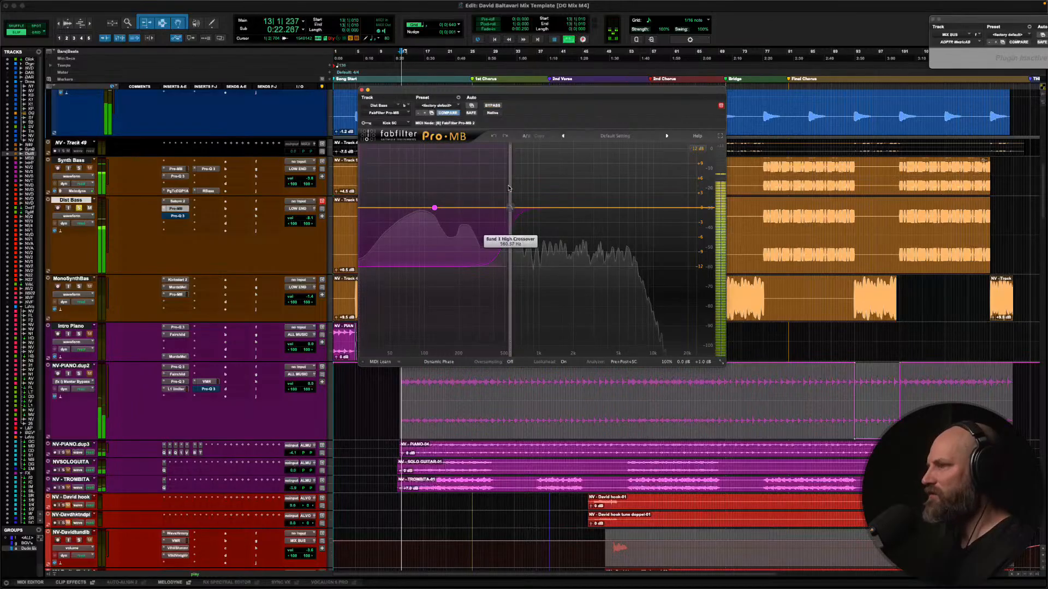
key(space)
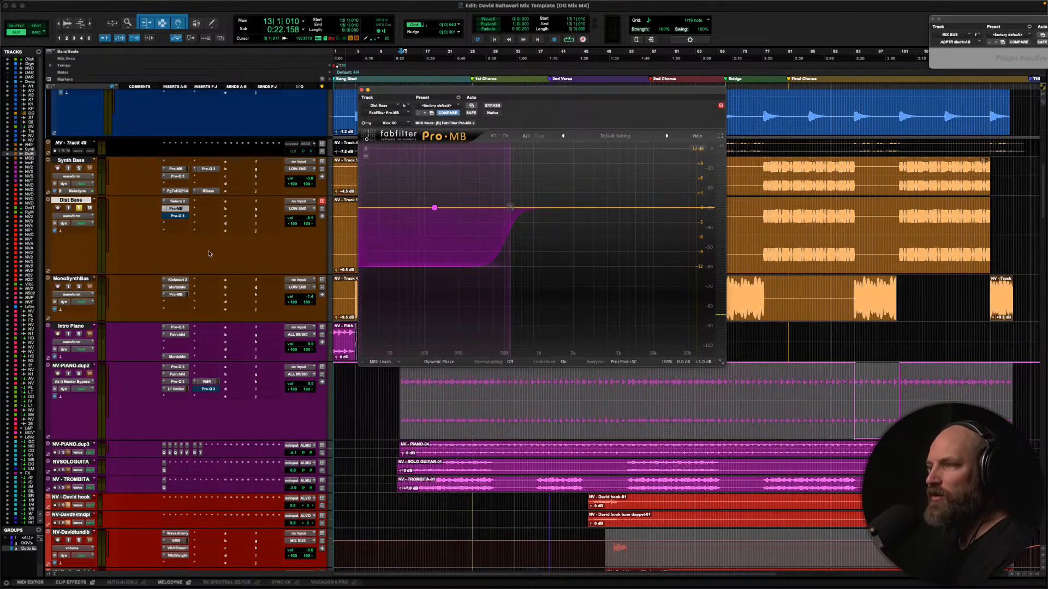
Open Pro-Q 3 on Dist Bass, take it out of bypass, and play from bar 13 with the high cut active
click(174, 217)
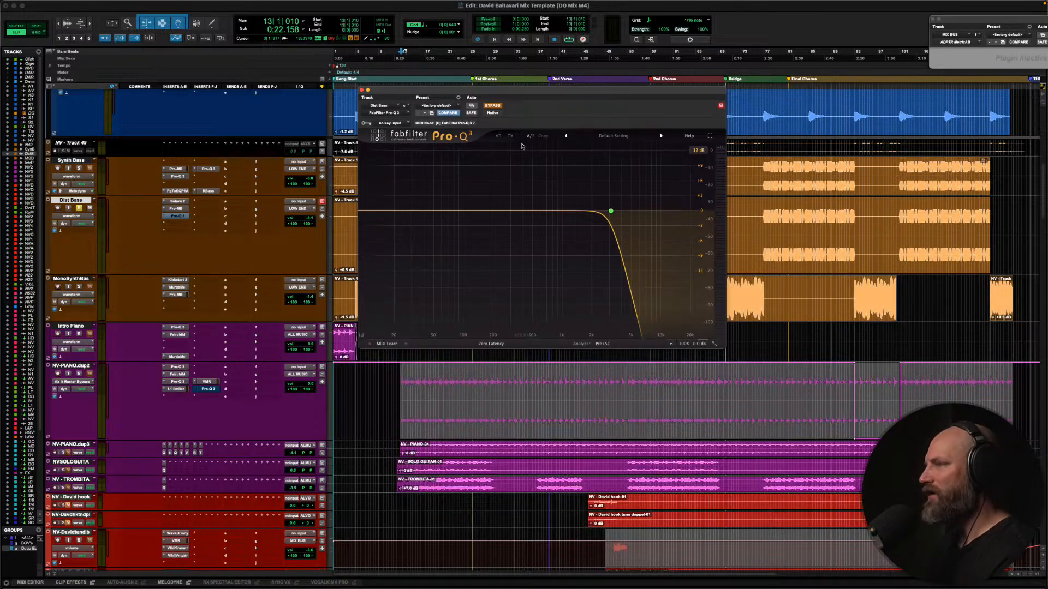
click(494, 106)
key(space)
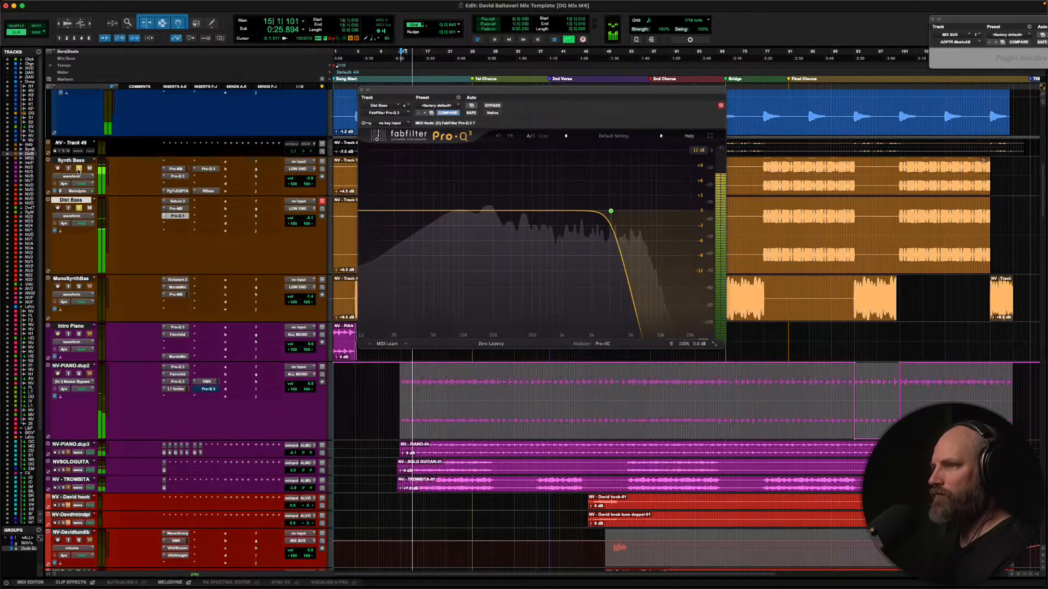
Compare Dist Bass and Synth Bass using their solos, replaying from bar 13 to hear how they combine
click(79, 209)
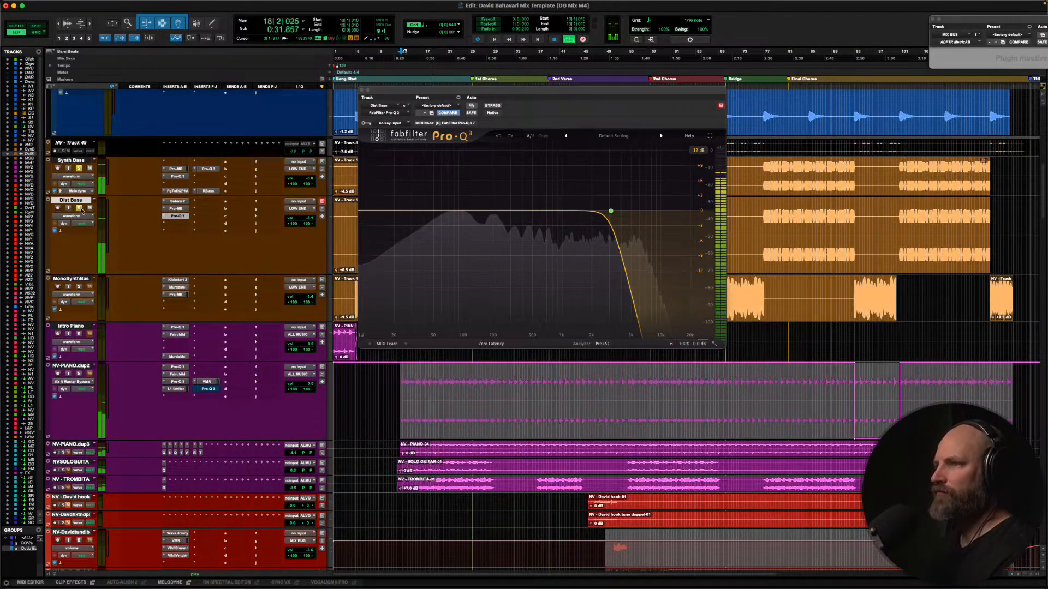
scroll(82, 210, up, 1)
key(space)
scroll(113, 215, up, 10)
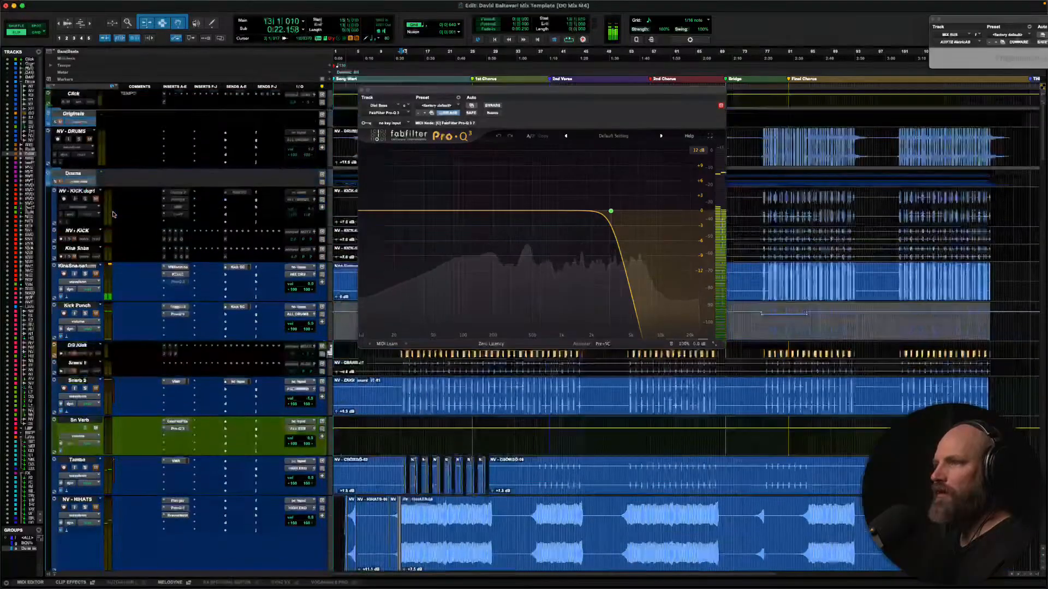
scroll(151, 287, down, 3)
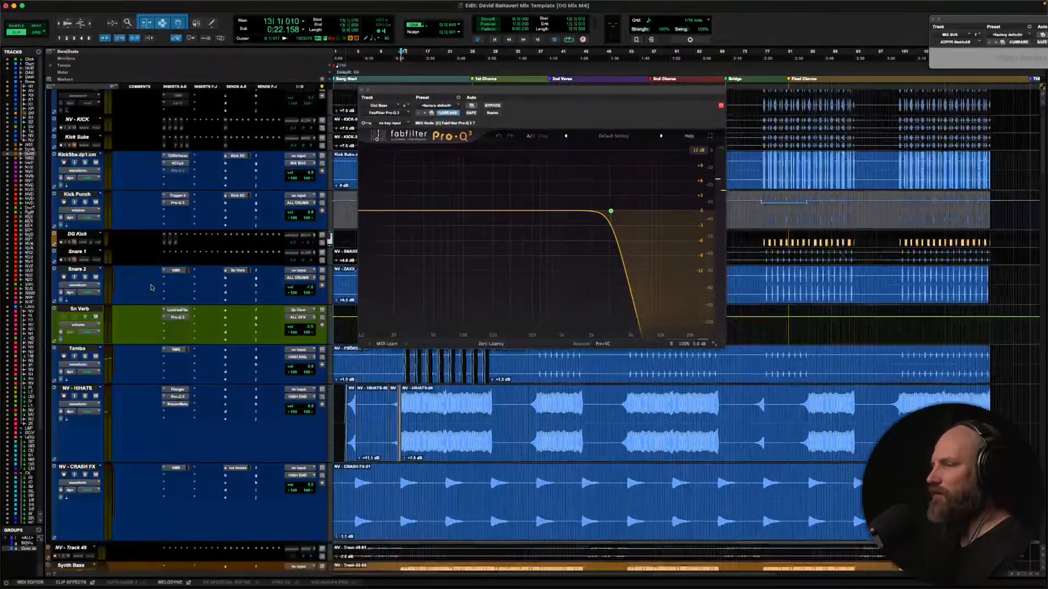
scroll(151, 287, down, 9)
key(space)
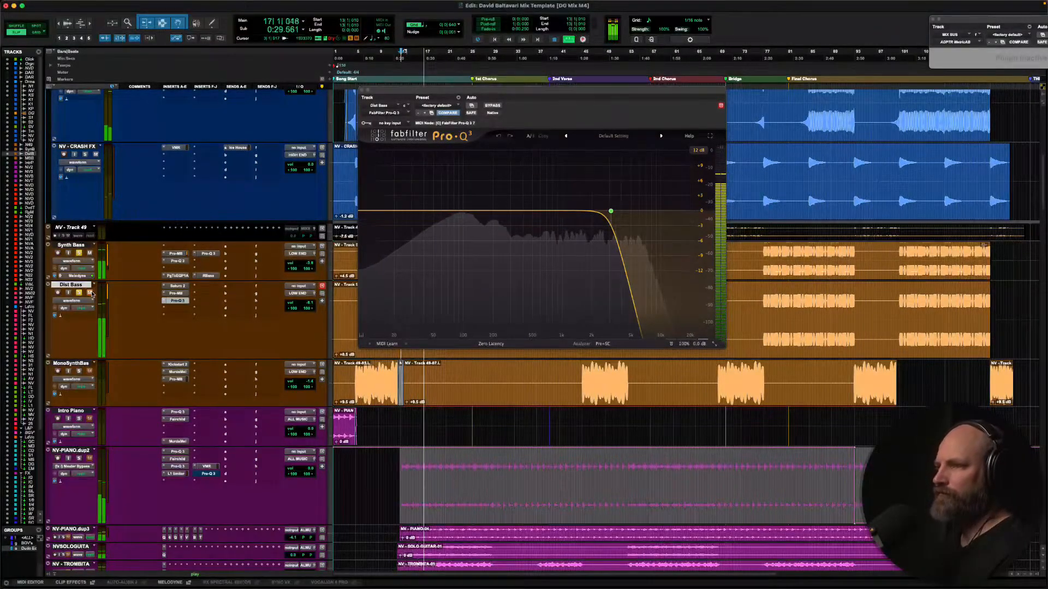
key(space)
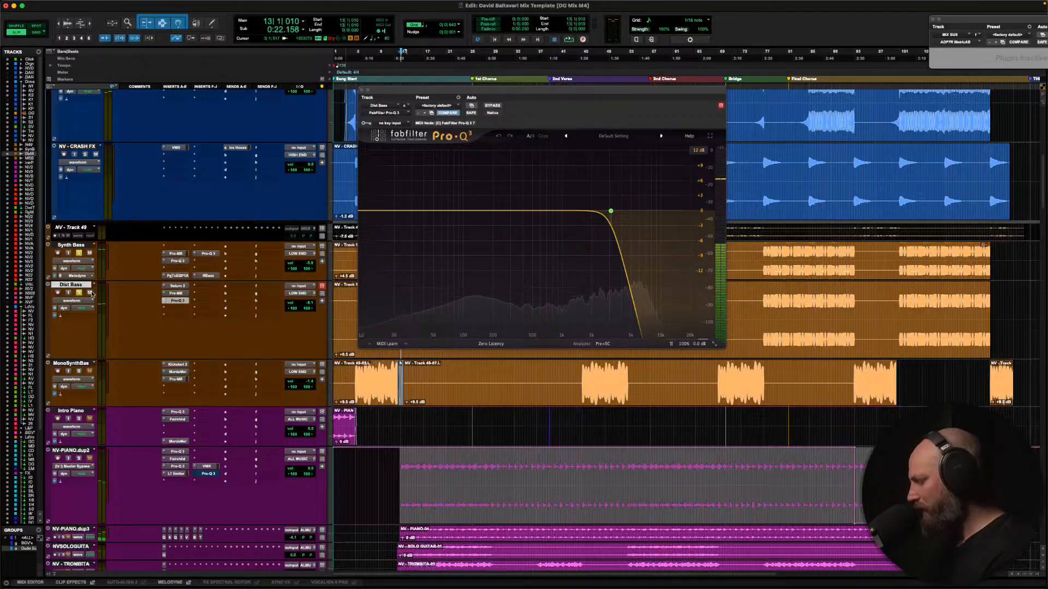
Insert FabFilter Pro-Q 4 on the MIX BUS track and load its Avantone Emulation preset
scroll(171, 364, down, 15)
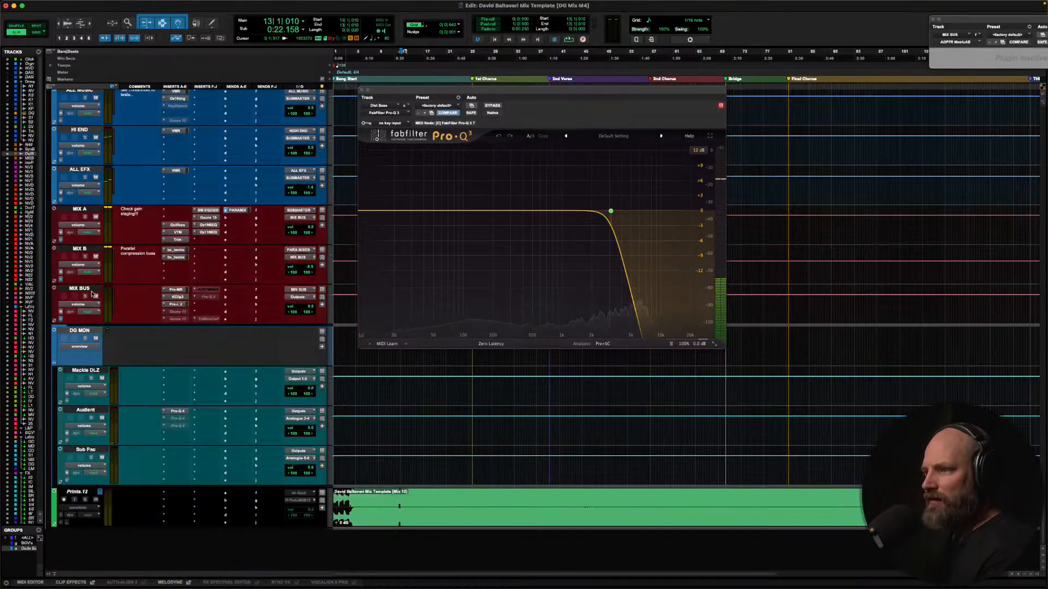
click(202, 304)
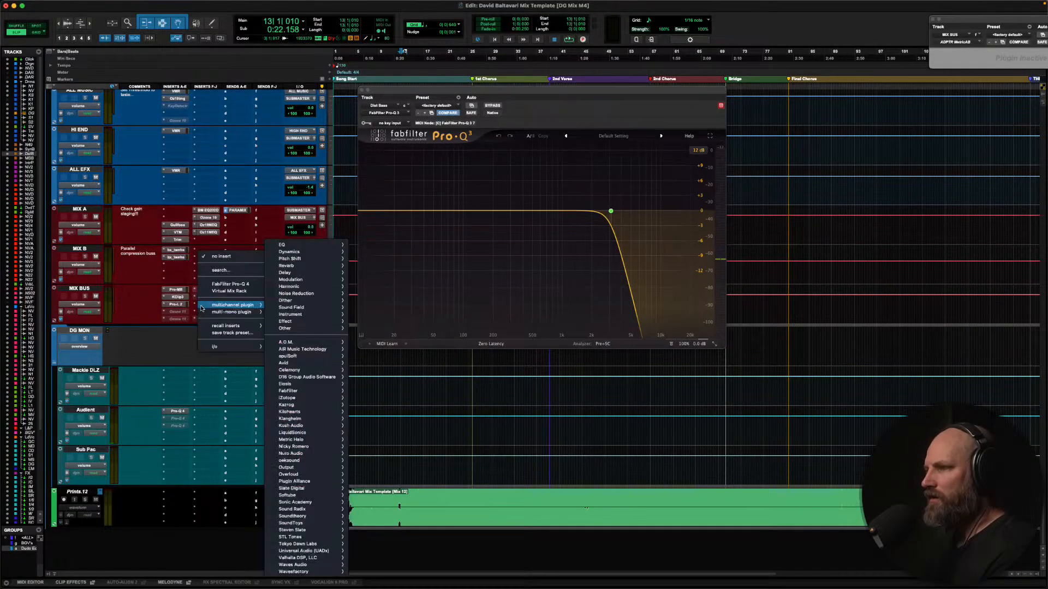
click(232, 289)
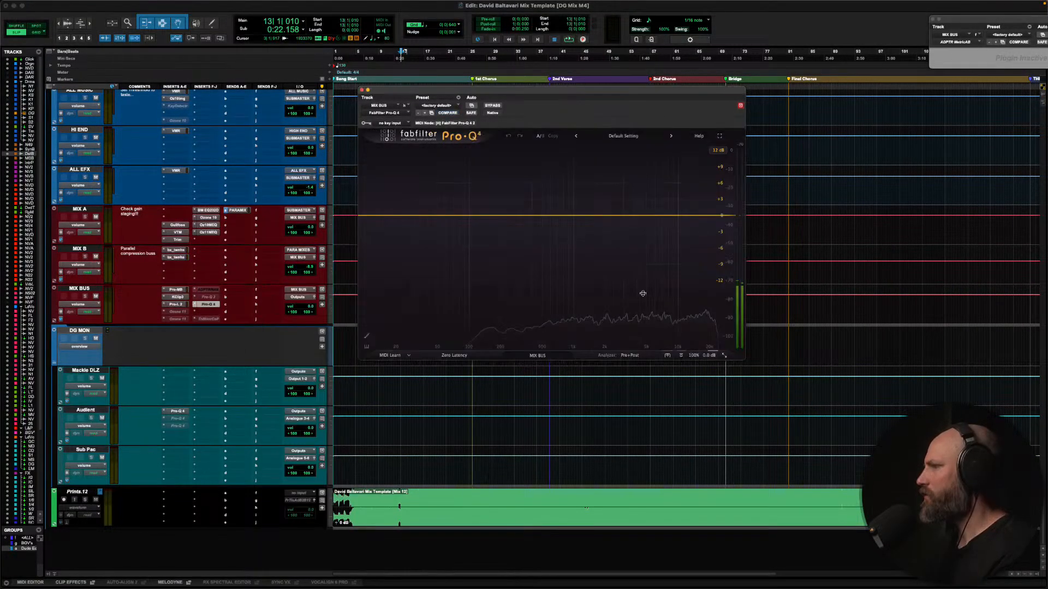
click(726, 215)
click(612, 137)
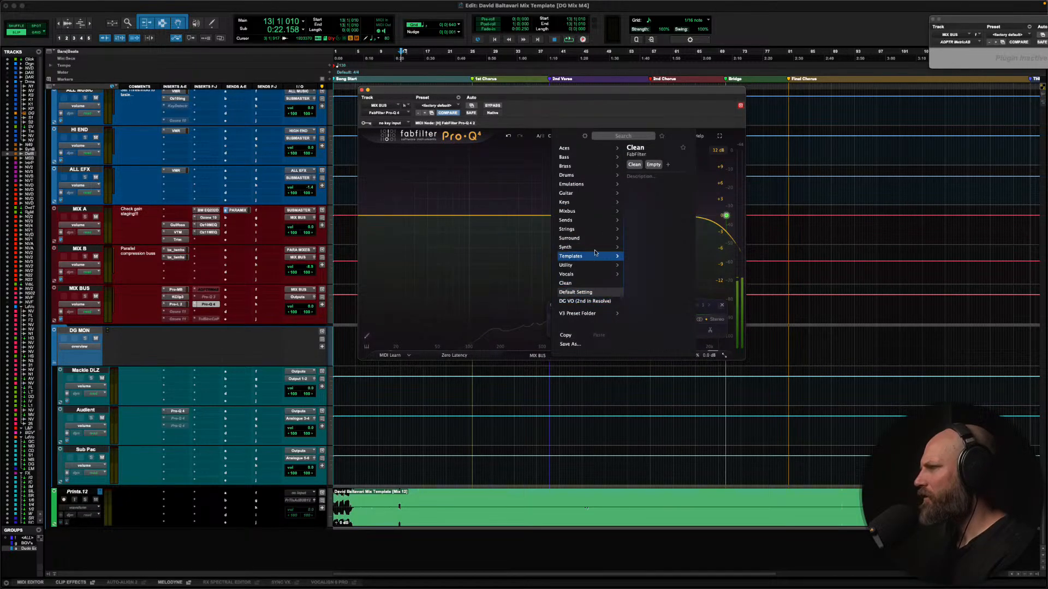
mouse_move(600, 184)
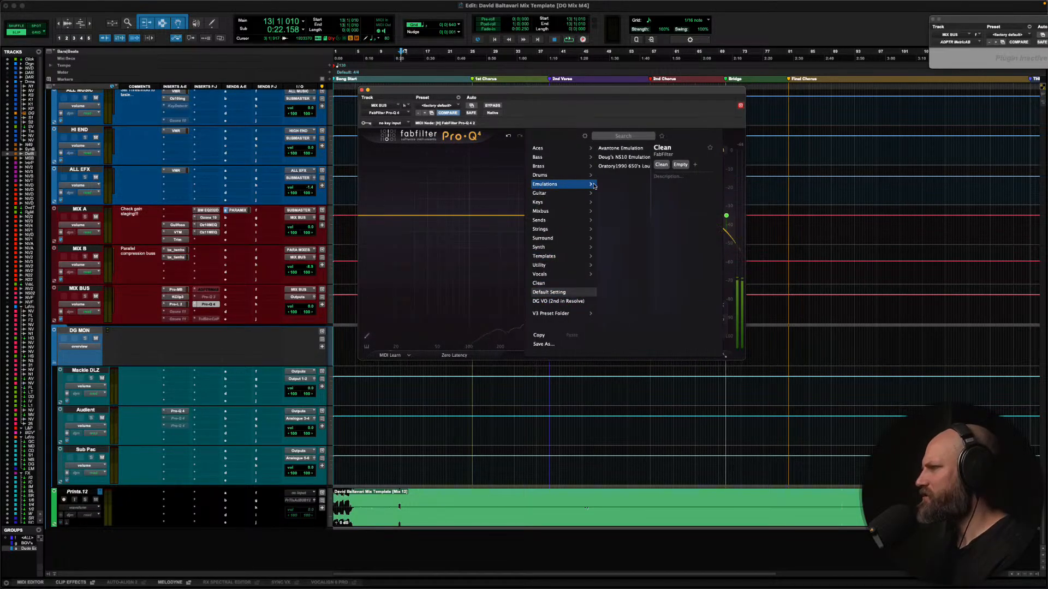
click(620, 151)
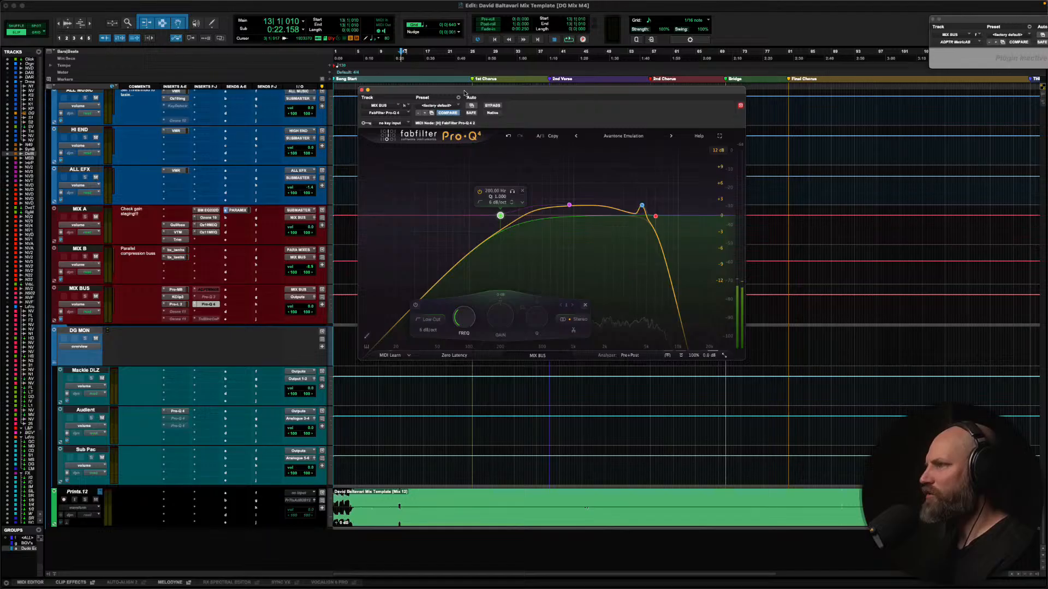
Play the soloed Synth Bass and Dist Bass from bar 13 through the MIX BUS Avantone emulation, keeping the bass tracks in view
drag(465, 92, 511, 158)
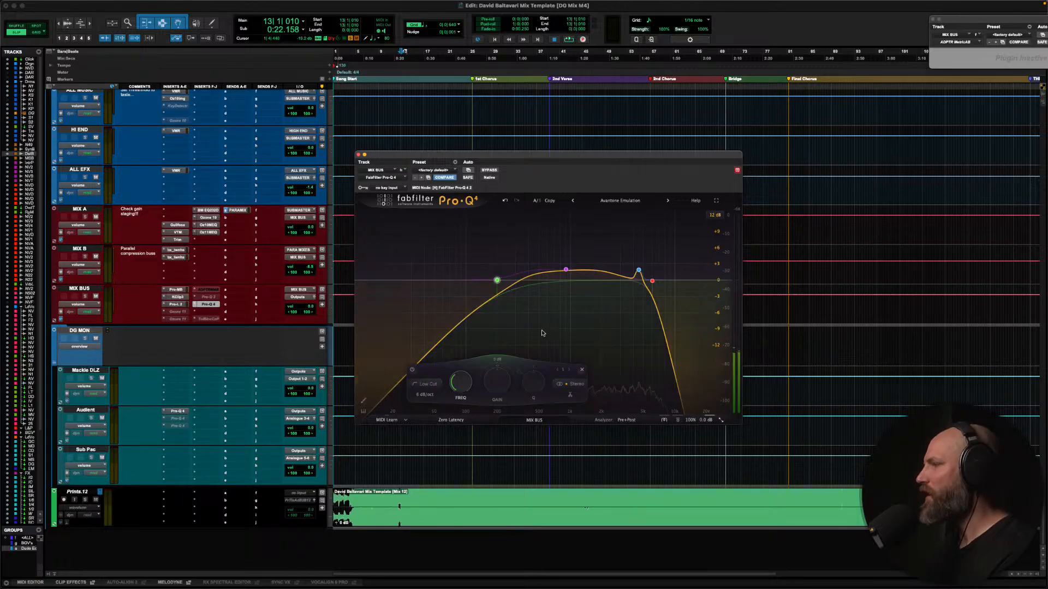
drag(553, 156, 537, 118)
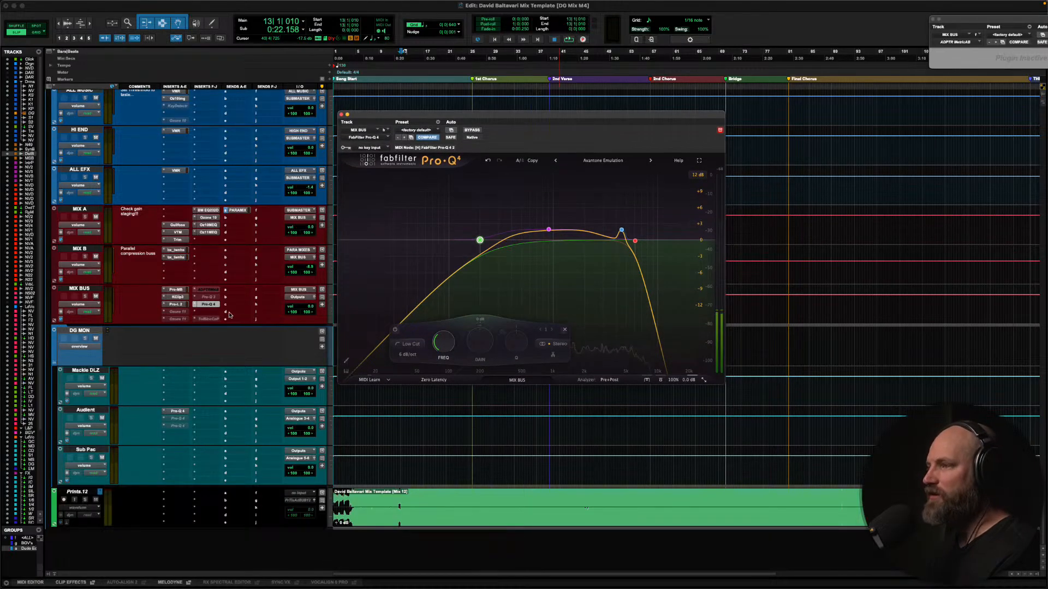
key(space)
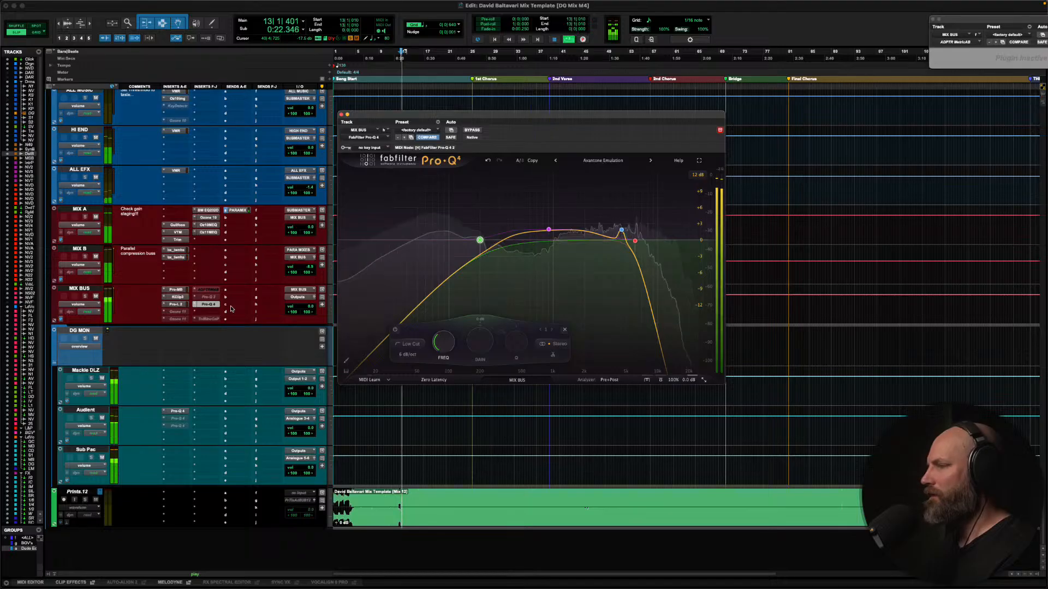
scroll(249, 307, up, 15)
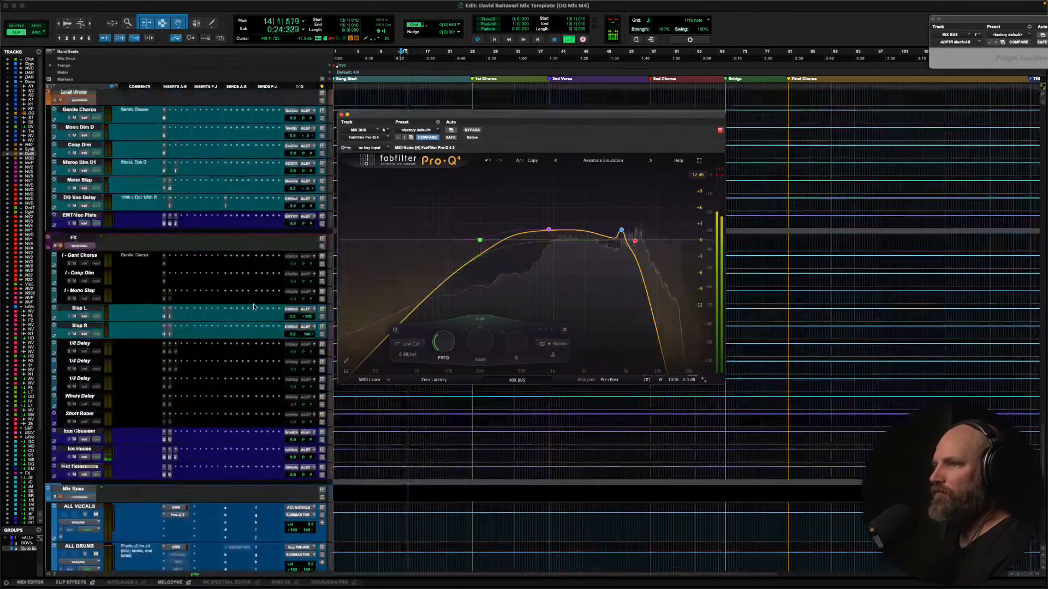
scroll(254, 307, up, 15)
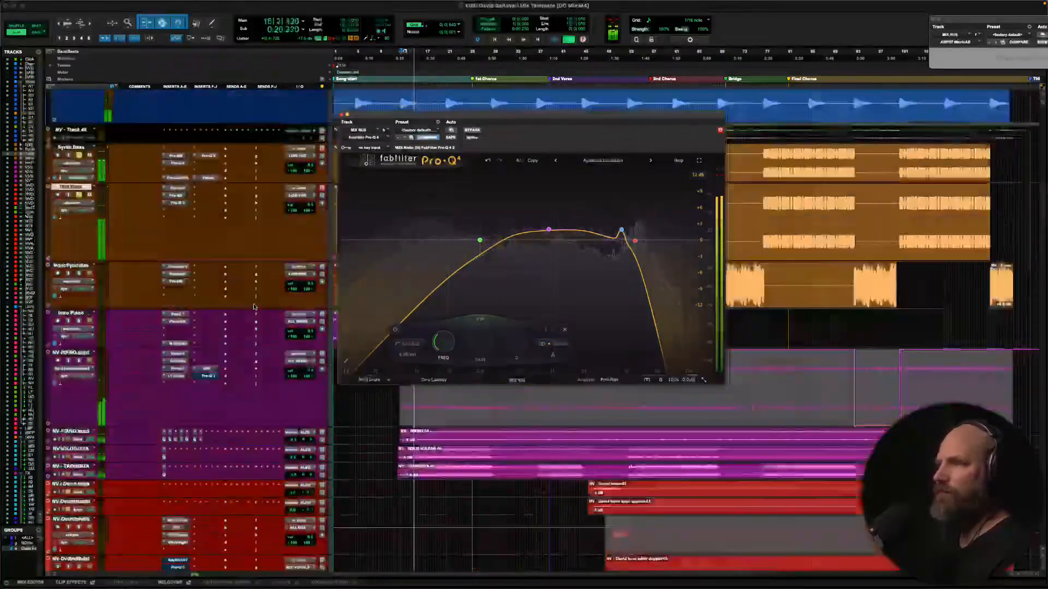
scroll(254, 307, down, 5)
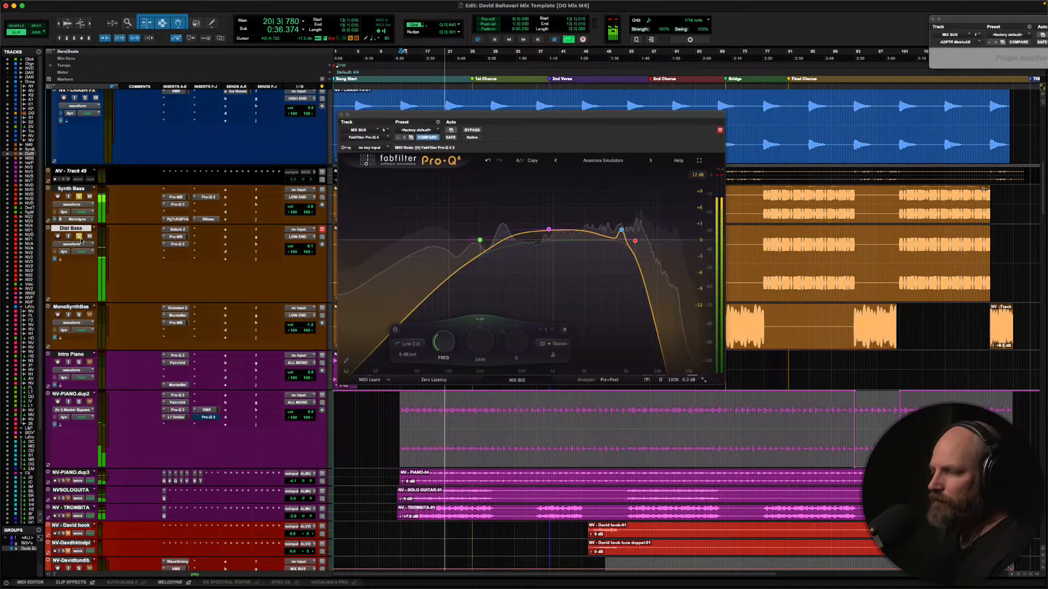
Clear the solos on Synth Bass and Dist Bass and play the full mix from bar 13 through the emulation
key(space)
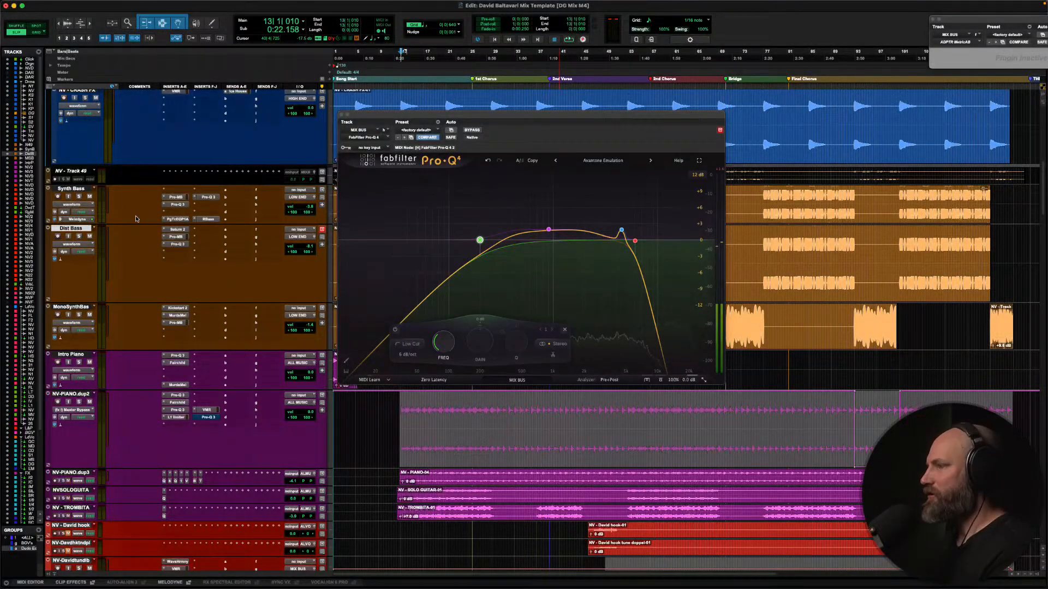
key(space)
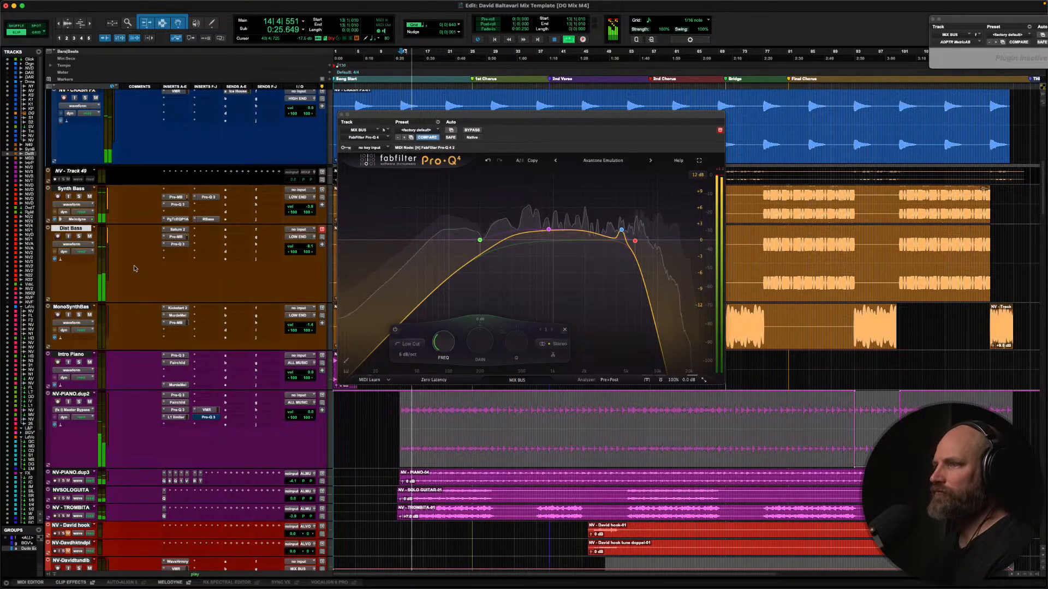
key(space)
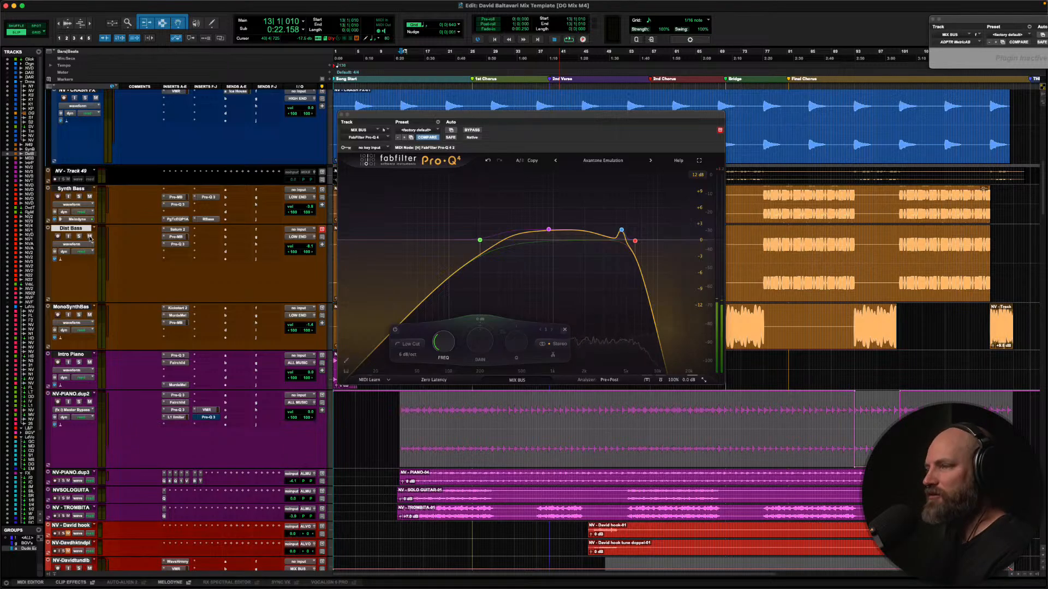
Replay the full mix from bar 13 while toggling the Dist Bass mute to compare the mix with and without it
key(space)
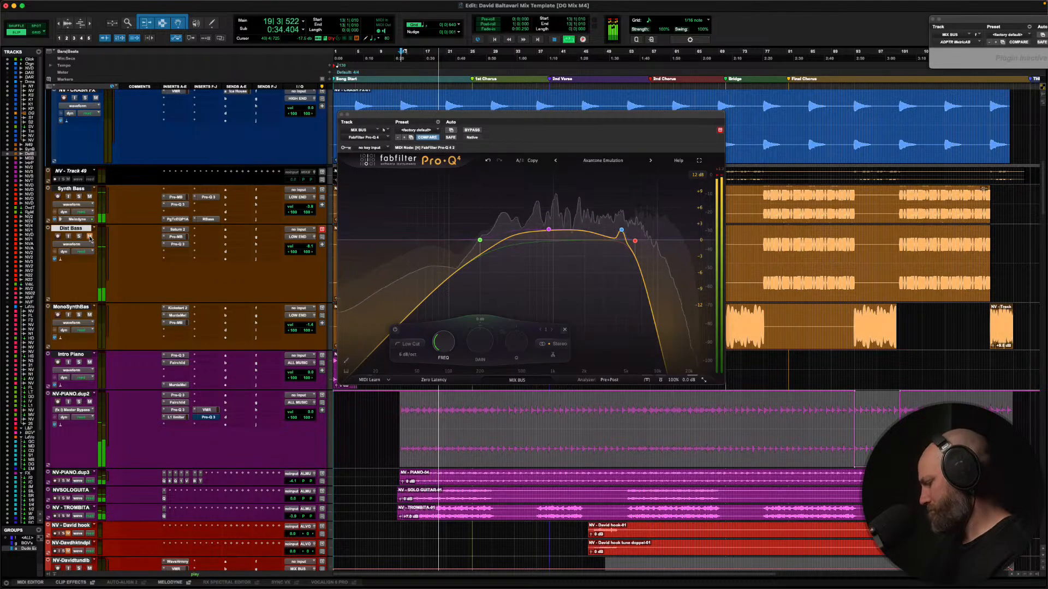
click(89, 237)
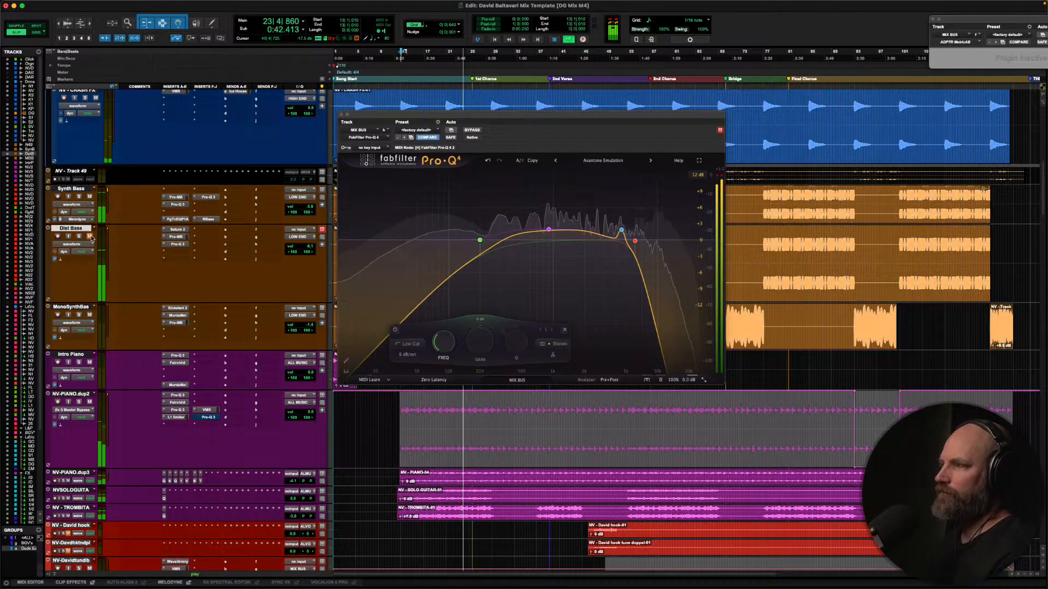
key(space)
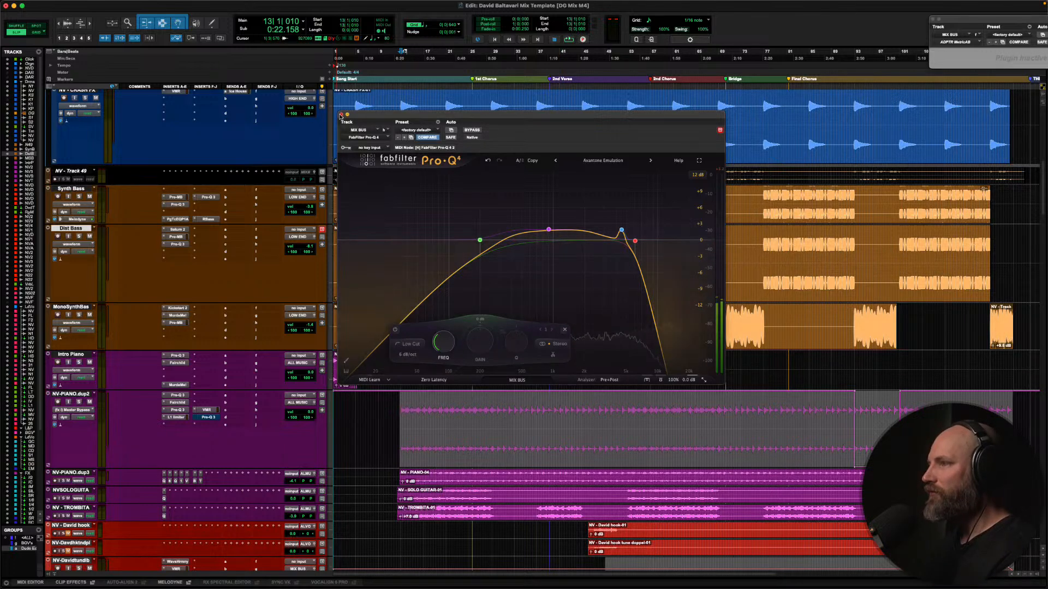
Close the Pro-Q 4 window and turn off its Avantone Emulation insert on the MIX BUS track
click(341, 115)
scroll(249, 234, down, 15)
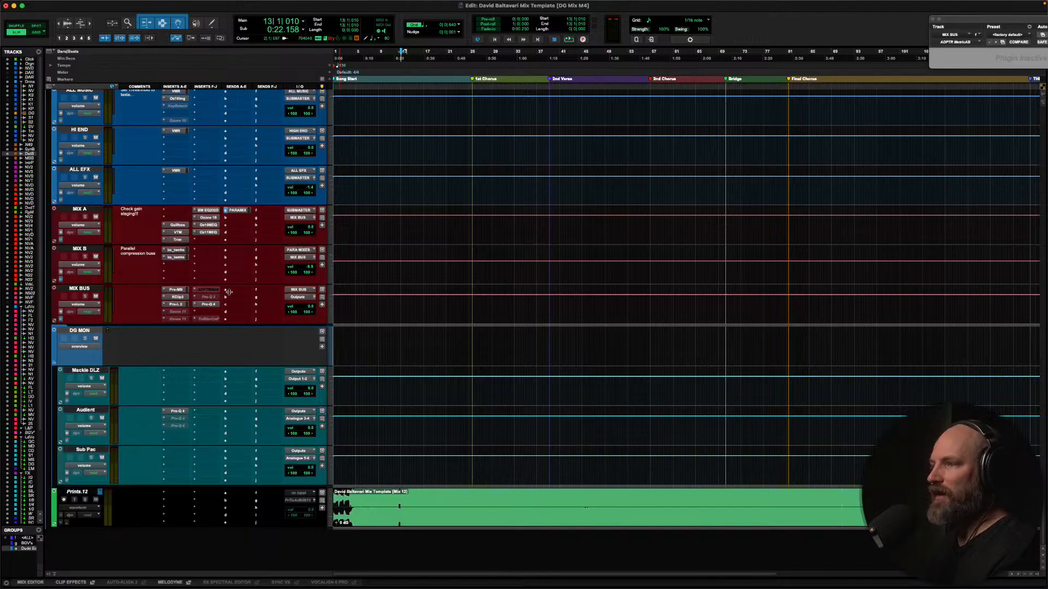
Look over the Mix Buss group tracks and their inserts, and return to the Synth Bass and Dist Bass tracks
scroll(217, 277, up, 20)
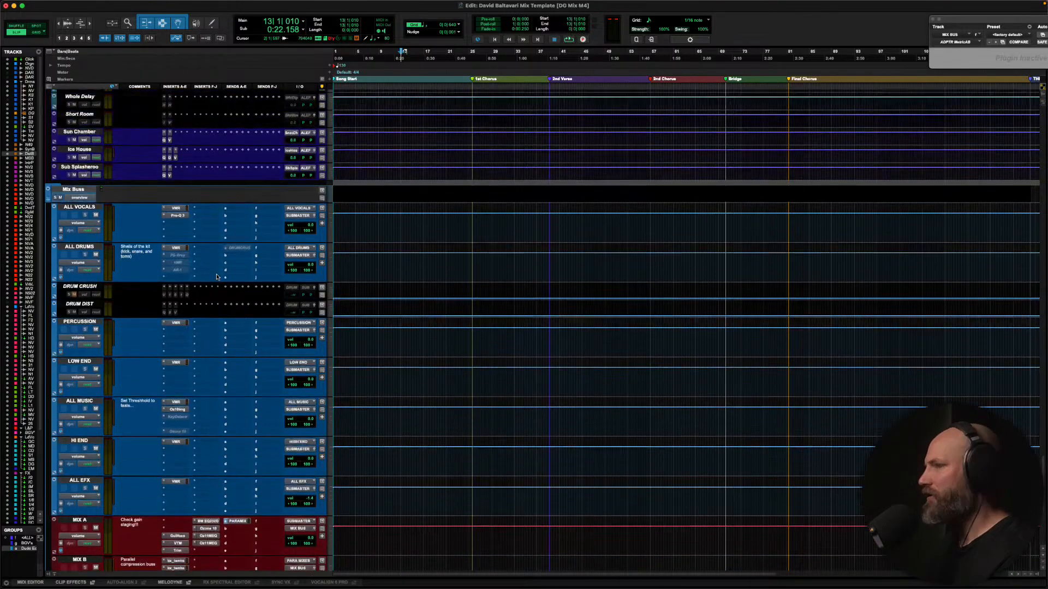
scroll(216, 276, down, 8)
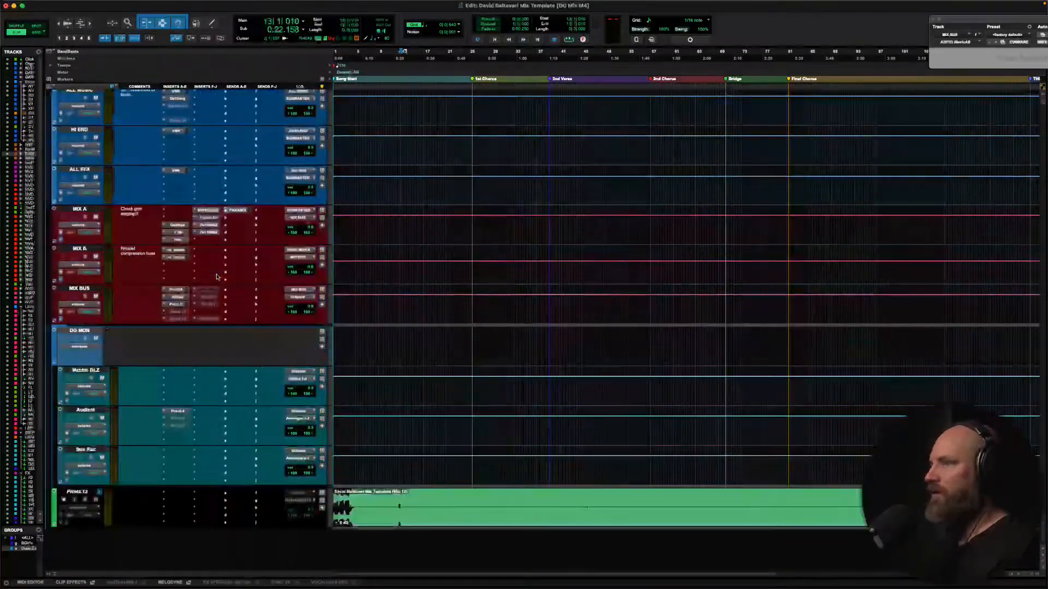
scroll(216, 277, up, 4)
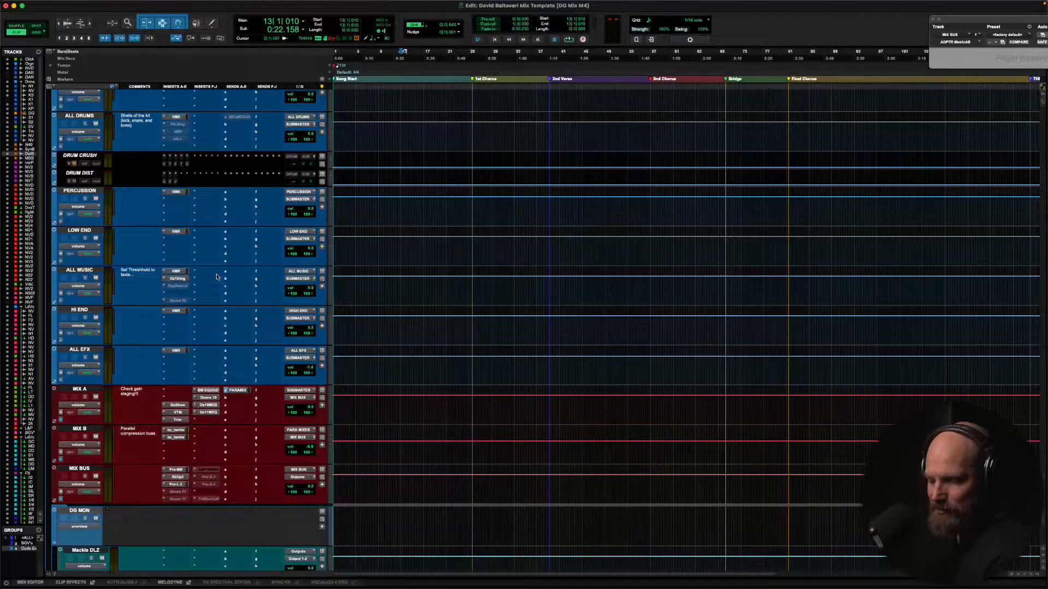
scroll(217, 277, up, 6)
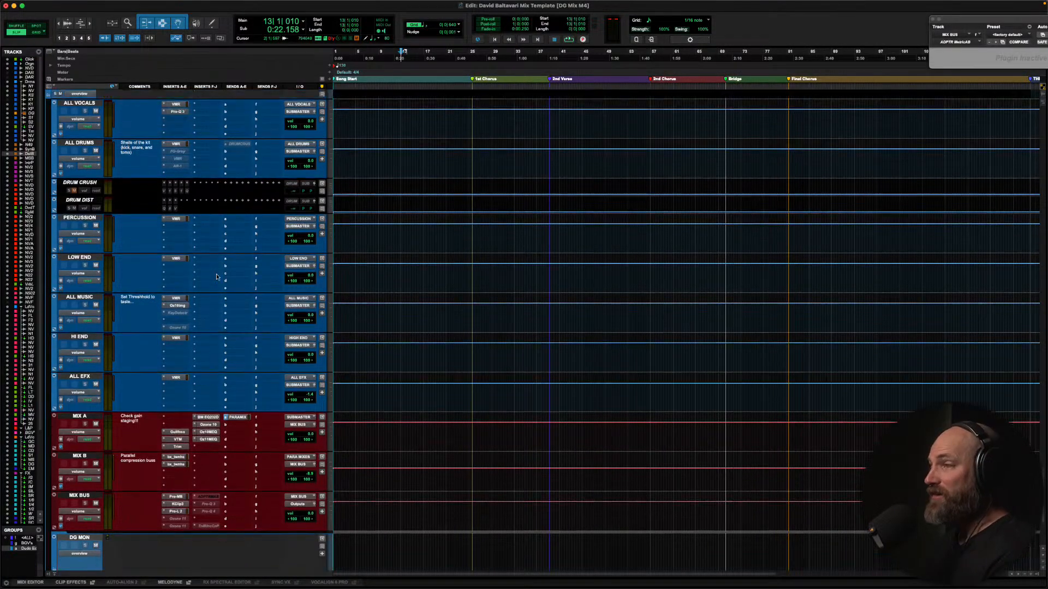
scroll(217, 277, down, 10)
scroll(217, 277, down, 1)
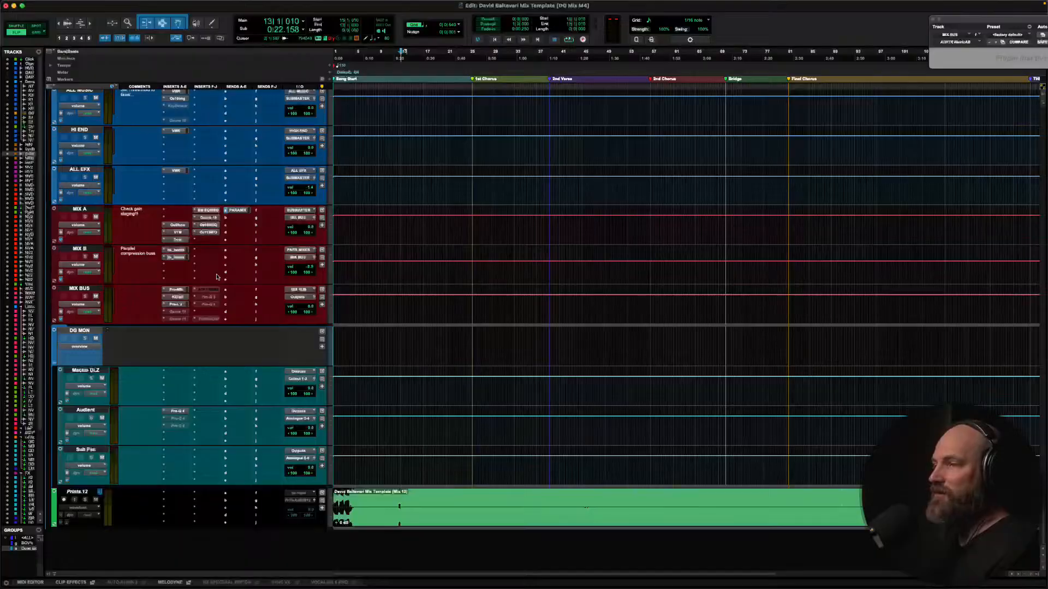
scroll(214, 292, up, 20)
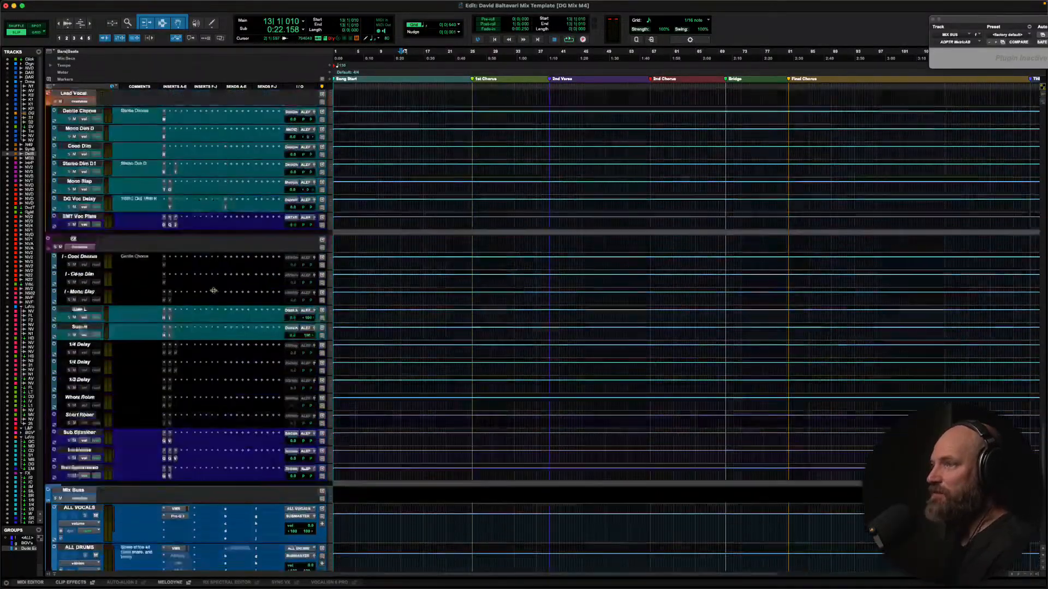
scroll(214, 292, up, 20)
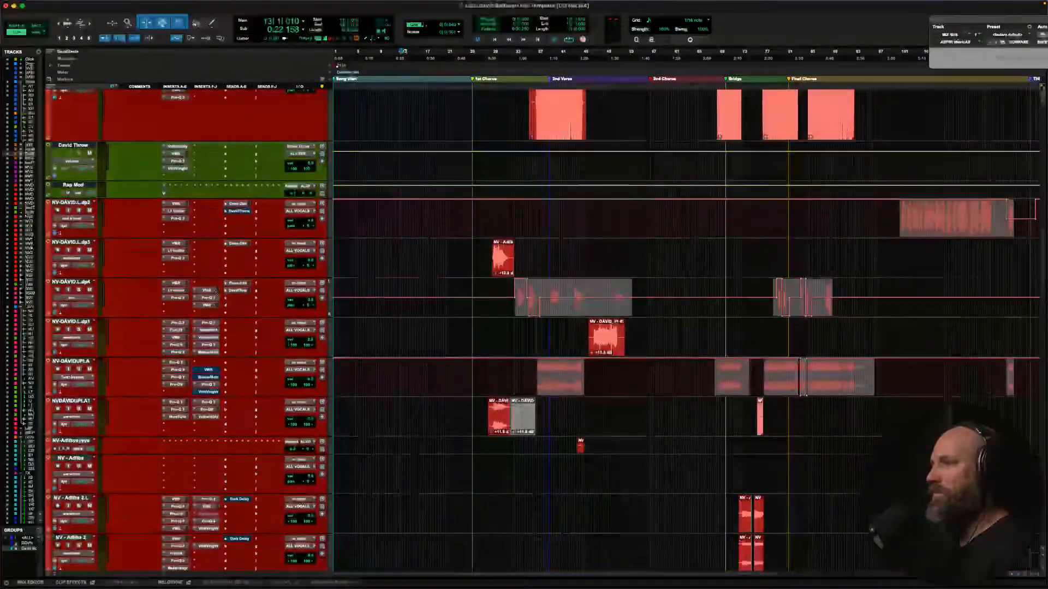
scroll(214, 293, up, 5)
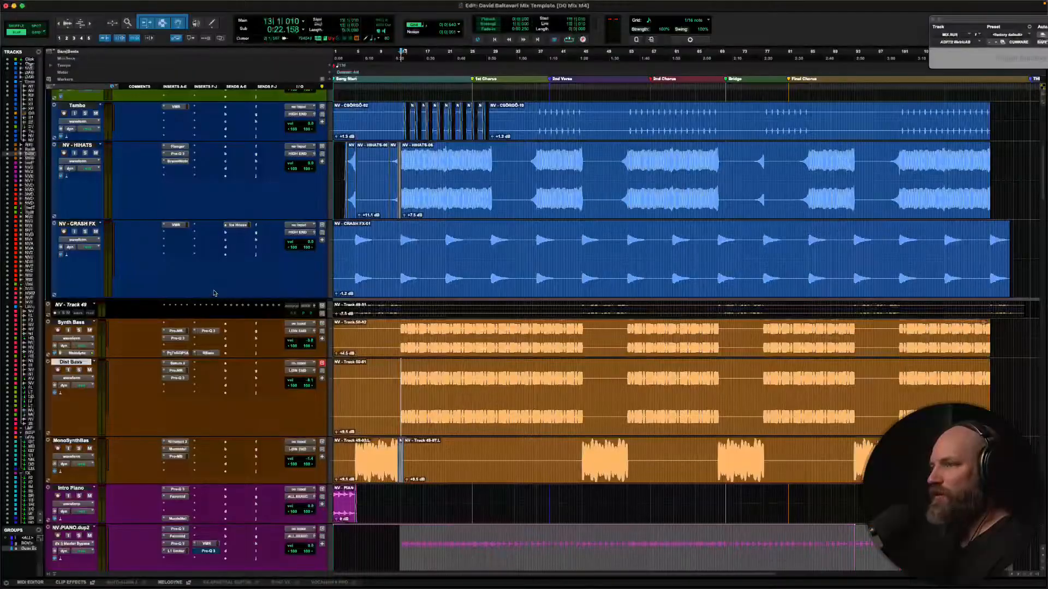
scroll(209, 287, down, 4)
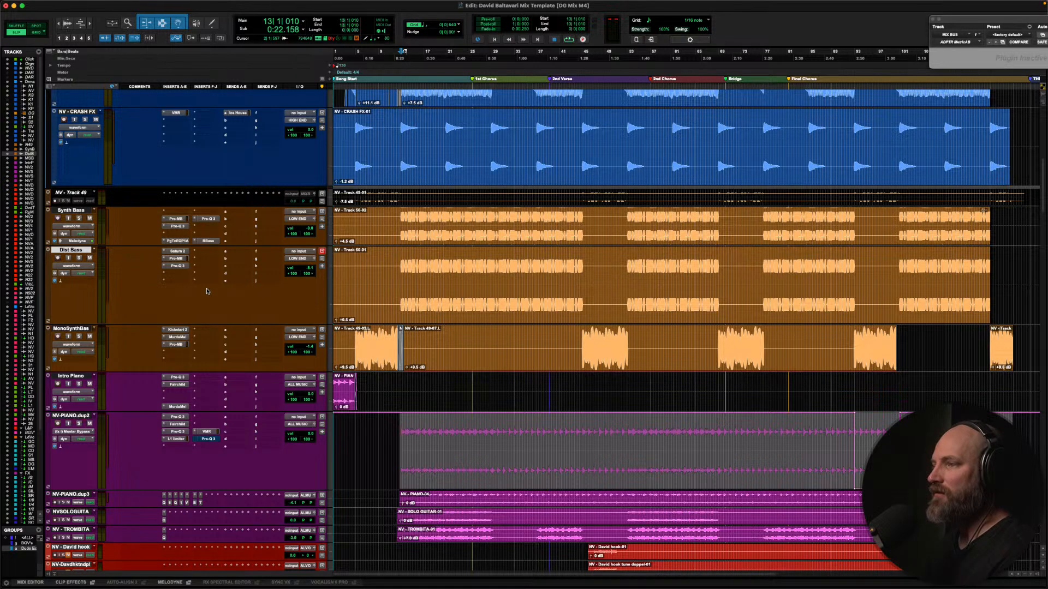
Look through the whole session from the drum tracks past the basses, music and vocals to the MIX BUS
scroll(206, 291, up, 10)
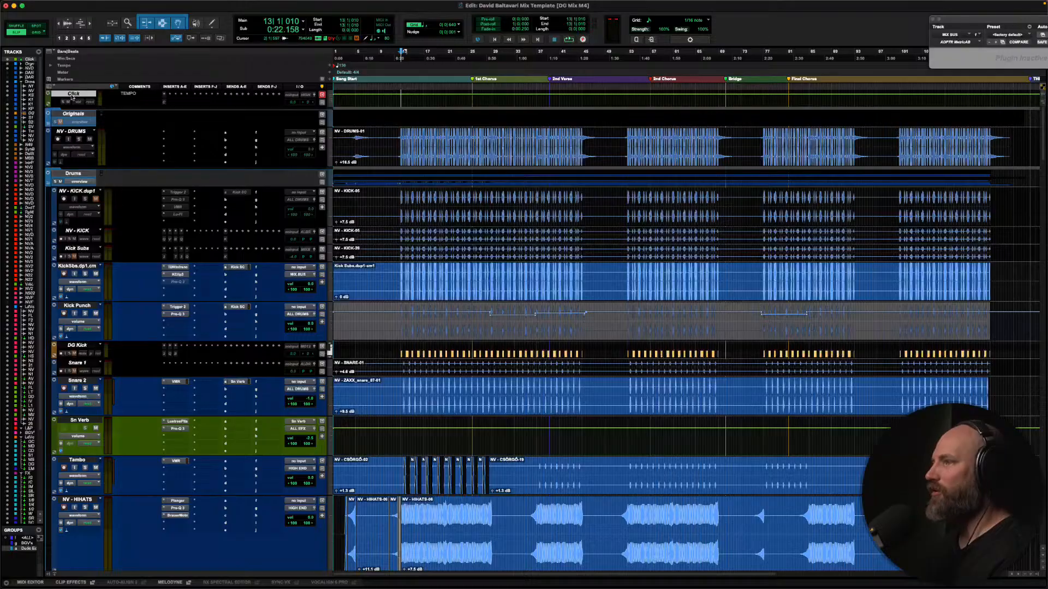
scroll(131, 271, down, 5)
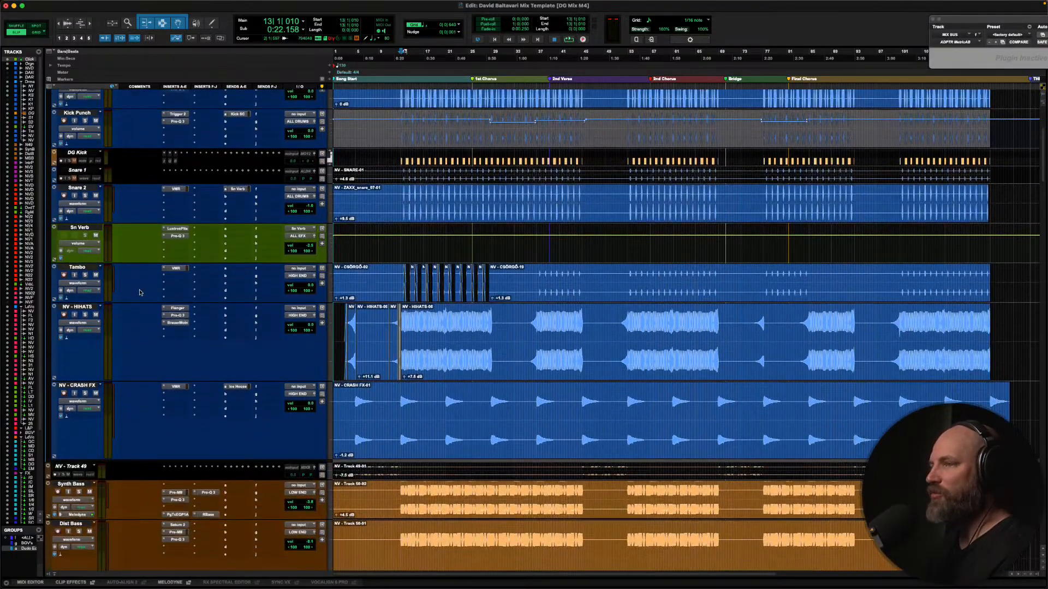
scroll(140, 292, down, 10)
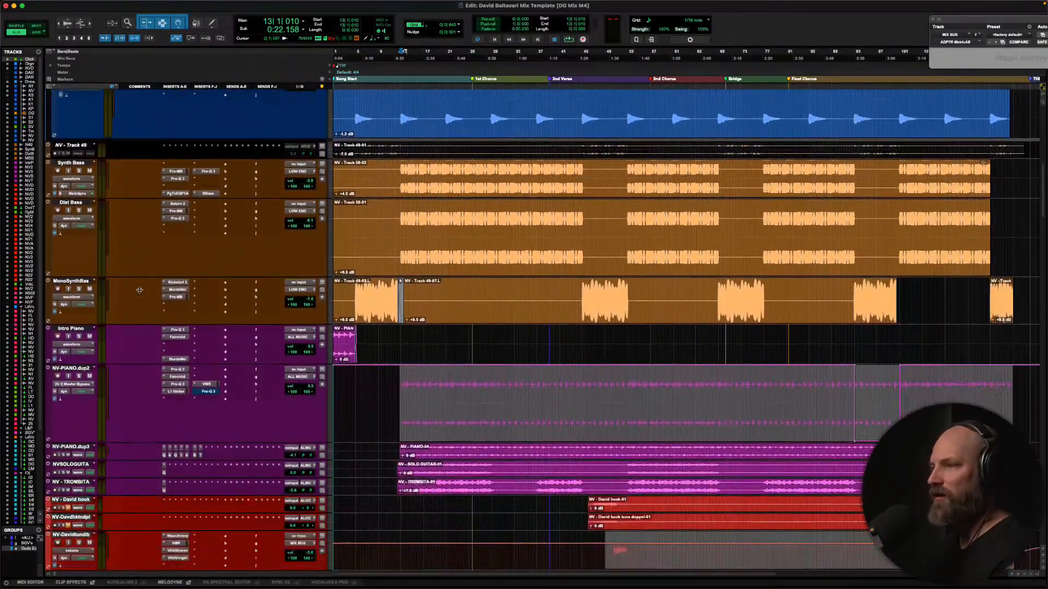
scroll(140, 292, down, 20)
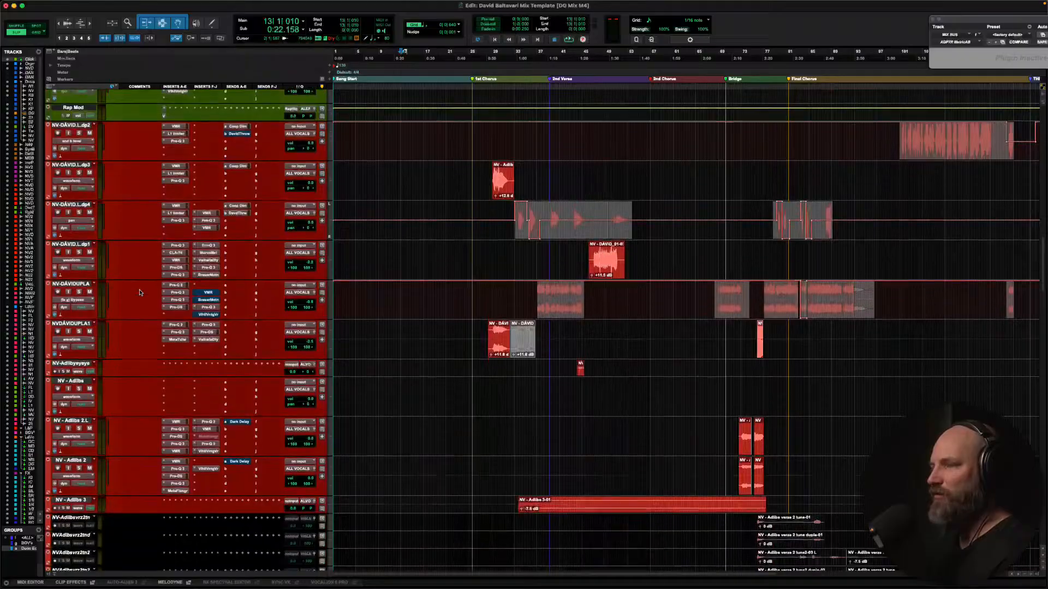
scroll(139, 292, down, 20)
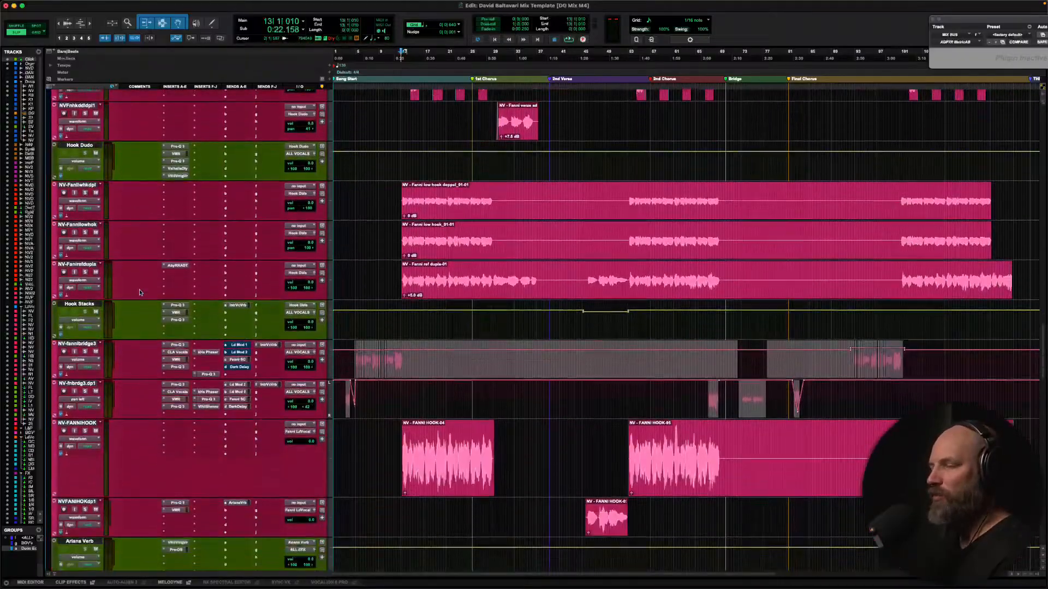
scroll(139, 292, down, 5)
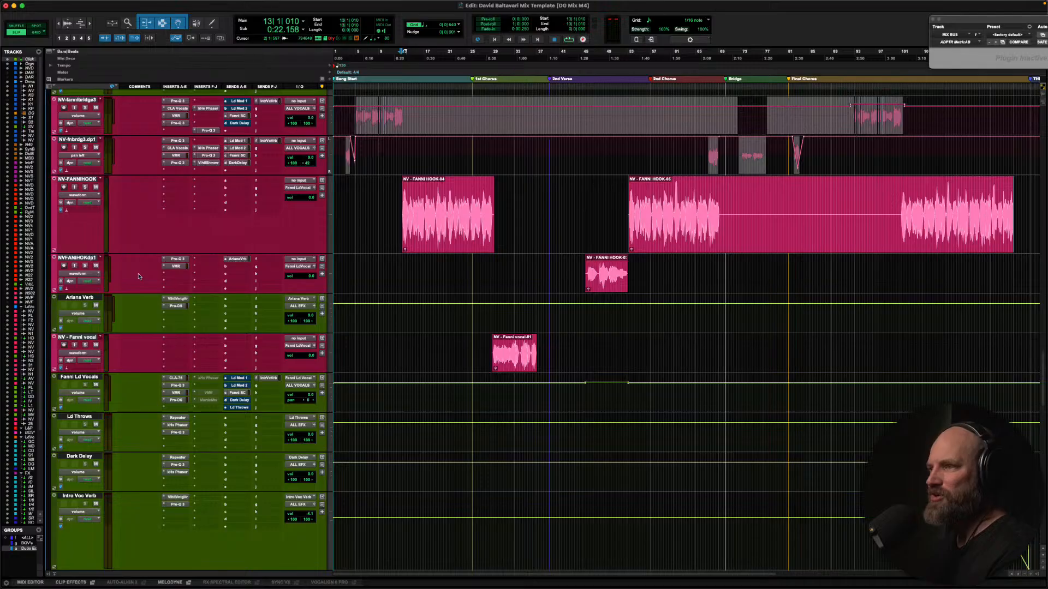
scroll(139, 277, down, 1)
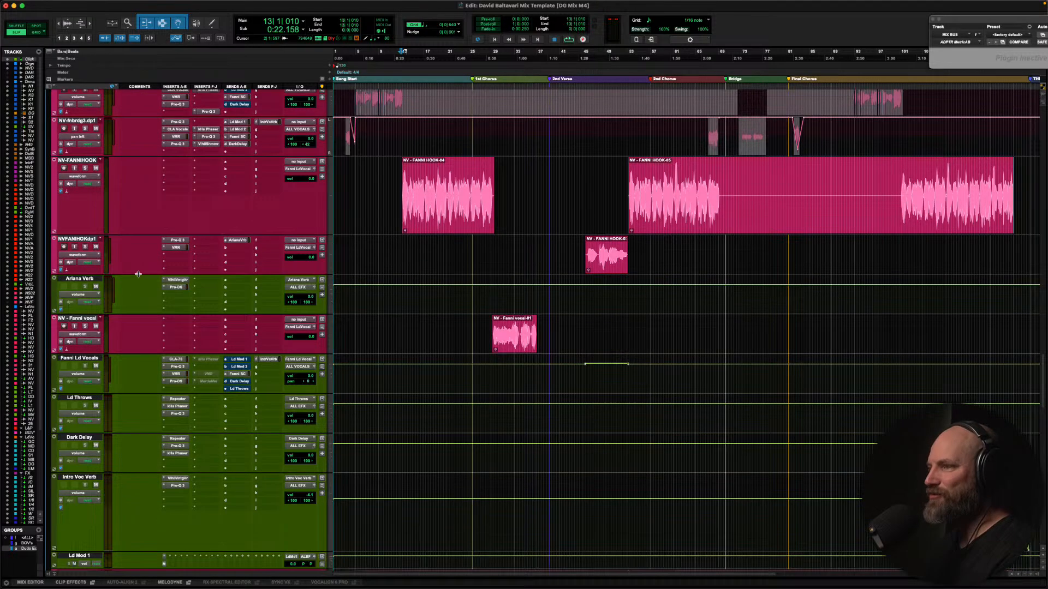
scroll(137, 259, up, 2)
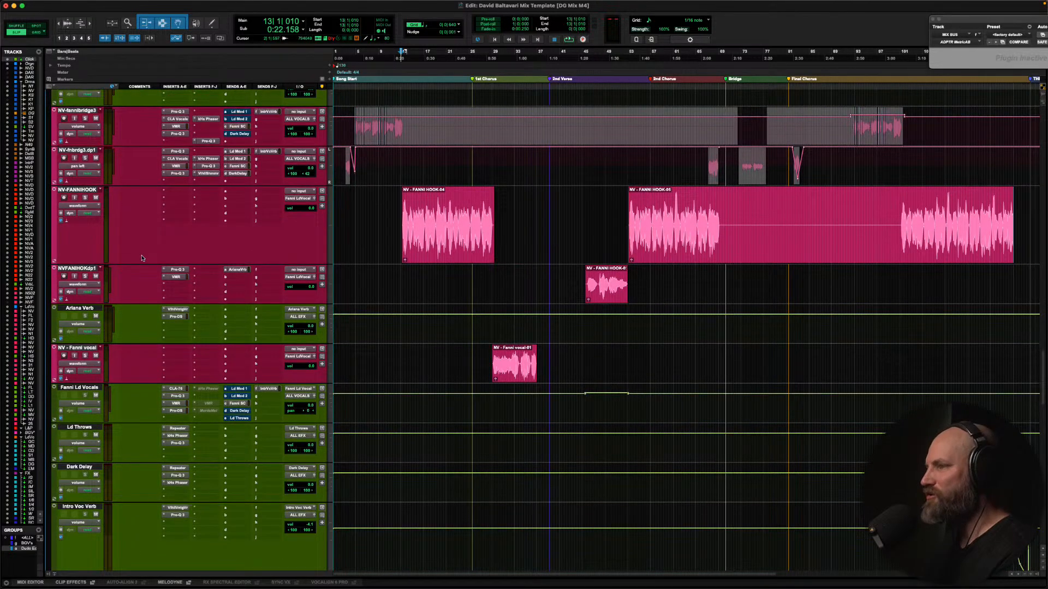
scroll(142, 258, down, 20)
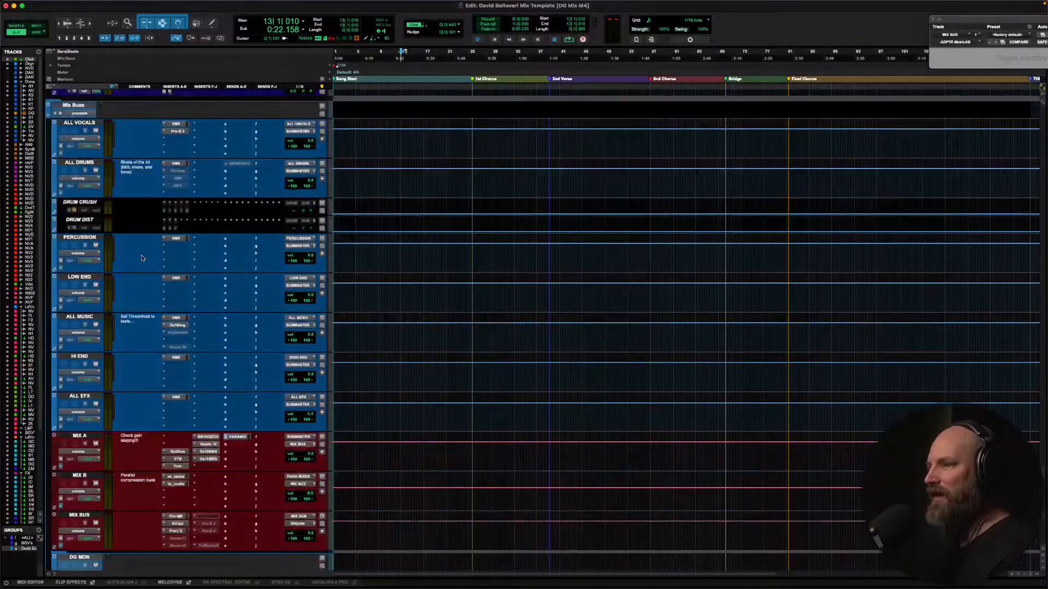
scroll(141, 258, down, 13)
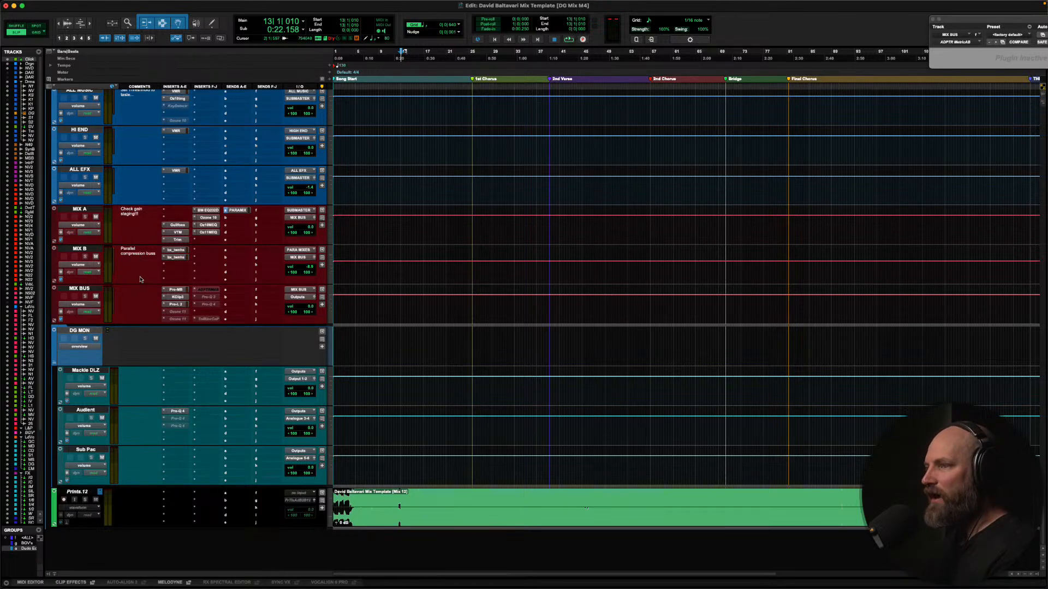
Go back to the music tracks below the basses and select the Intro Piano track
scroll(141, 276, up, 20)
scroll(139, 278, up, 20)
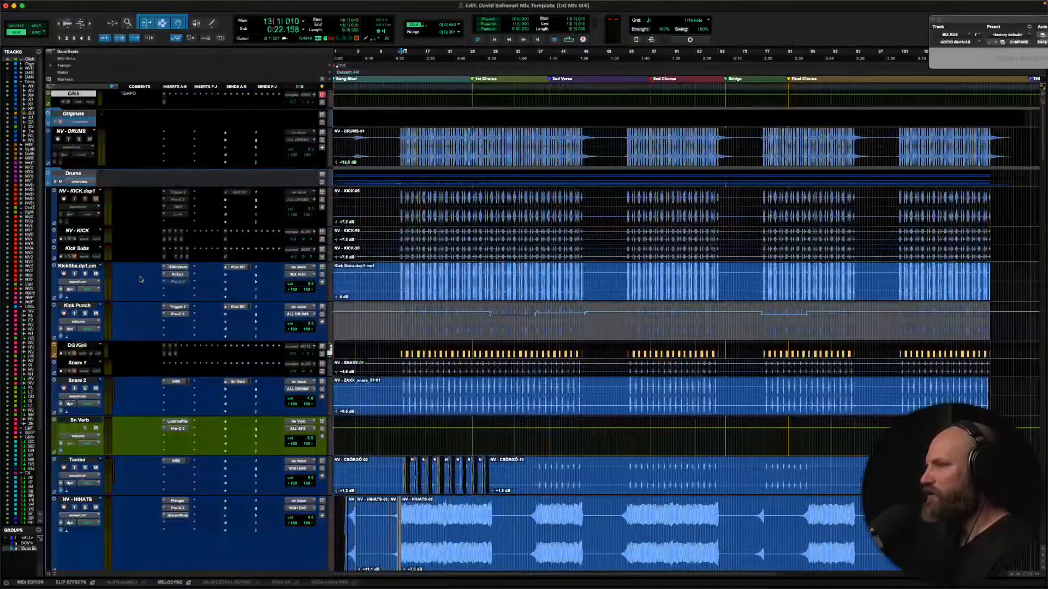
scroll(140, 279, down, 20)
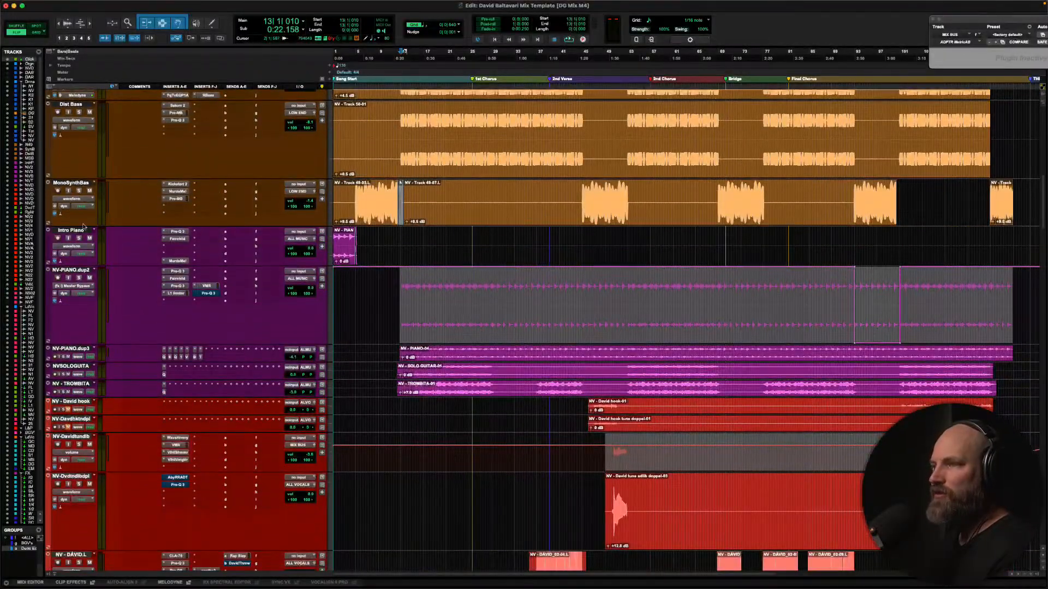
click(117, 244)
scroll(115, 244, down, 2)
scroll(115, 244, down, 3)
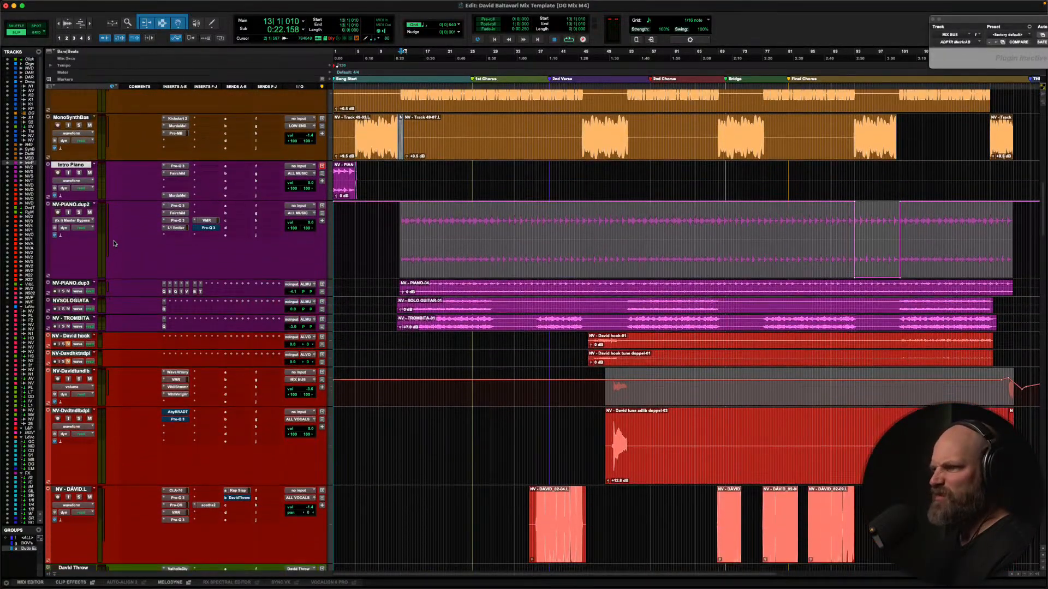
Enlarge and solo the NV-PIANO.dup3 track, and listen to a short passage of it from bar 13
scroll(130, 244, down, 2)
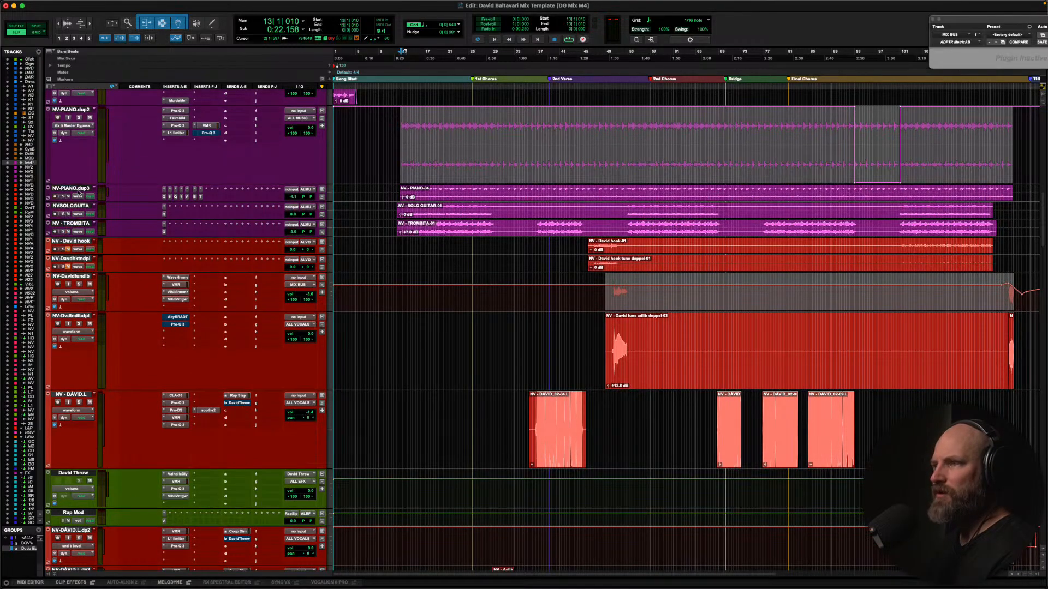
click(71, 188)
key(ctrl+Up)
click(79, 196)
key(space)
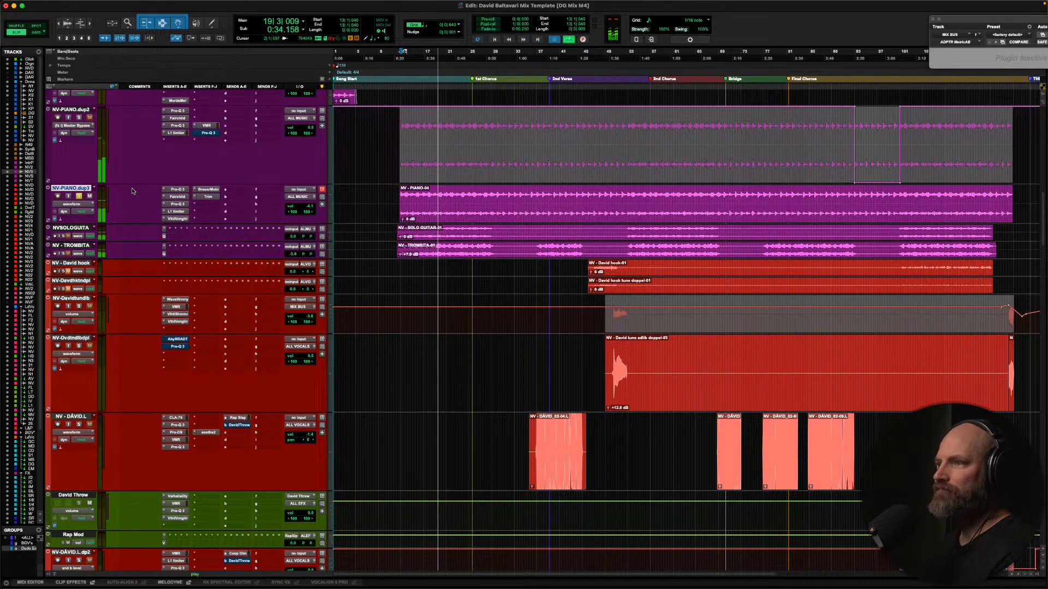
key(space)
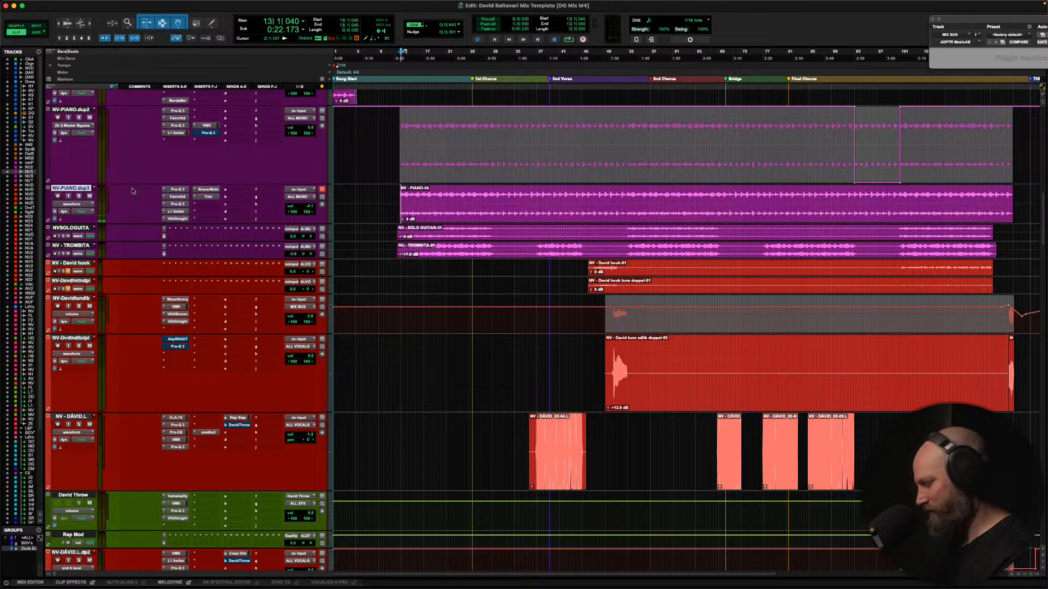
Return the playhead to the song start, select the MIX BUS track and switch to another application
key(super+bracketleft)
key(Return)
scroll(127, 208, down, 5)
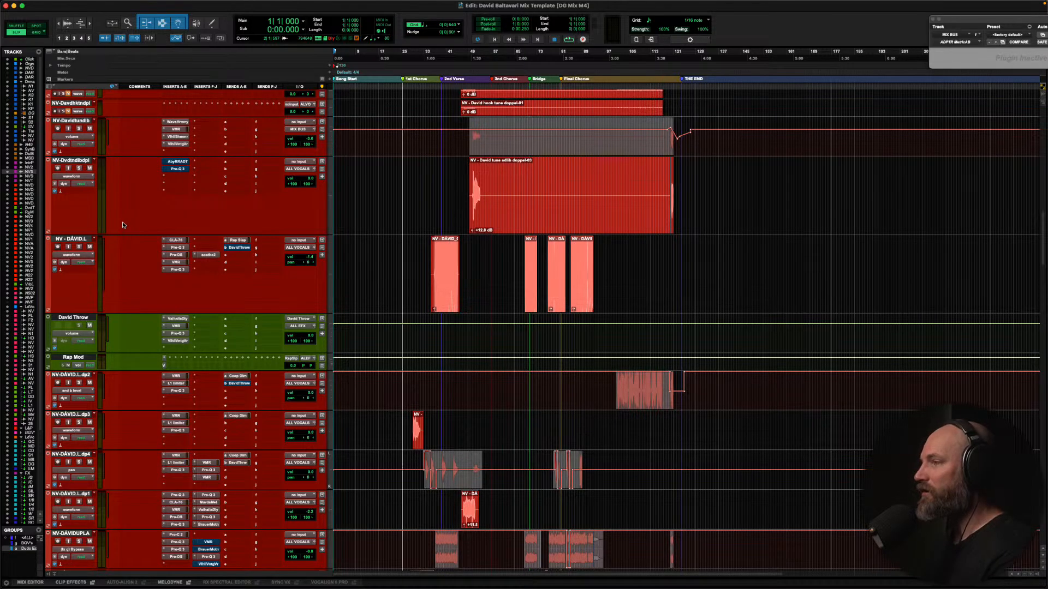
scroll(121, 262, down, 15)
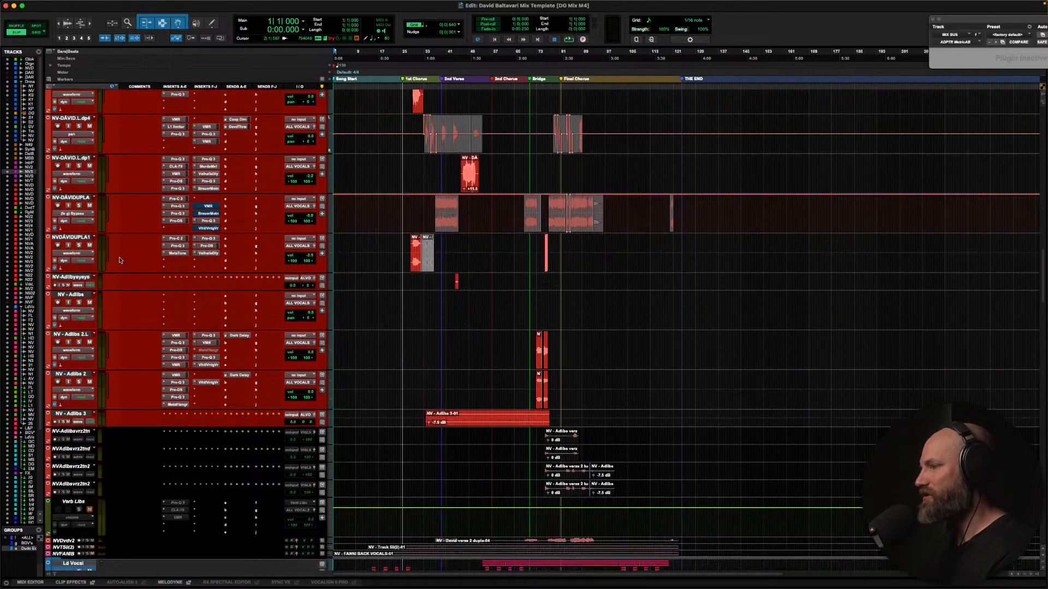
scroll(146, 274, down, 20)
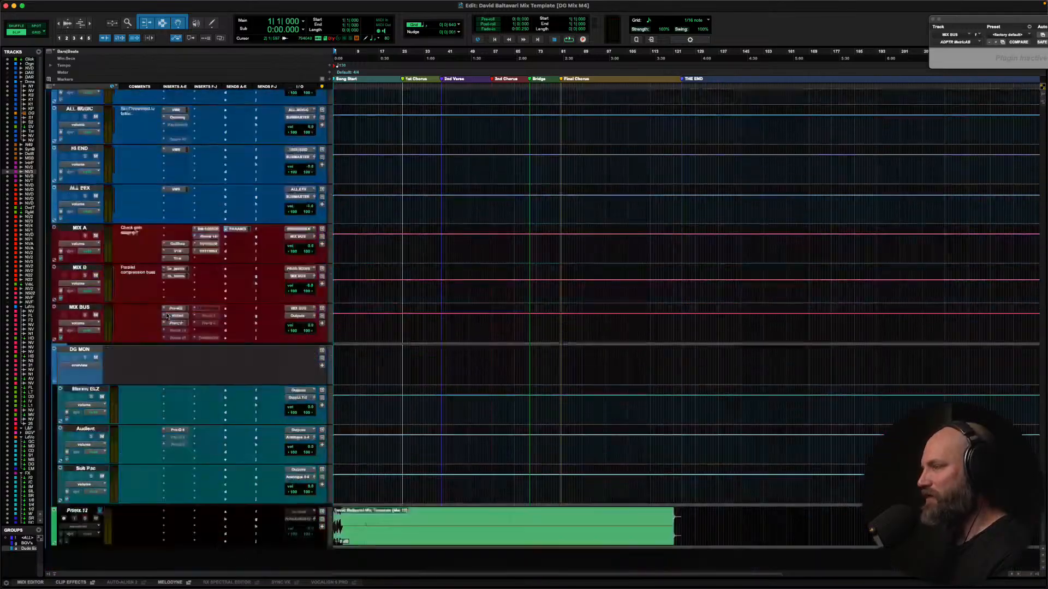
scroll(167, 316, down, 1)
click(81, 290)
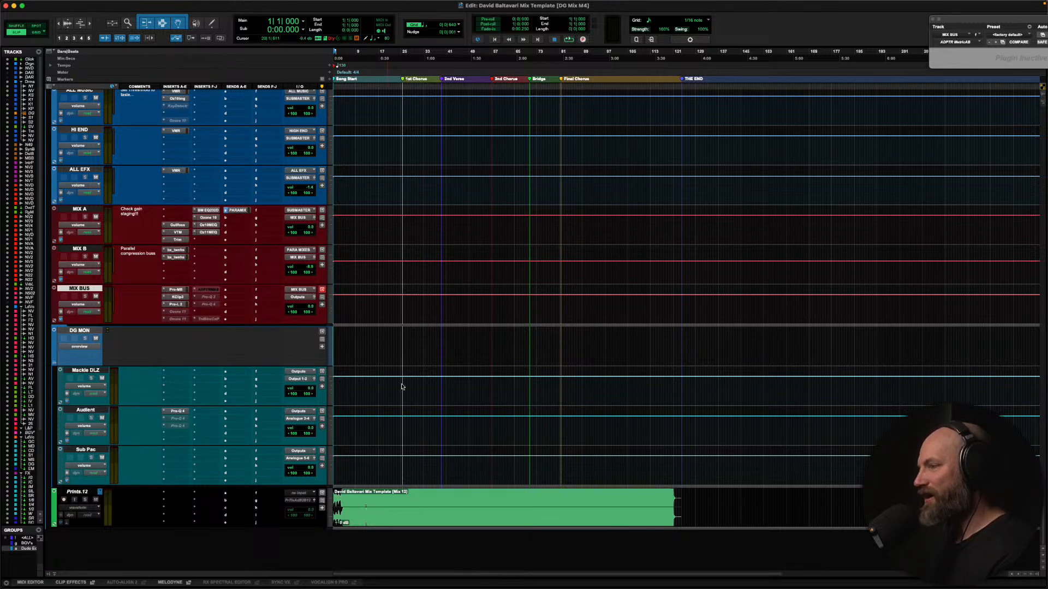
key(super+Tab)
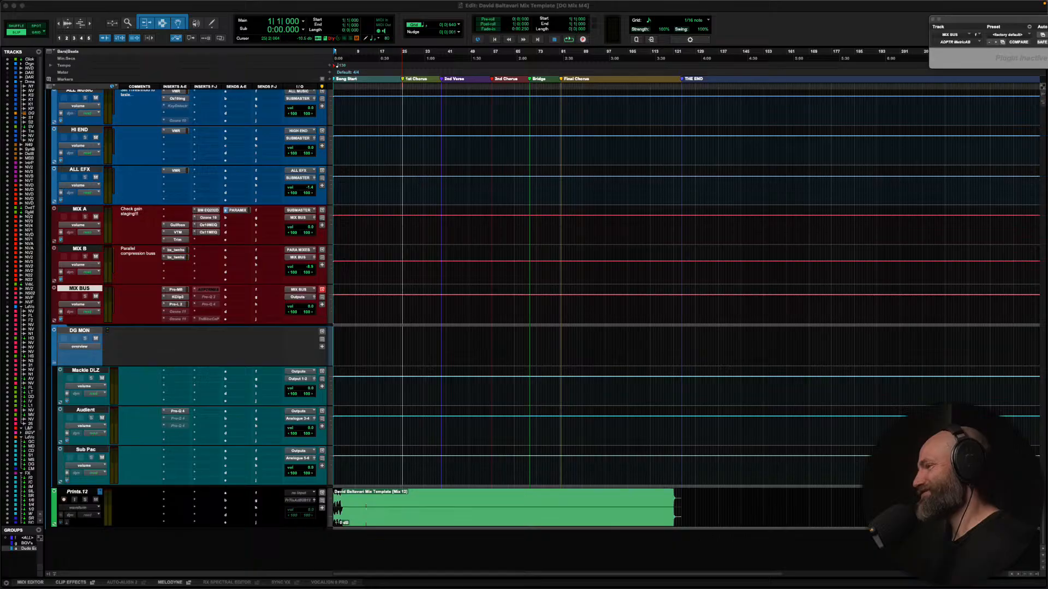